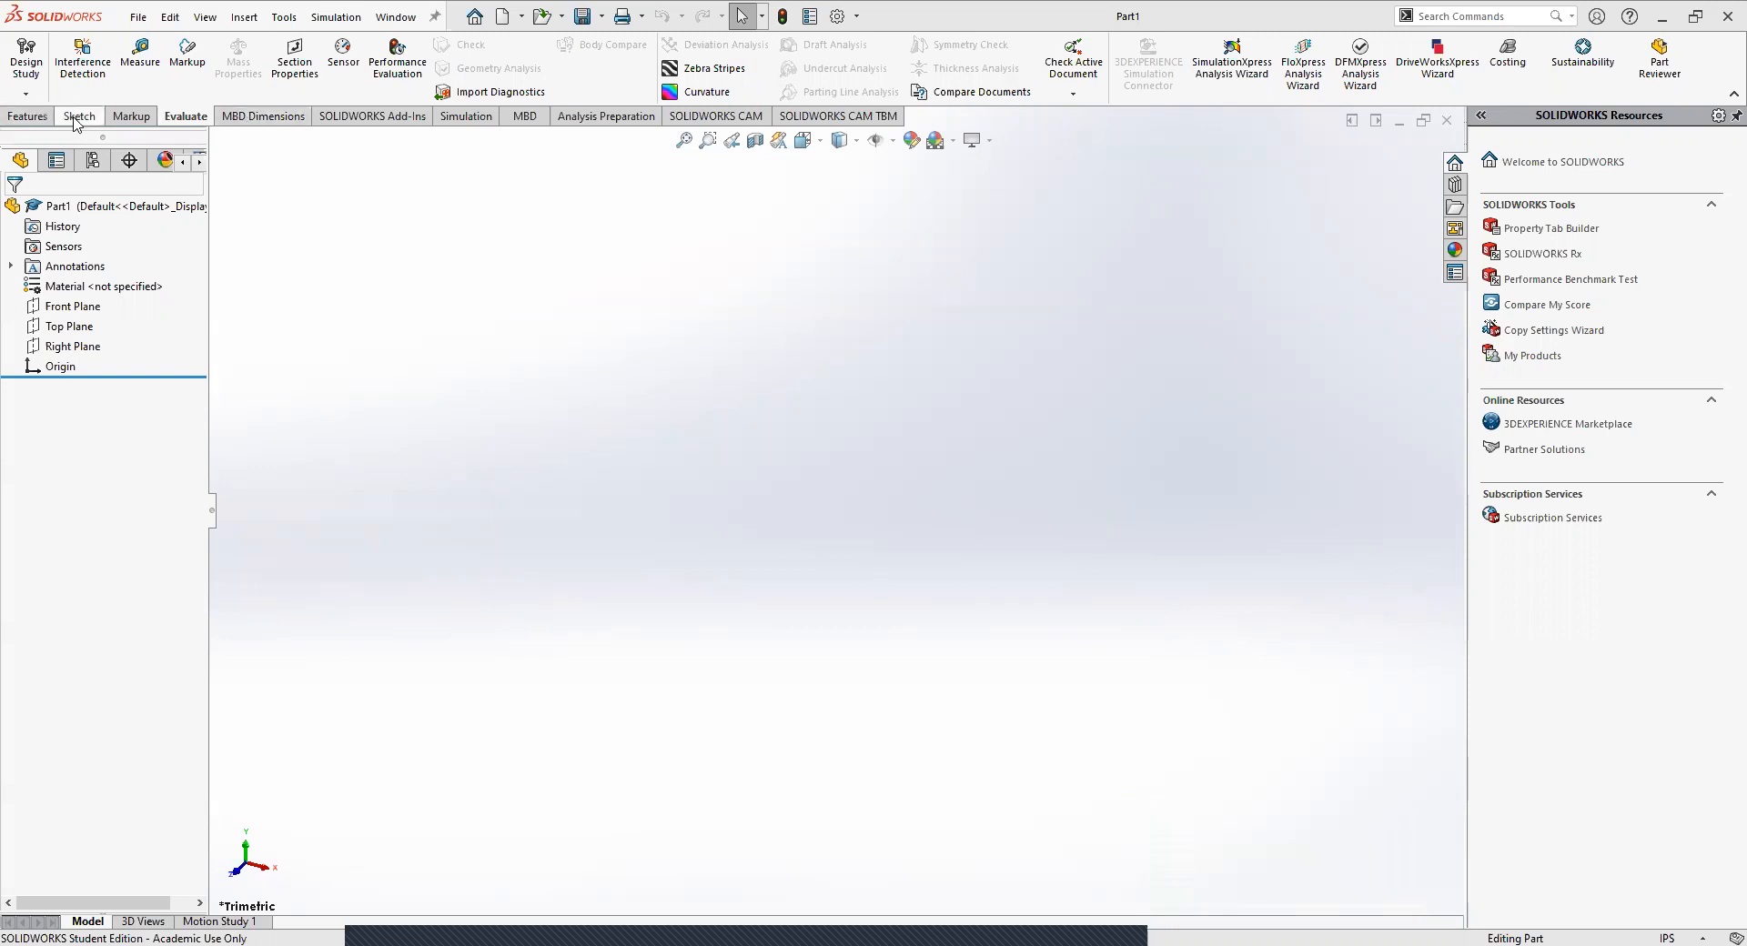
Start a sketch on the Top Plane and draw a circle about 2.22 in in diameter centered on the origin.
left_click(79, 116)
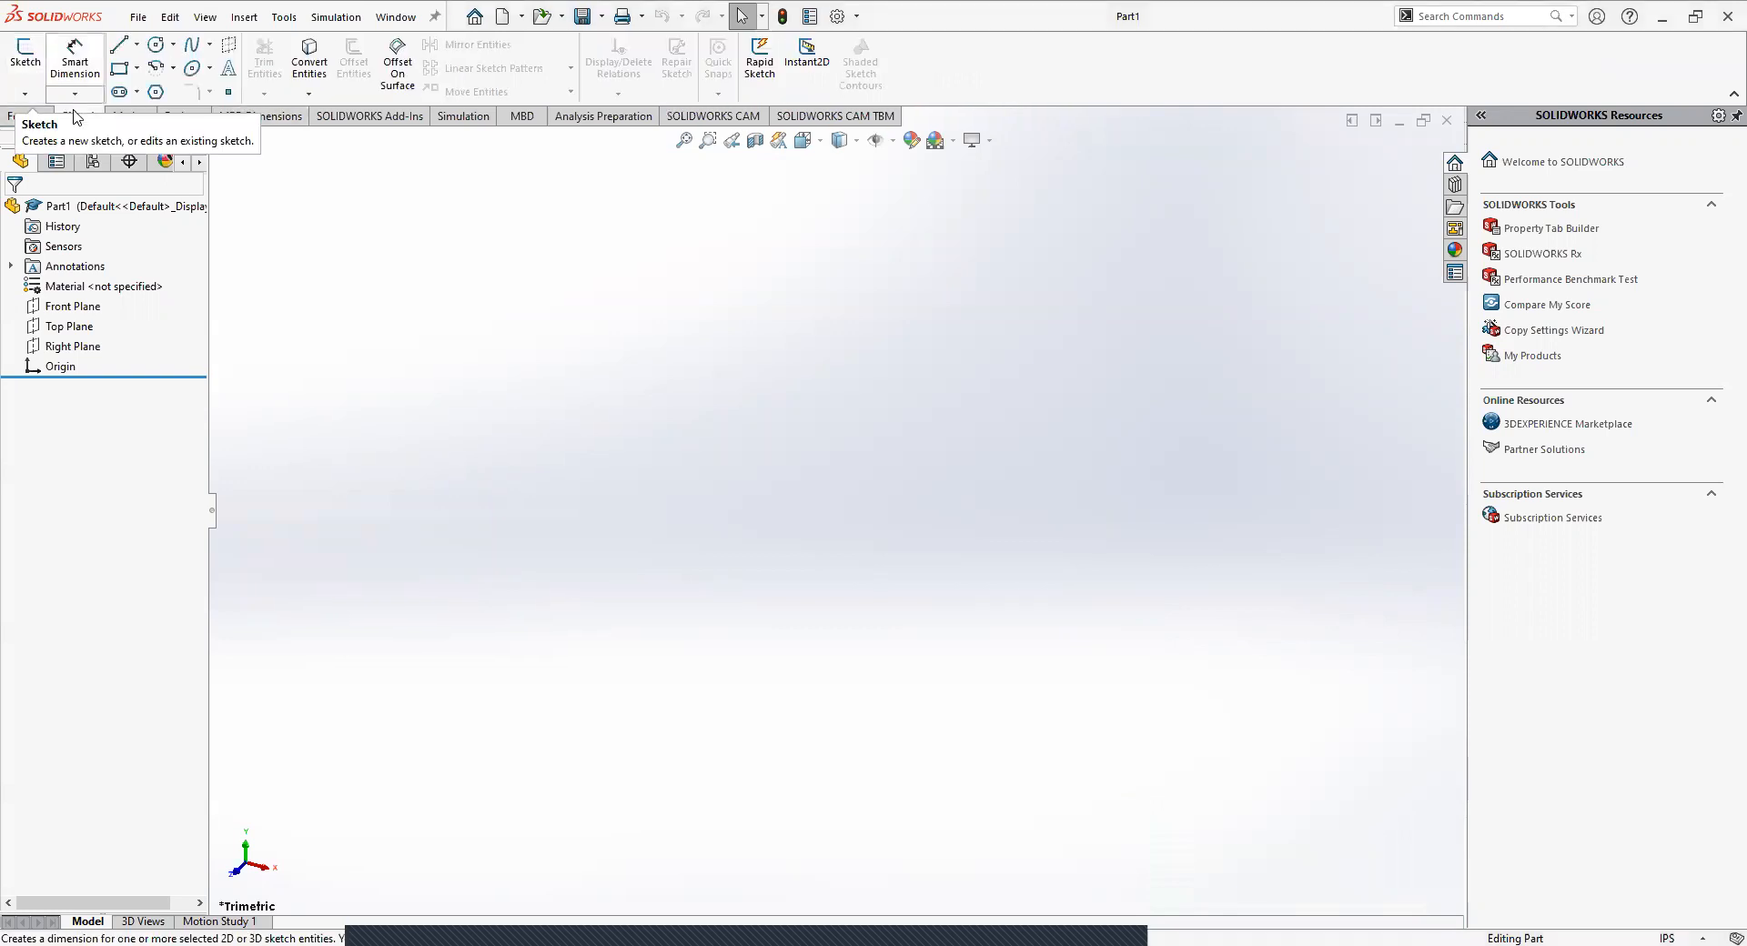
left_click(26, 56)
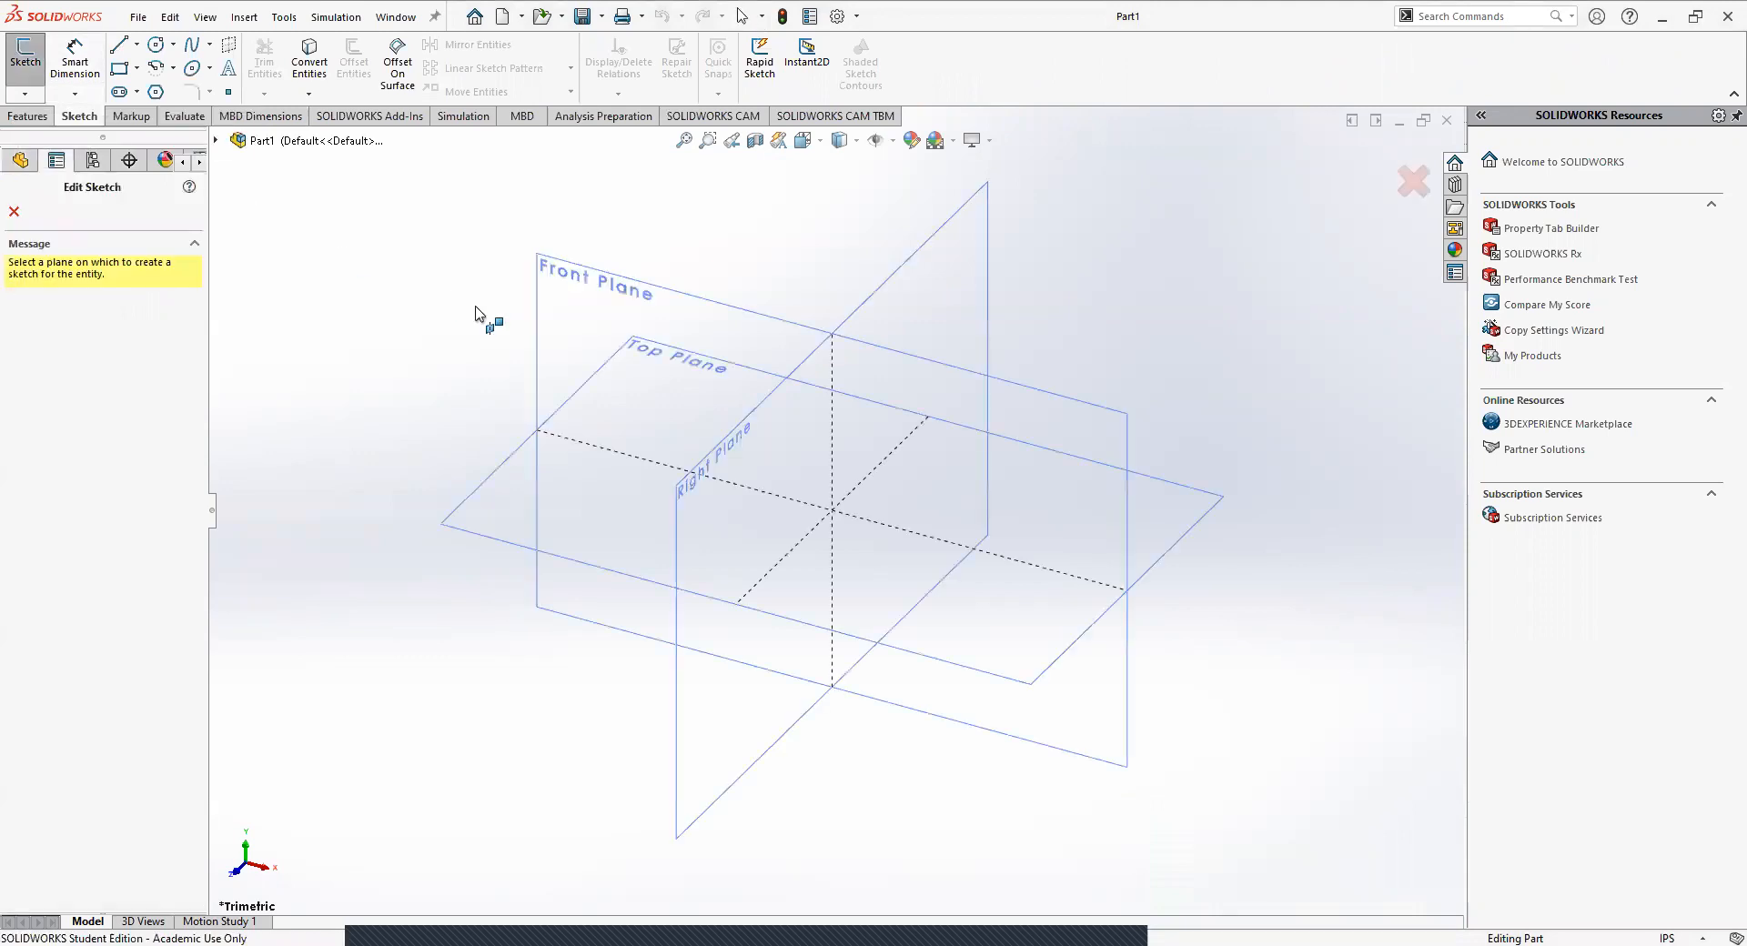
left_click(531, 527)
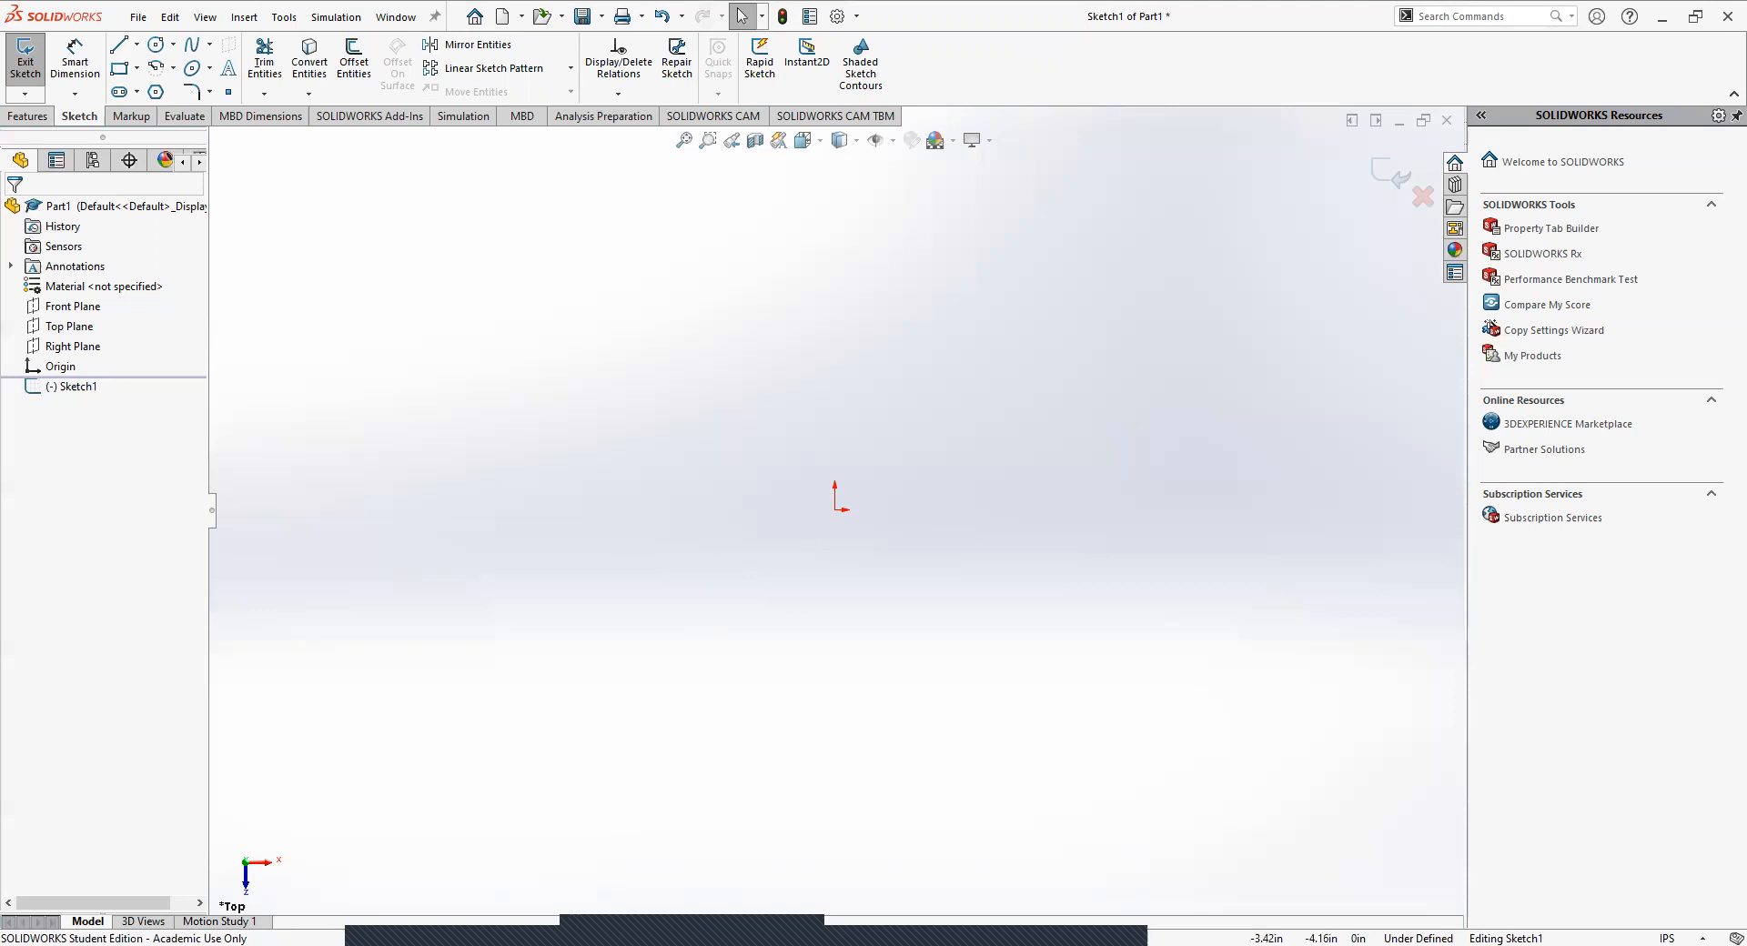
left_click(157, 44)
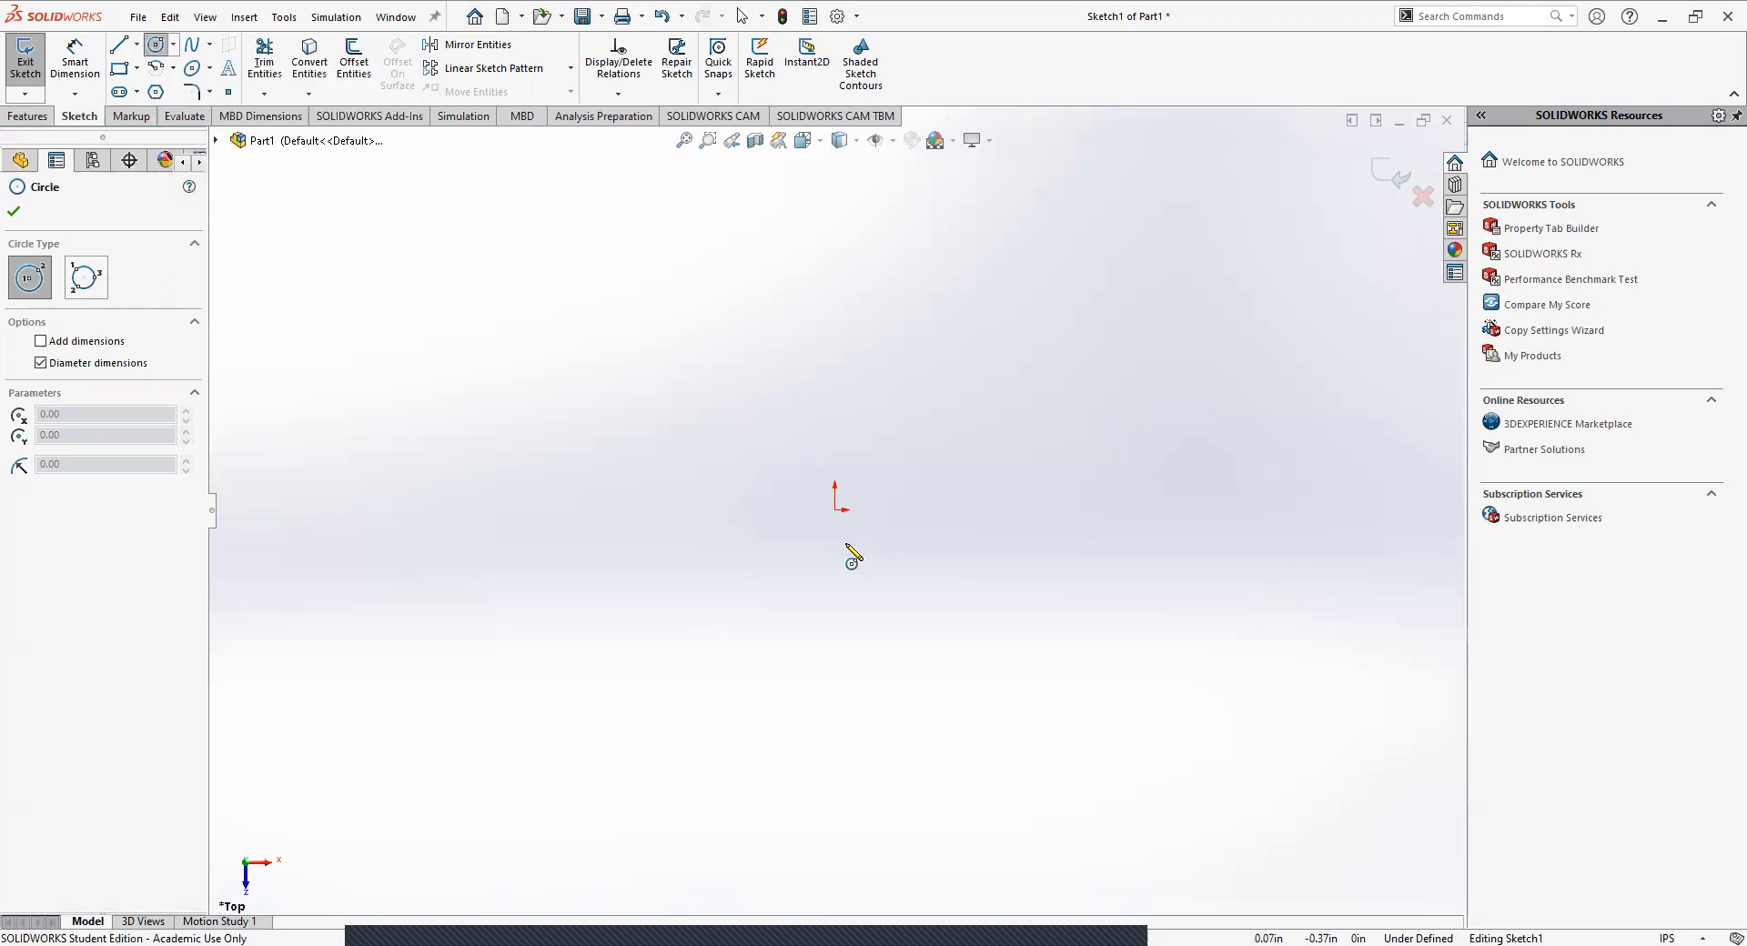
mouse_move(835, 509)
left_mouse_down()
mouse_move(769, 393)
mouse_move(733, 483)
left_mouse_up()
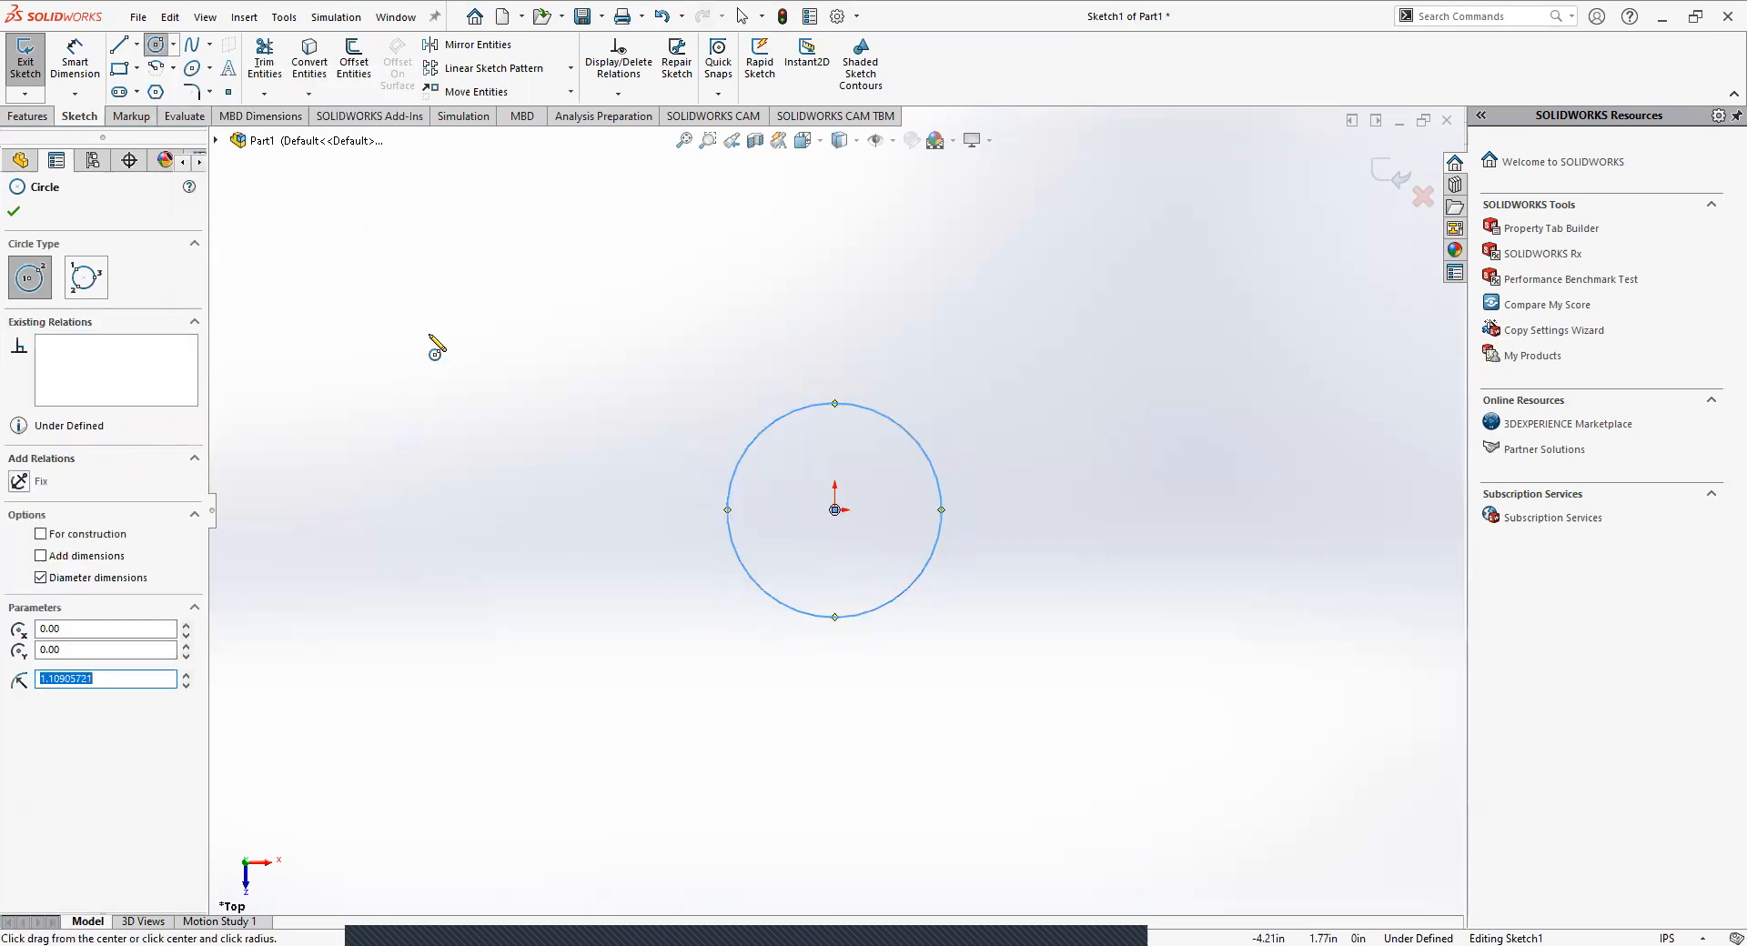
Dimension the circle's diameter and set it to 4 in.
left_click(74, 62)
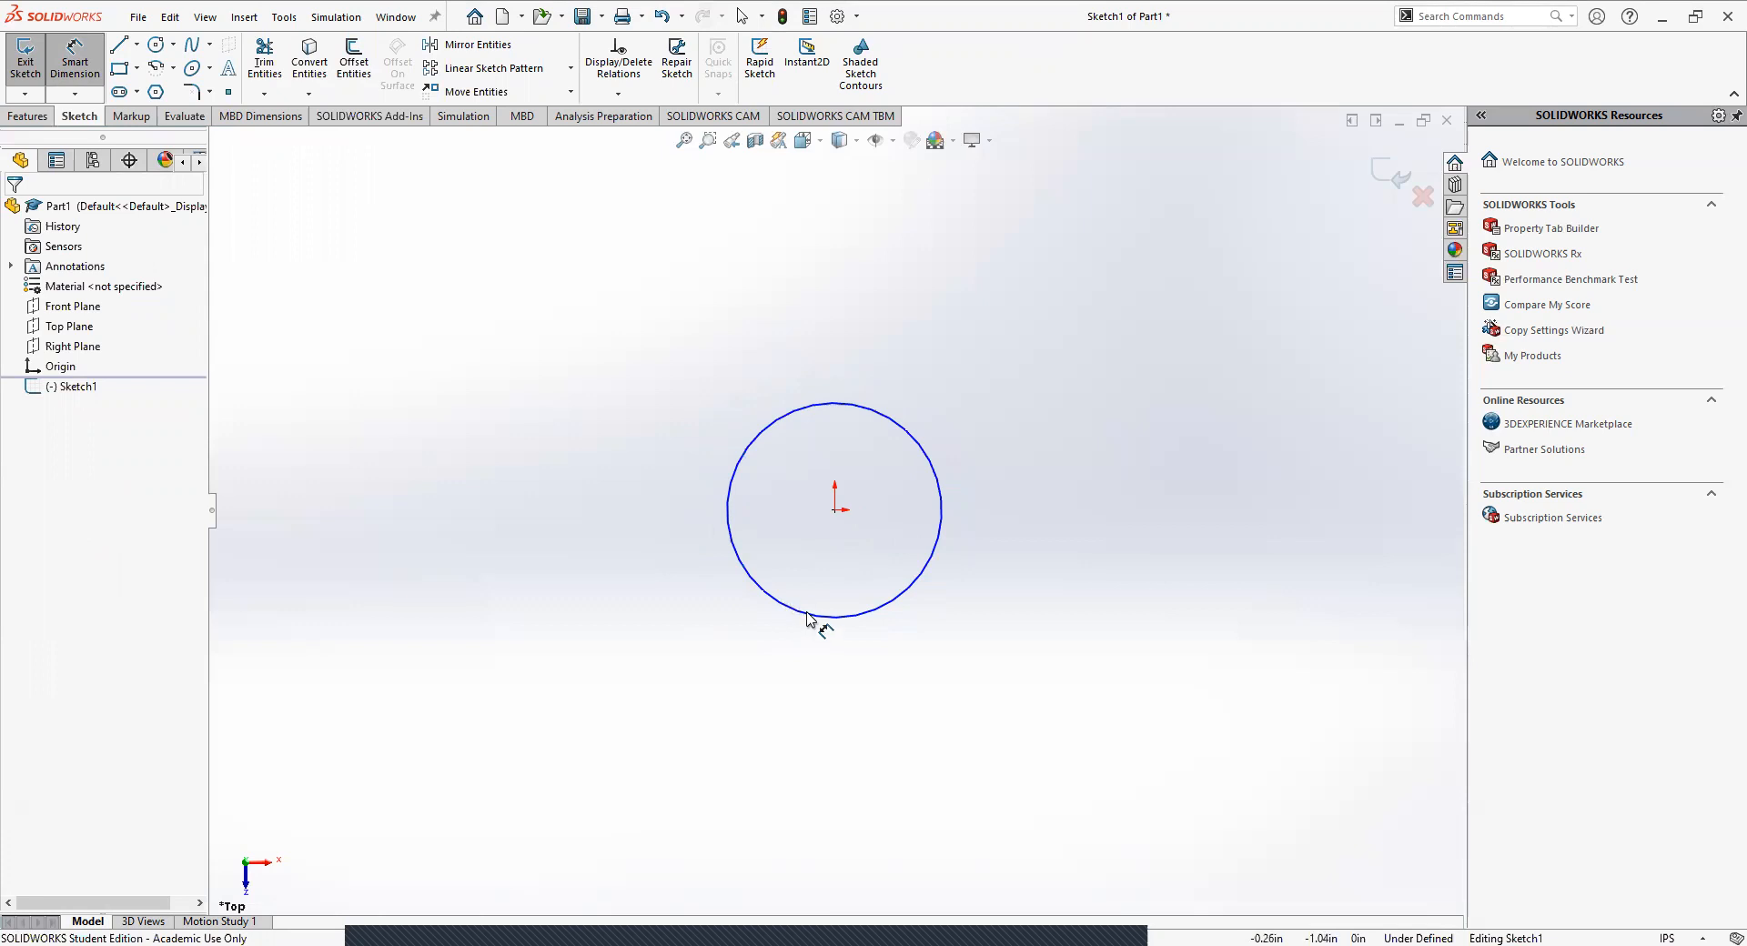
left_click(807, 617)
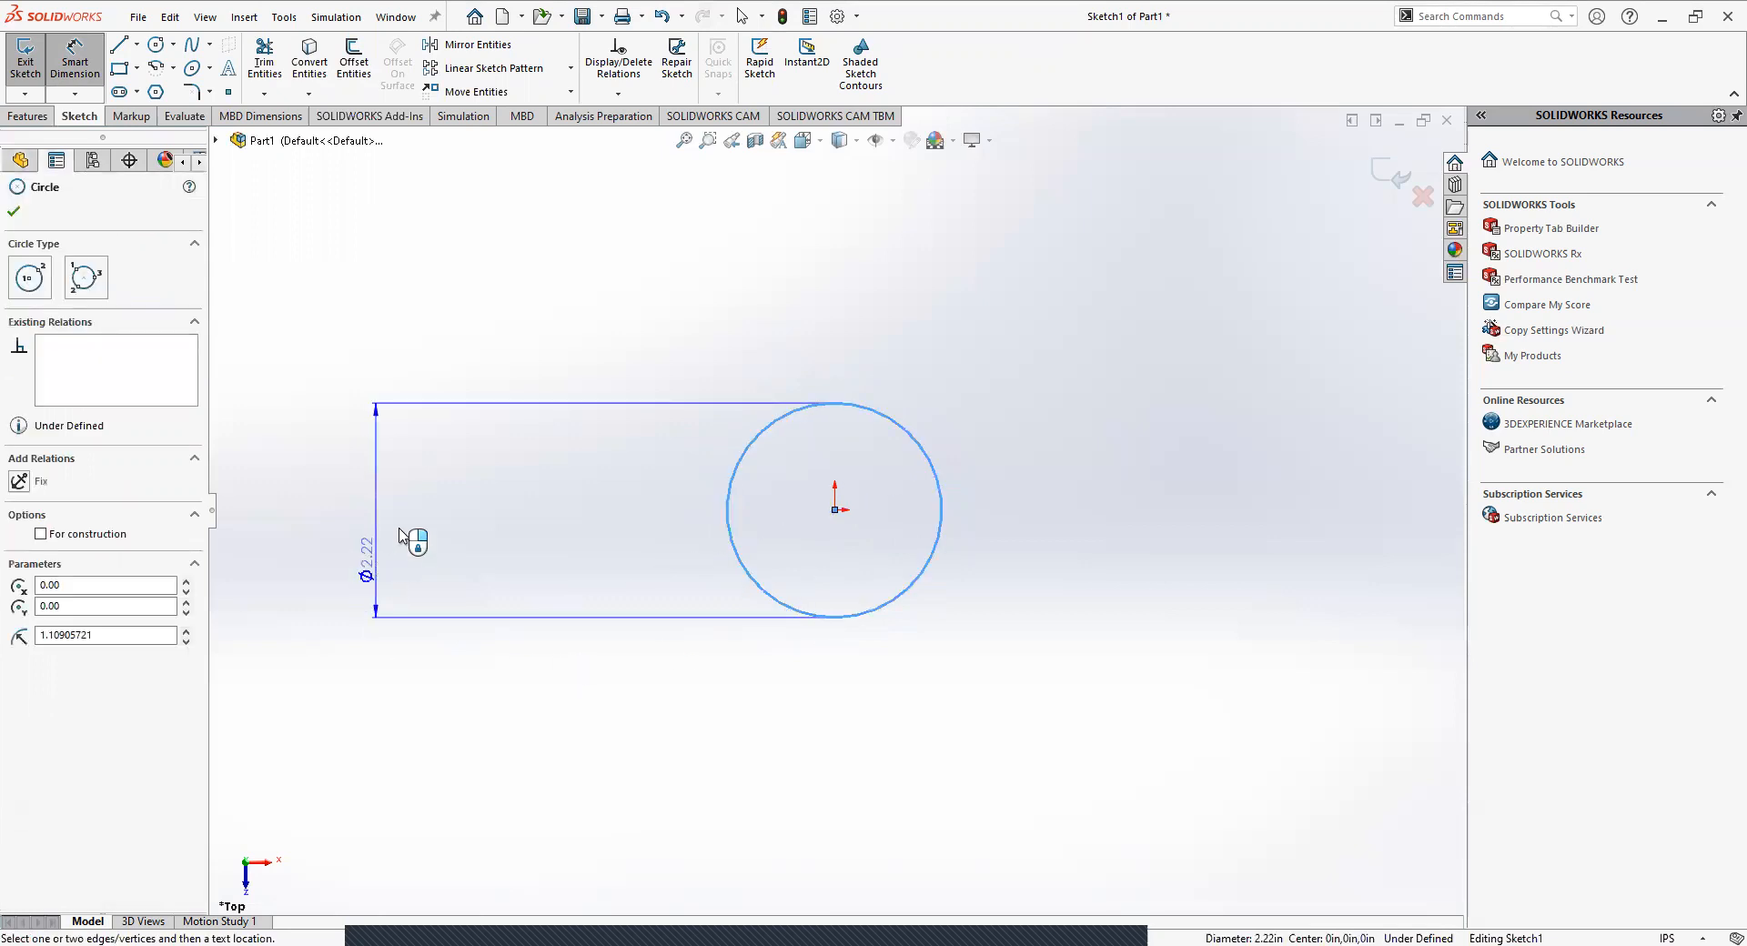
left_click(403, 496)
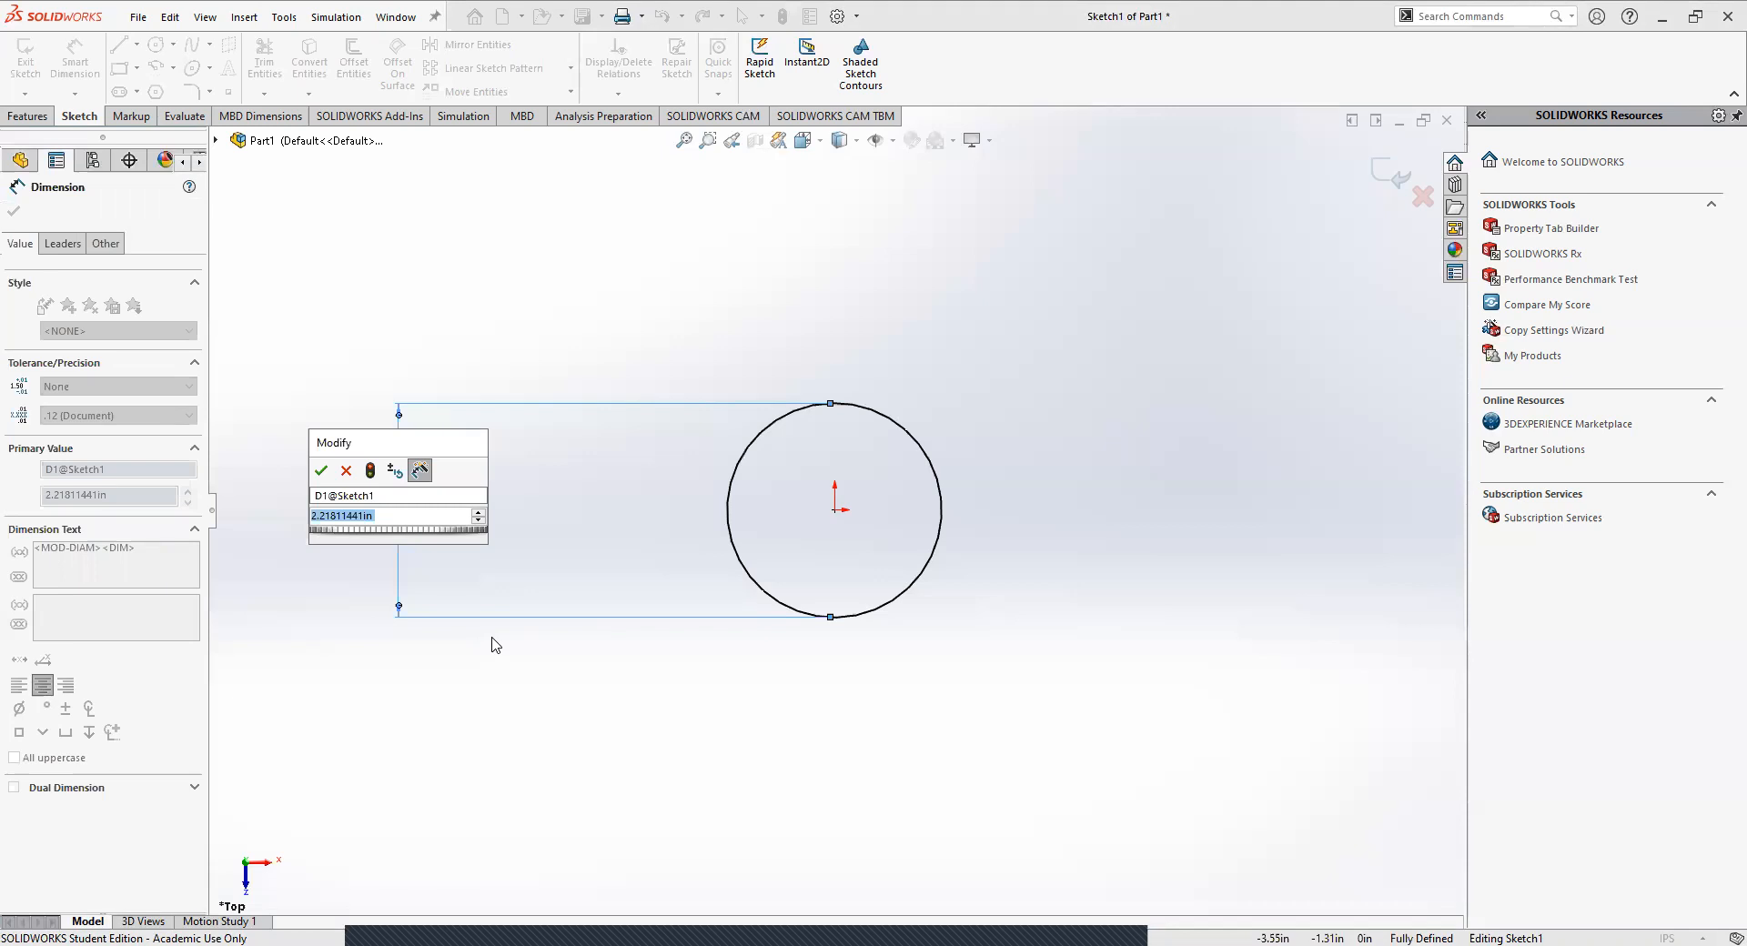
type("4")
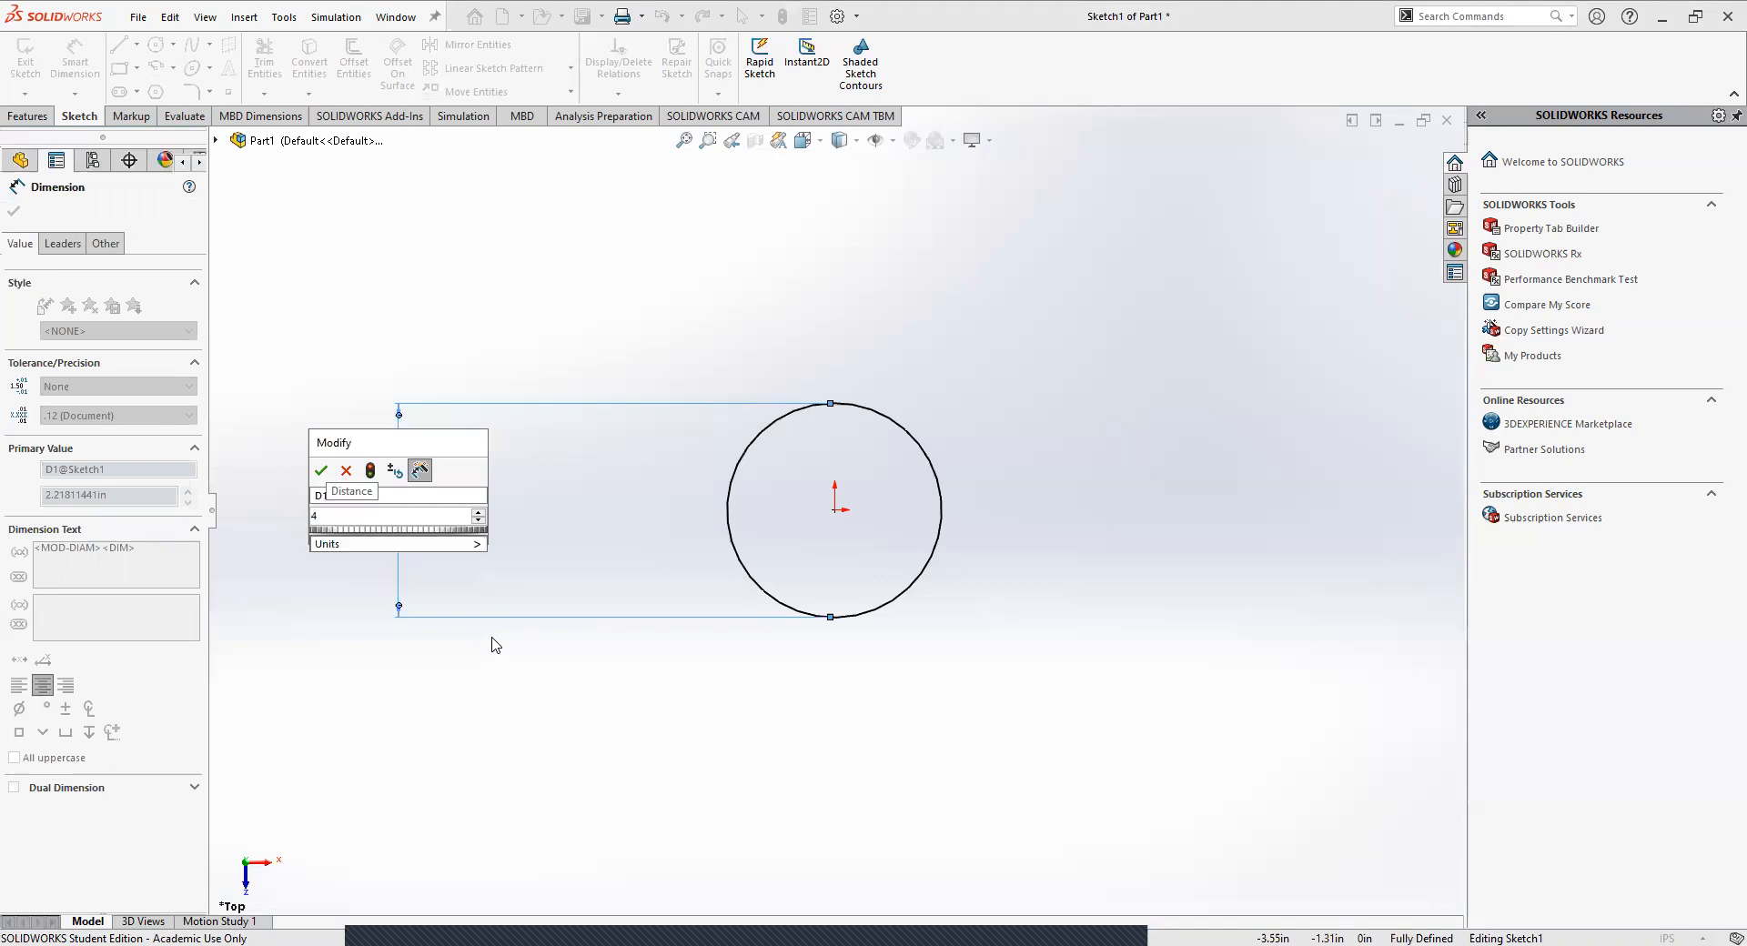
key("Return")
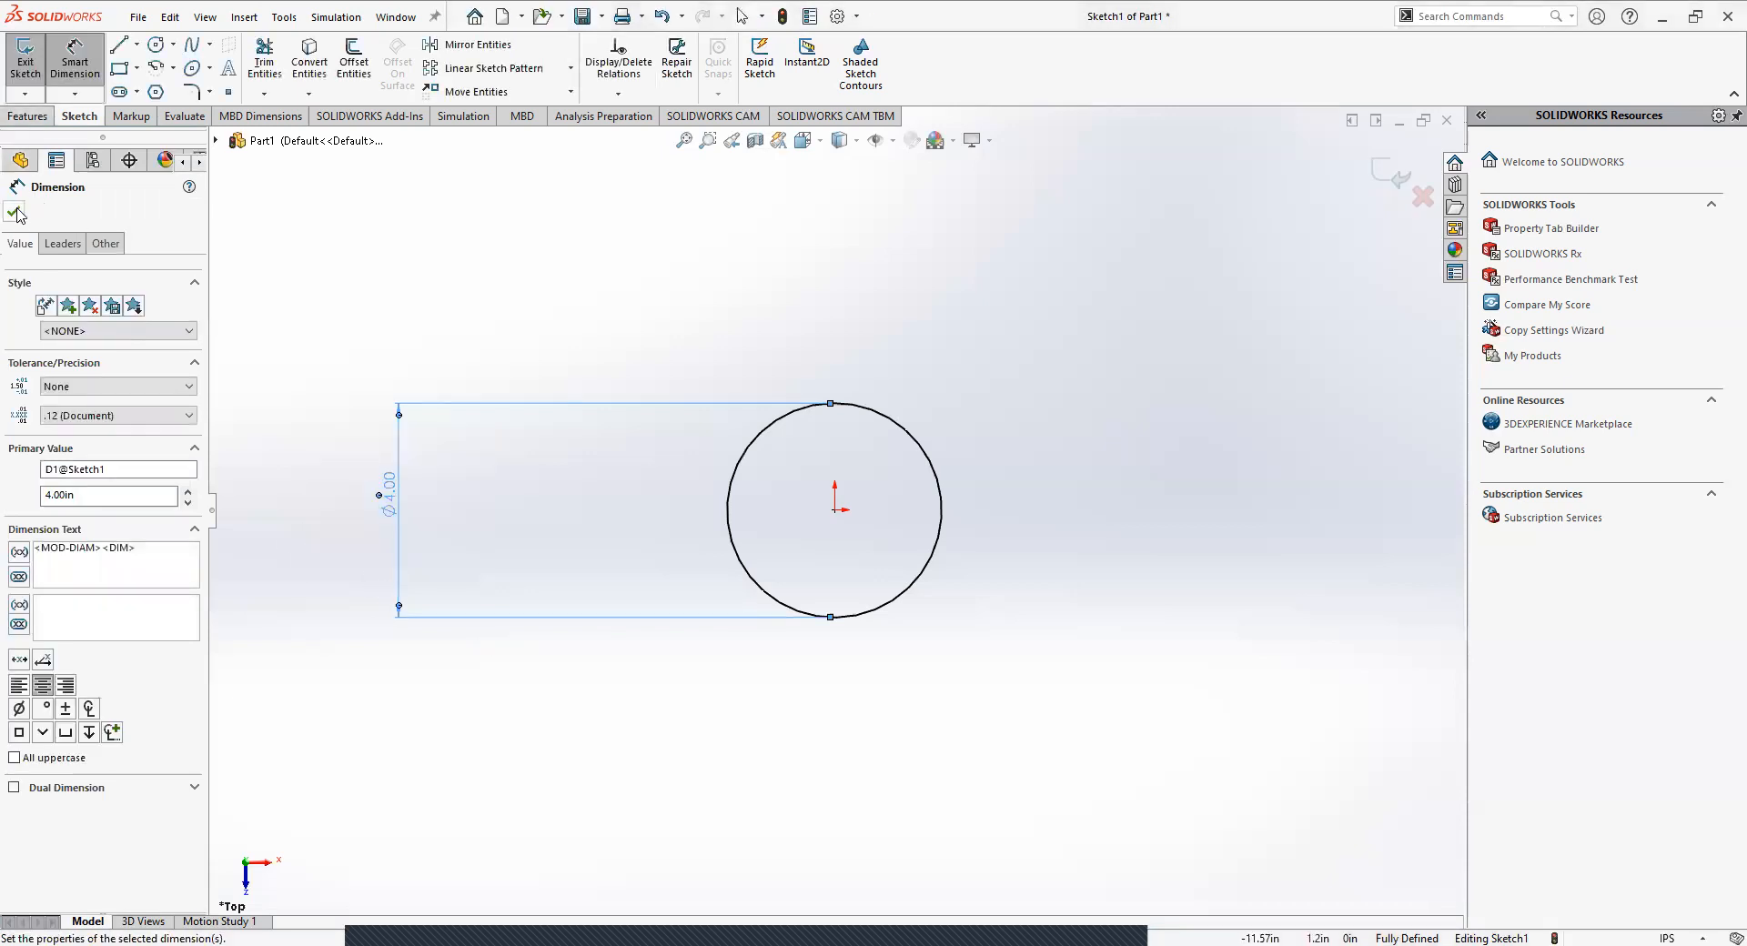
left_click(14, 210)
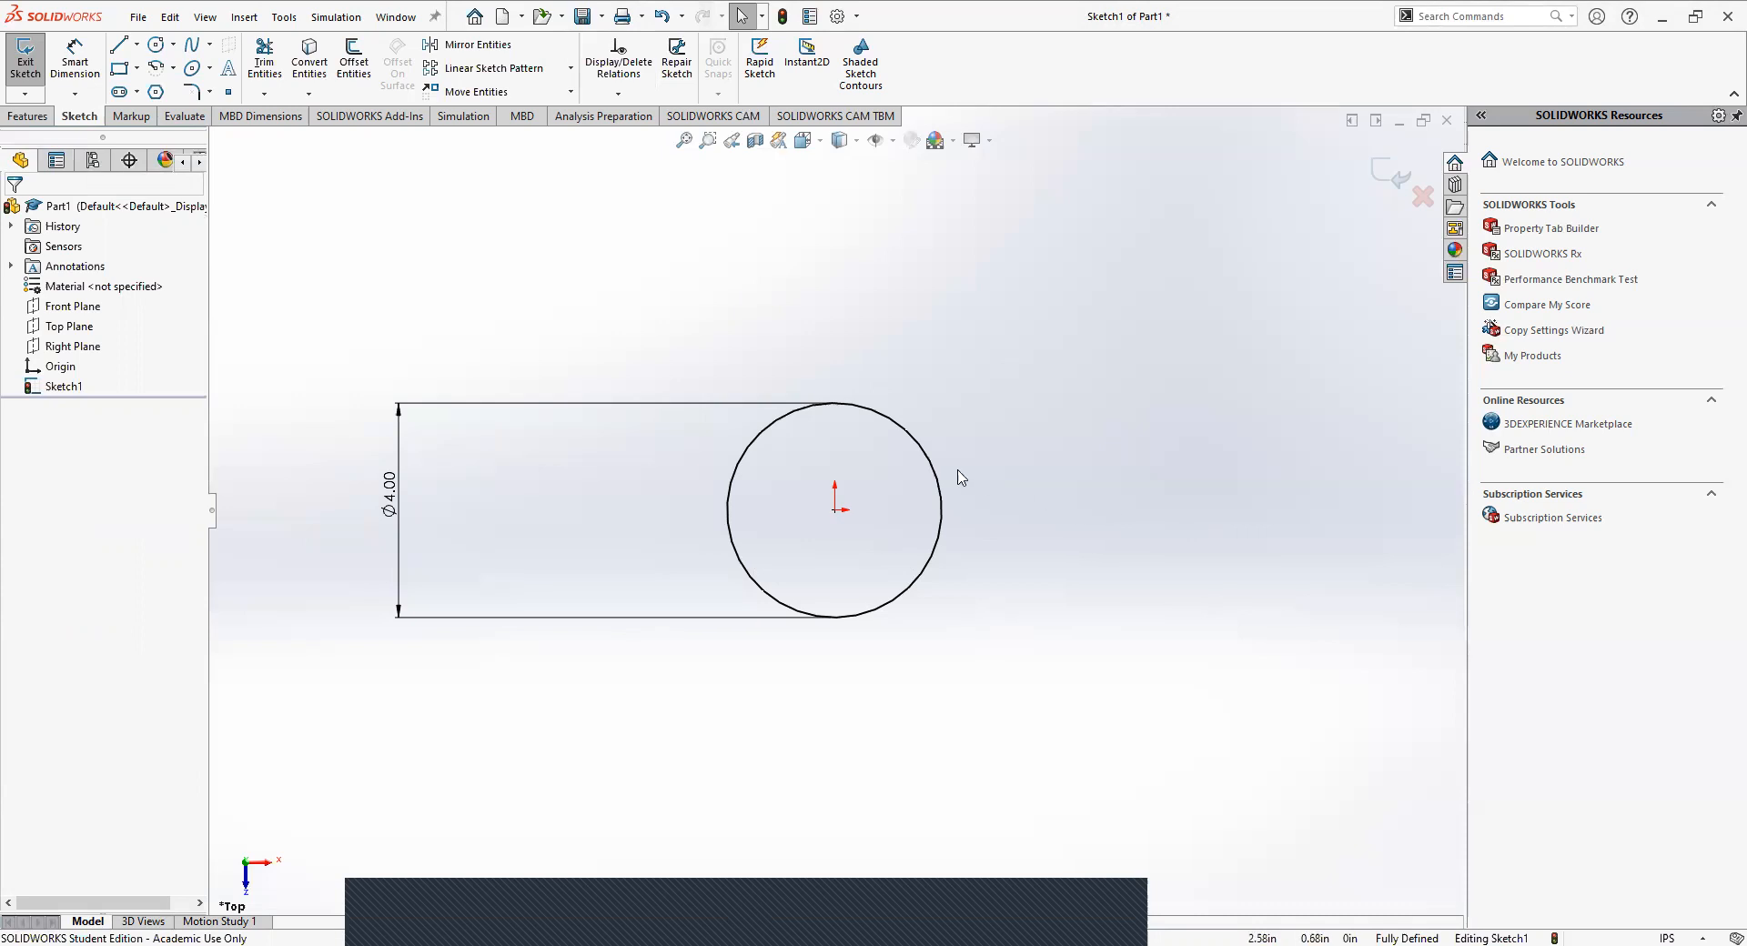
Sketch an upright corner rectangle about 2 in wide, starting on the circle's upper-left arc and extending above the circle.
left_click(120, 71)
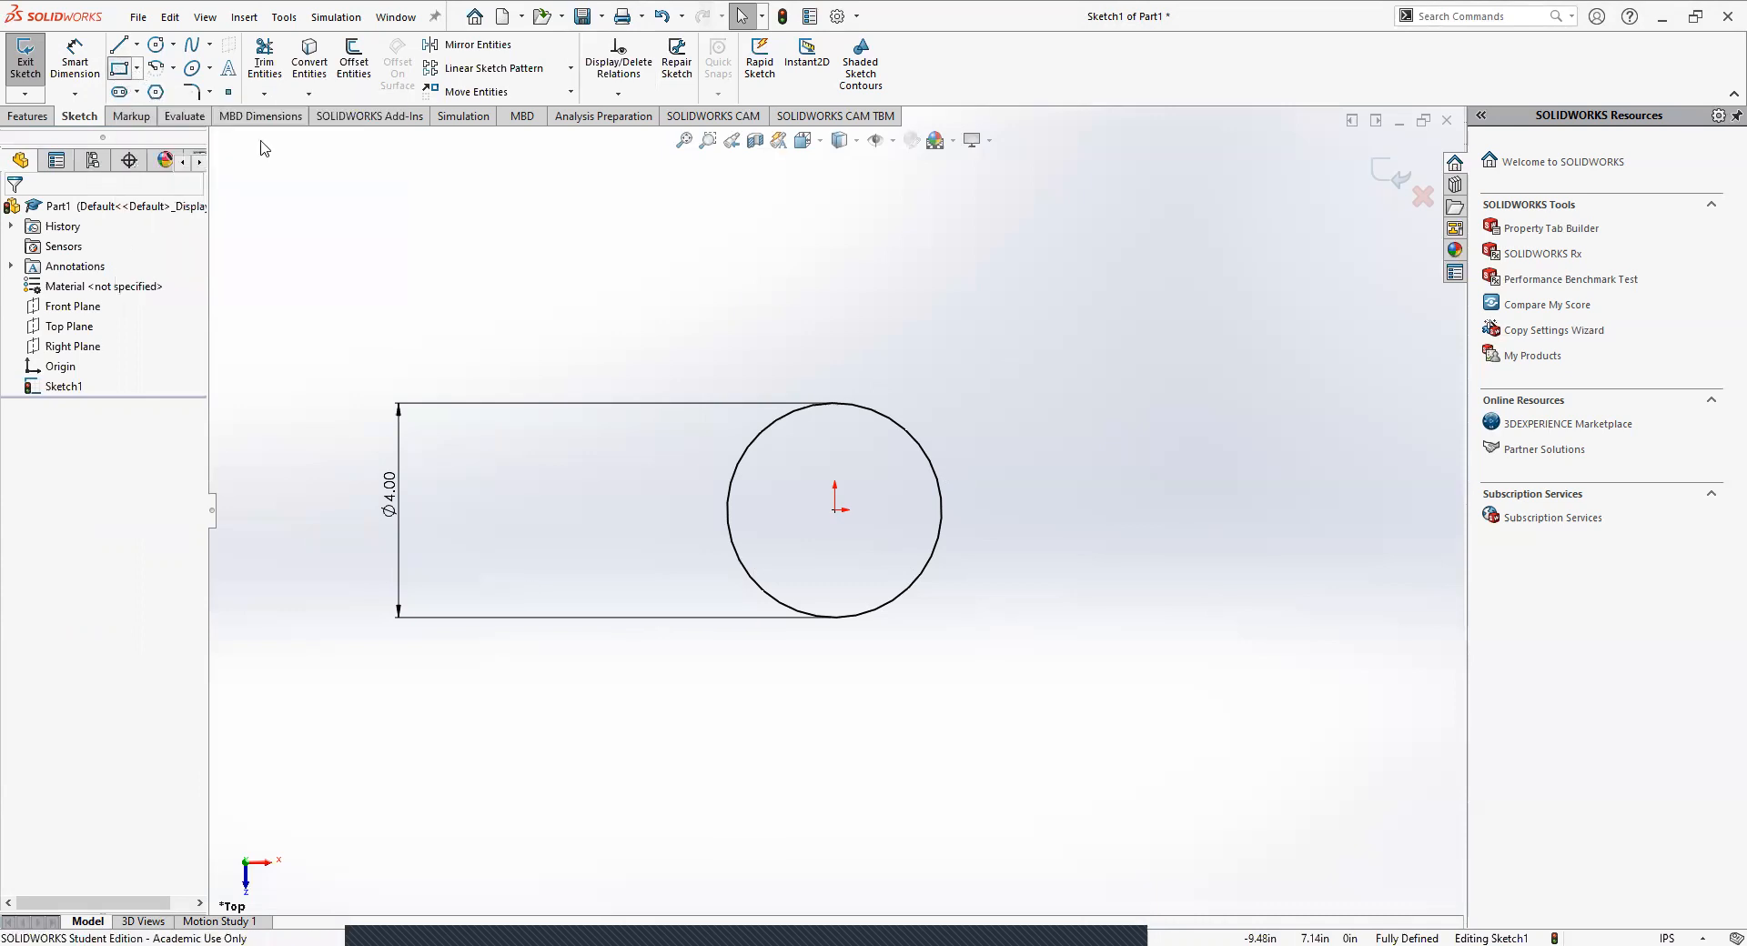
left_click(791, 412)
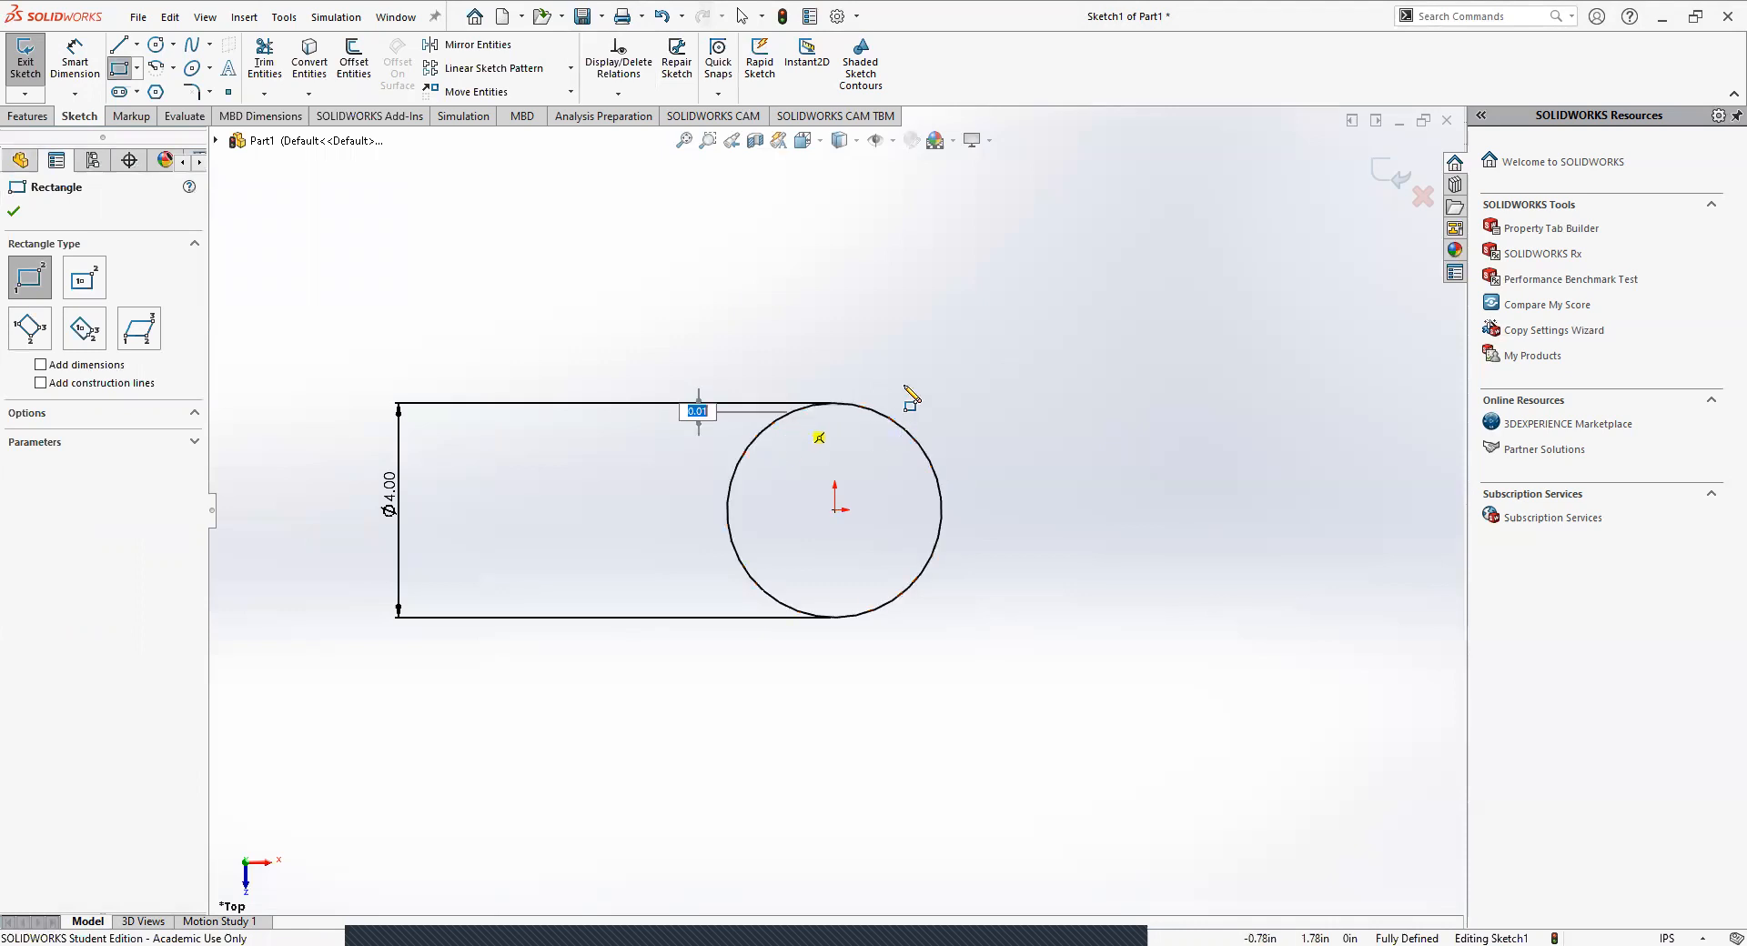
left_click(898, 168)
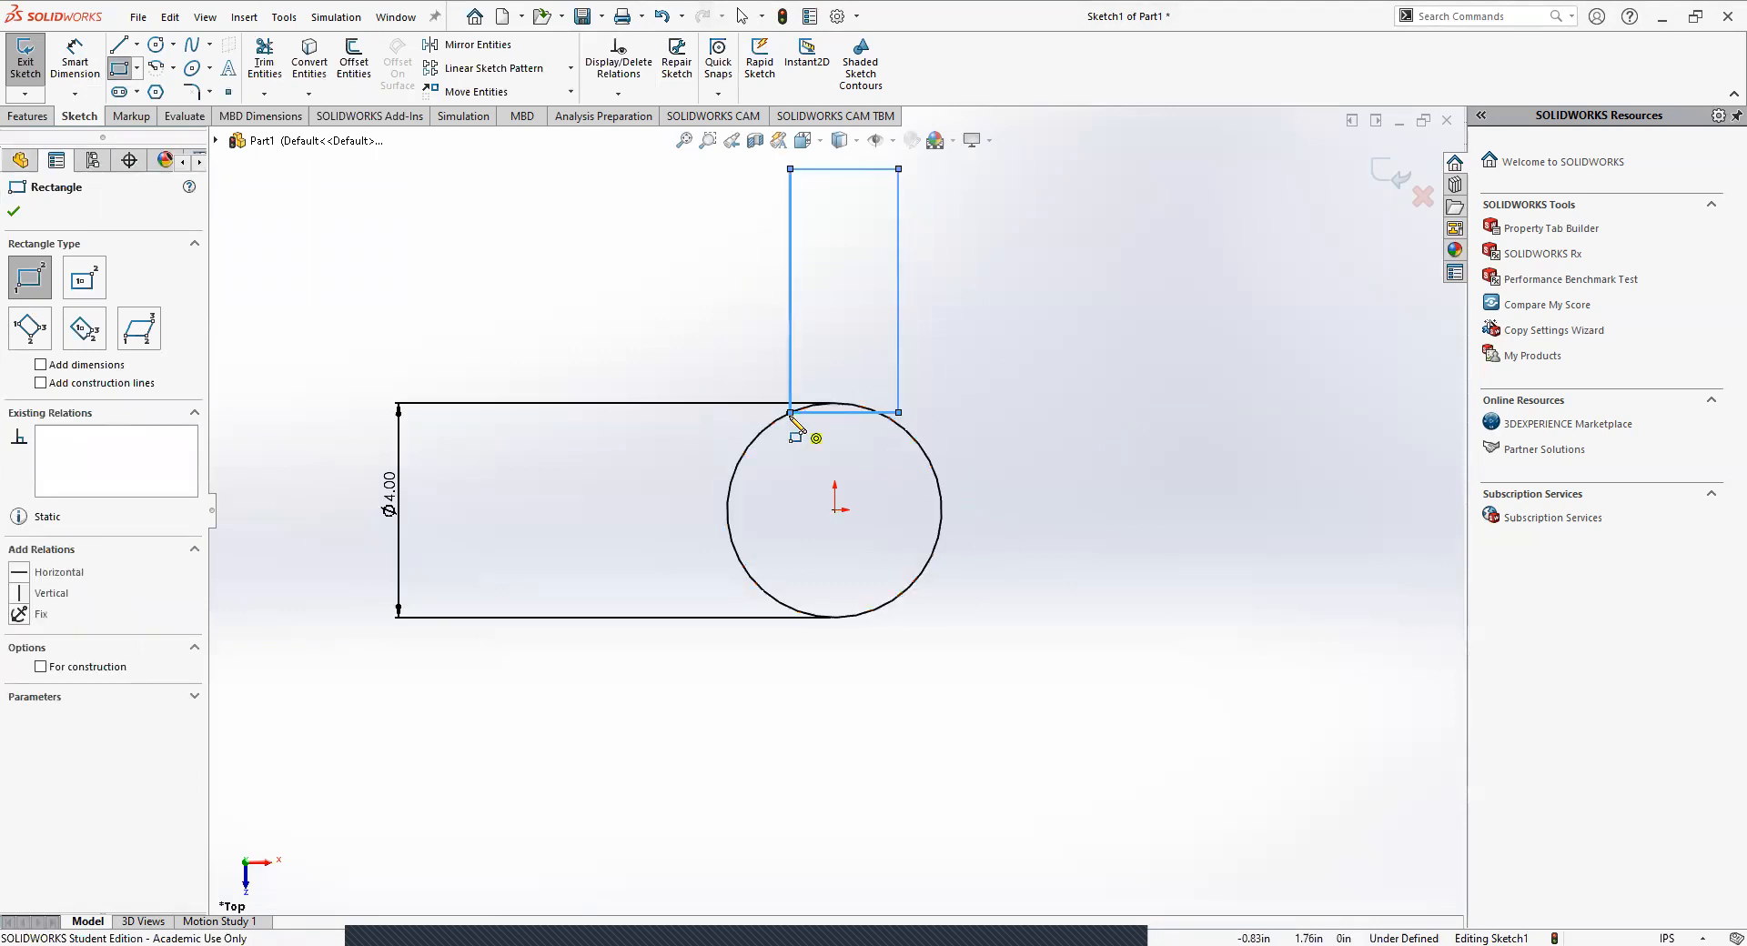
key("Escape")
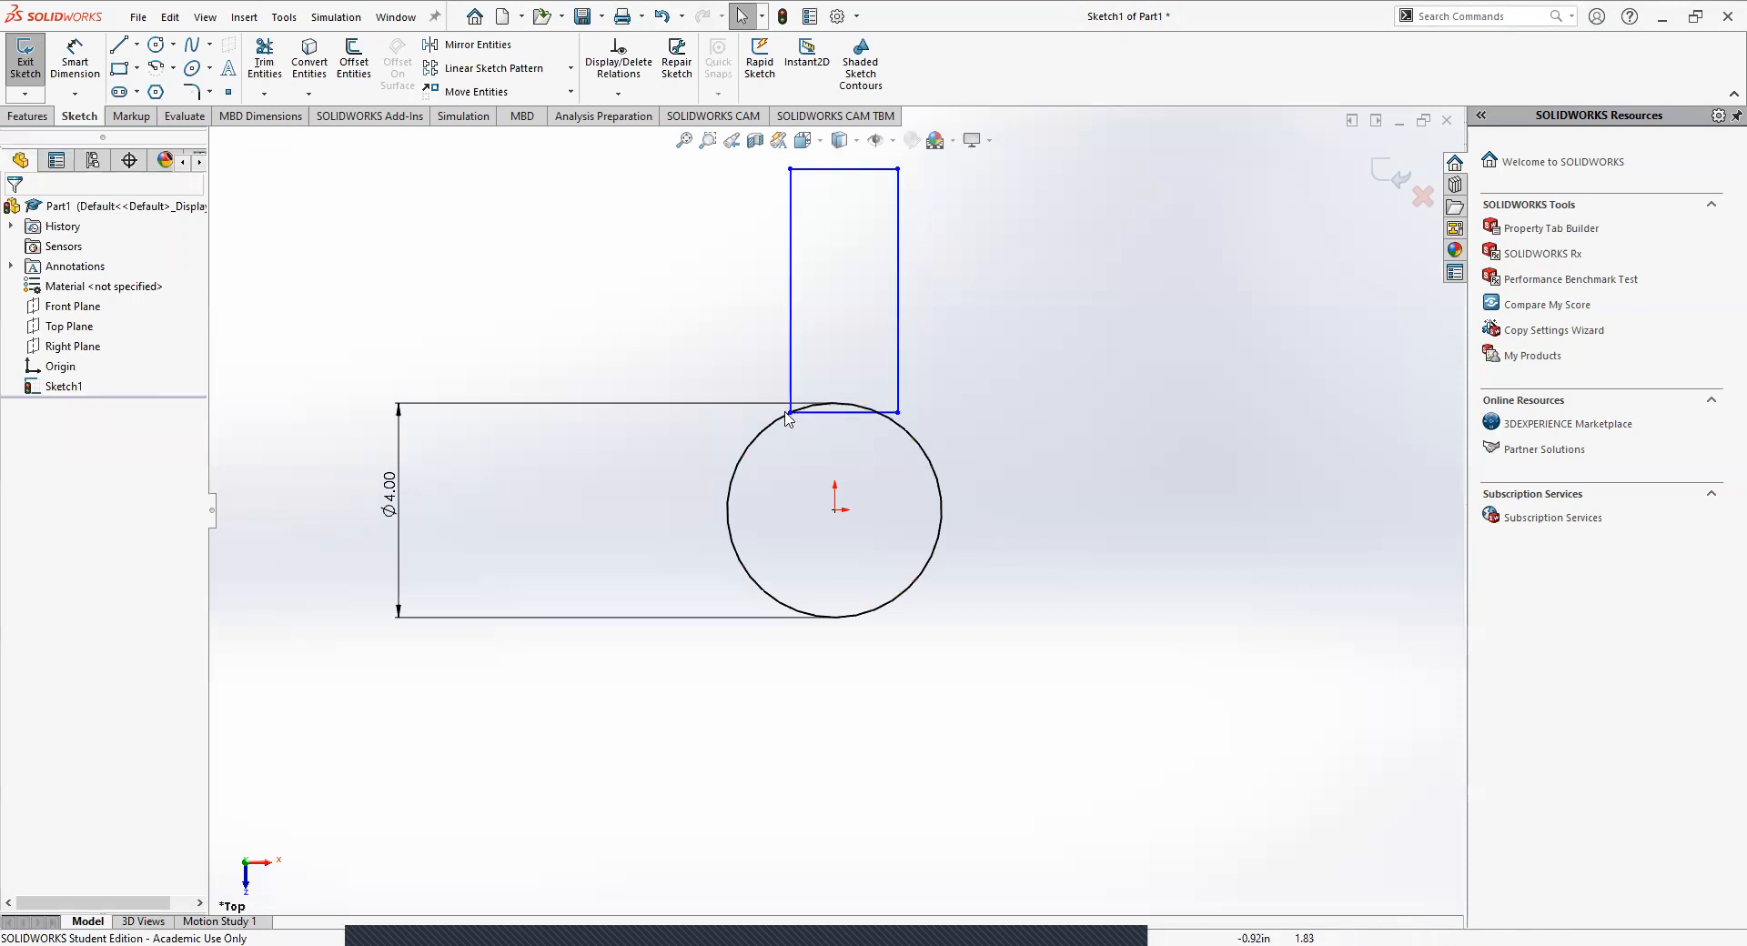
Move the rectangle's lower-right corner onto the circle and delete the rectangle's bottom edge to leave an open arm.
left_click_drag(899, 414, 879, 418)
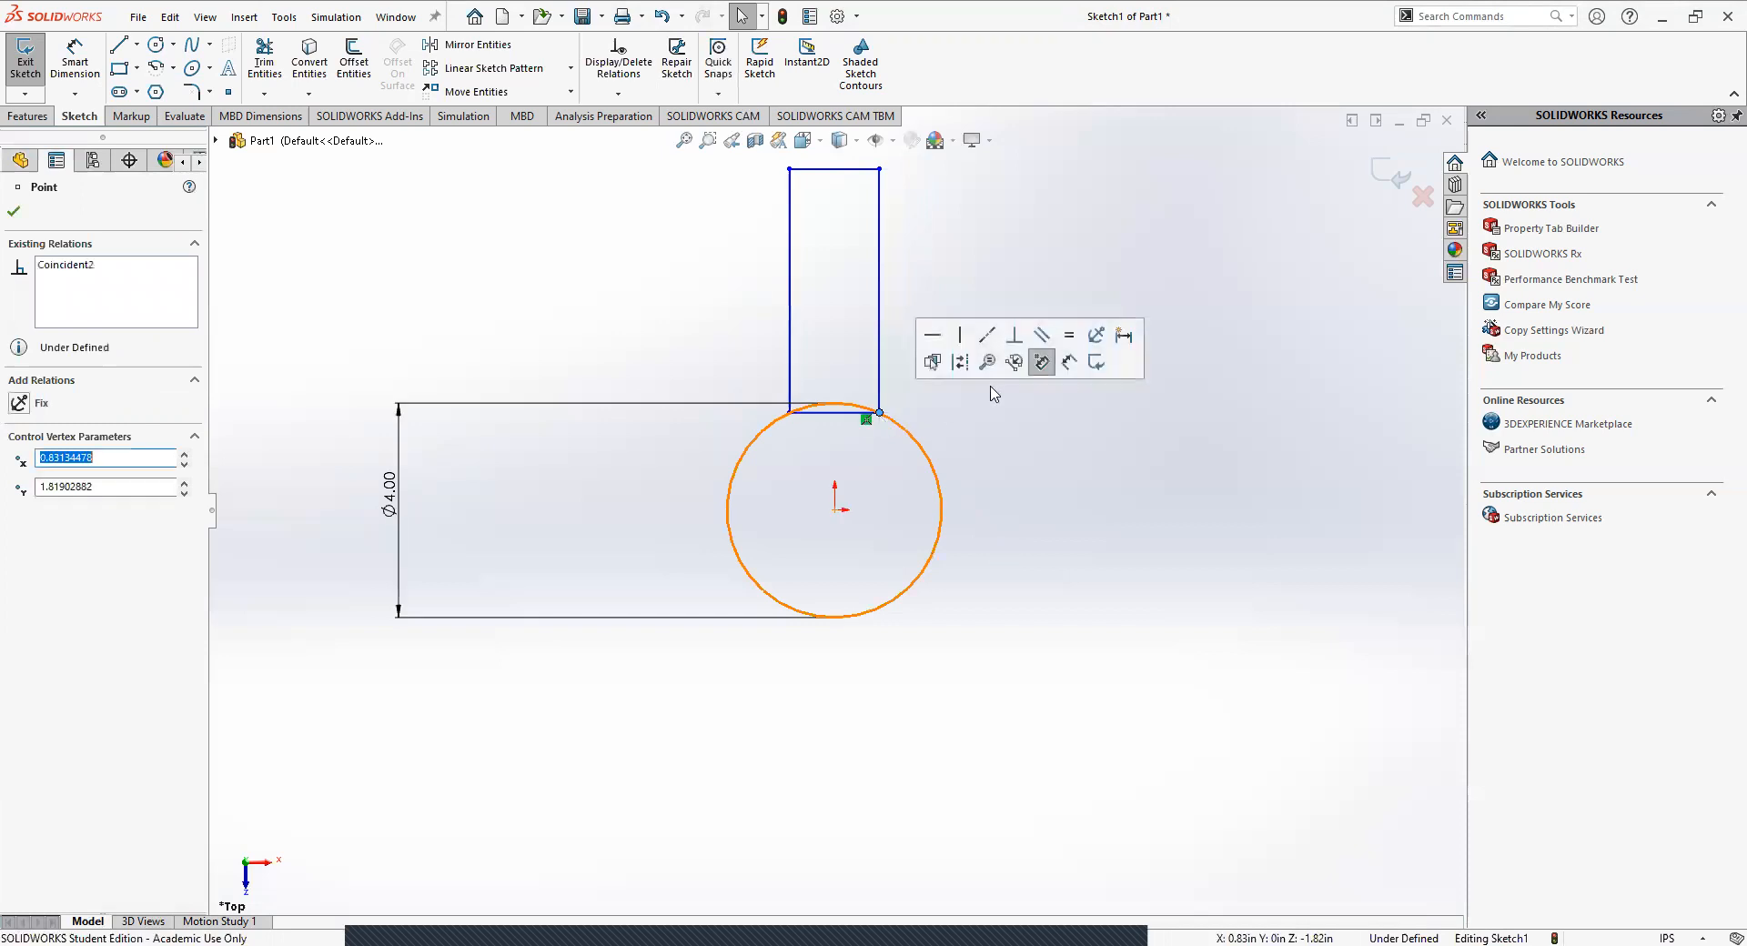
left_click(943, 441)
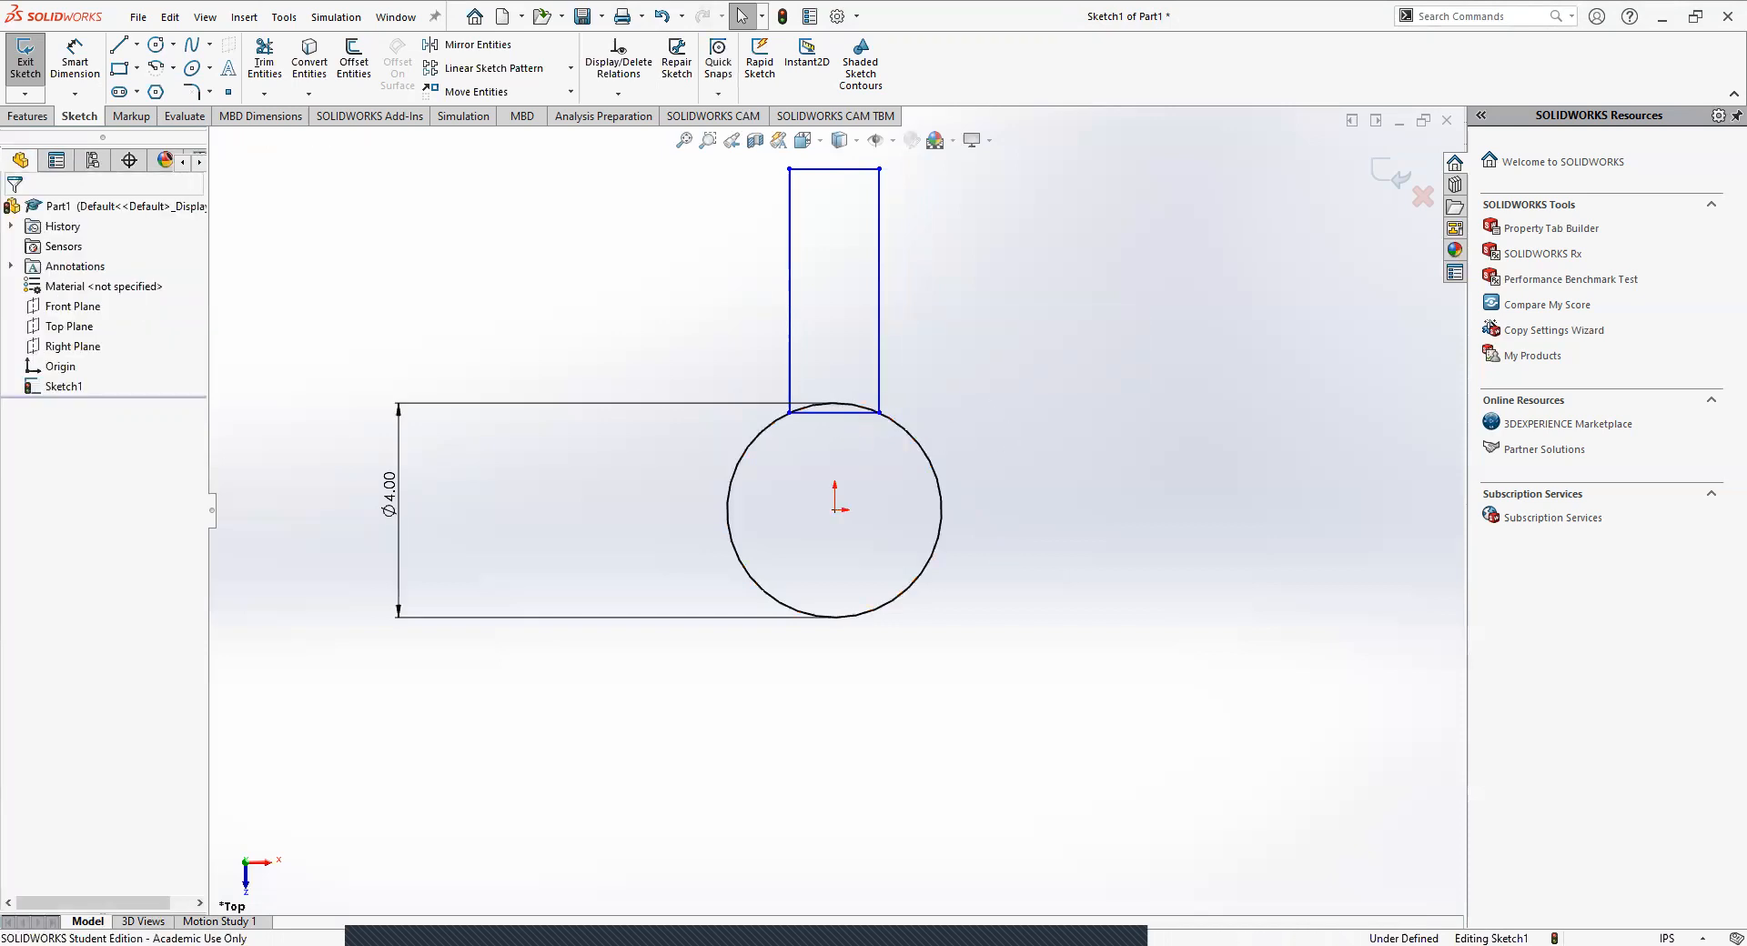
left_click(829, 414)
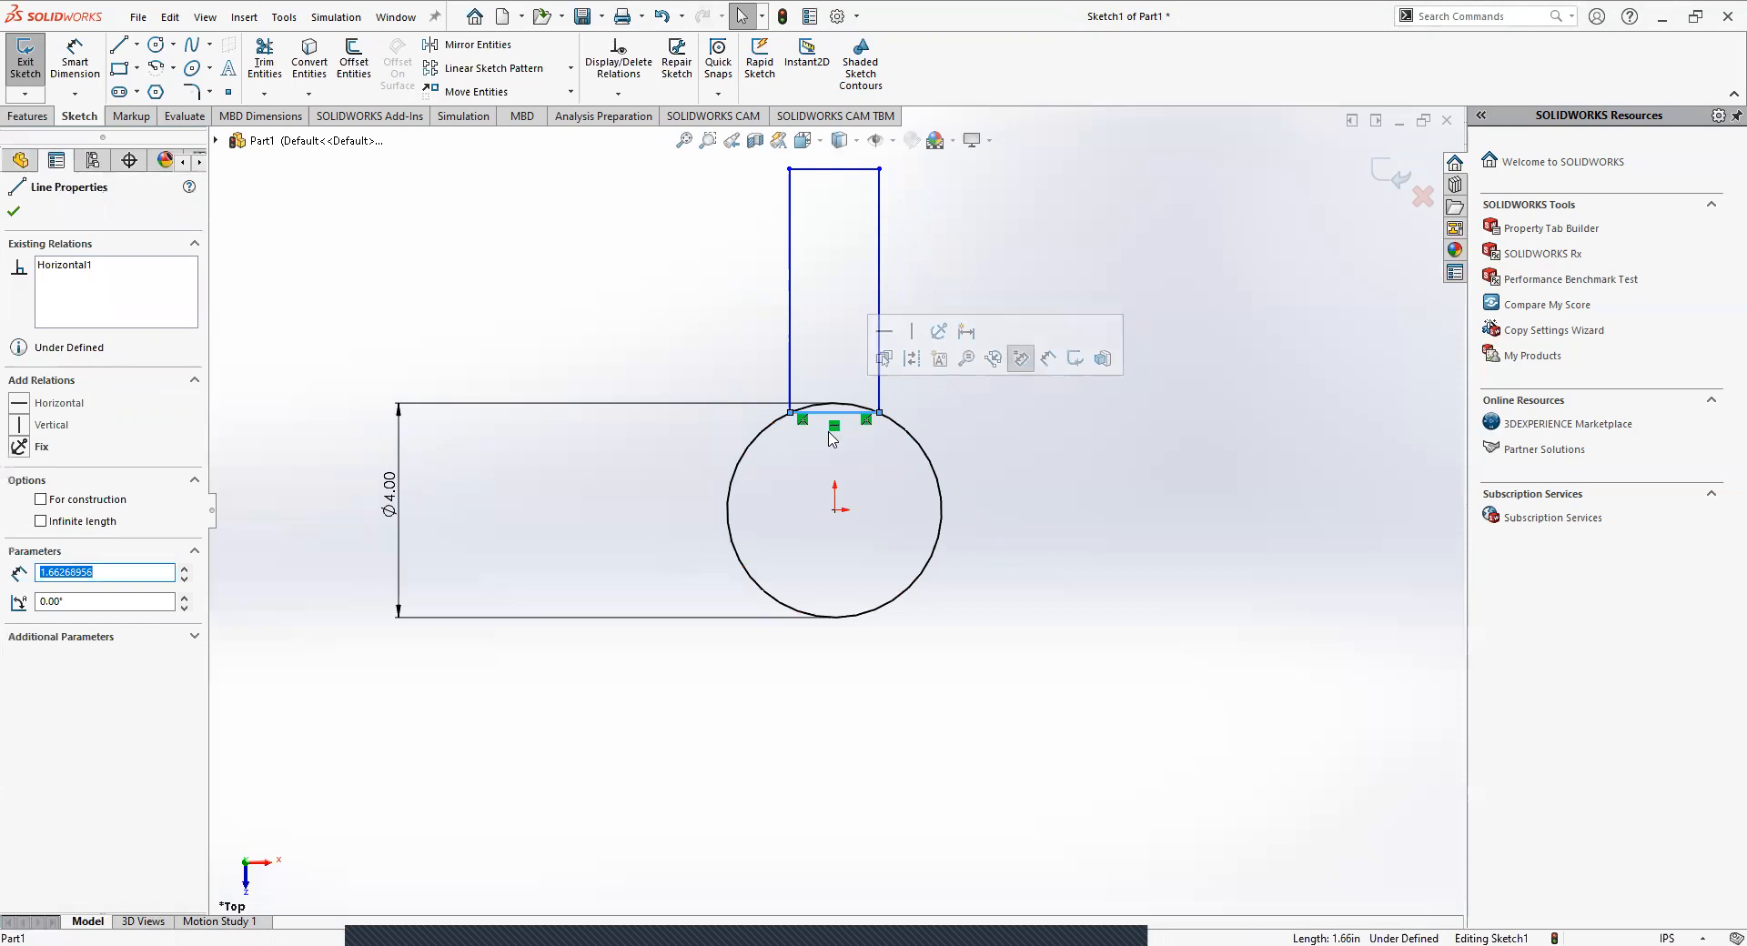
key("Delete")
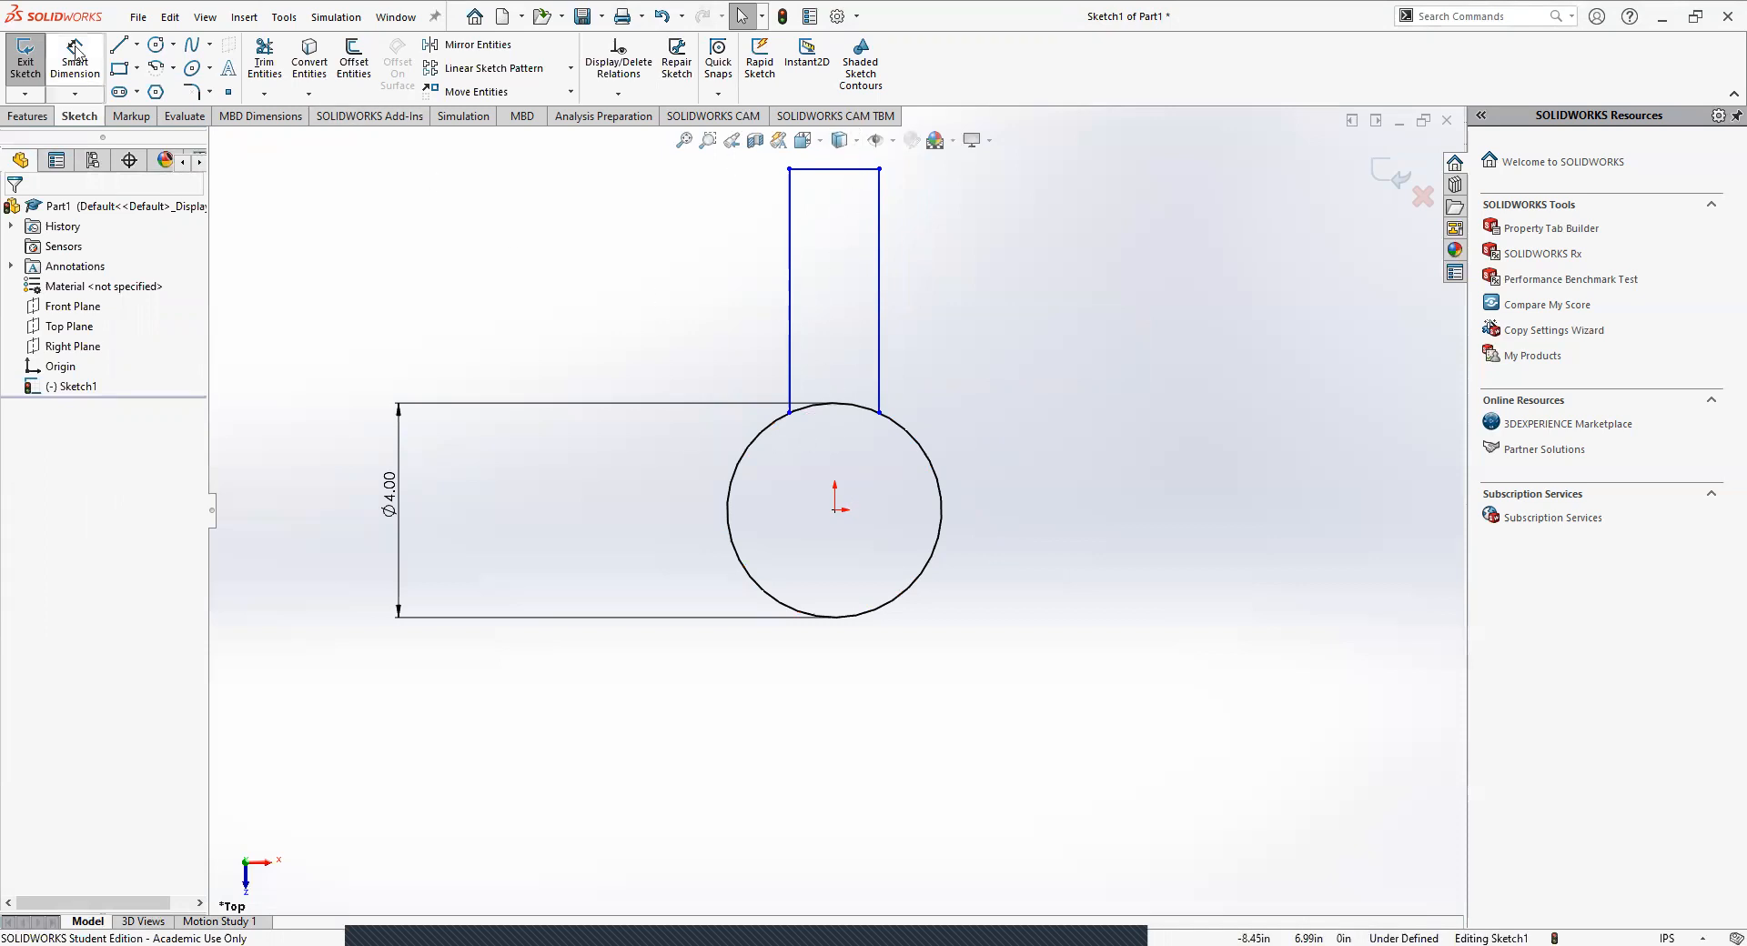
left_click(121, 48)
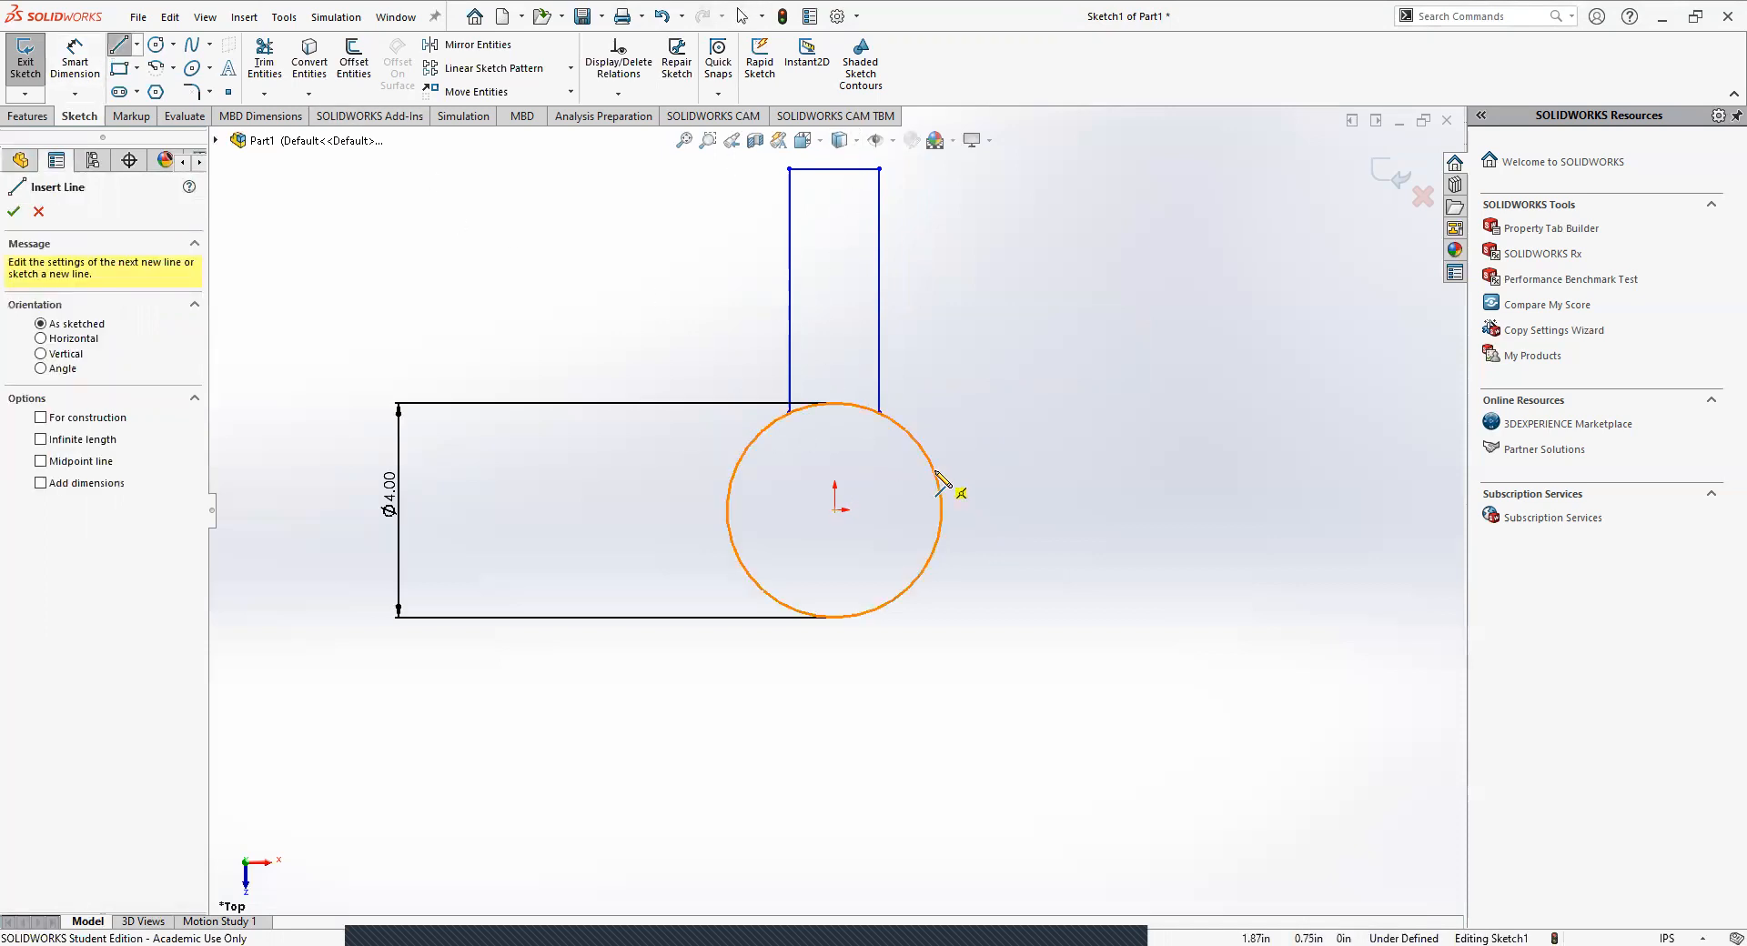
left_click(878, 412)
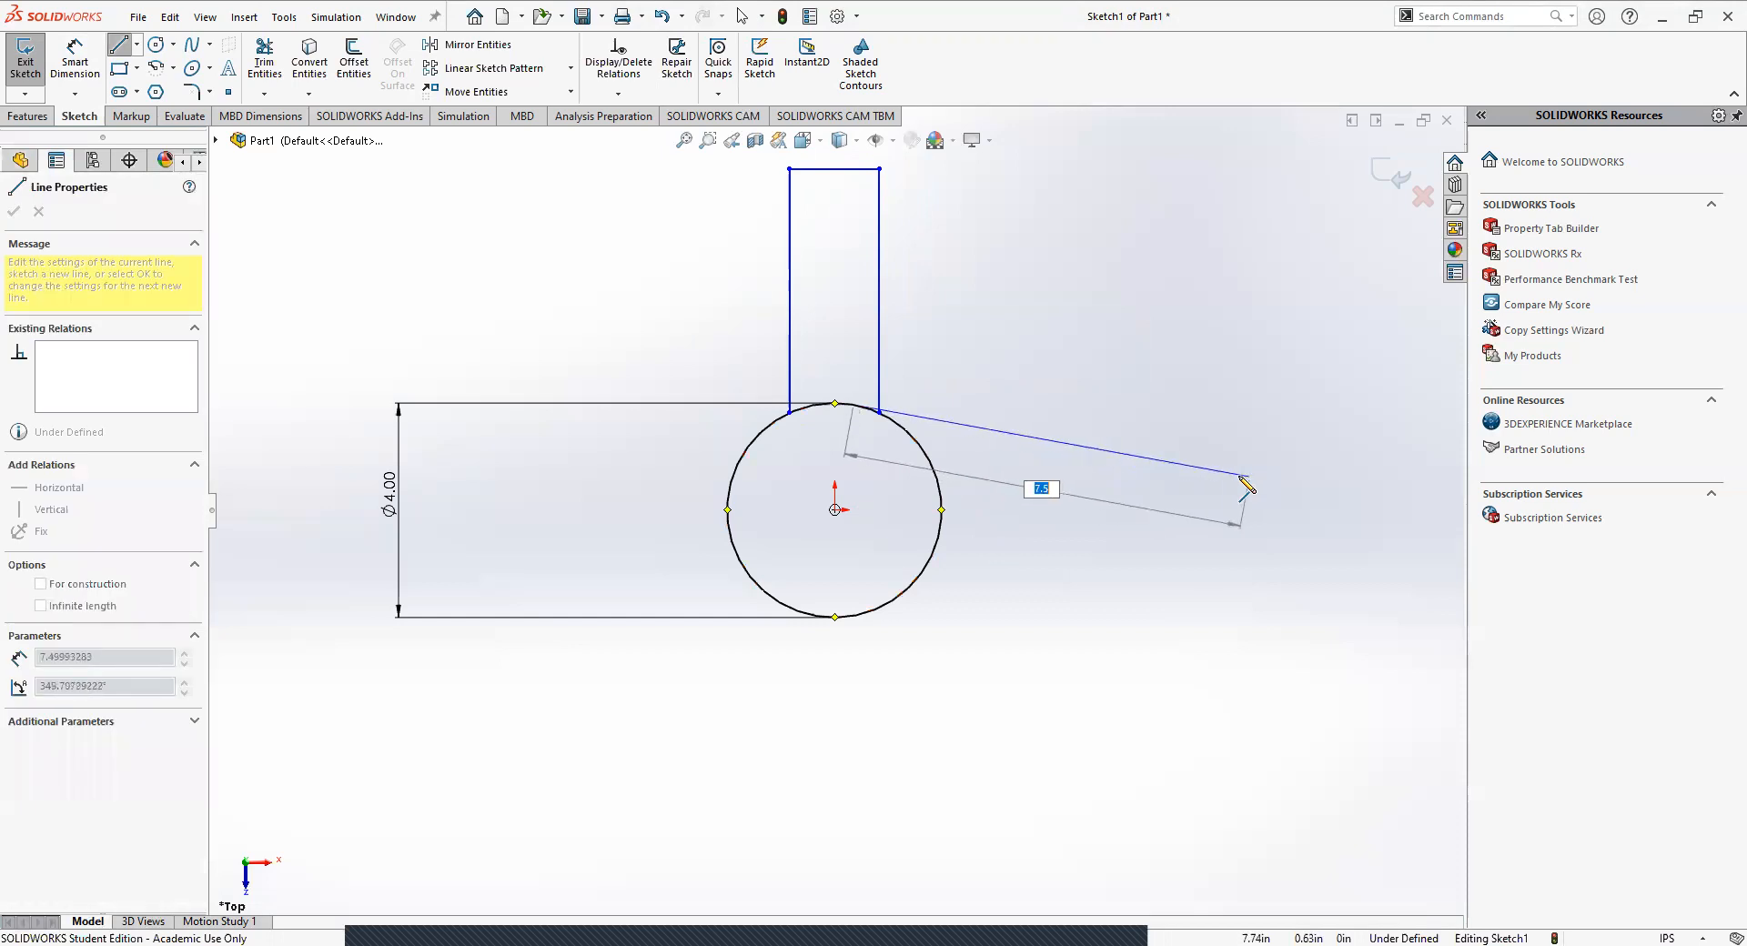
key("Escape")
Sketch a horizontal open arm of three connected lines from the circle's right side, and narrow it by moving its lower endpoint up along the circle.
left_click(119, 48)
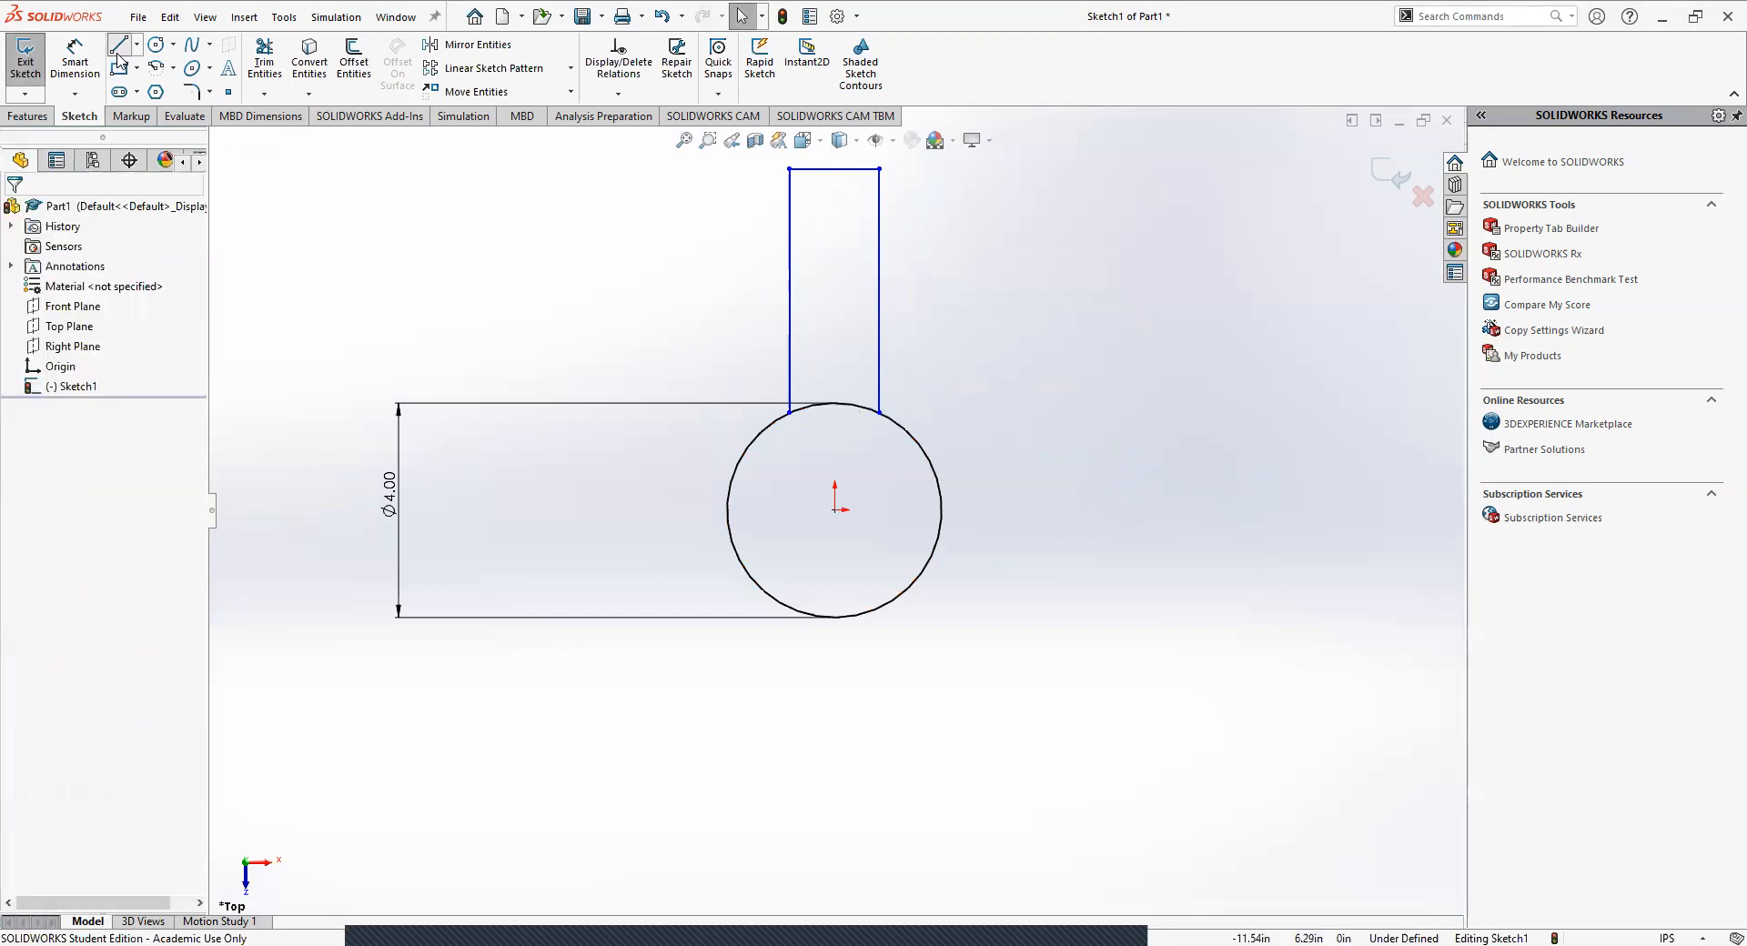
left_click(936, 471)
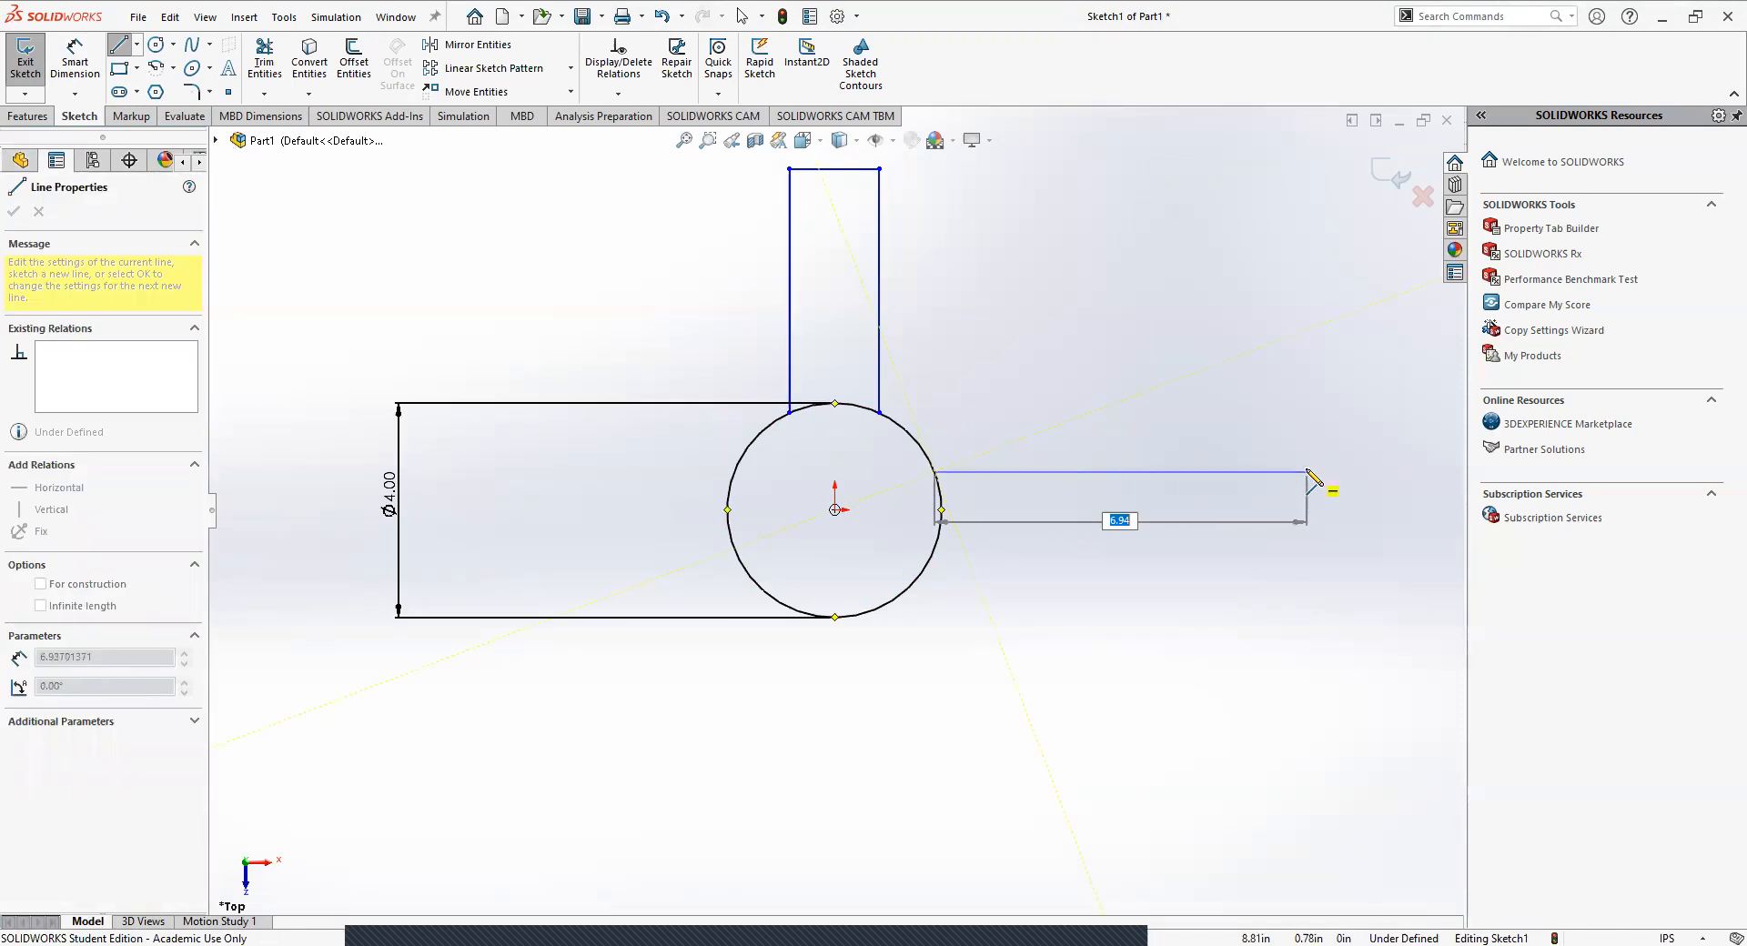
left_click(1300, 472)
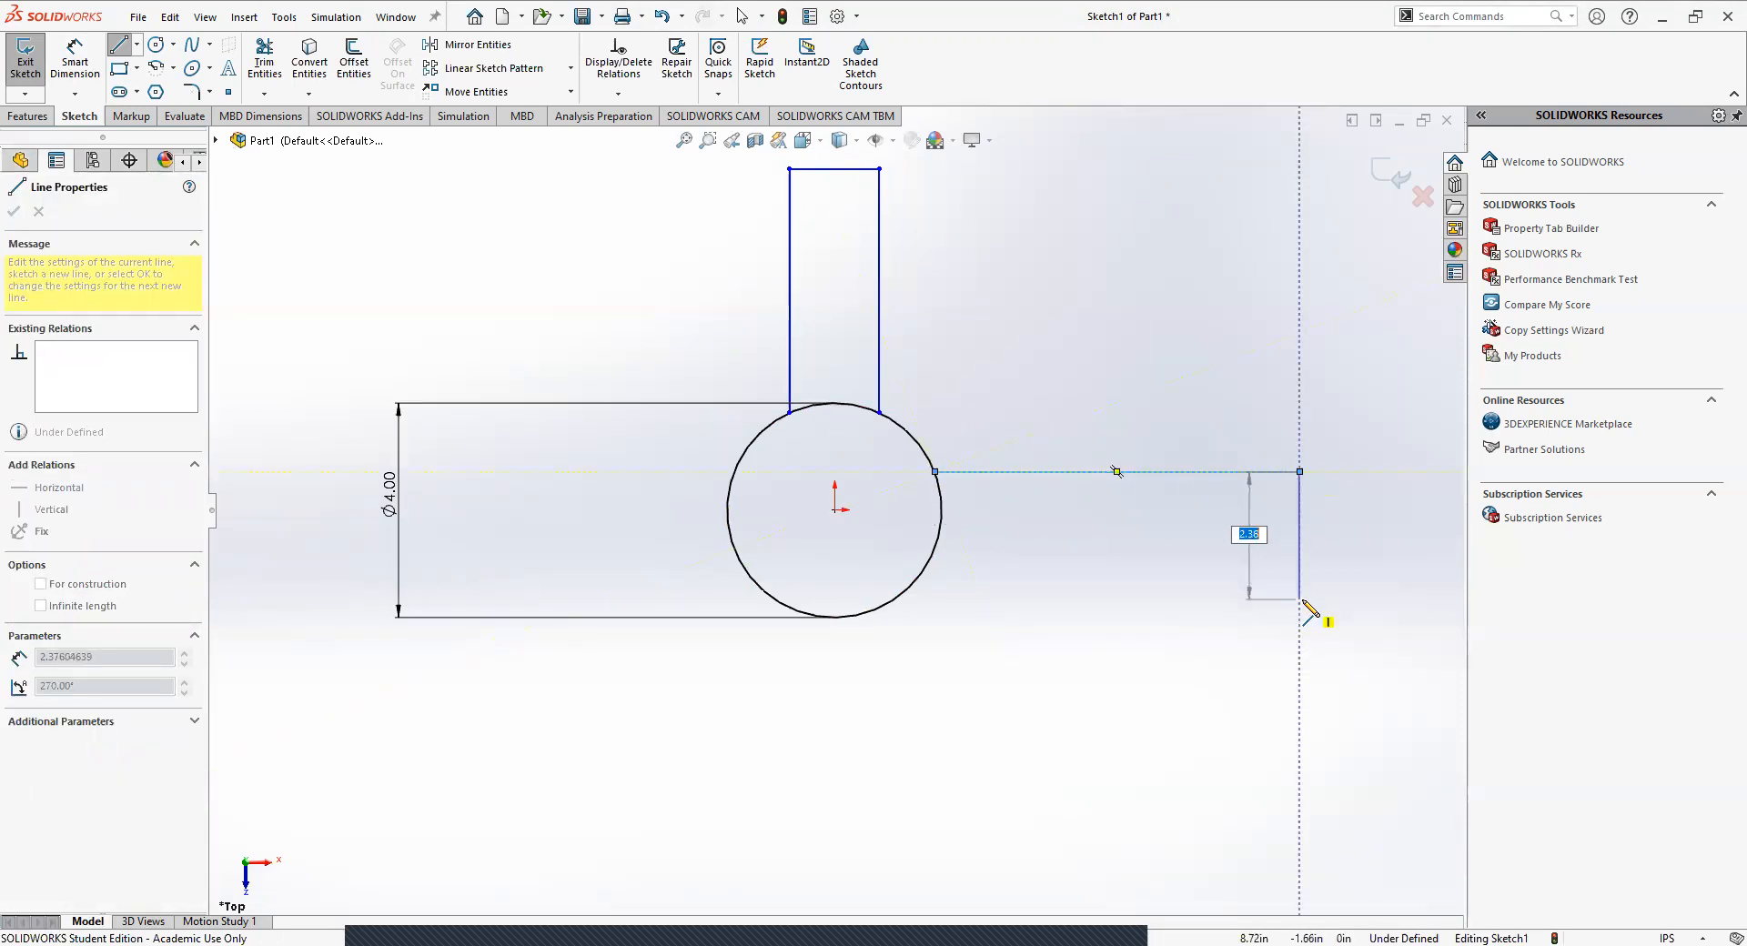
left_click(1299, 598)
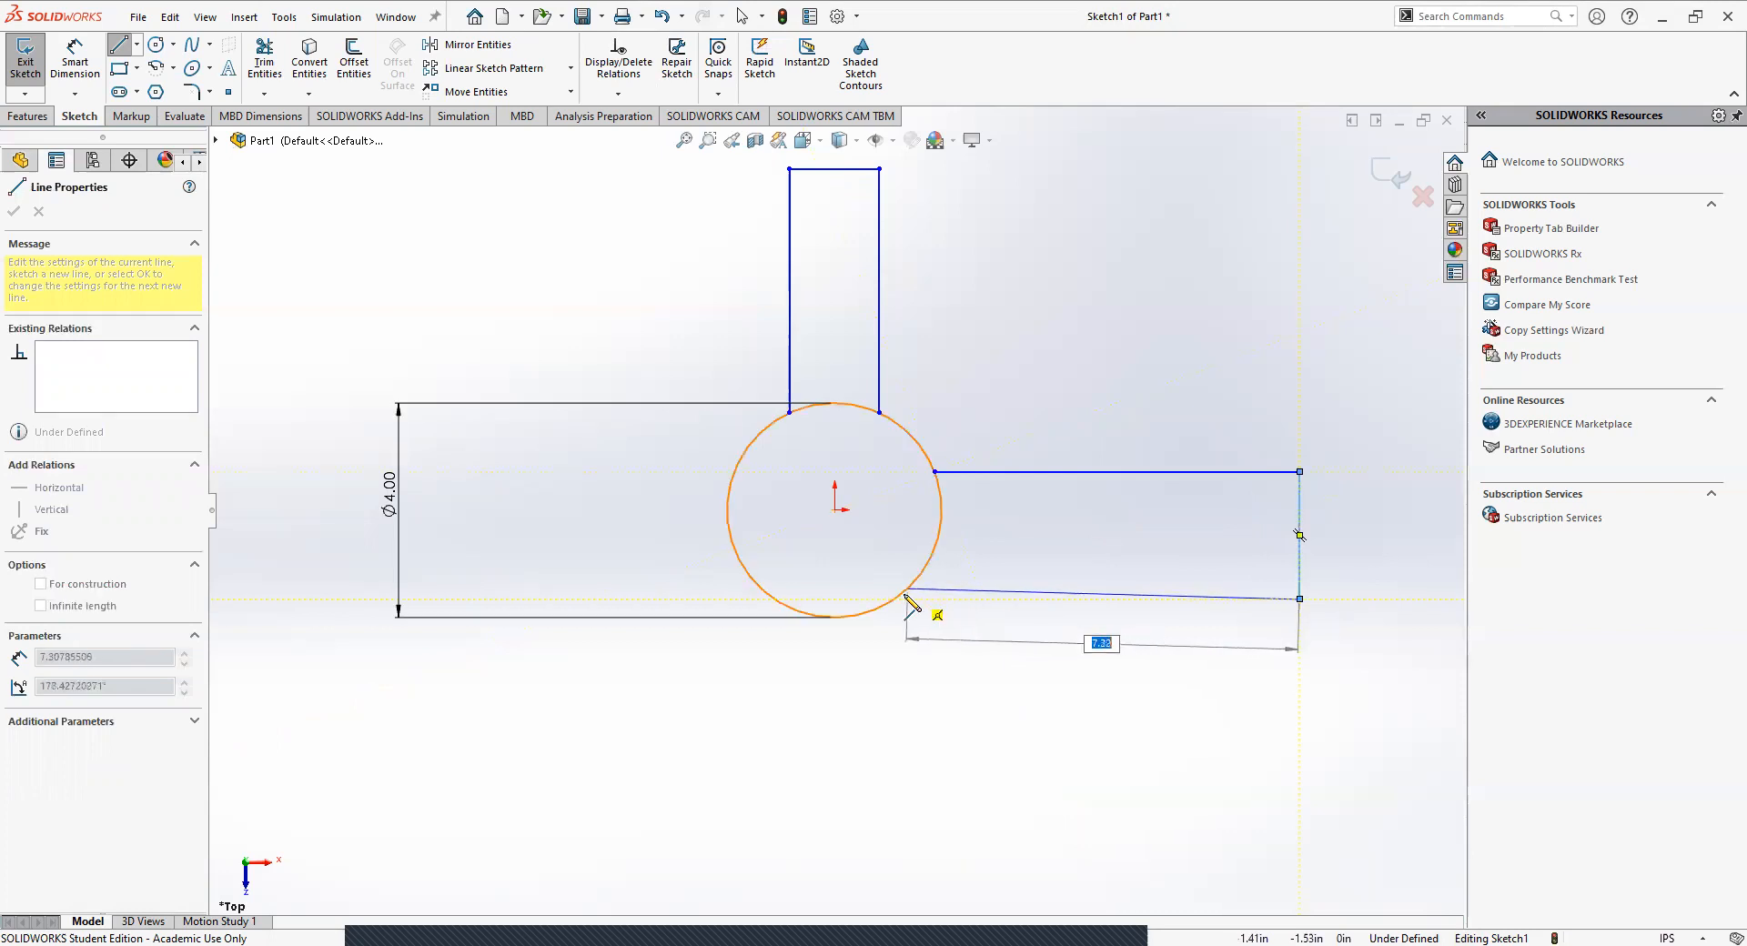
left_click(899, 601)
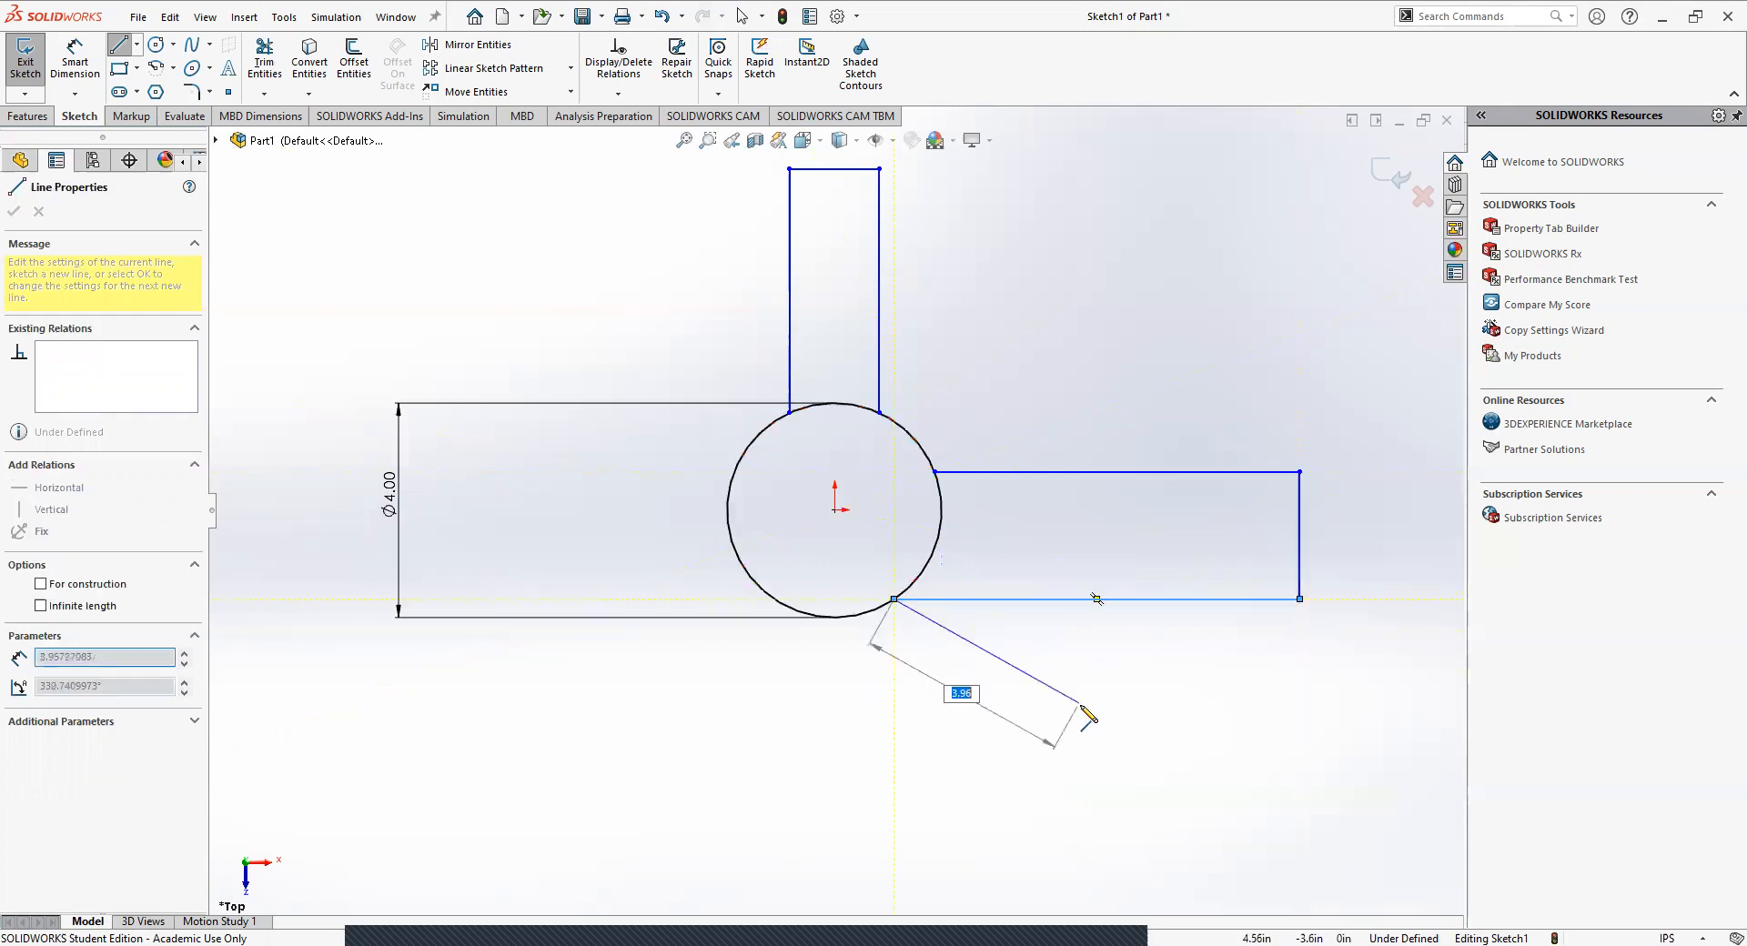
key("Escape")
key("Escape")
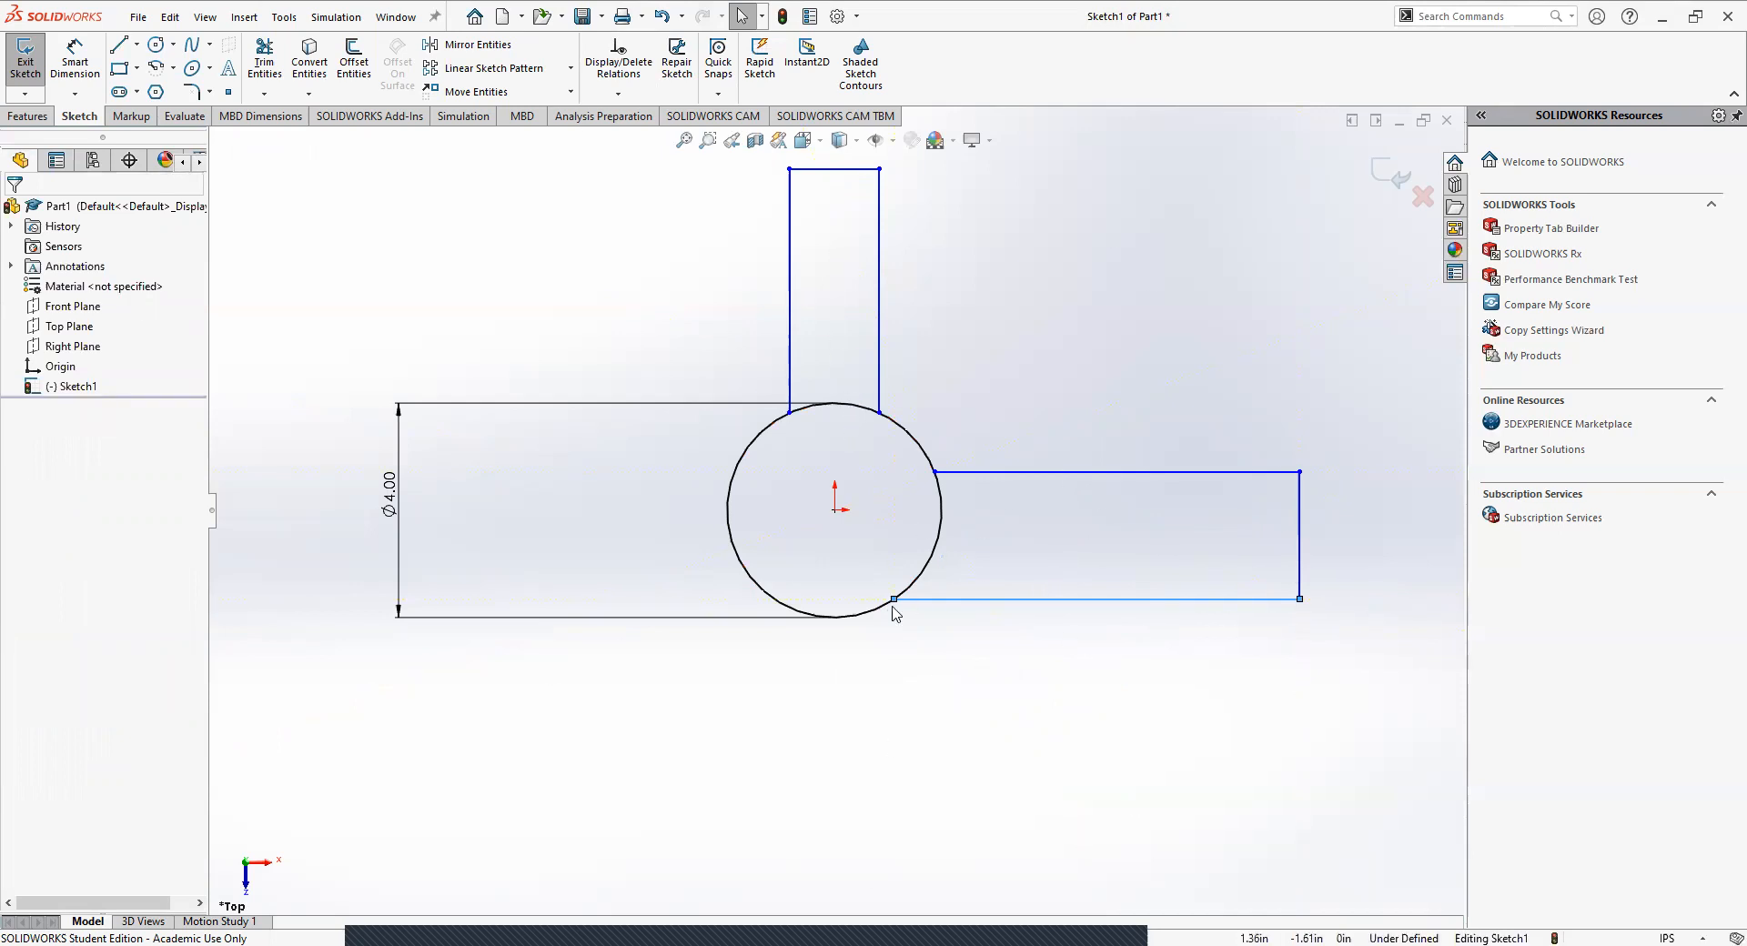
left_click_drag(896, 602, 937, 542)
left_click(1053, 362)
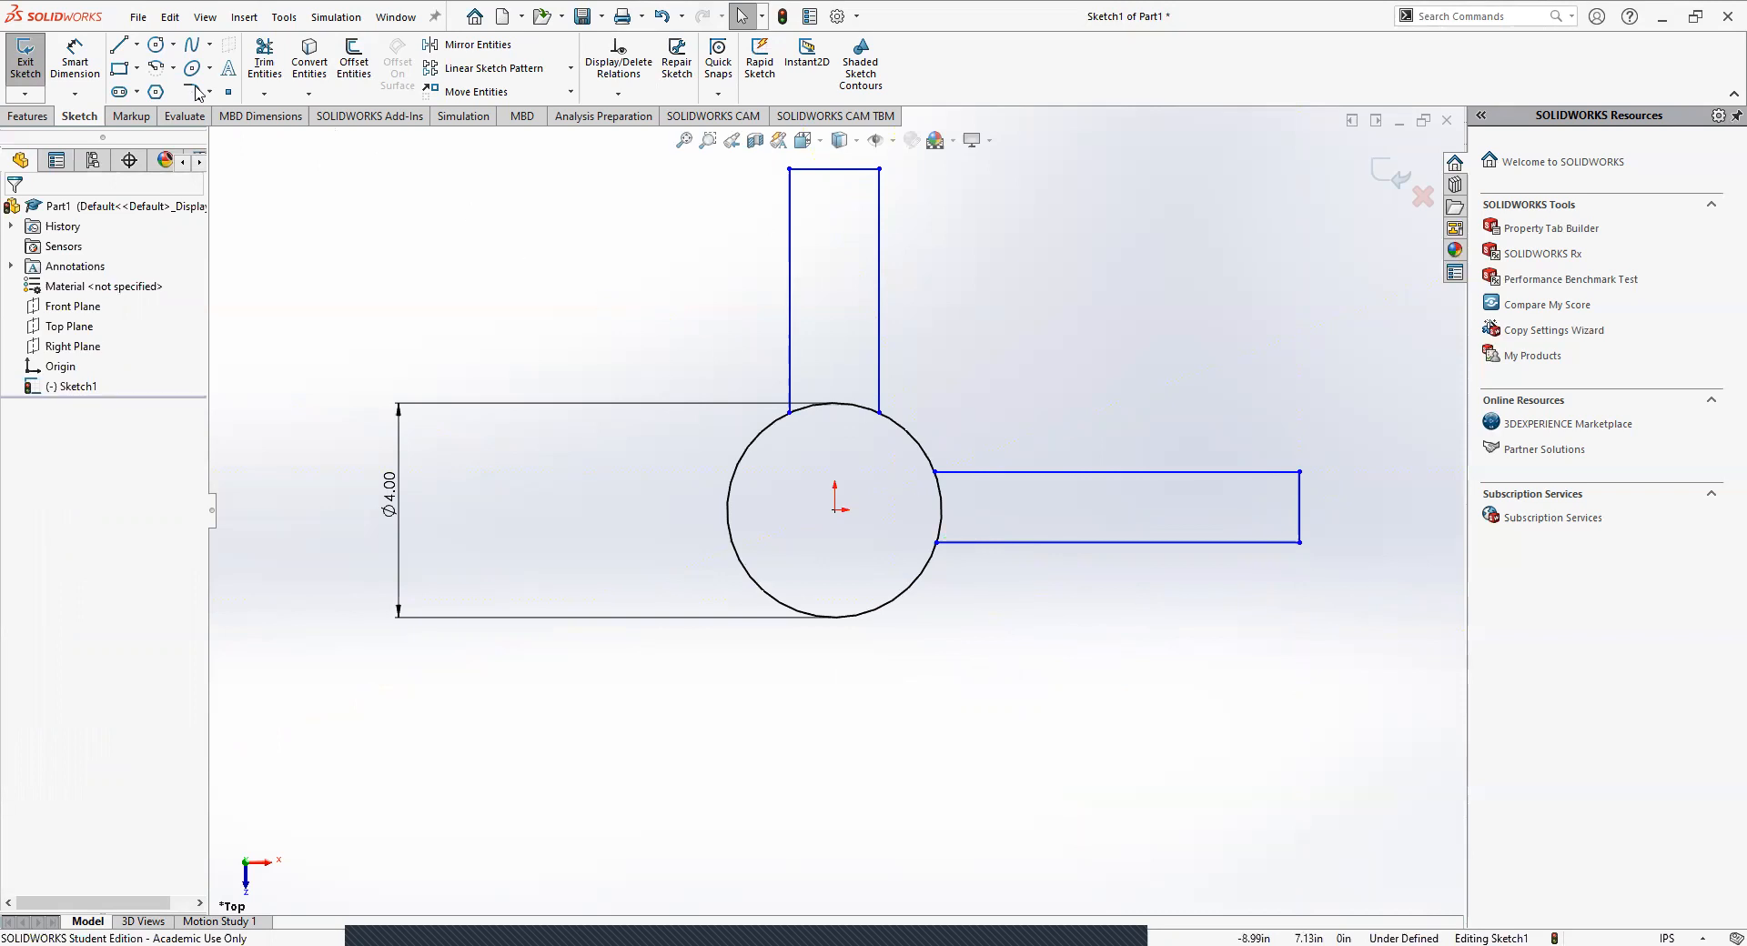
left_click(118, 43)
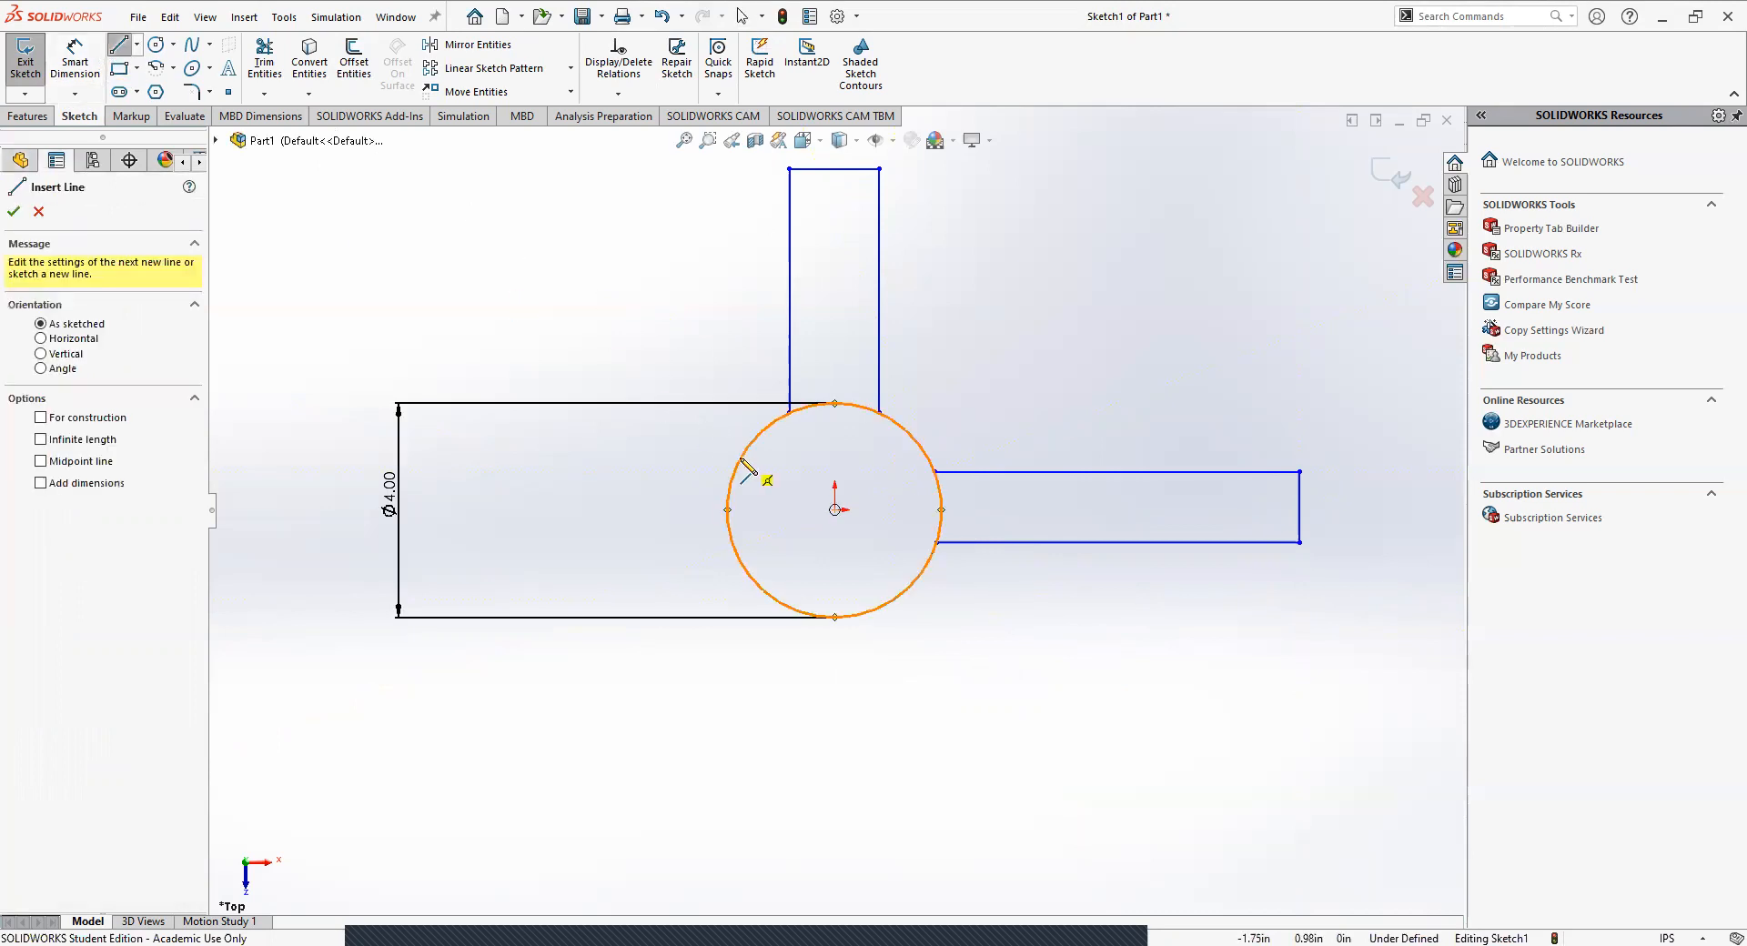
left_click(834, 617)
left_click(457, 570)
key("Escape")
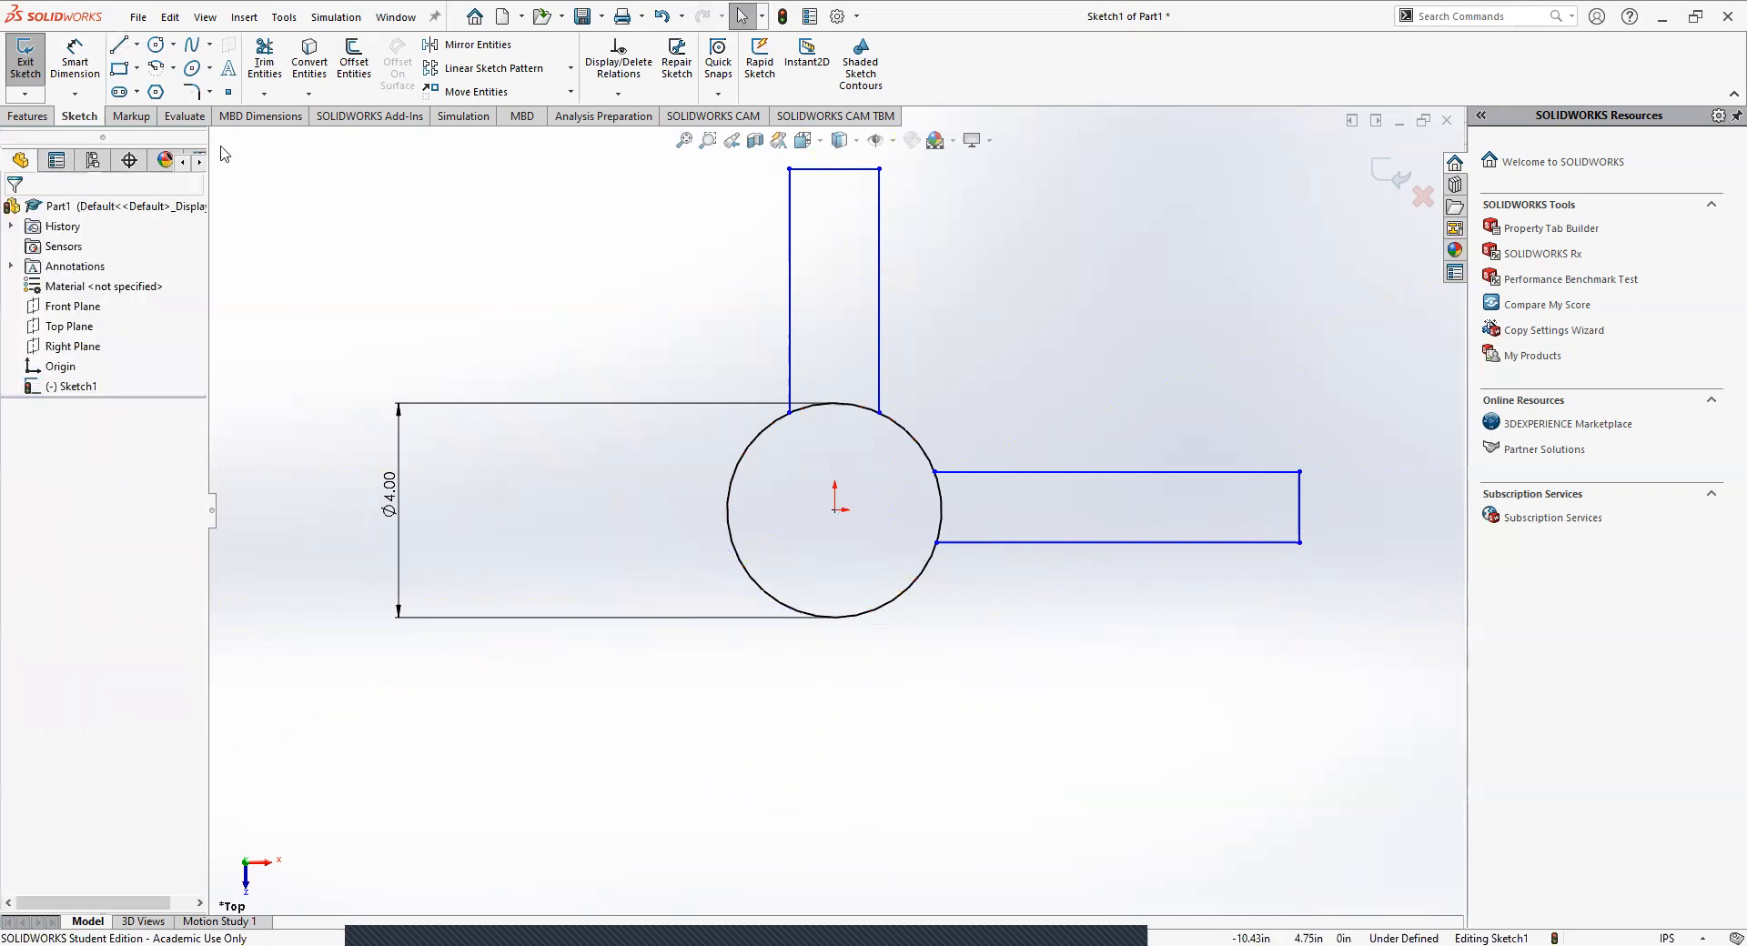
Sketch a third open arm of three connected lines slanting up and left, with both ends on the circle's upper-left arc.
key("l")
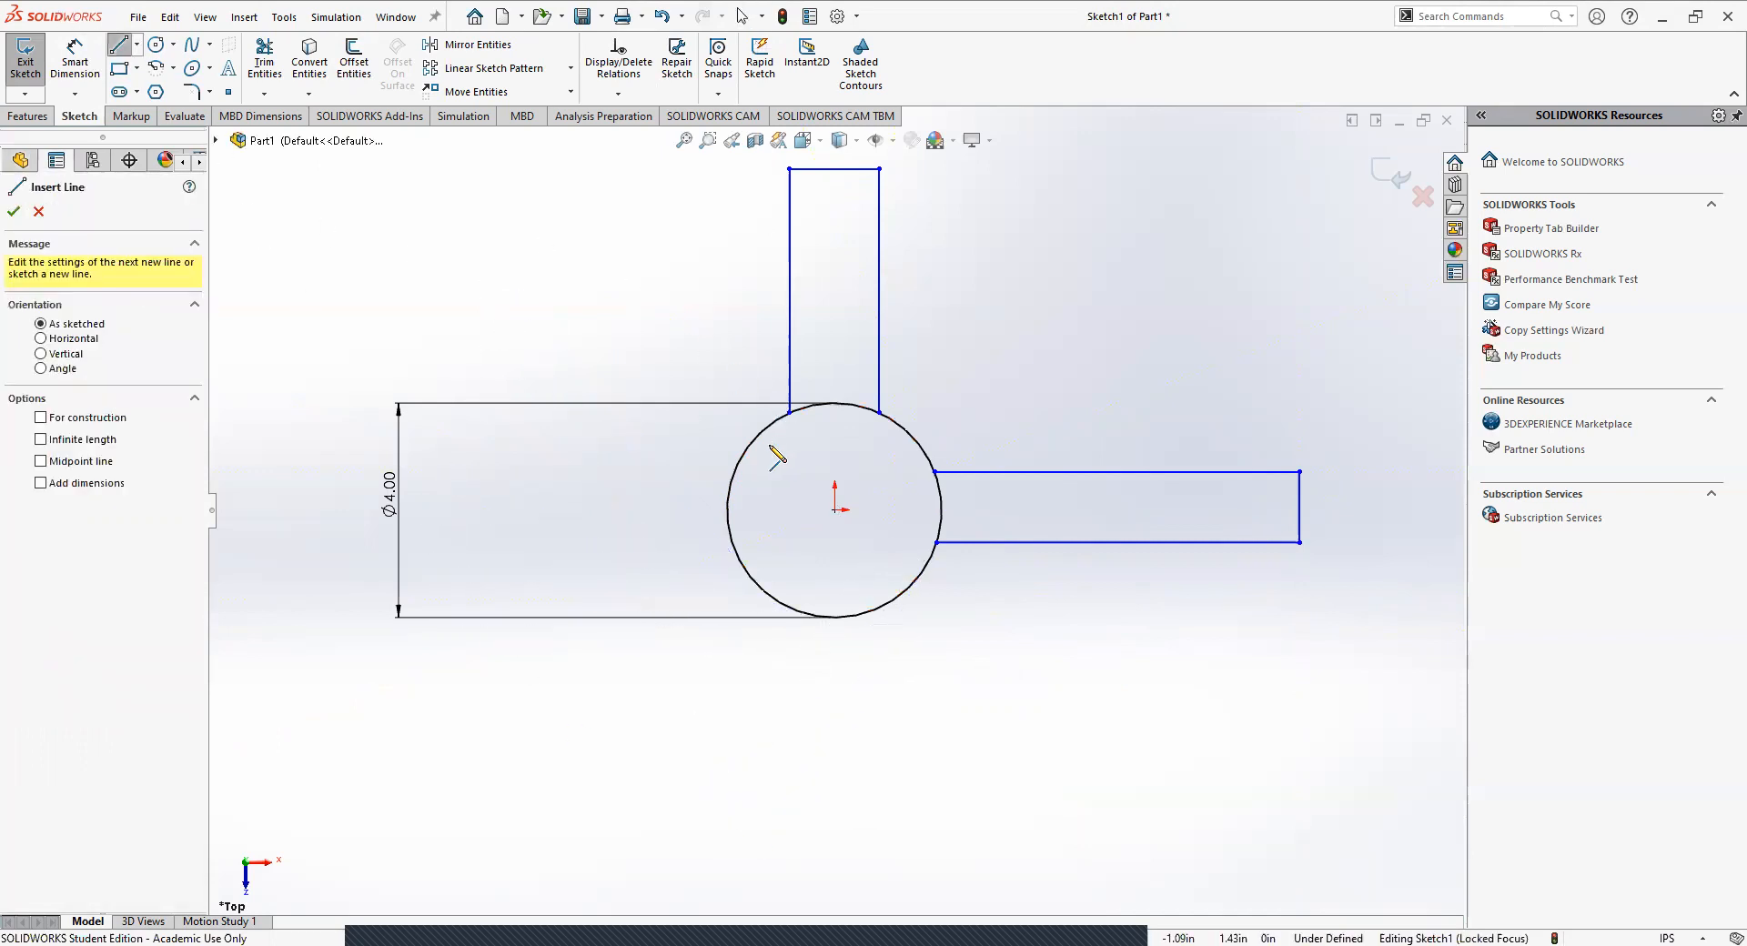
left_click(746, 452)
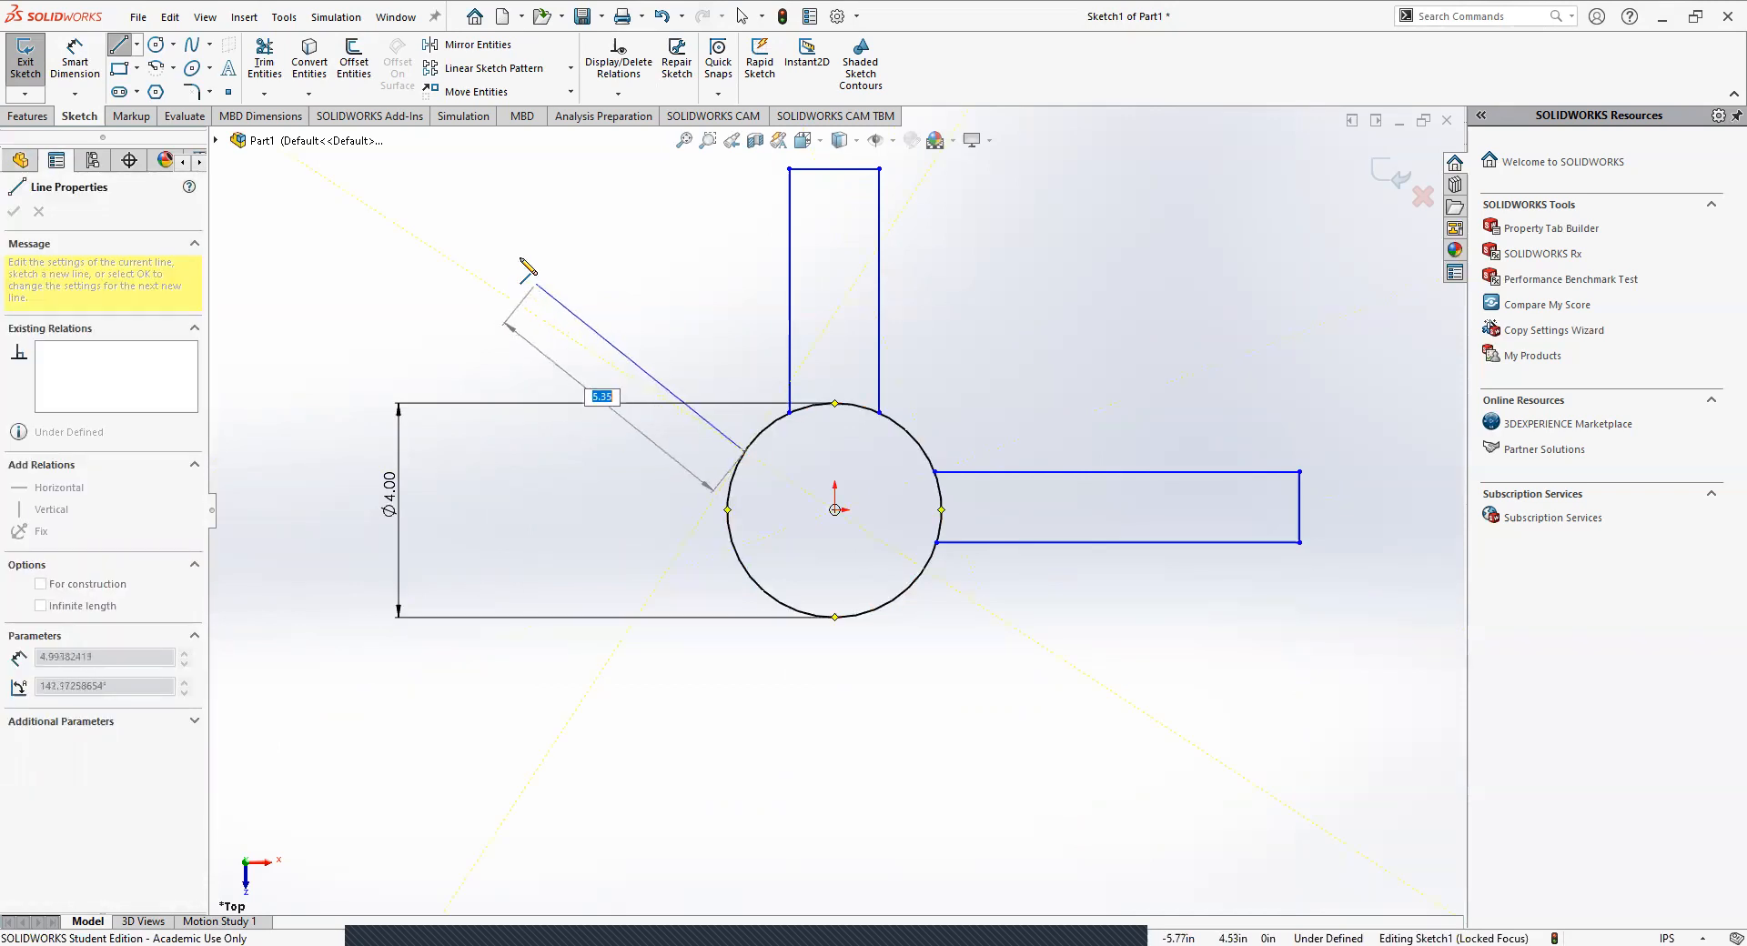
left_click(520, 259)
left_click(306, 245)
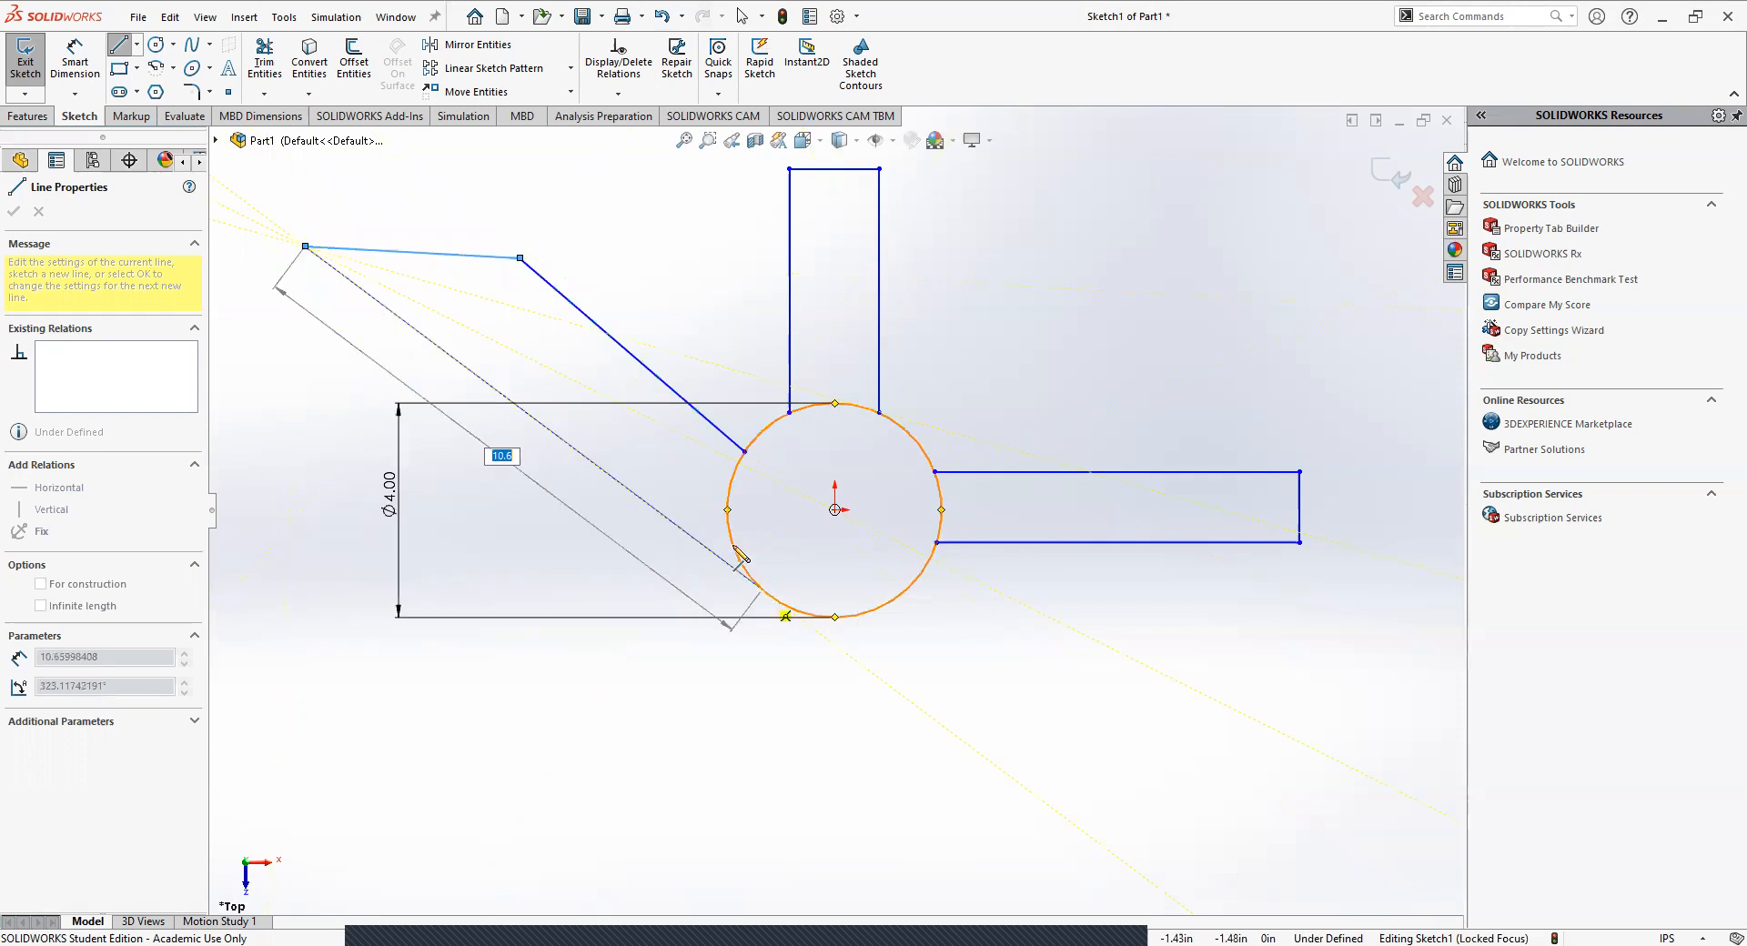
left_click(734, 471)
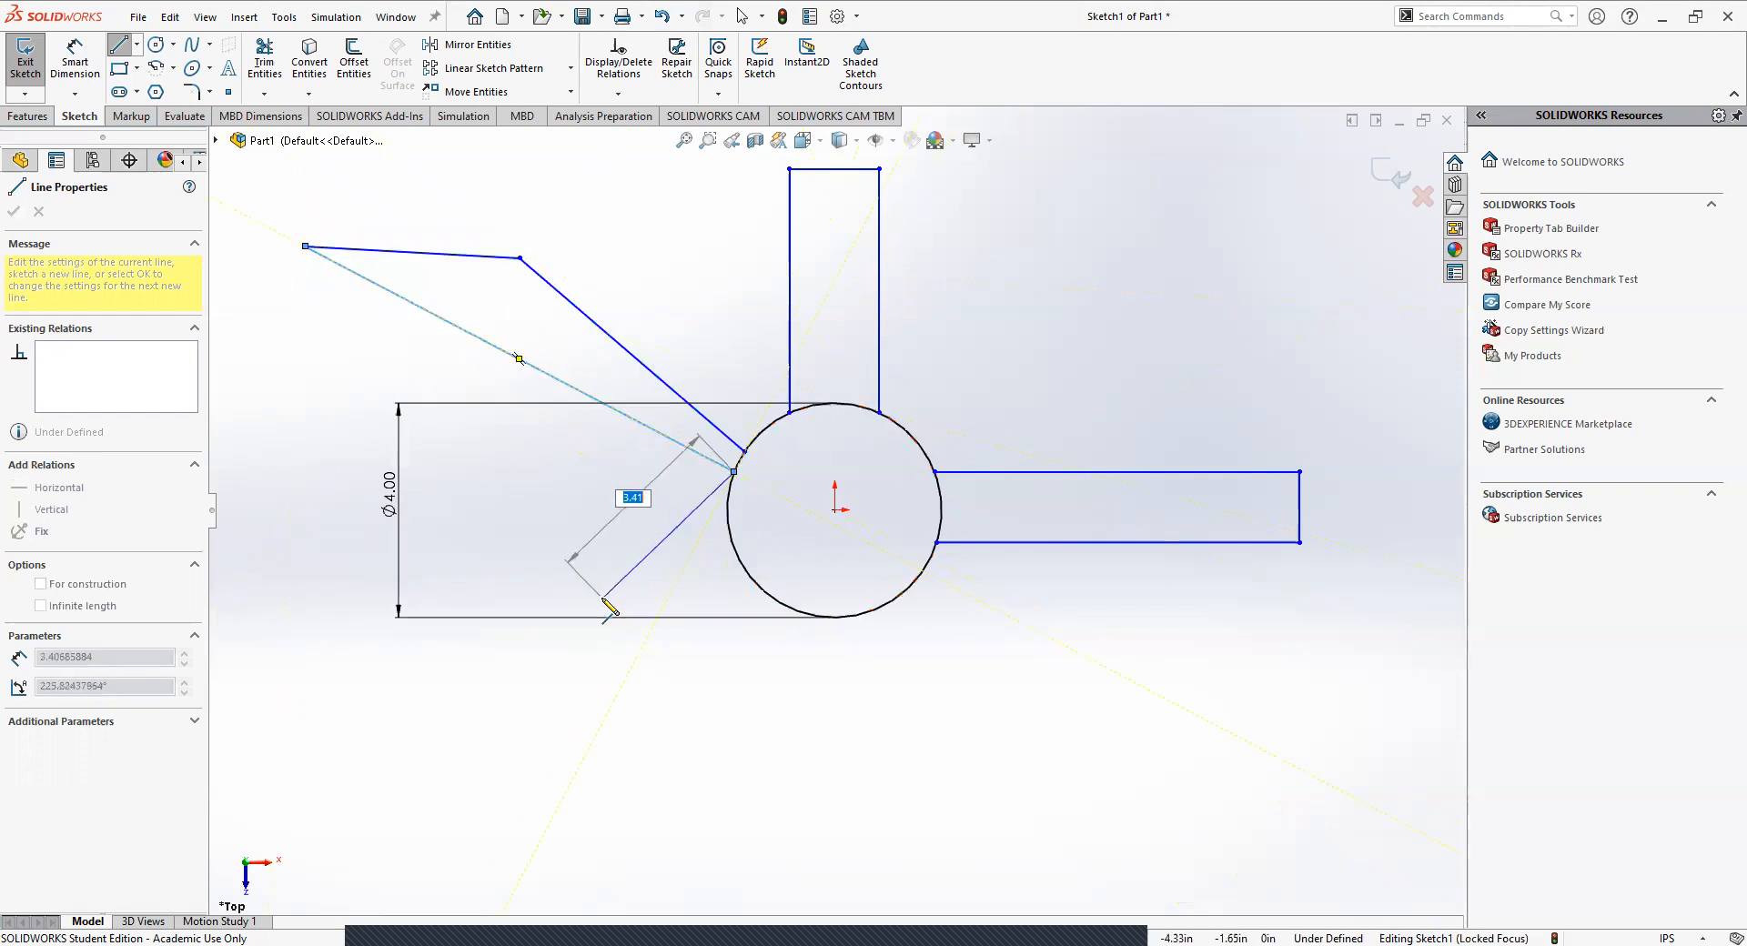
key("Escape")
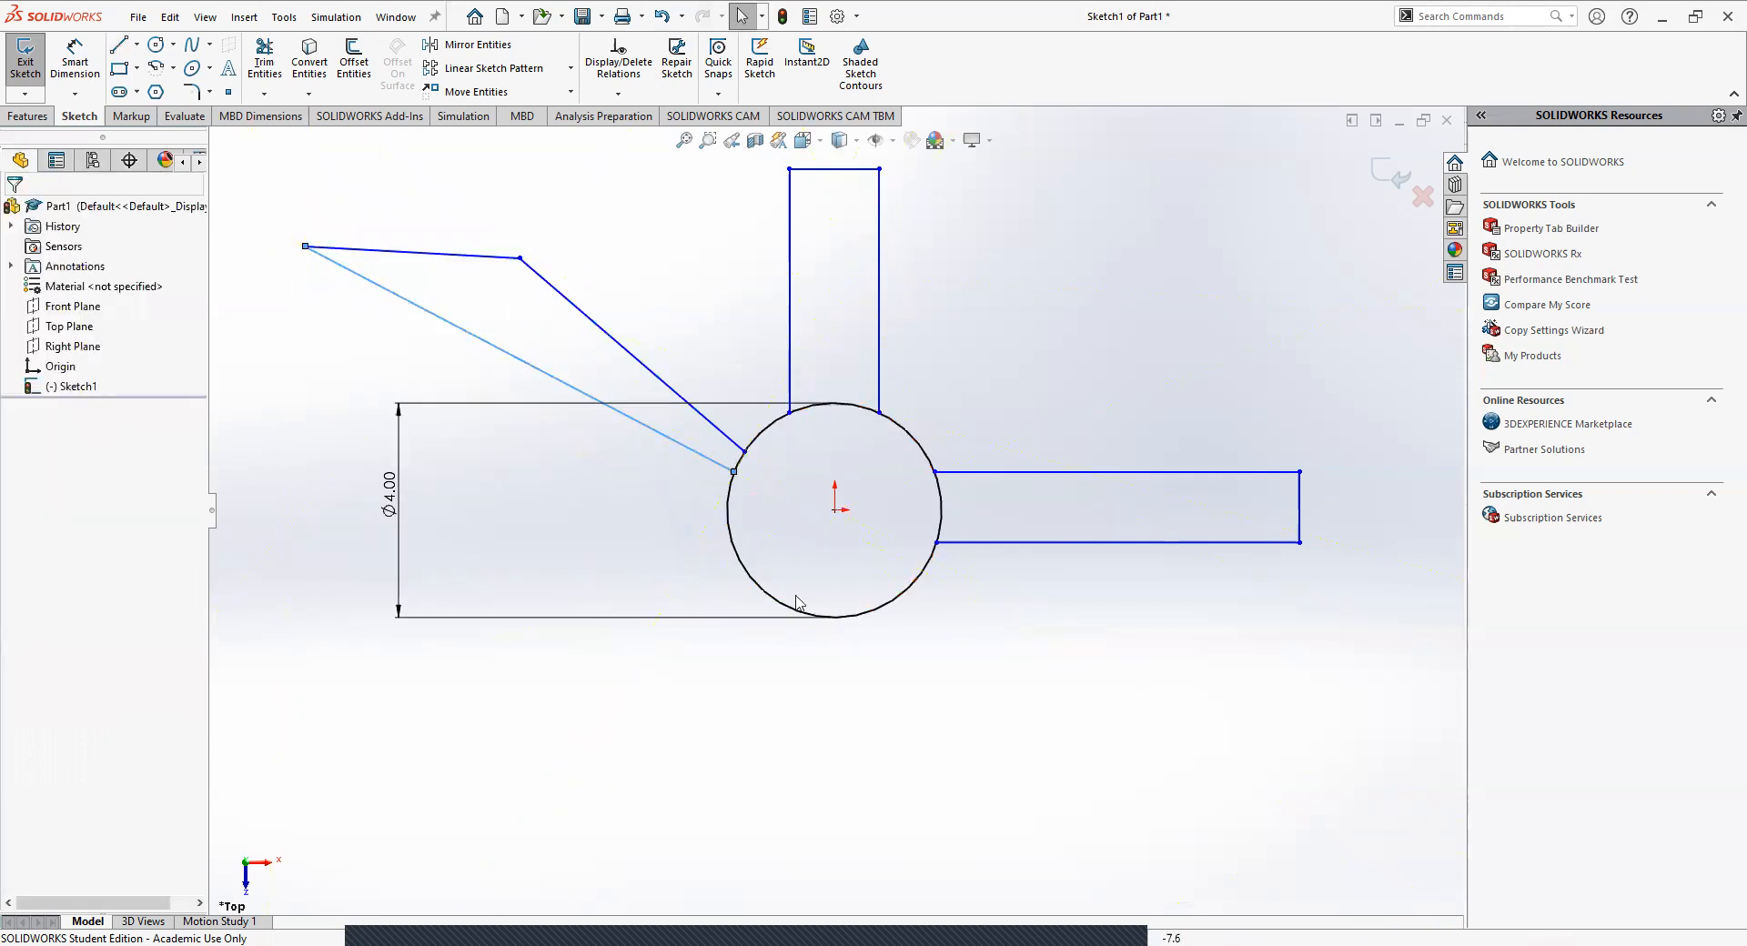
Sketch a fourth open arm of three connected lines extending straight down from the circle, with both ends on its lower arc.
key("l")
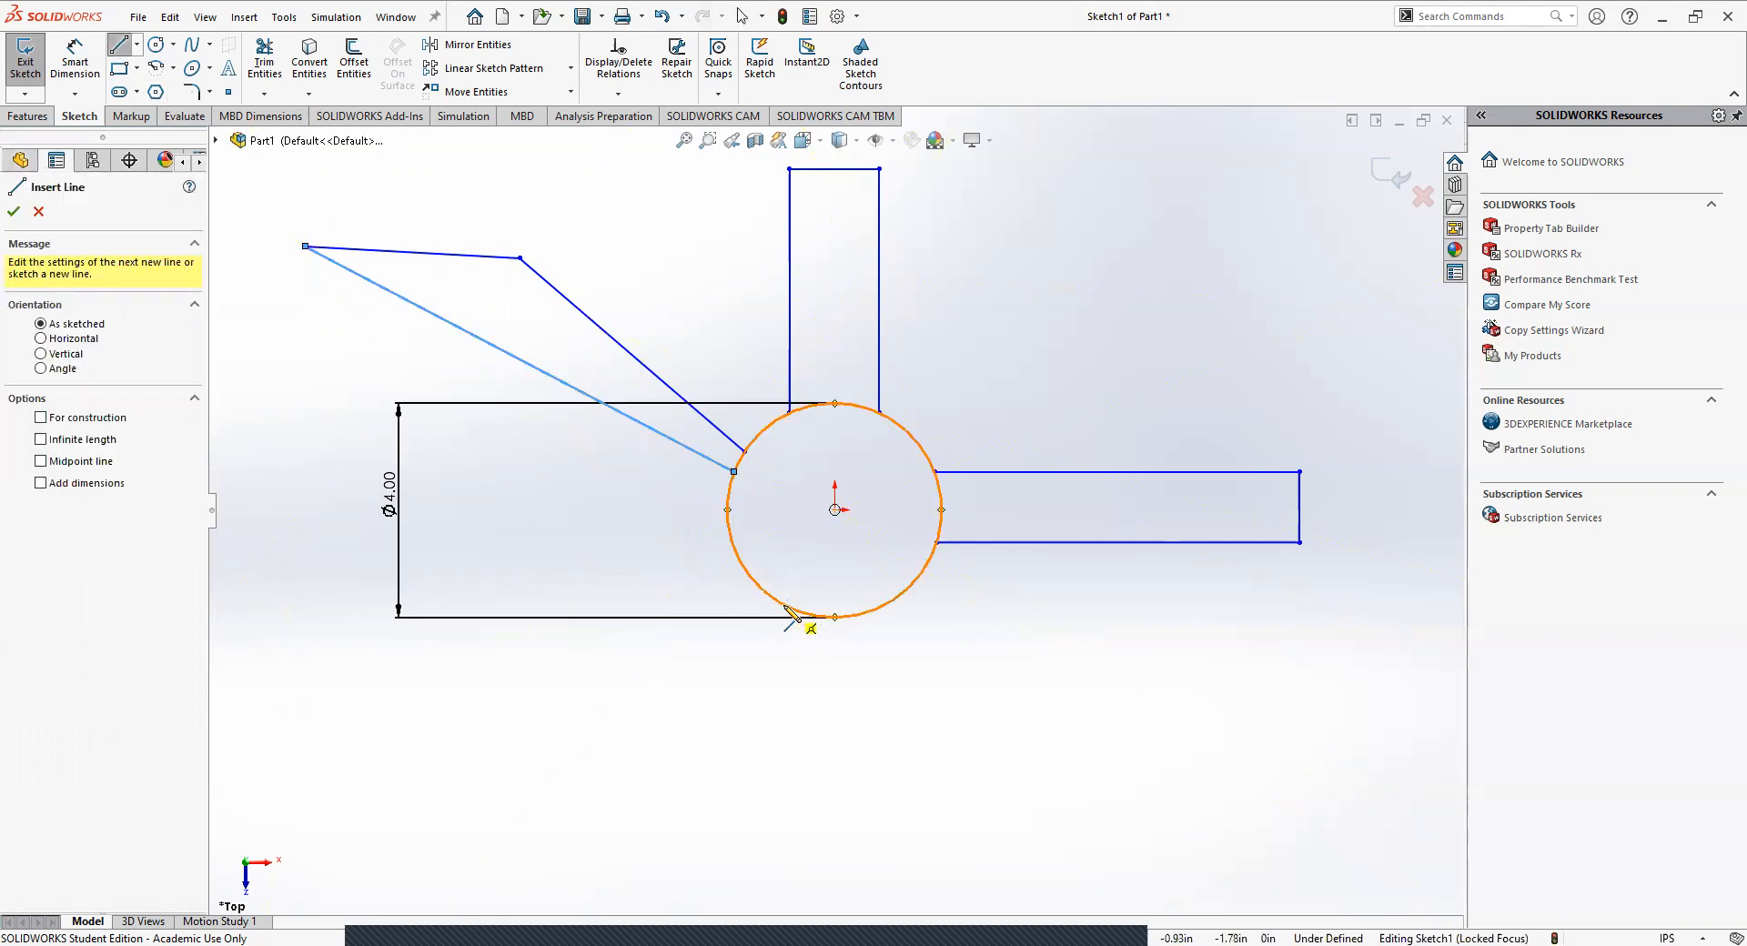
left_click(790, 608)
left_click(789, 878)
left_click(889, 877)
left_click(889, 602)
key("Escape")
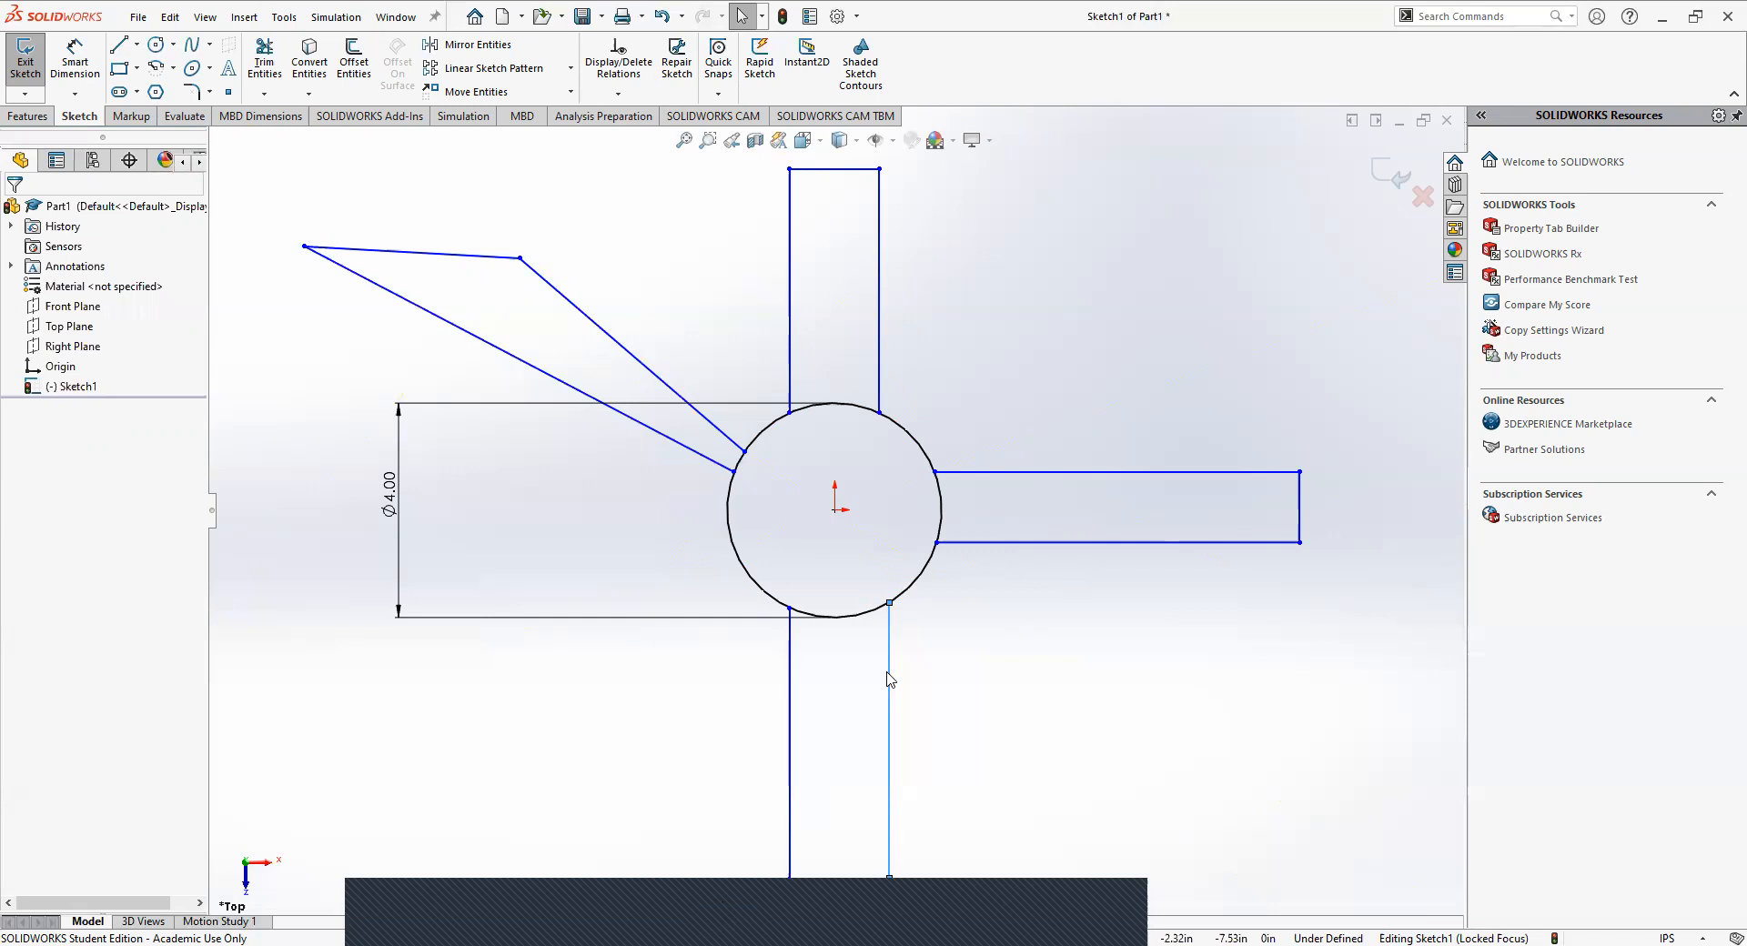
left_click_drag(877, 673, 868, 678)
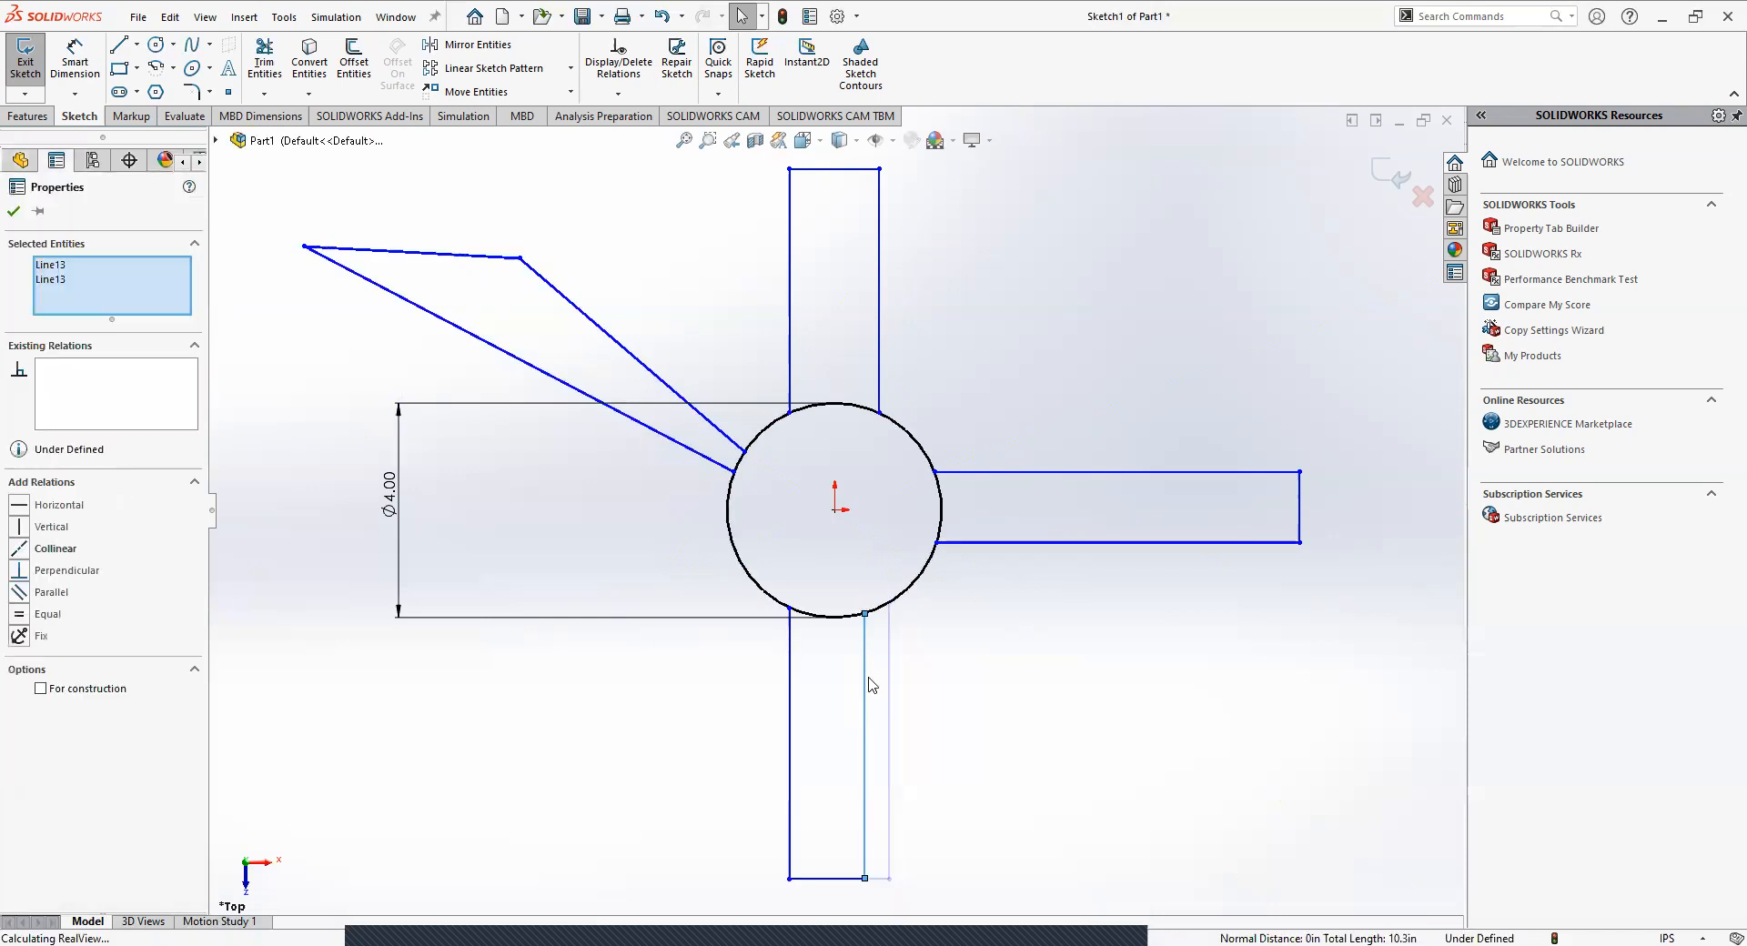
left_click(1096, 749)
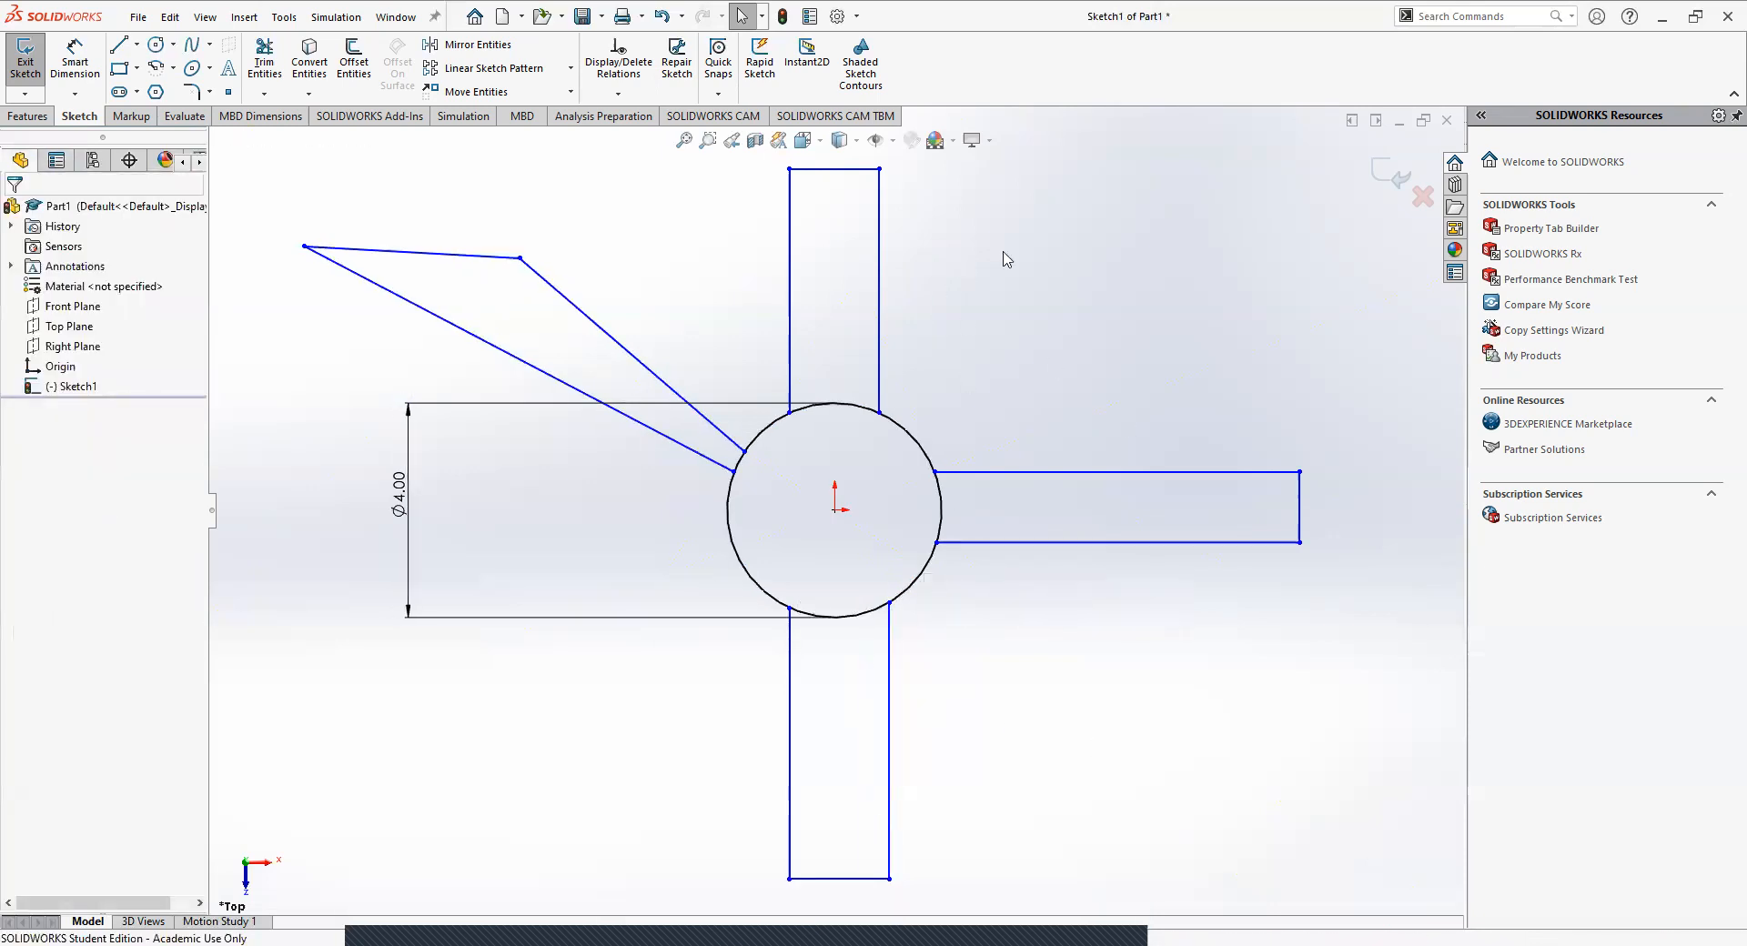
Move the circle's diameter dimension closer to the circle.
left_click(397, 523)
left_click_drag(401, 521, 609, 507)
left_click(541, 672)
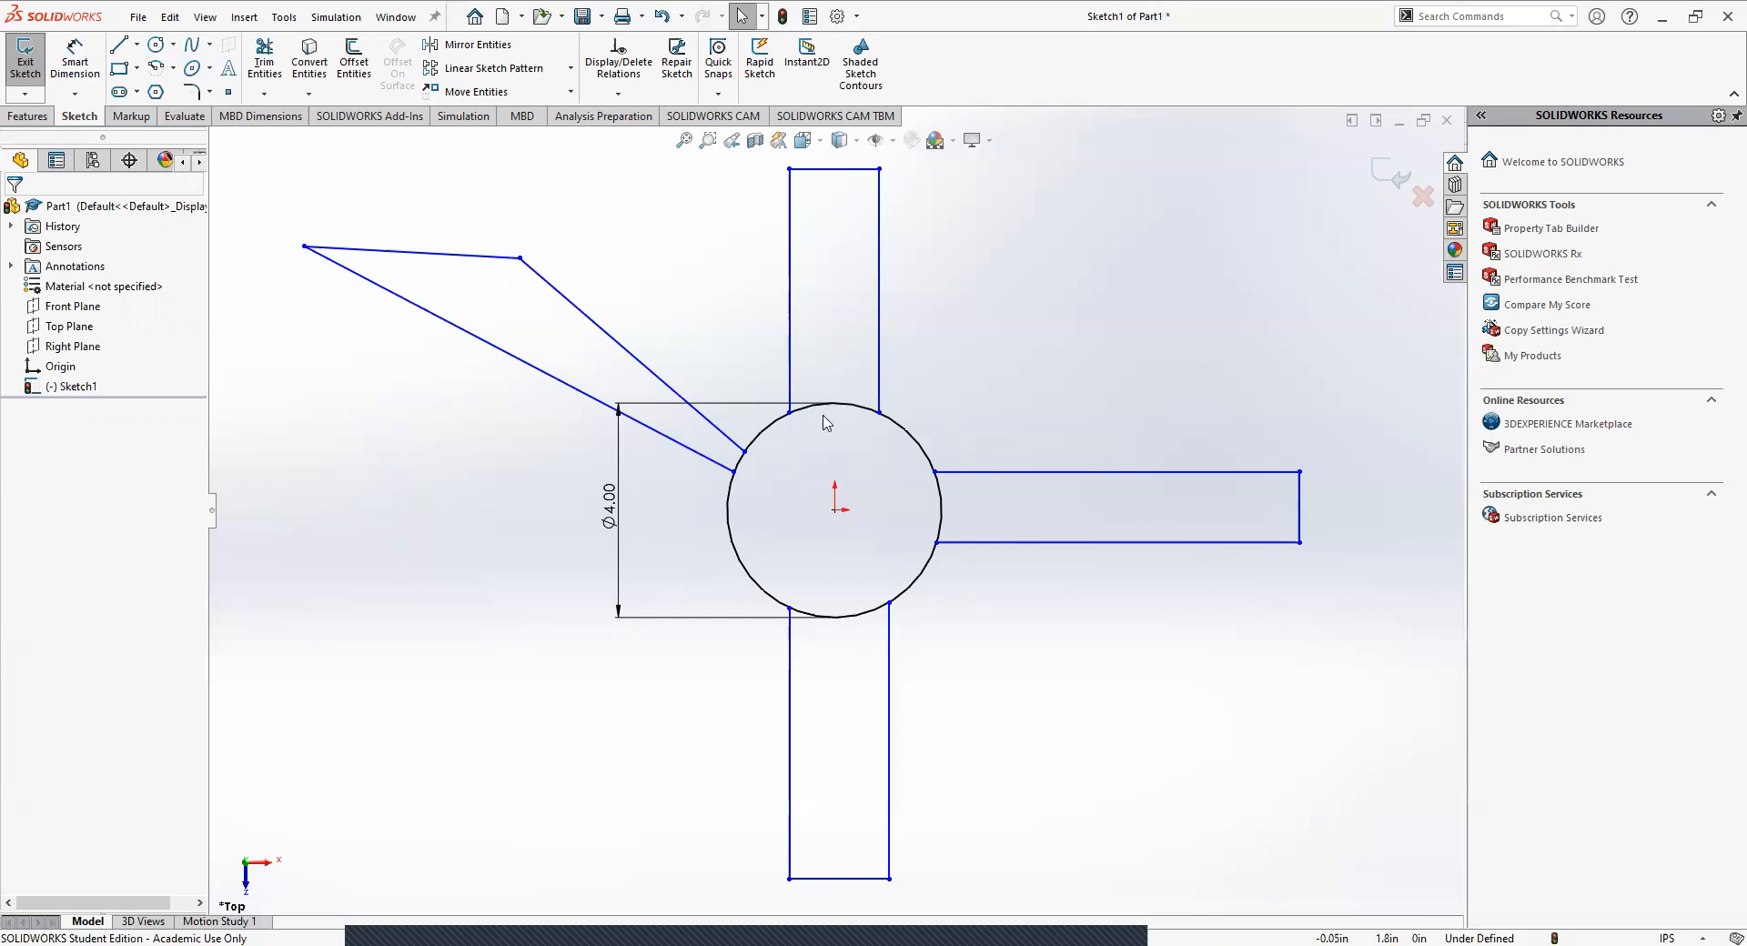
Delete all three lines of the horizontal arm on the circle's right side.
left_click(136, 70)
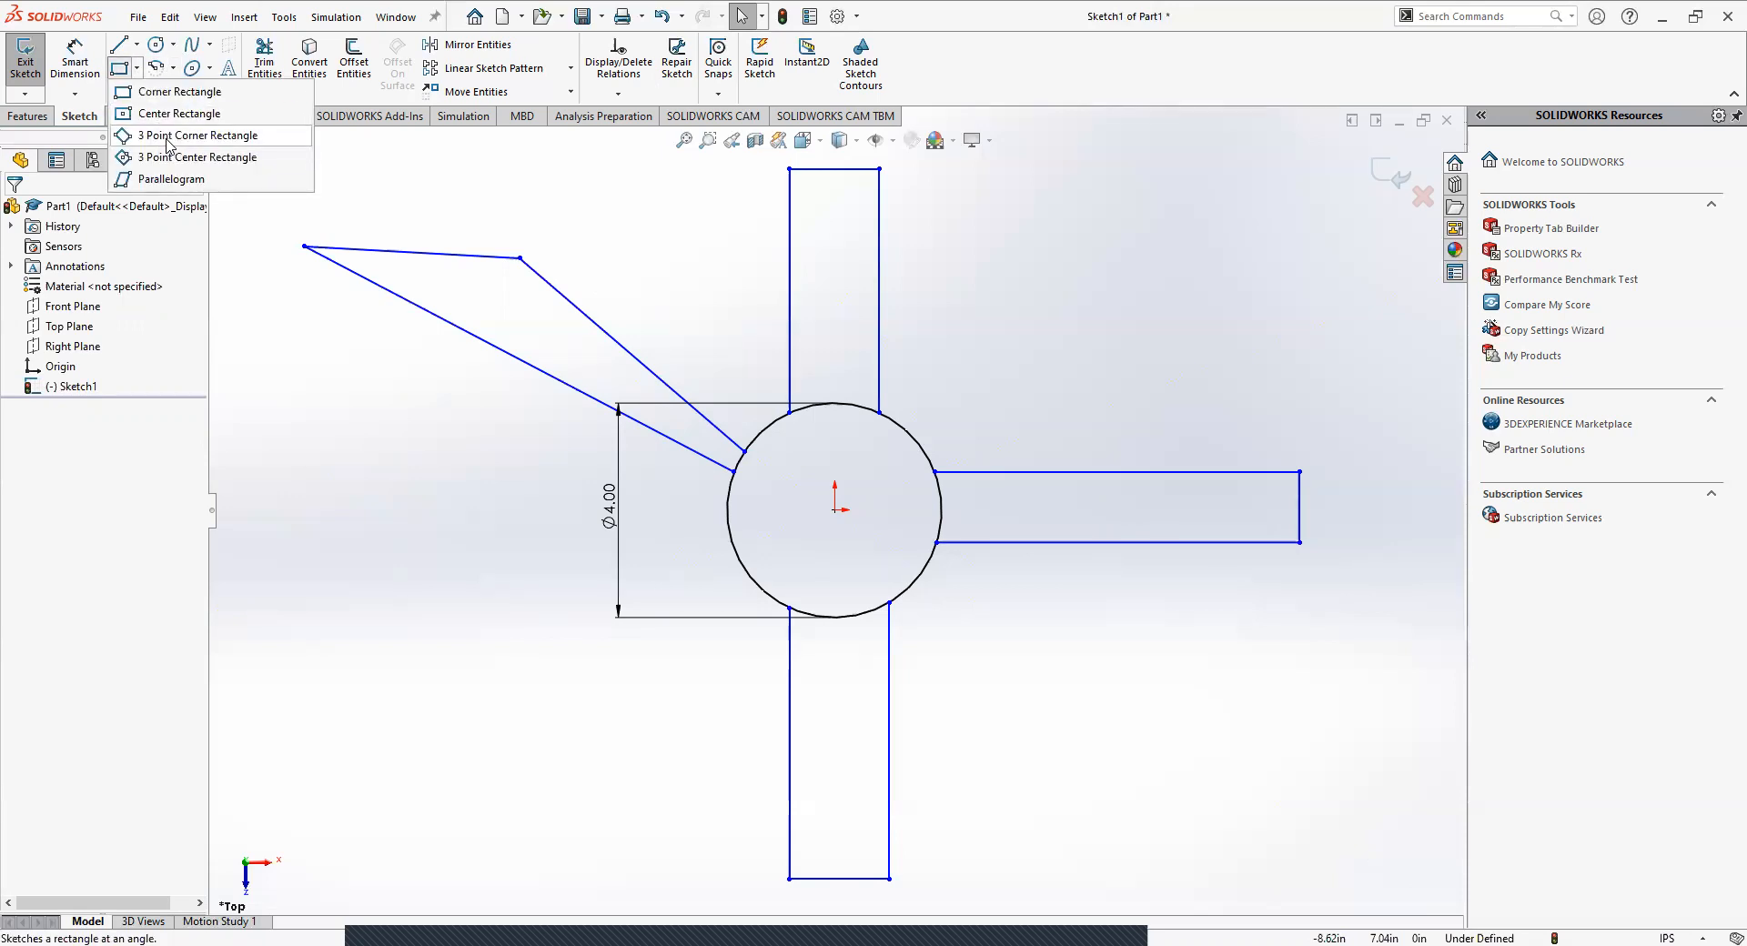
left_click_drag(1395, 649, 919, 389)
left_click(1055, 598)
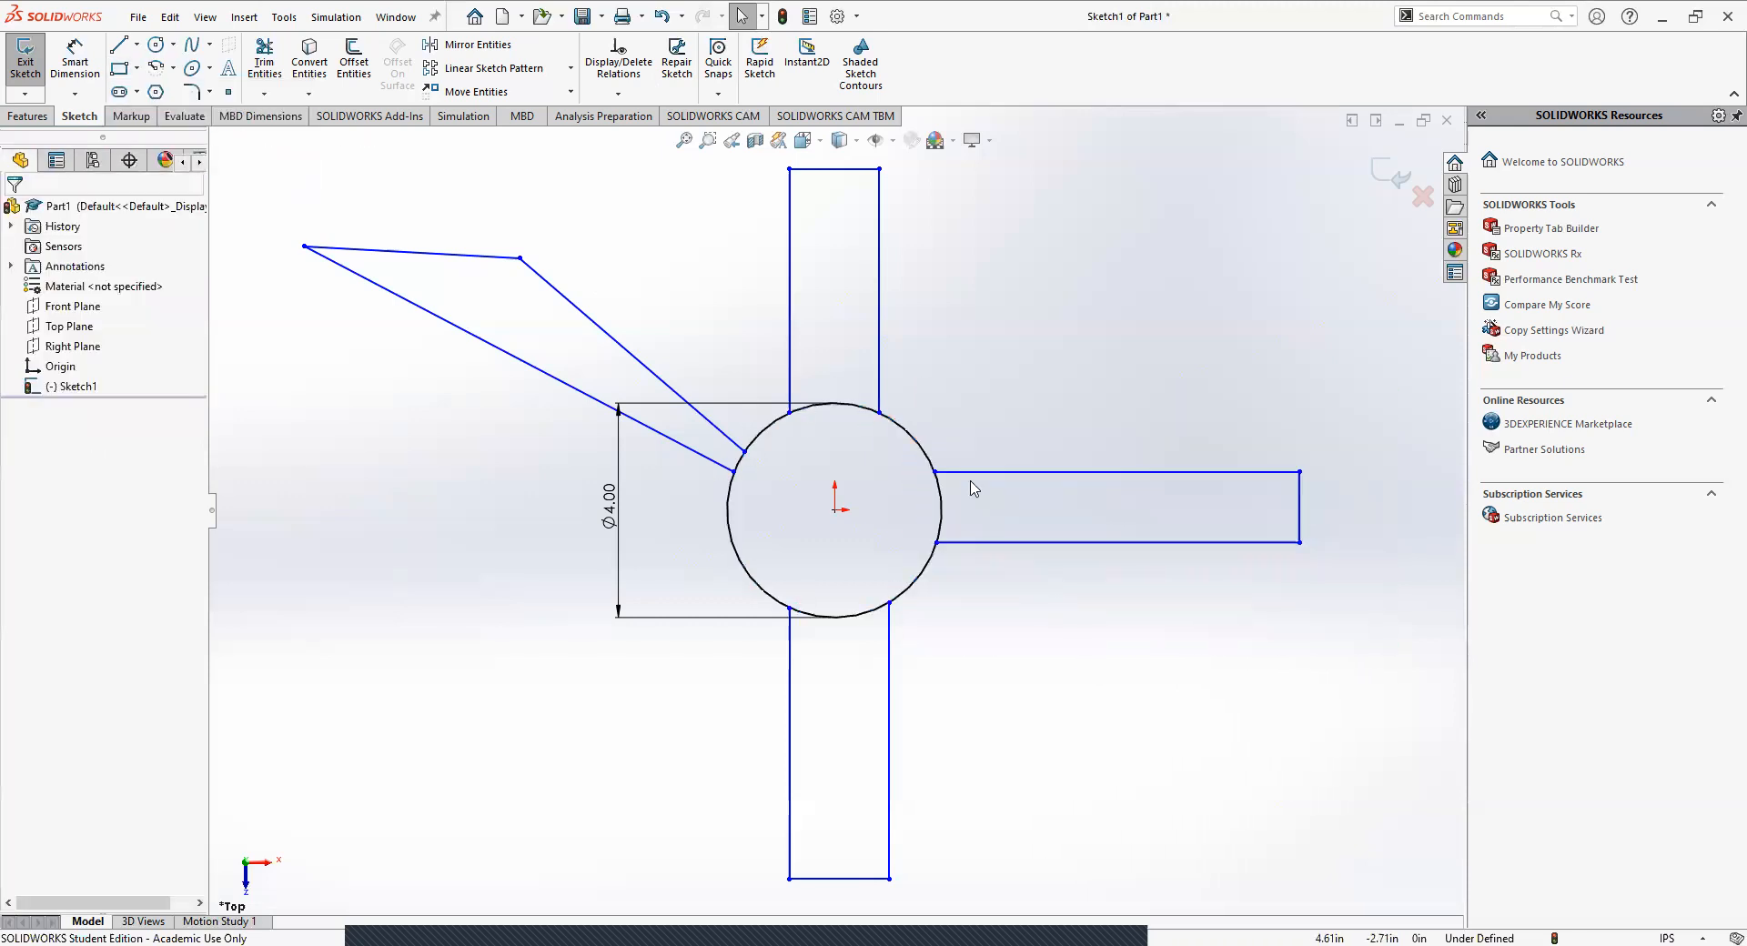
left_click_drag(1028, 425, 1347, 634)
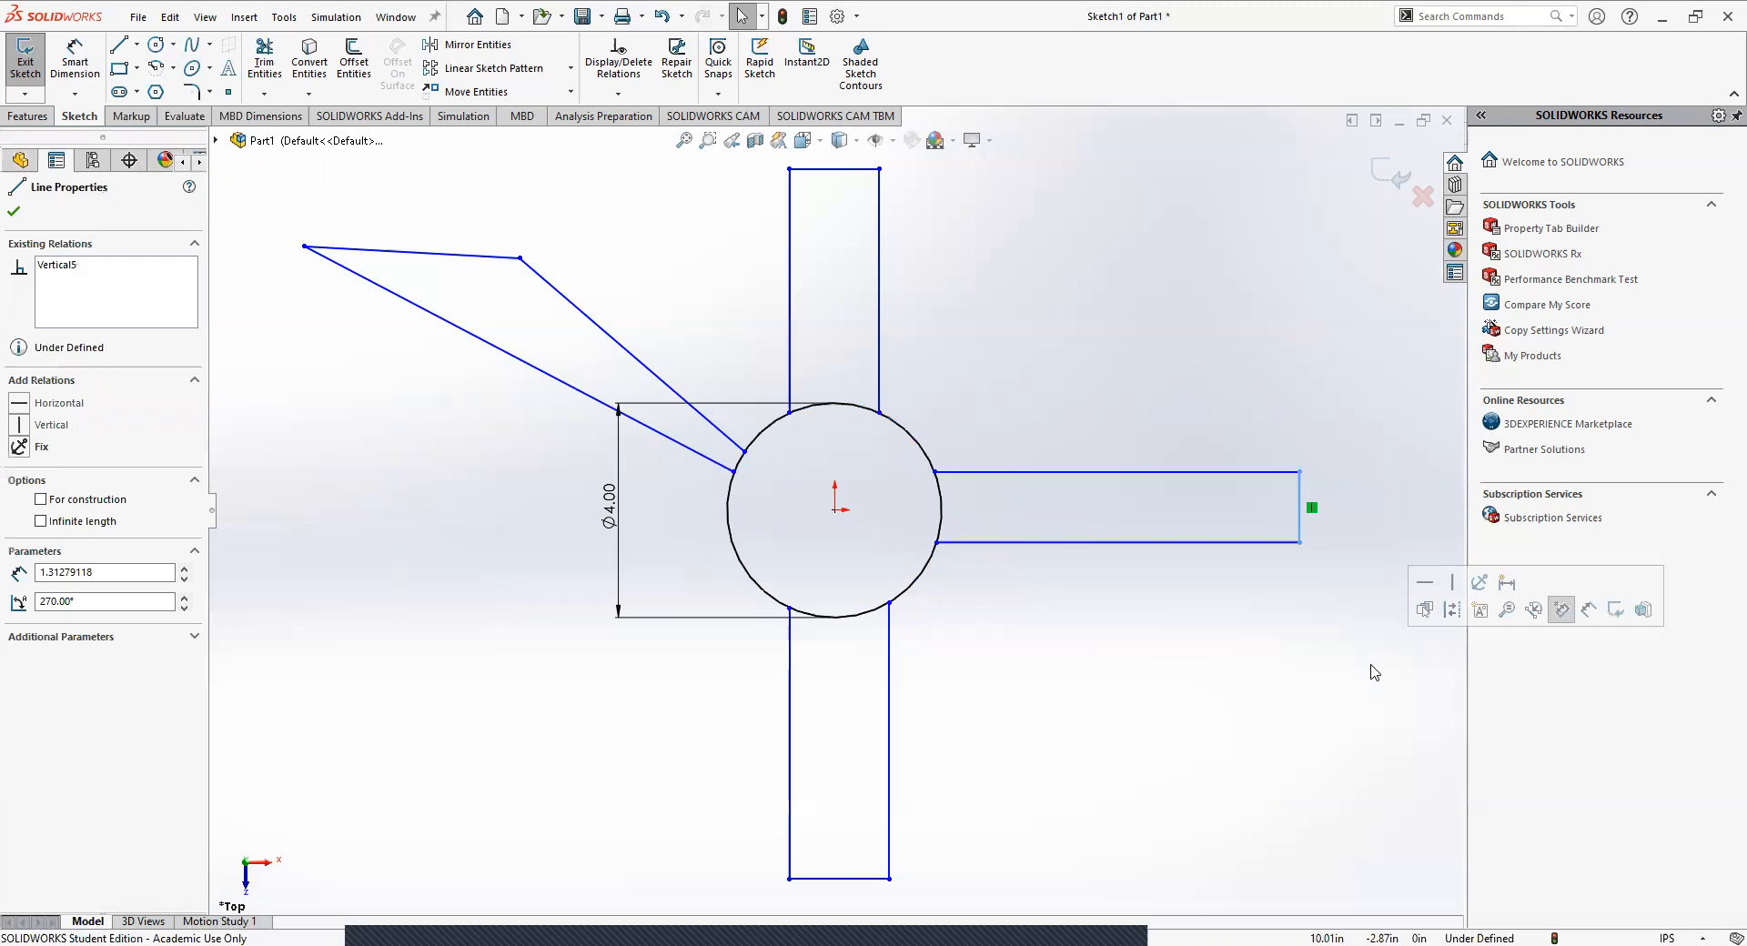
key("Delete")
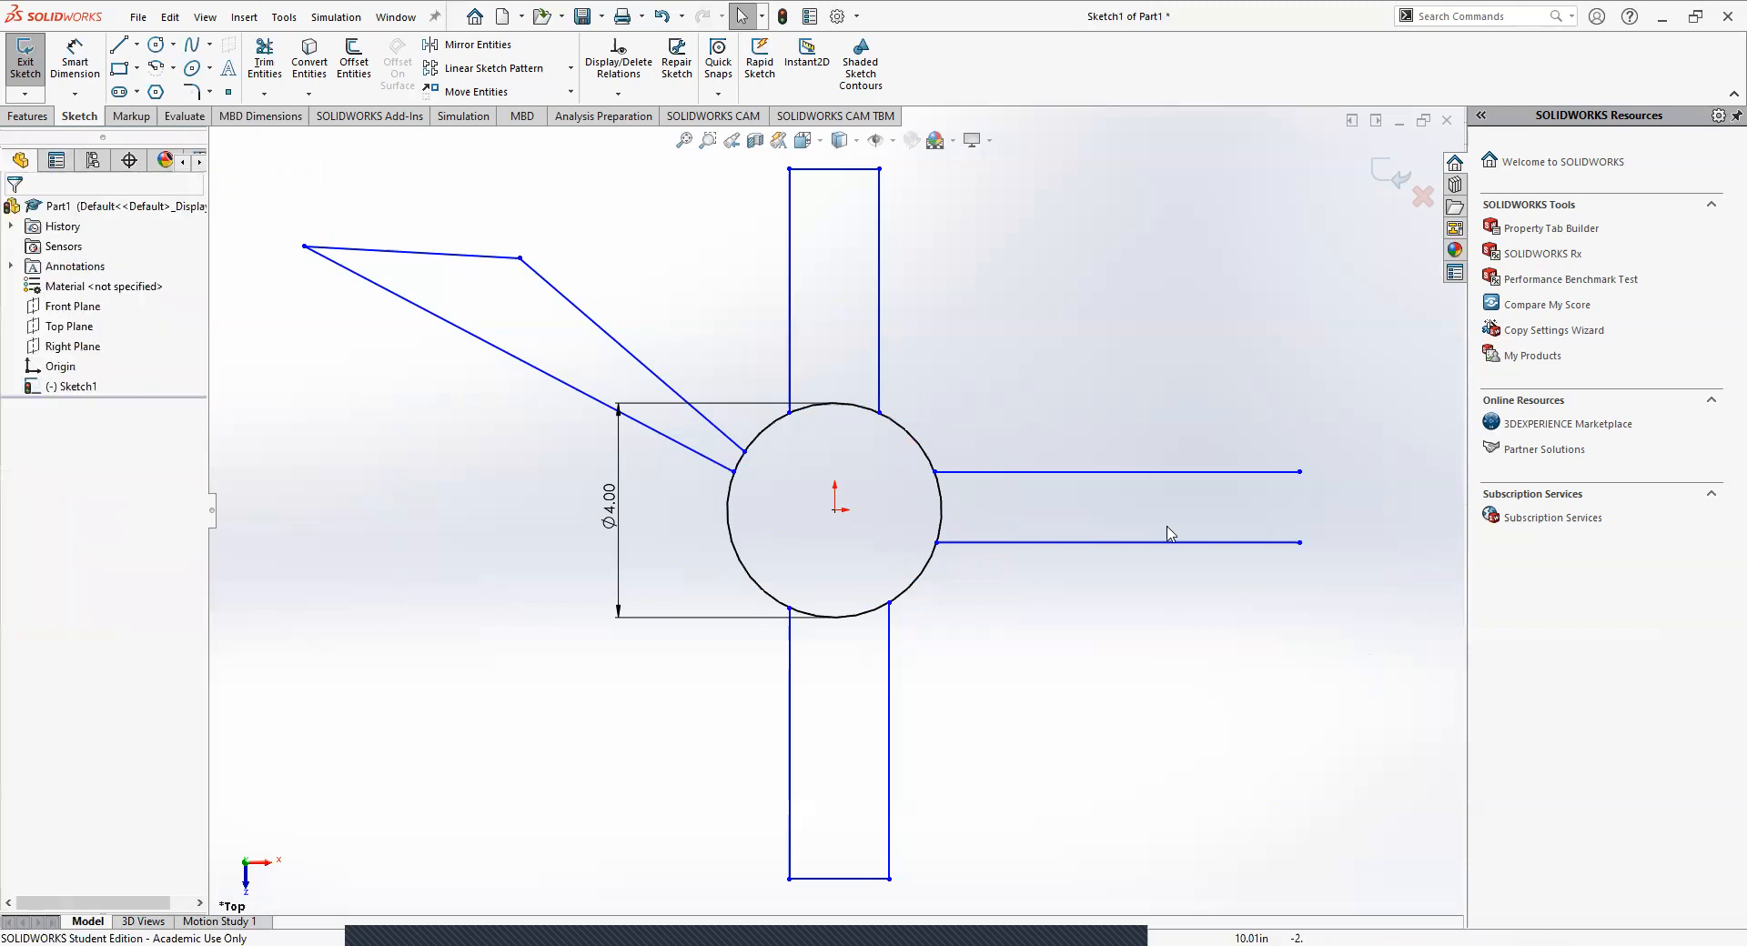
left_click(1115, 475)
key("Delete")
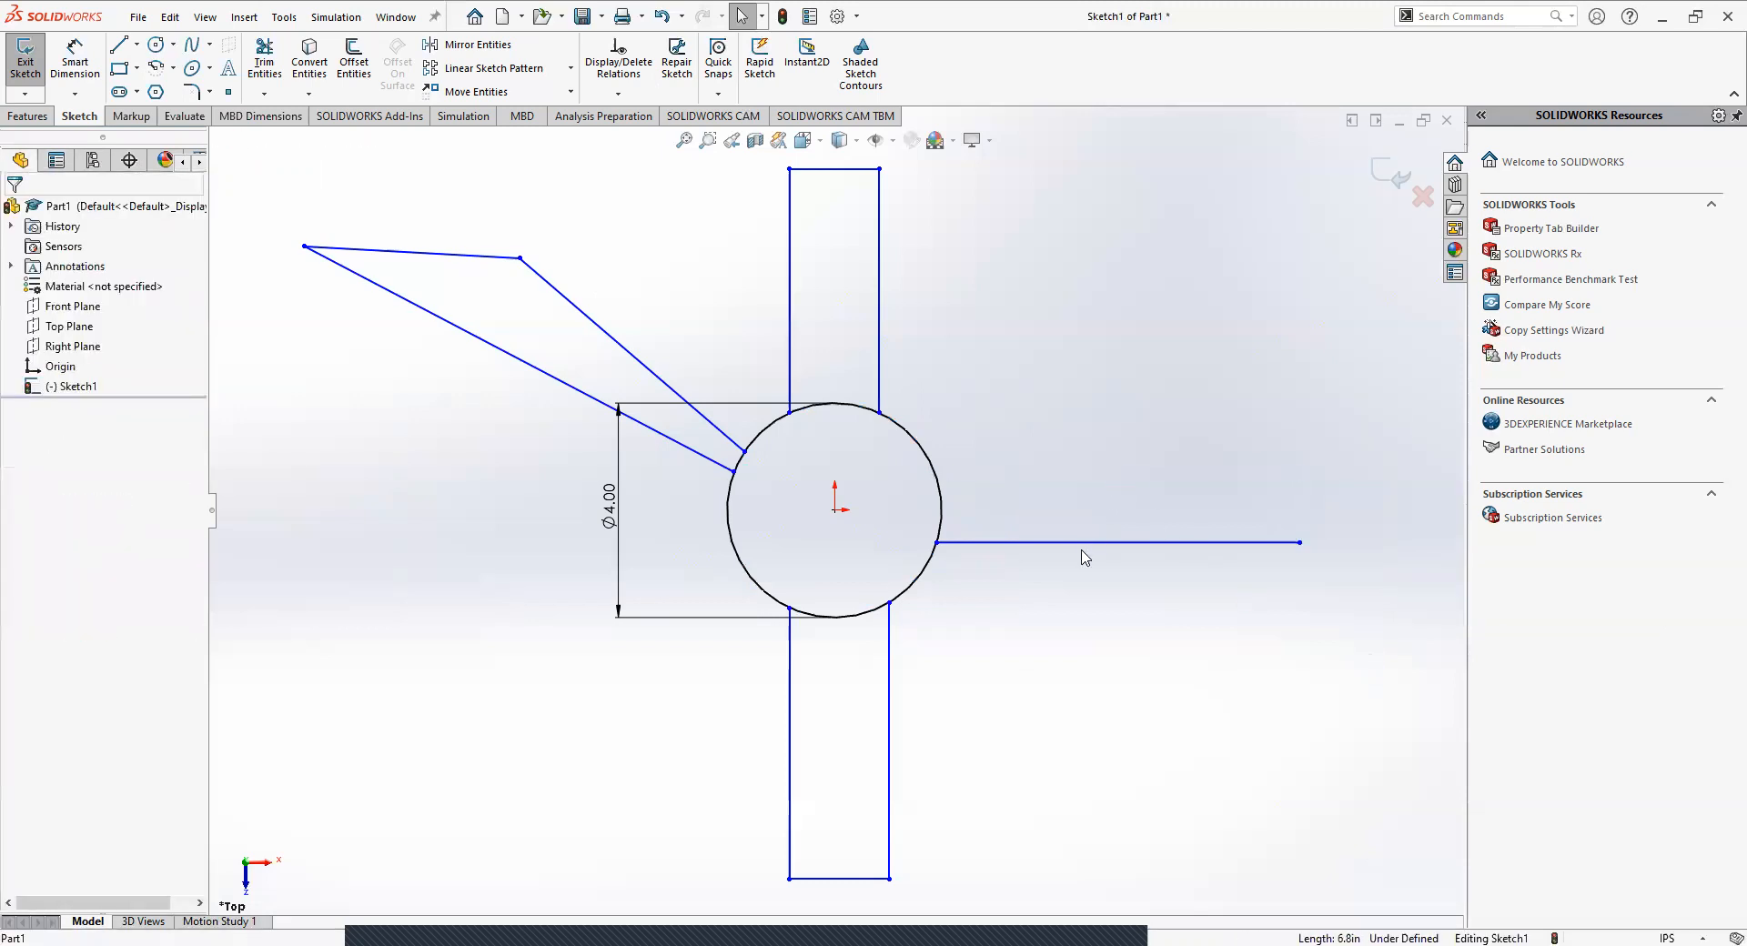
left_click(1076, 544)
key("Delete")
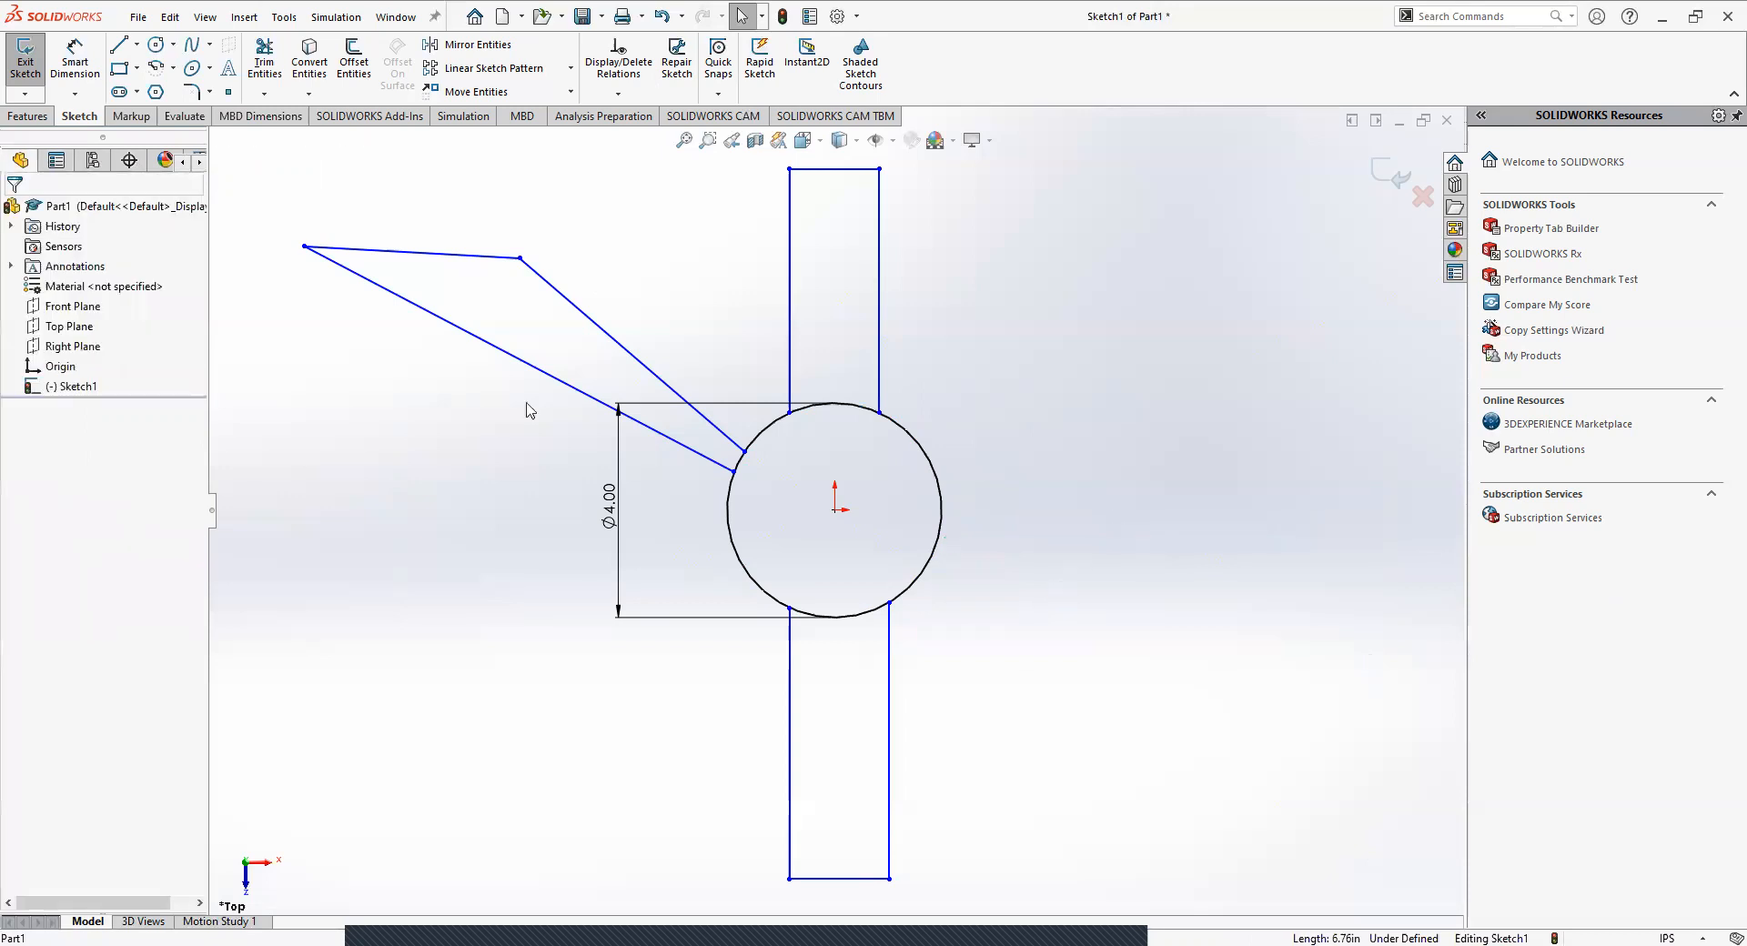
Sketch a 3 point corner rectangle about 1.8 in wide extending right from the circle's right arc, and delete its edge inside the circle.
left_click(137, 69)
left_click(137, 46)
left_click(263, 197)
left_click(138, 70)
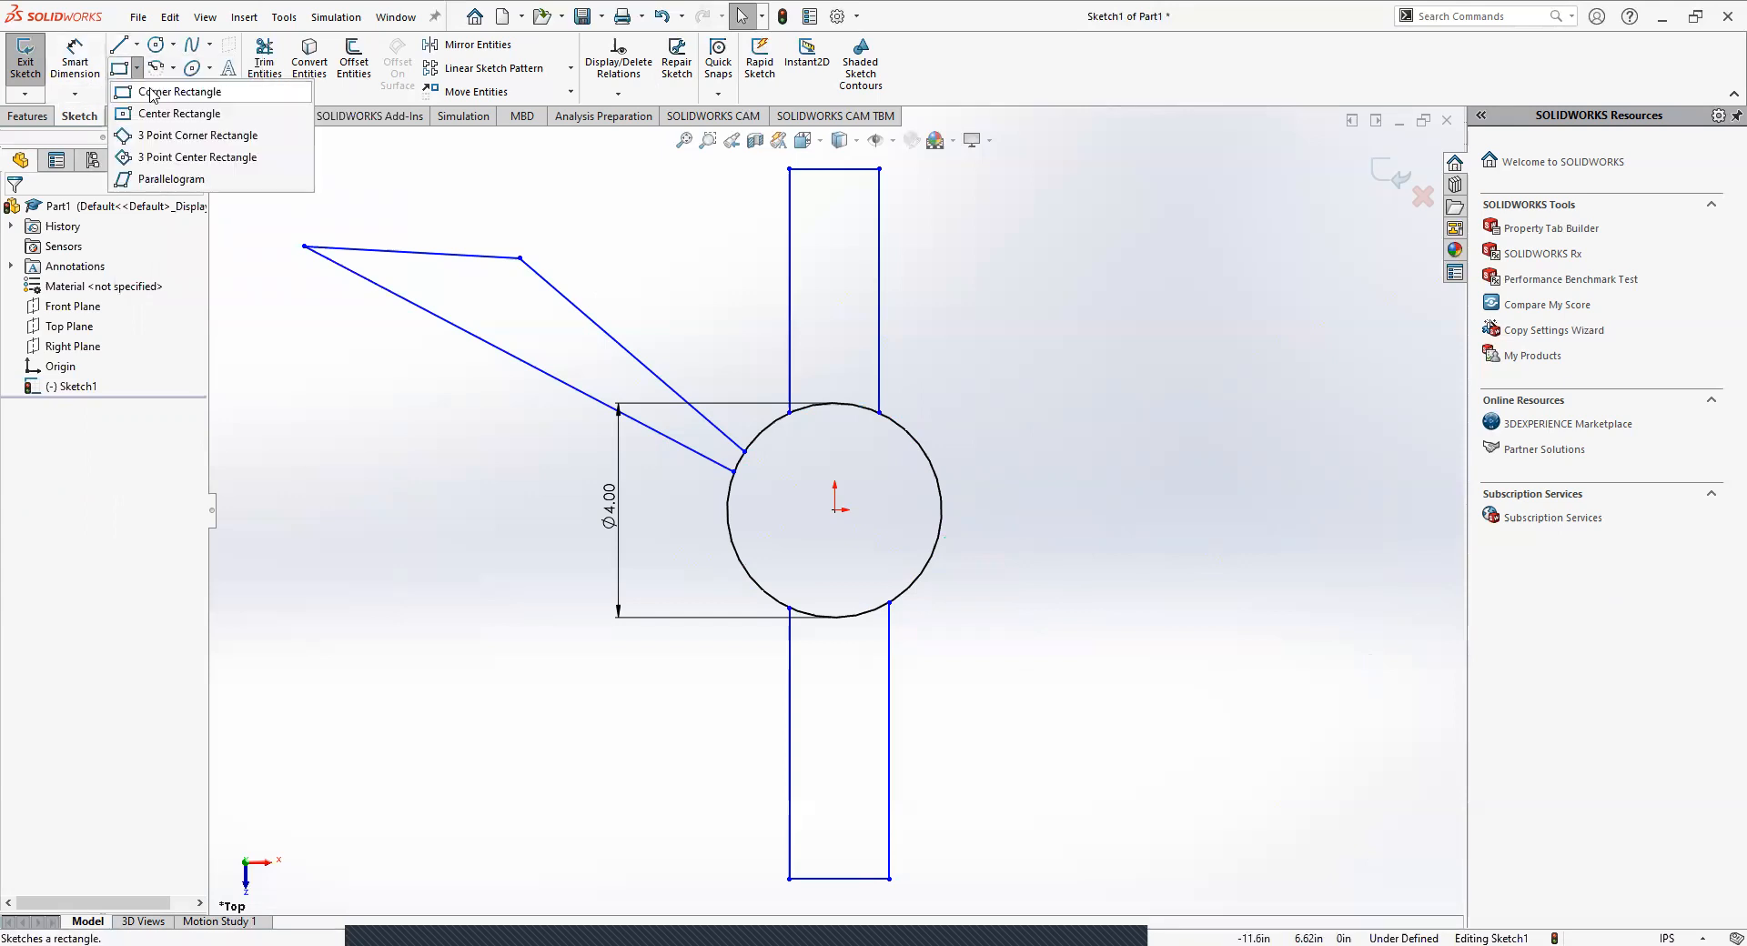
left_click(150, 136)
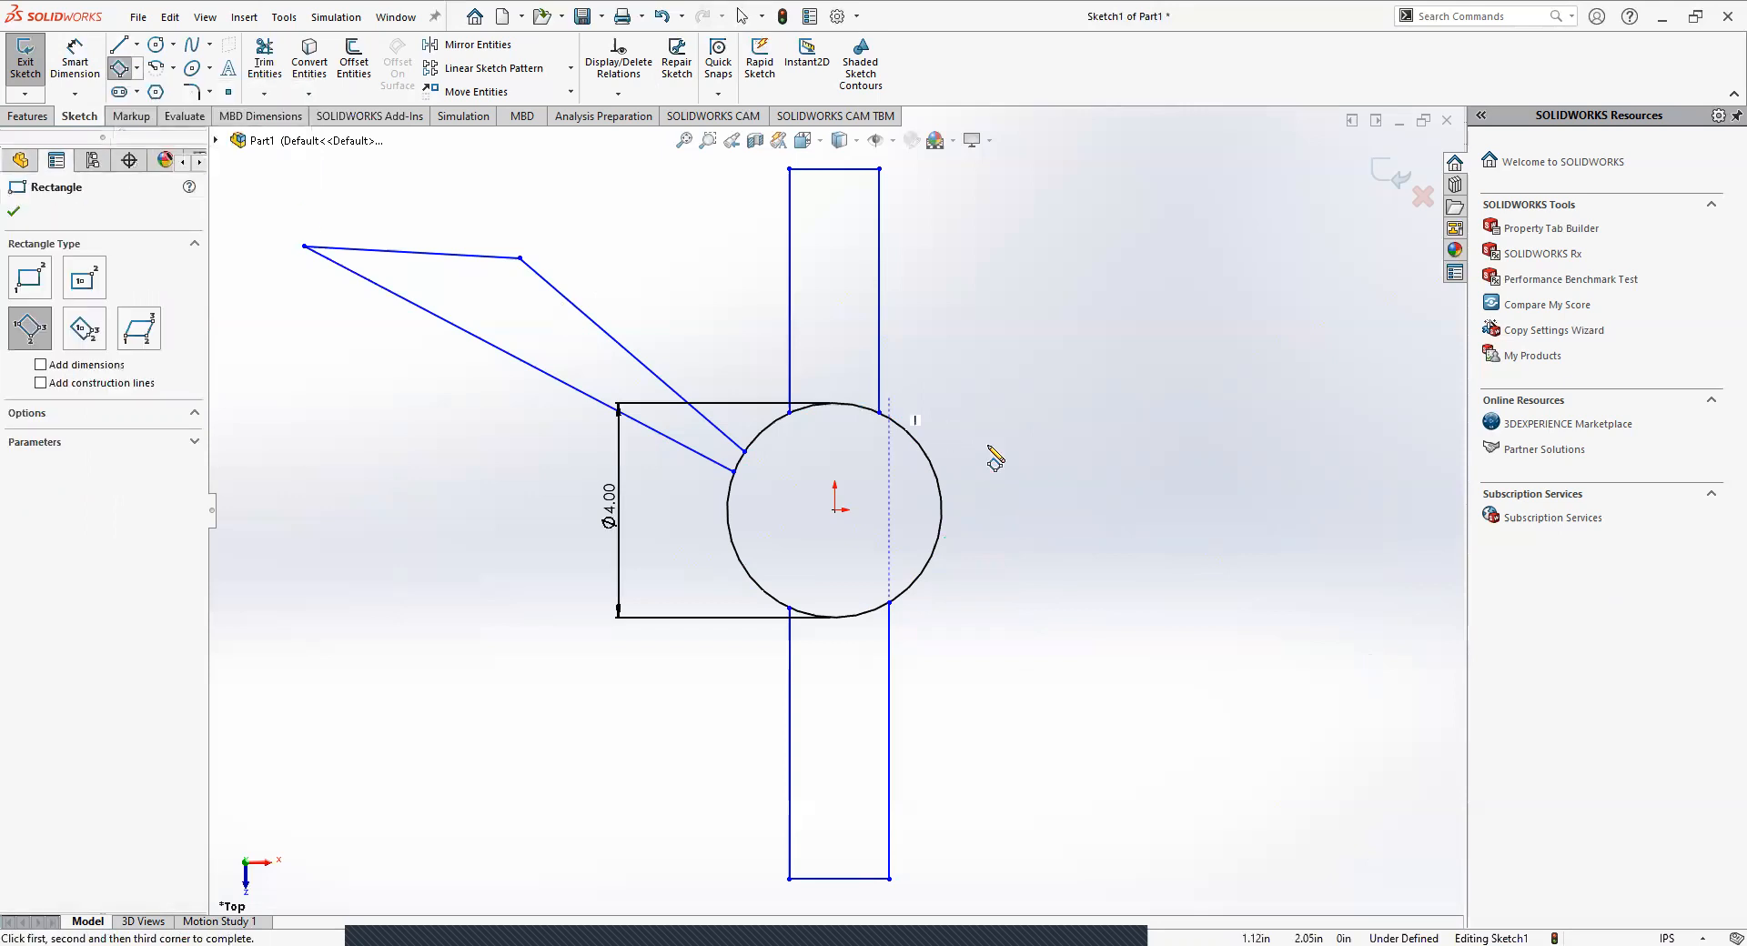
left_click(930, 462)
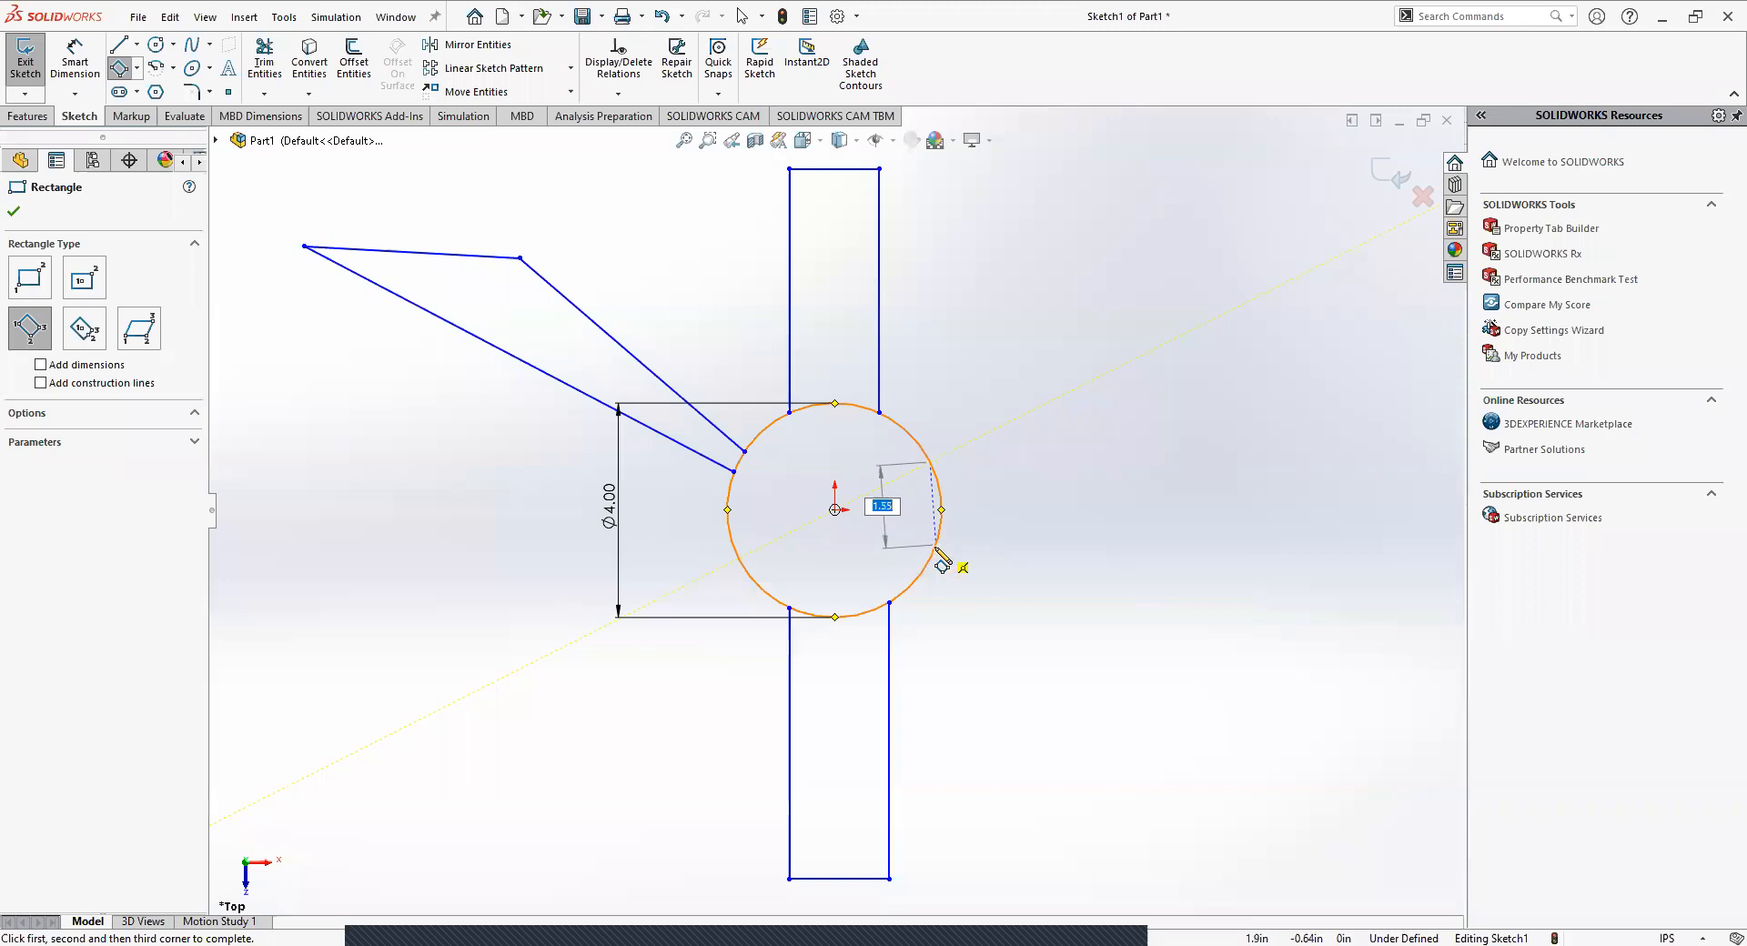
left_click(932, 557)
left_click(1314, 544)
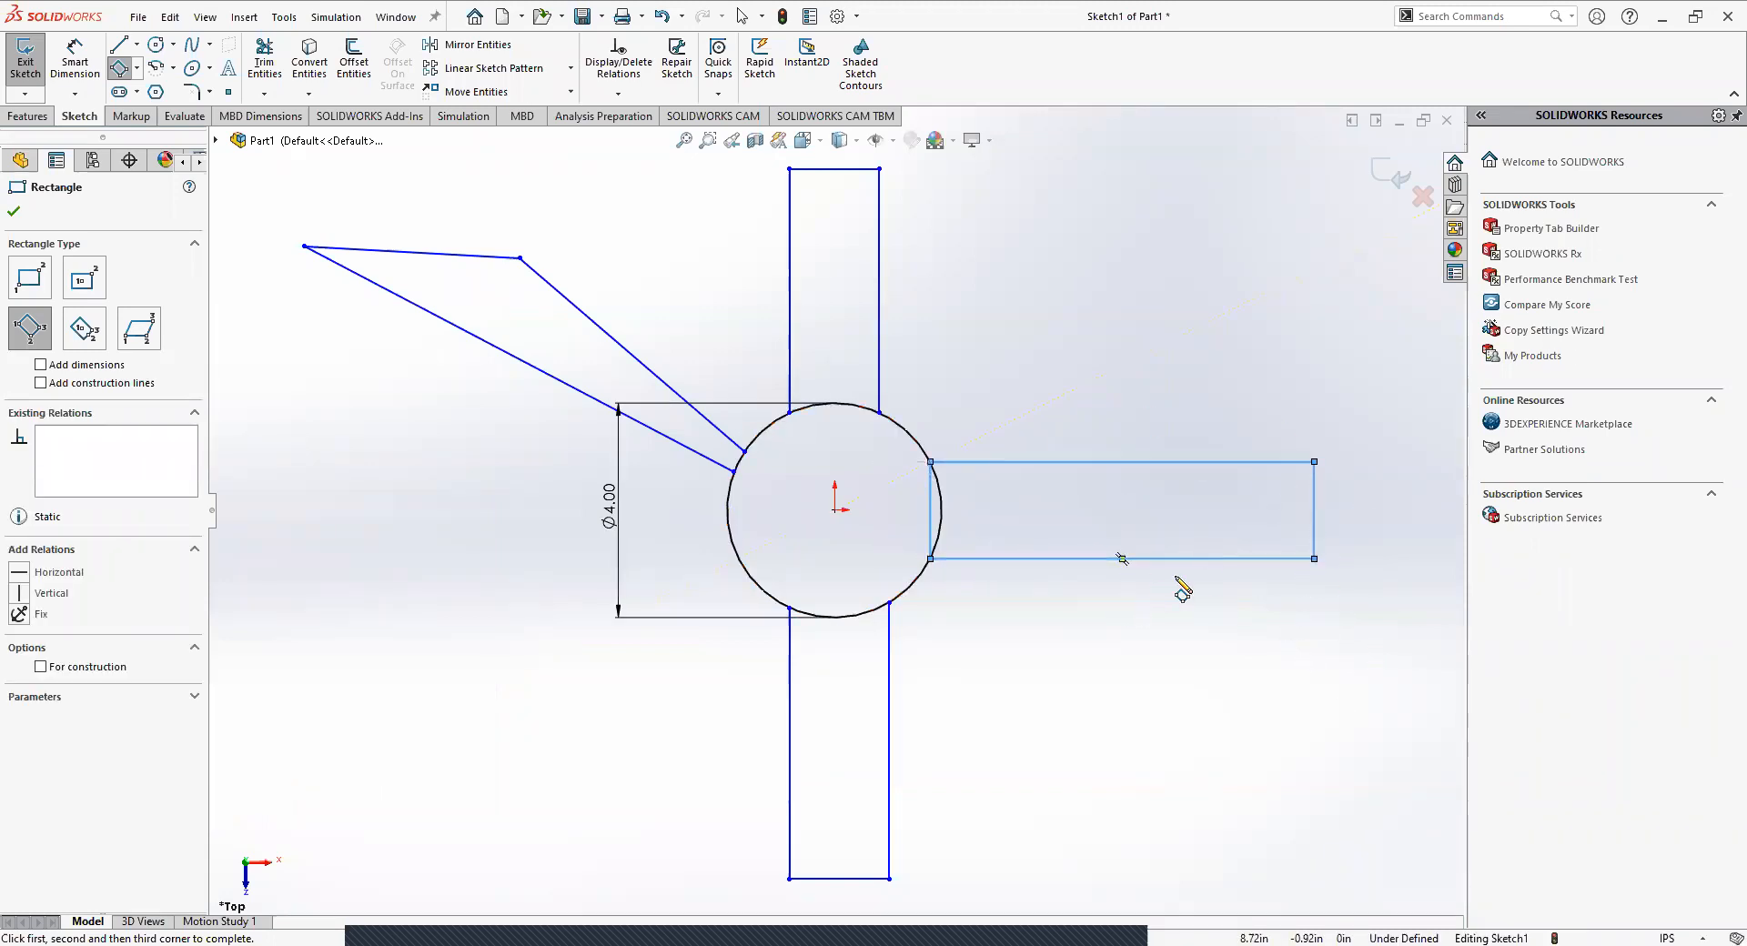
key("Escape")
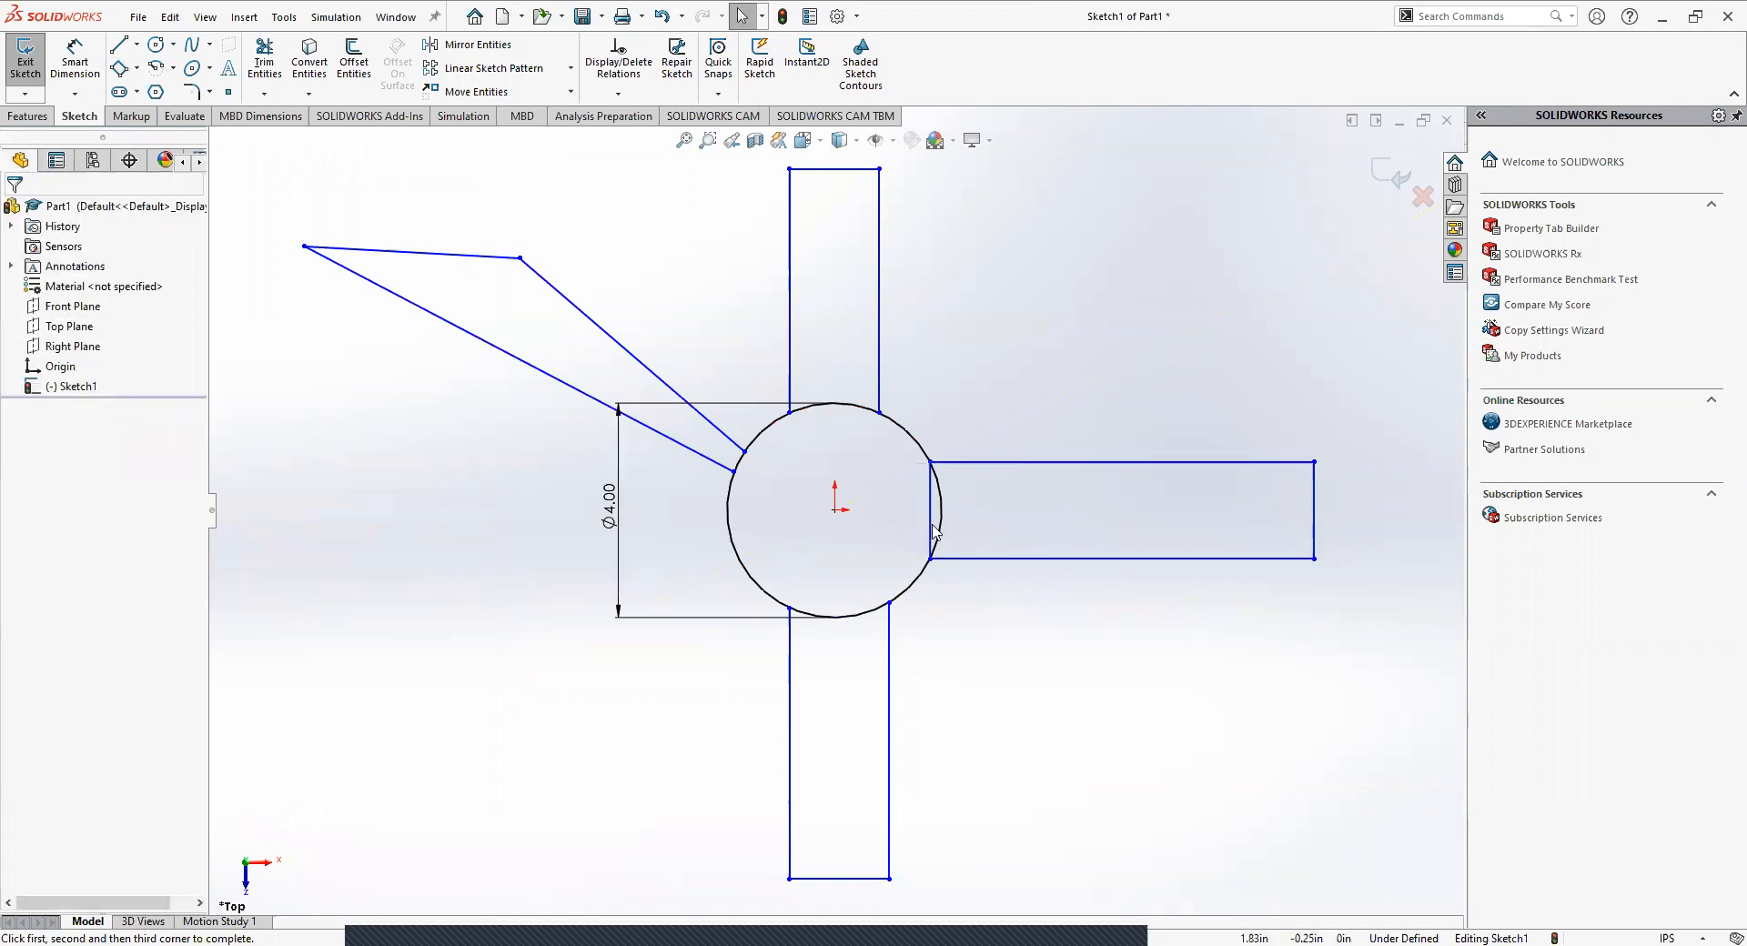
left_click(930, 532)
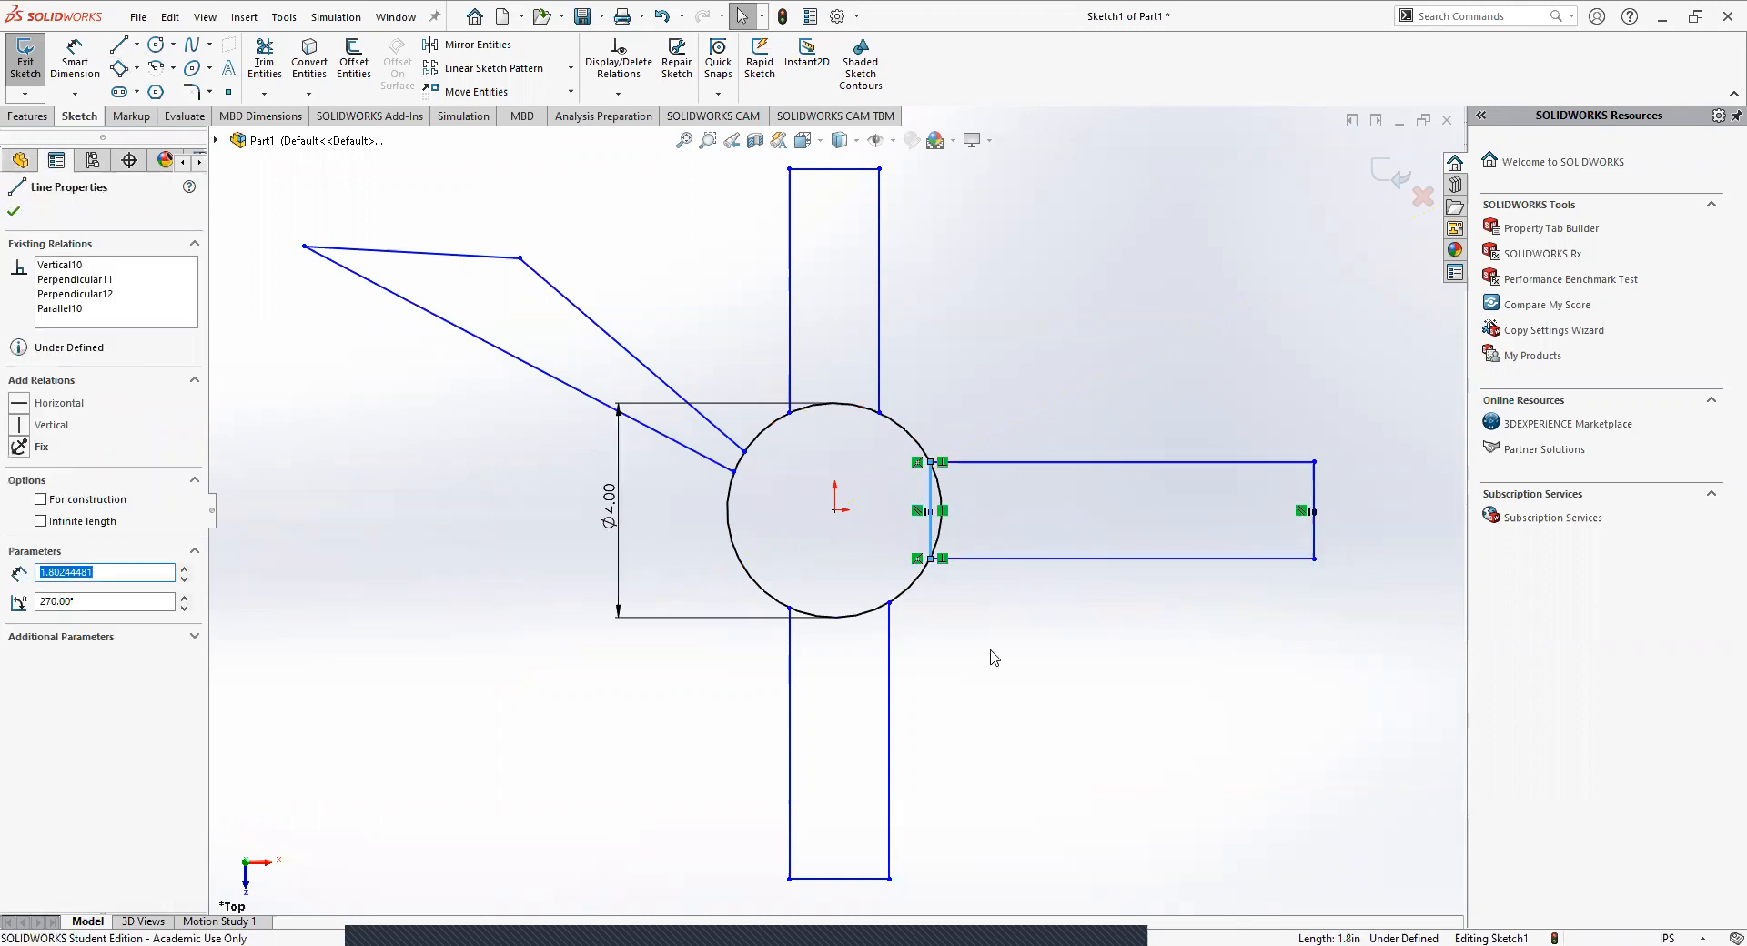
key("Delete")
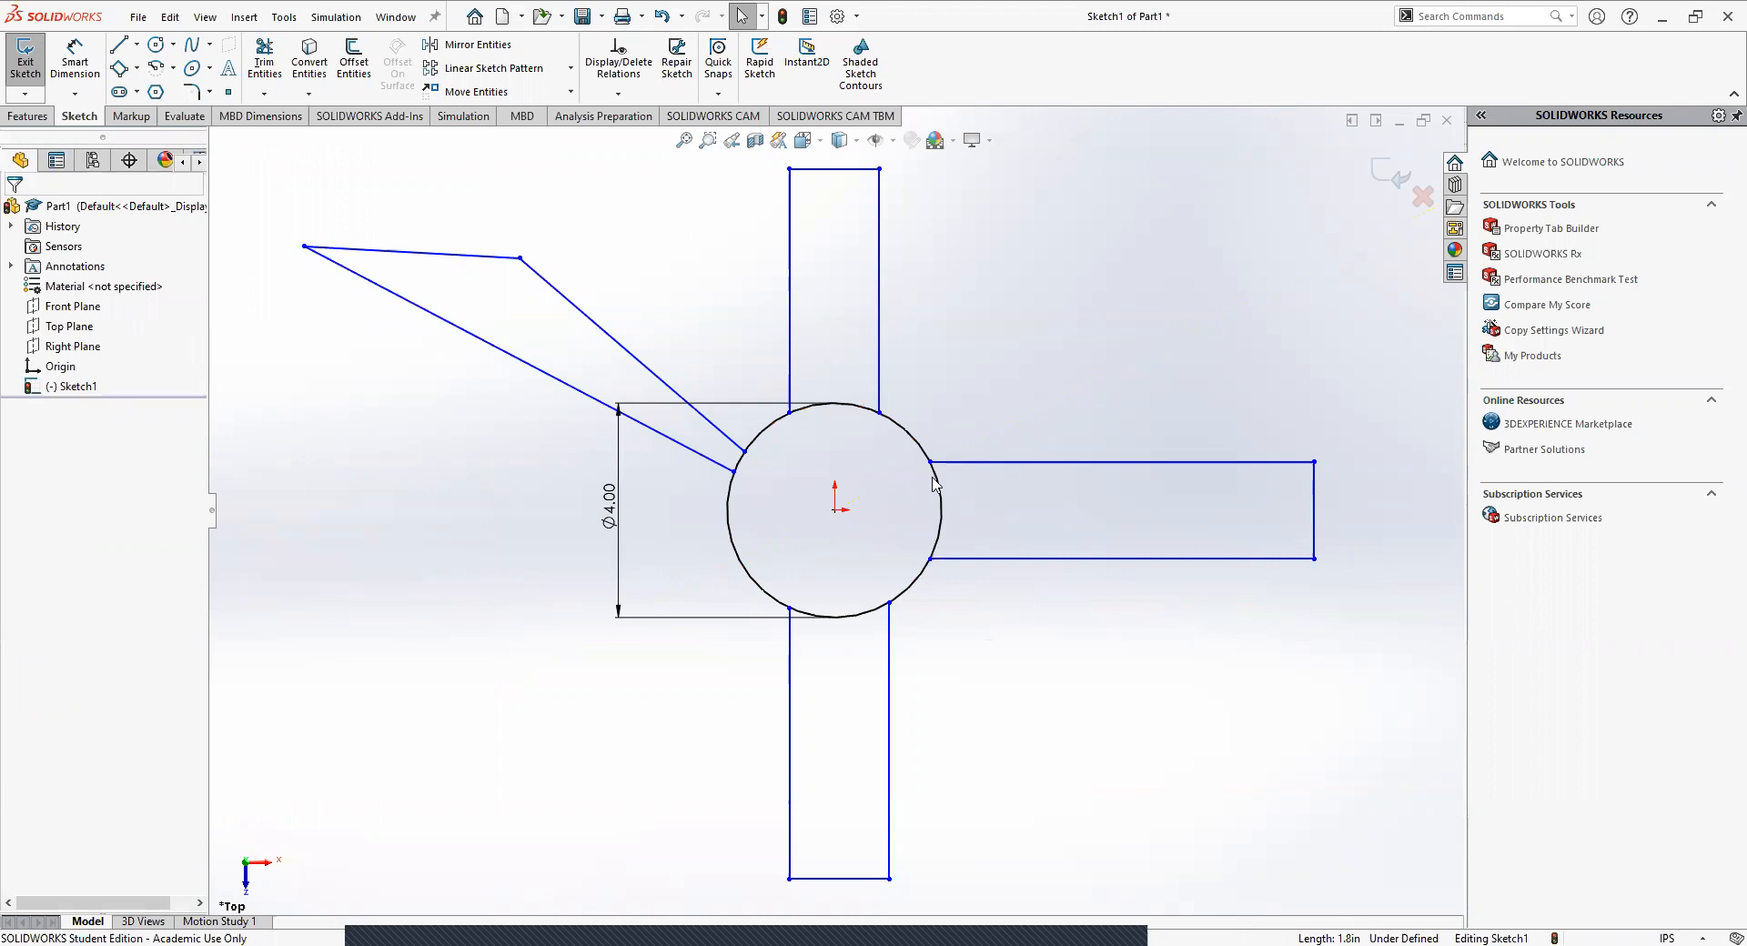
left_click(137, 69)
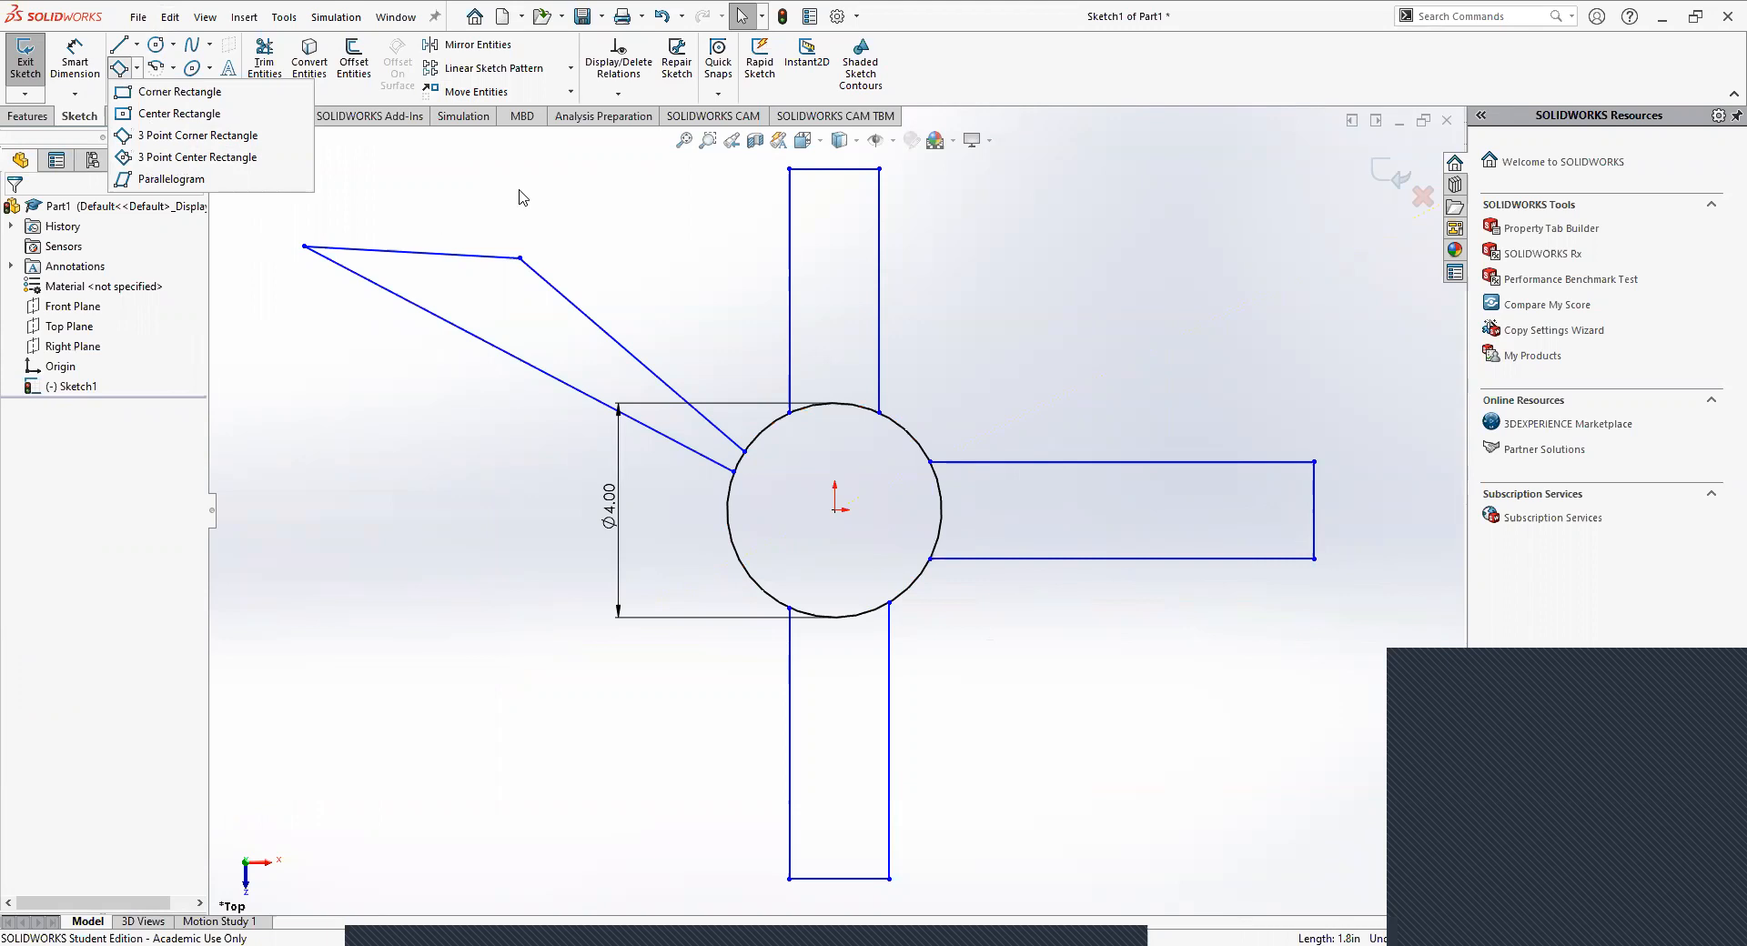
left_click(1087, 352)
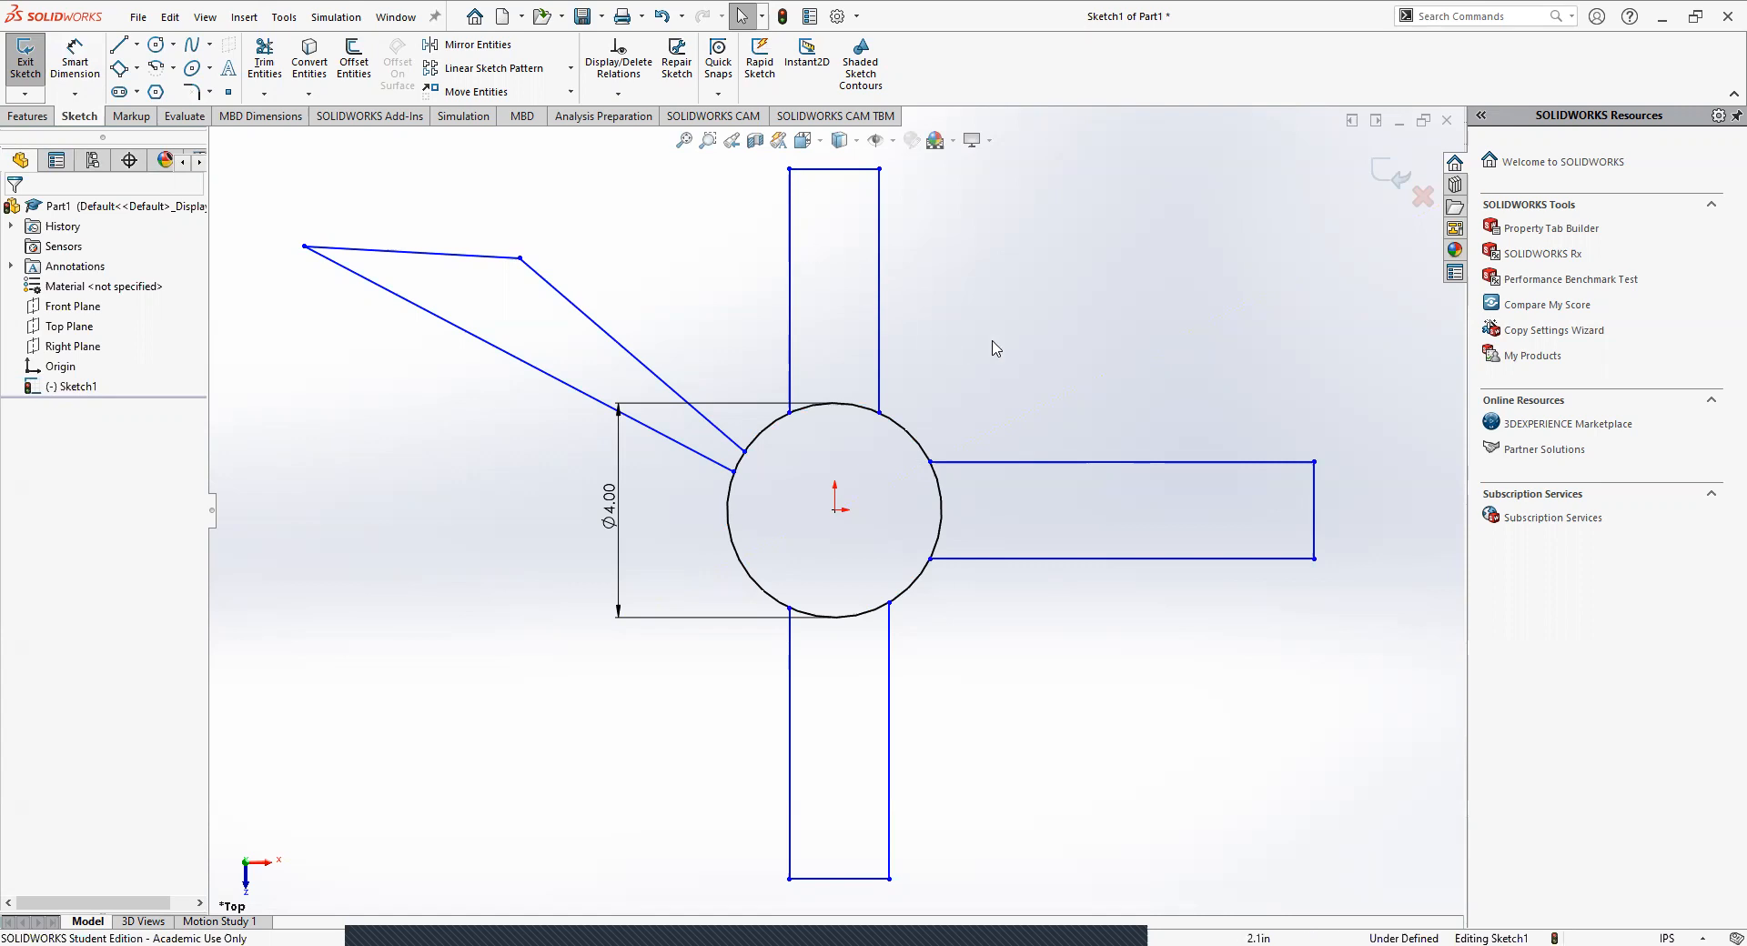
left_click(463, 336)
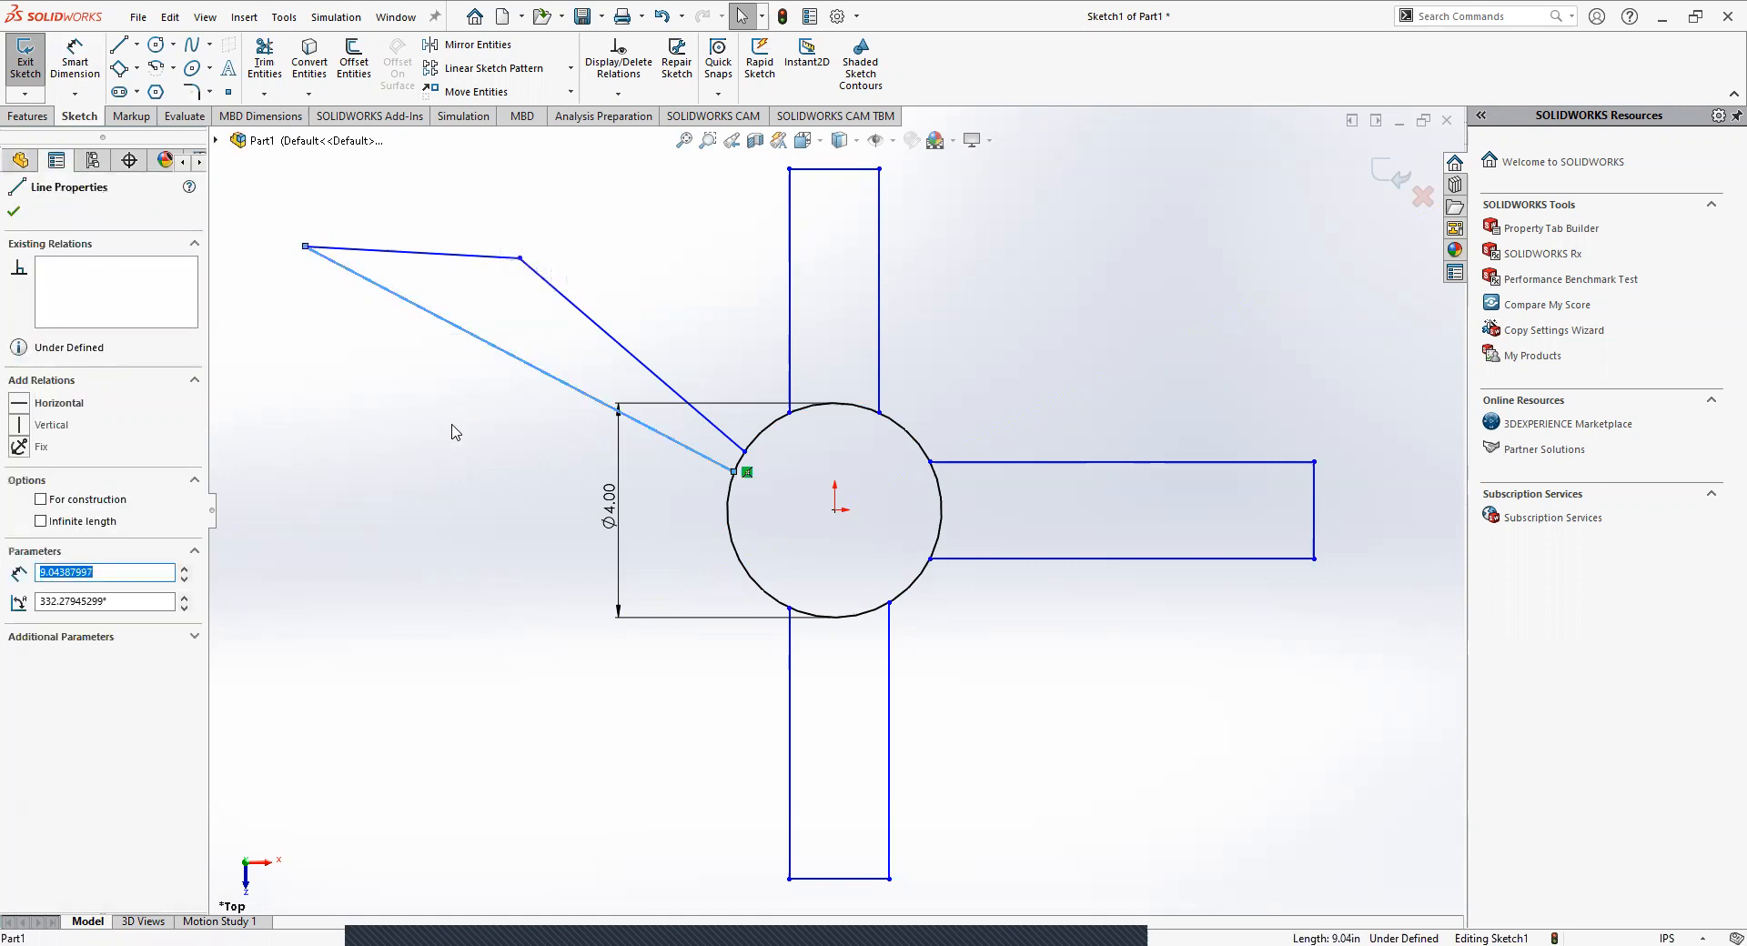
key("Escape")
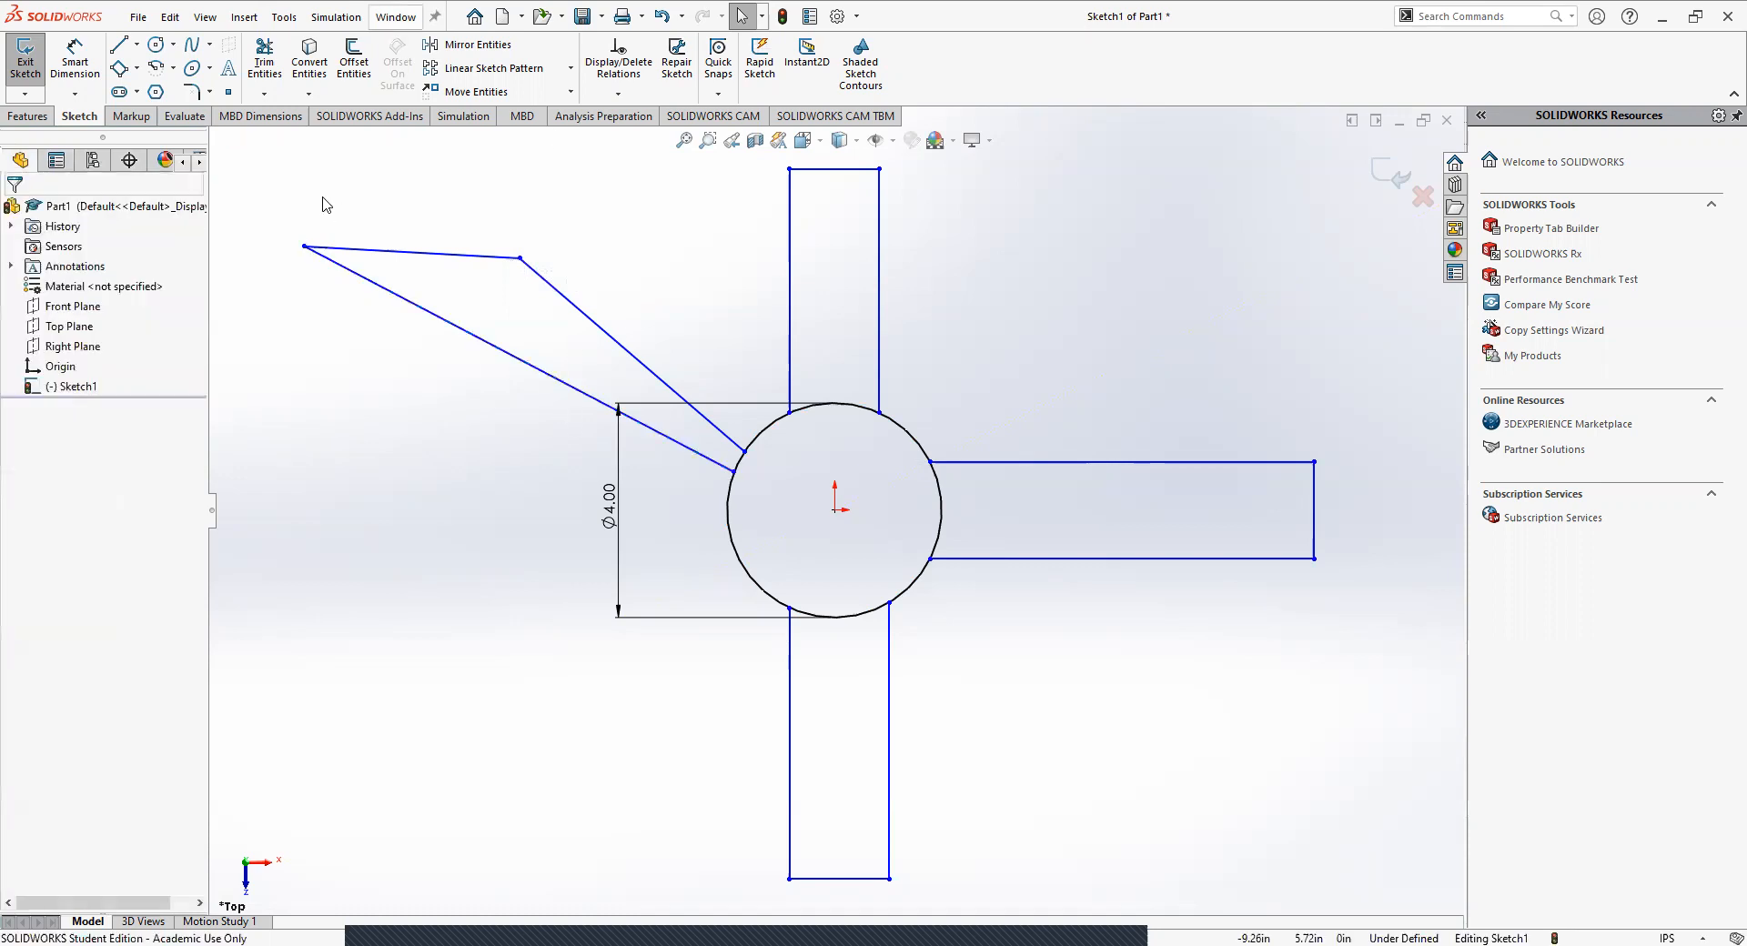
left_click_drag(280, 207, 697, 526)
left_click(421, 530)
Shift the diameter dimension slightly further toward the circle.
mouse_move(609, 516)
left_mouse_down()
mouse_move(604, 596)
mouse_move(618, 532)
left_mouse_up()
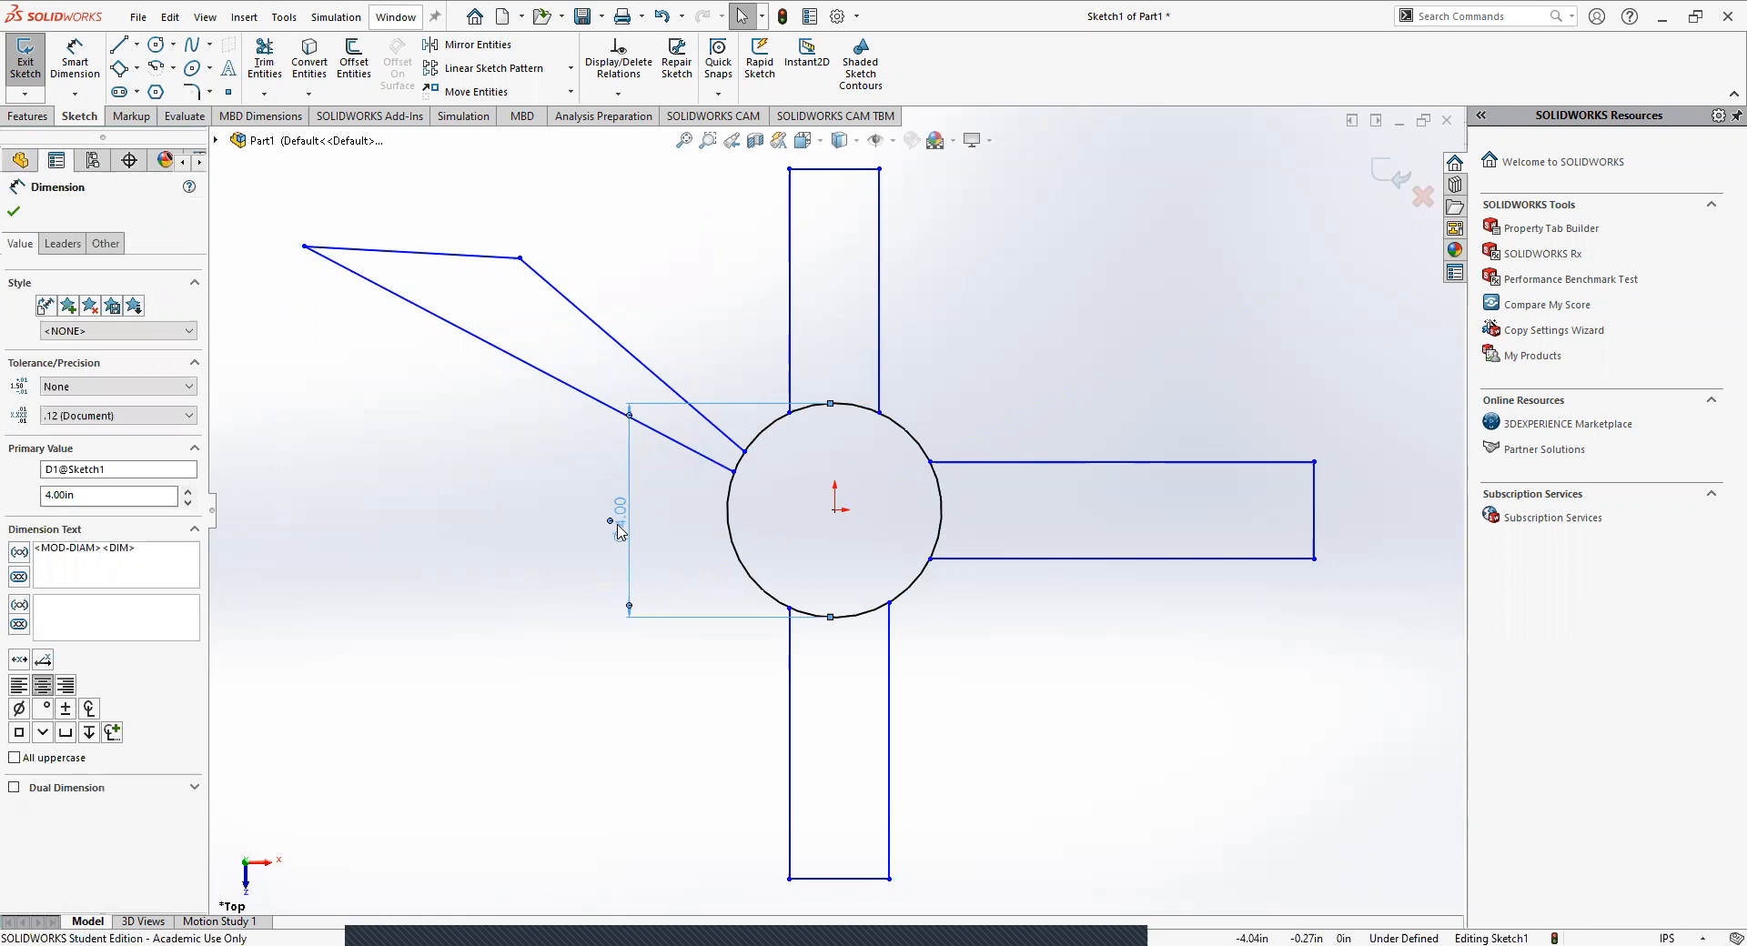
left_click(516, 511)
mouse_move(623, 534)
left_mouse_down()
mouse_move(628, 515)
mouse_move(624, 558)
mouse_move(624, 523)
left_mouse_up()
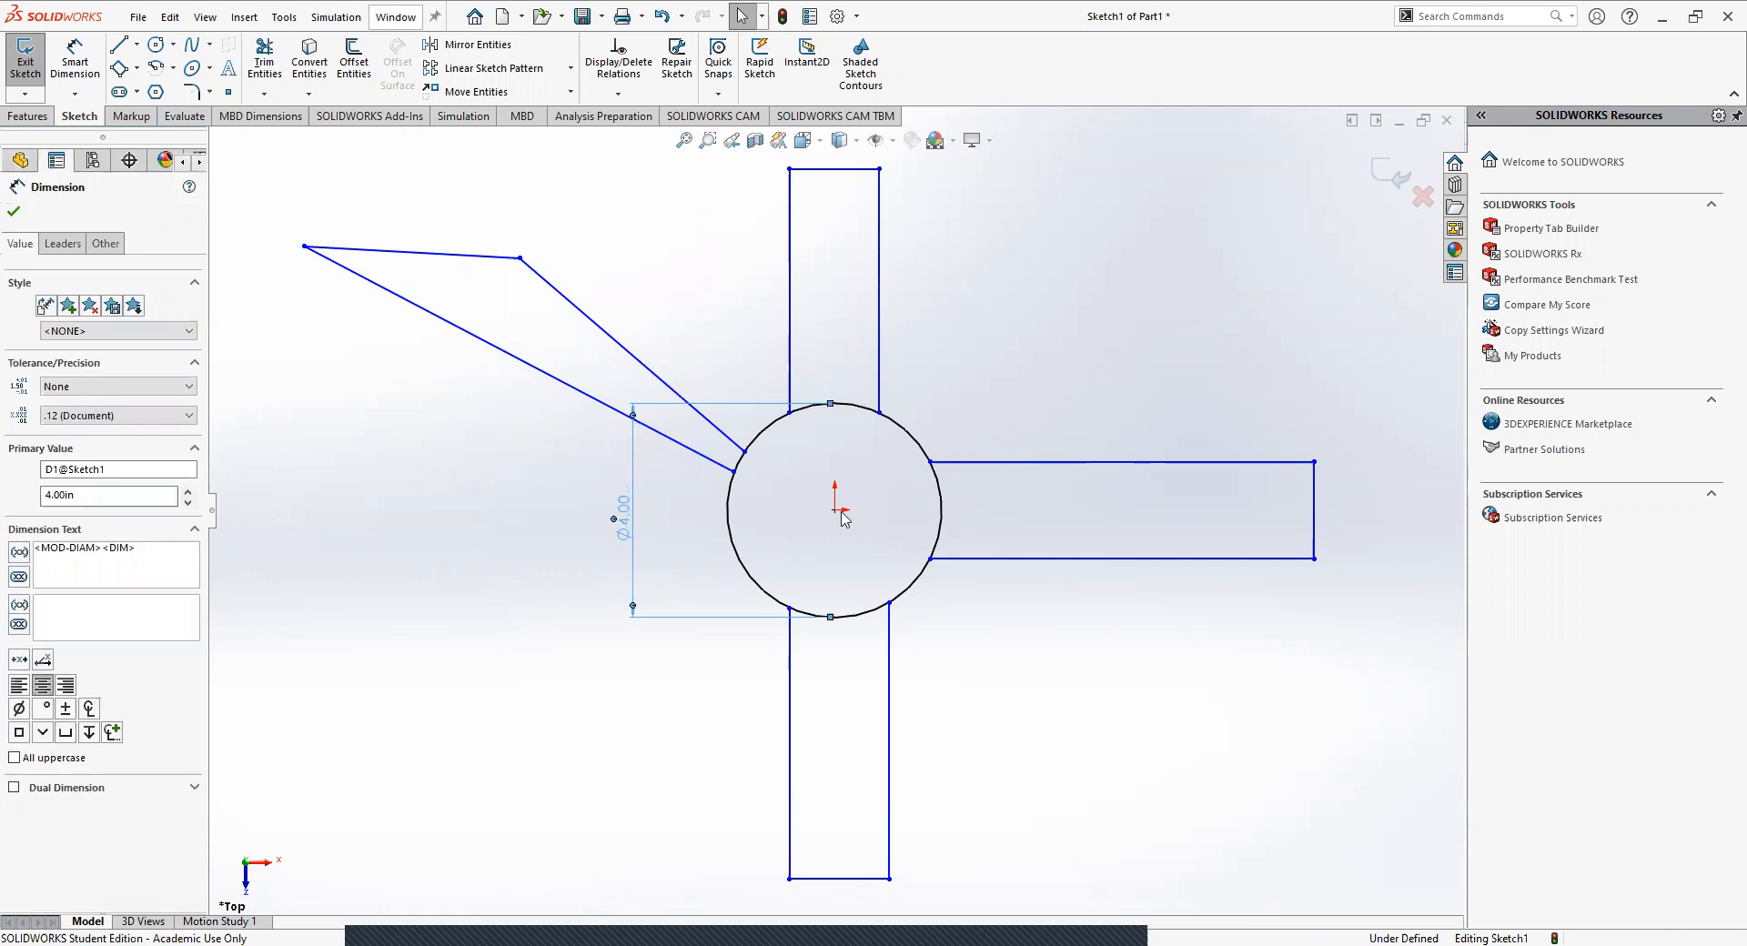
left_click(701, 801)
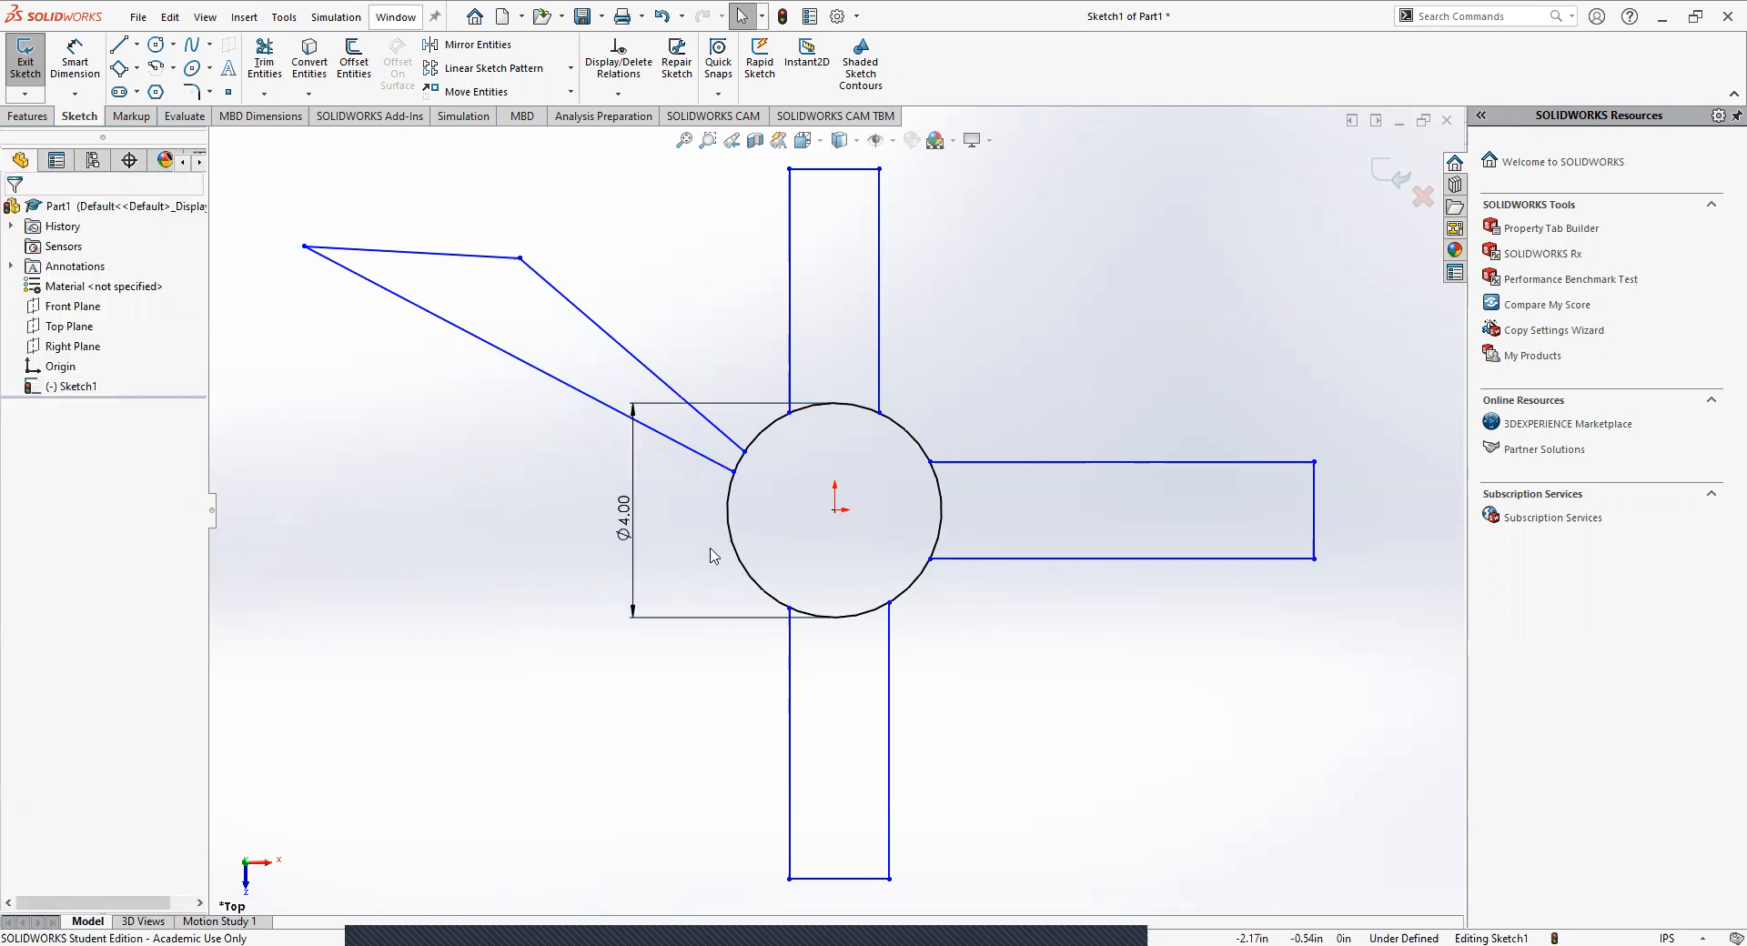
Examine the existing relations on the circle, its centre point and the upper arm's right edge.
left_click(901, 433)
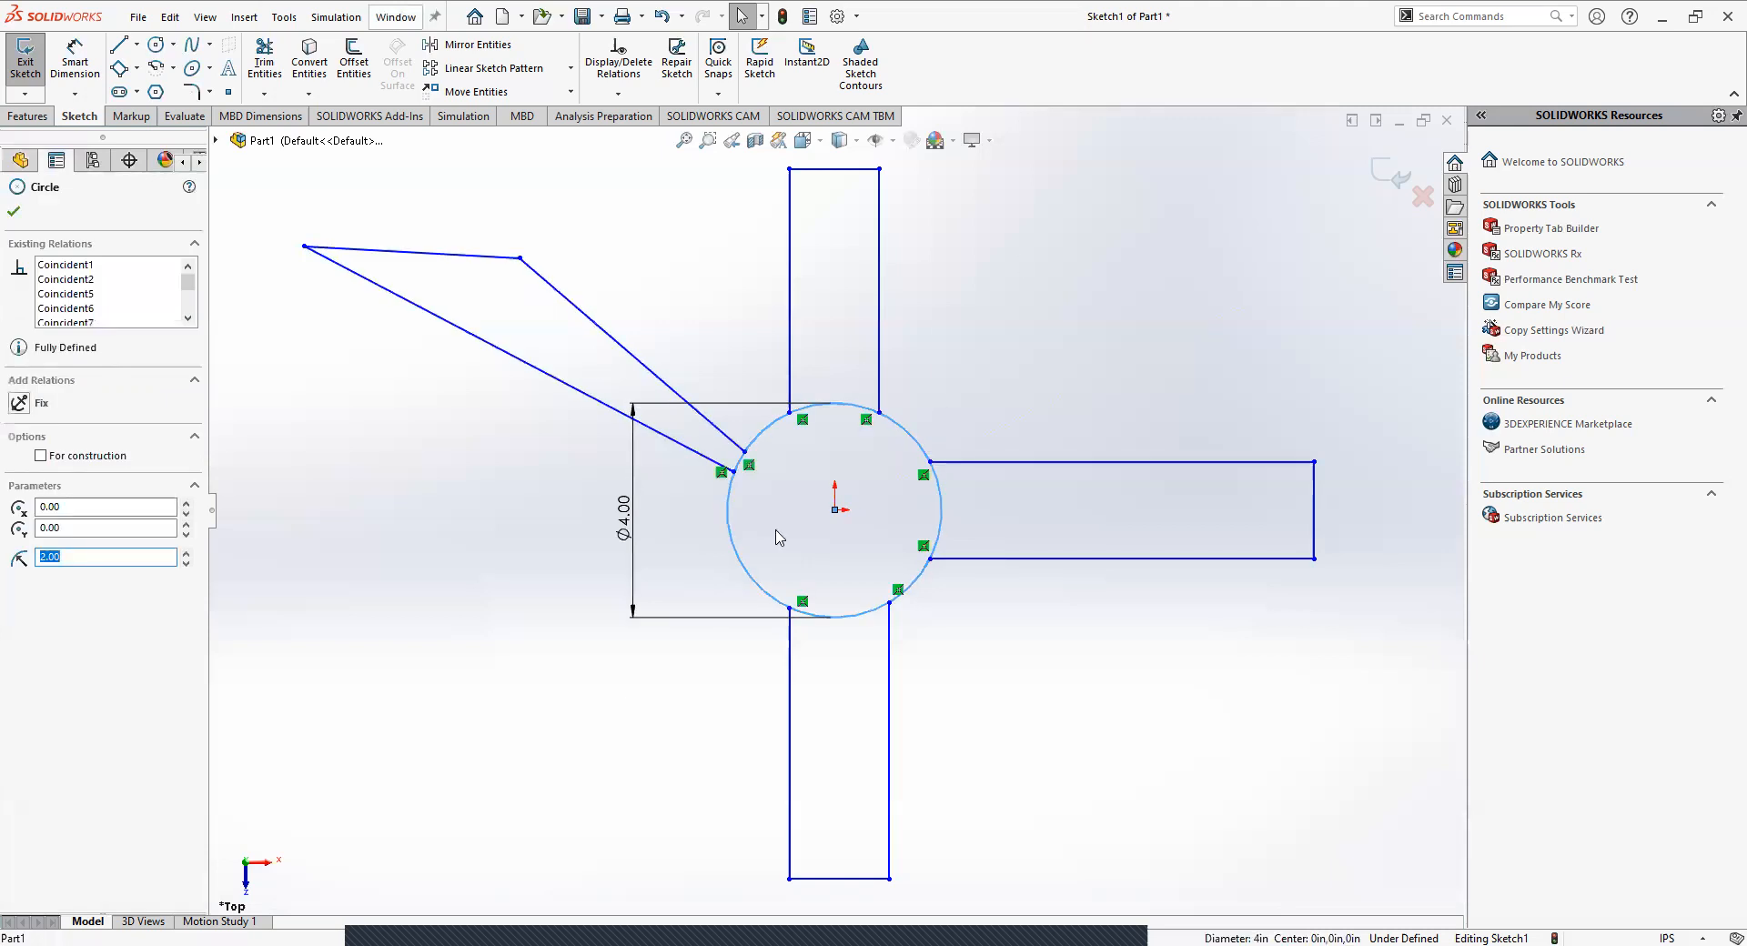
left_click(840, 520)
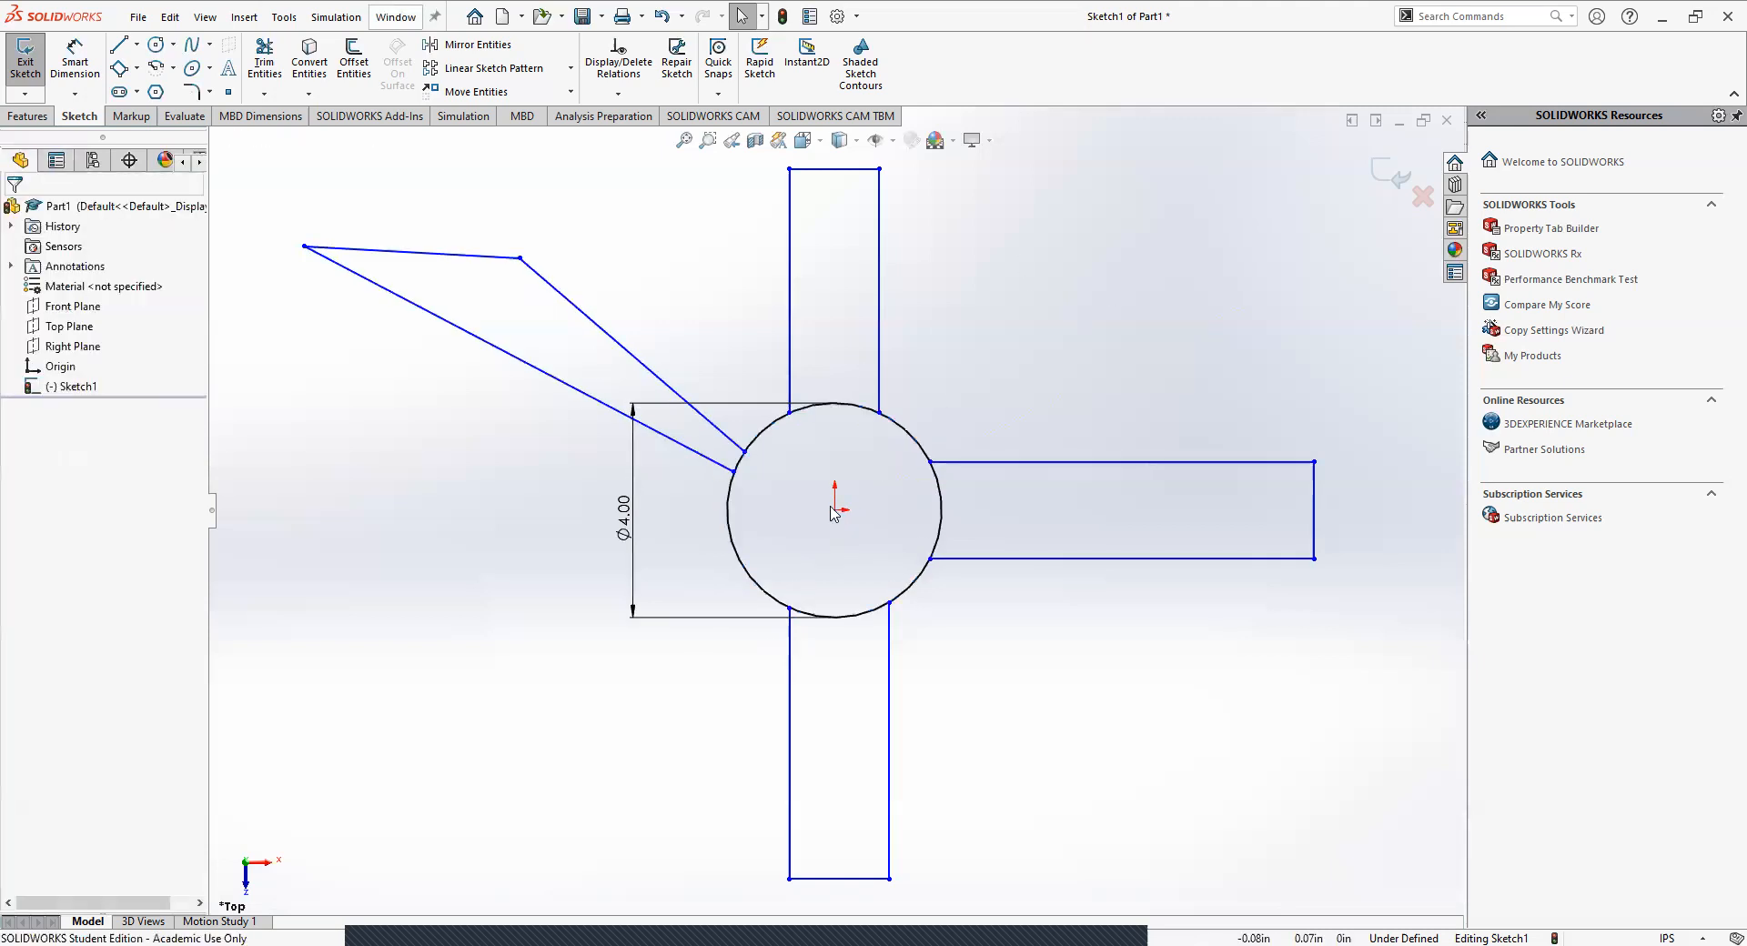
left_click(835, 510)
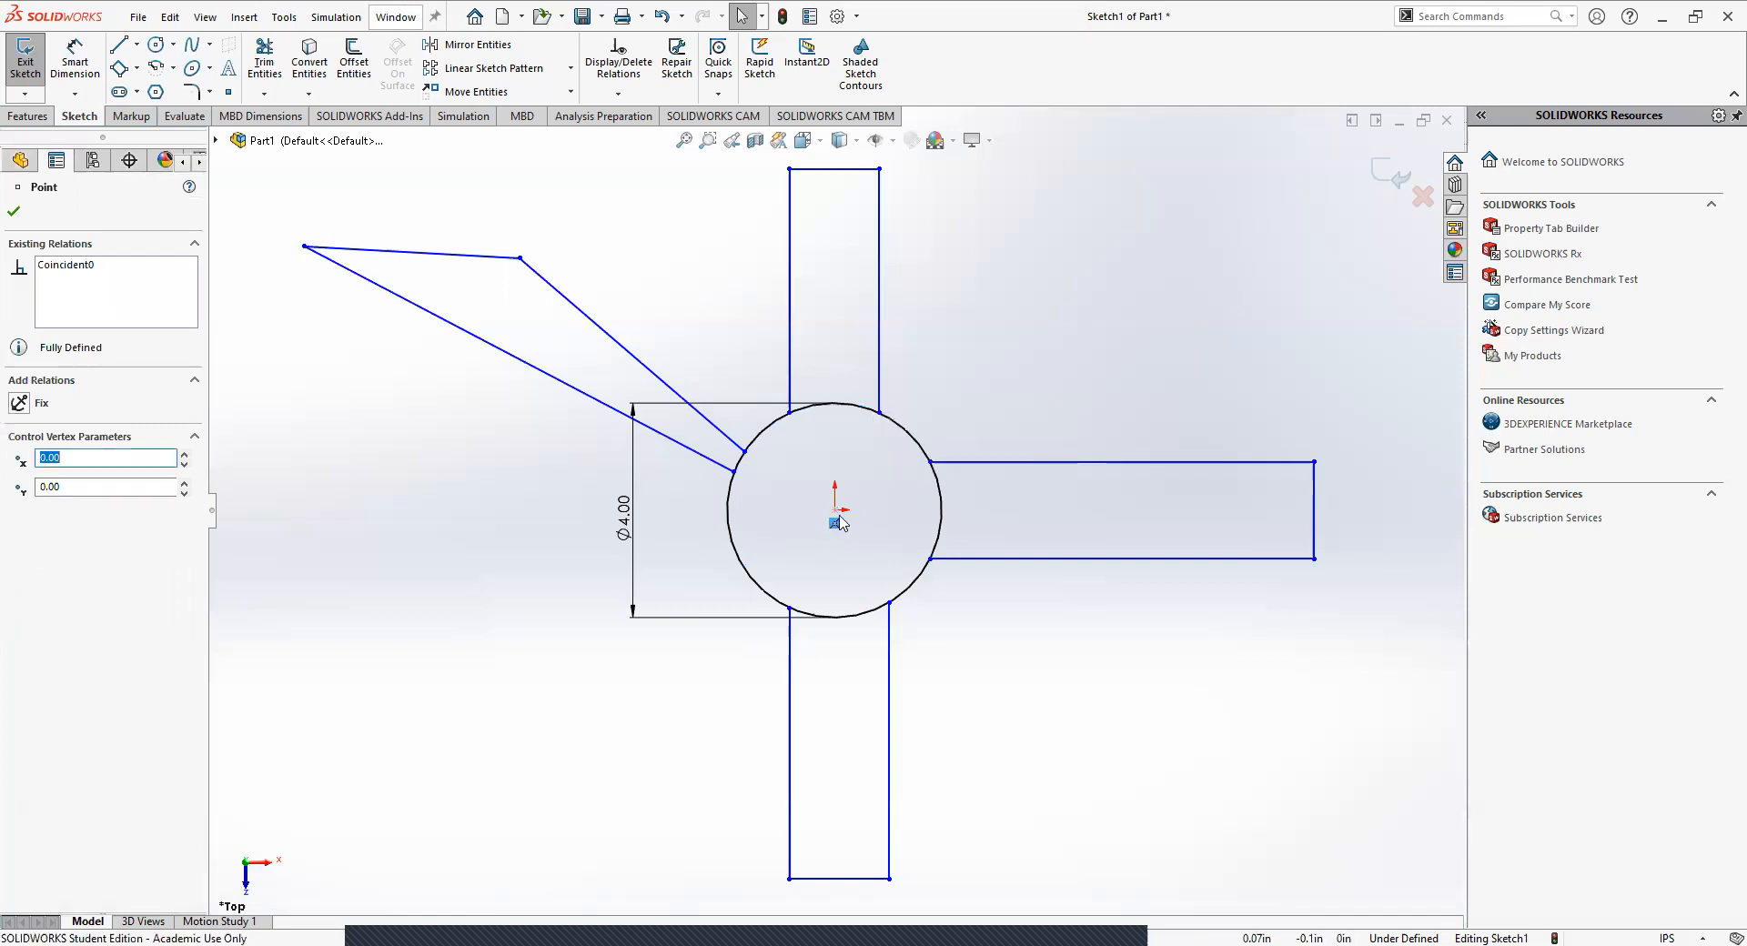
left_click(1013, 623)
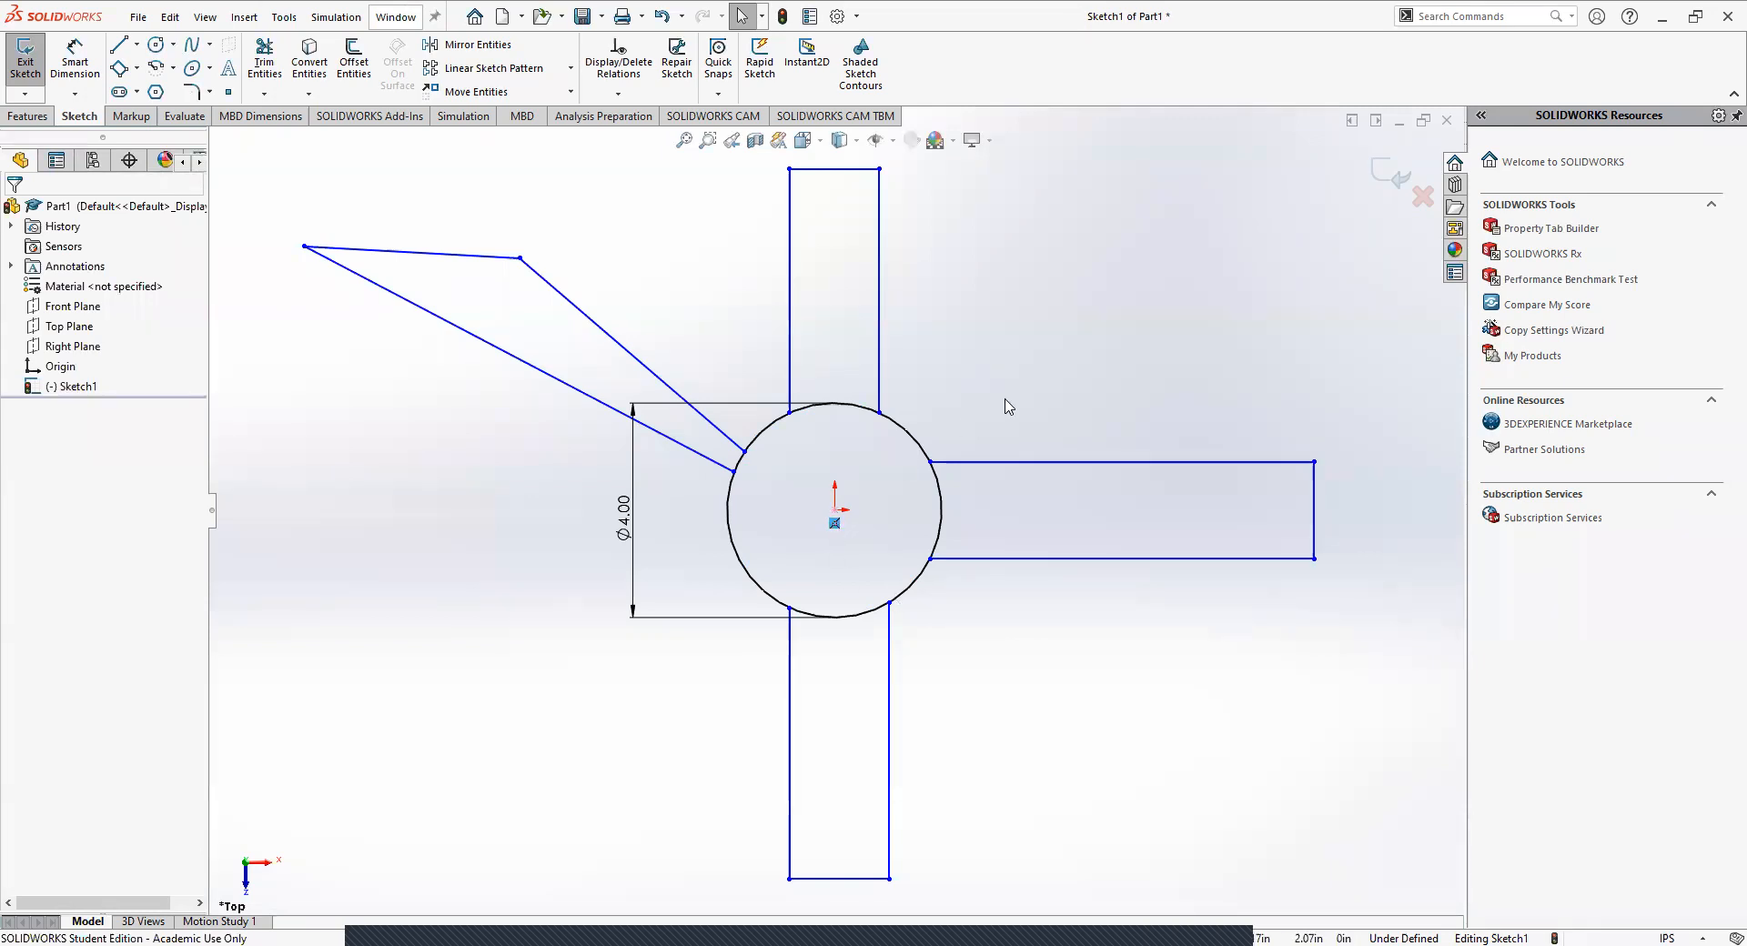
left_click(880, 339)
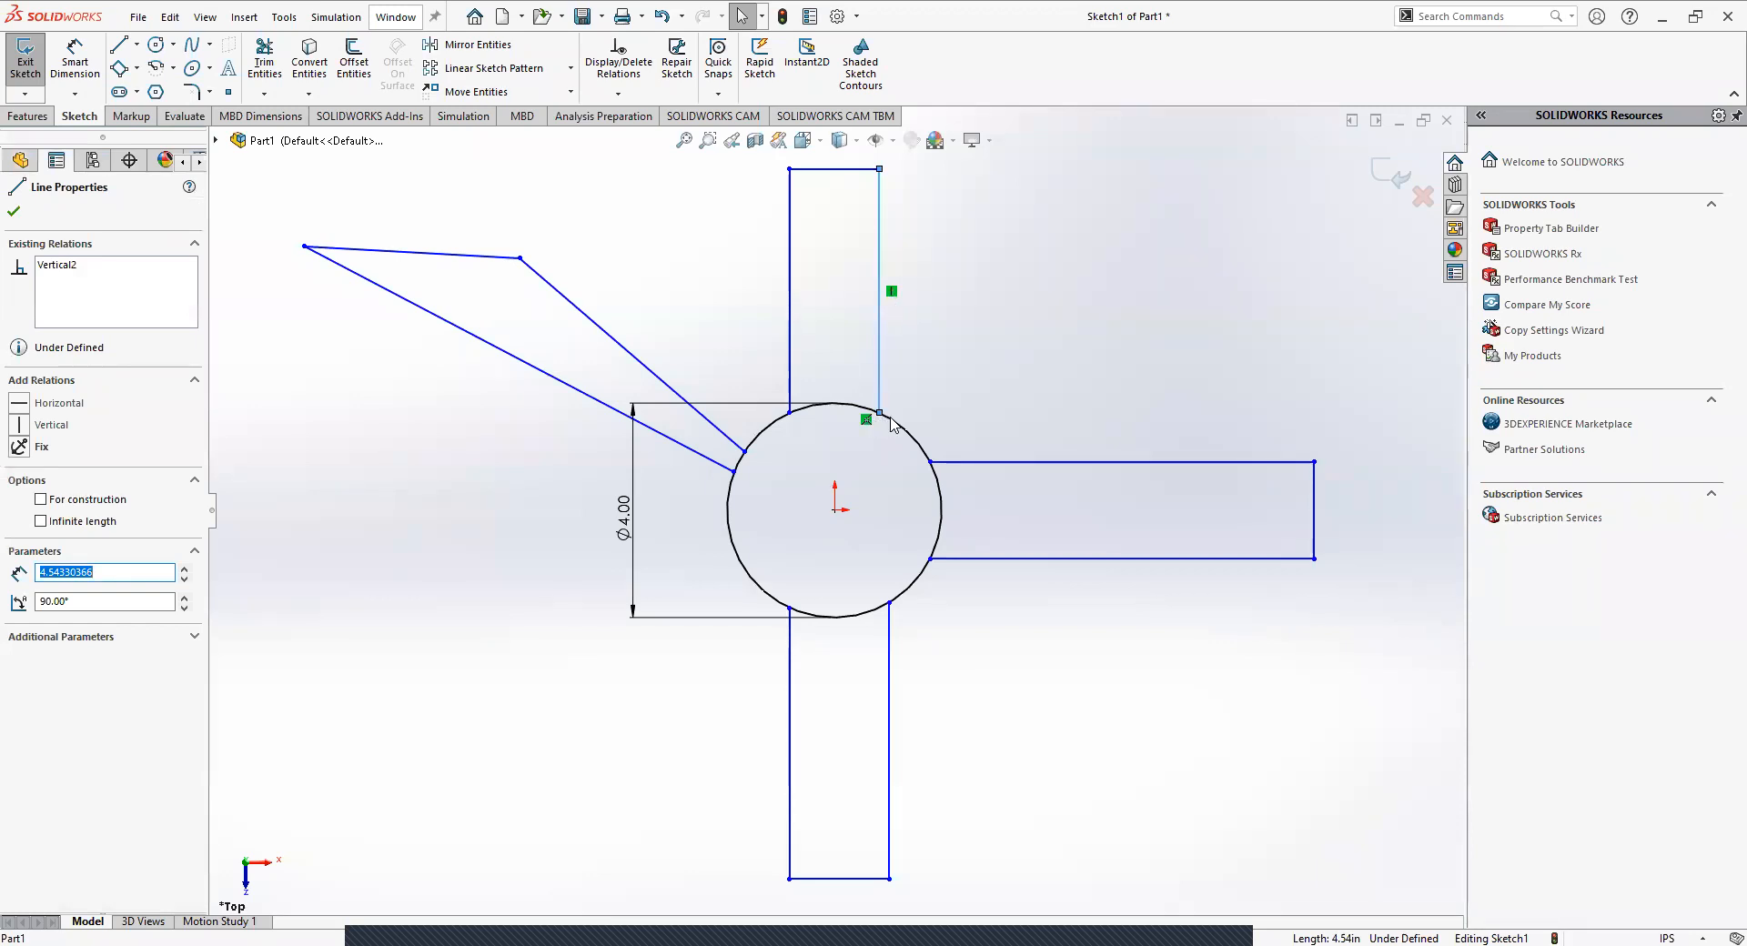
left_click(891, 292)
Reposition the upper arm's right edge, sliding its lower endpoint along the circle to about 0.86 in right of the centre.
left_click(876, 265)
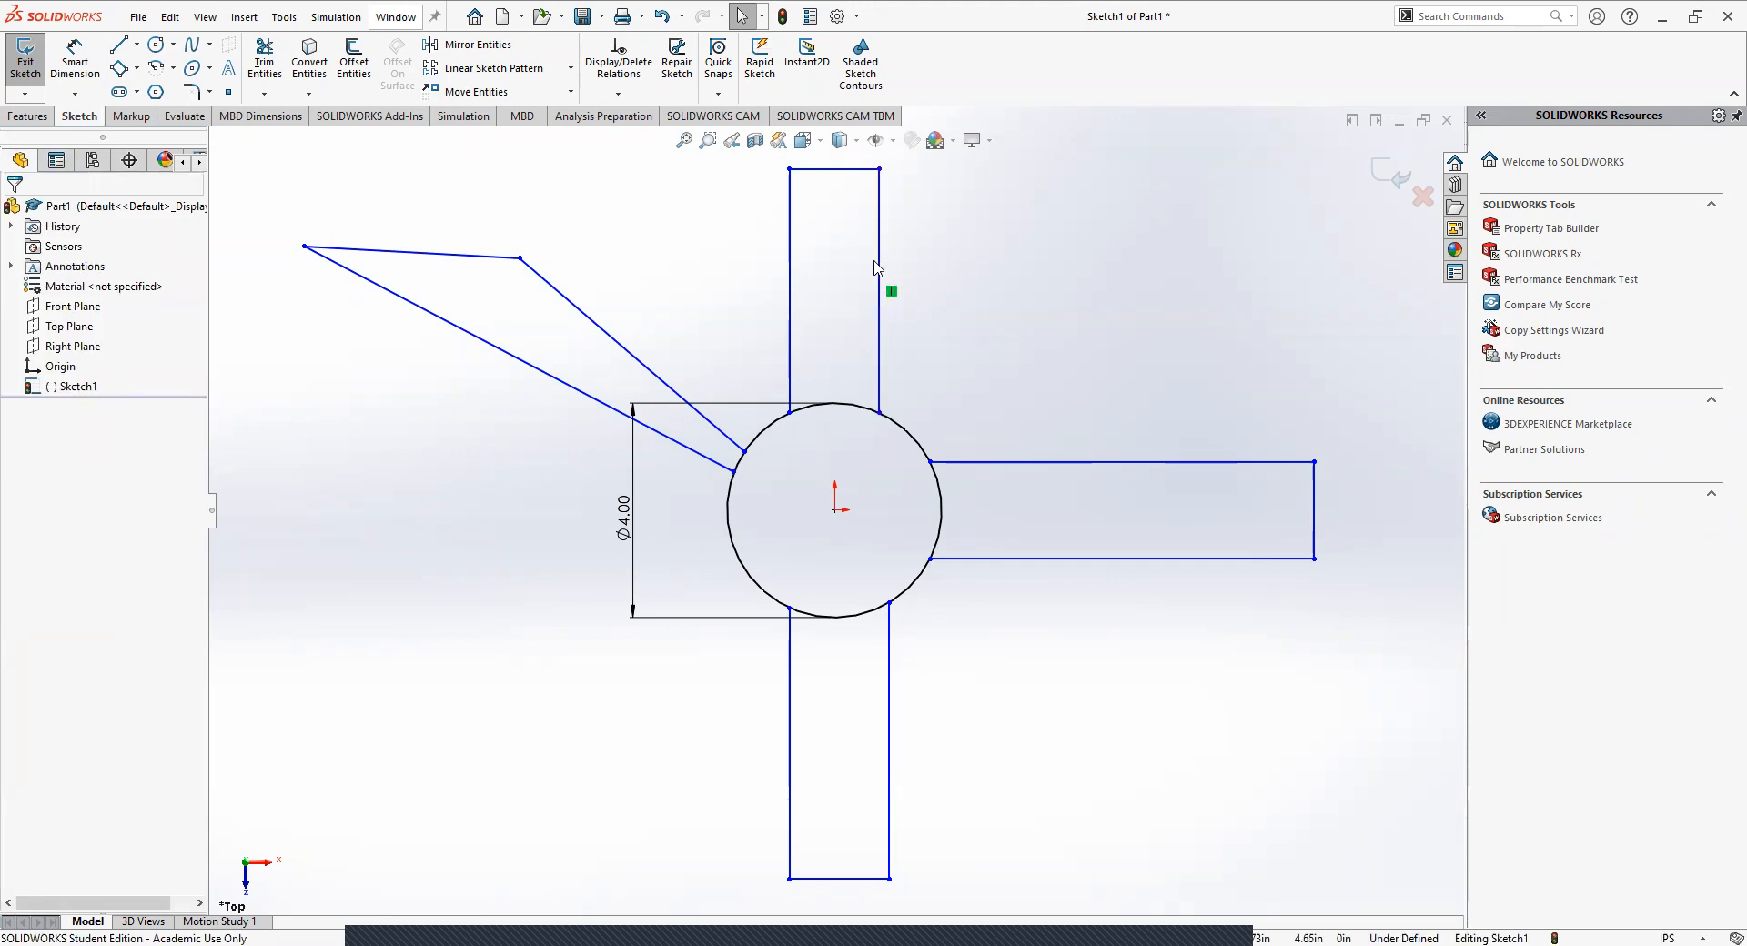
left_click(876, 267)
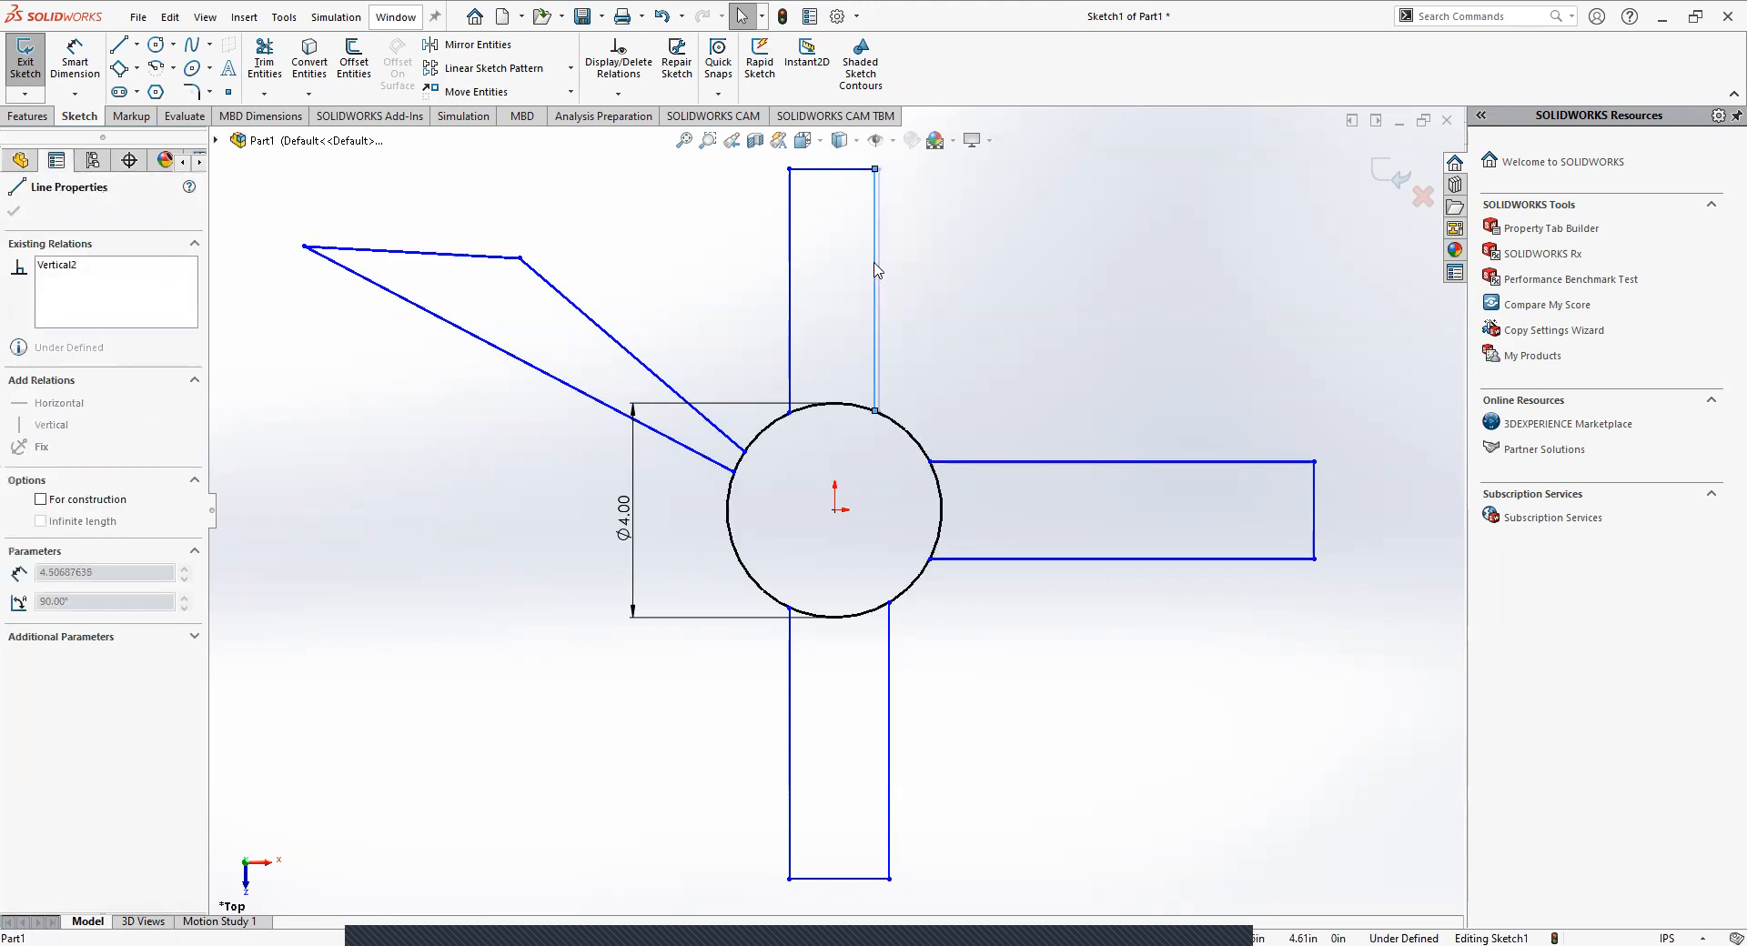
left_click(874, 410)
mouse_move(875, 411)
left_mouse_down()
mouse_move(882, 441)
mouse_move(900, 331)
mouse_move(896, 387)
left_mouse_up()
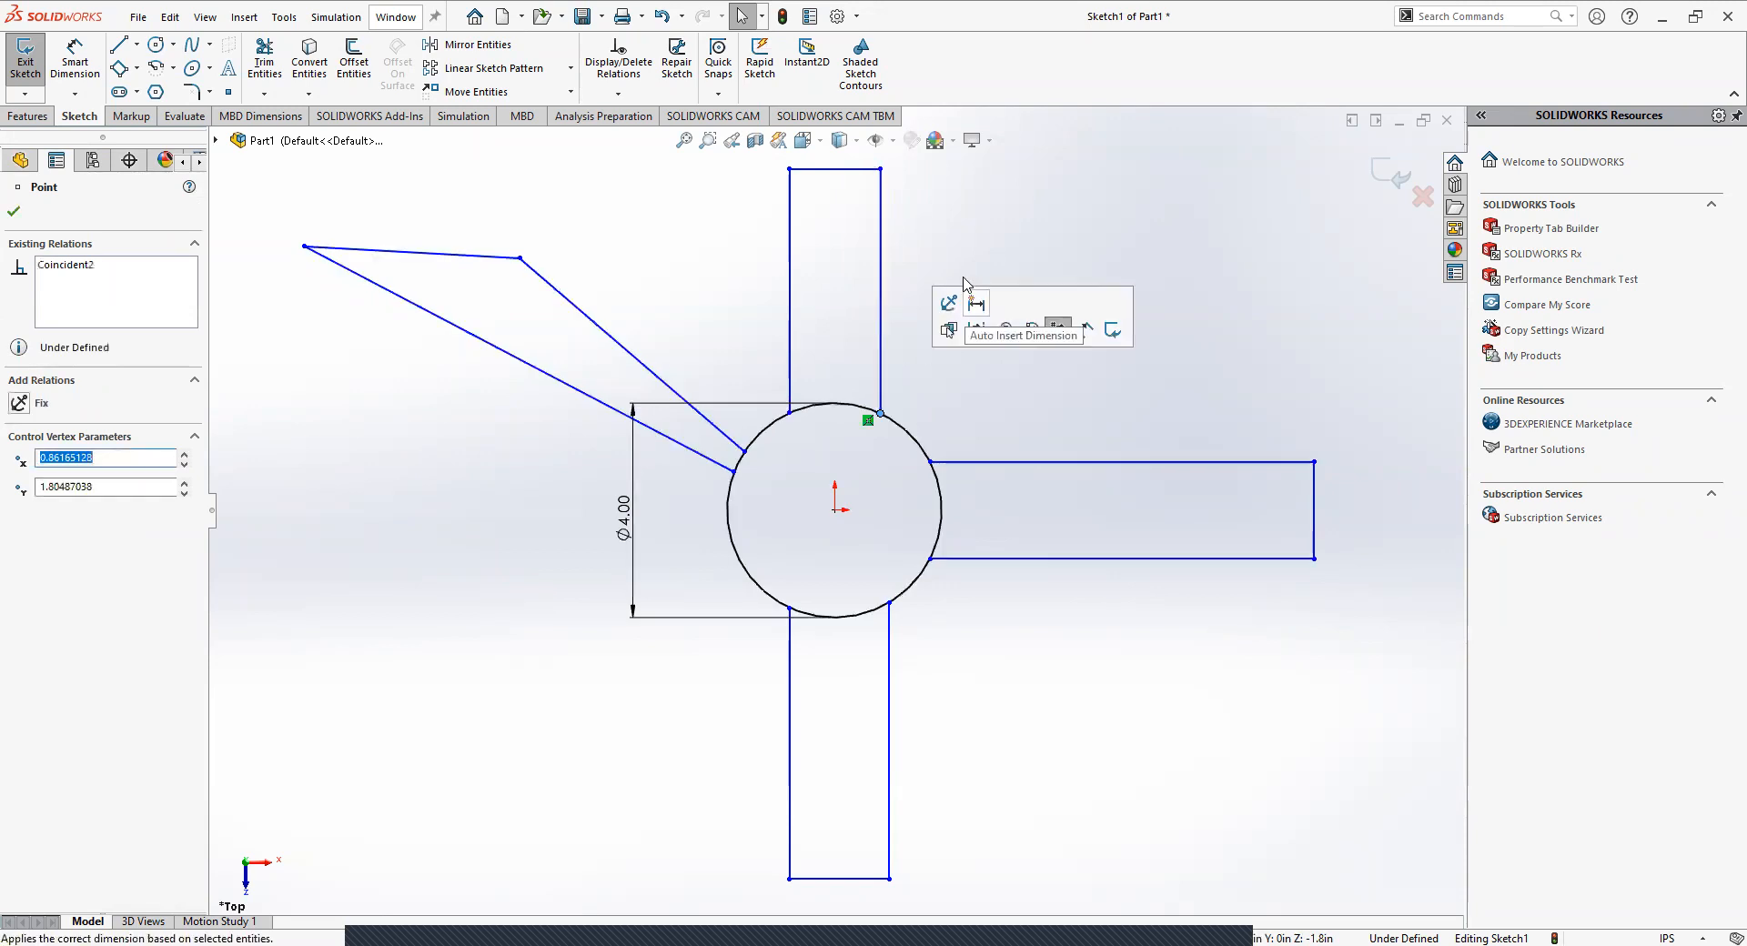
Dimension the length of the upper arm's right edge, and delete that dimension again.
left_click(975, 303)
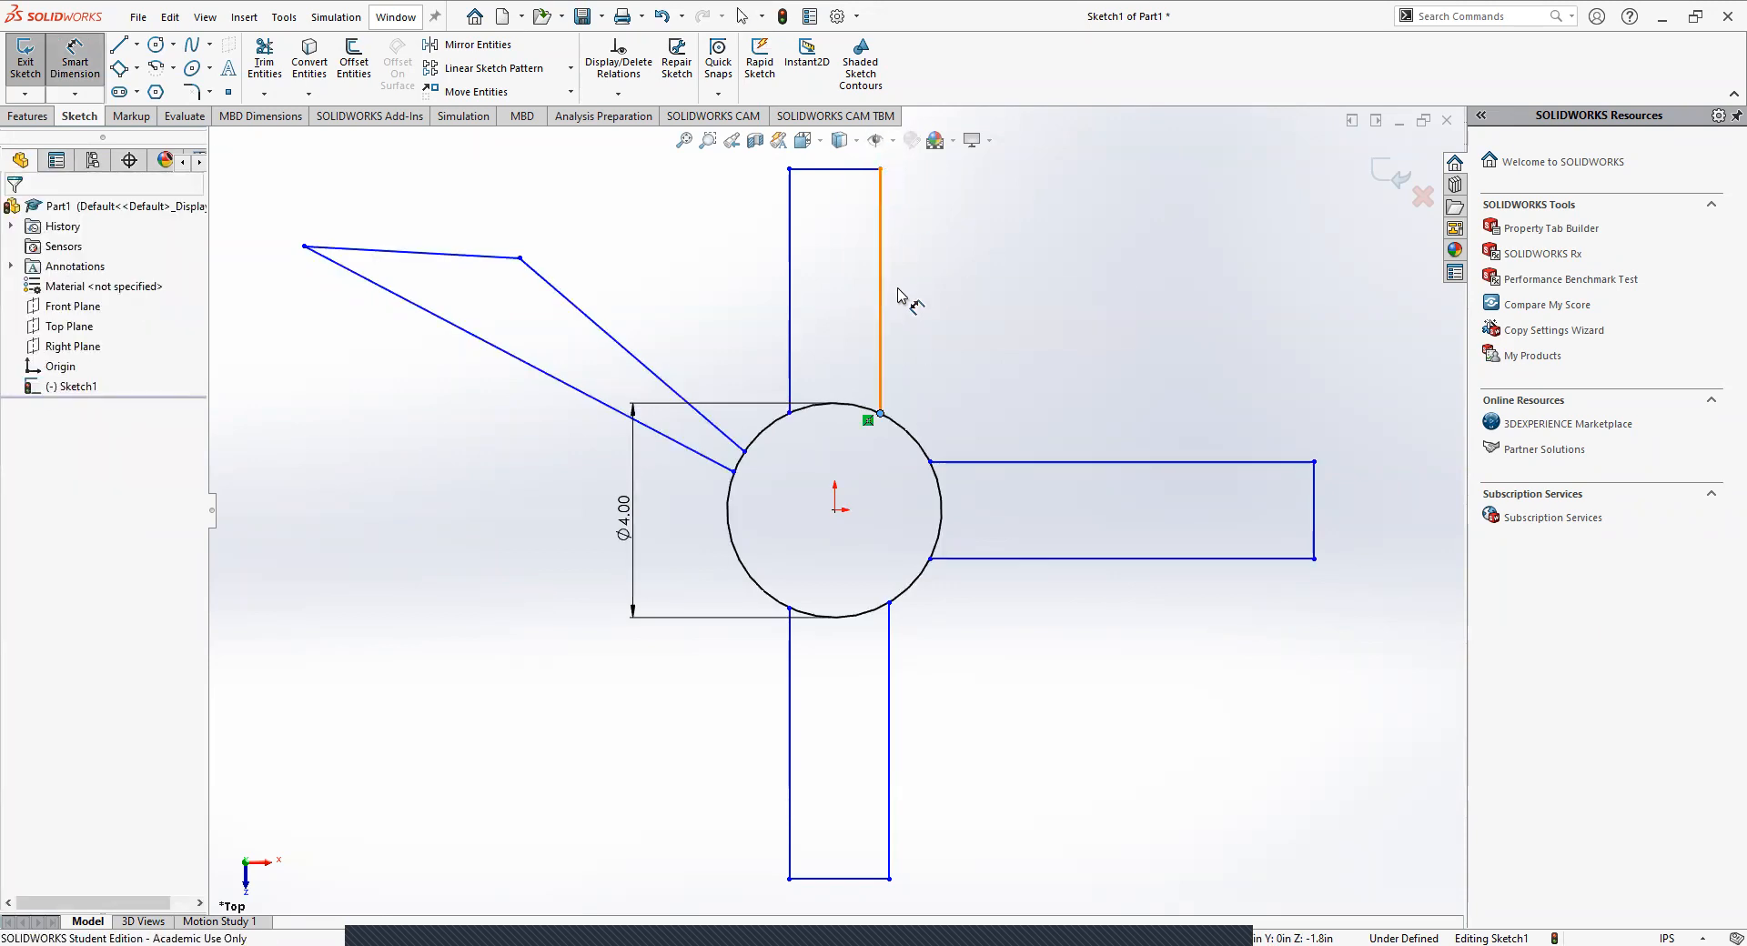
left_click(883, 265)
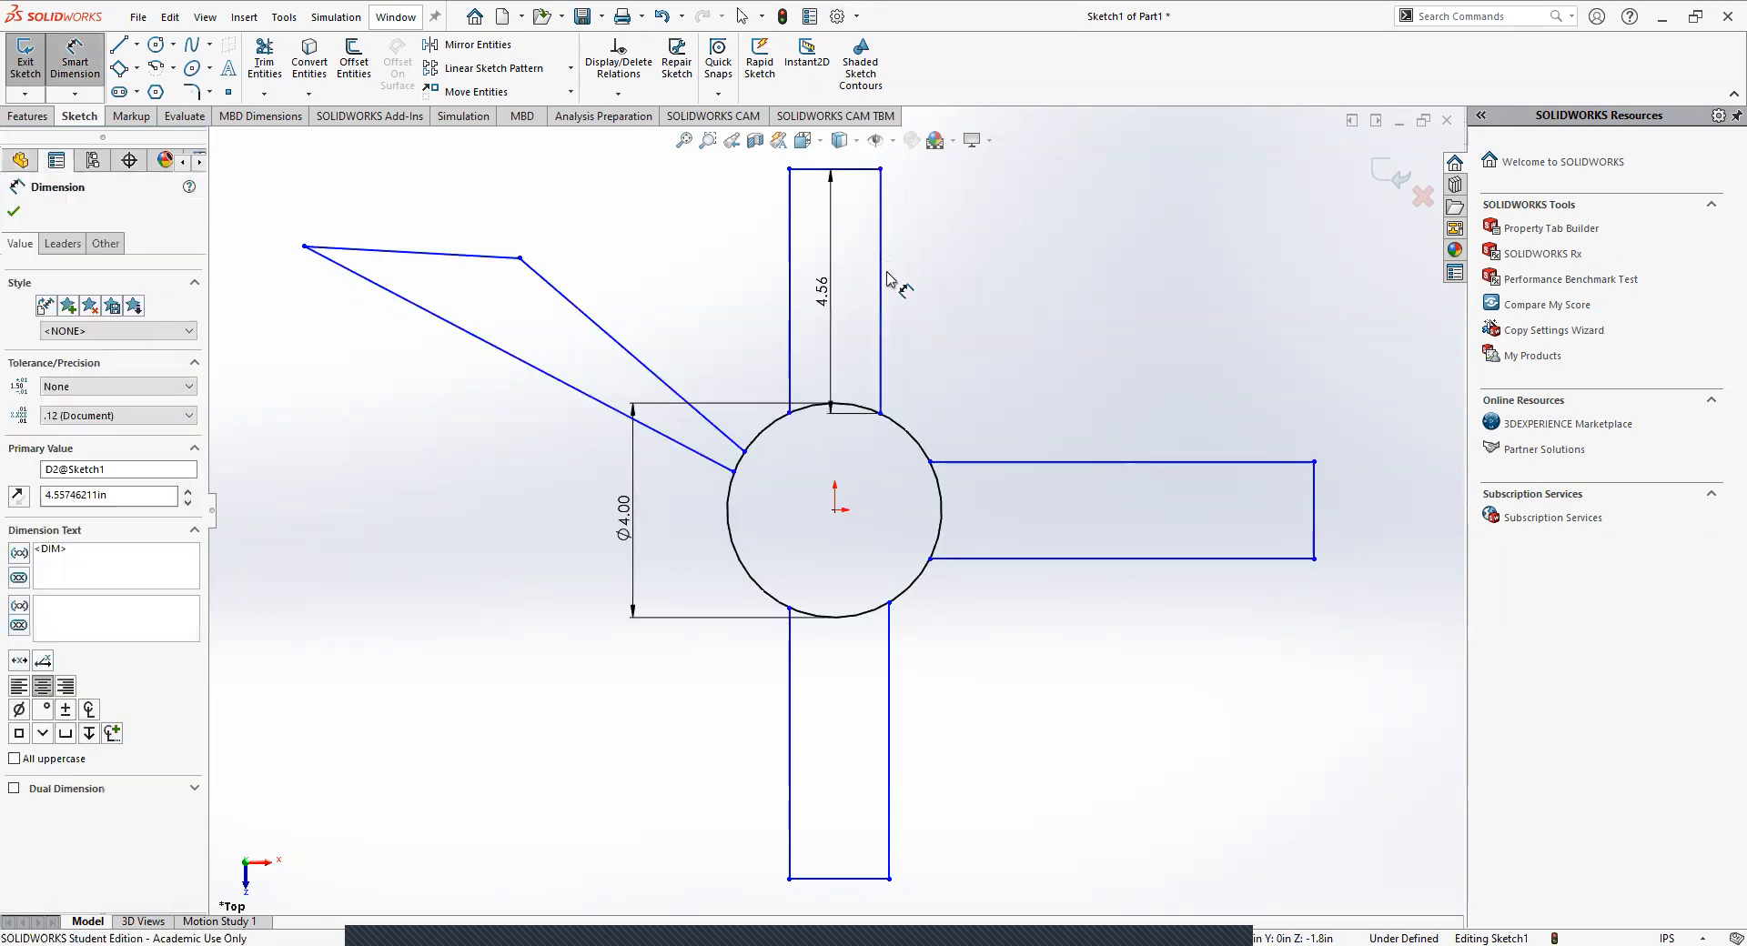
key("Return")
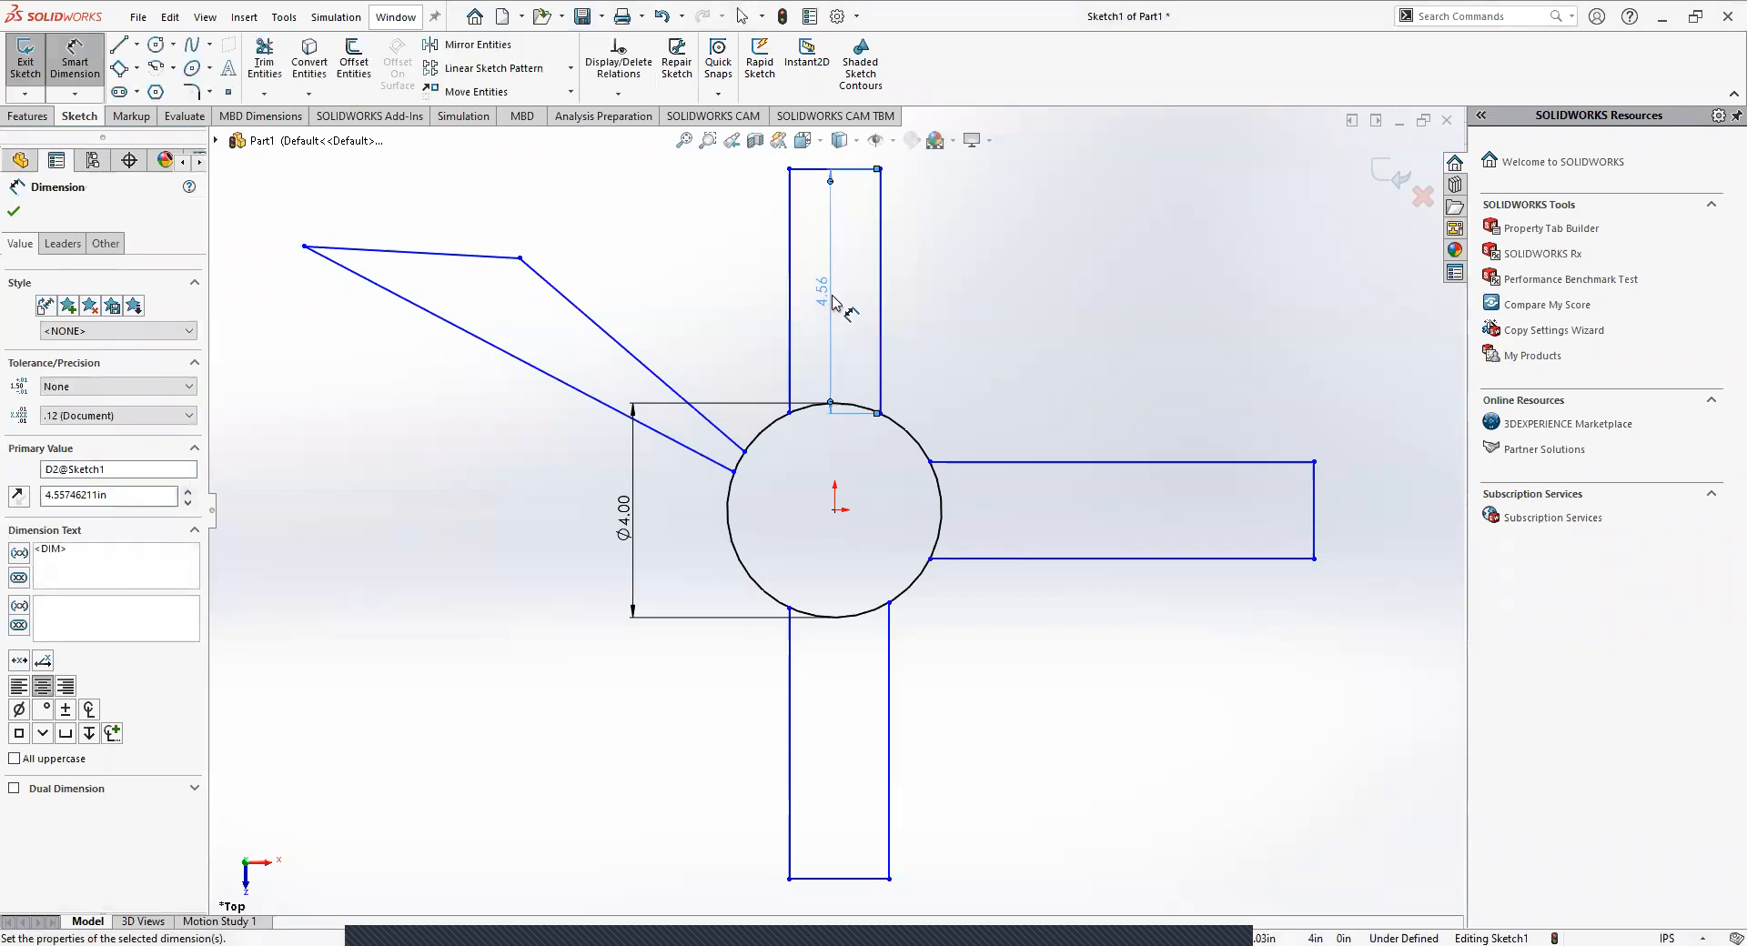
key("Delete")
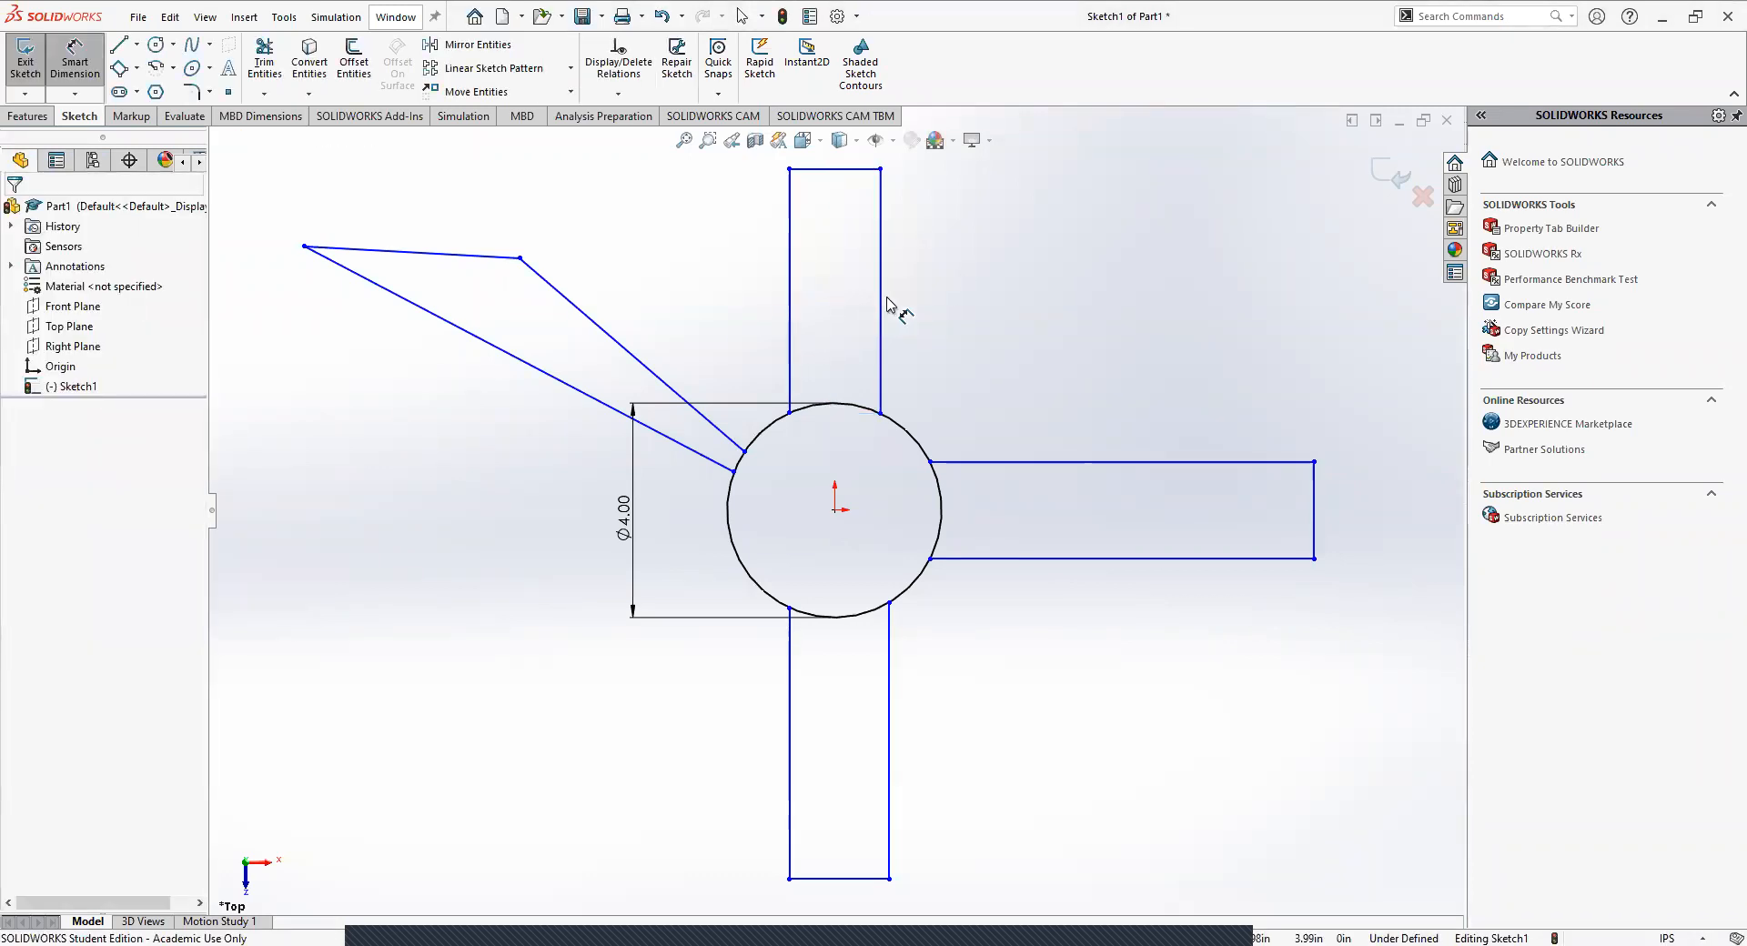
key("Escape")
left_click(882, 302)
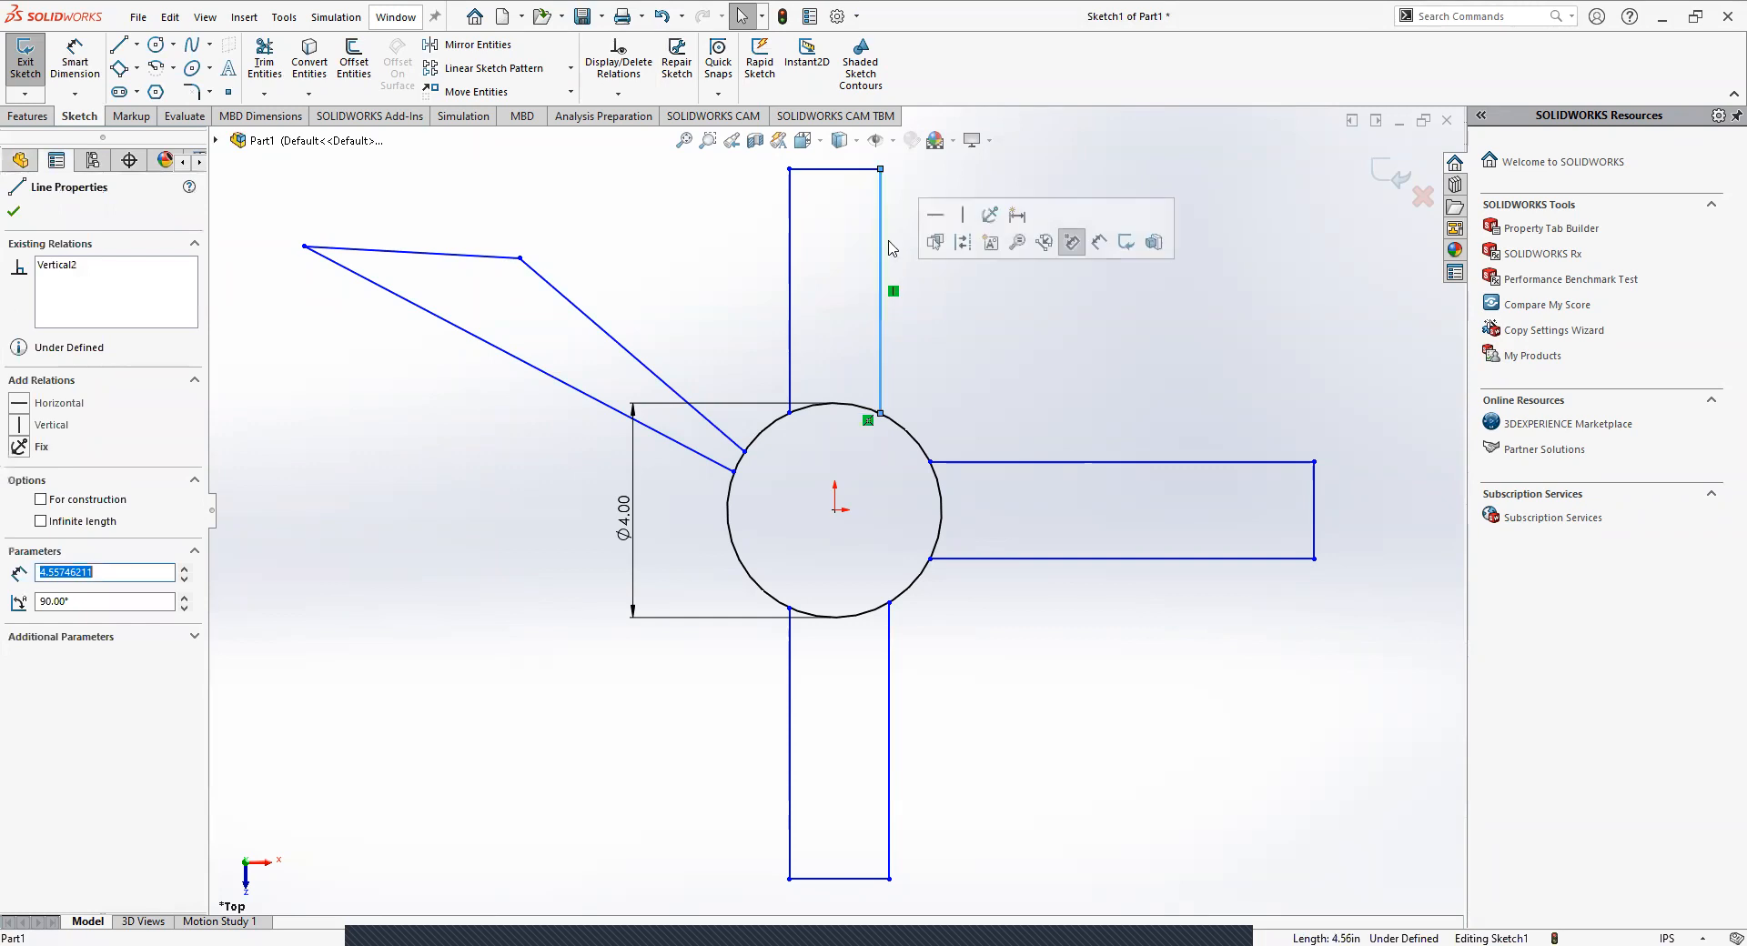
left_click(946, 350)
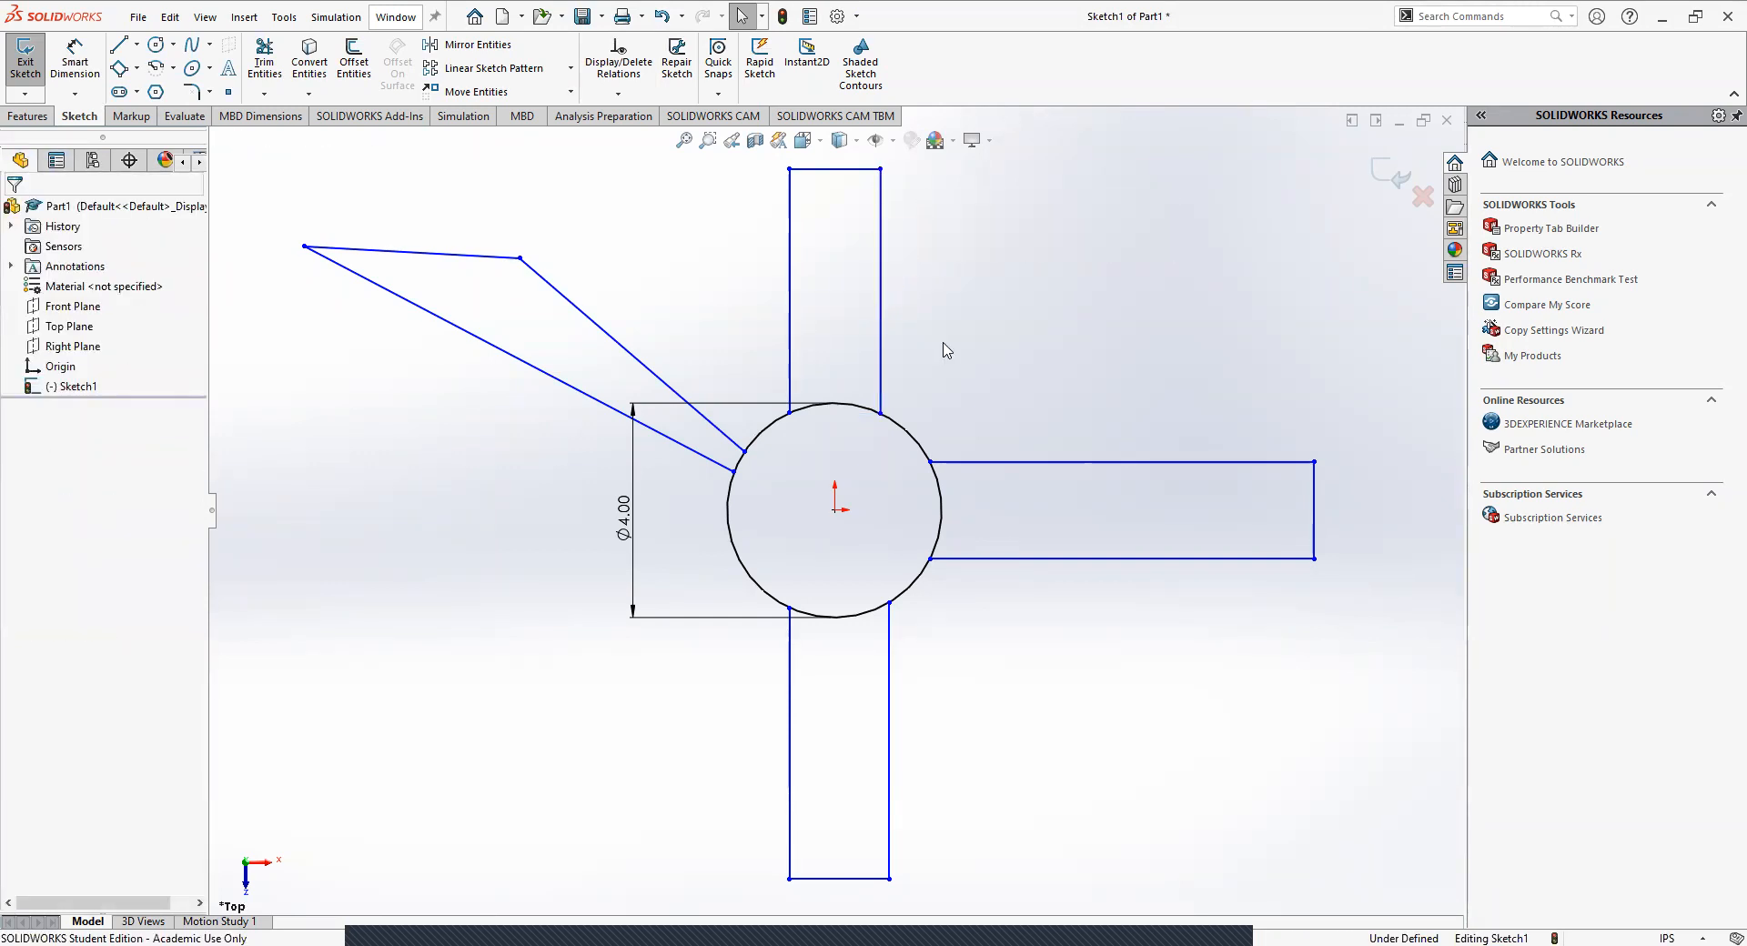
Sketch a horizontal line about 8.55 in long leftward from the circle's left quadrant point, check its relations and delete it.
left_click(120, 44)
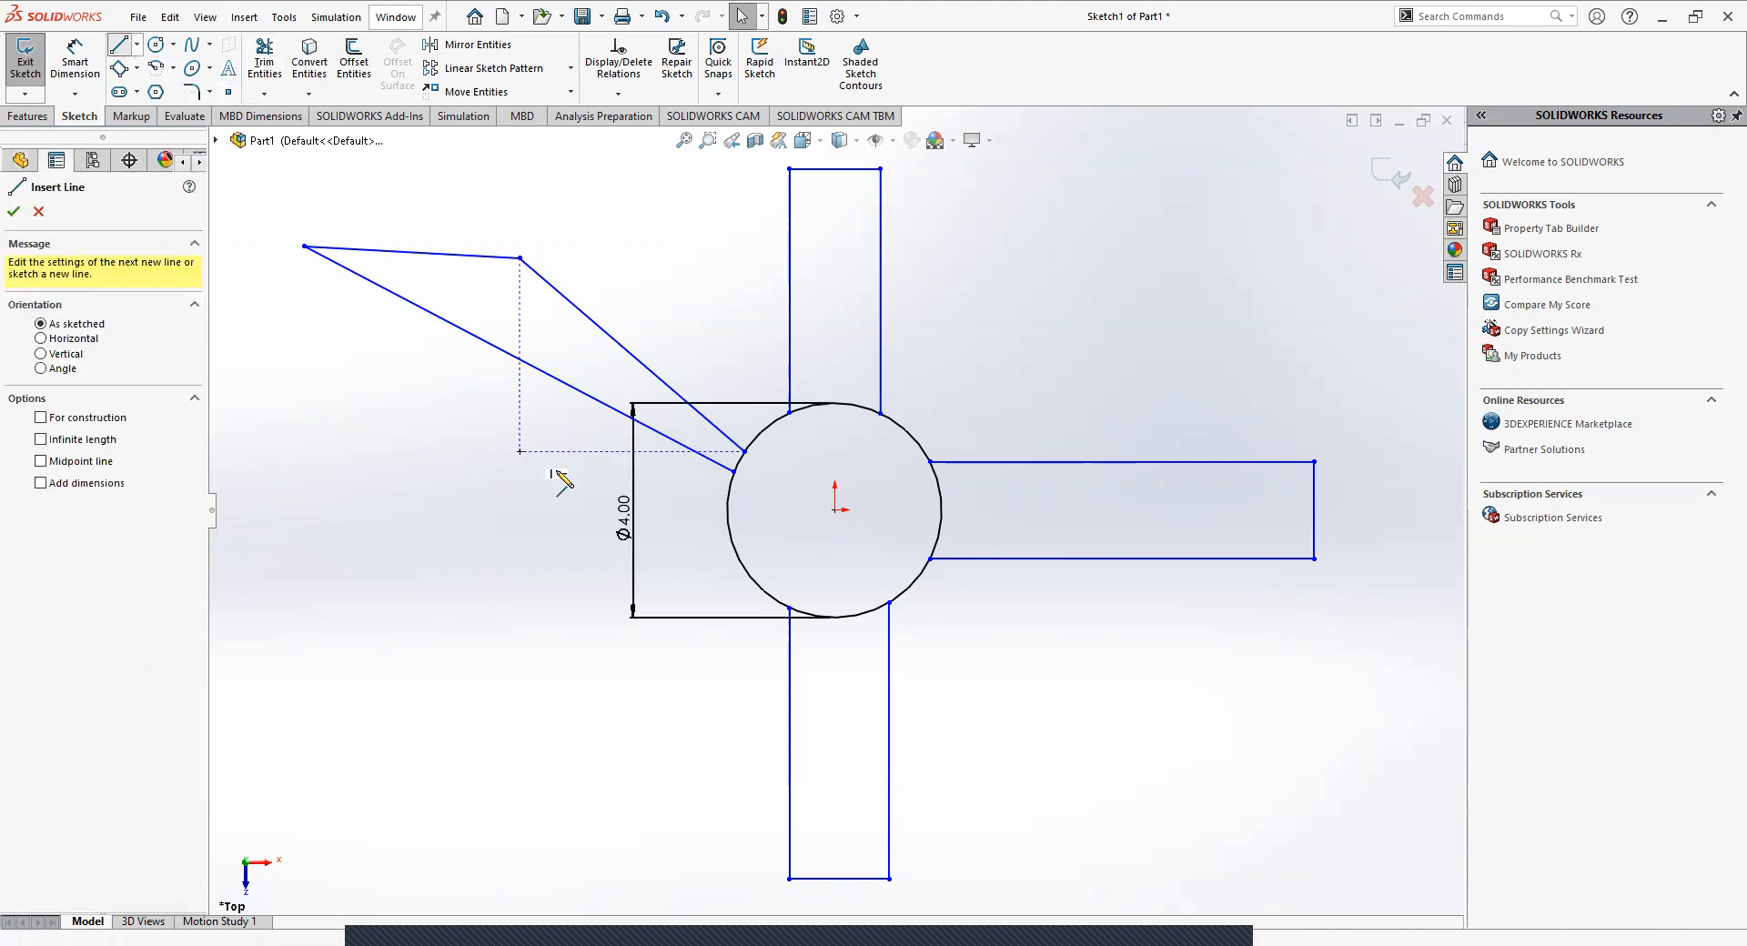
left_click(727, 510)
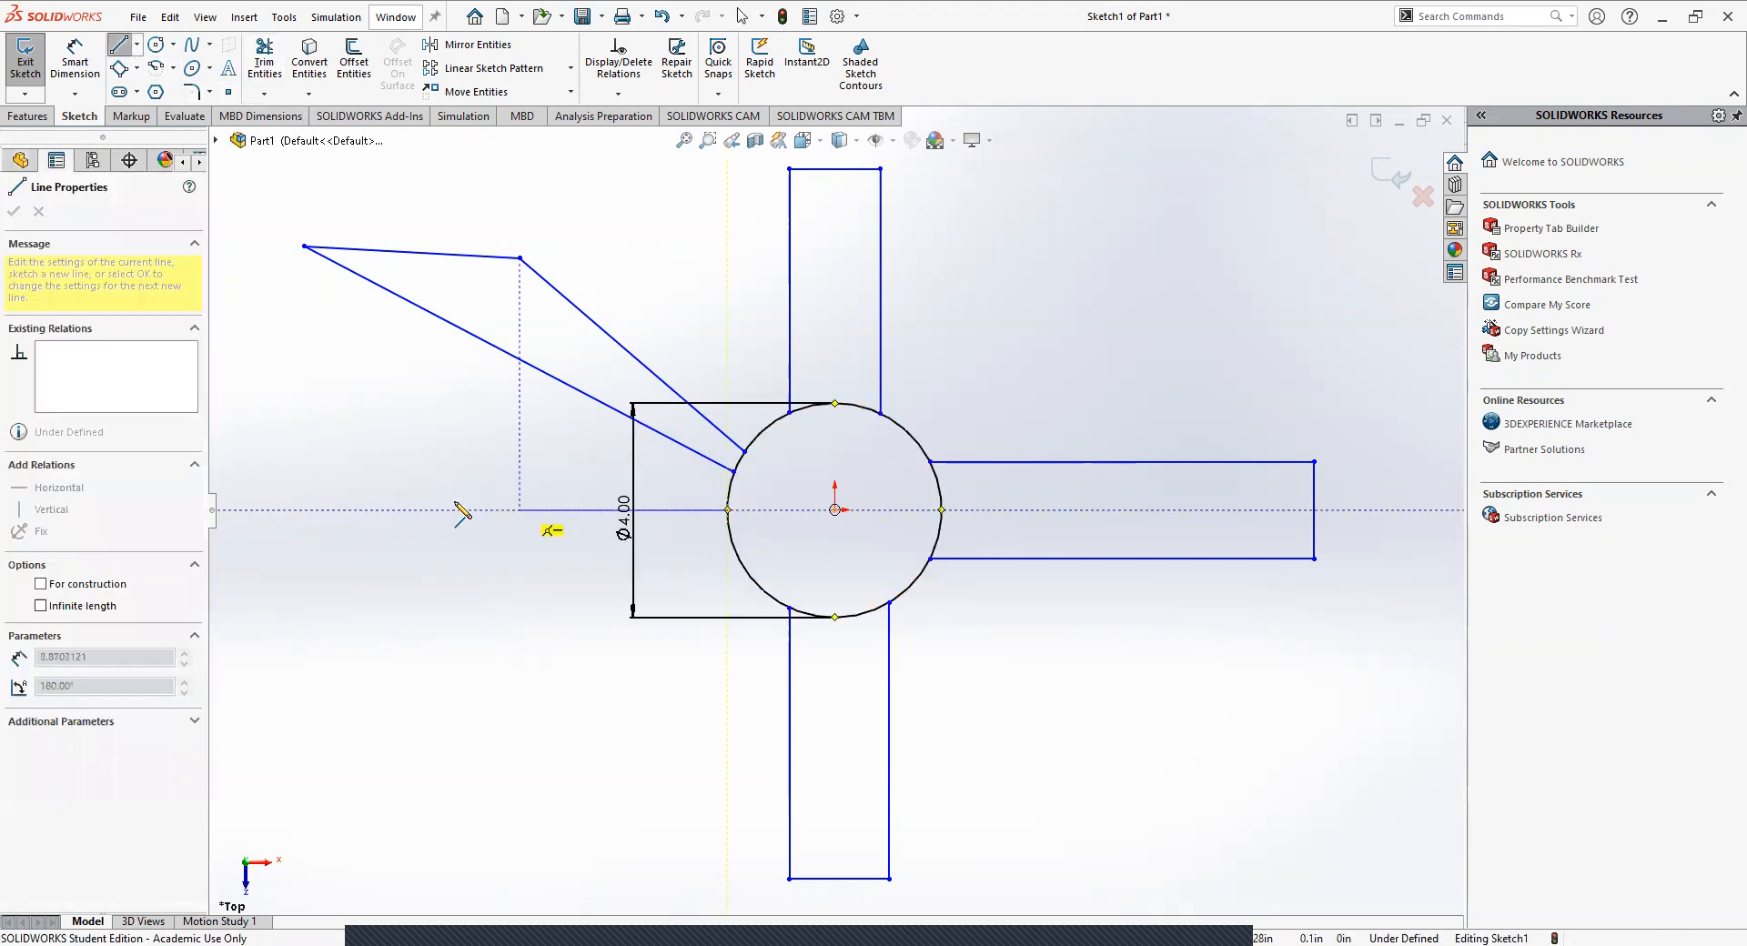
left_click(269, 510)
key("Escape")
key("Escape")
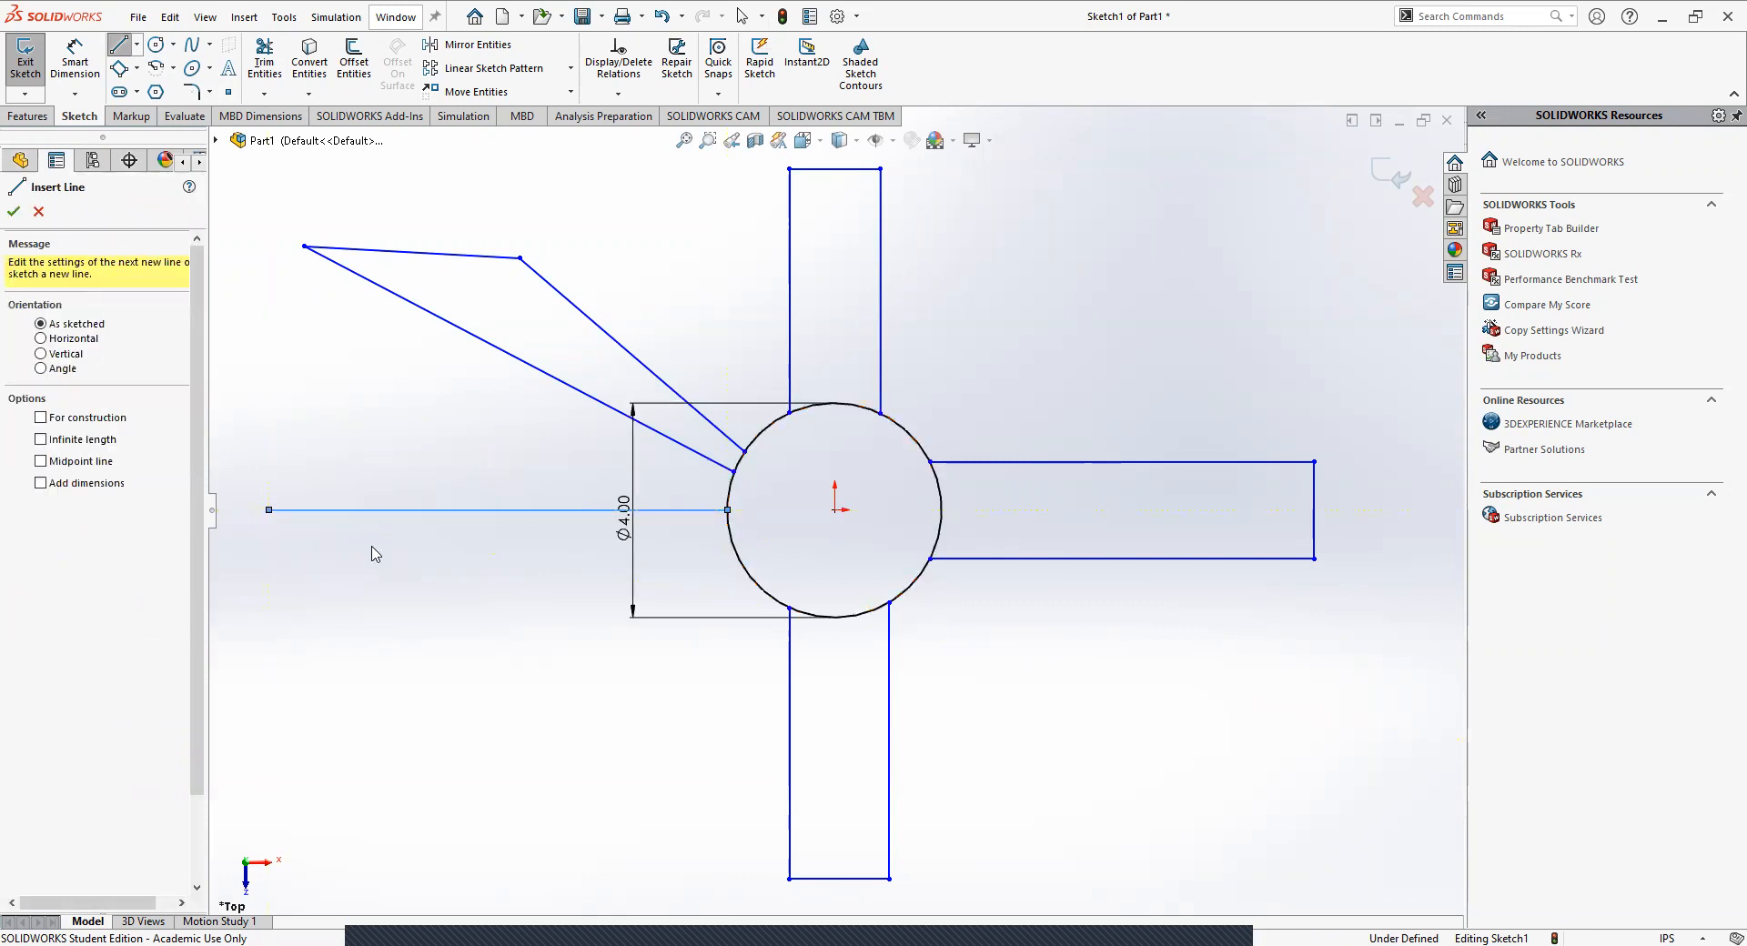
left_click(386, 510)
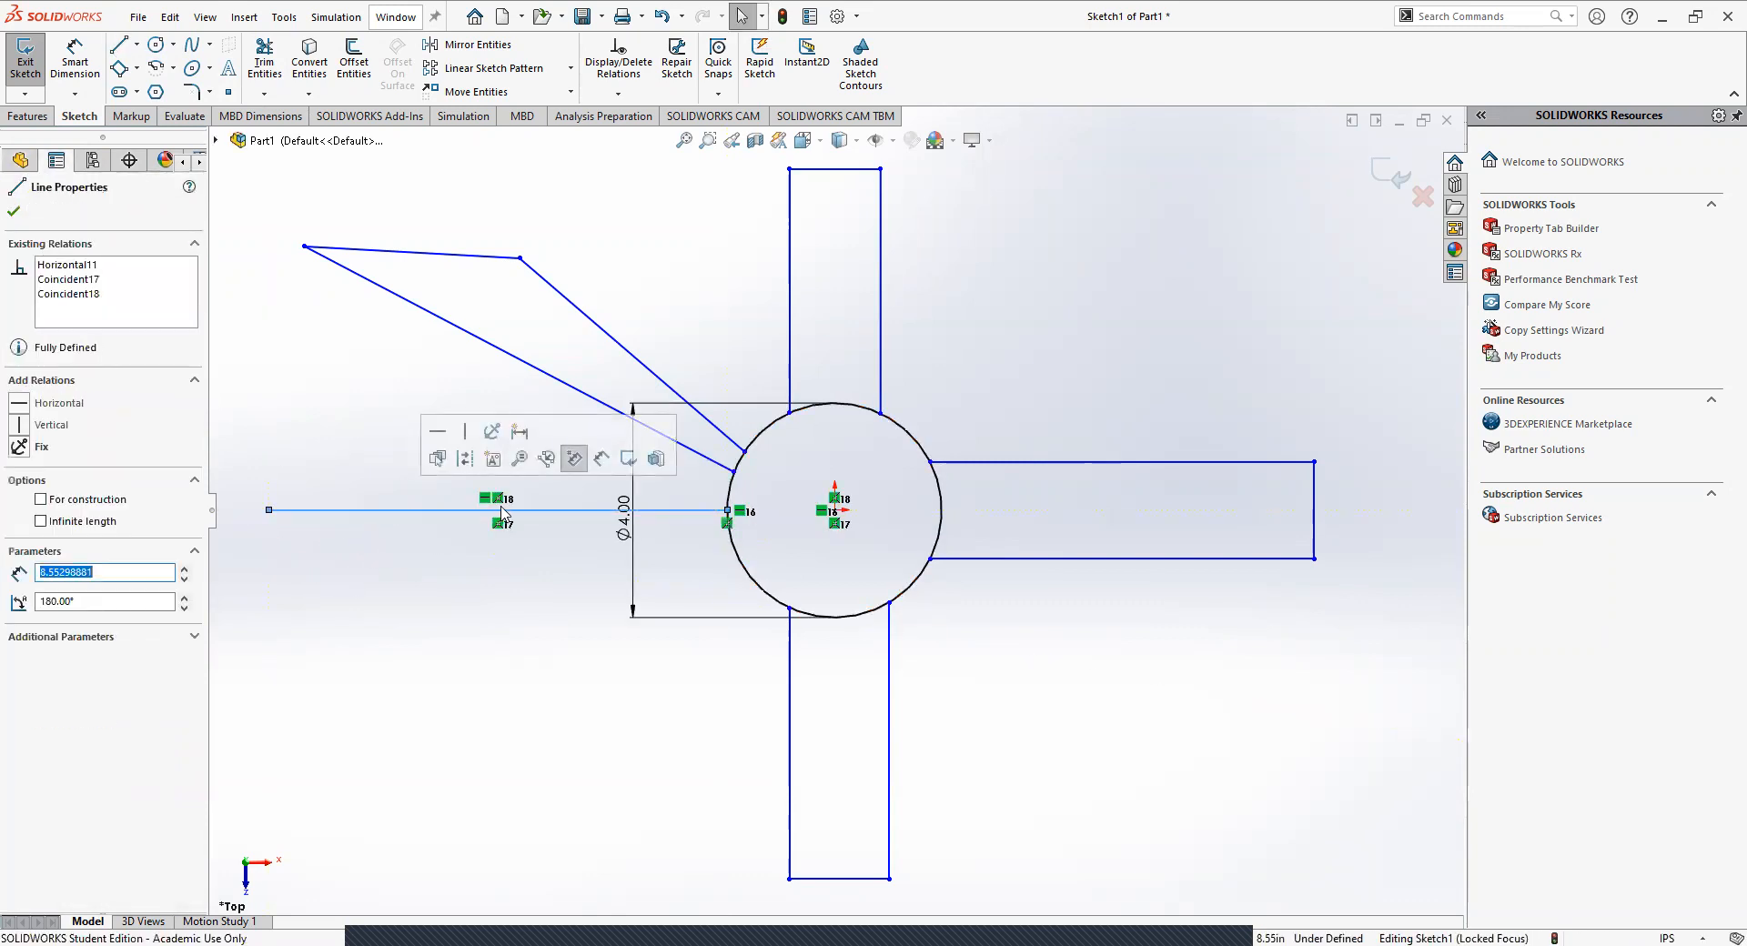
left_click(497, 539)
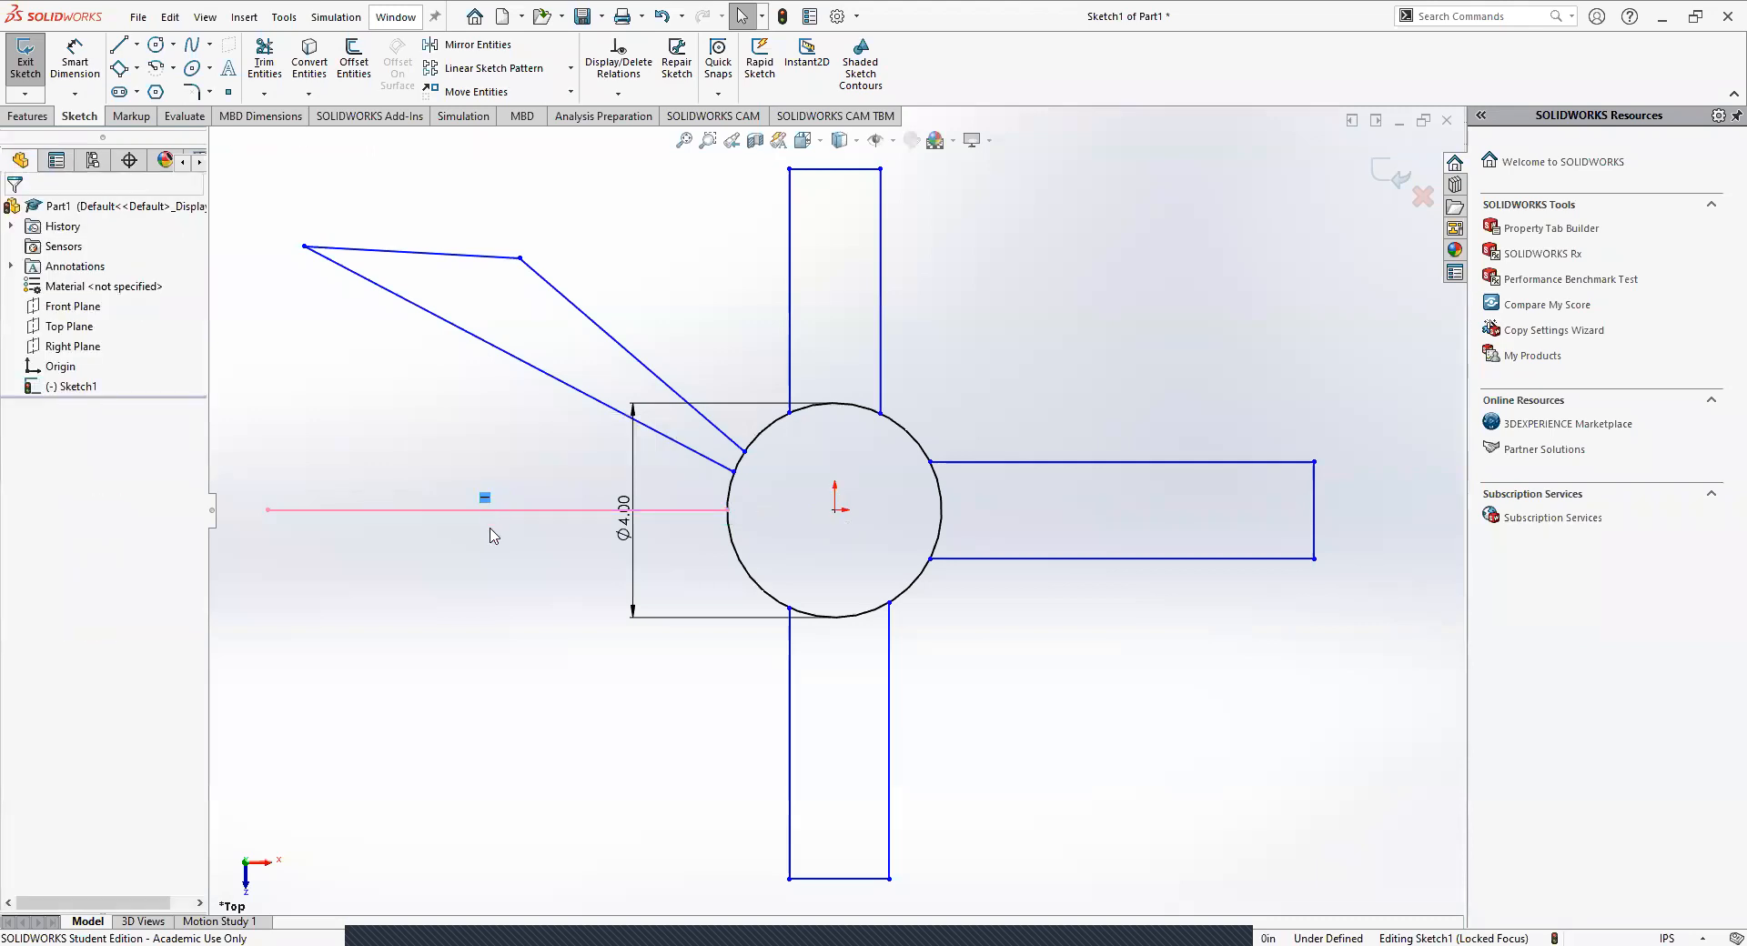
left_click(483, 512)
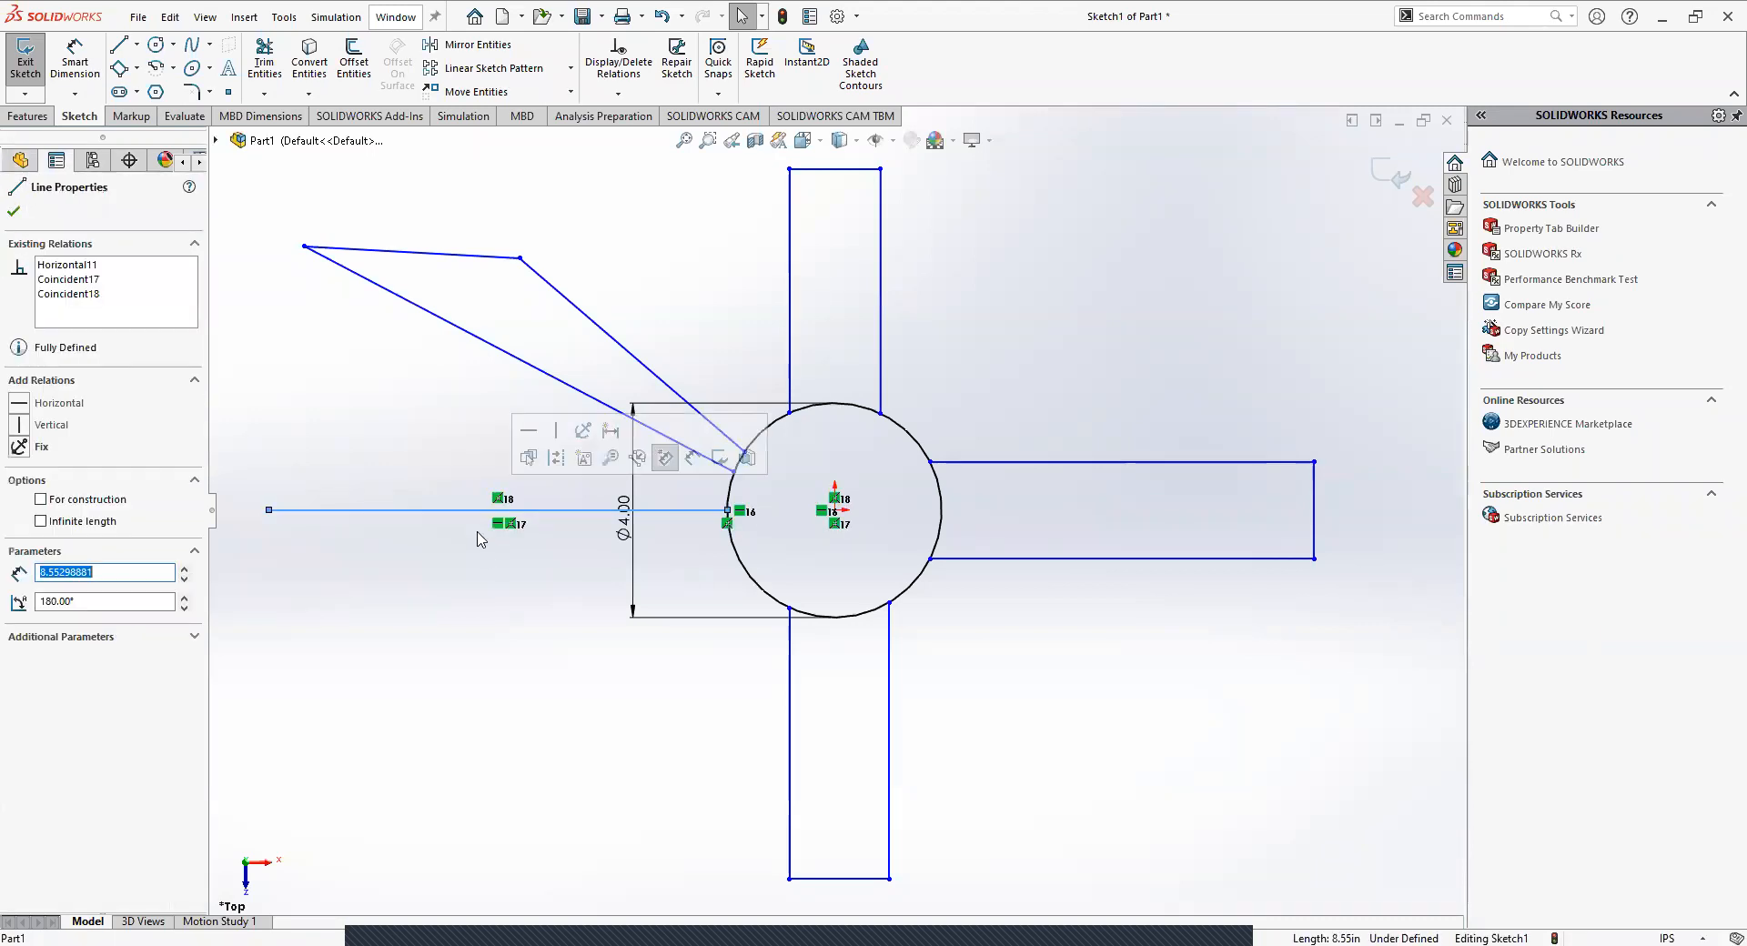
key("Delete")
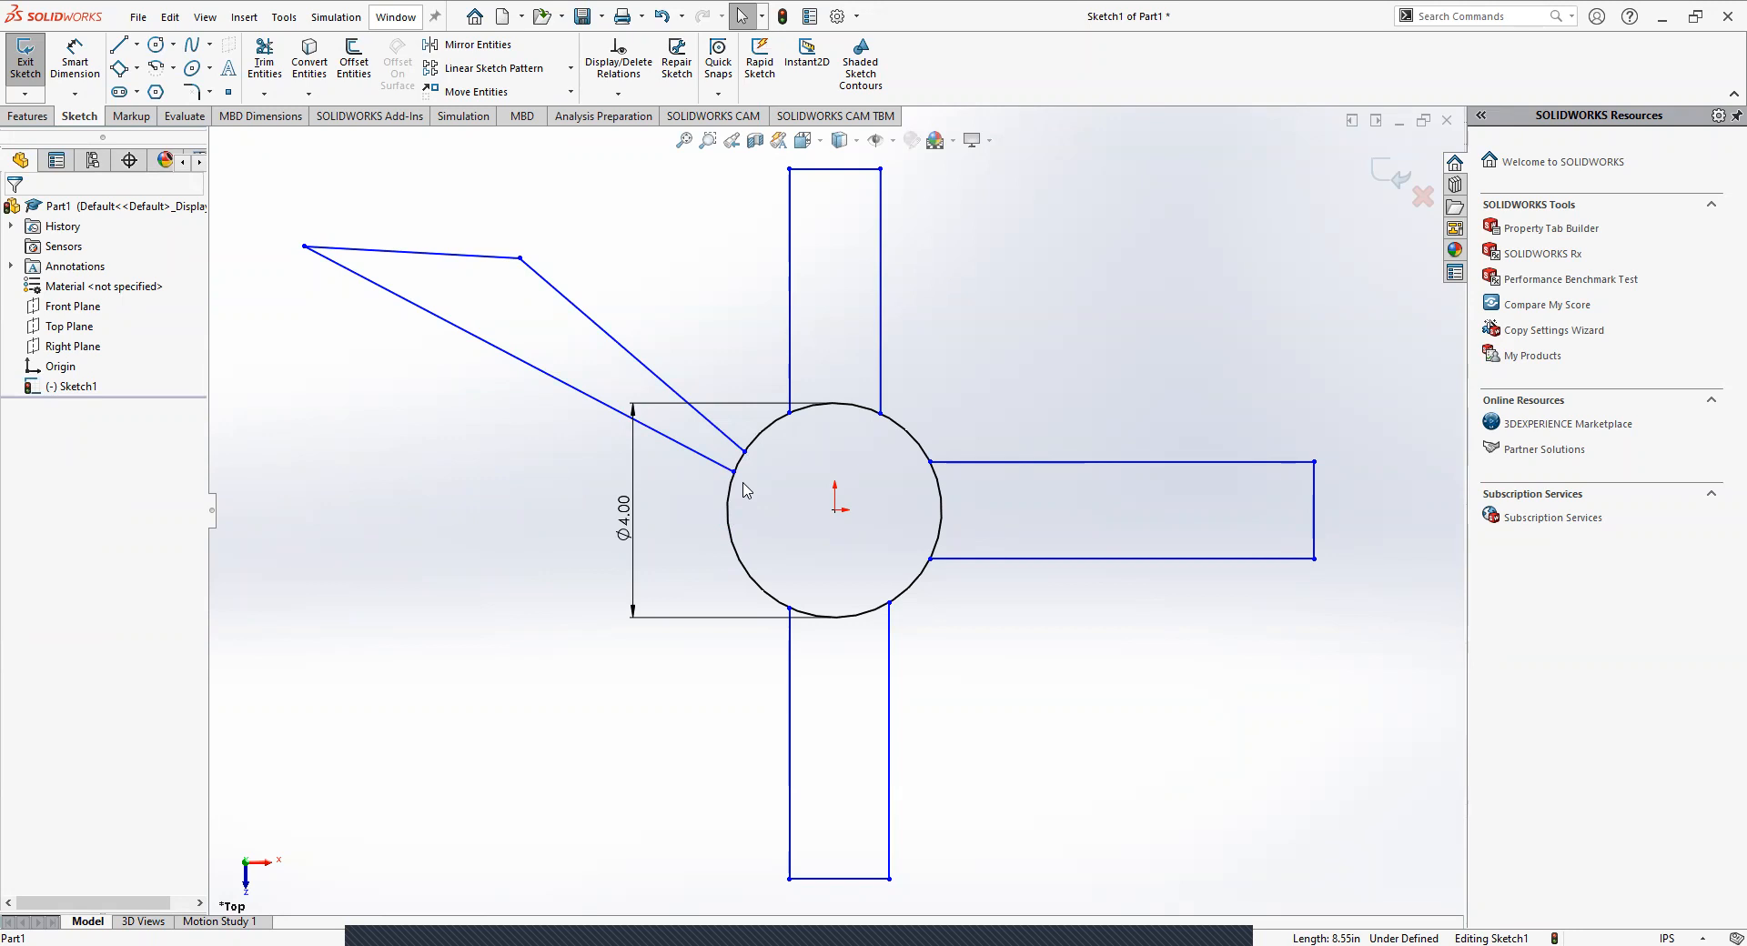
Shorten the upper arm by moving its outer end edge slightly down toward the circle.
left_click_drag(808, 170, 811, 205)
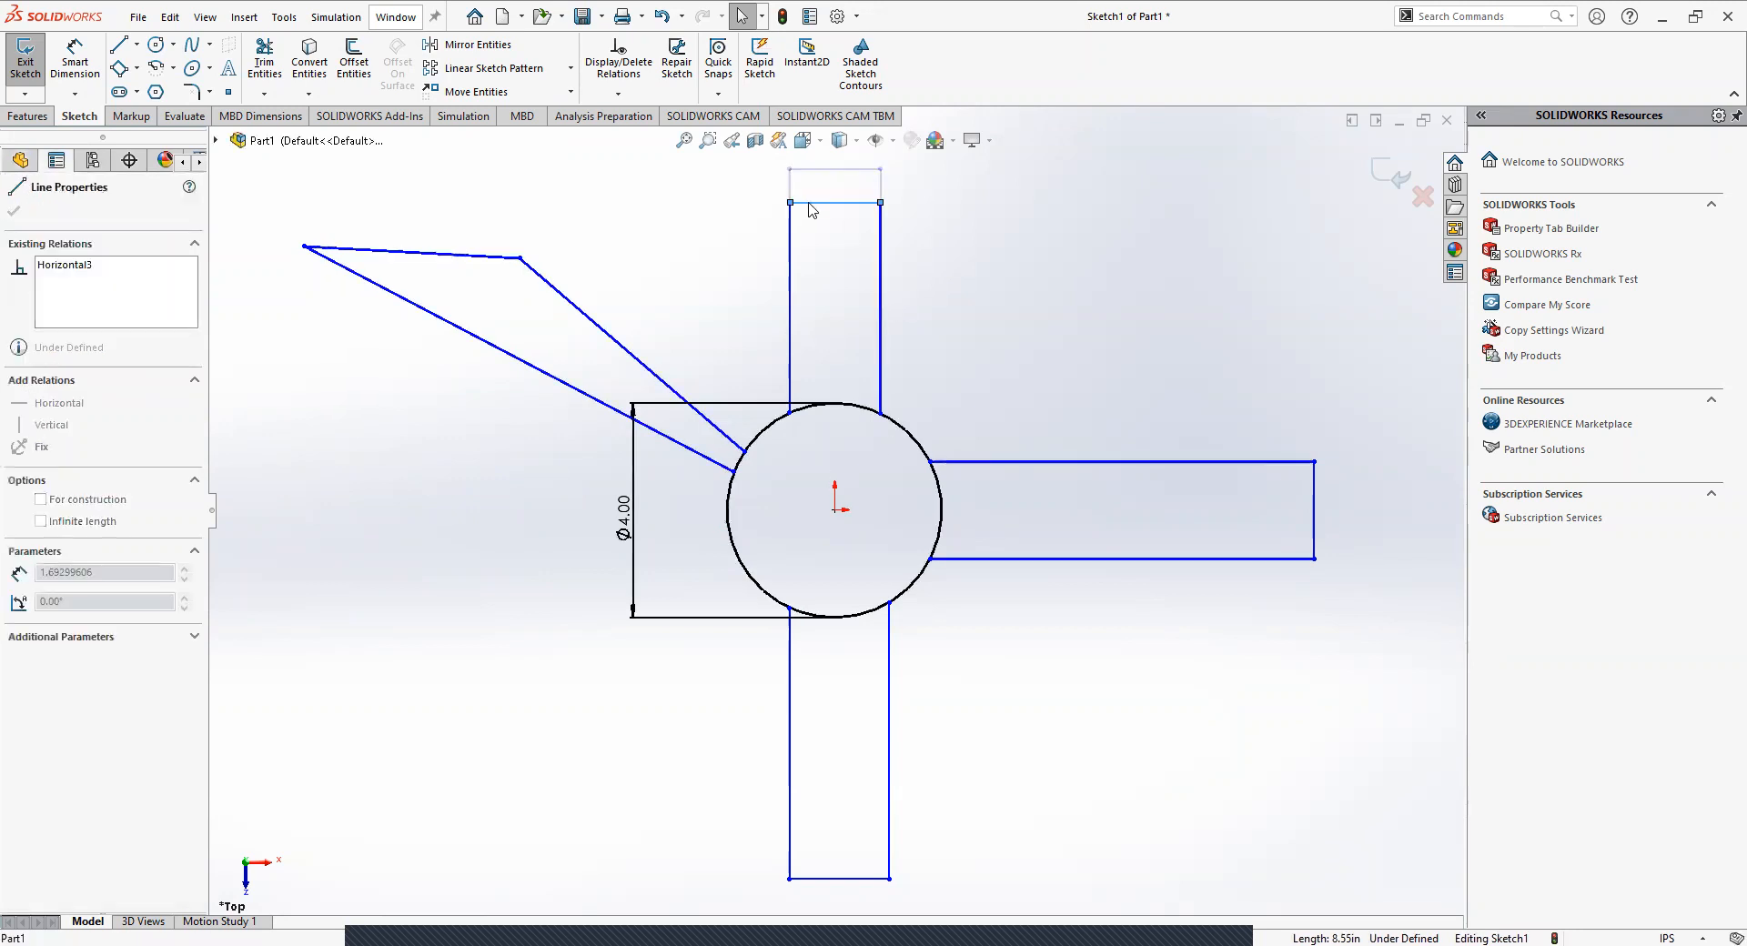
left_click(946, 277)
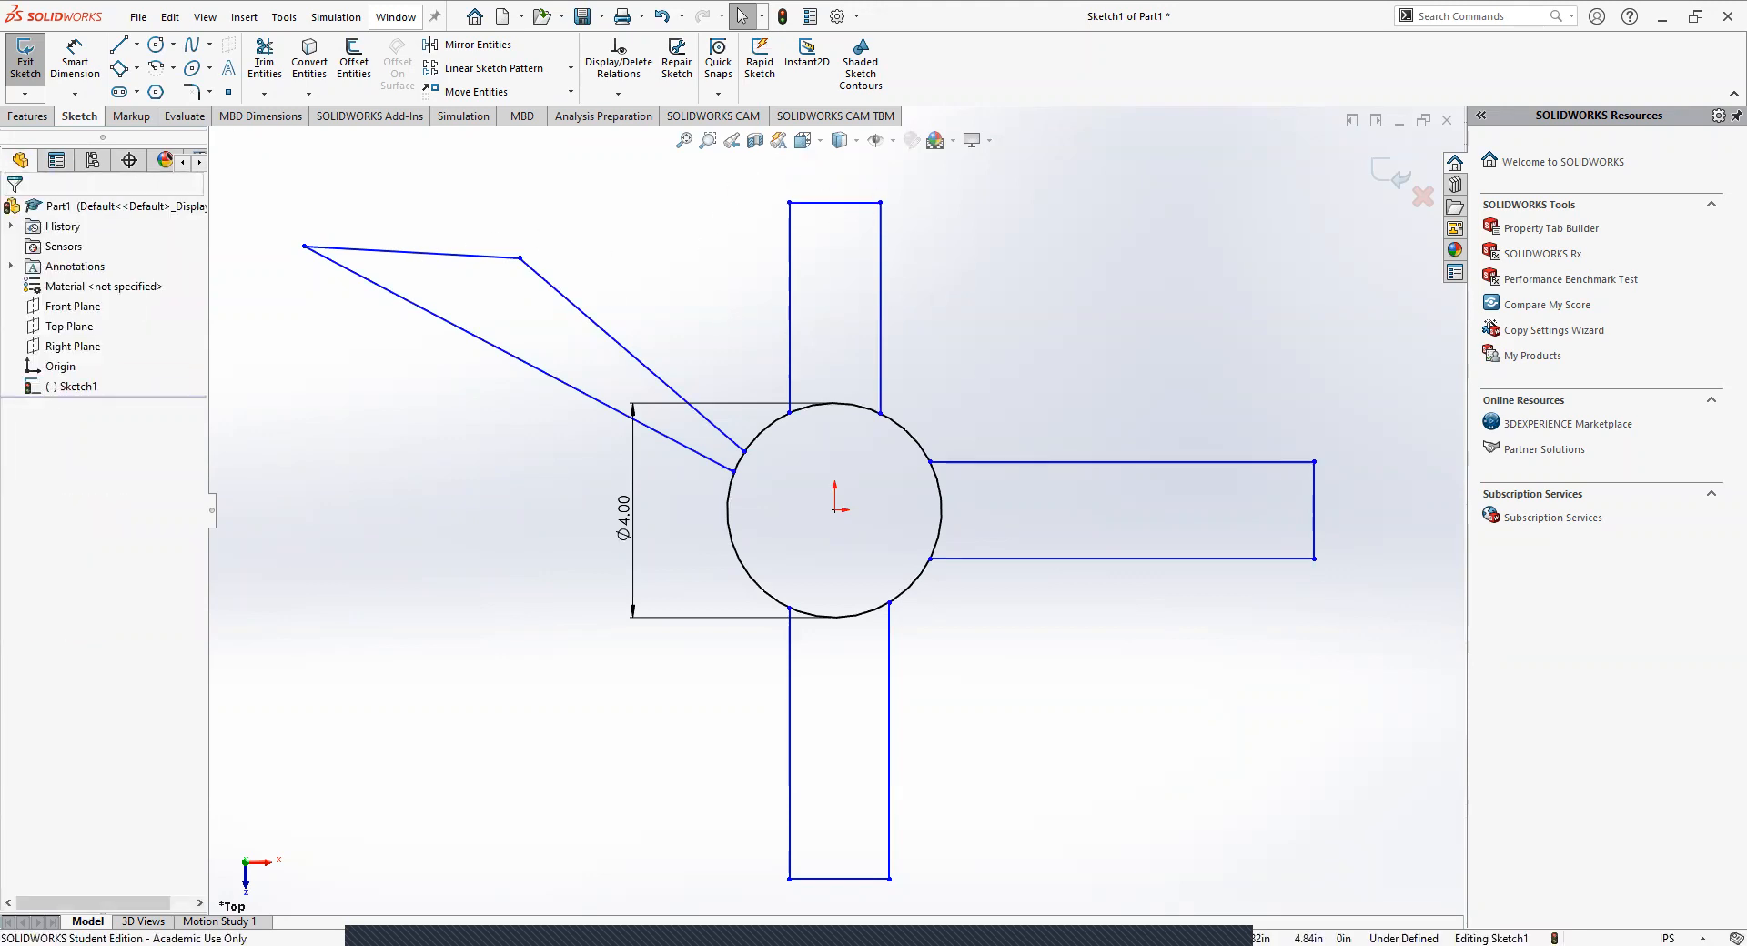
Reshape the slanted left arm by moving its lower edge and both outer corners down, the lower corner to about X -10.25, Y 0.90 in.
left_click(426, 253)
left_click(446, 321)
left_click(575, 314)
left_click(605, 330)
left_click(572, 218)
left_click_drag(539, 371, 535, 393)
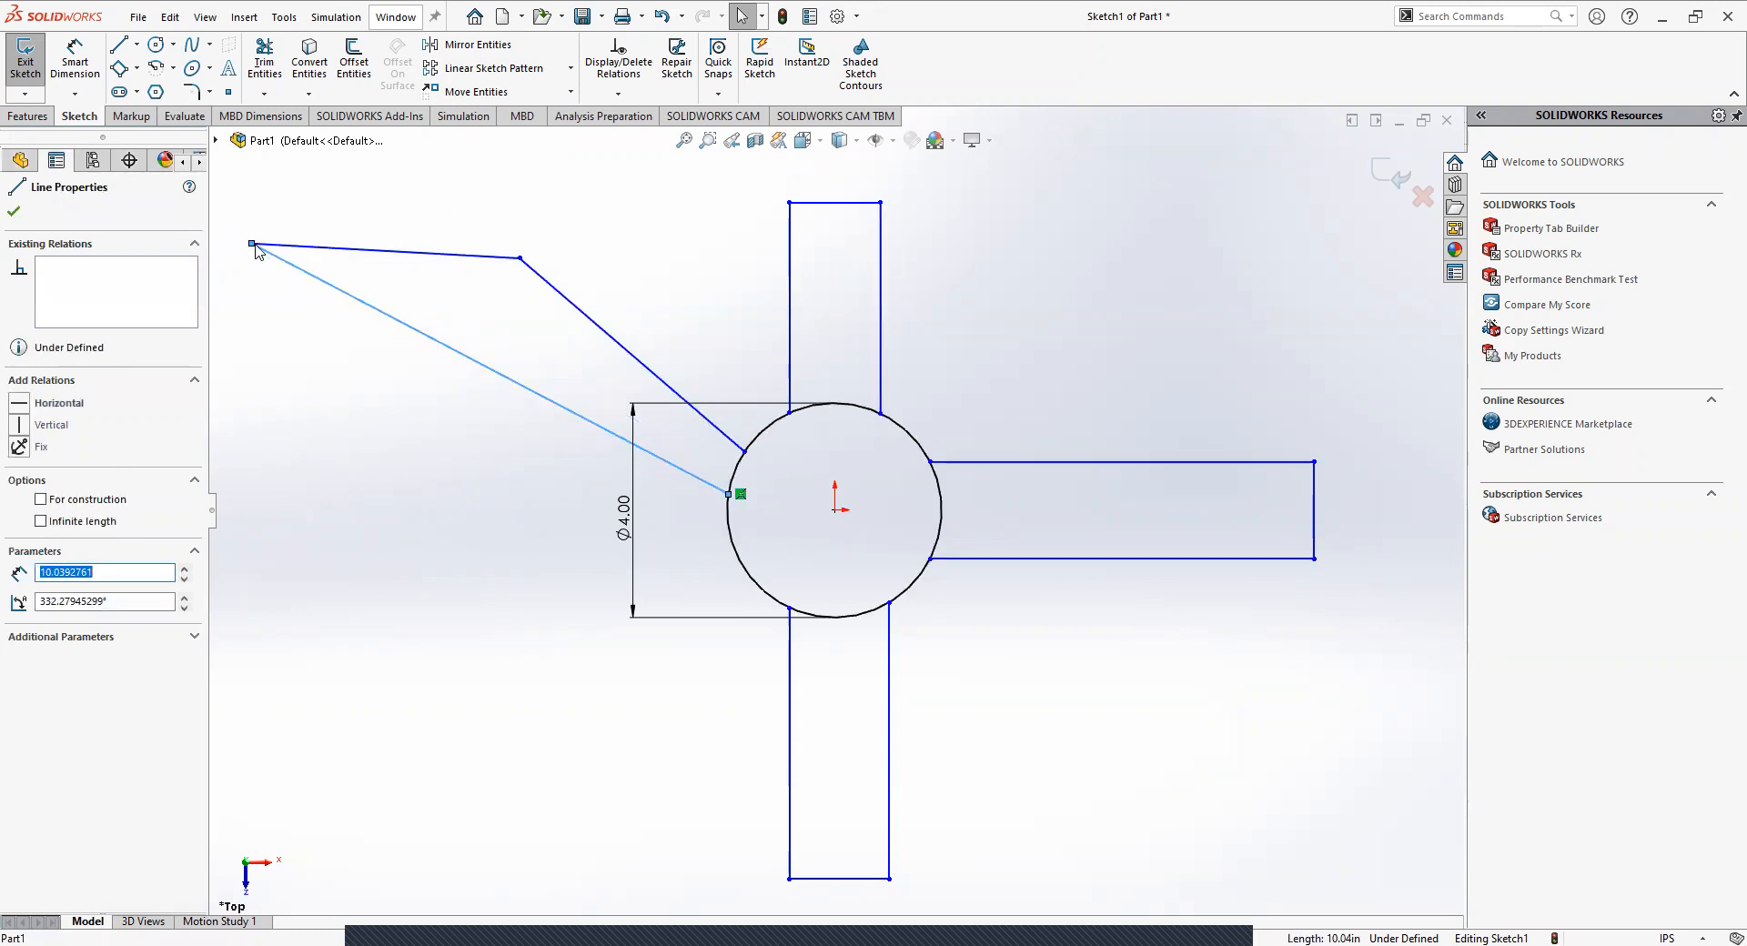
left_click_drag(252, 245, 285, 461)
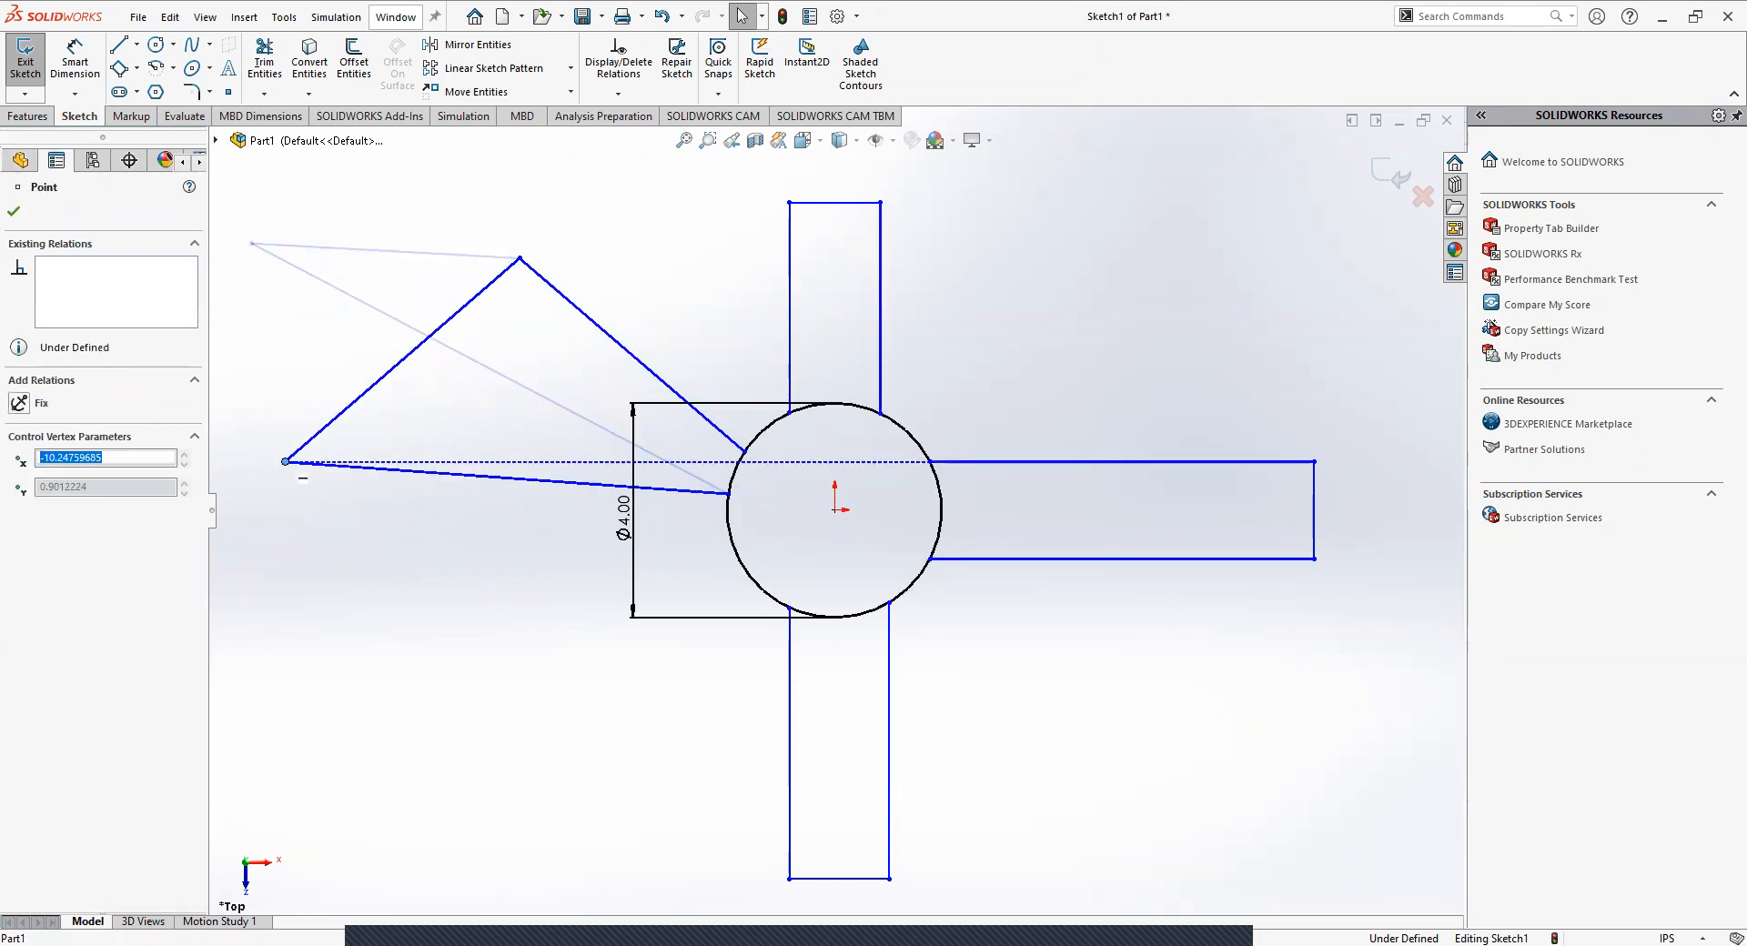
left_click_drag(522, 263, 323, 336)
left_click(389, 625)
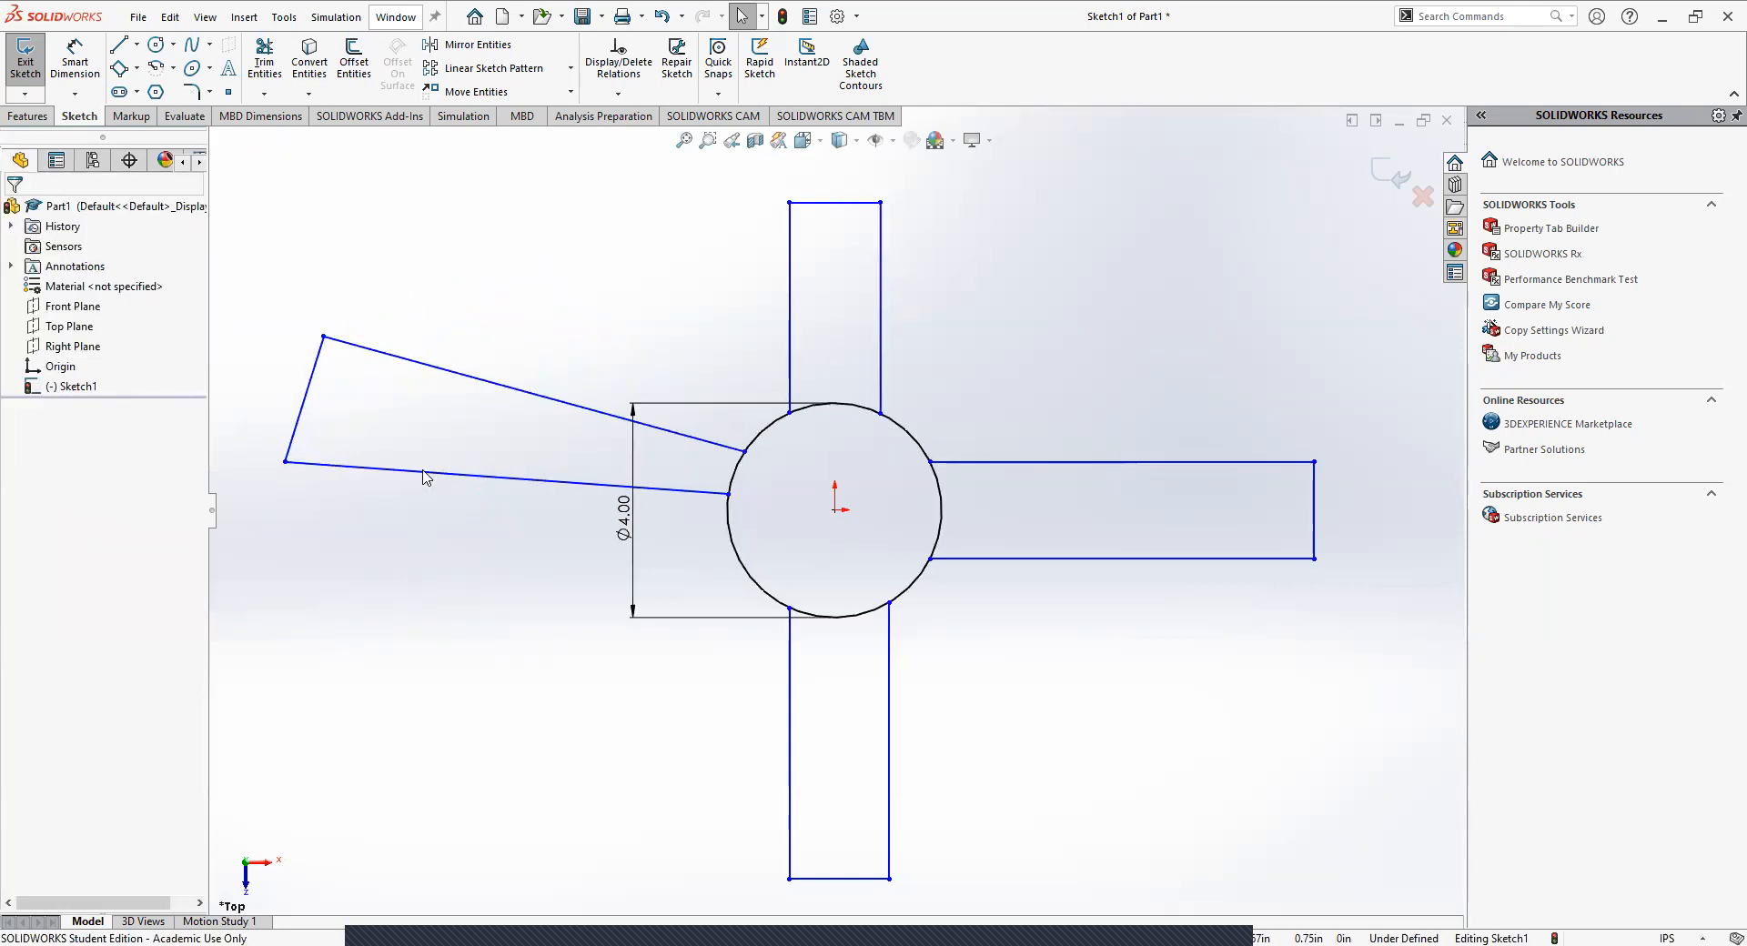
Add a Horizontal relation to the left arm's lower edge.
left_click(355, 470)
left_click(491, 580)
left_click(411, 472)
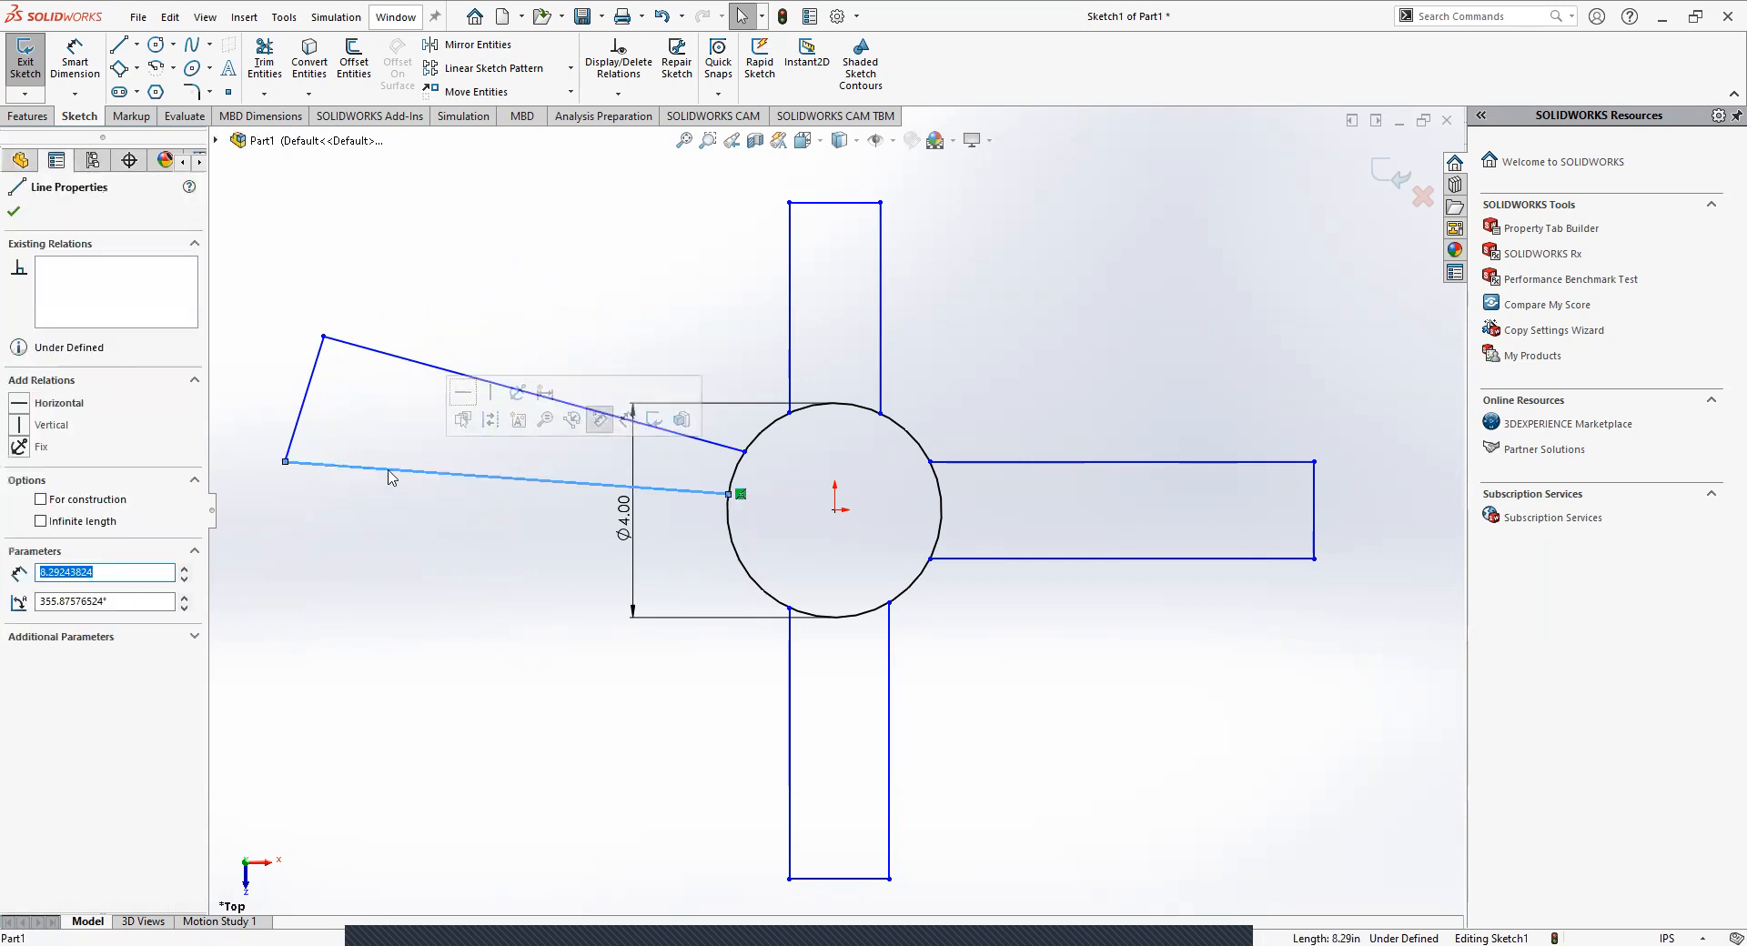
left_click(22, 404)
left_click(407, 600)
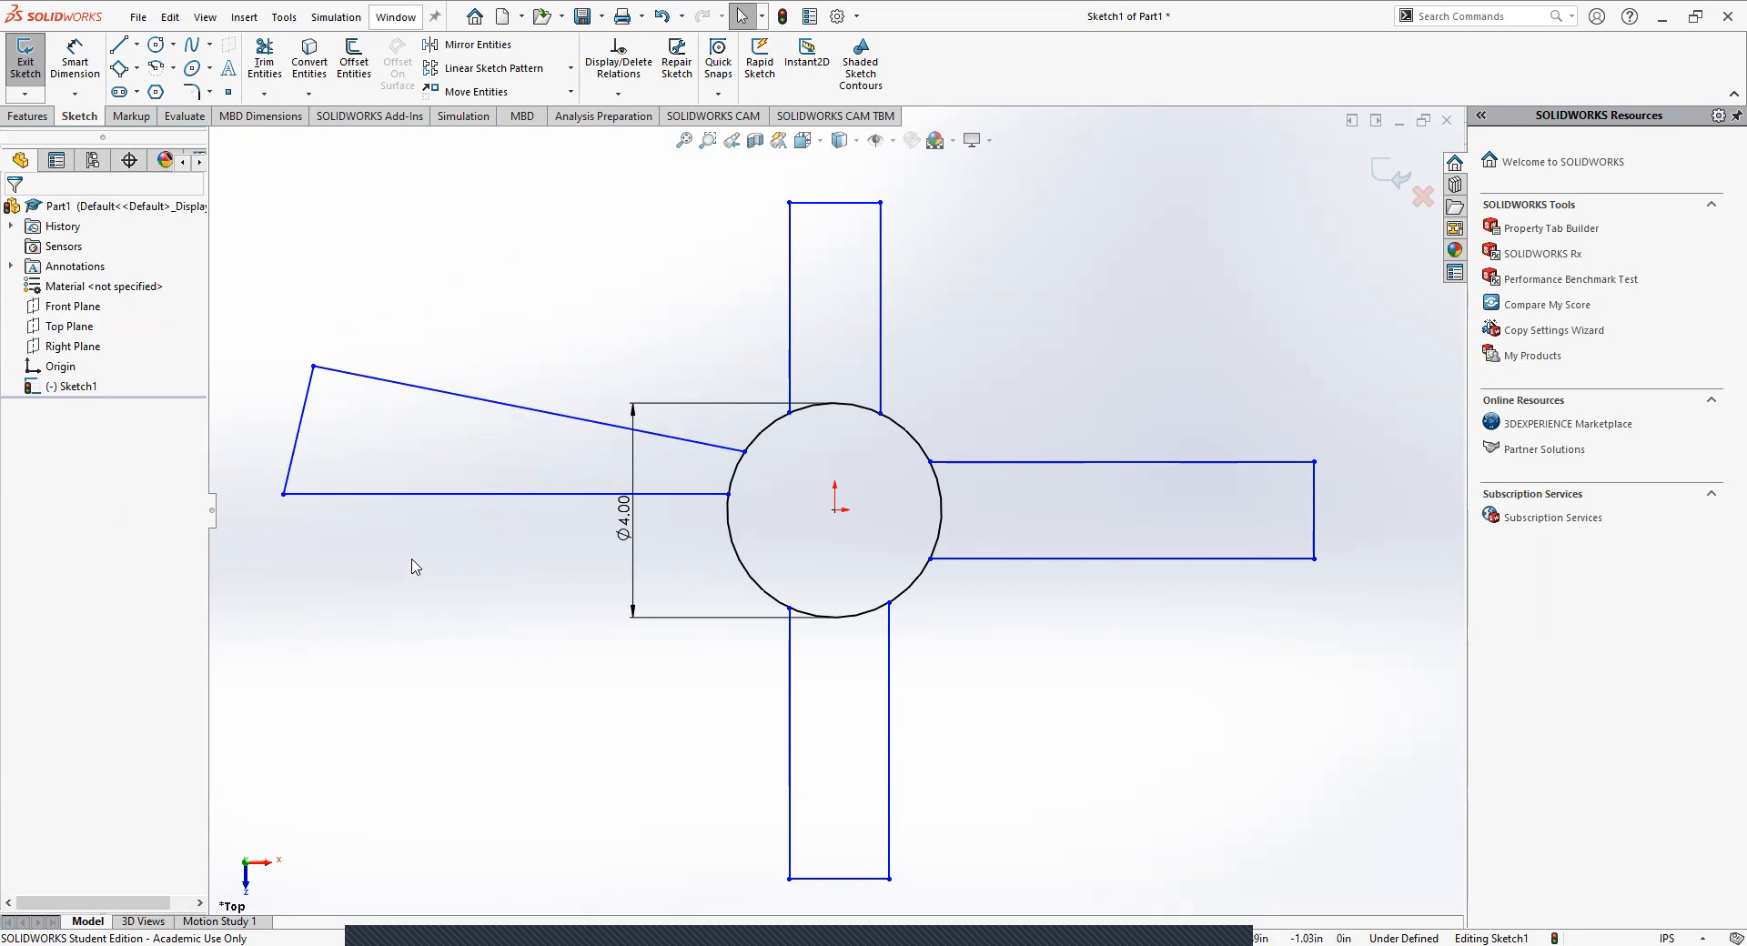
Move the left arm's lower edge down to just below the circle's centre, making it about 8.36 in long.
left_click_drag(420, 501, 397, 541)
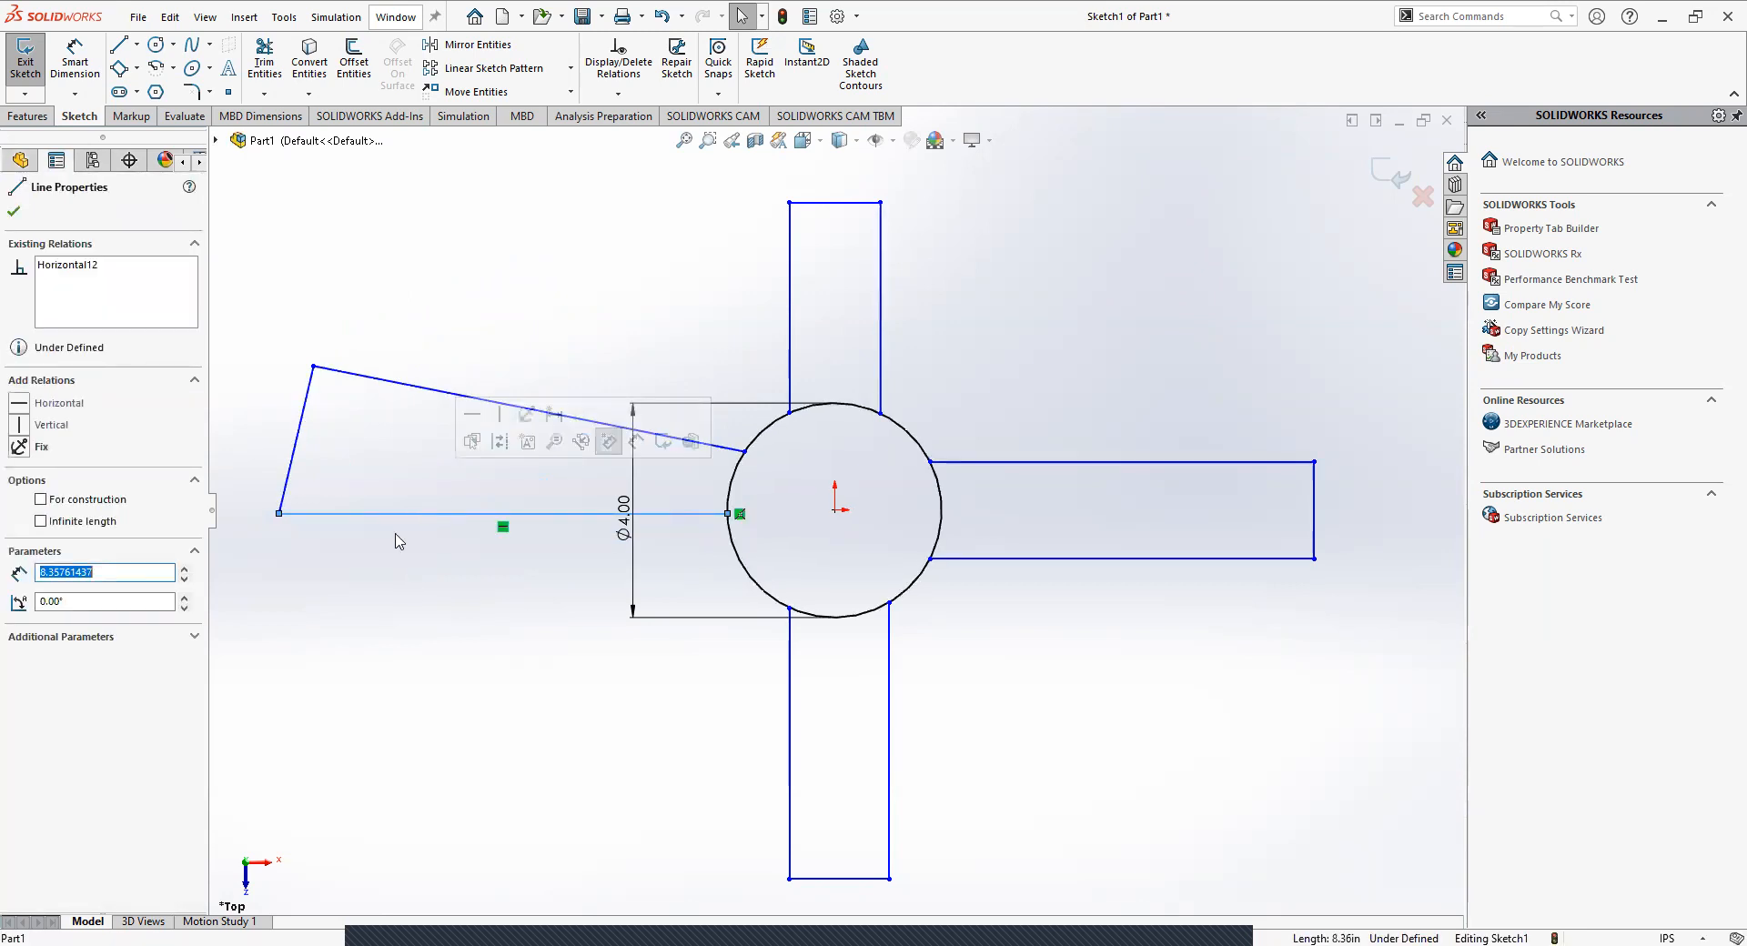
left_click(396, 541)
left_click(345, 513)
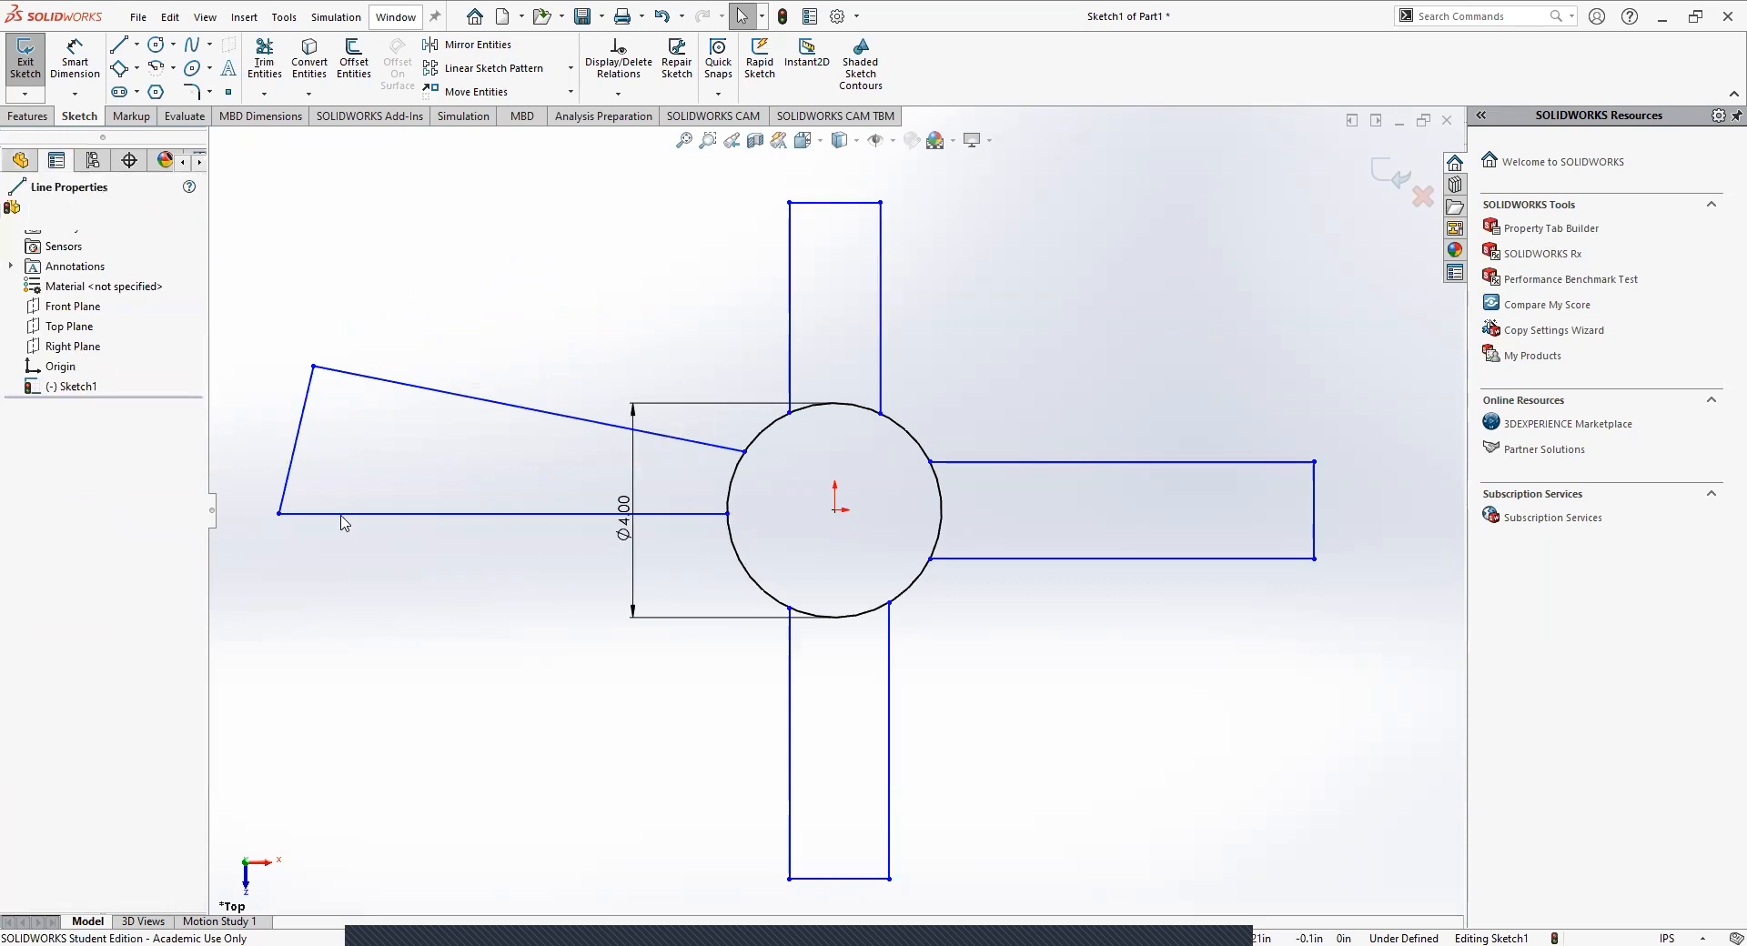
left_click(366, 571)
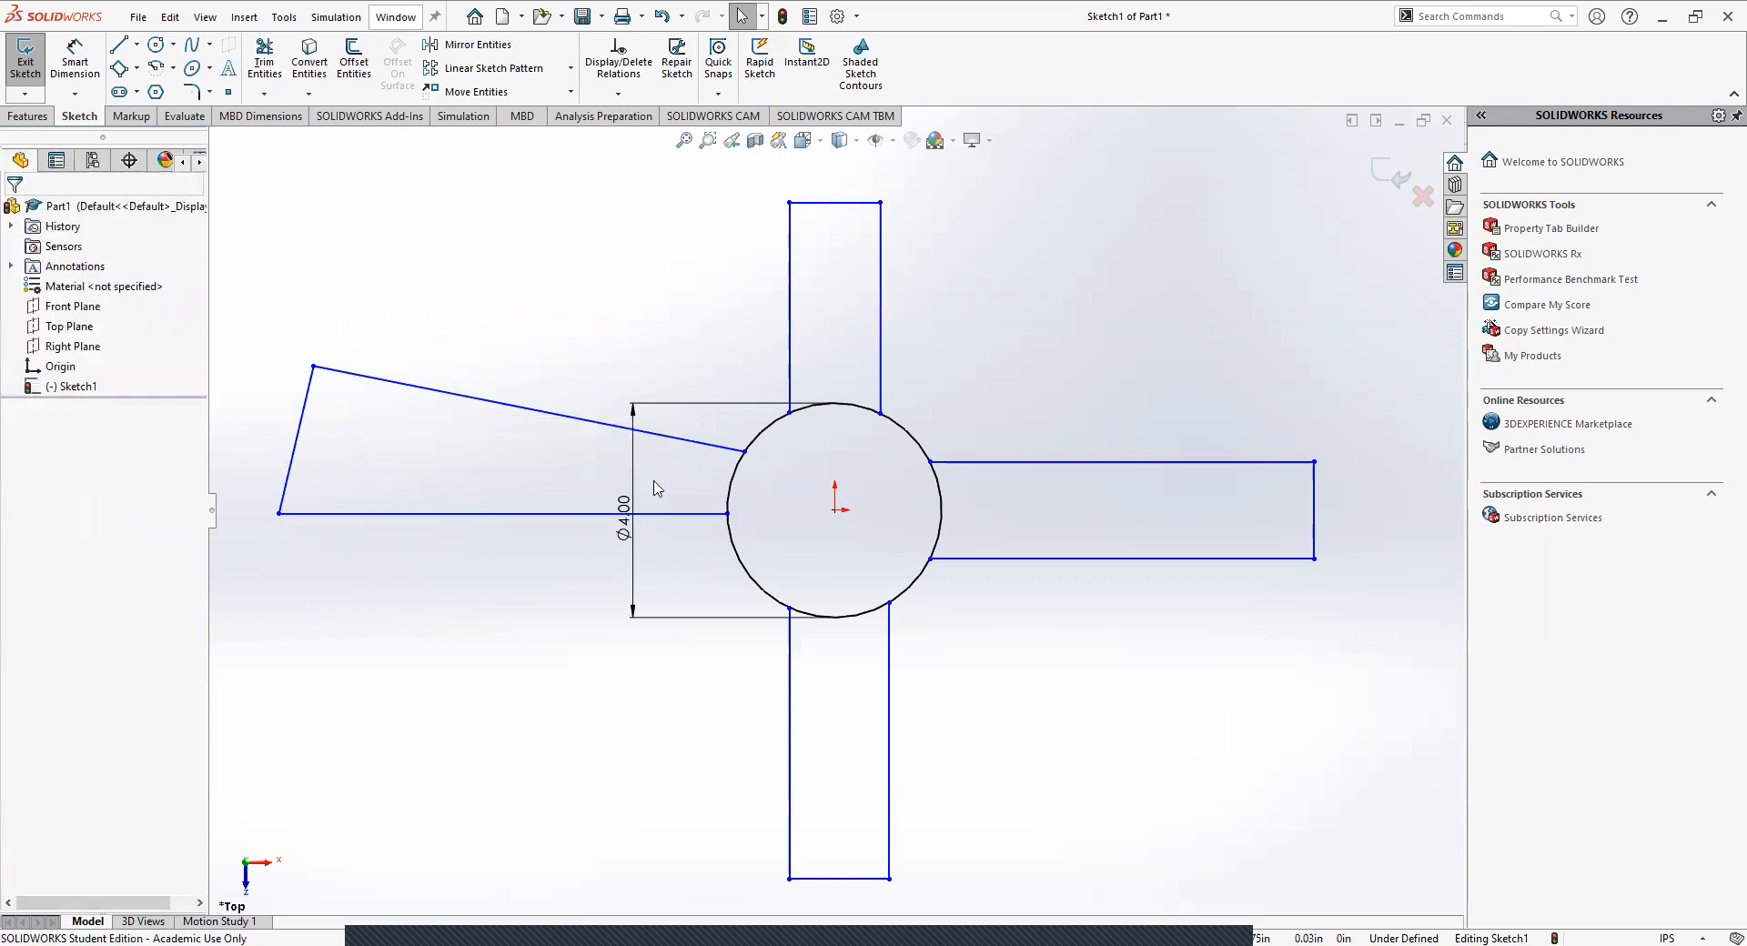
Examine the existing relations at the upper arm's left endpoint on the circle and on the left arm's lower edge.
left_click(792, 414)
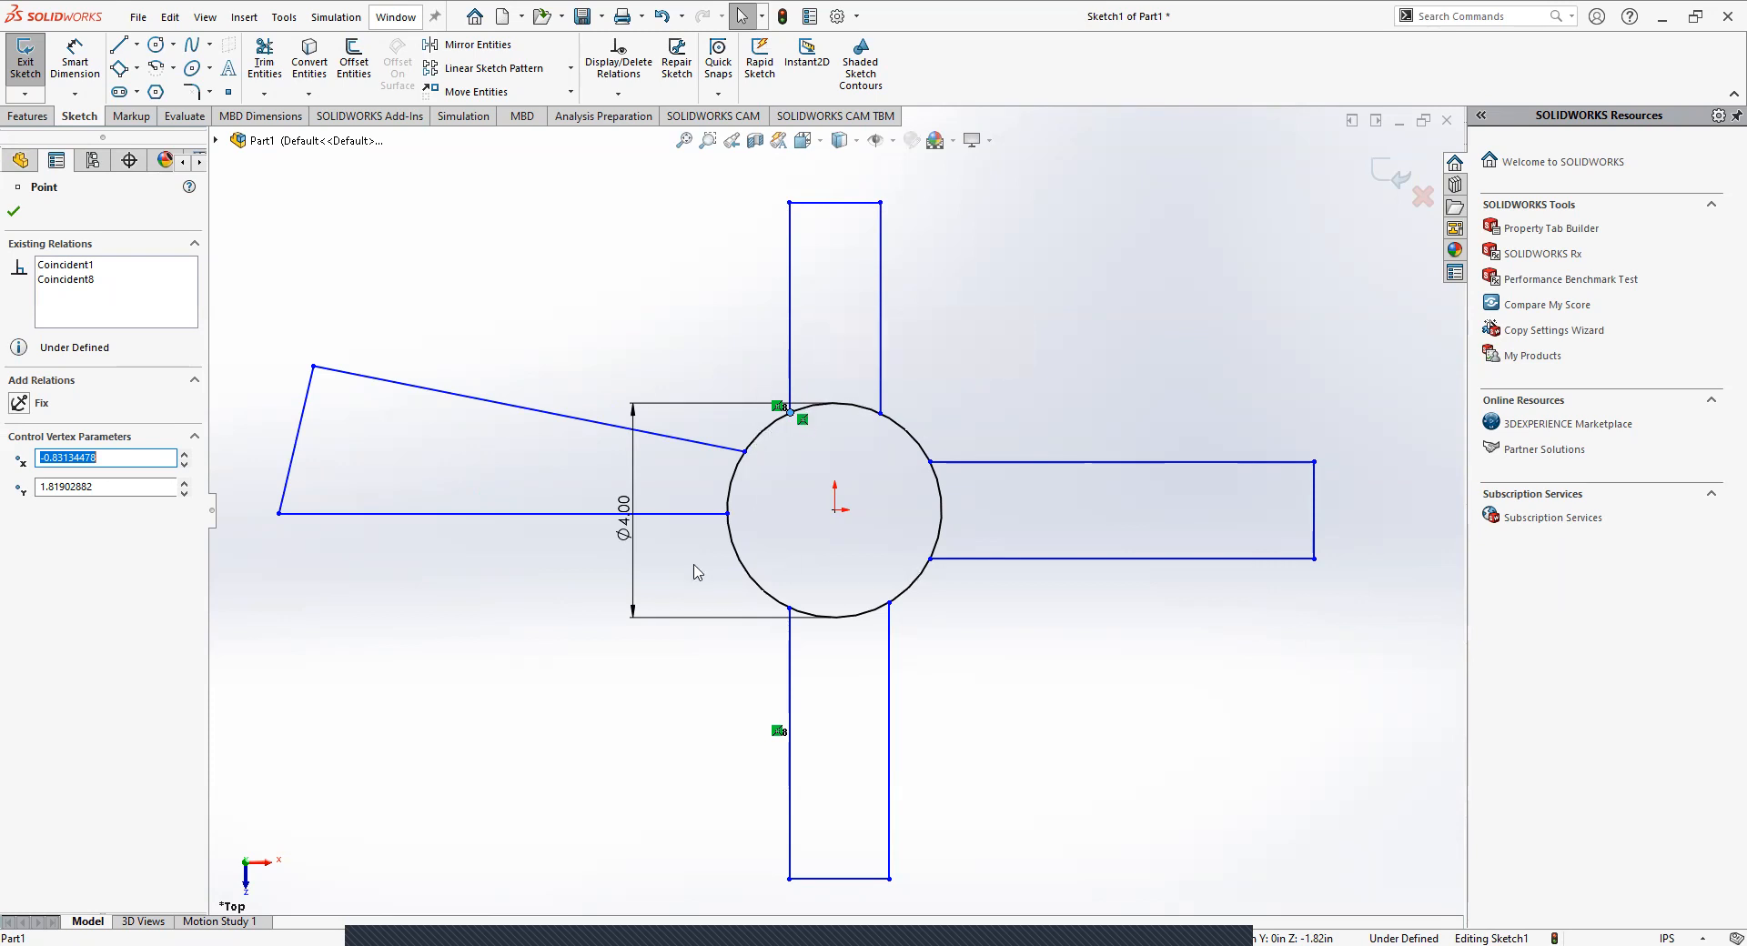
left_click(524, 318)
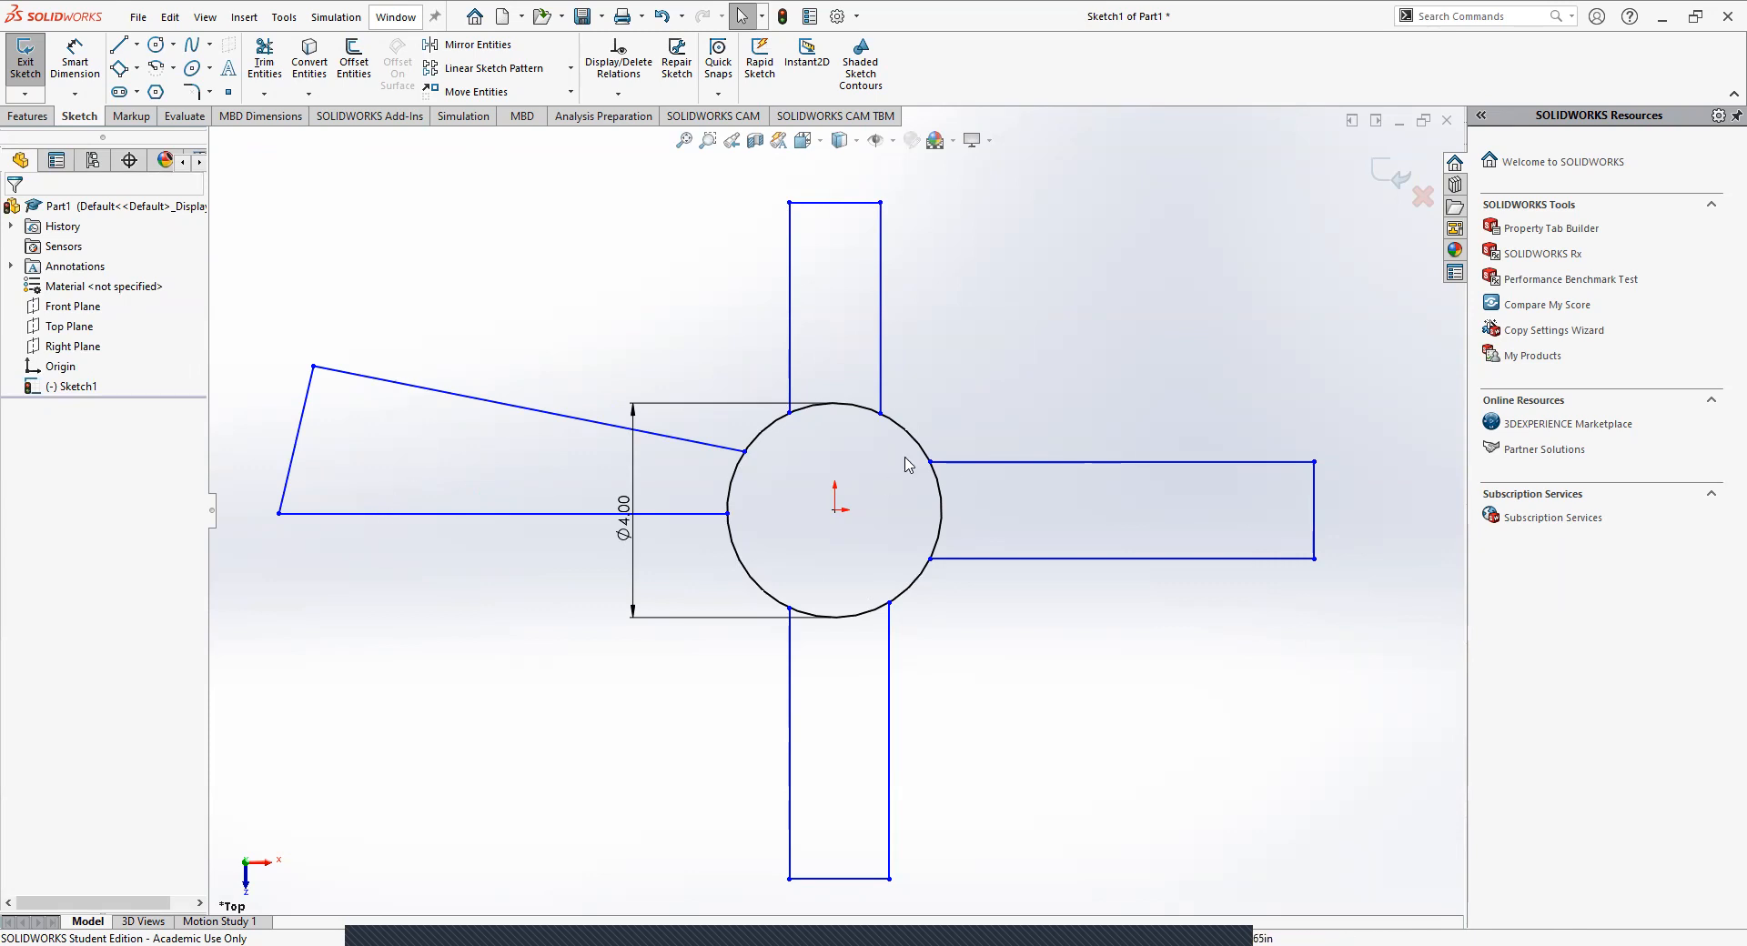
left_click(789, 334)
key("Escape")
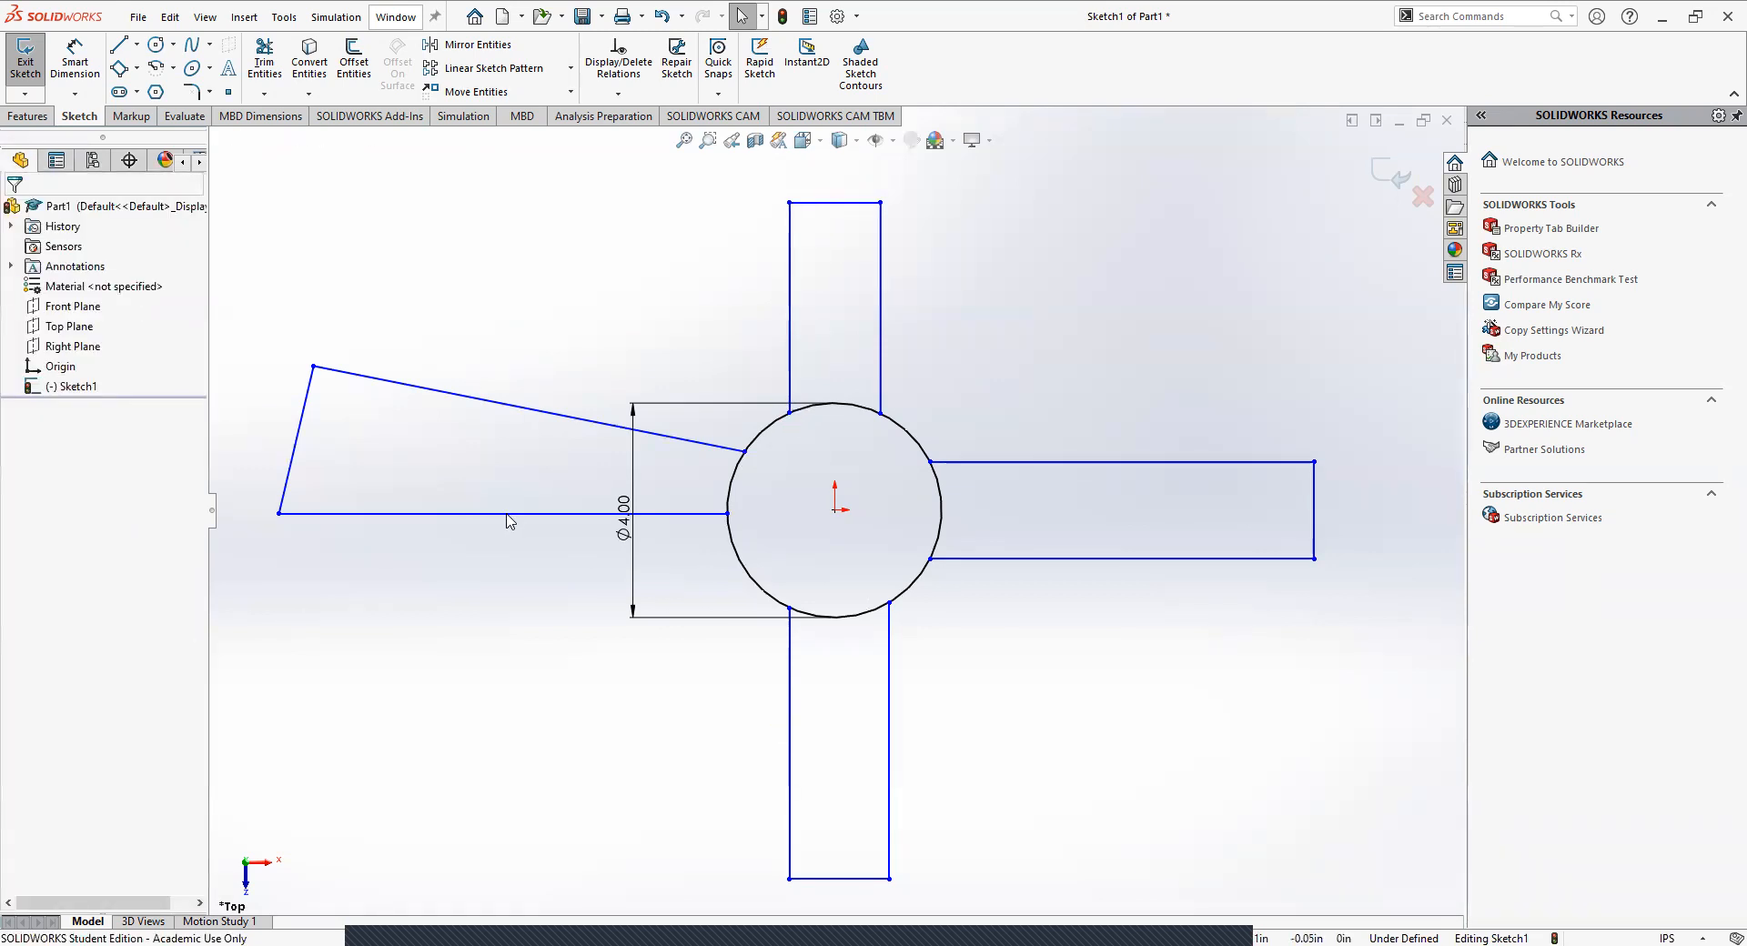
left_click(507, 515)
left_click(512, 405)
left_click(428, 297)
left_click(434, 514)
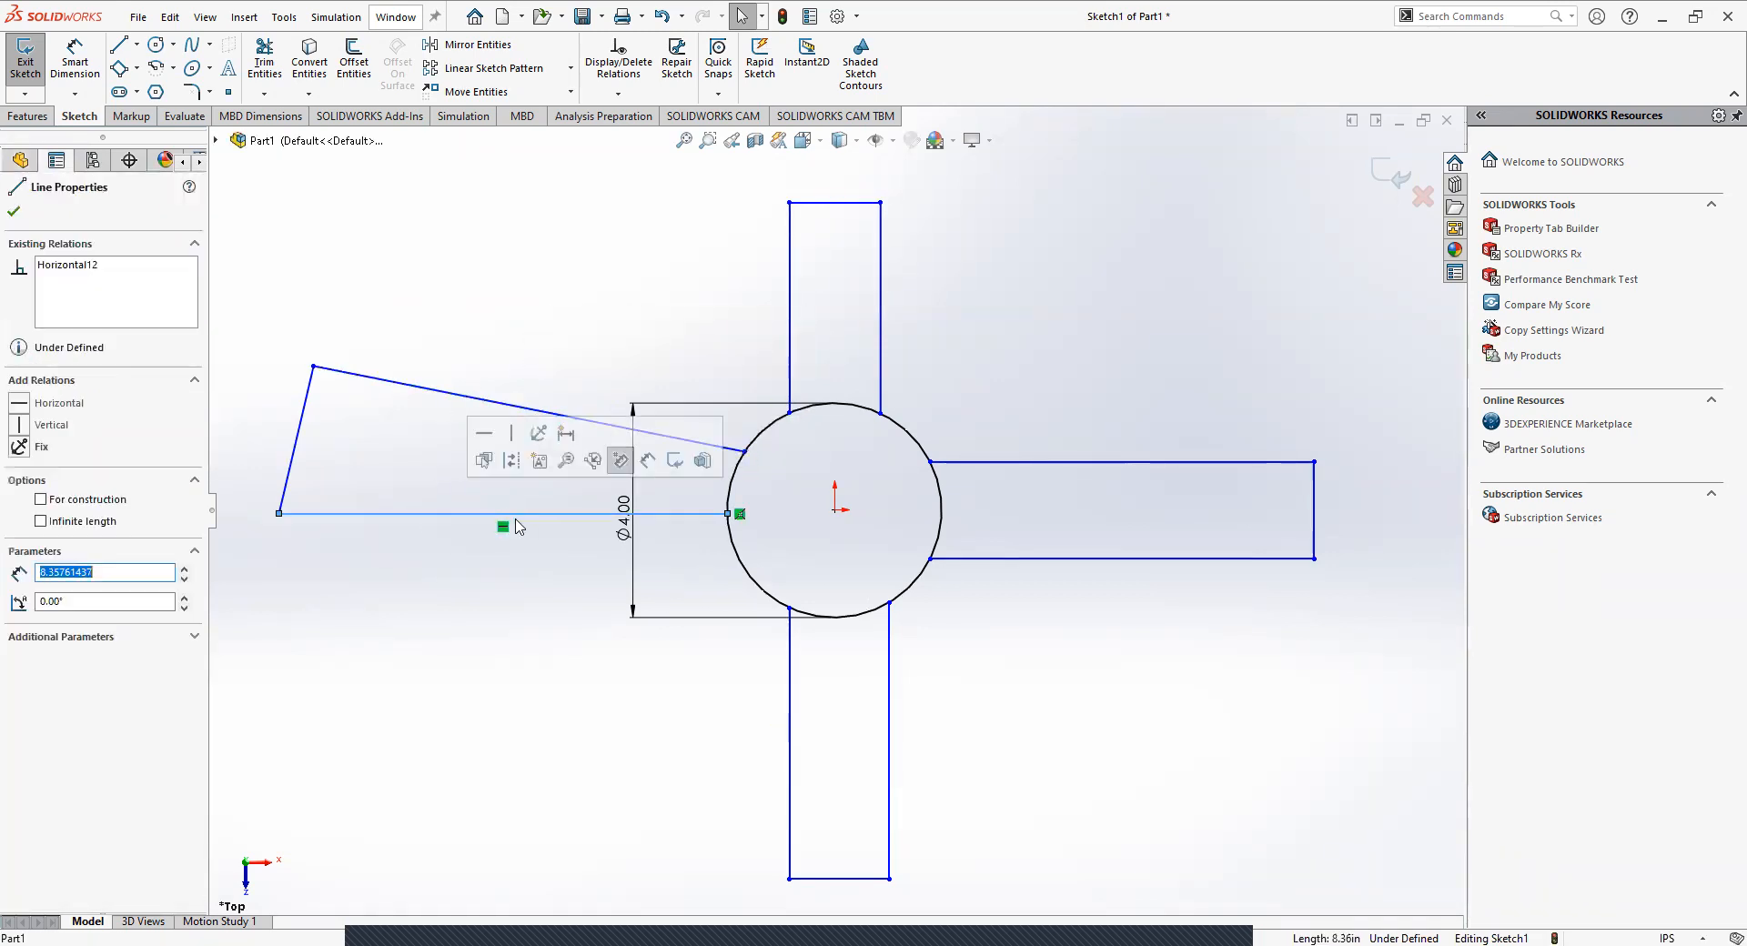
left_click(461, 592)
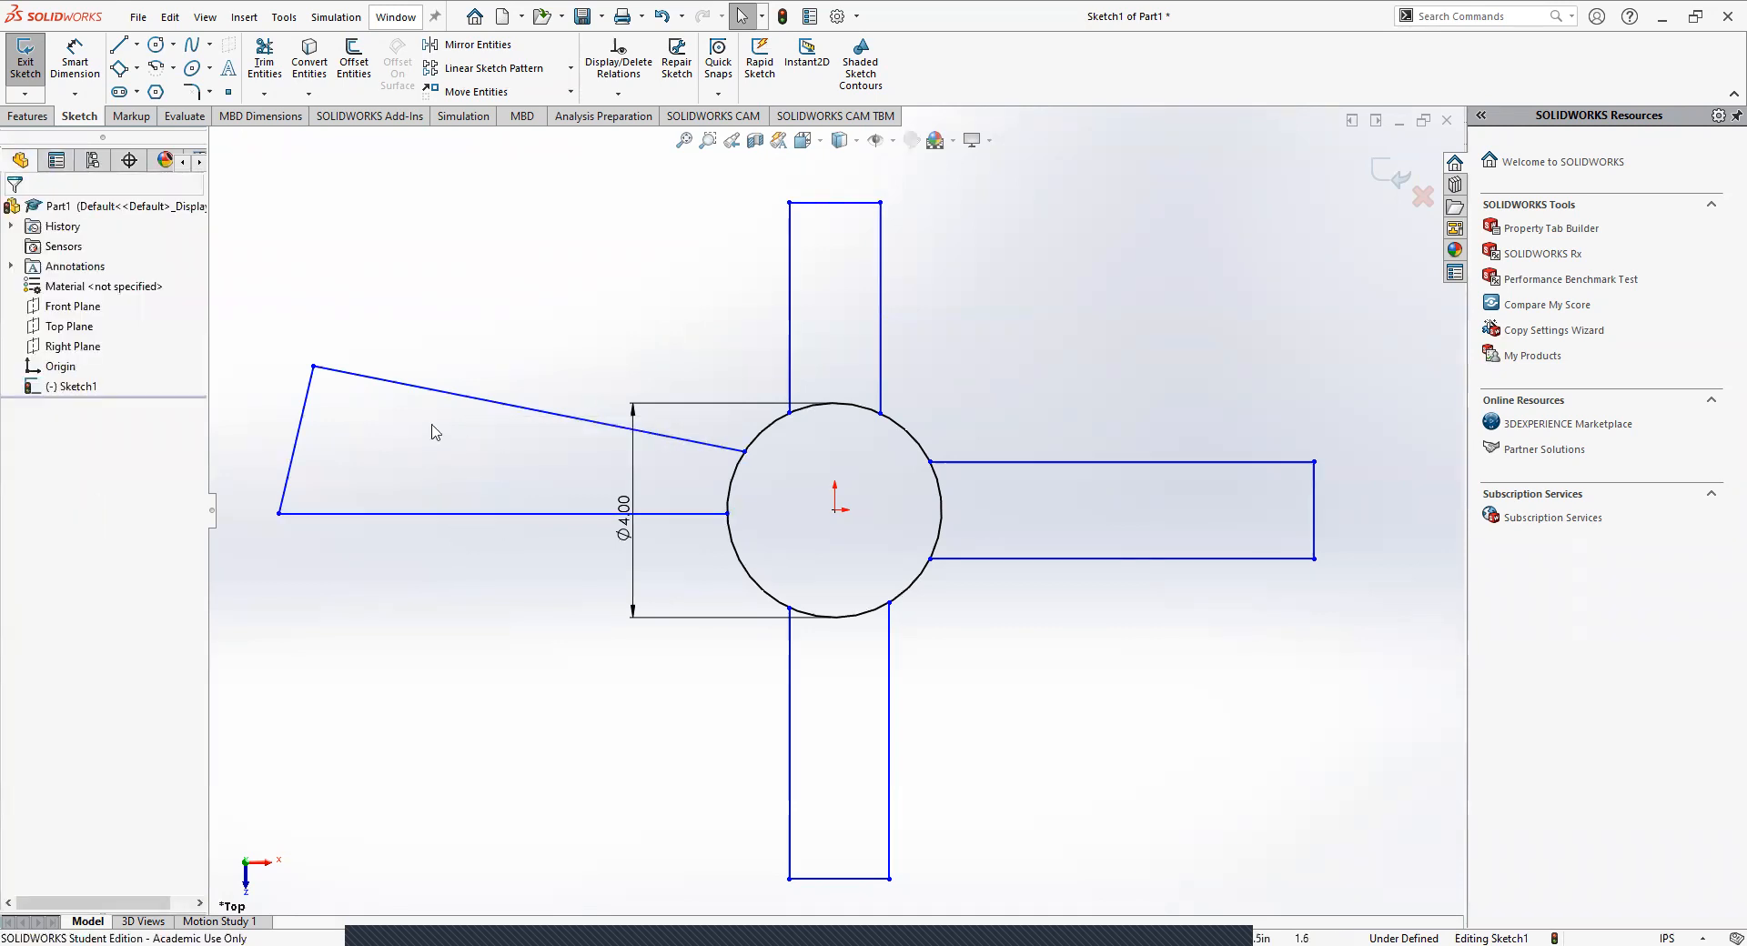
Make the left arm's upper and lower edges parallel with a Parallel relation.
left_click(438, 514)
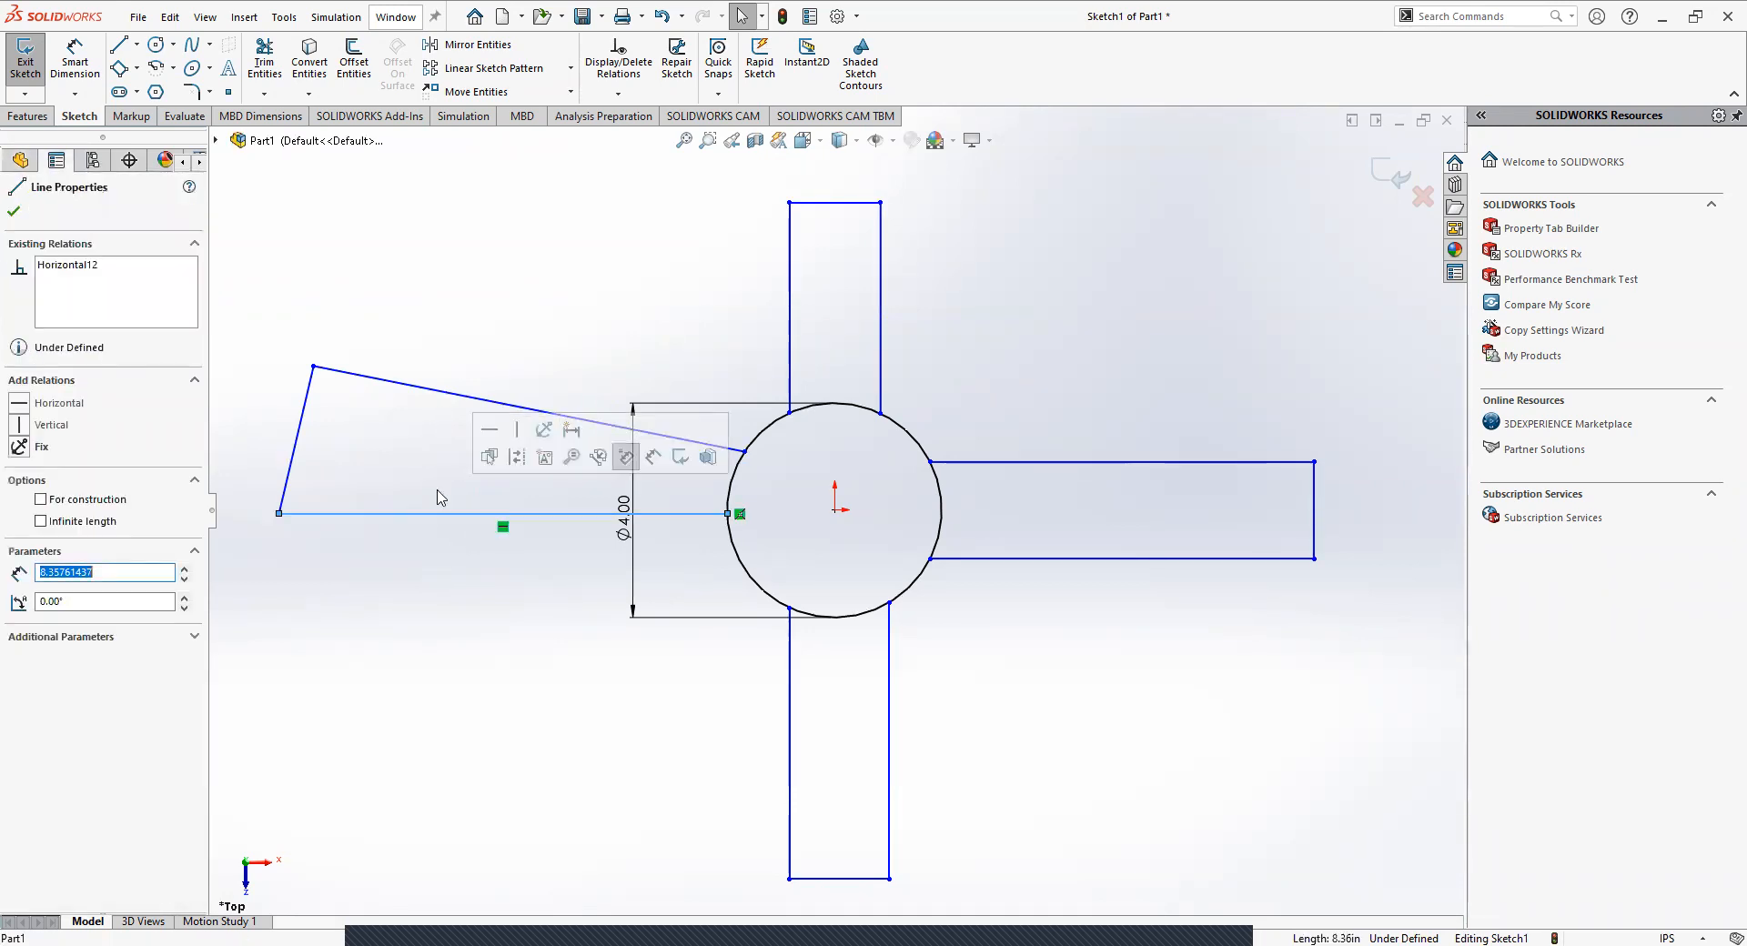
left_click(383, 381)
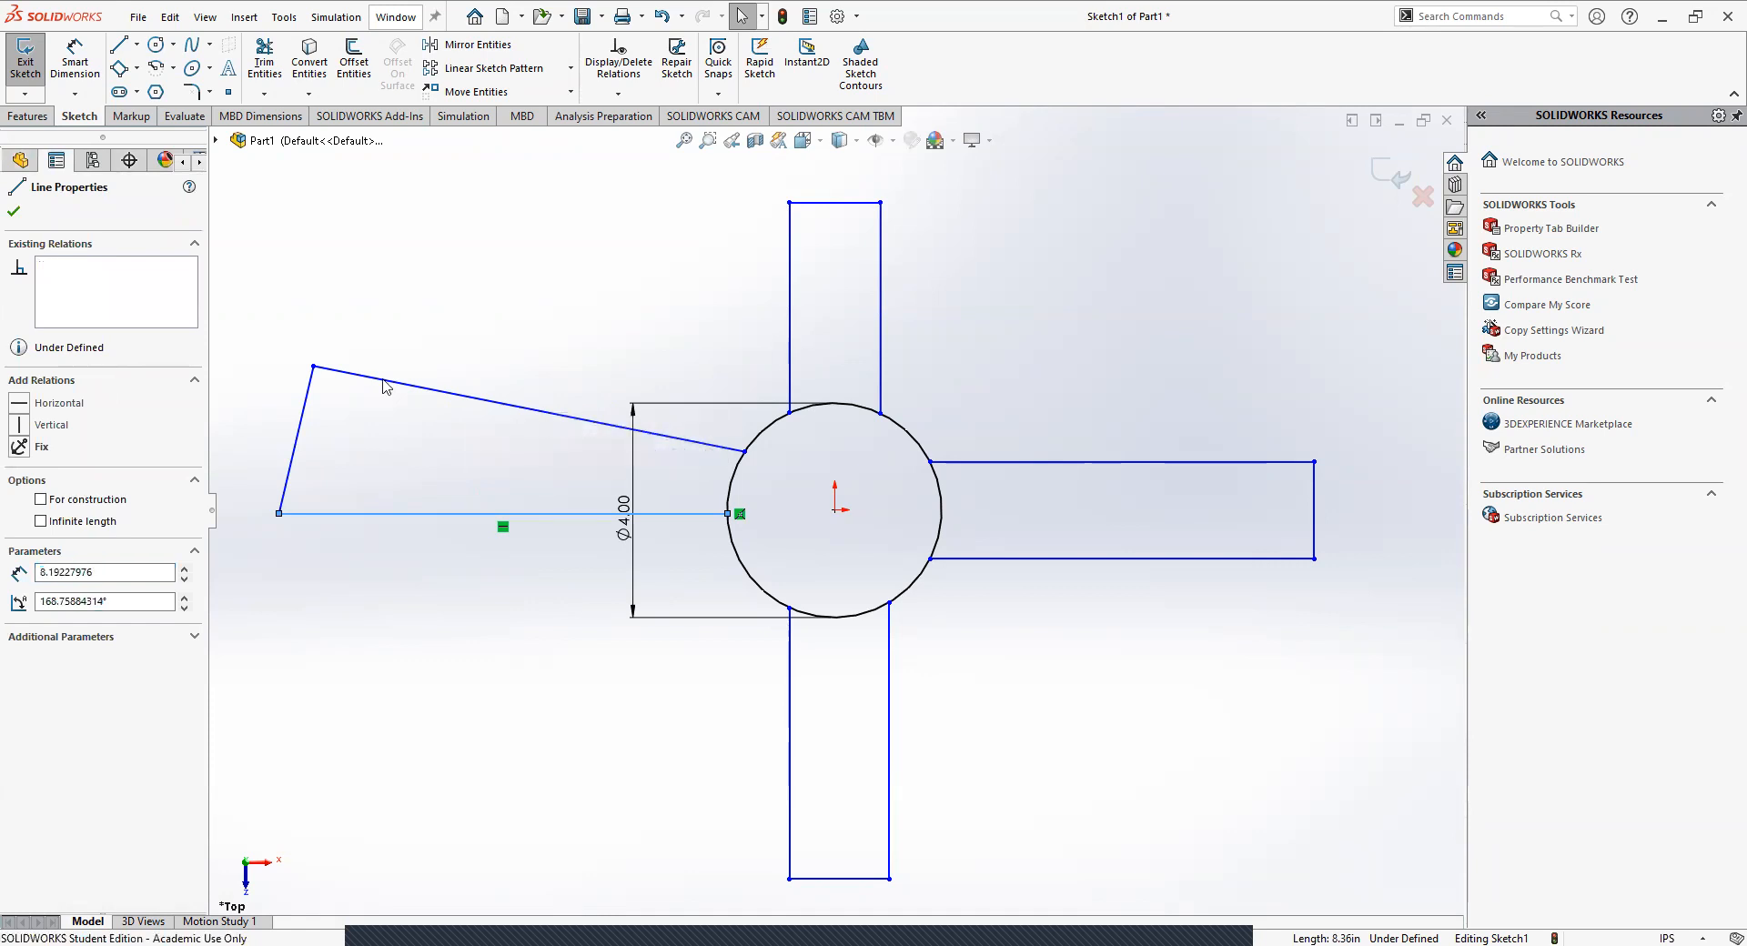
left_click(383, 385, "ctrl")
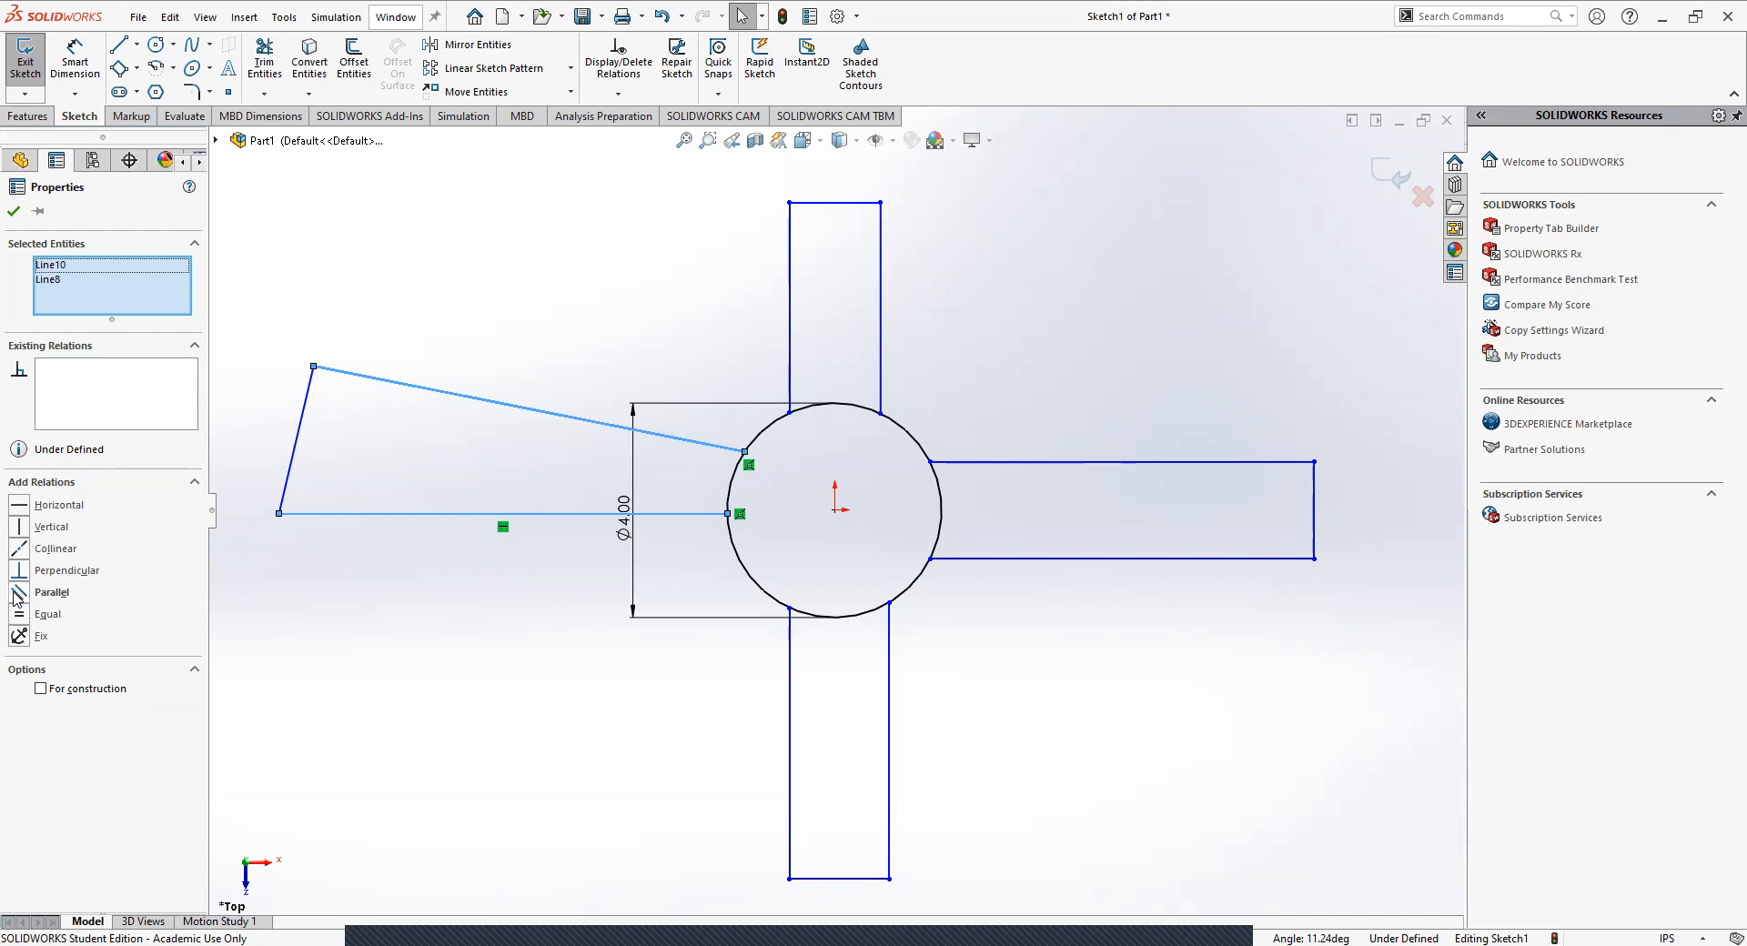
left_click(15, 593)
left_click(462, 632)
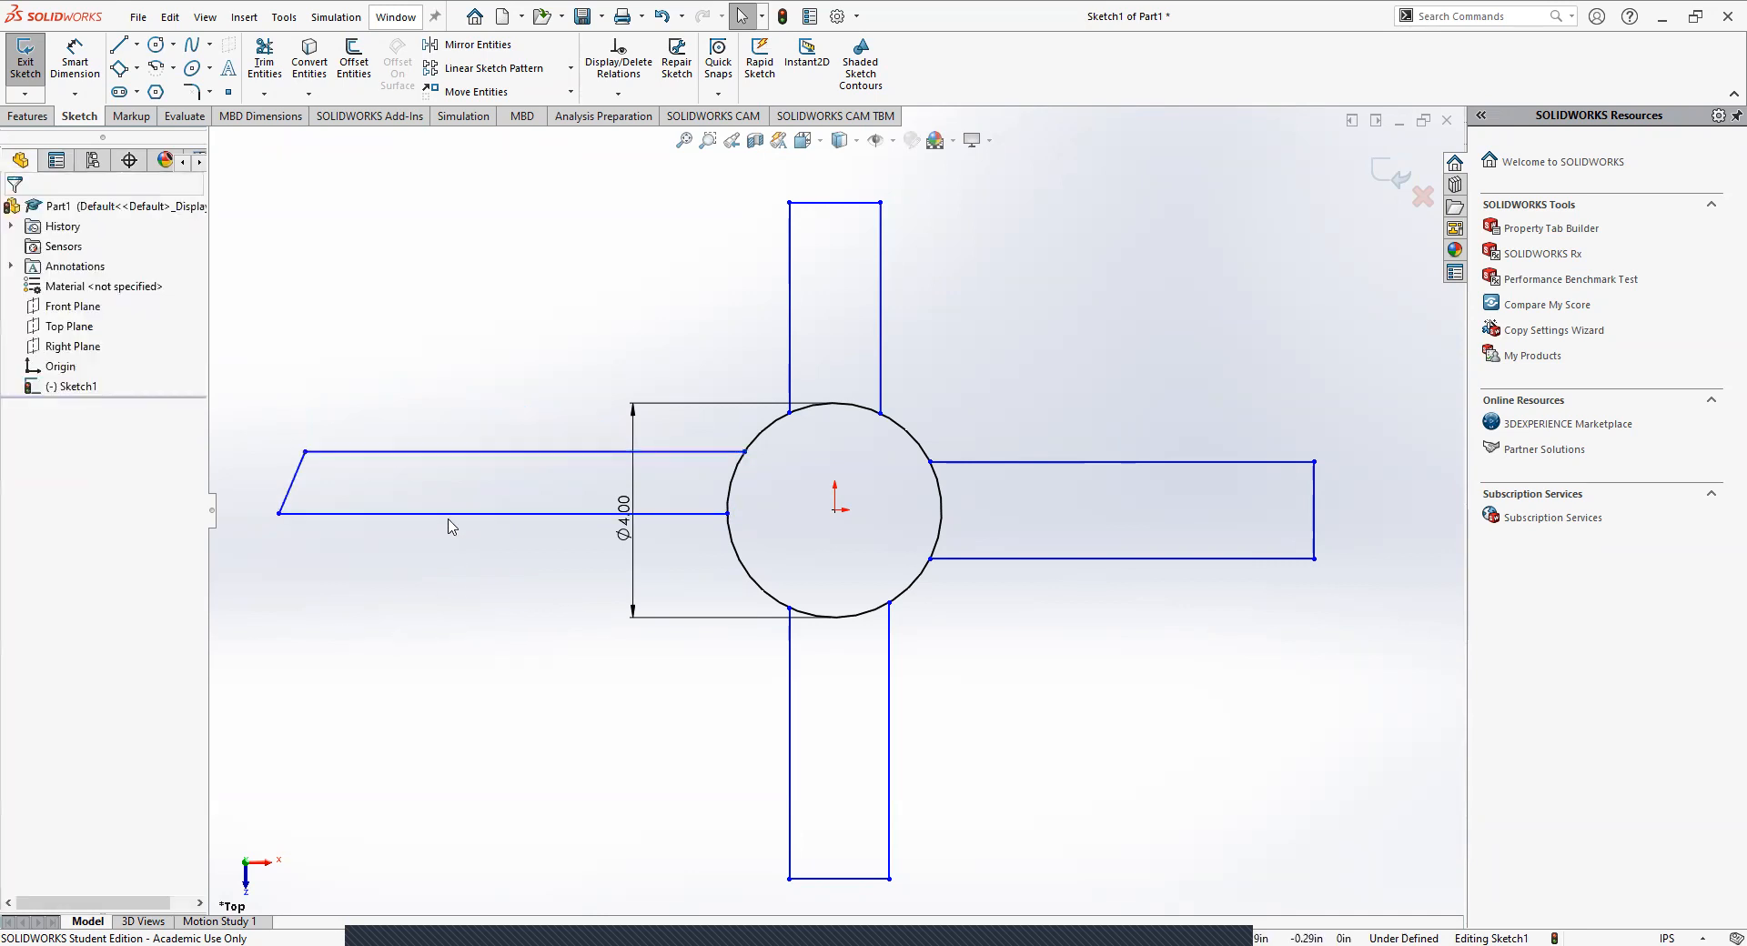
Move the left arm's lower edge further down along the circle to about 8.75 in long, and inspect the parallel relation between its long edges.
left_click_drag(436, 522, 436, 557)
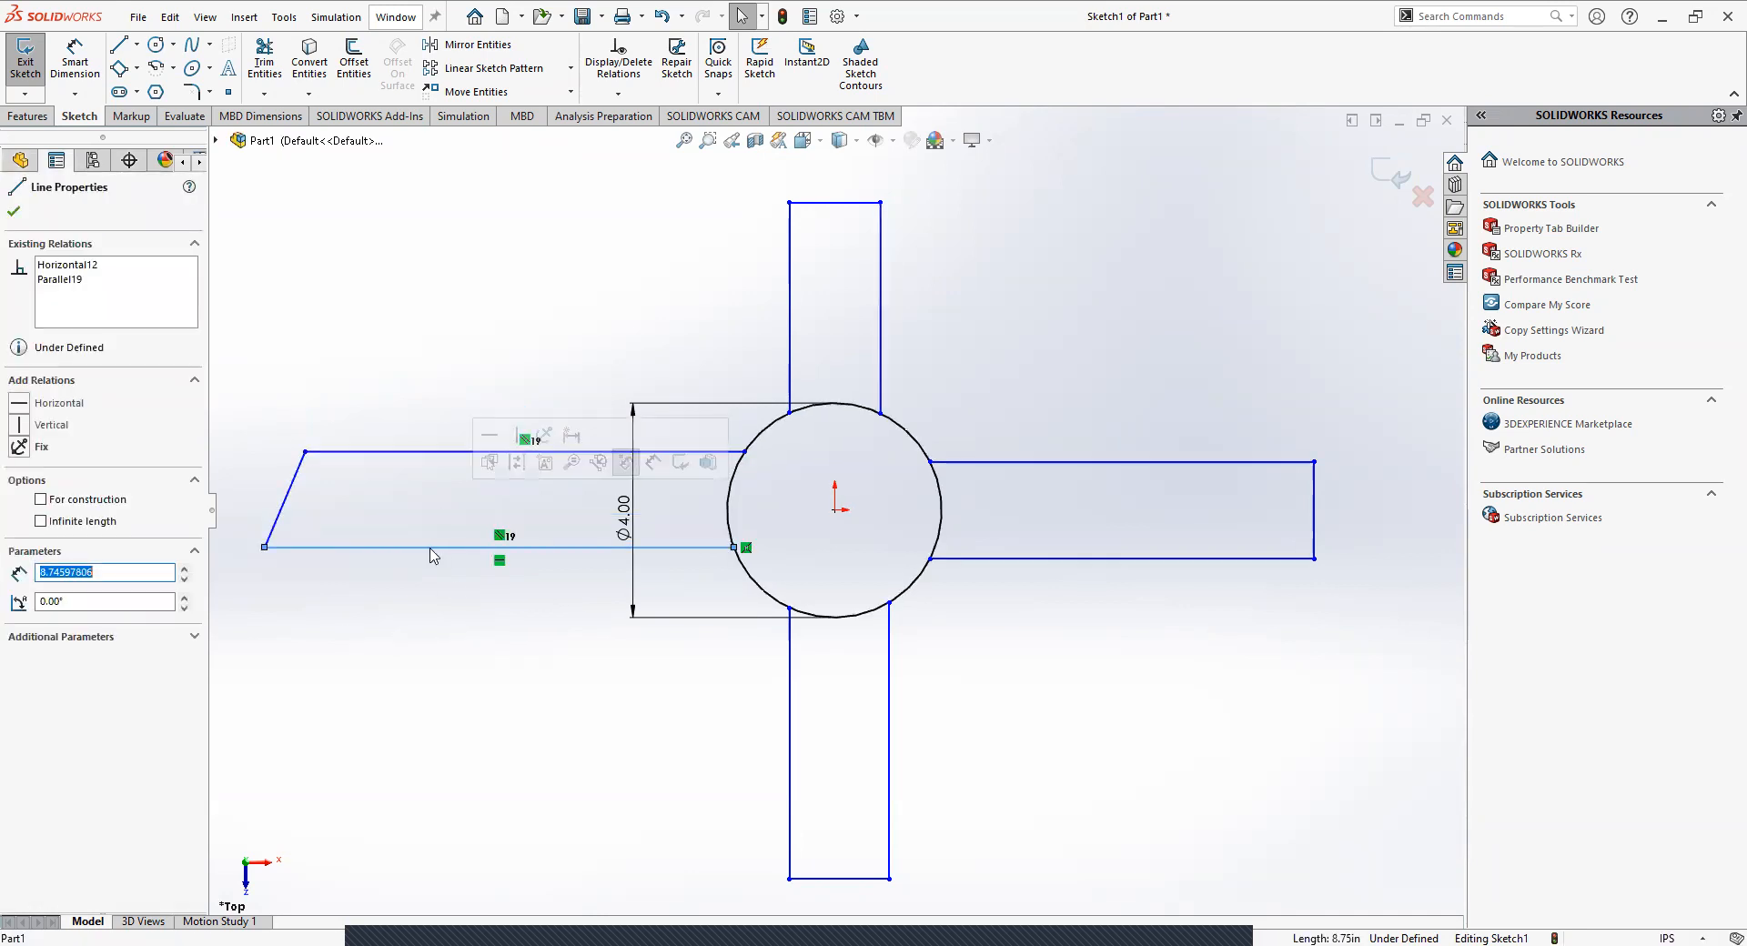
left_click_drag(422, 452, 419, 465)
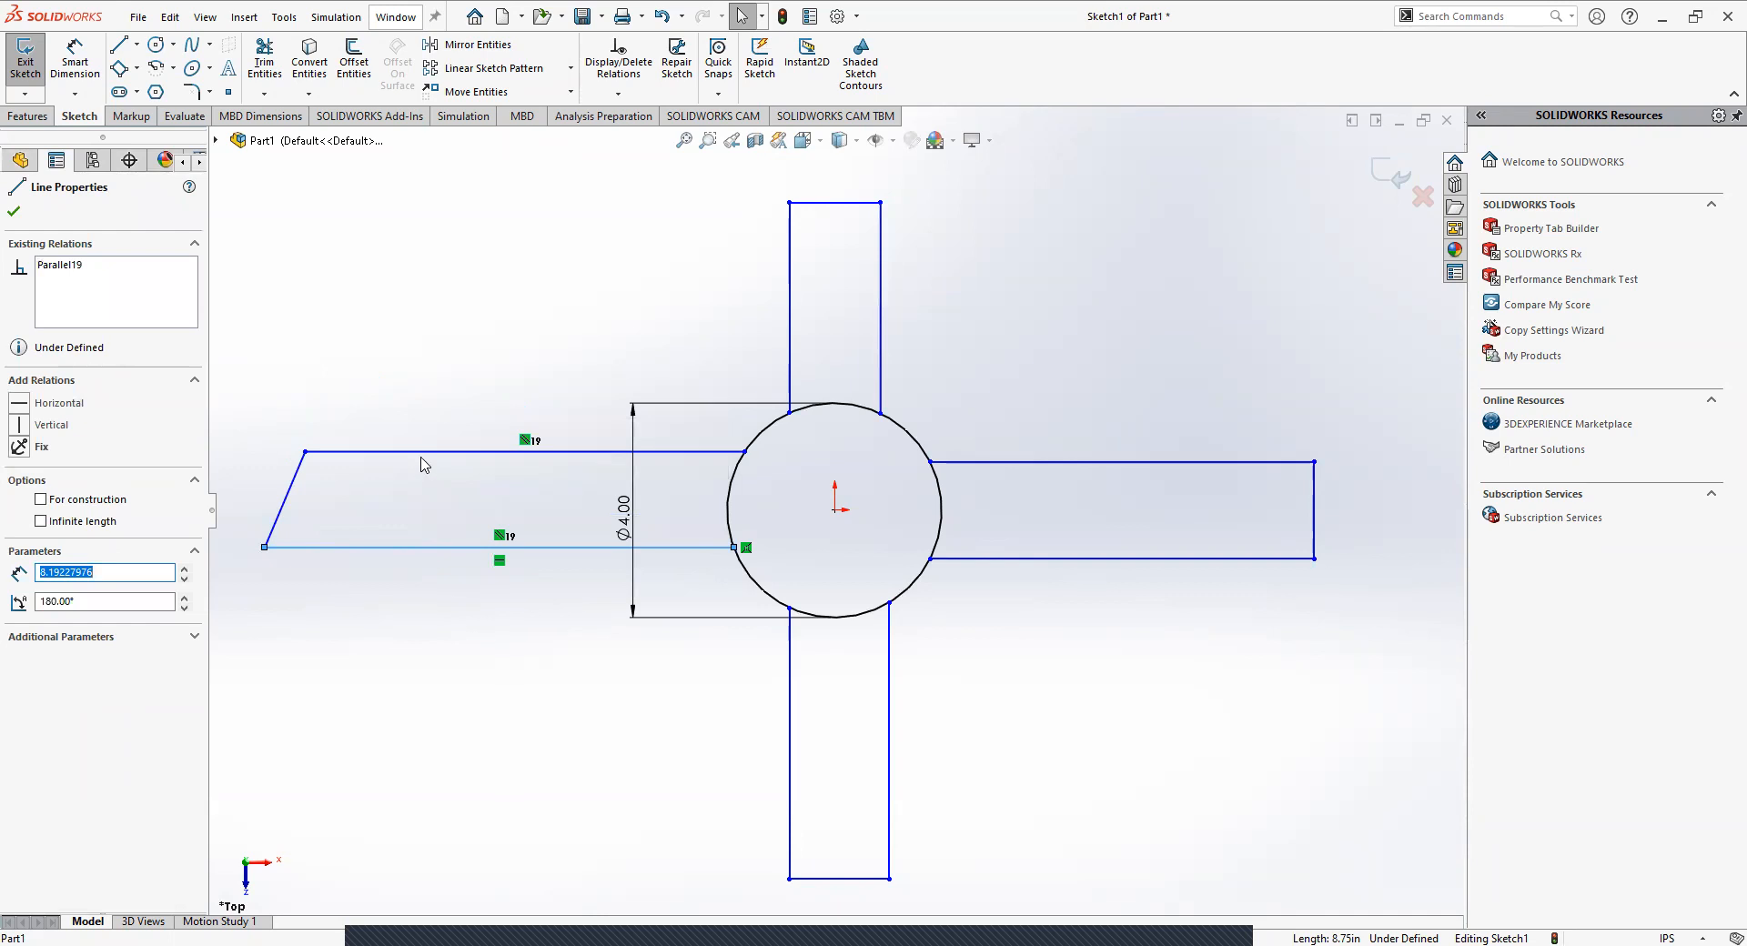
left_click(525, 442)
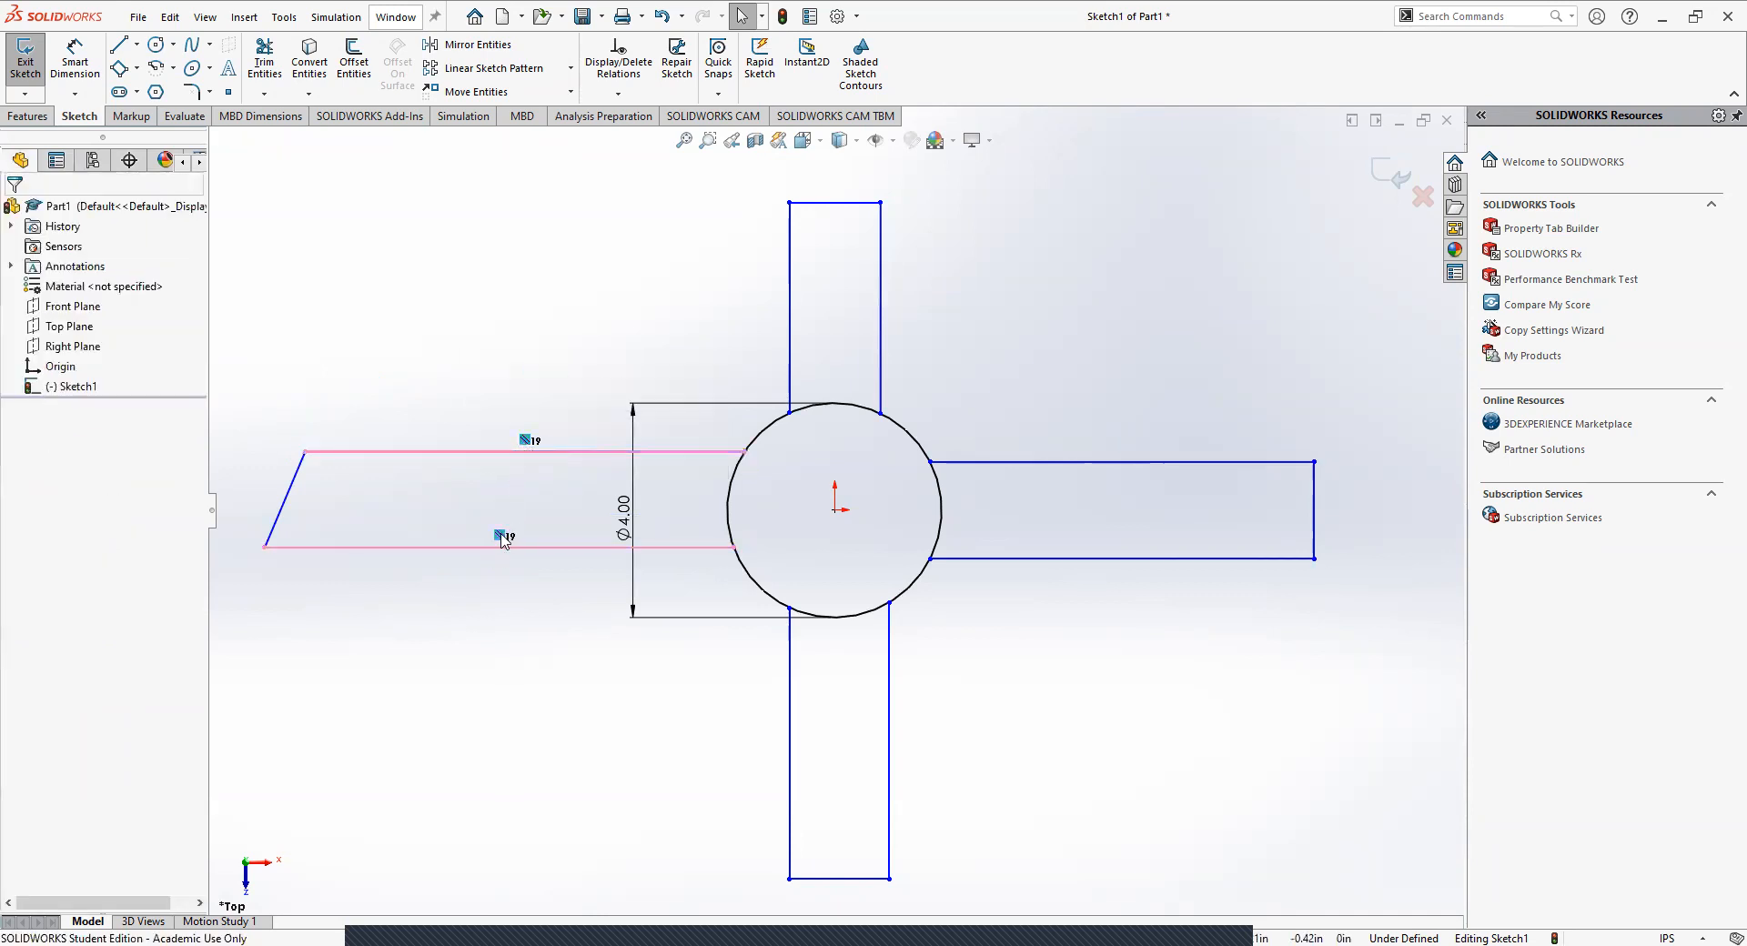
Check the parallel relation between the left arm's long edges and move its lower edge to about 8.72 in long.
left_click(478, 609)
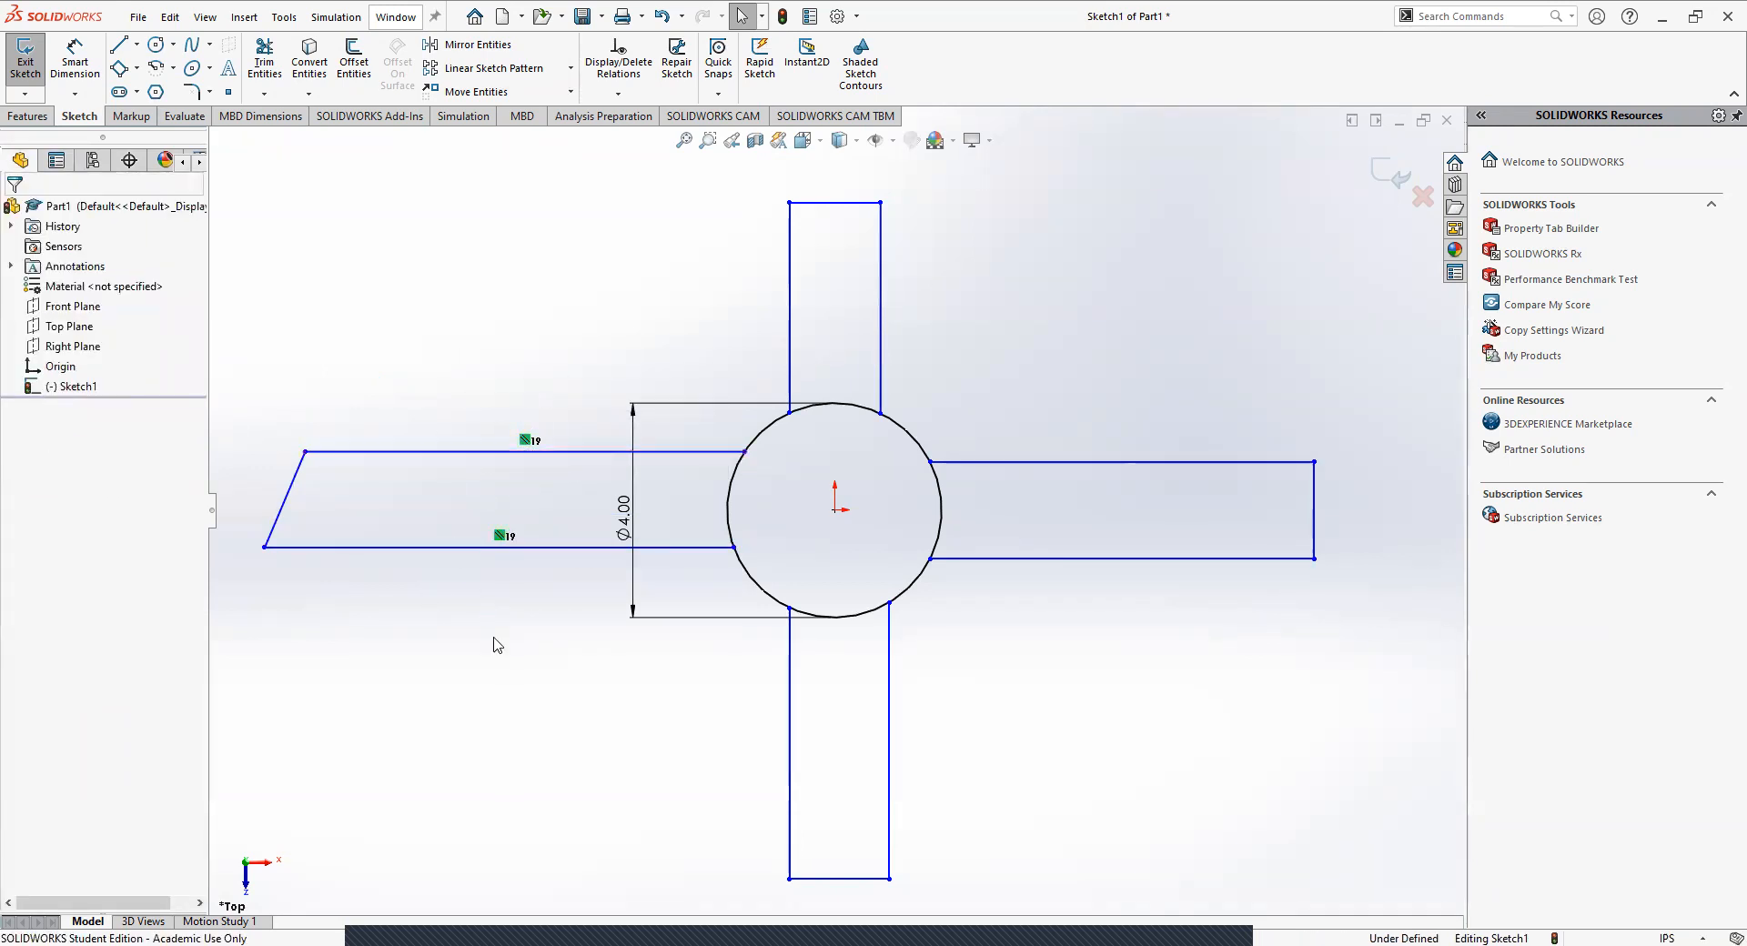
left_click(533, 440)
left_click(410, 351)
left_click(523, 548)
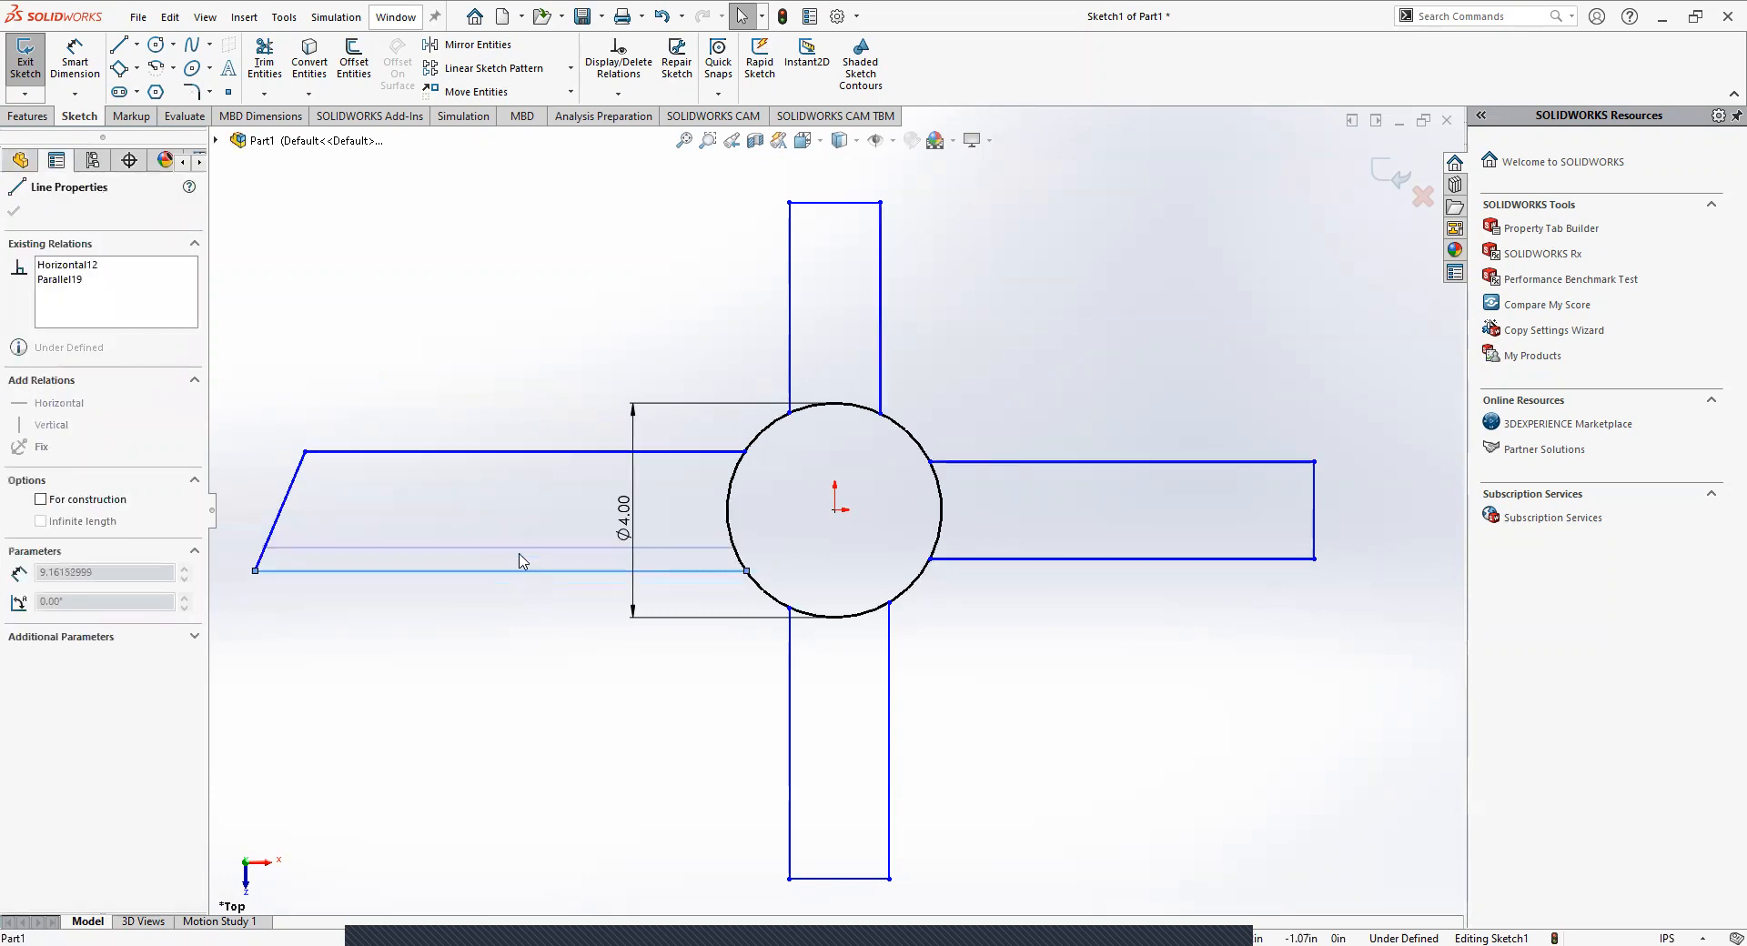
left_click(473, 624)
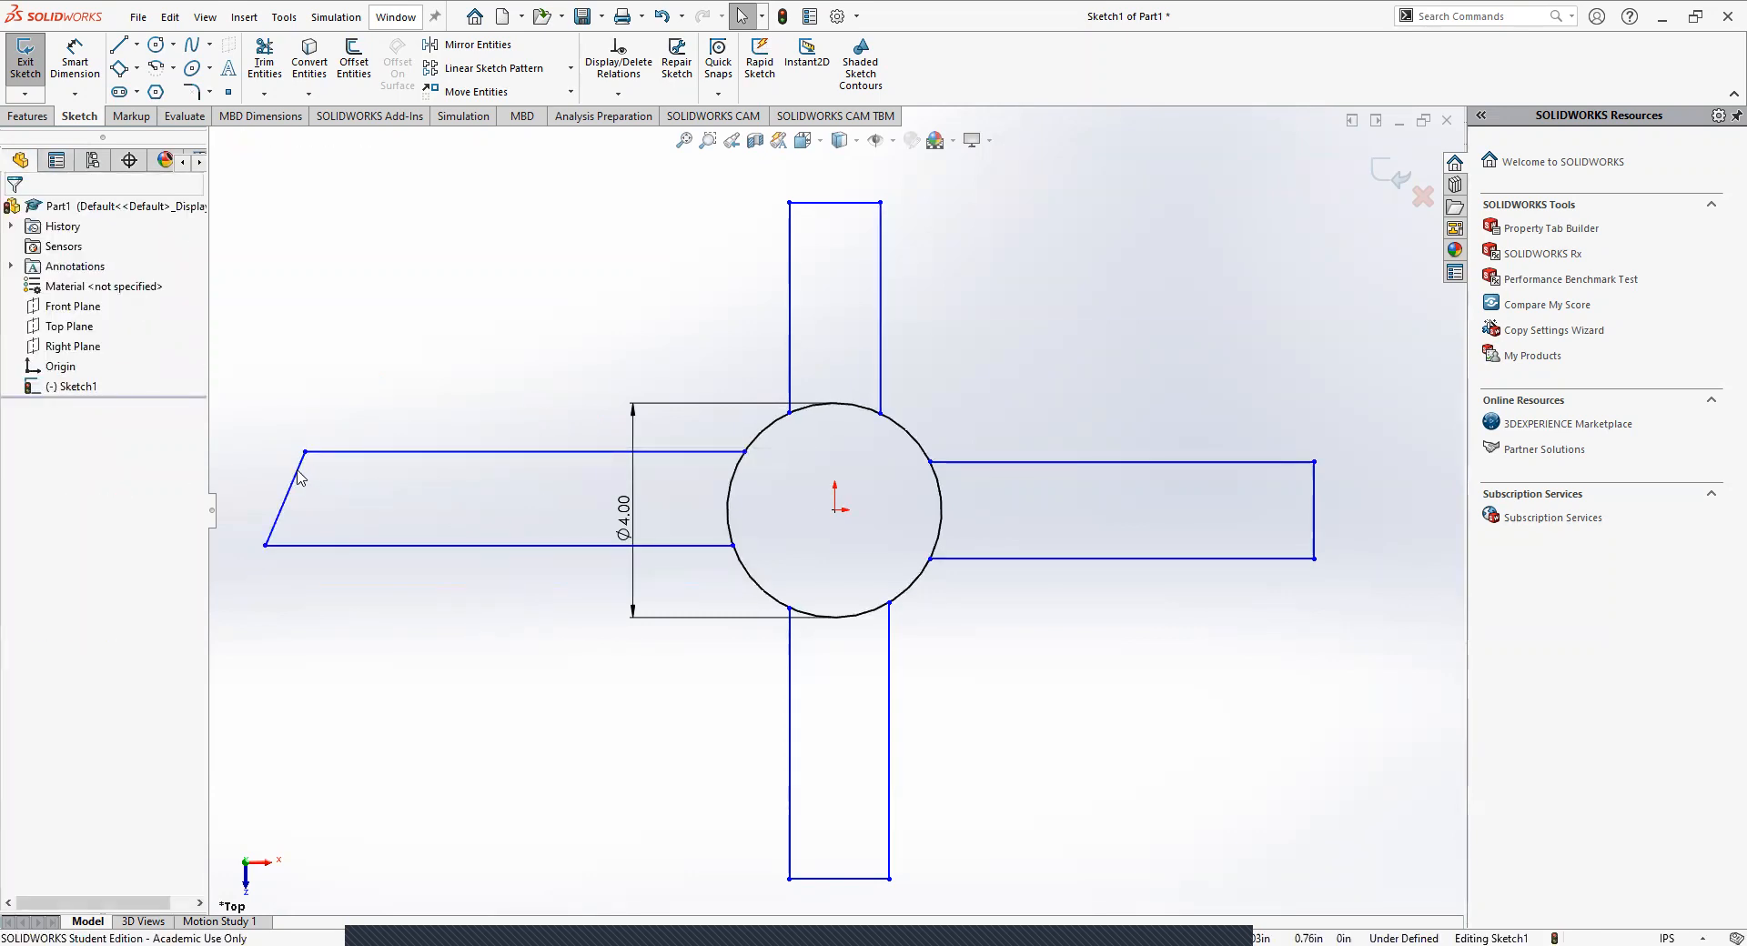
Examine the existing relations on the left arm's slanted end edge and on its lower edge.
left_click(288, 491)
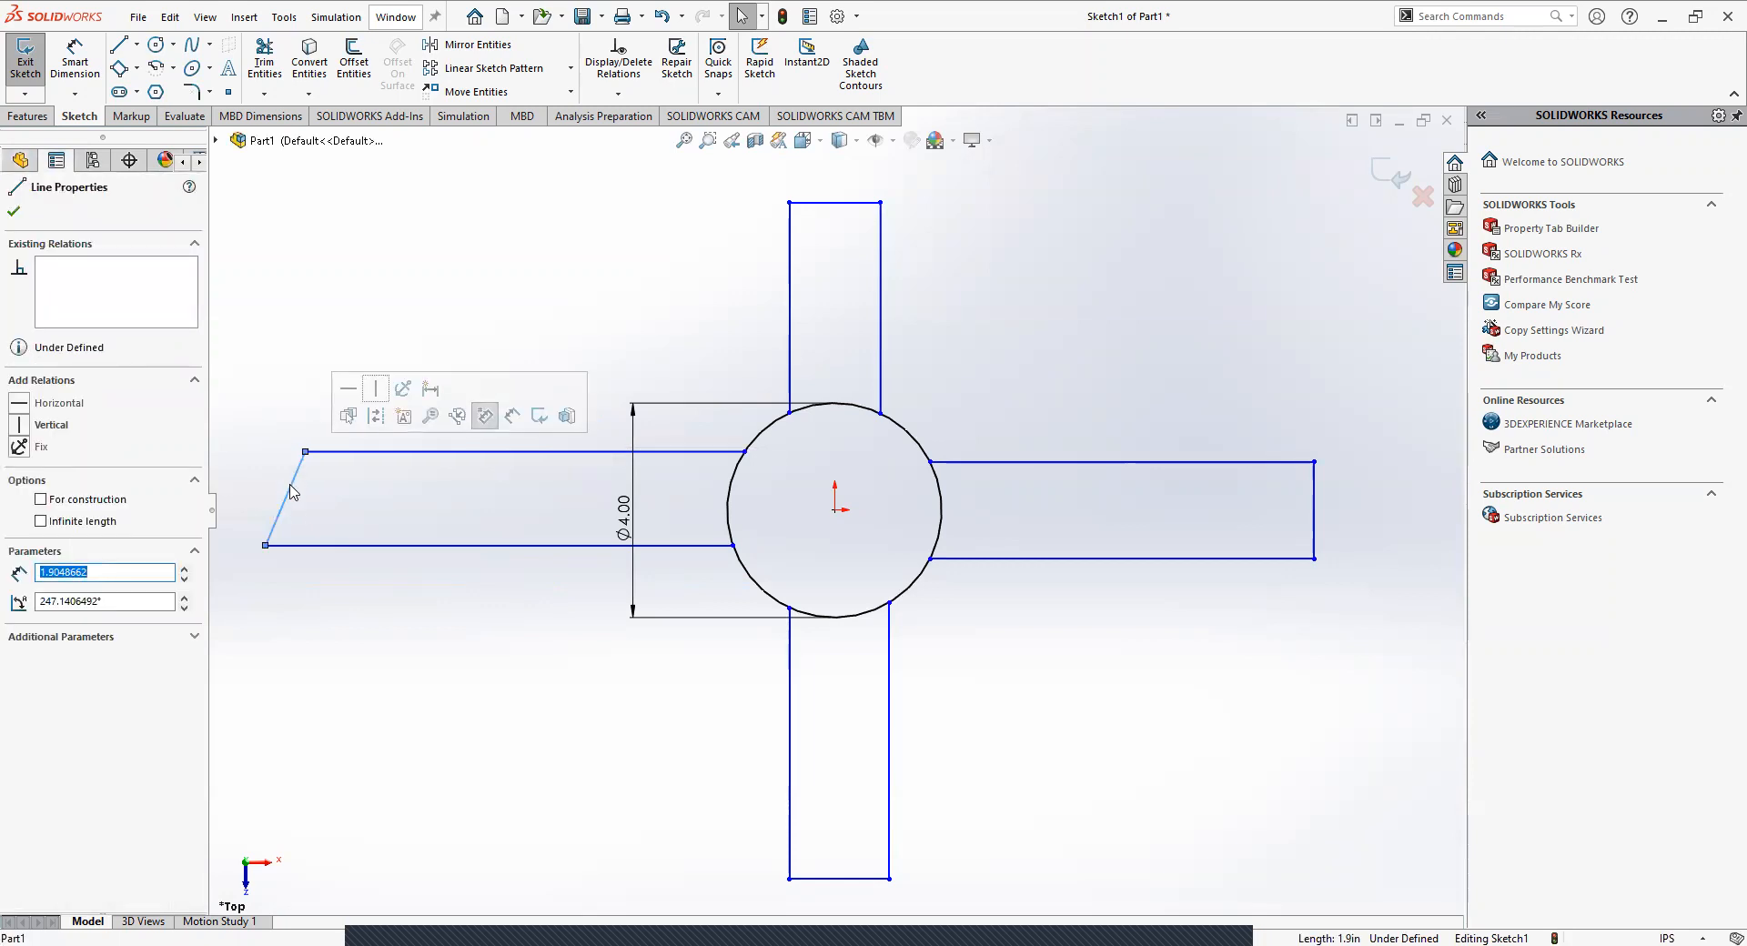
left_click(391, 601)
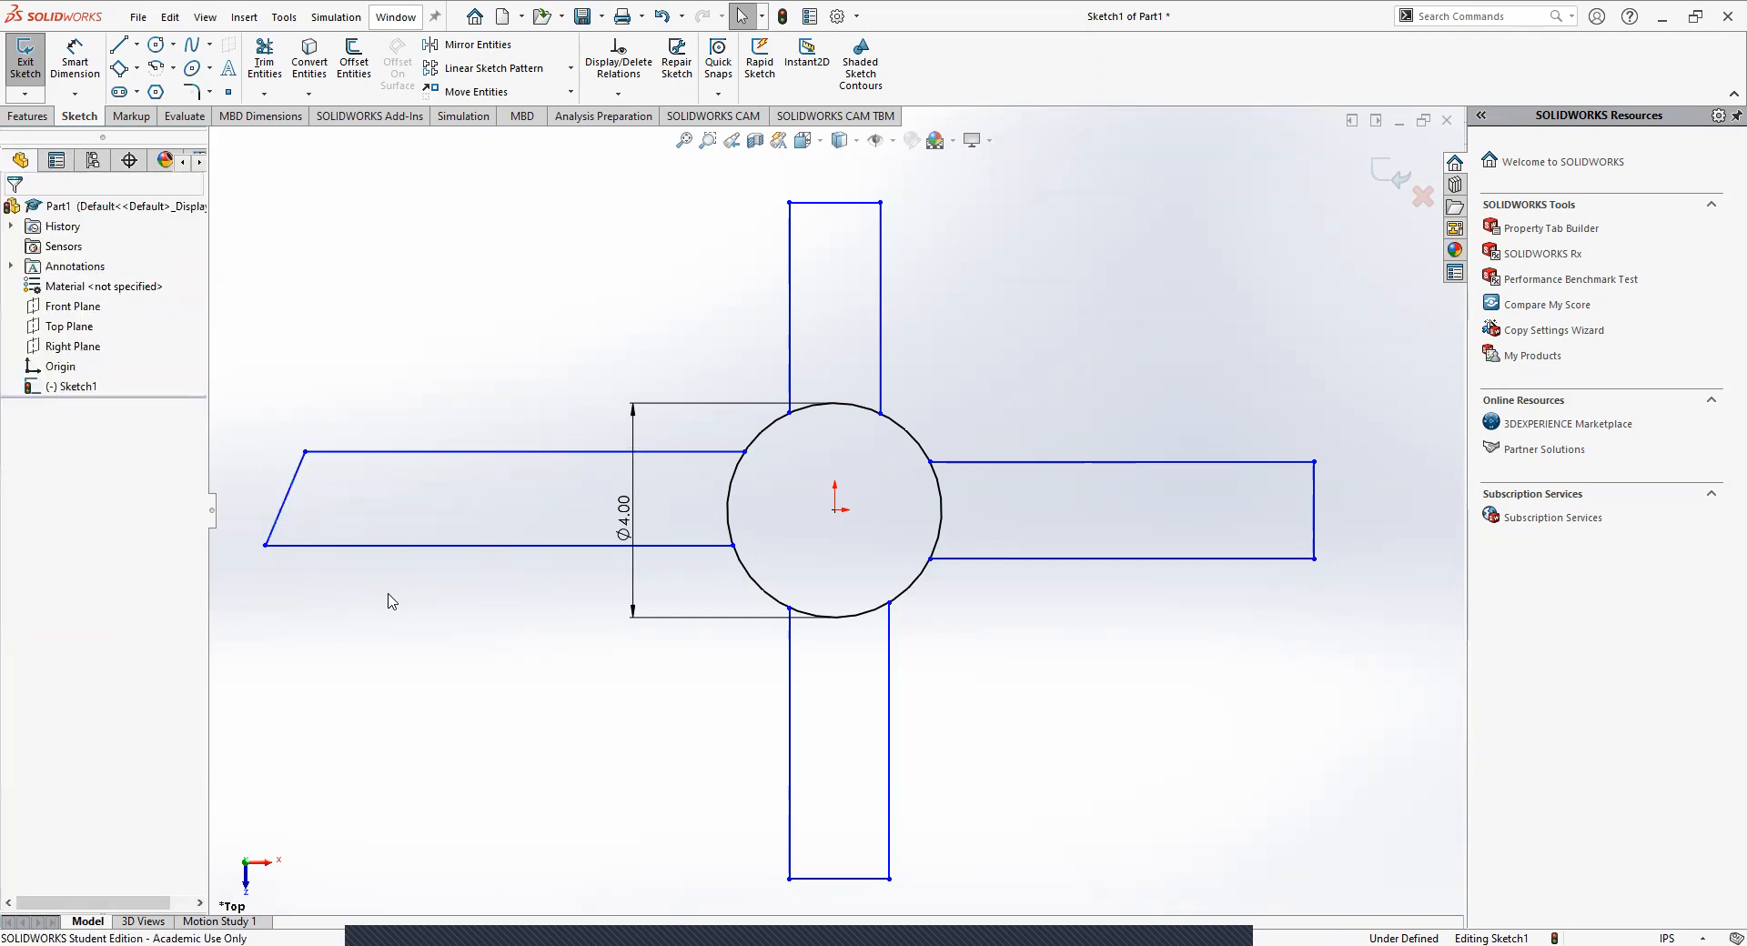
left_click(543, 546)
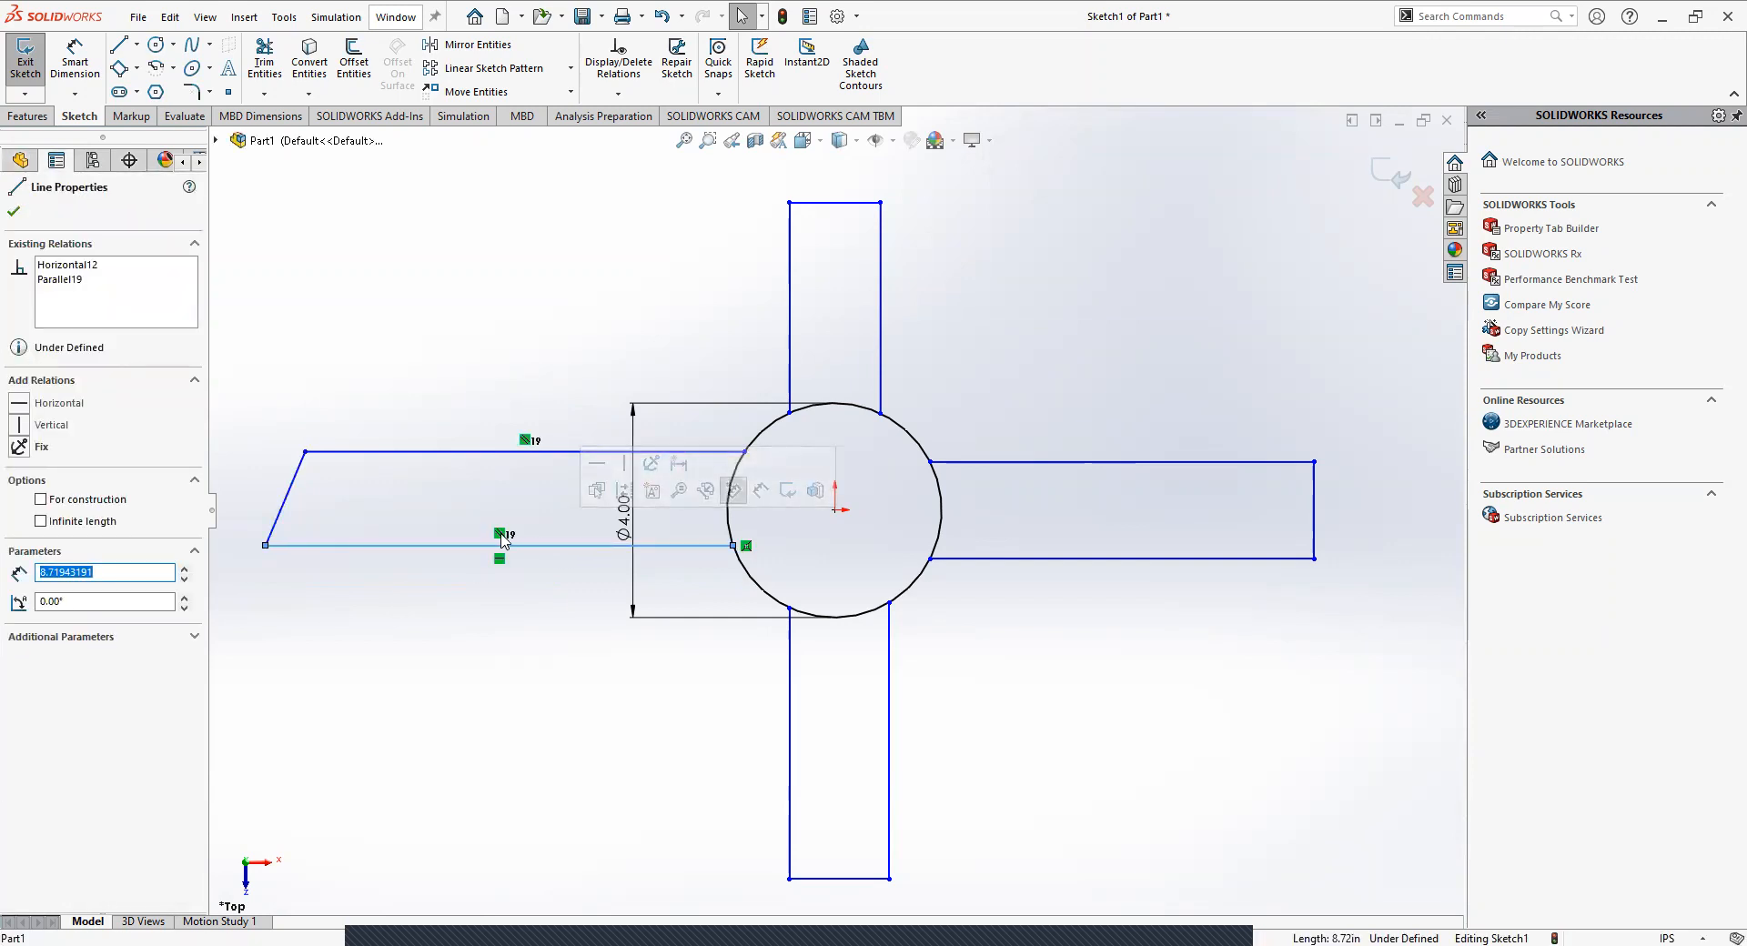
left_click(505, 540)
left_click(442, 649)
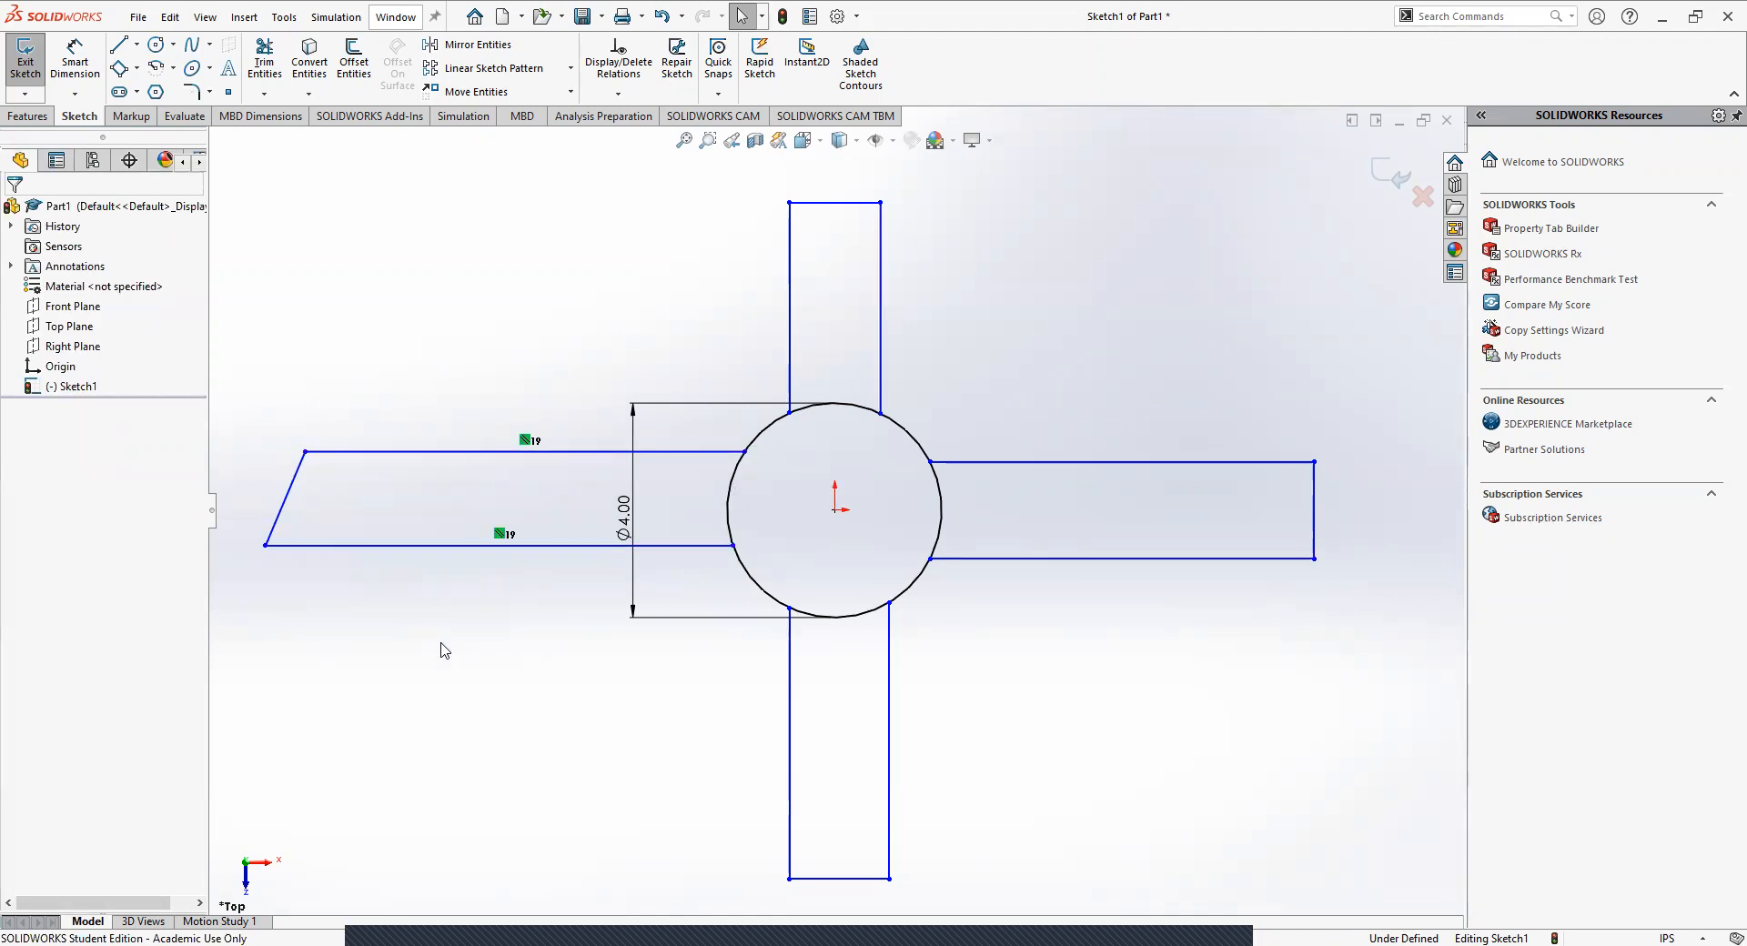
Try a Vertical relation on the left arm's upper edge, and delete that relation.
left_click(584, 452)
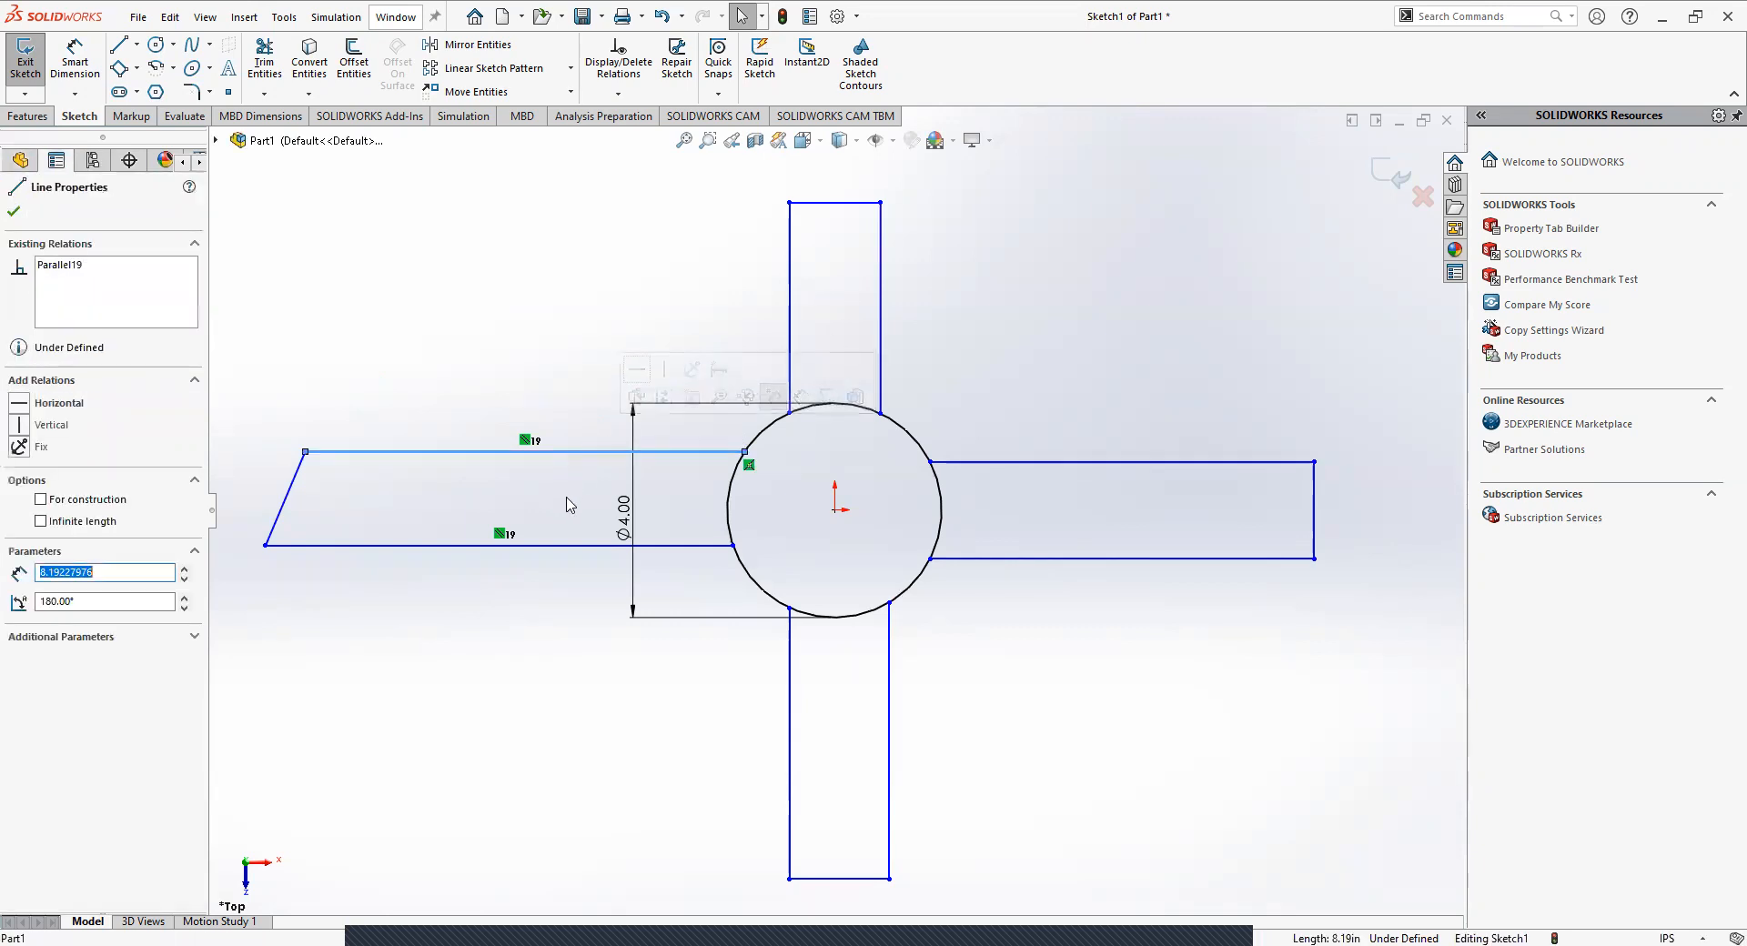
left_click(22, 427)
left_click(518, 667)
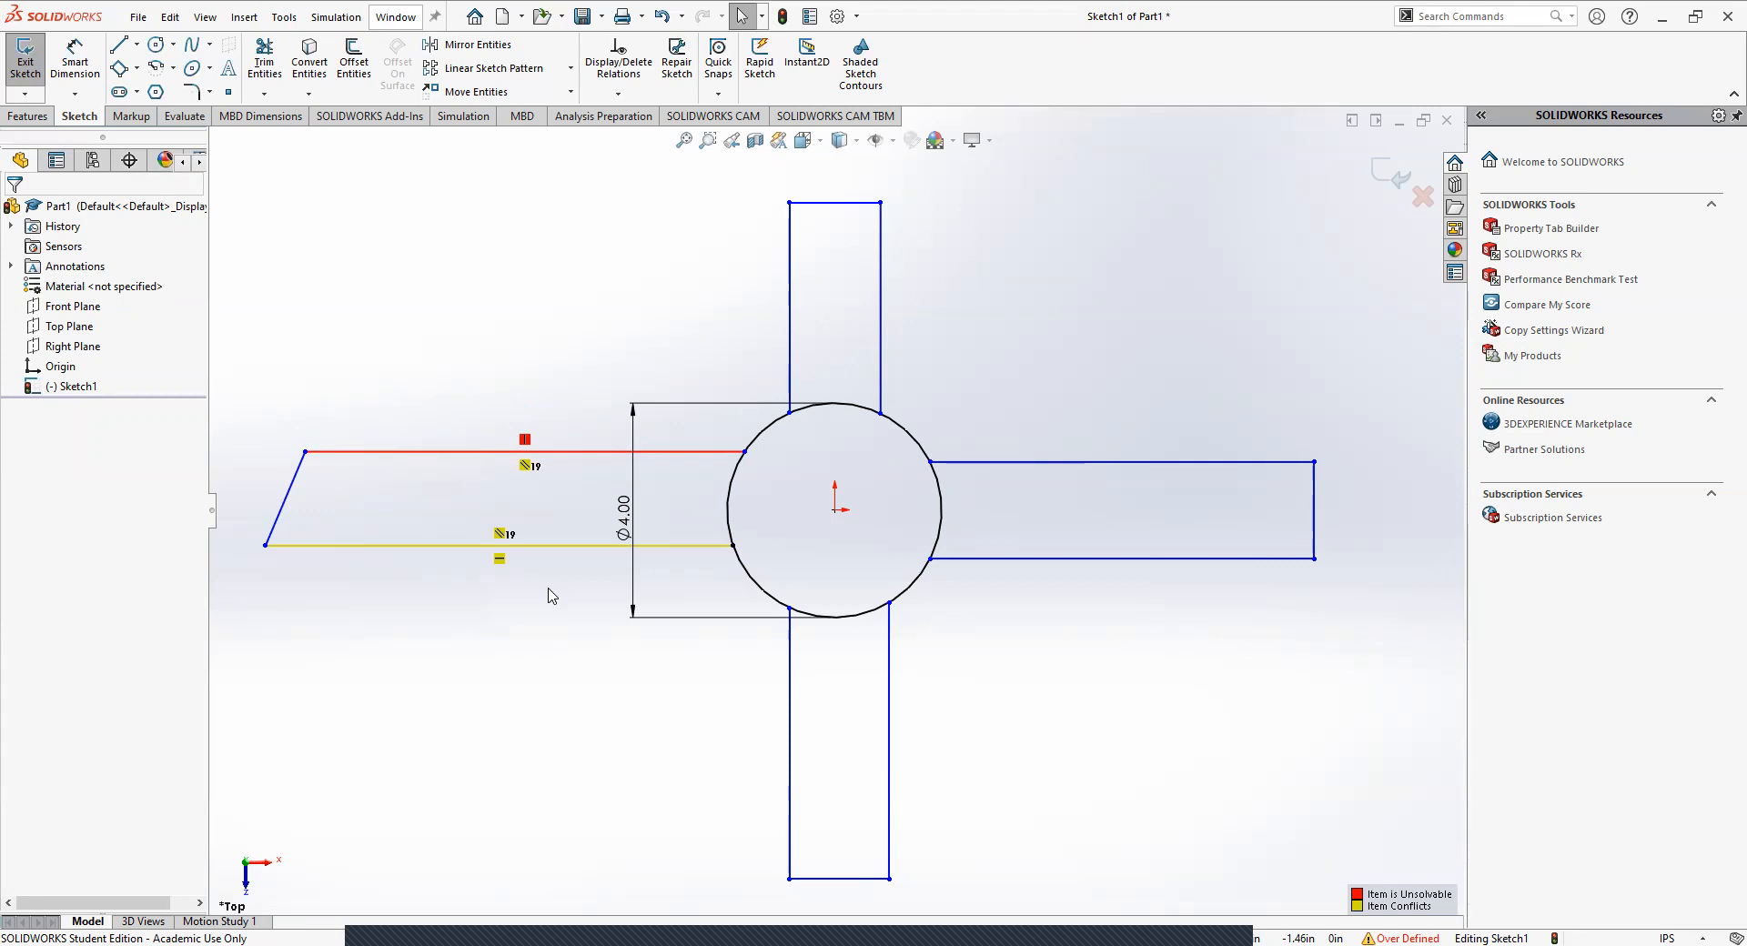
left_click(524, 440)
key("Delete")
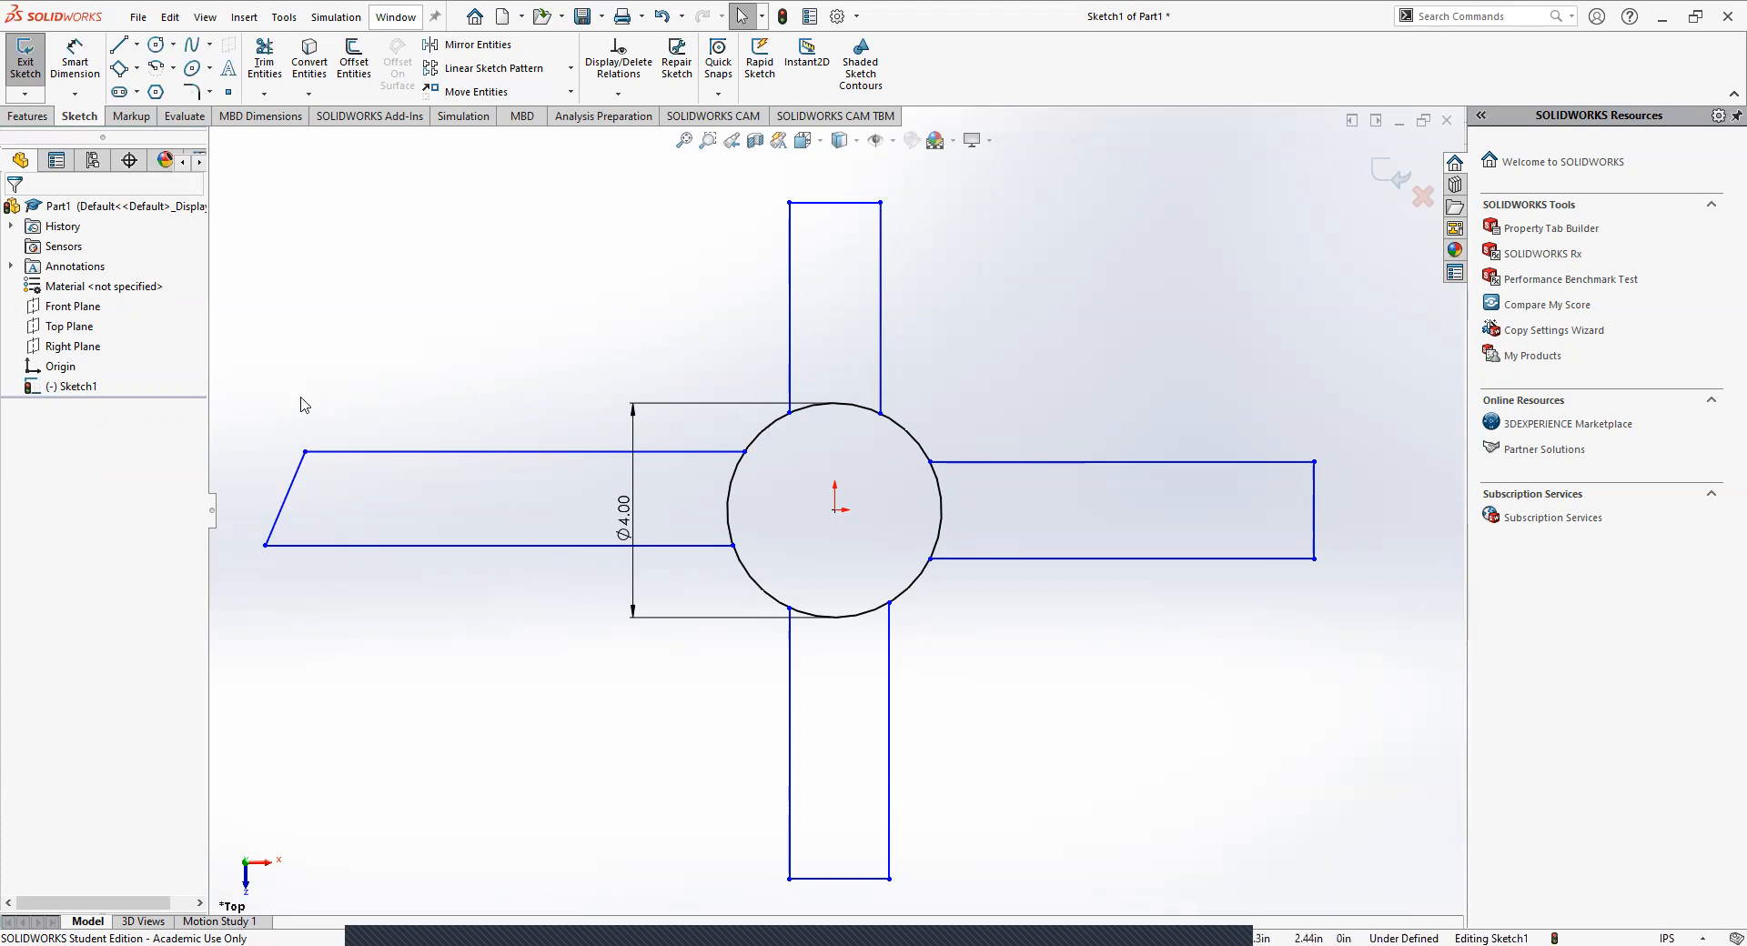
Try a Vertical relation on the left arm's lower edge, and delete that relation.
left_click(438, 546)
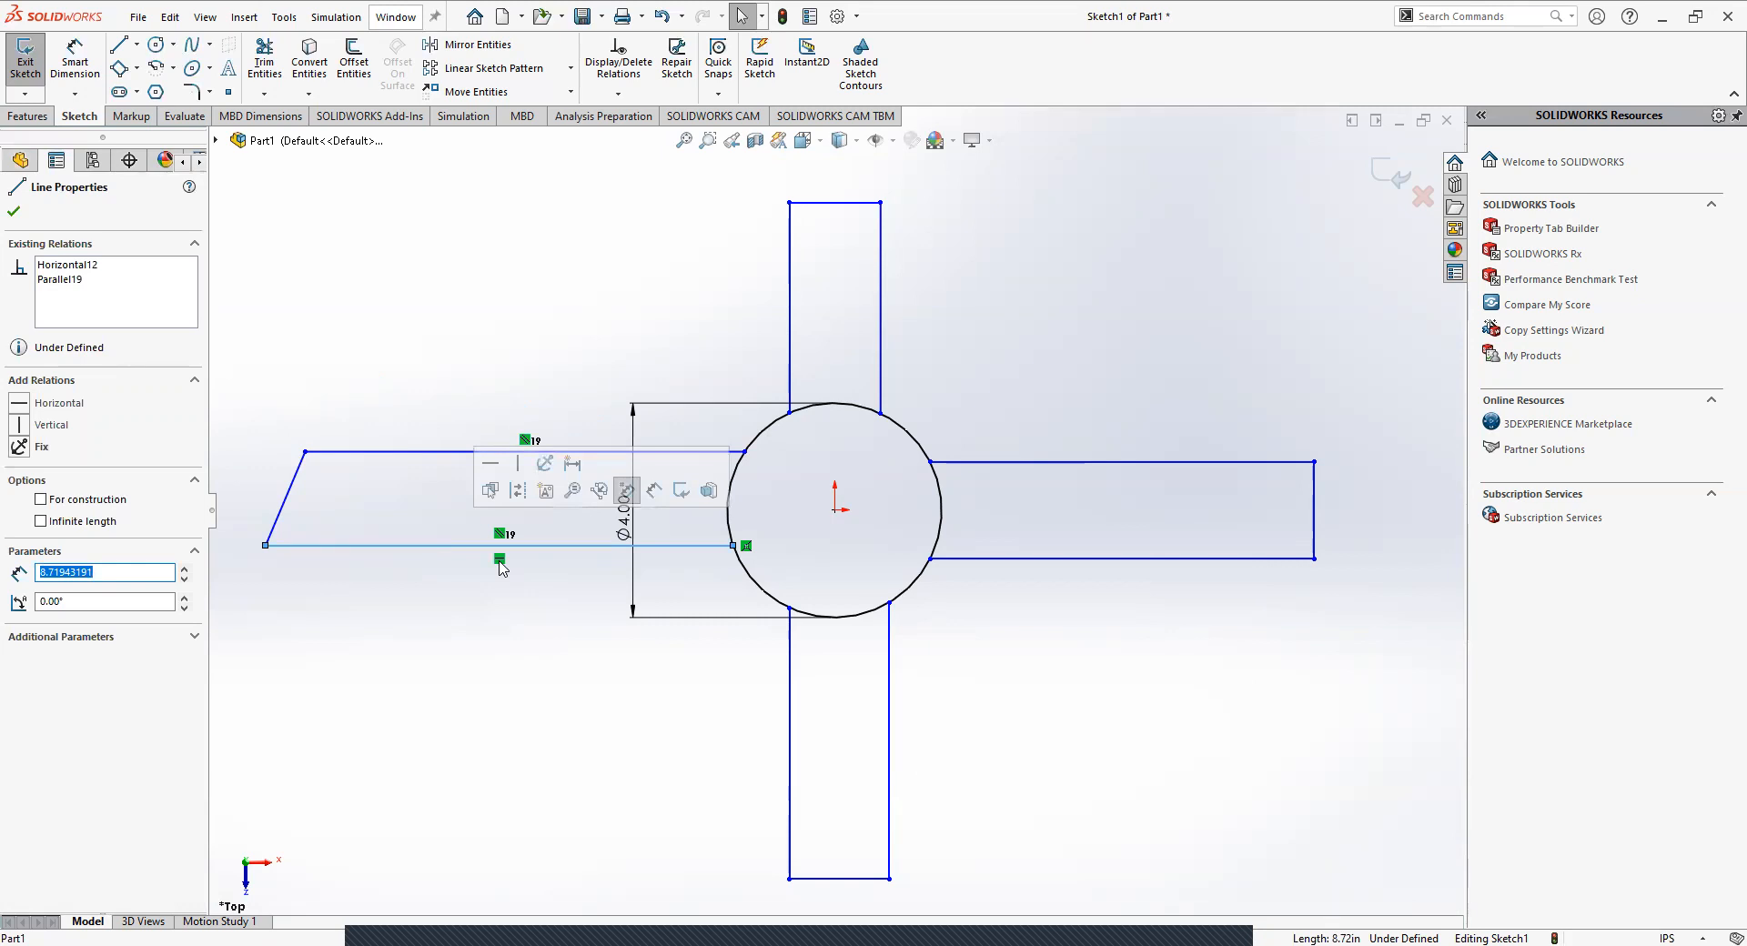
left_click(20, 427)
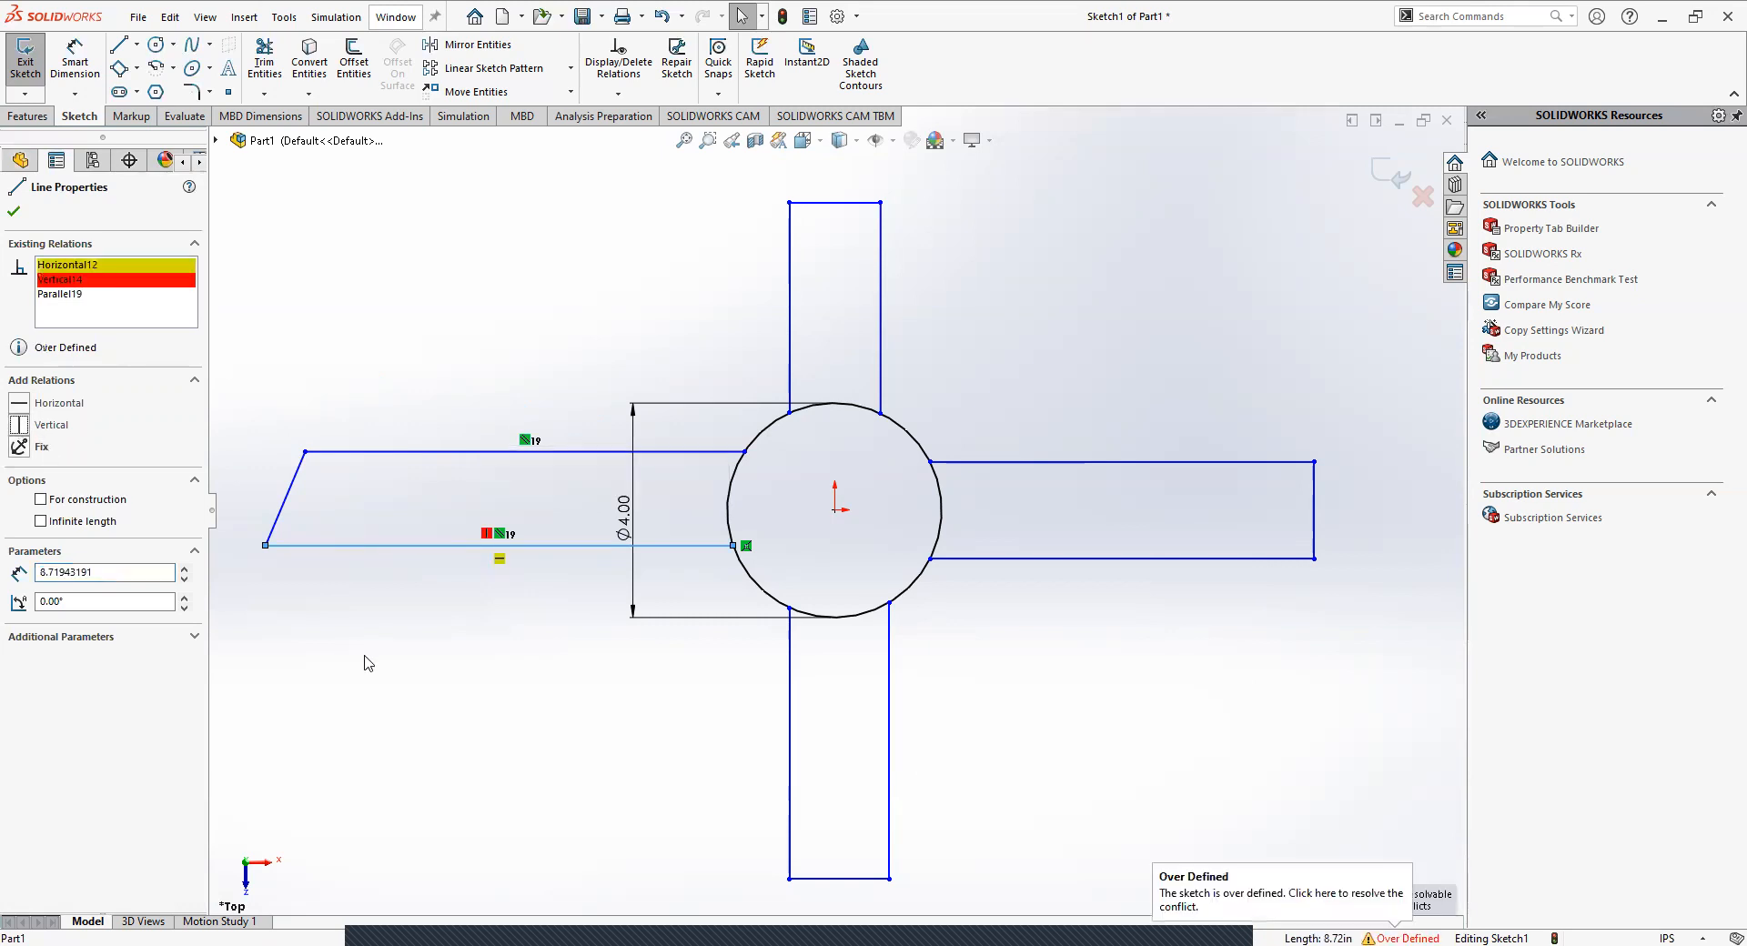
left_click(490, 639)
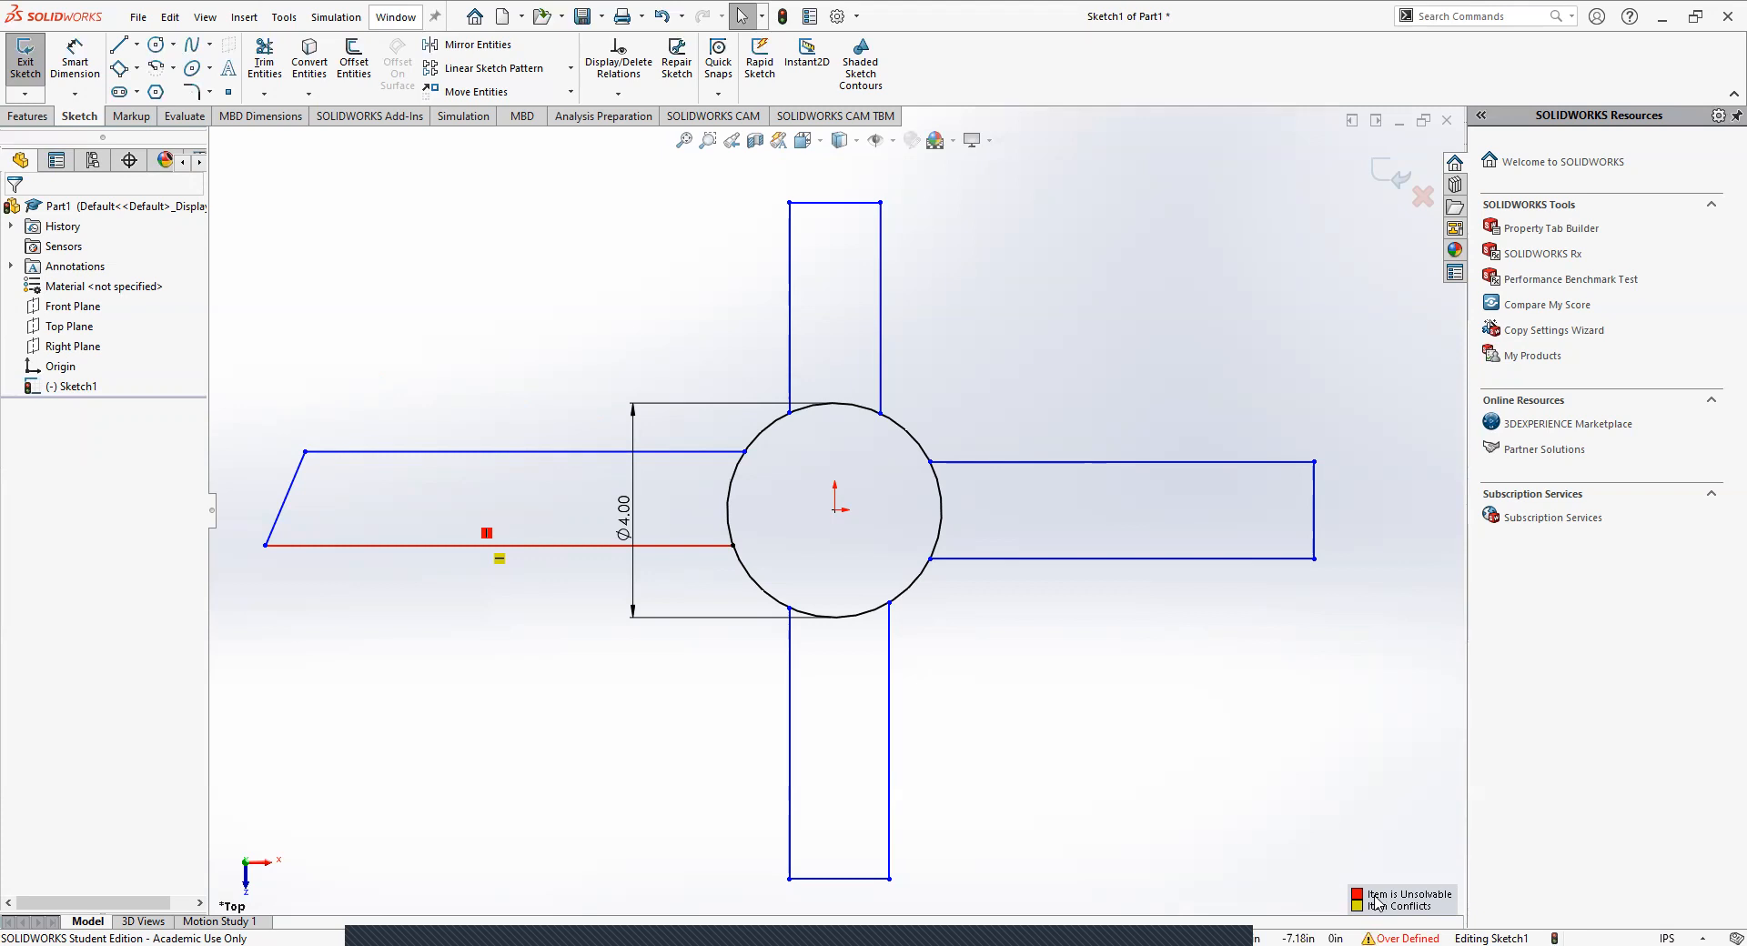
left_click(487, 534)
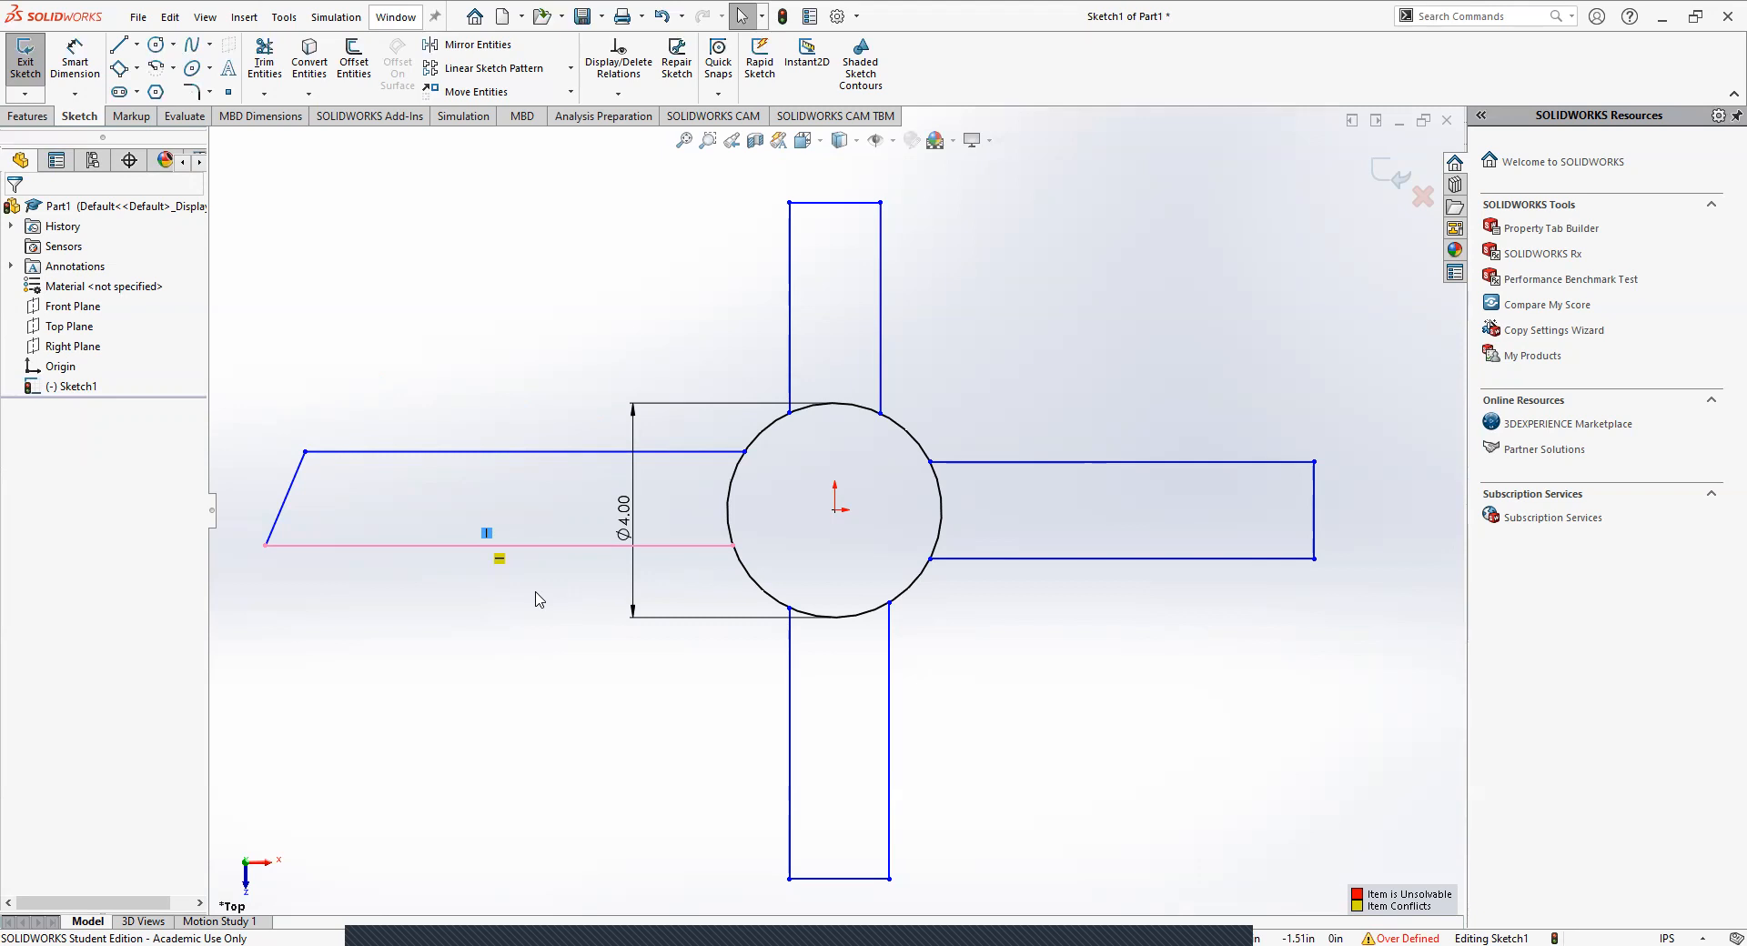
key("Delete")
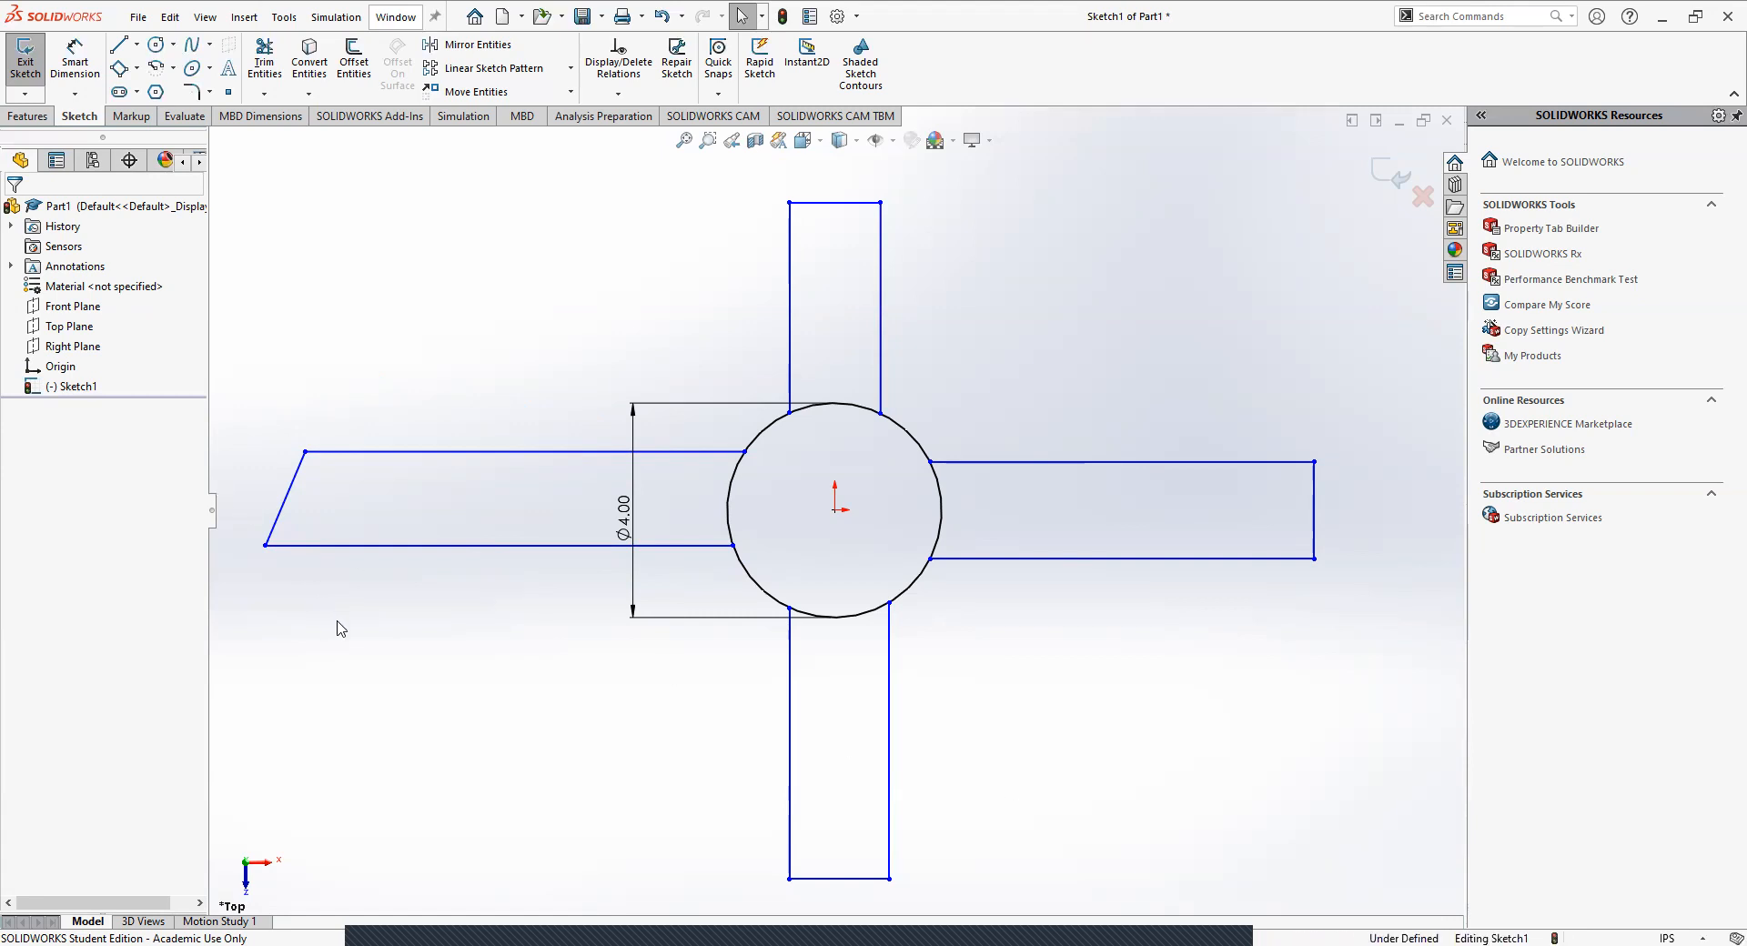
Make the left arm's slanted end edge vertical with a Vertical relation.
left_click(282, 514)
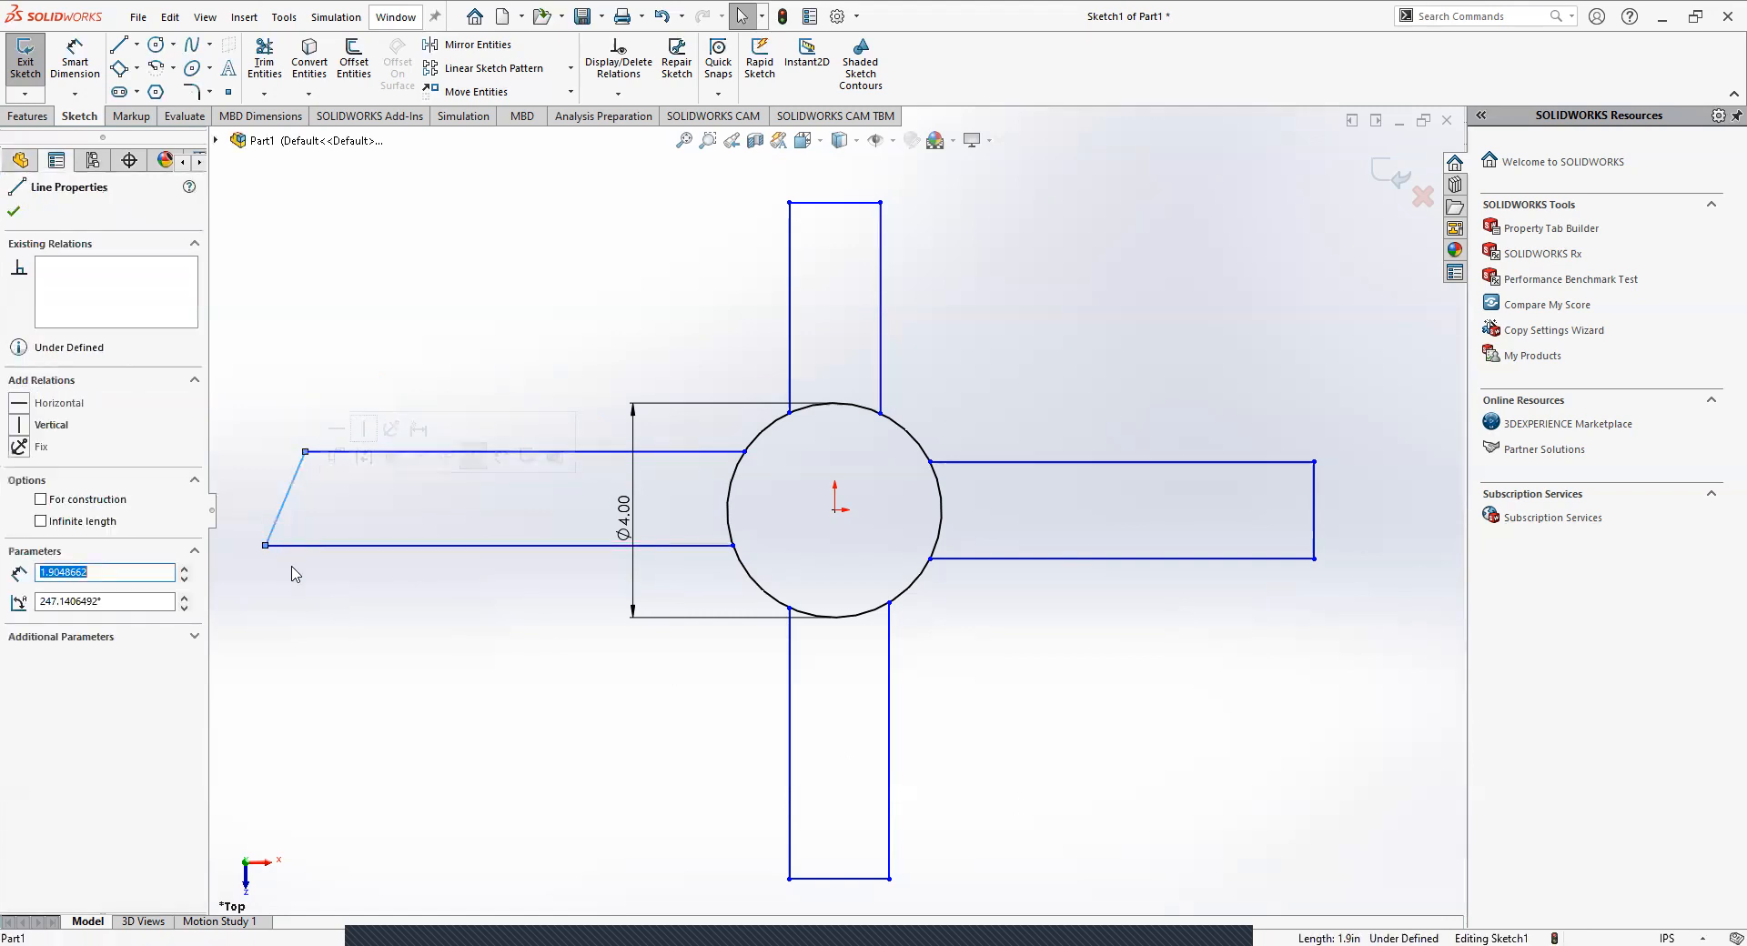
left_click(391, 420)
left_click_drag(283, 350, 467, 634)
left_click(450, 548)
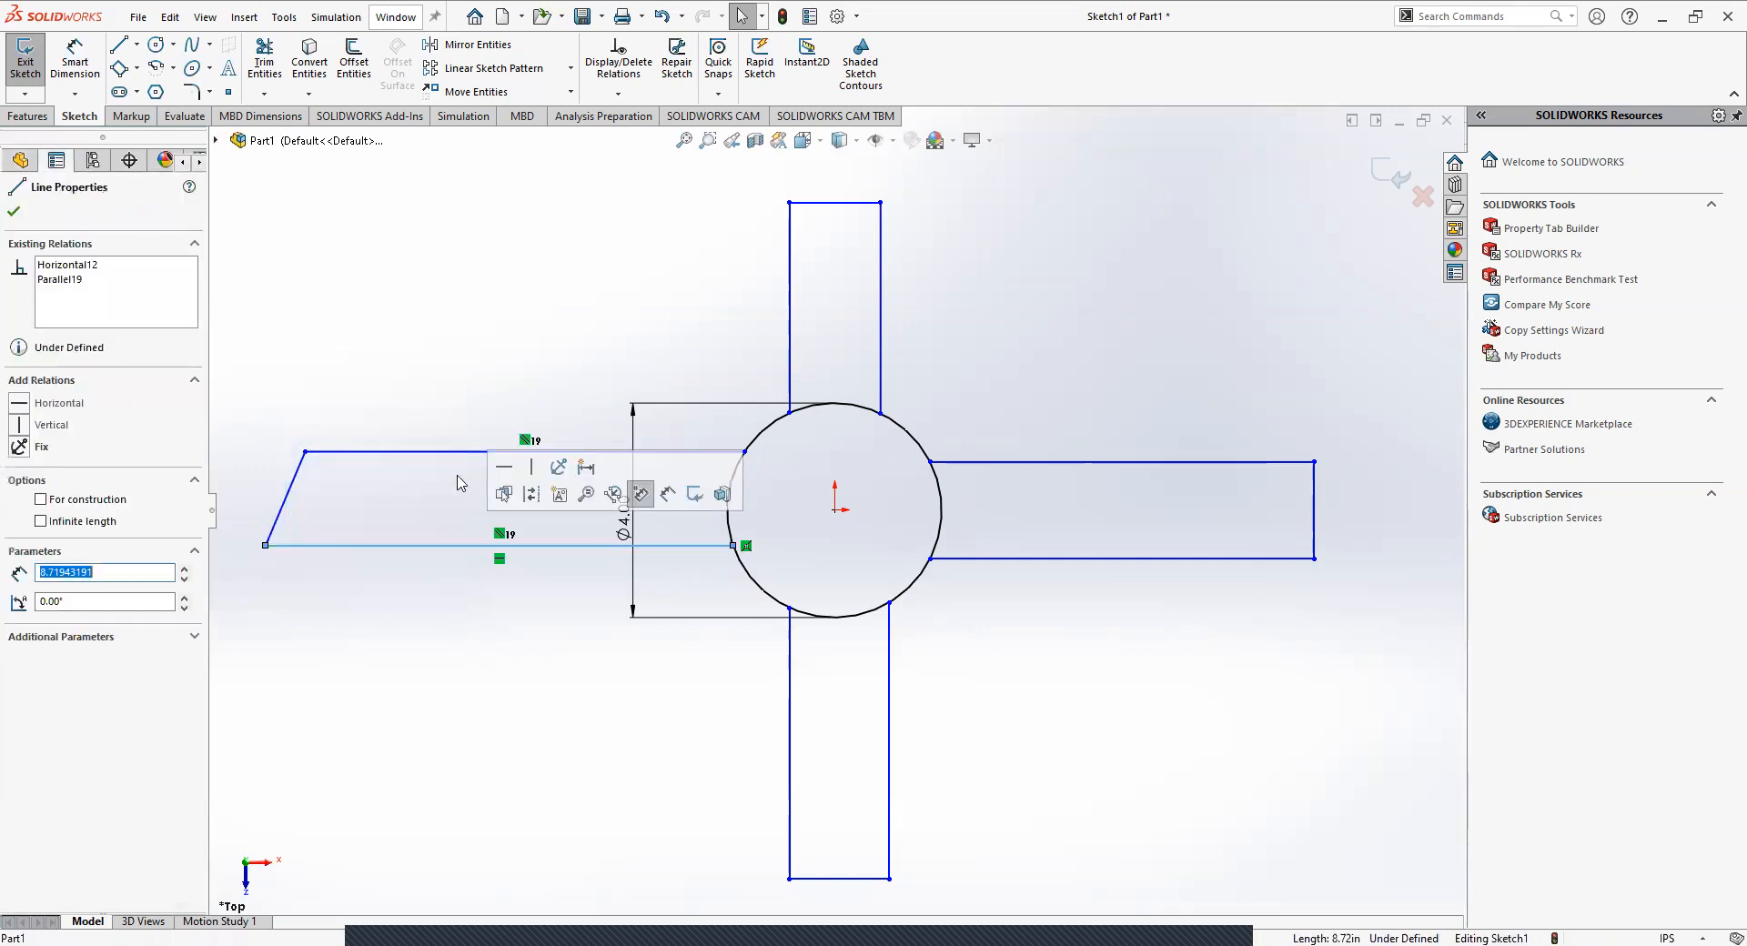
left_click(351, 365)
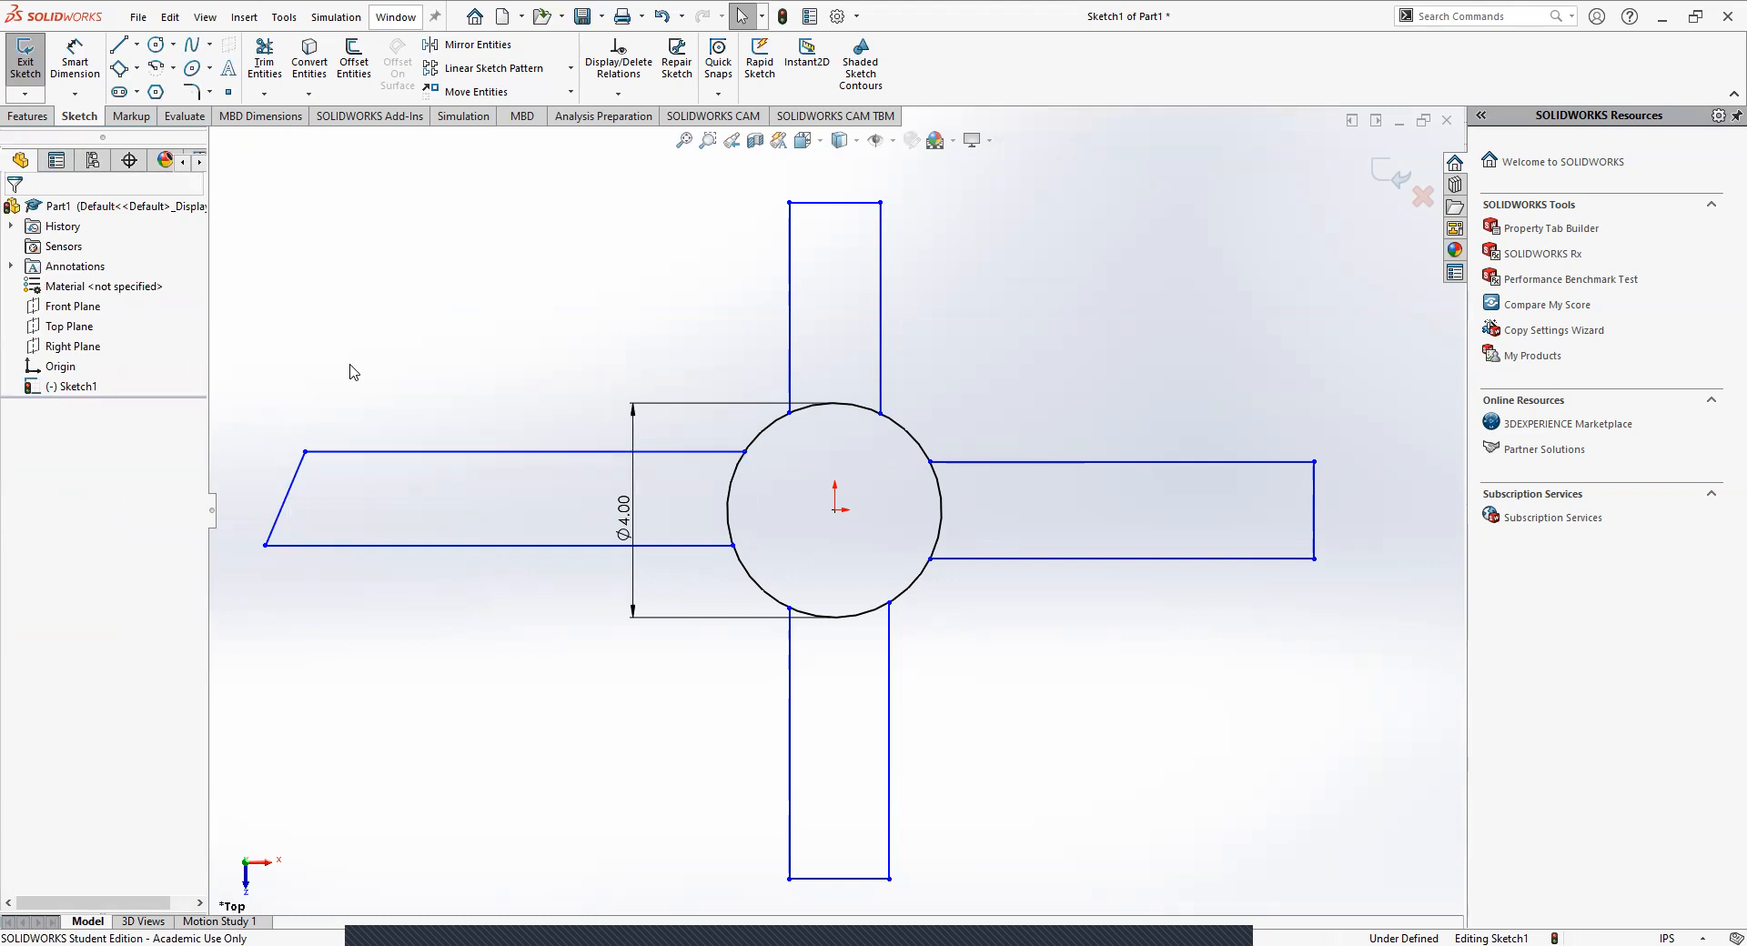
left_click(287, 497)
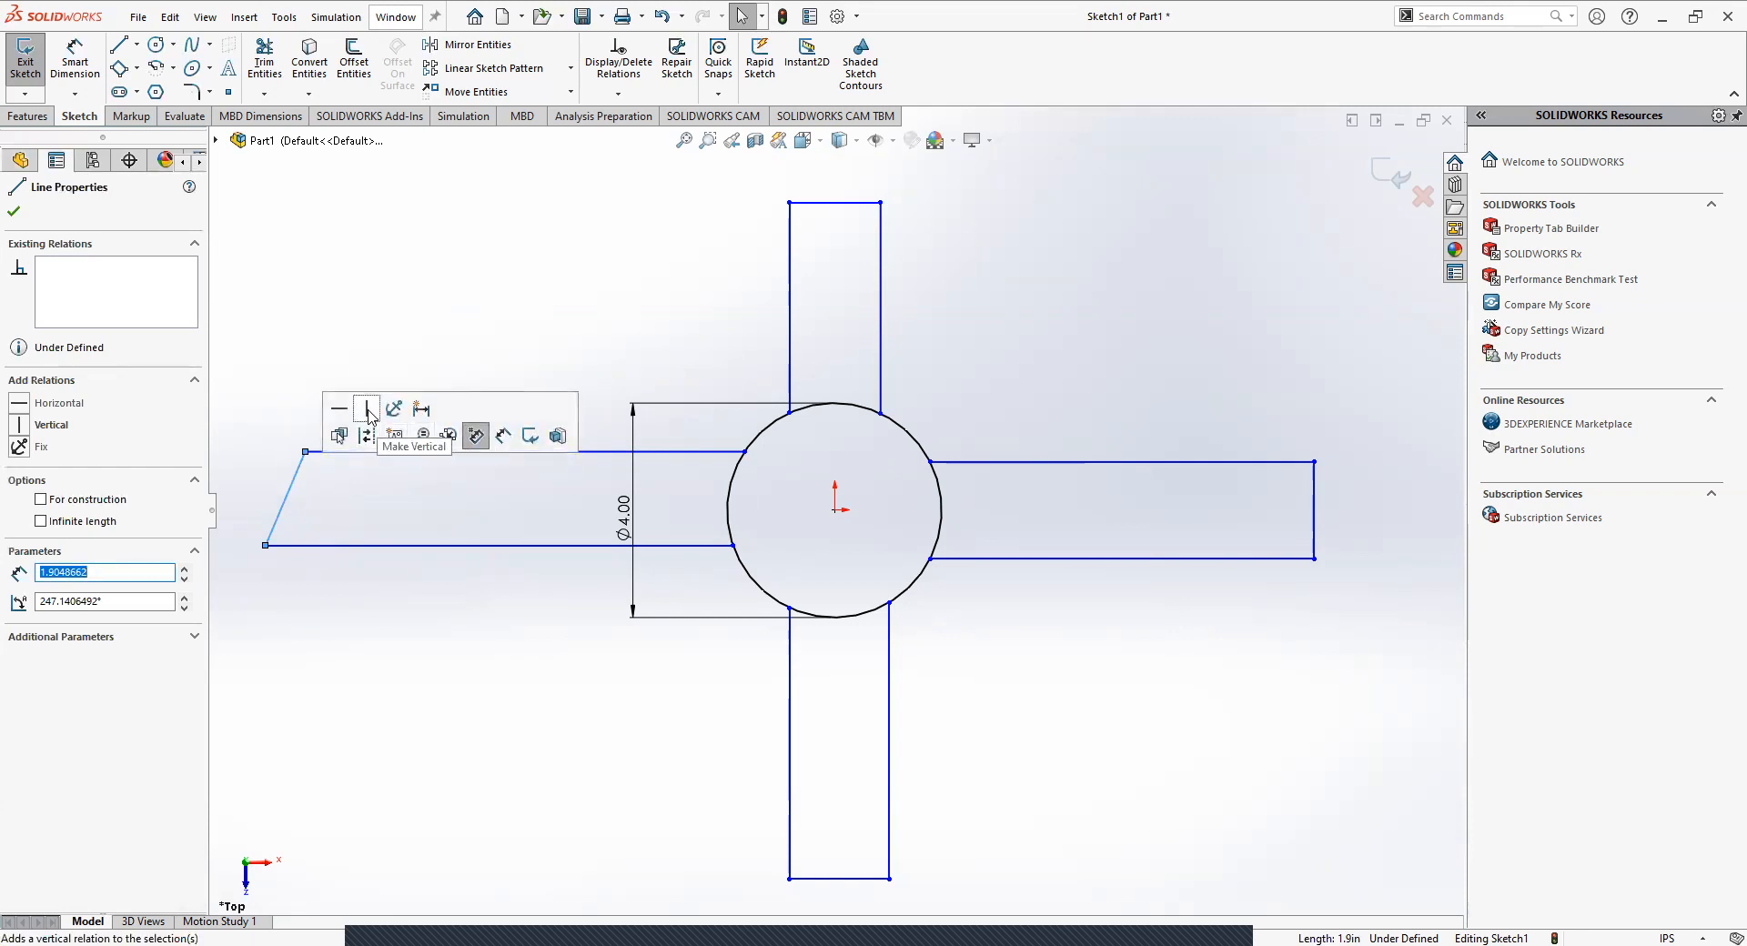
left_click(813, 459)
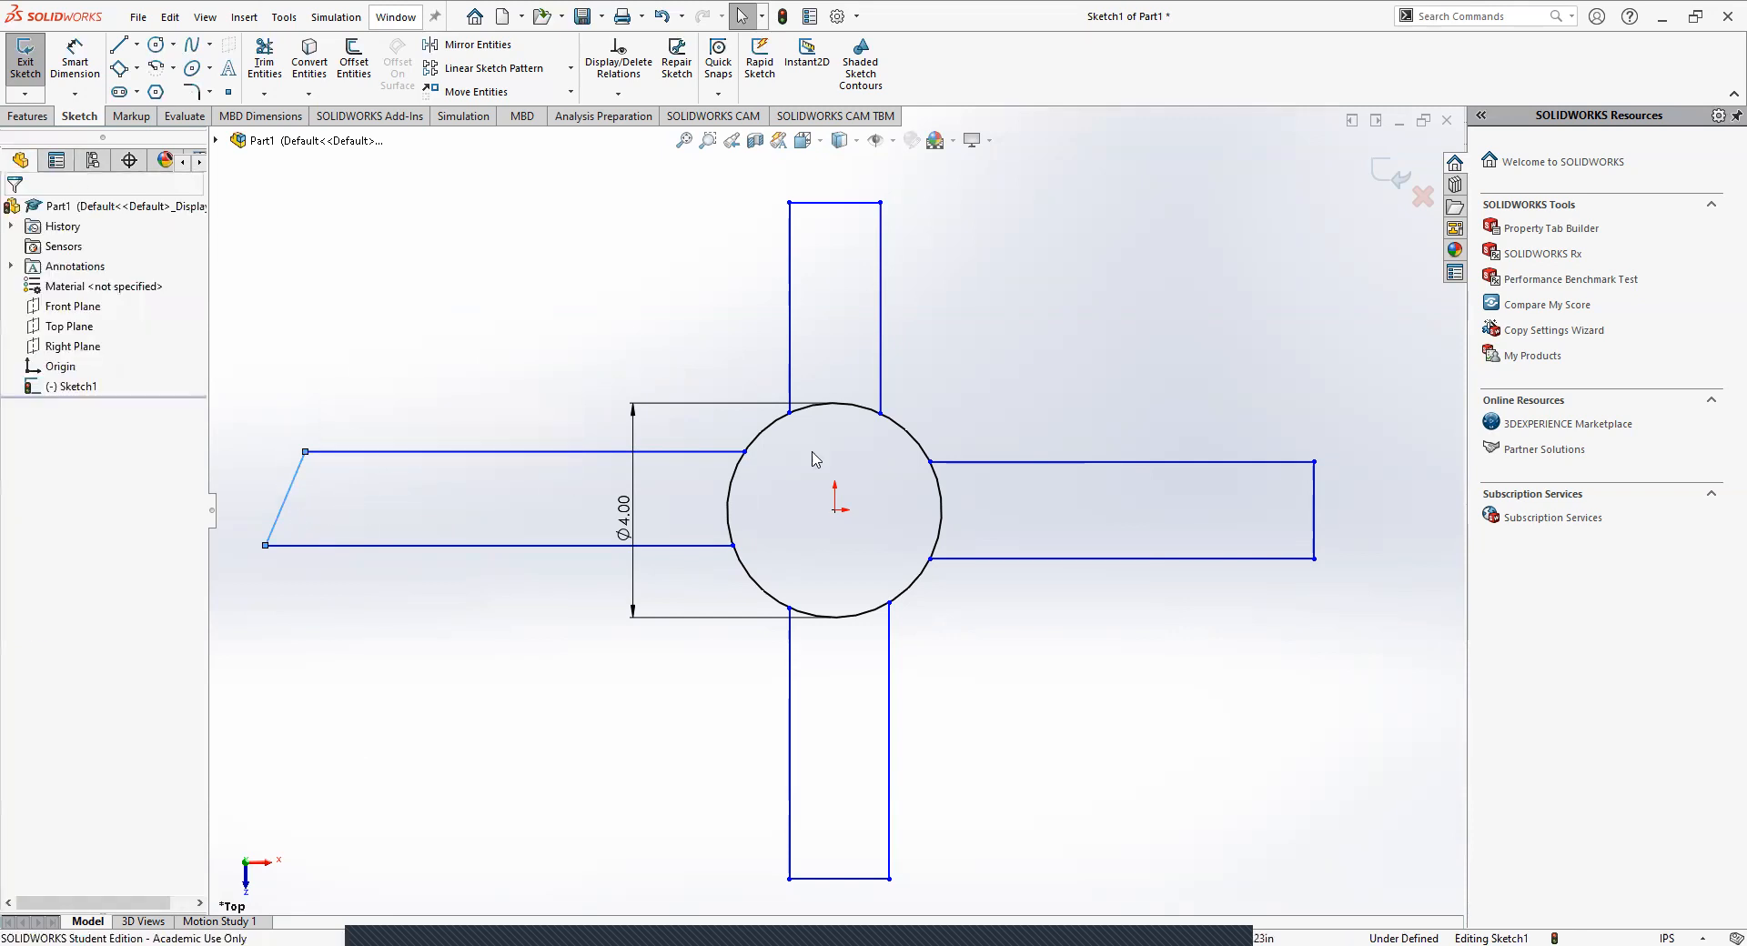
left_click(277, 514)
left_click(51, 425)
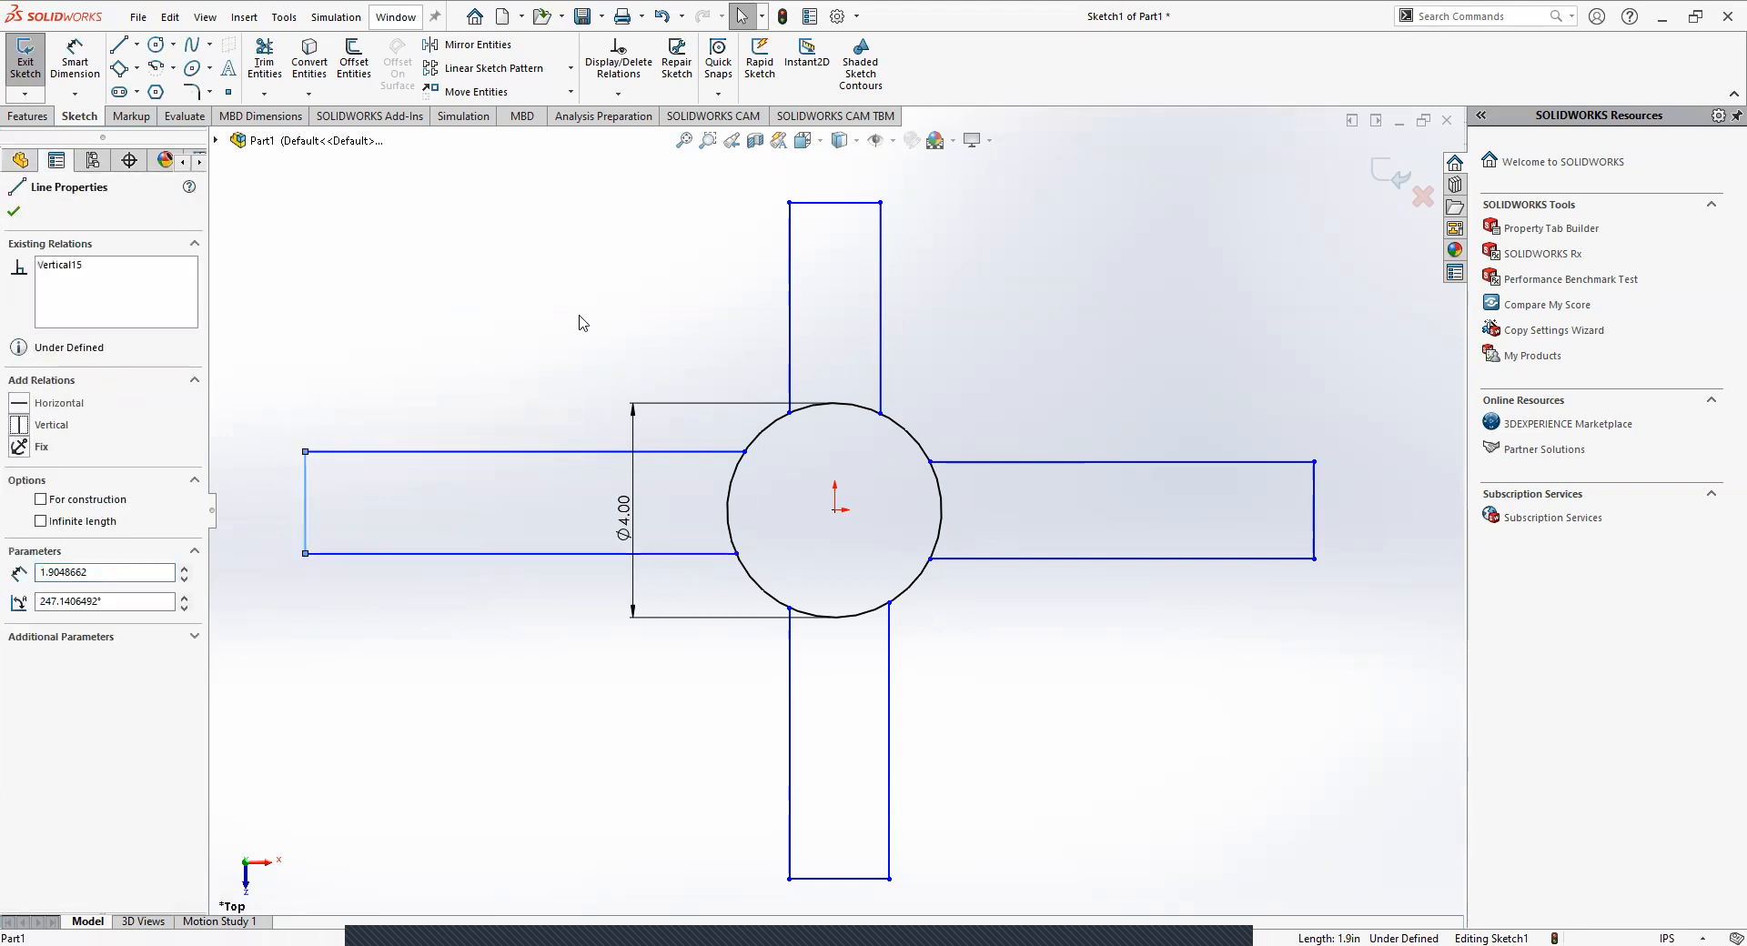
Inspect the vertical relation on the left arm's end edge and delete it.
left_click(362, 535)
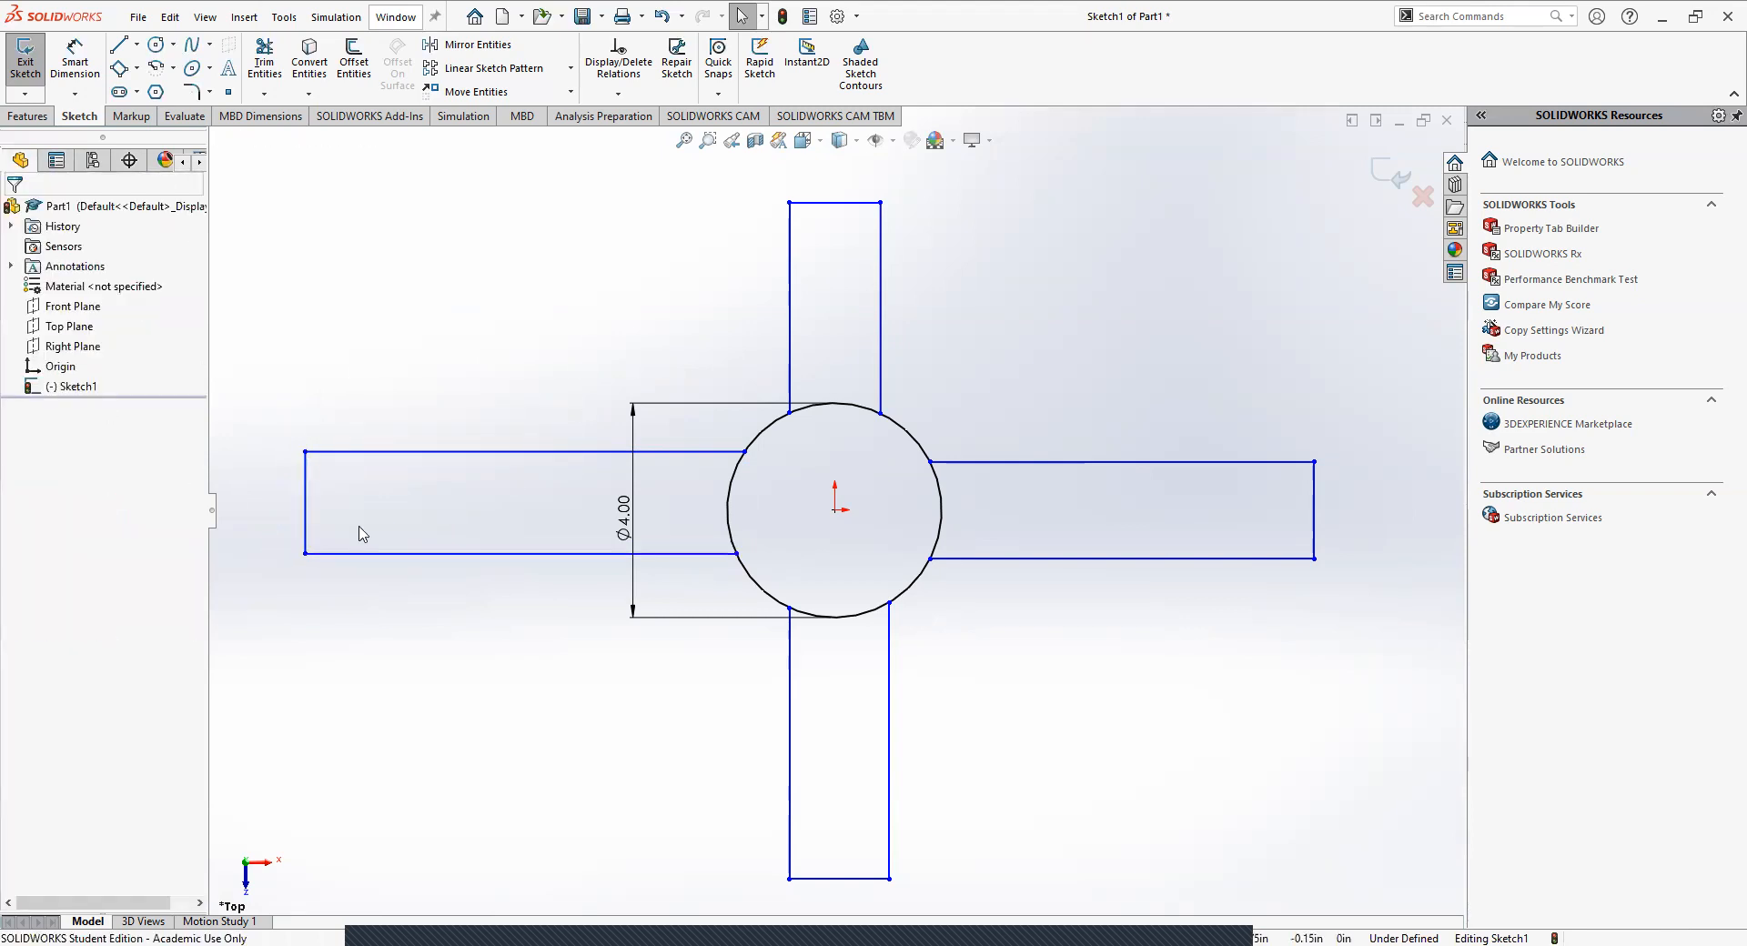
left_click(304, 512)
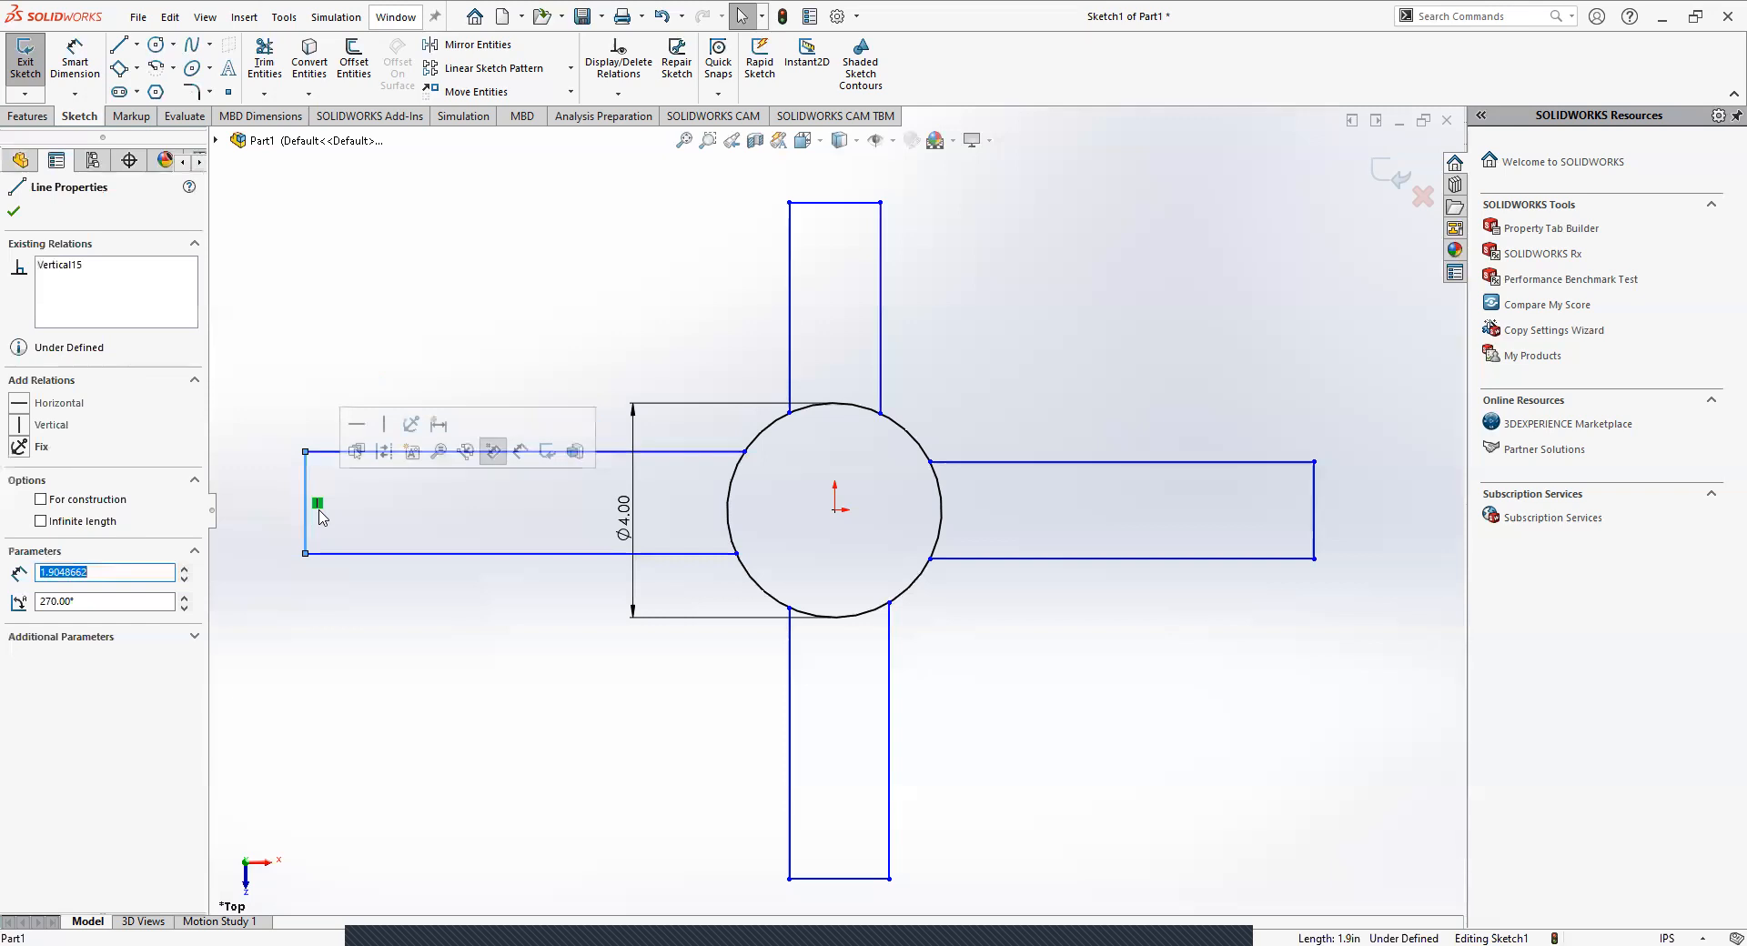
left_click(318, 603)
left_click(305, 513)
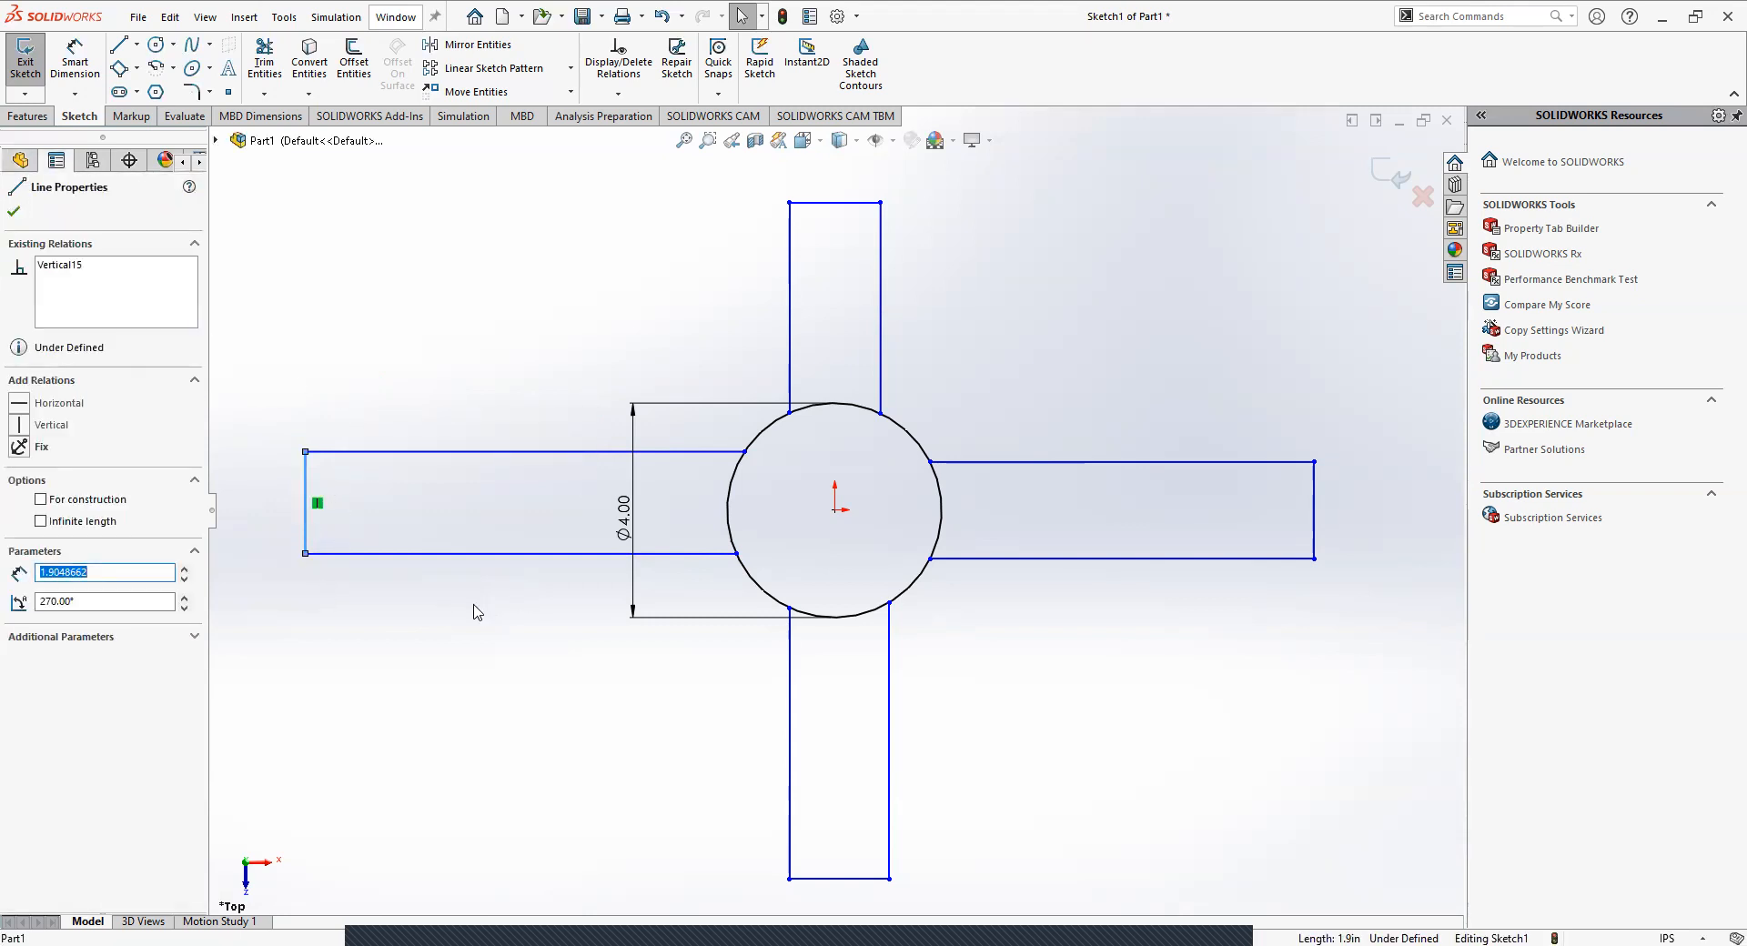
left_click(319, 508)
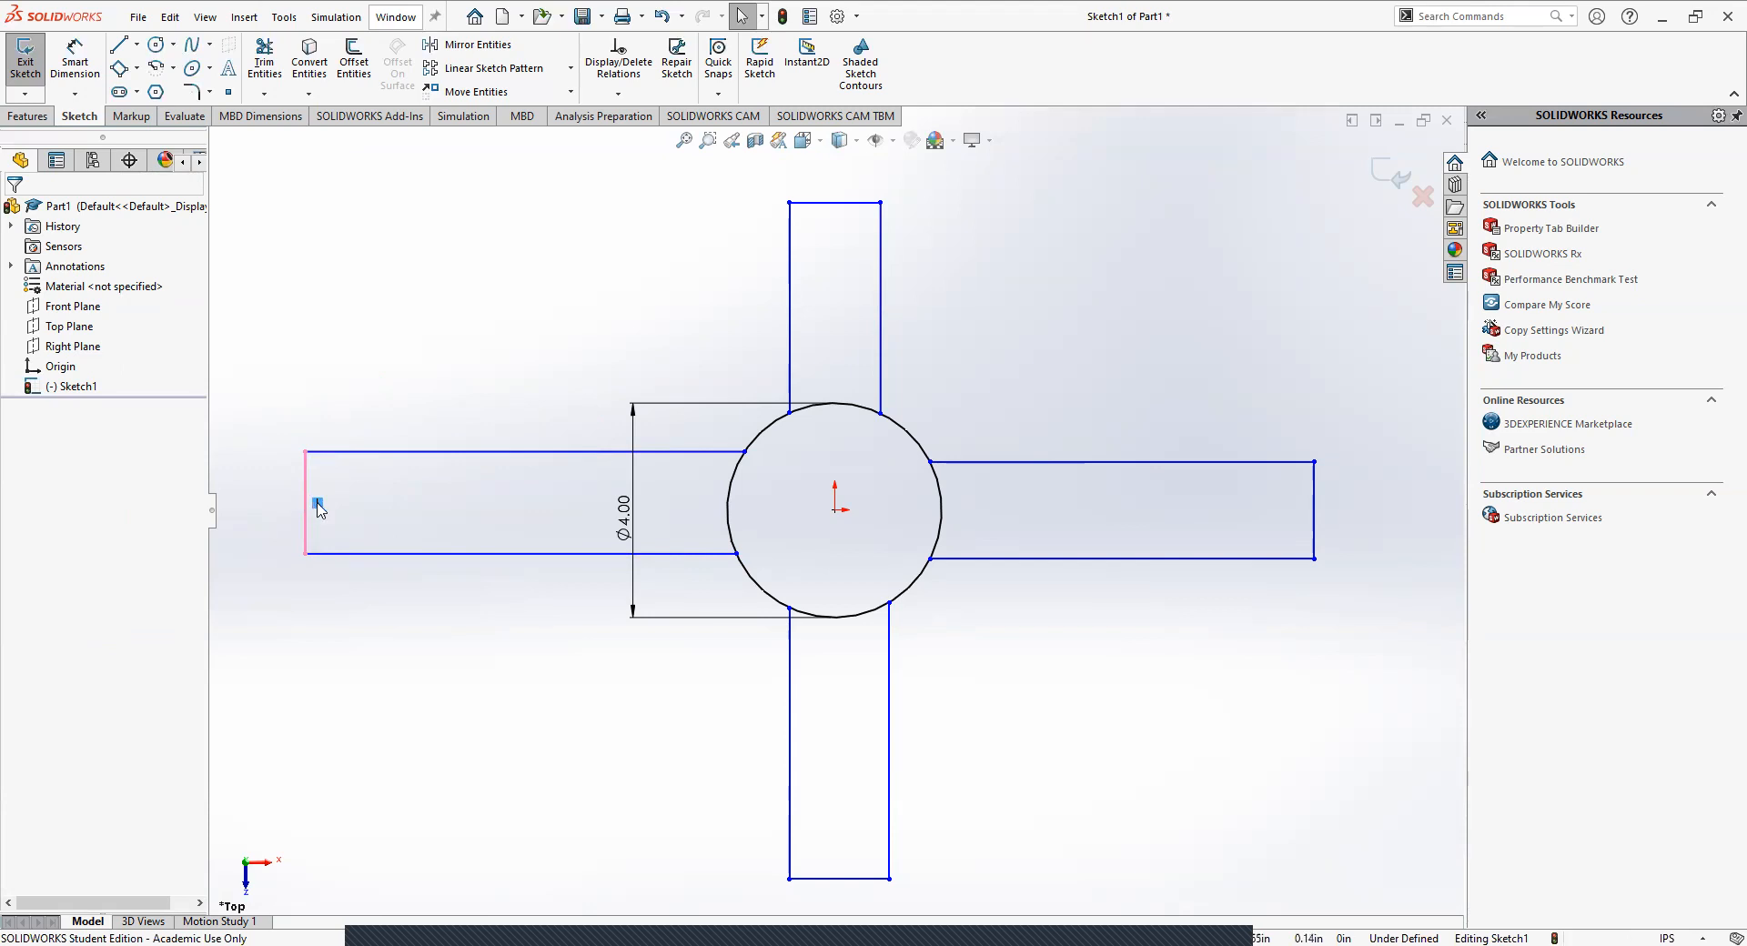
key("Delete")
Move the left arm's lower outer corner slightly inward and down, making the end edge slanted and about 2.04 in long.
left_click(306, 508)
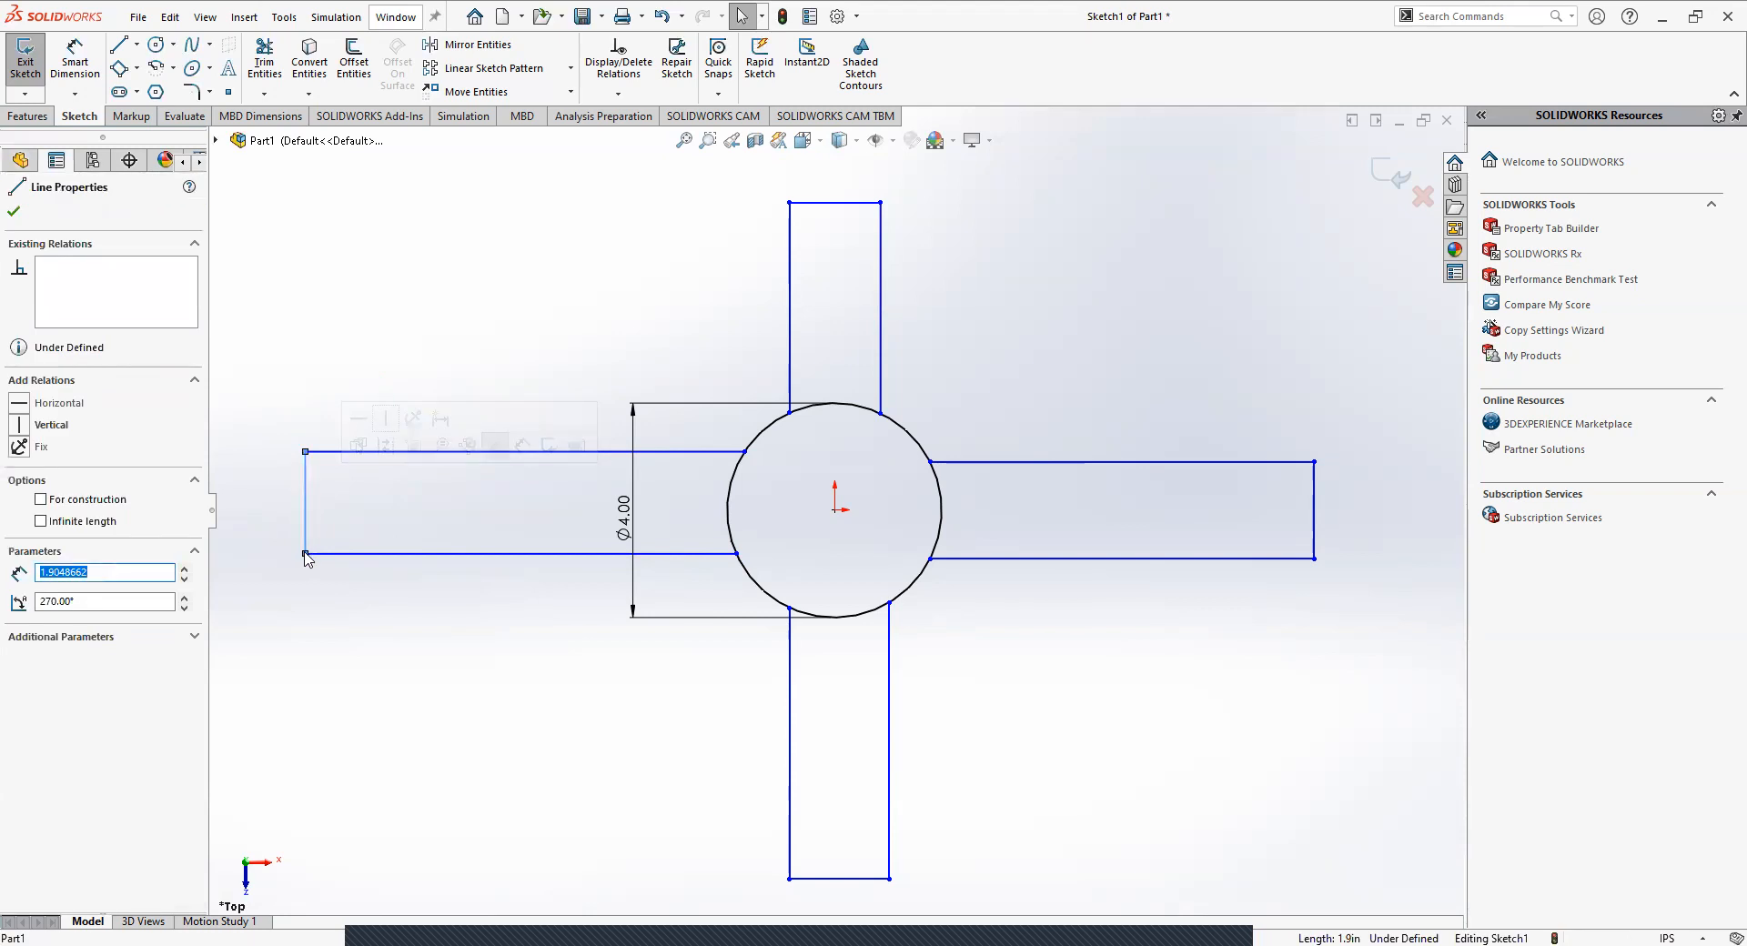
mouse_move(306, 554)
left_mouse_down()
mouse_move(272, 550)
mouse_move(347, 555)
mouse_move(266, 551)
mouse_move(326, 560)
left_mouse_up()
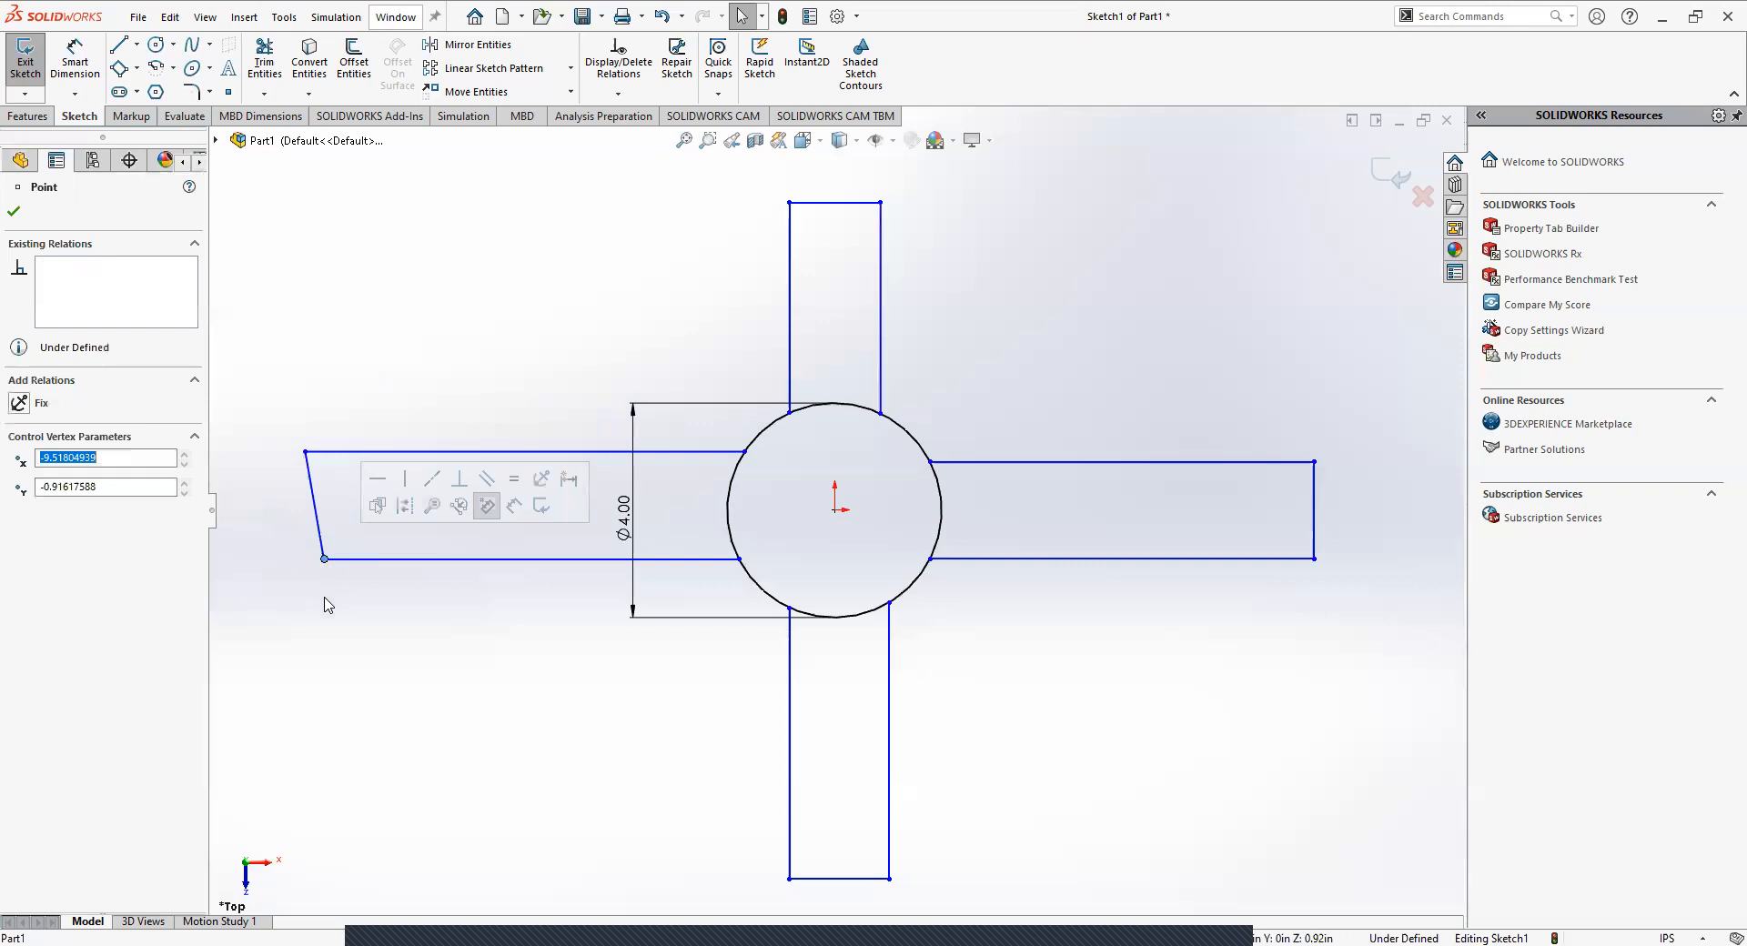
left_click(342, 634)
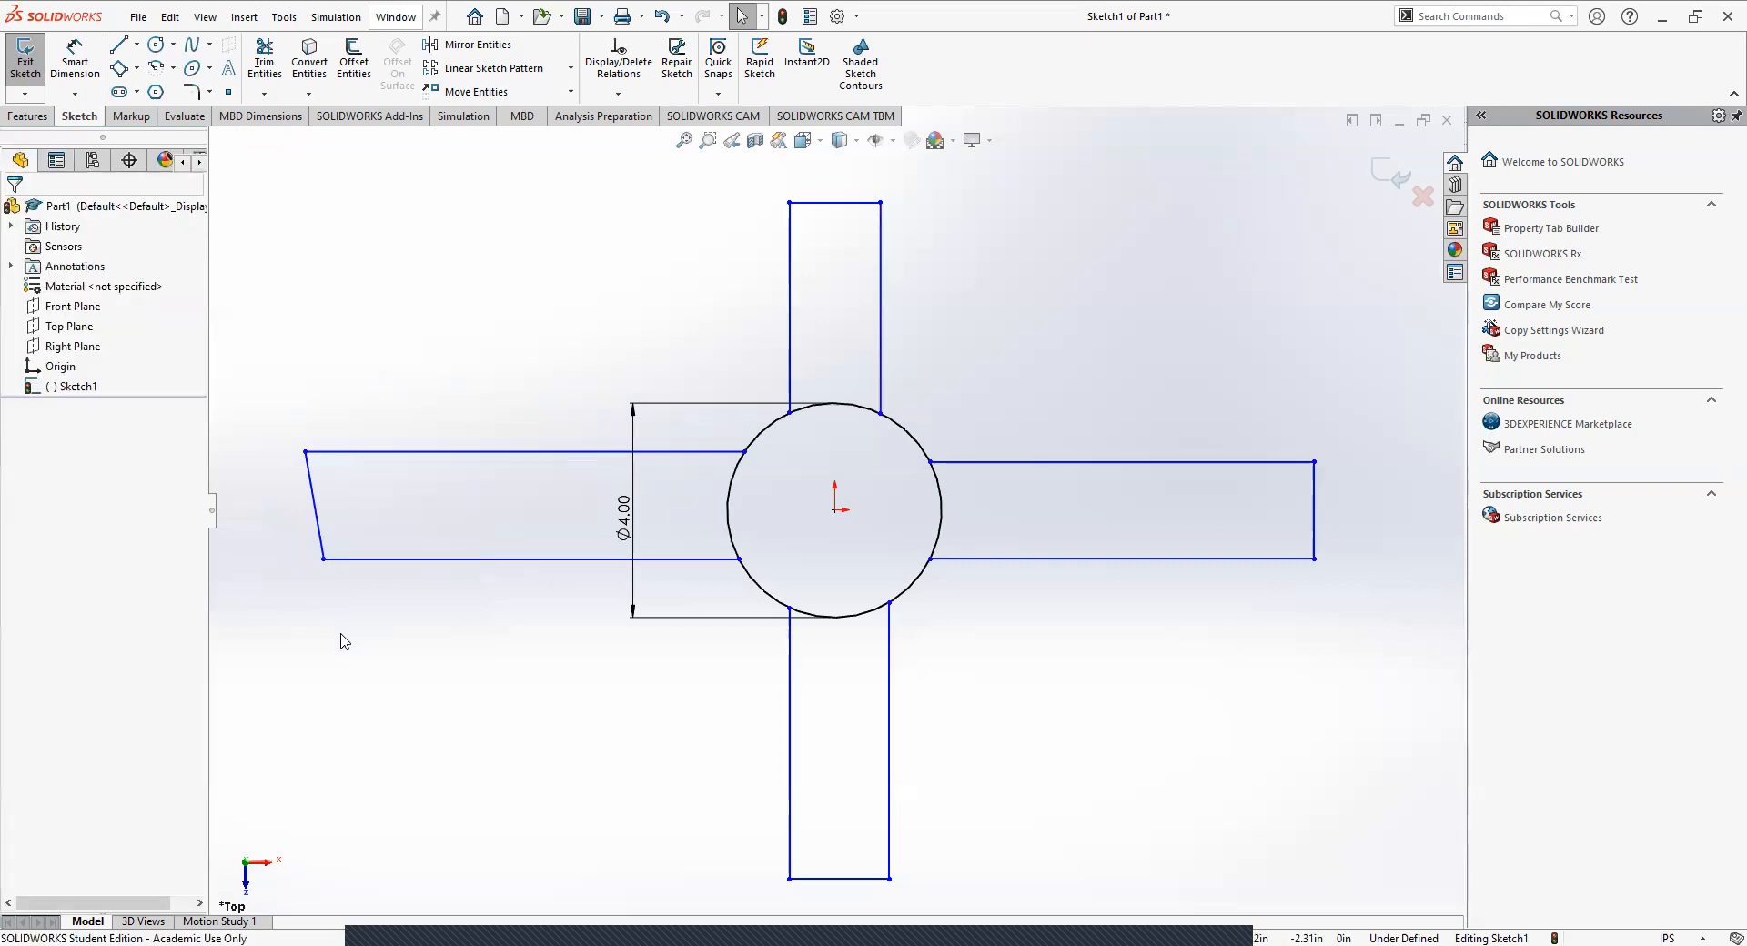
Make the left arm's end edge perpendicular to its lower edge with a Perpendicular relation.
left_click(315, 514)
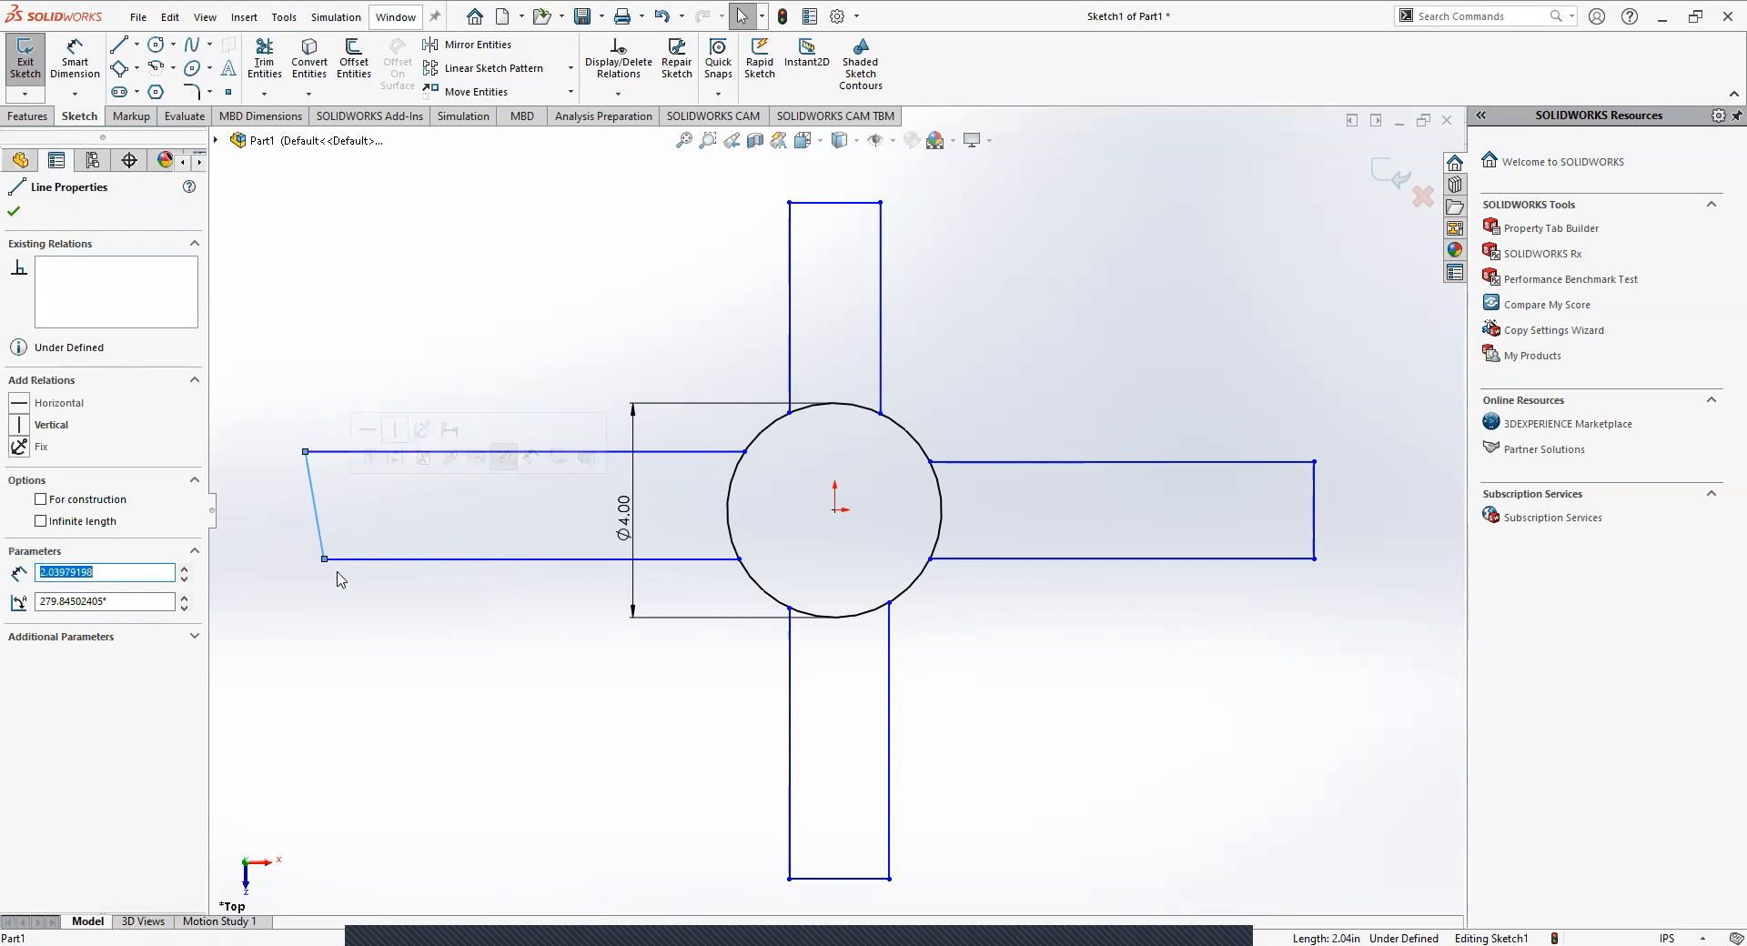
left_click(348, 559, "ctrl")
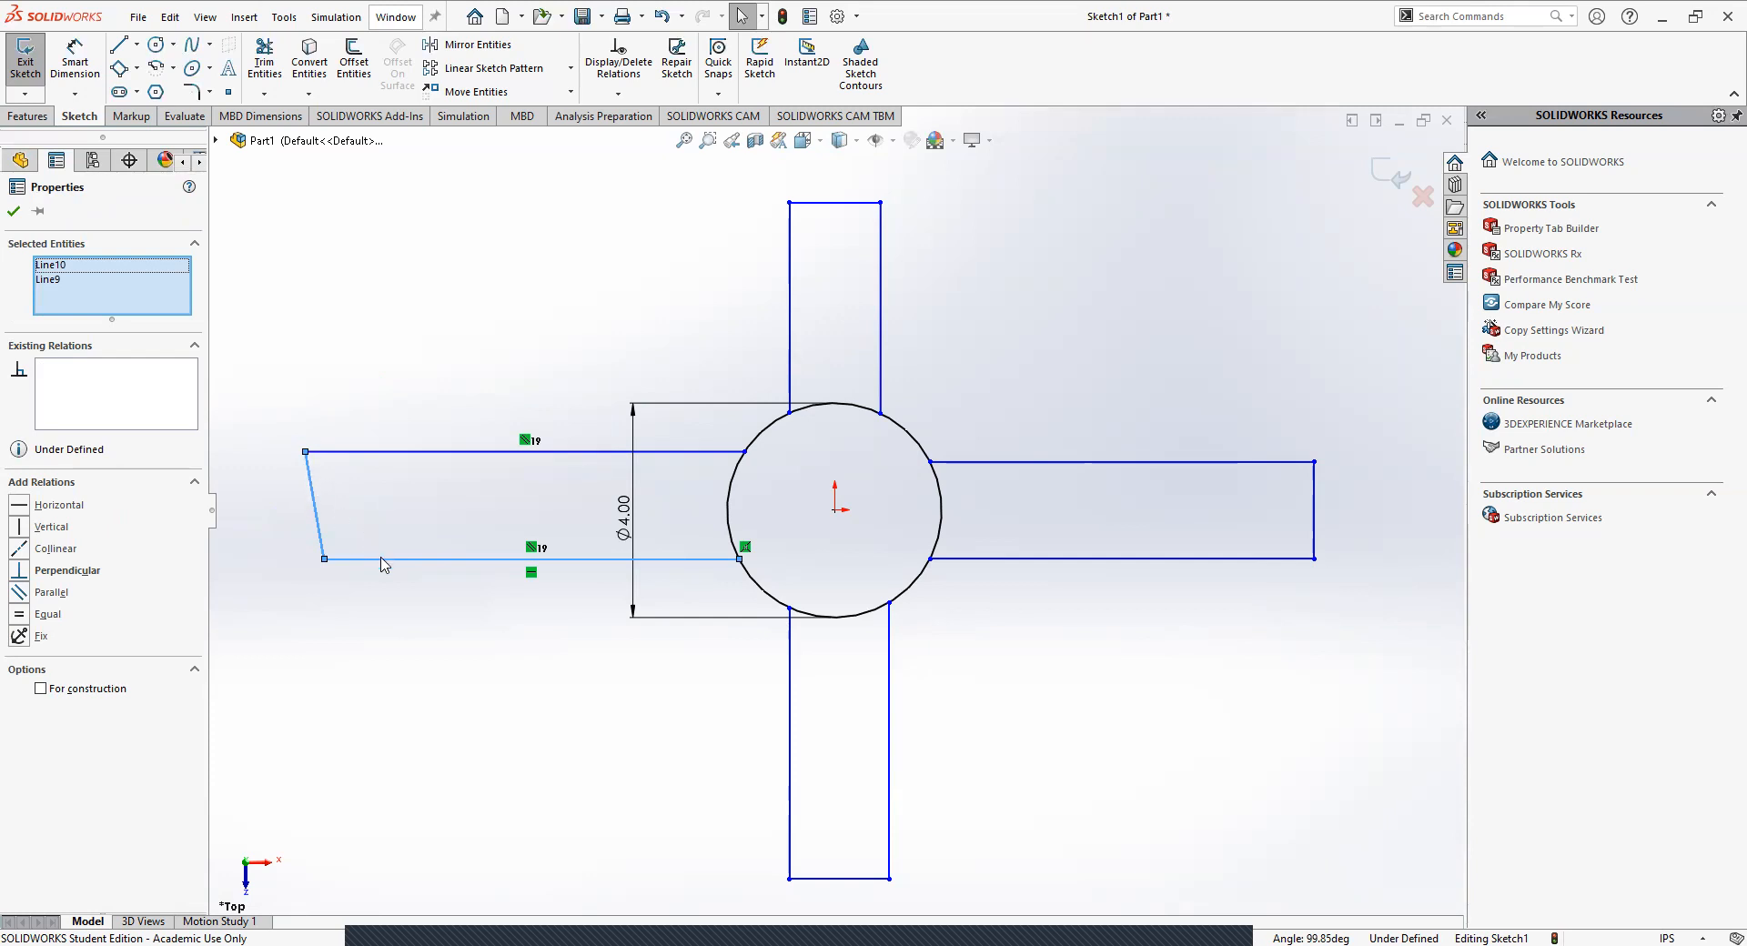
left_click(18, 570)
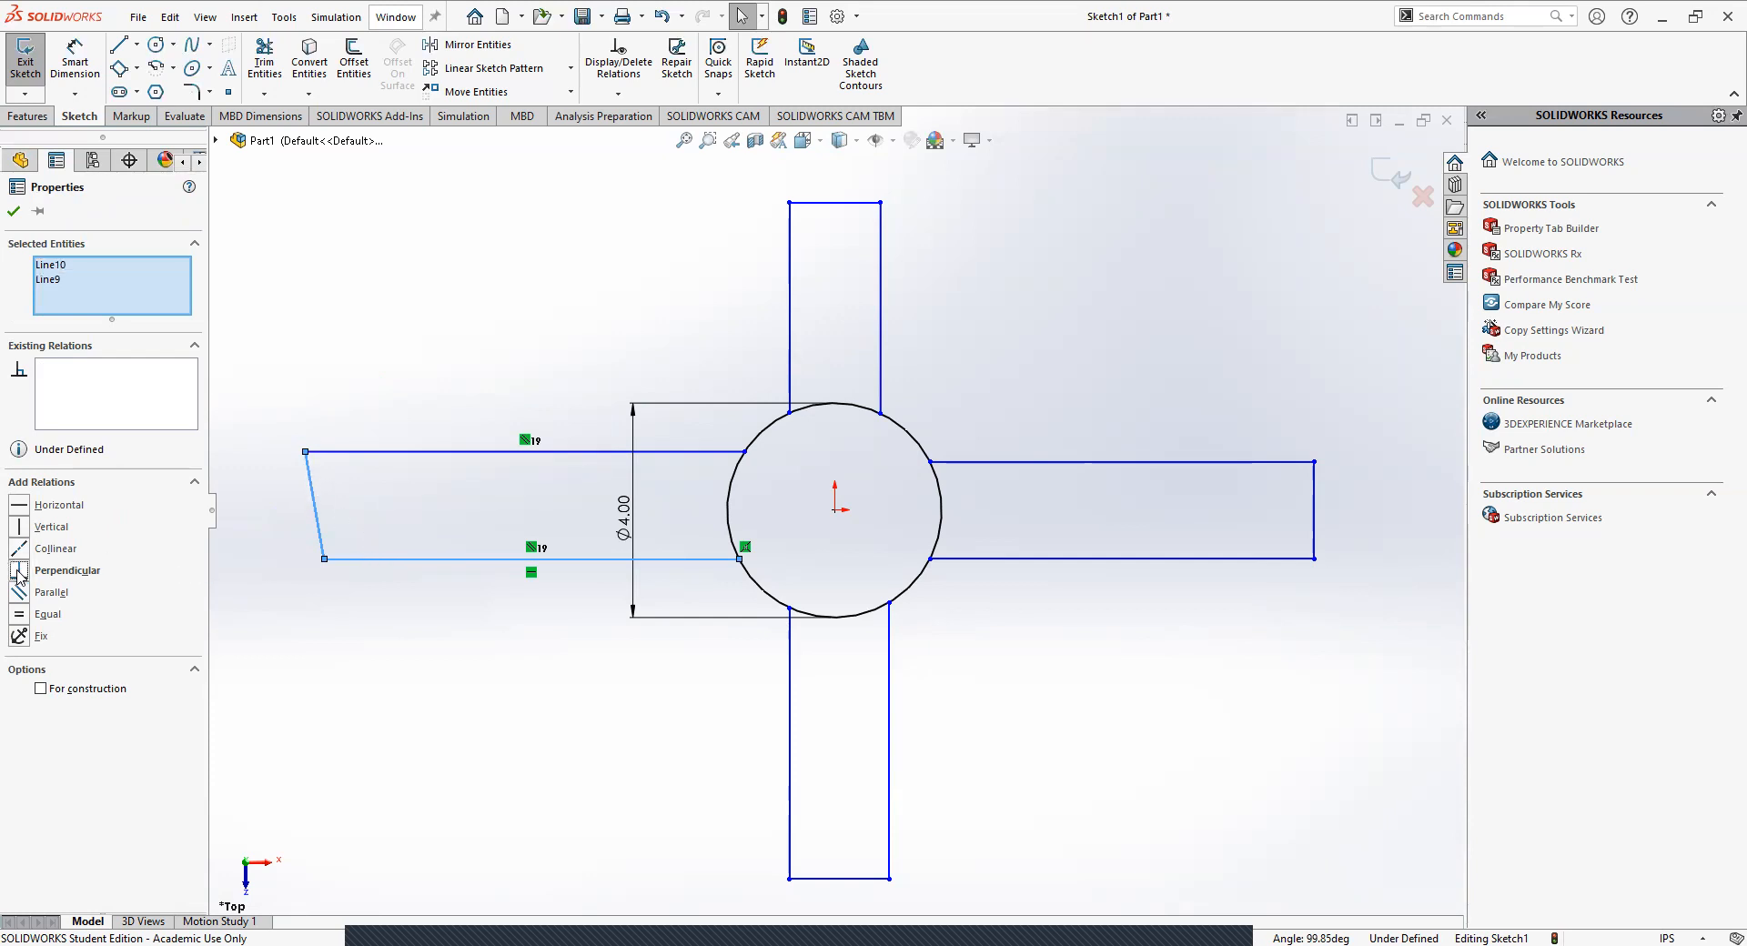
left_click(14, 211)
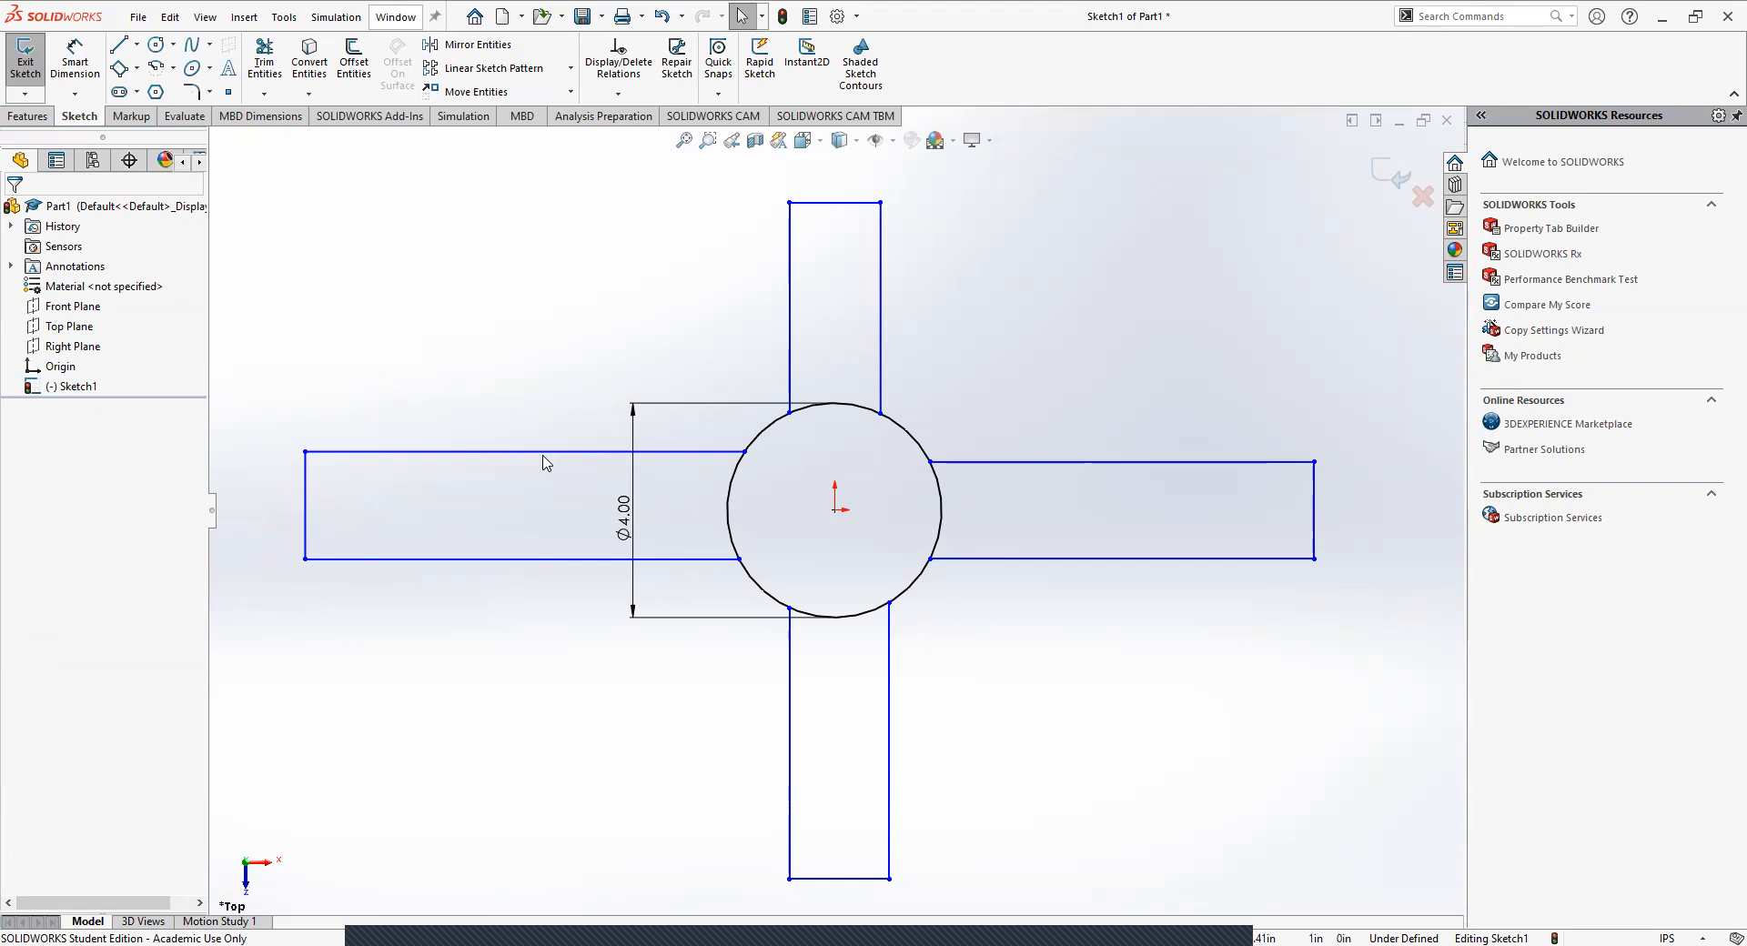
Lower the left arm's upper edge and make it collinear with the right arm's upper edge using a Collinear relation.
left_click_drag(538, 453, 571, 504)
left_click(596, 497)
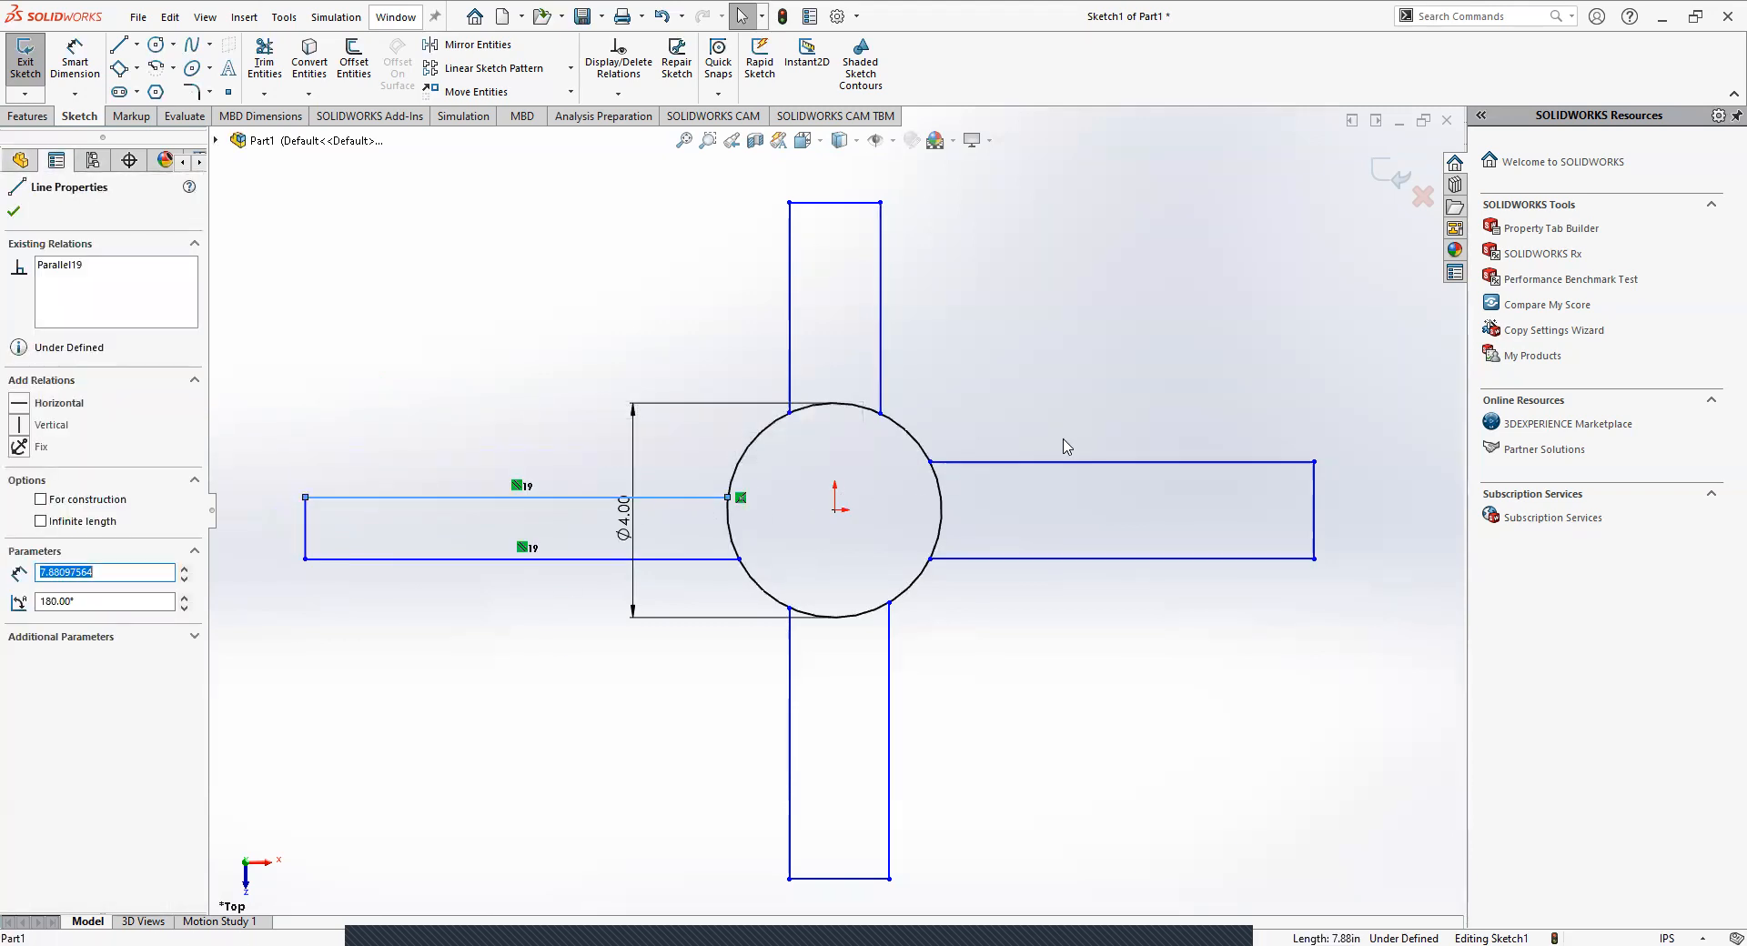
left_click(1021, 465, "ctrl")
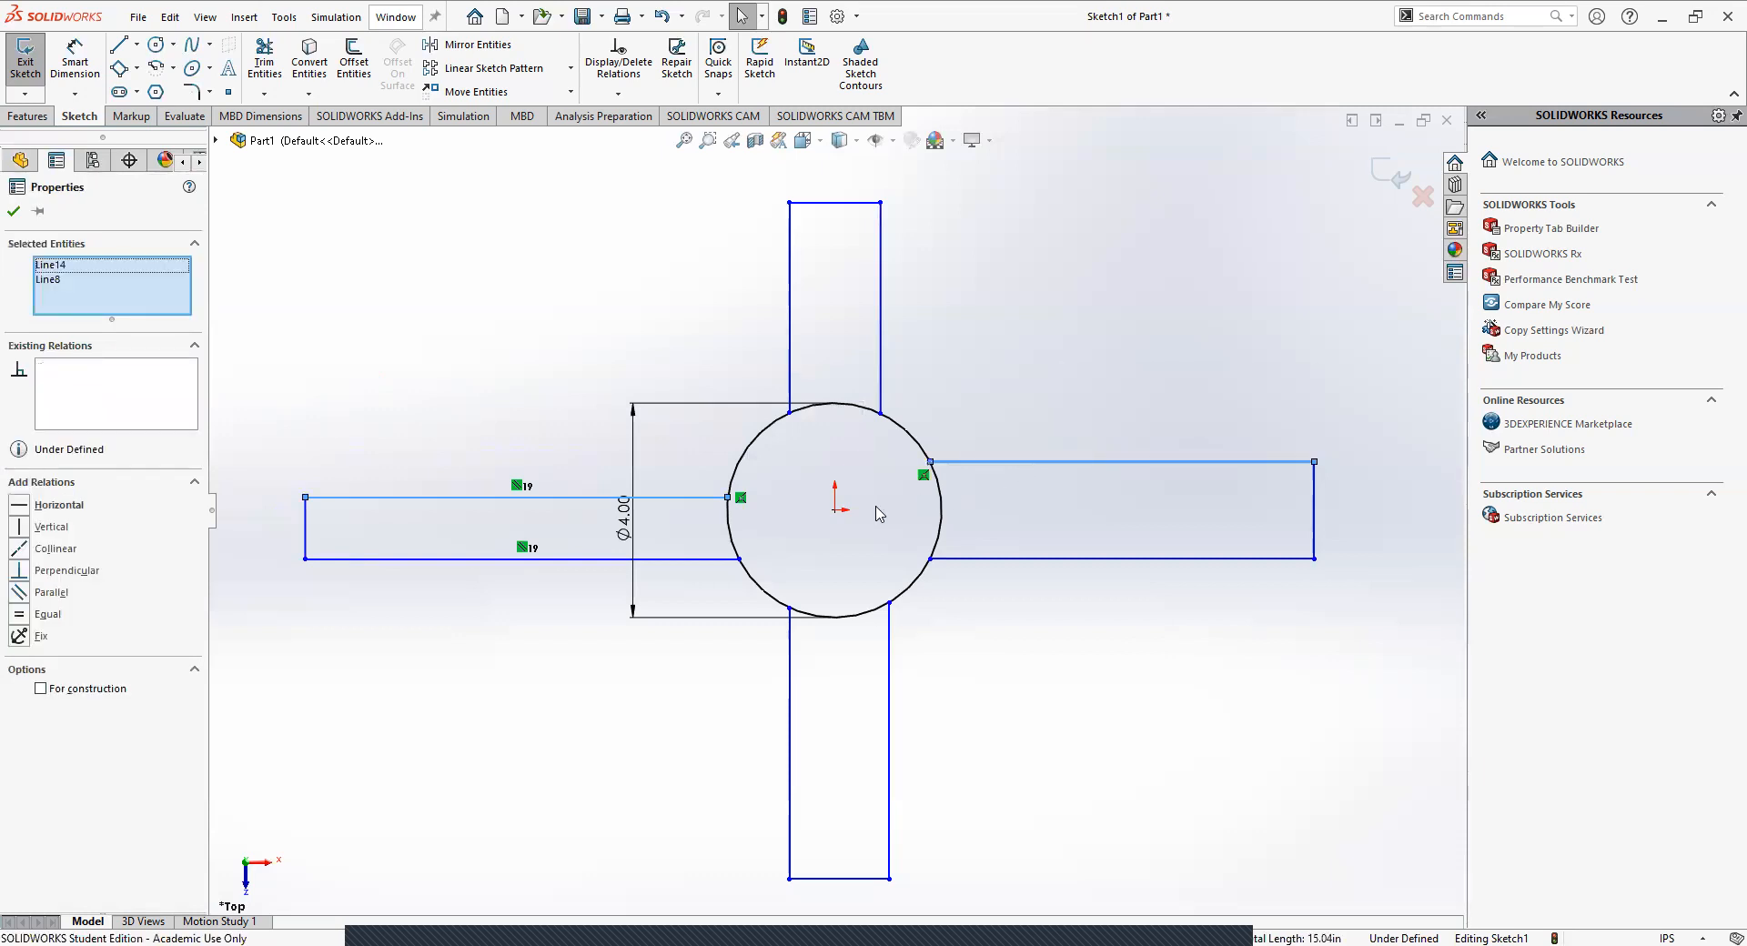
left_click(19, 548)
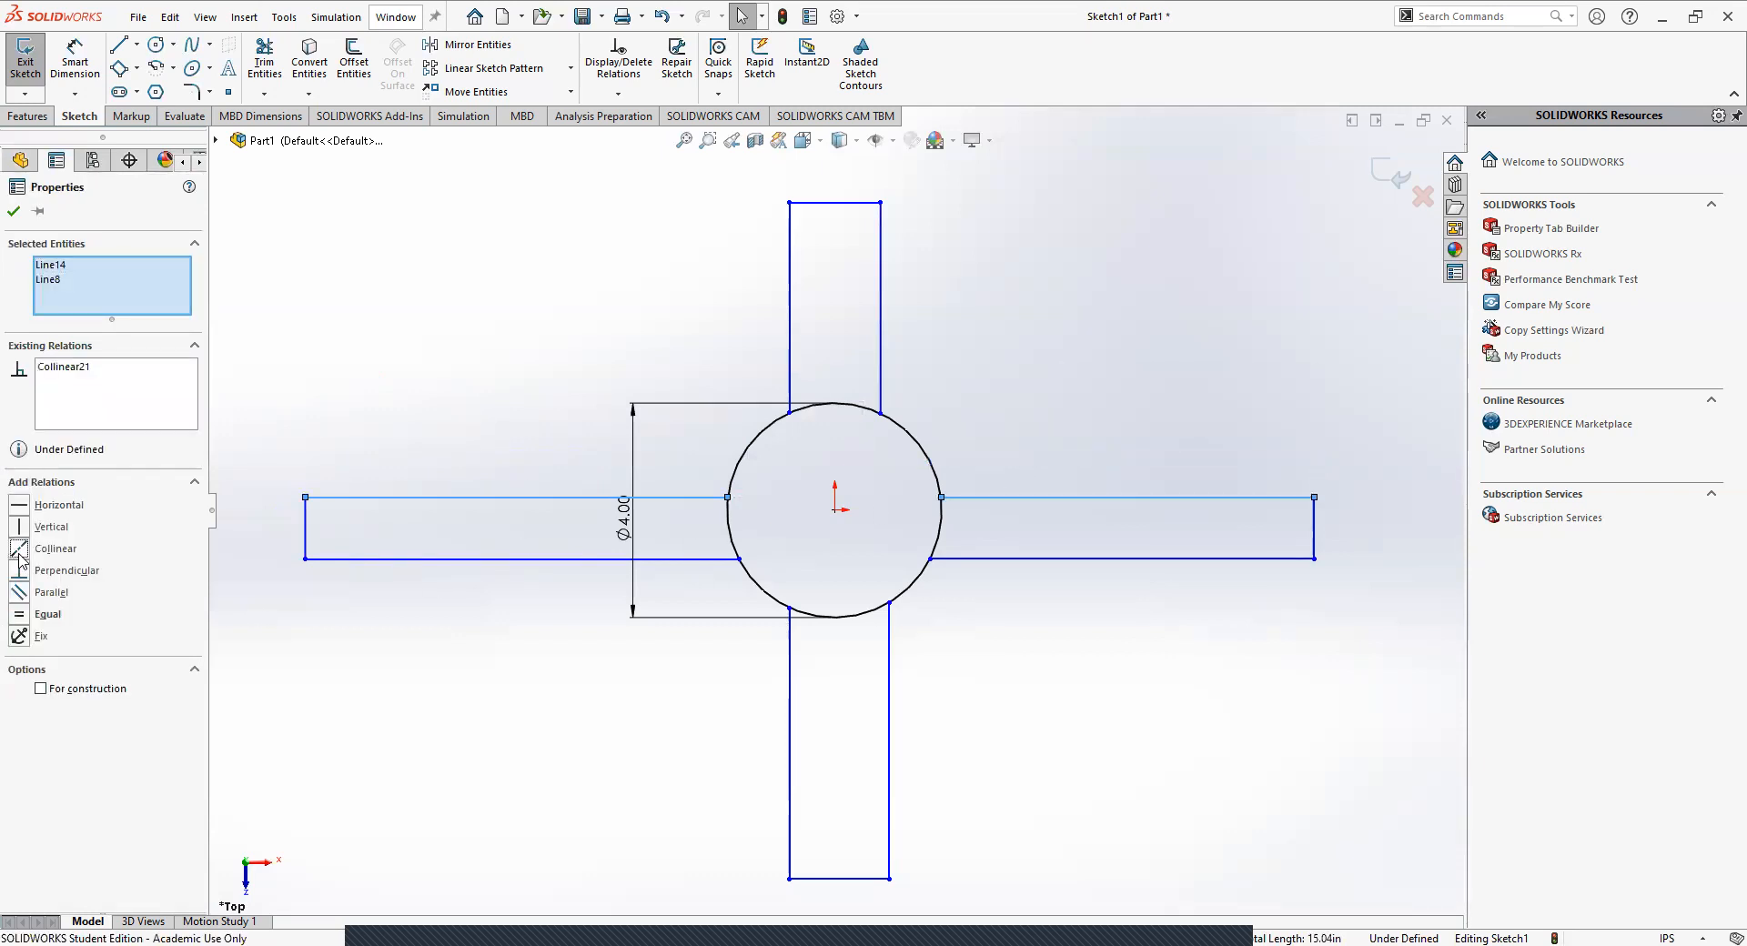
left_click(606, 727)
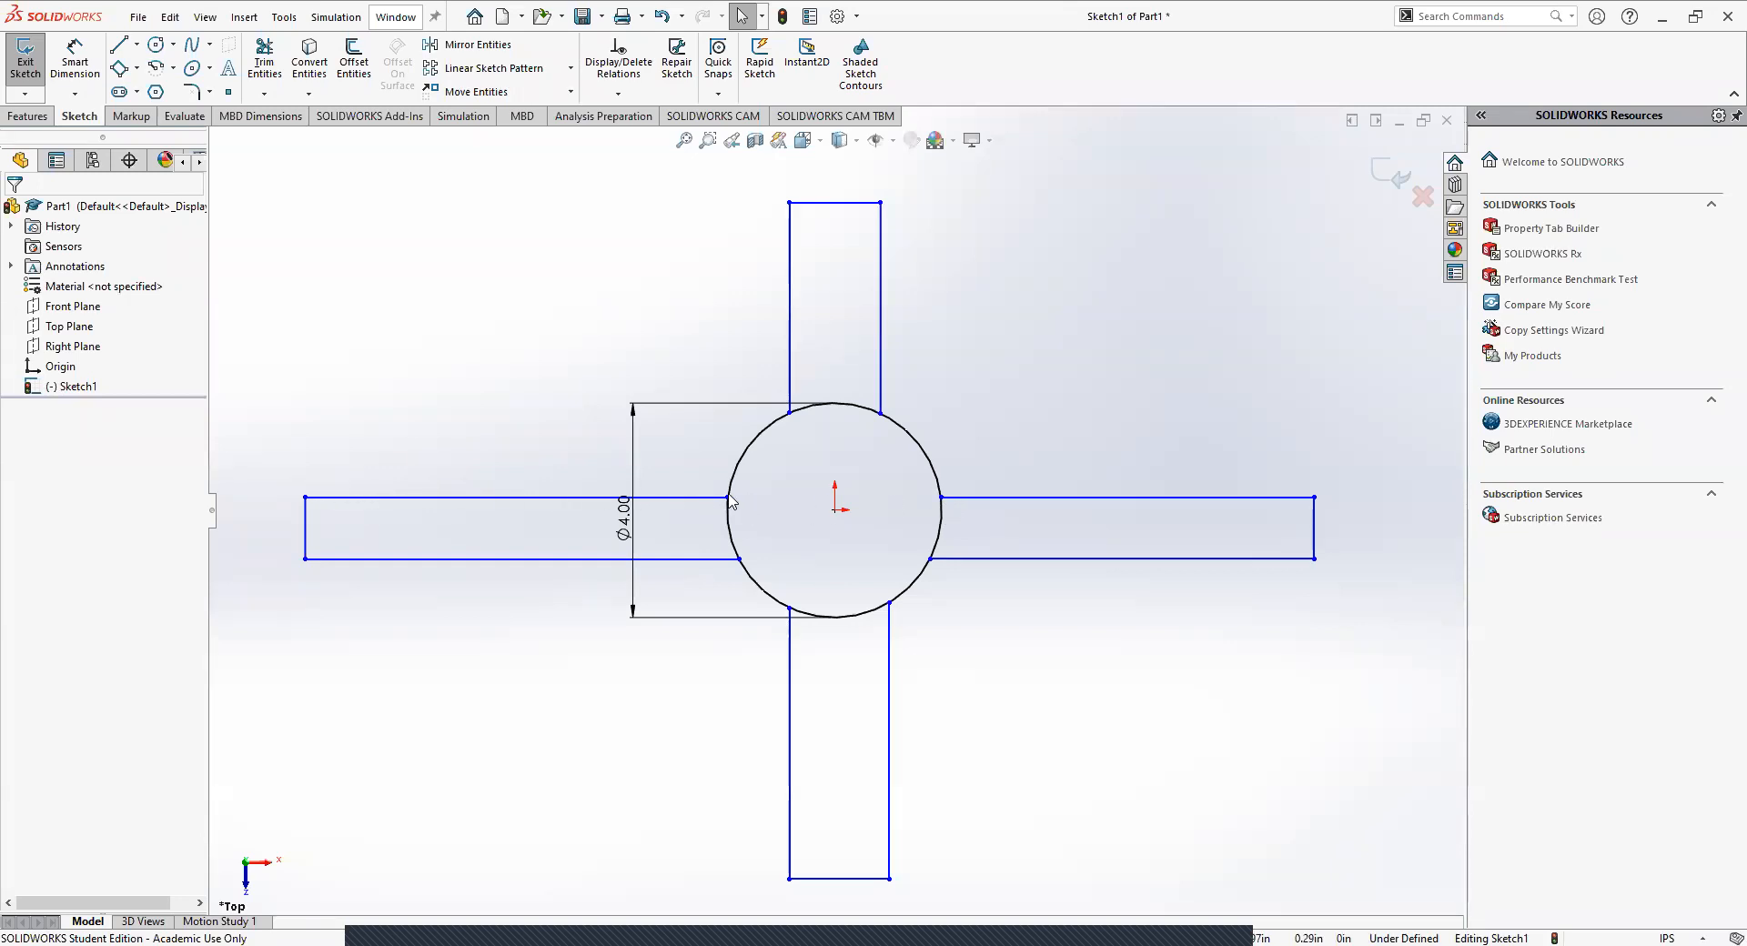
Move the collinear upper edges of the left and right arms up and down to test the relation.
left_click_drag(729, 503, 737, 470)
left_click(678, 496)
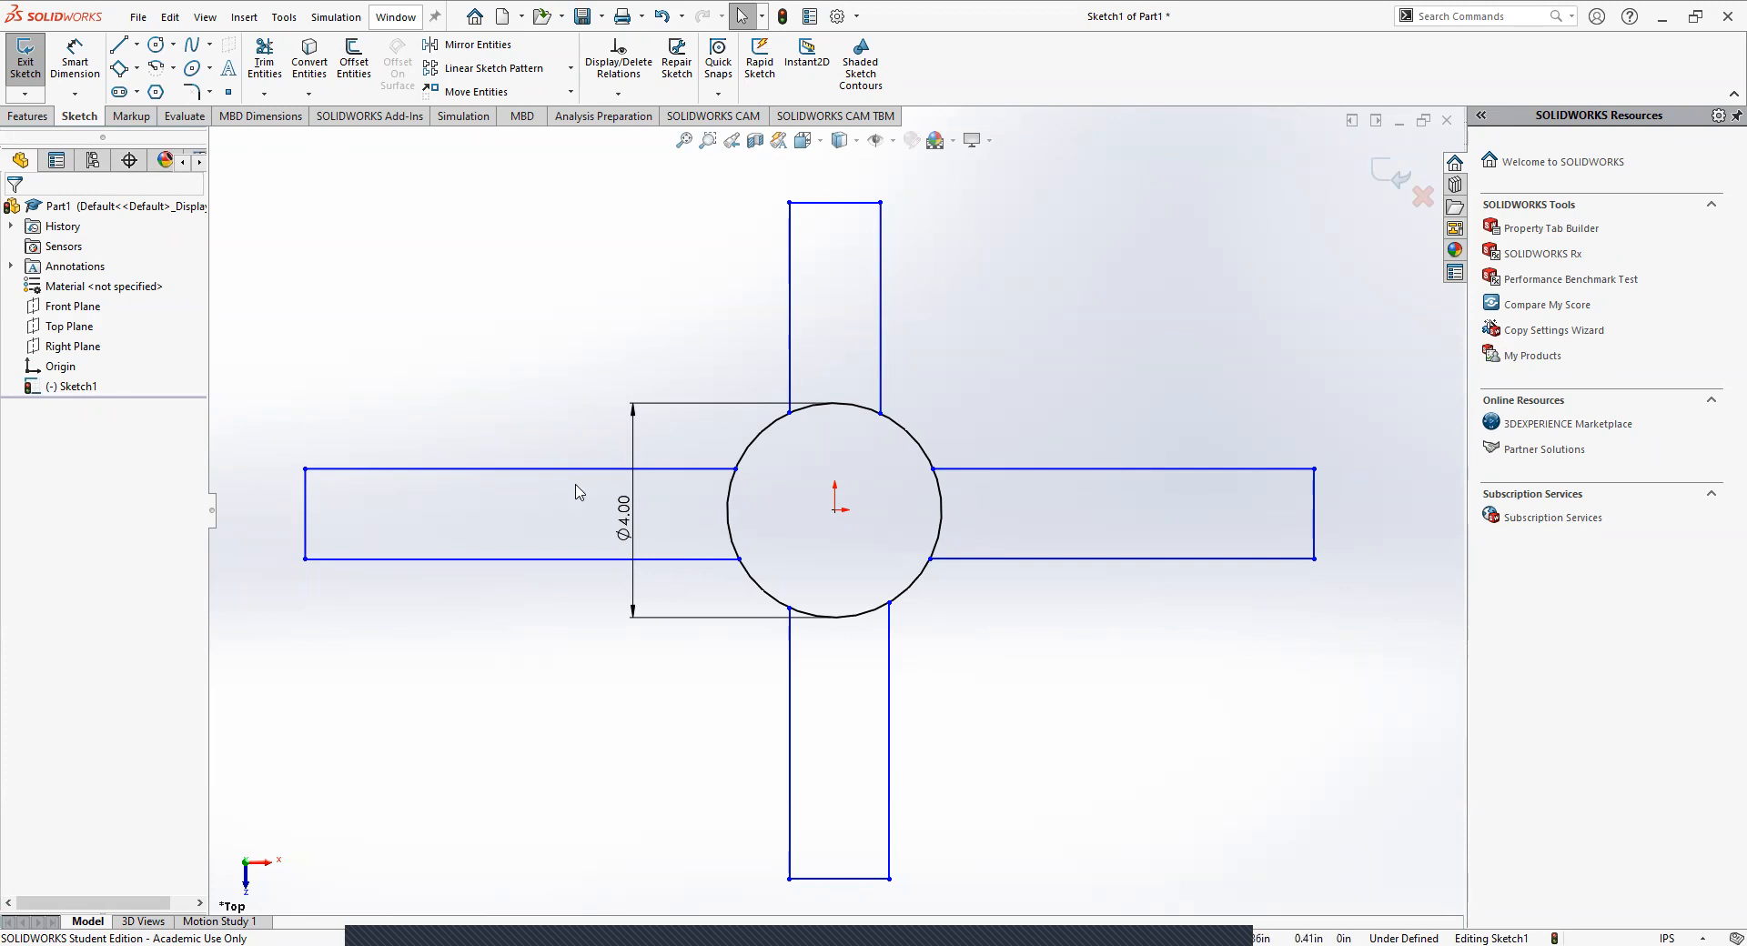
left_click_drag(519, 471, 508, 511)
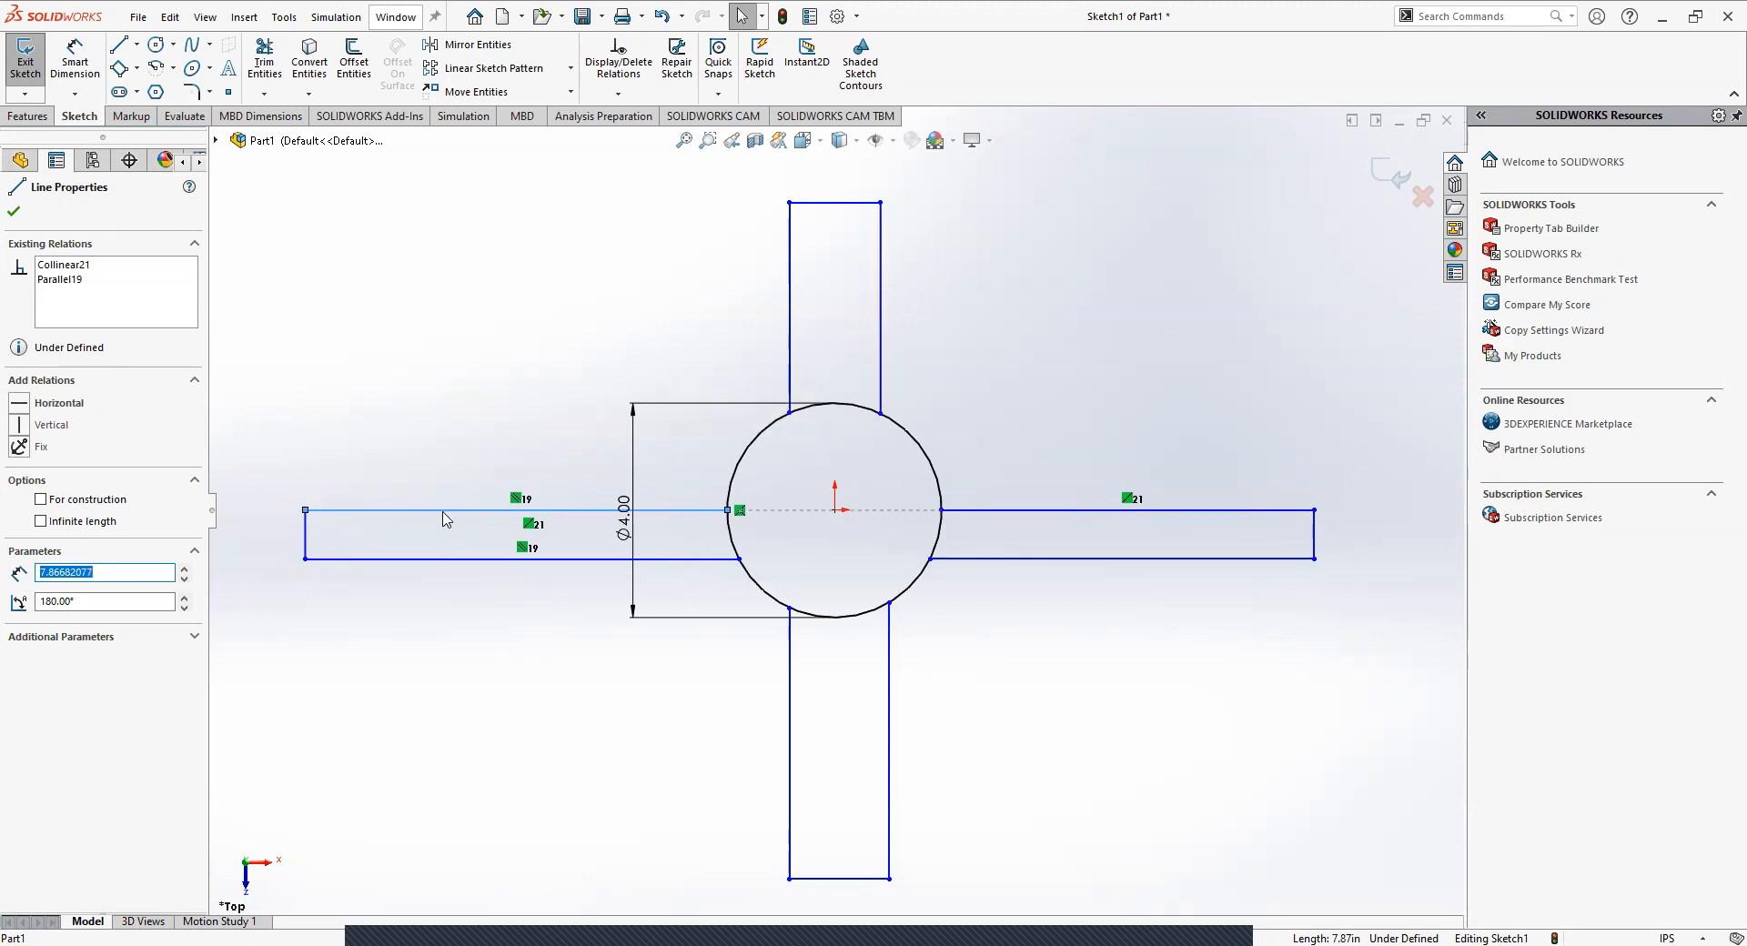
left_click_drag(439, 516, 488, 467)
left_click(435, 367)
left_click(480, 350)
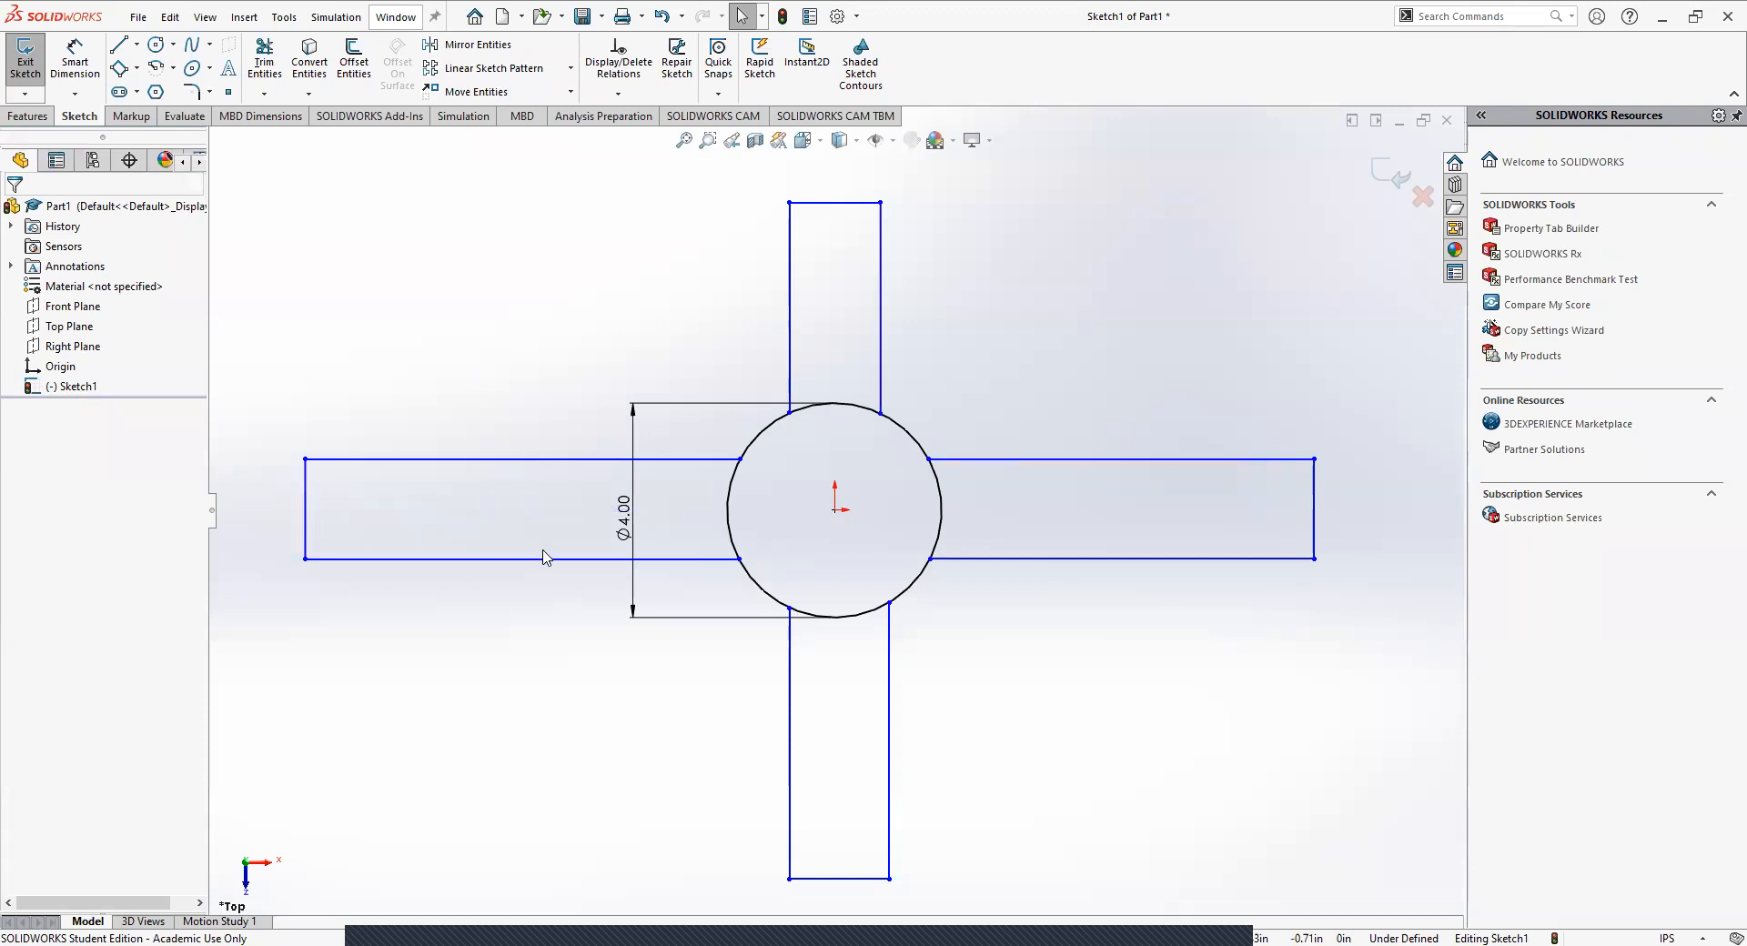
Move the left arm's lower edge down and make it the same length as the arm's upper edge with an Equal relation.
left_click_drag(533, 562, 547, 603)
left_click(508, 657)
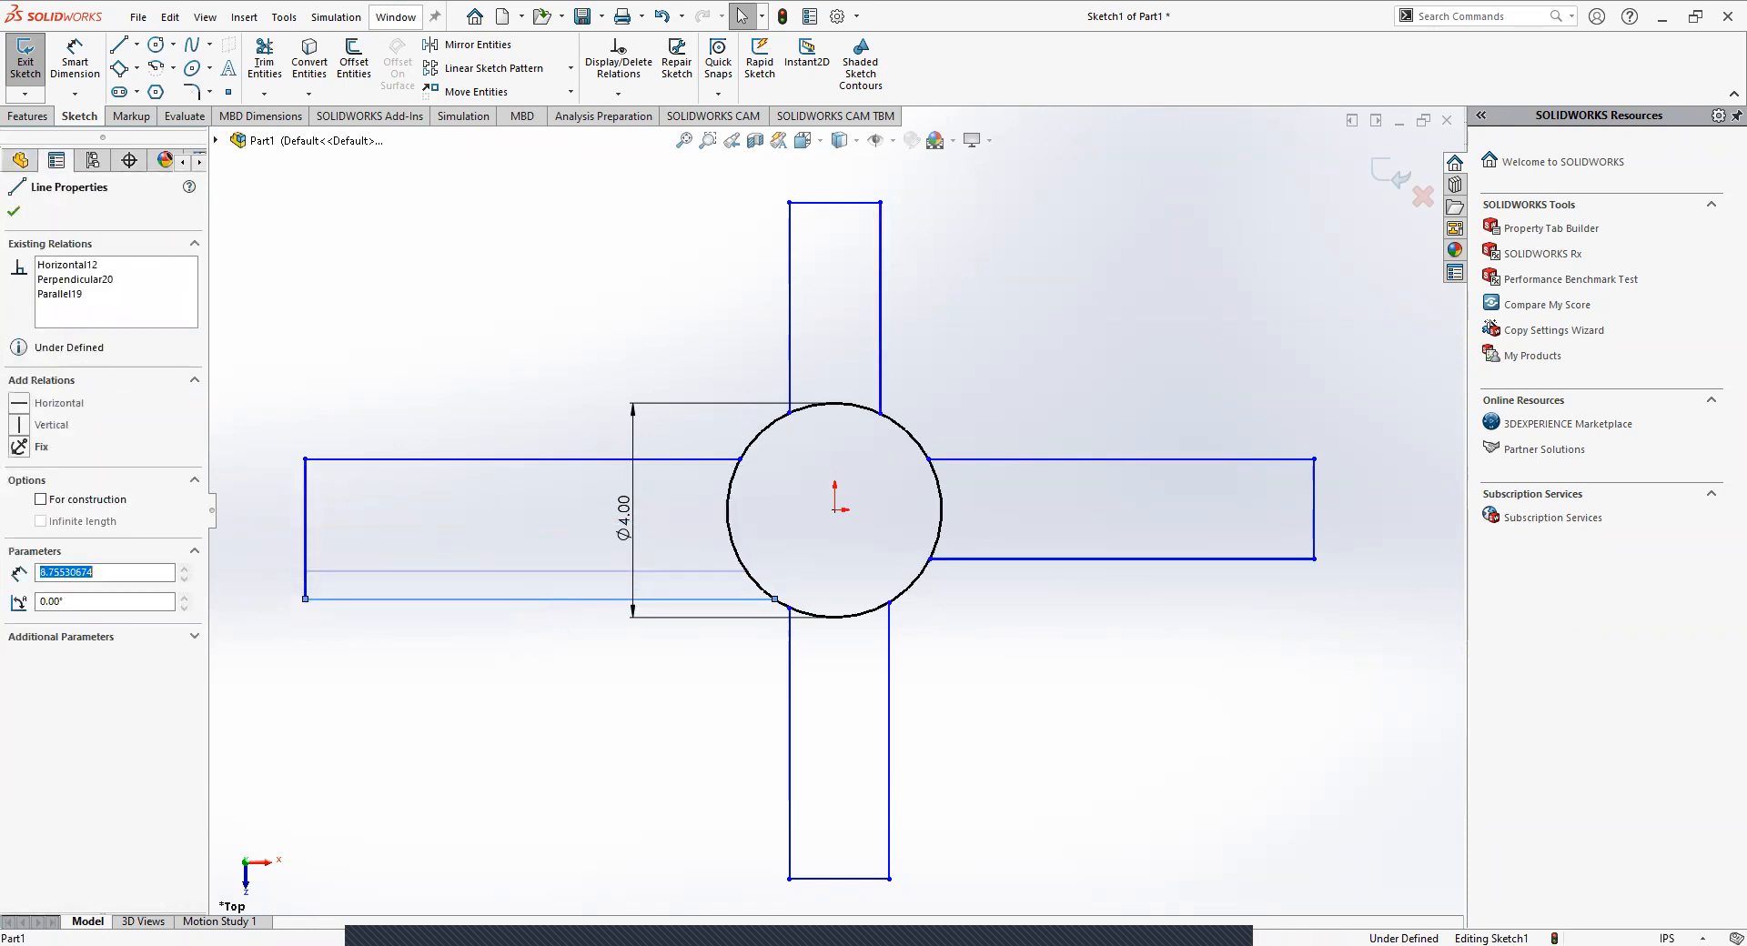
left_click(723, 648)
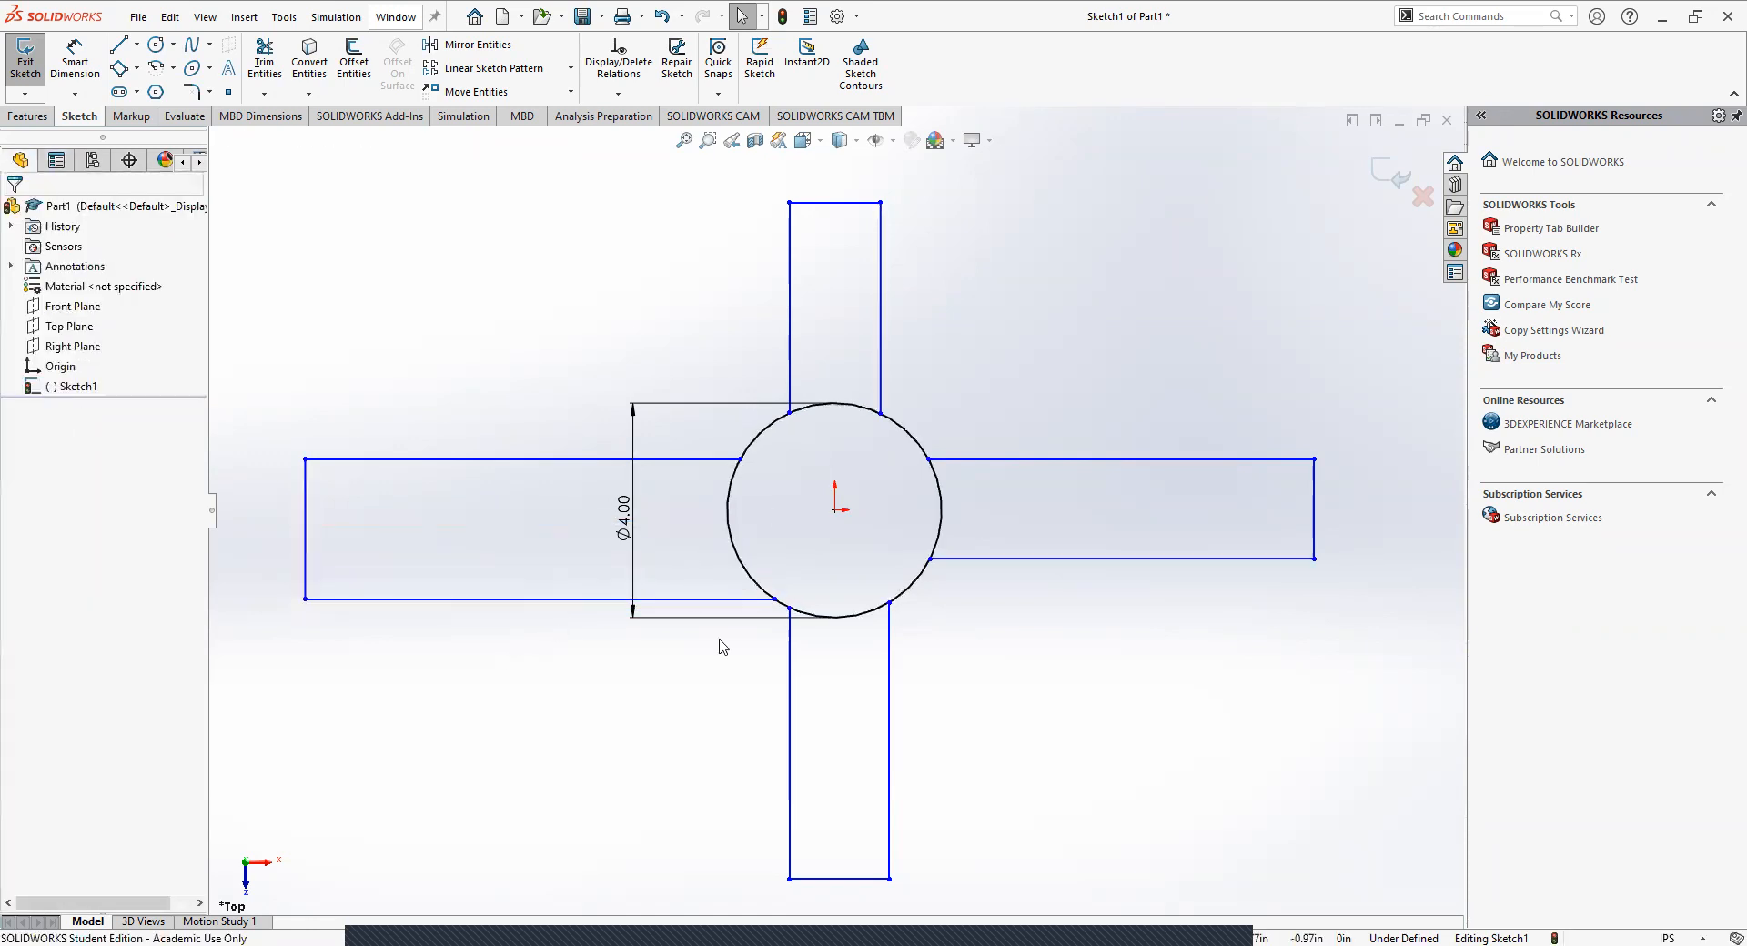
left_click(494, 459)
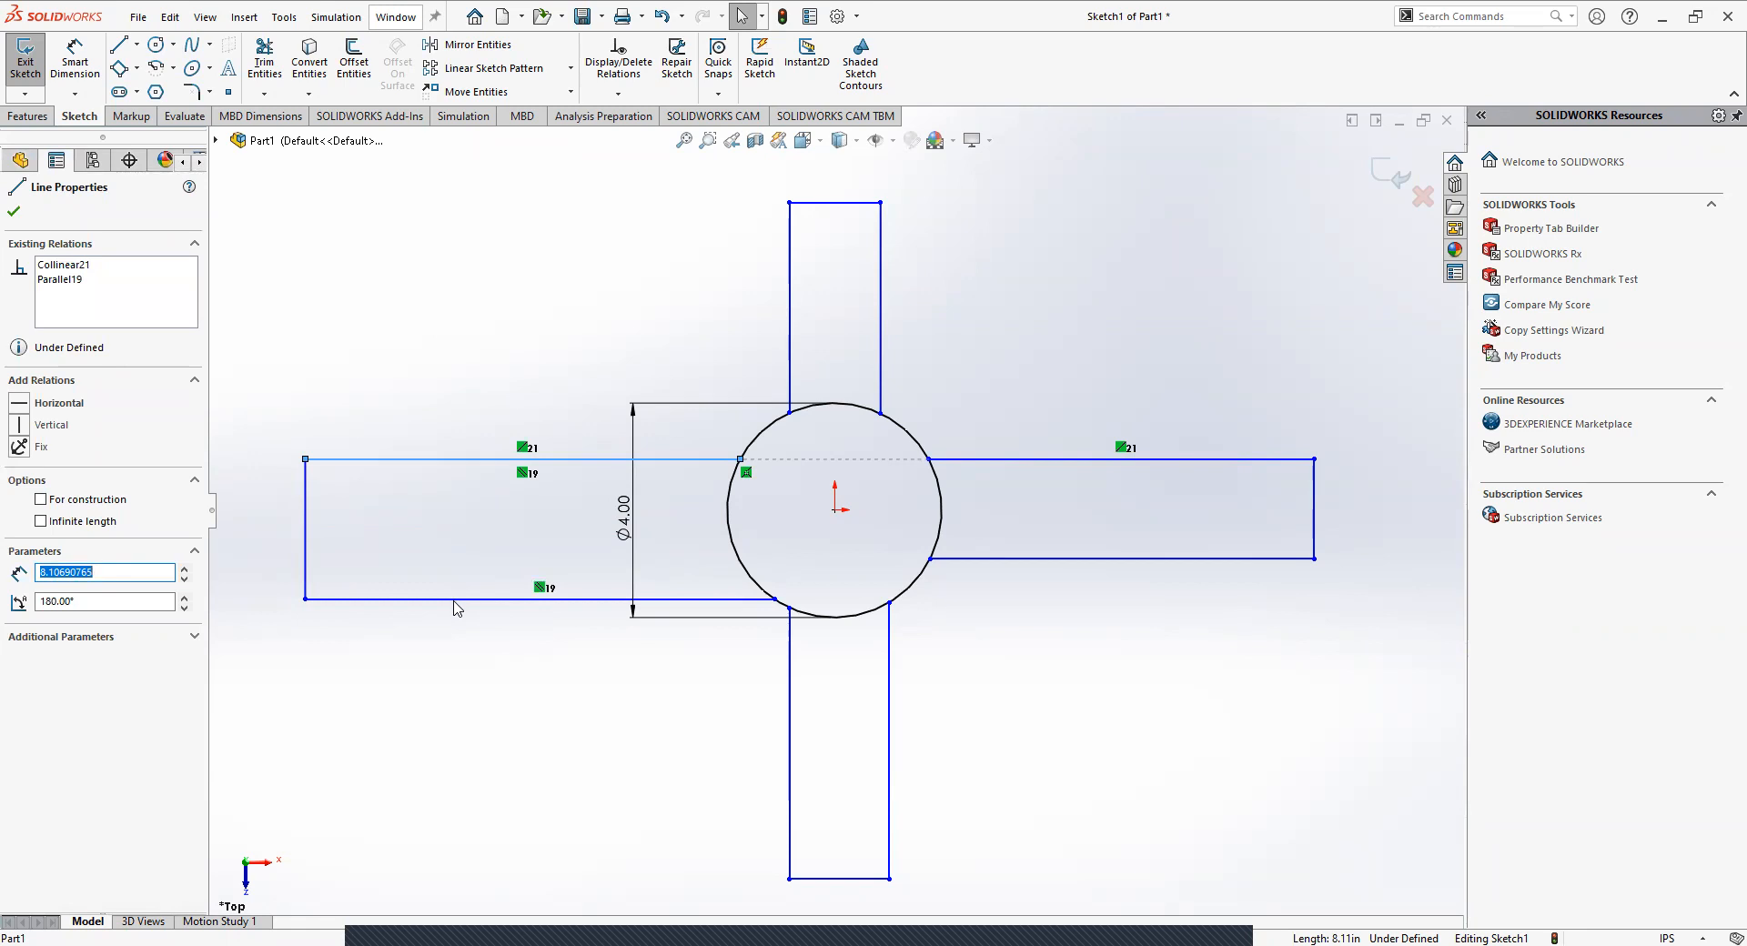
left_click(455, 601, "ctrl")
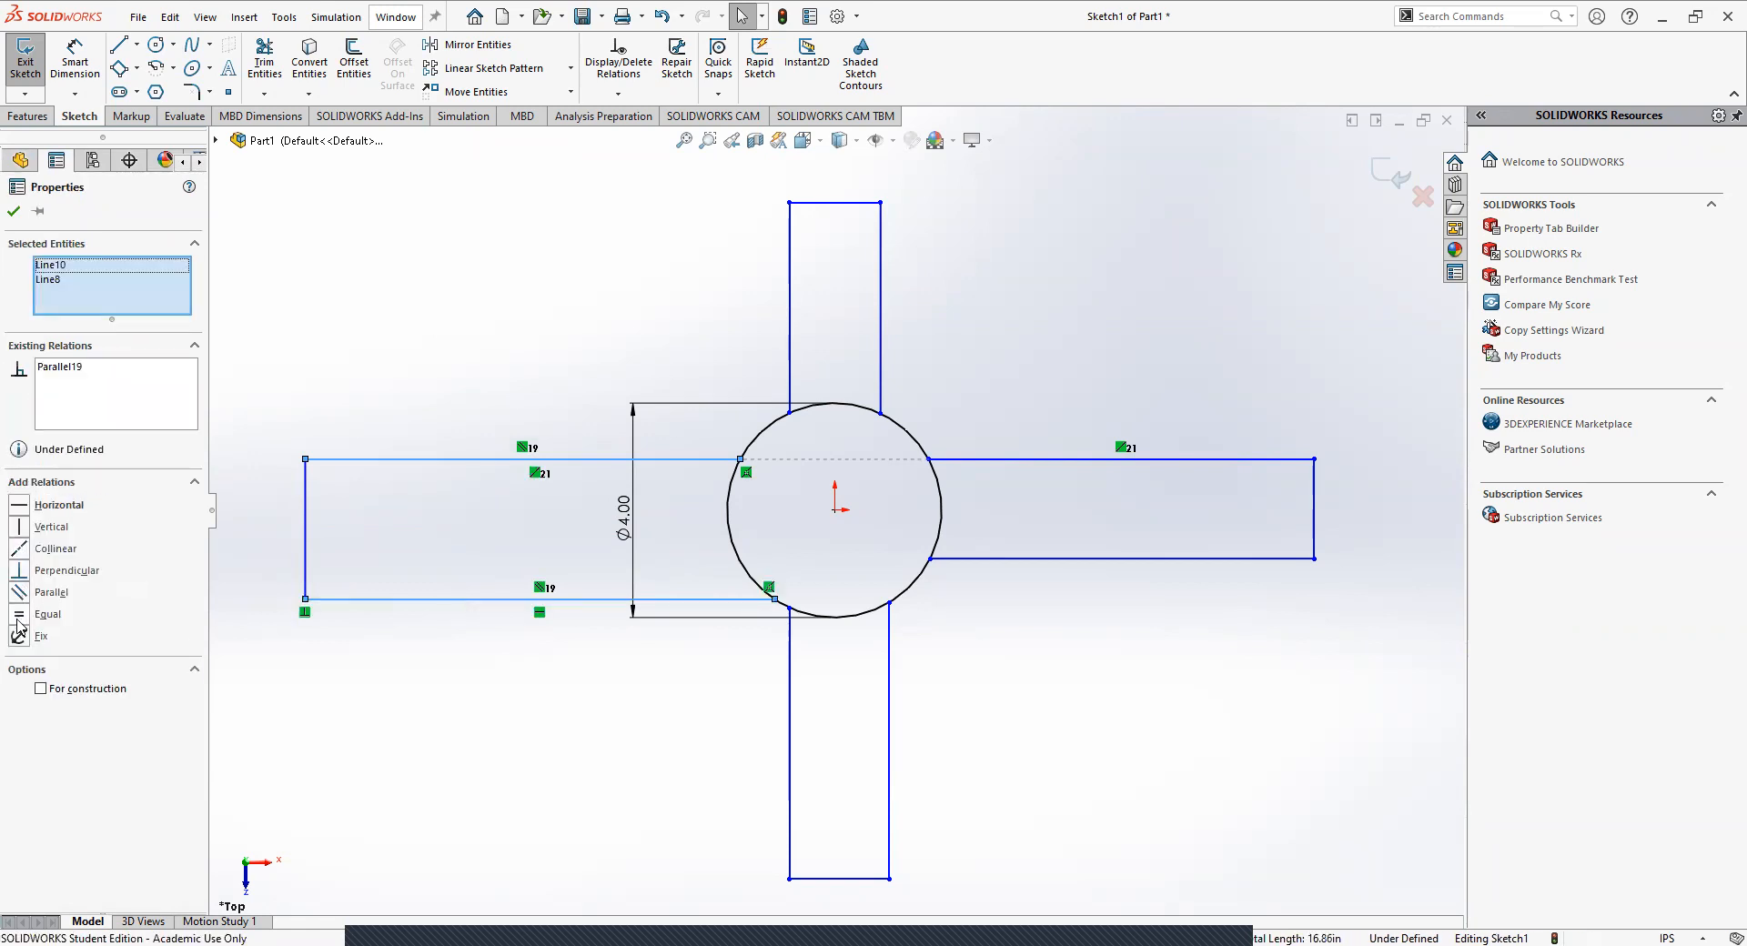
left_click(18, 616)
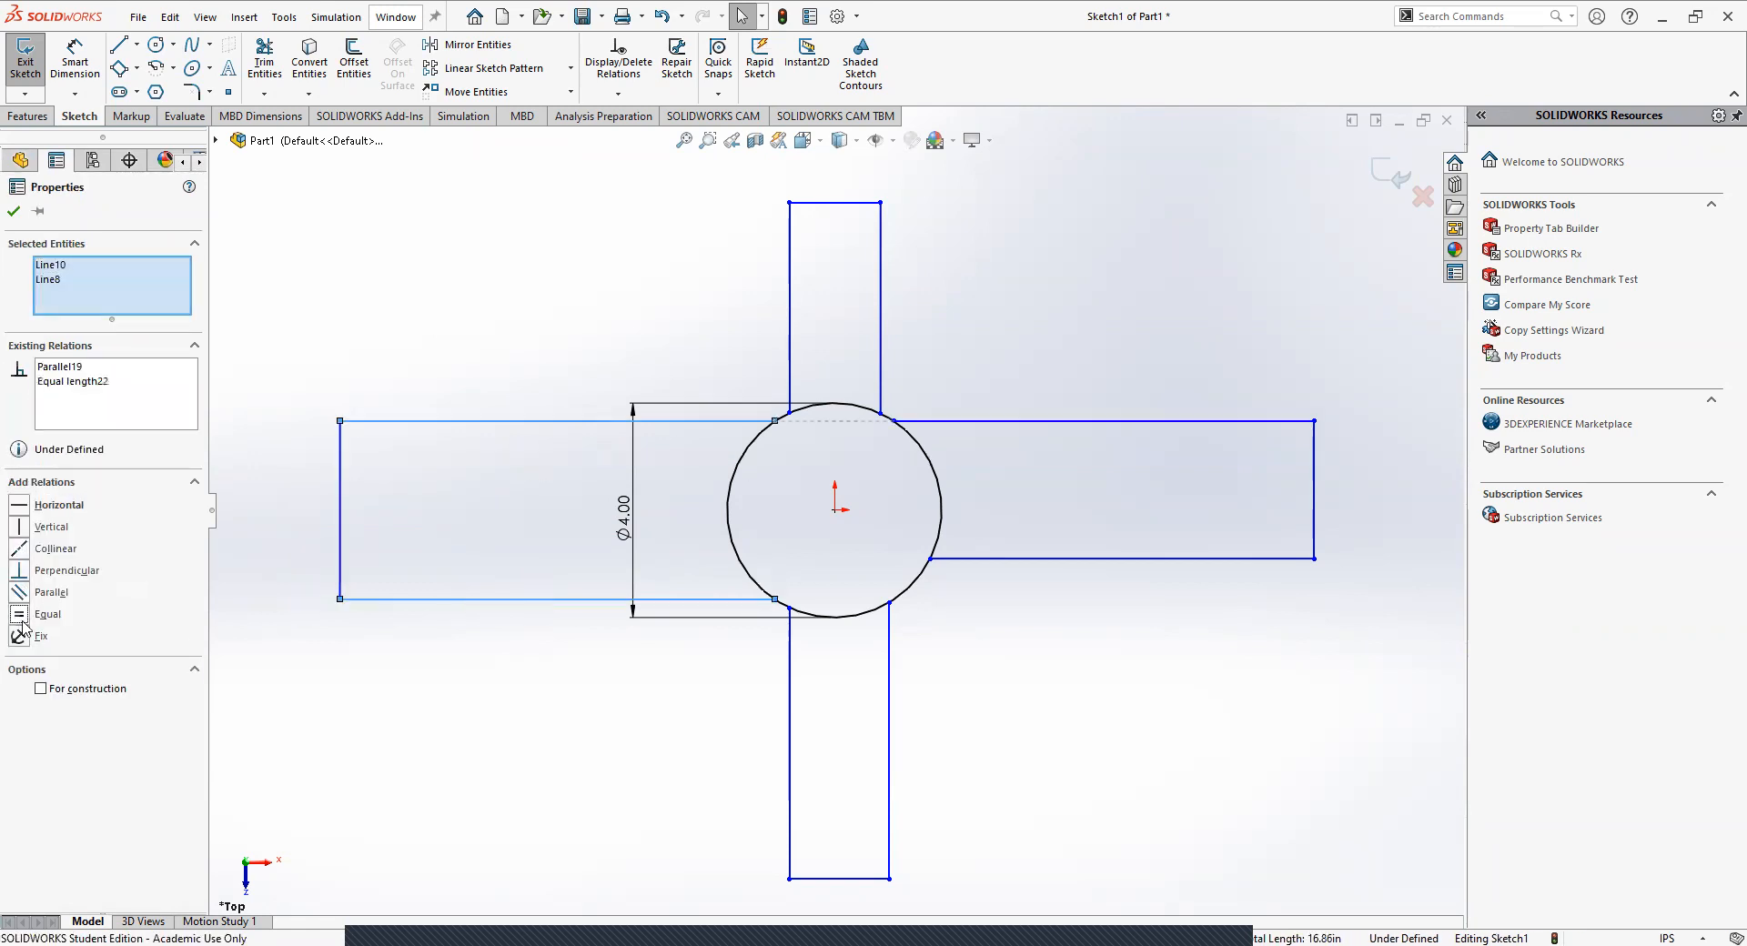
left_click(577, 698)
Narrow the left arm by moving its upper edge down, and check the relations on its lower edge.
left_click(525, 601)
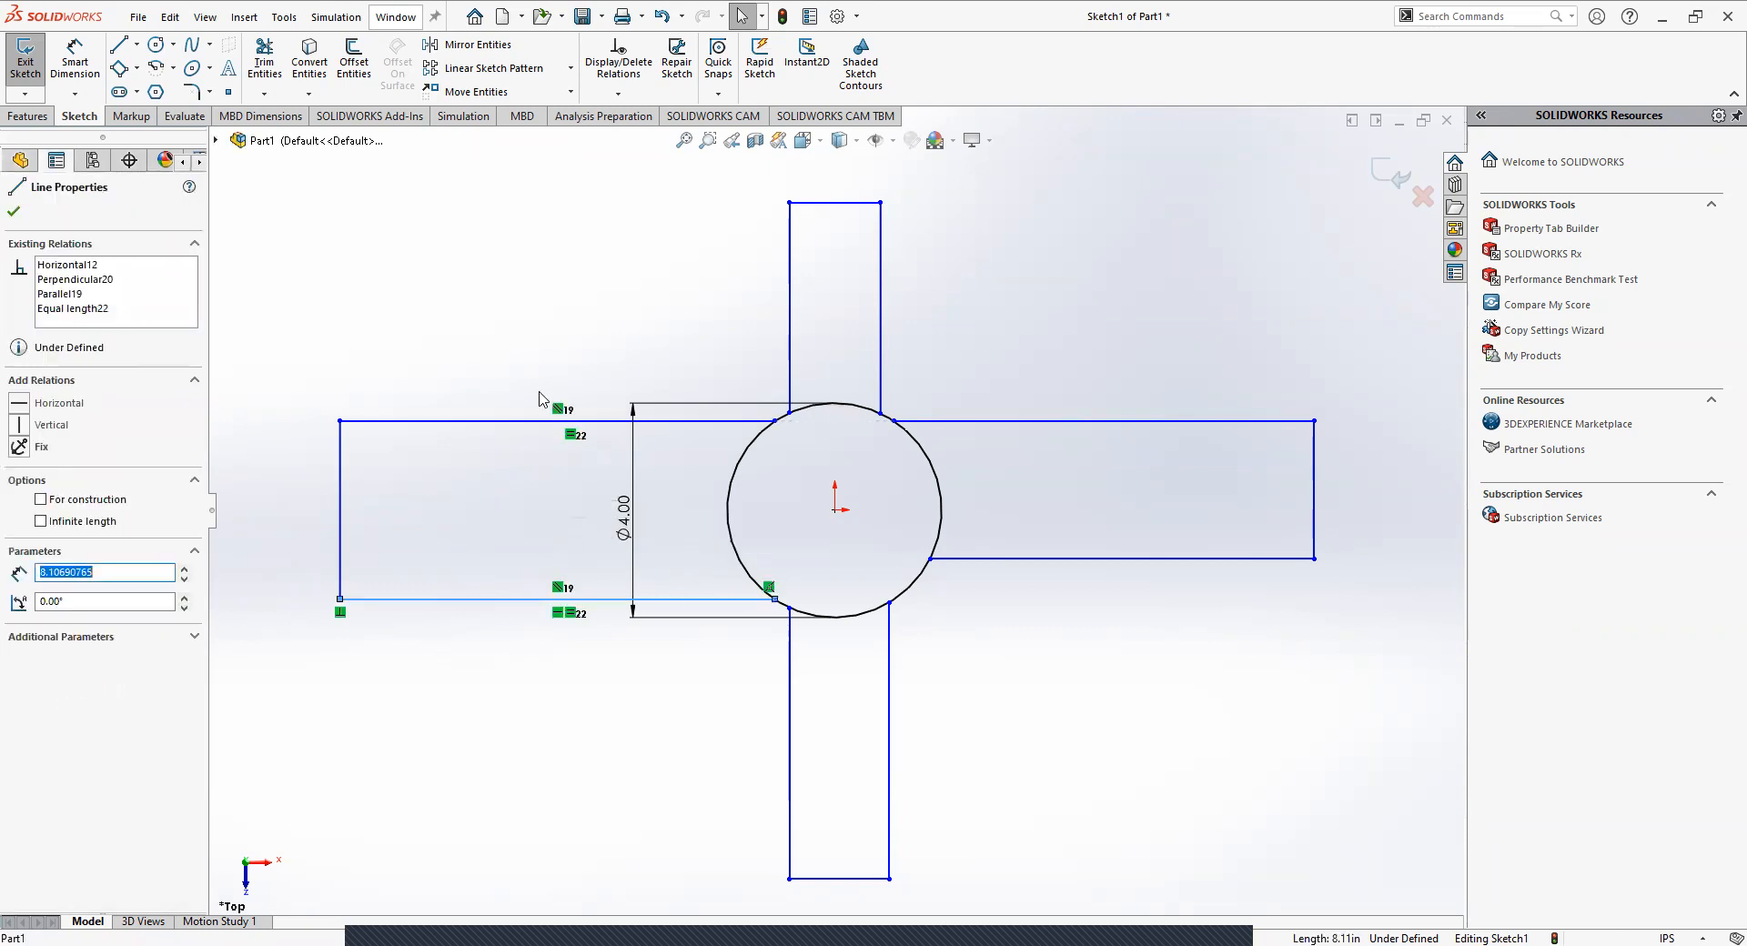
left_click_drag(491, 424, 500, 463)
left_click(441, 300)
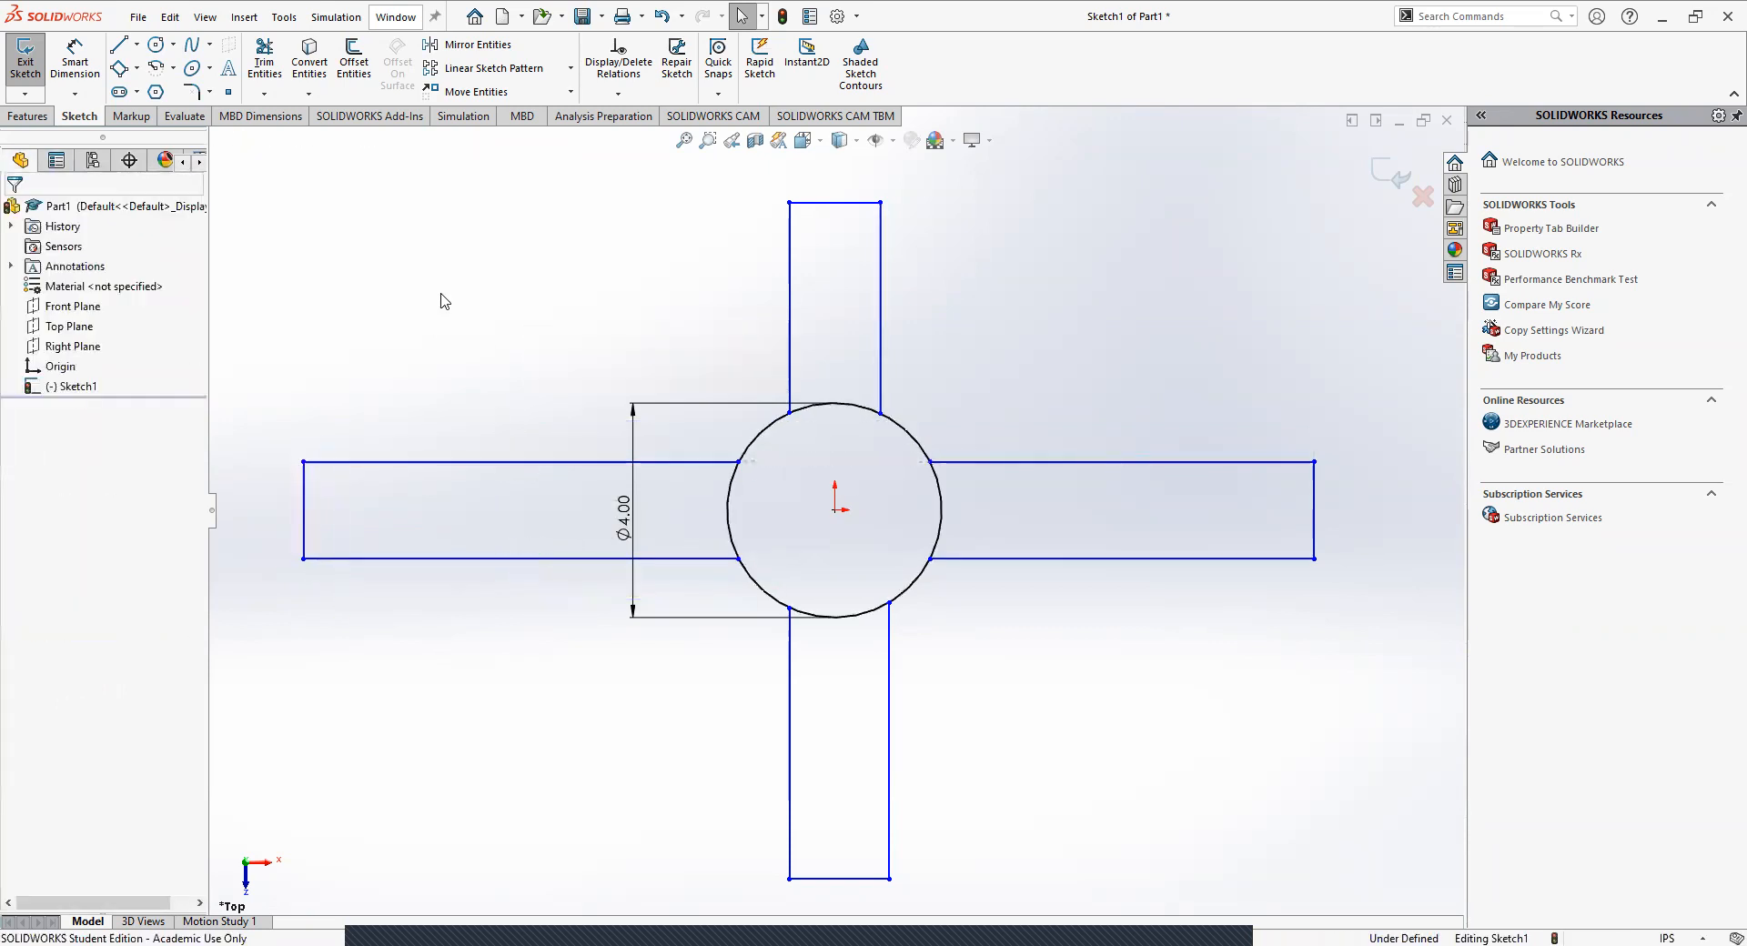
left_click(389, 561)
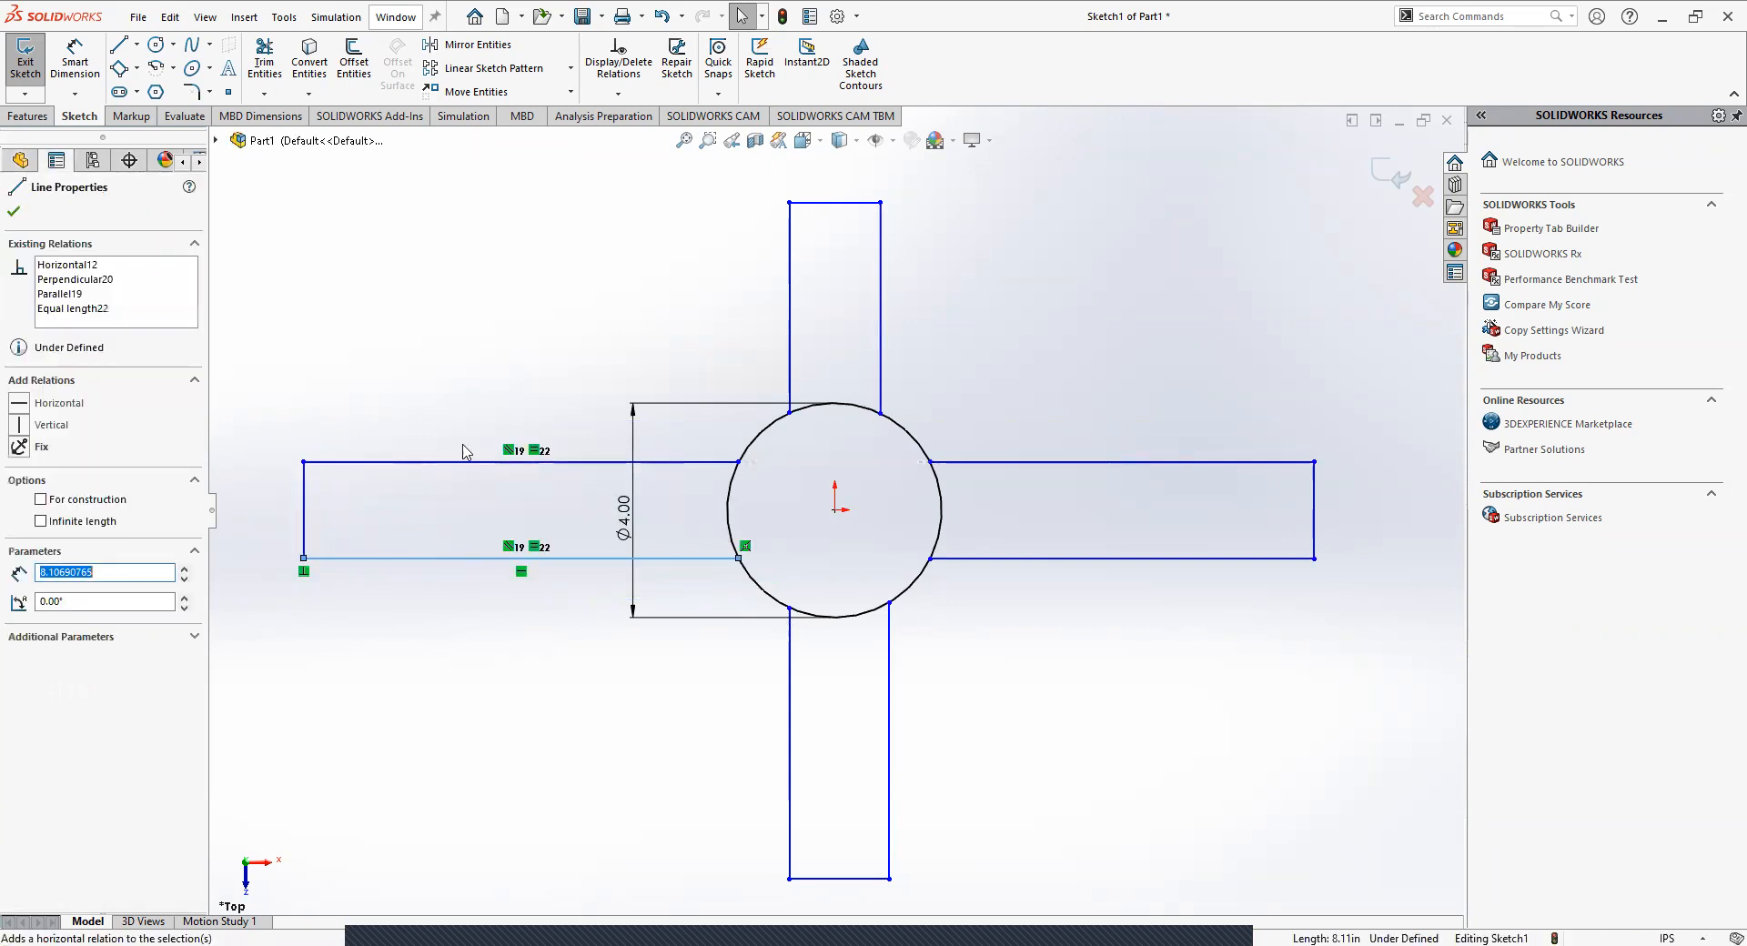
left_click(405, 390)
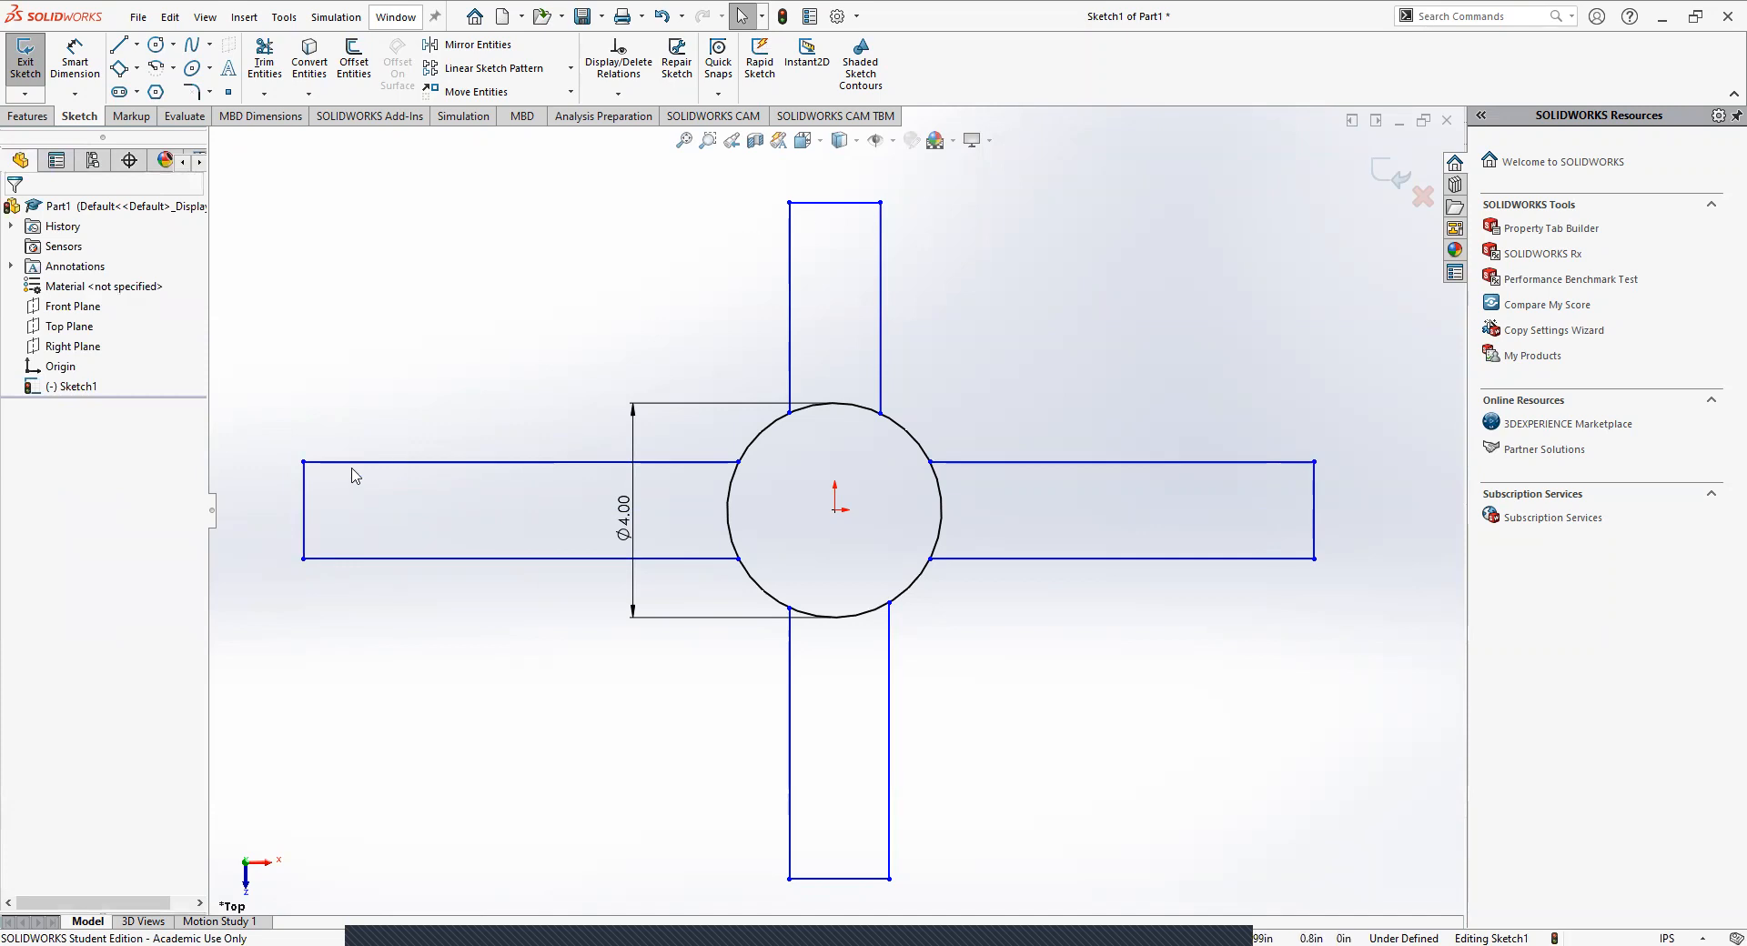
Widen the left arm to about 2.61 in by moving its upper edge outward and its lower edge slightly inward.
mouse_move(358, 461)
left_mouse_down()
mouse_move(375, 410)
mouse_move(367, 437)
left_mouse_up()
left_click(325, 499)
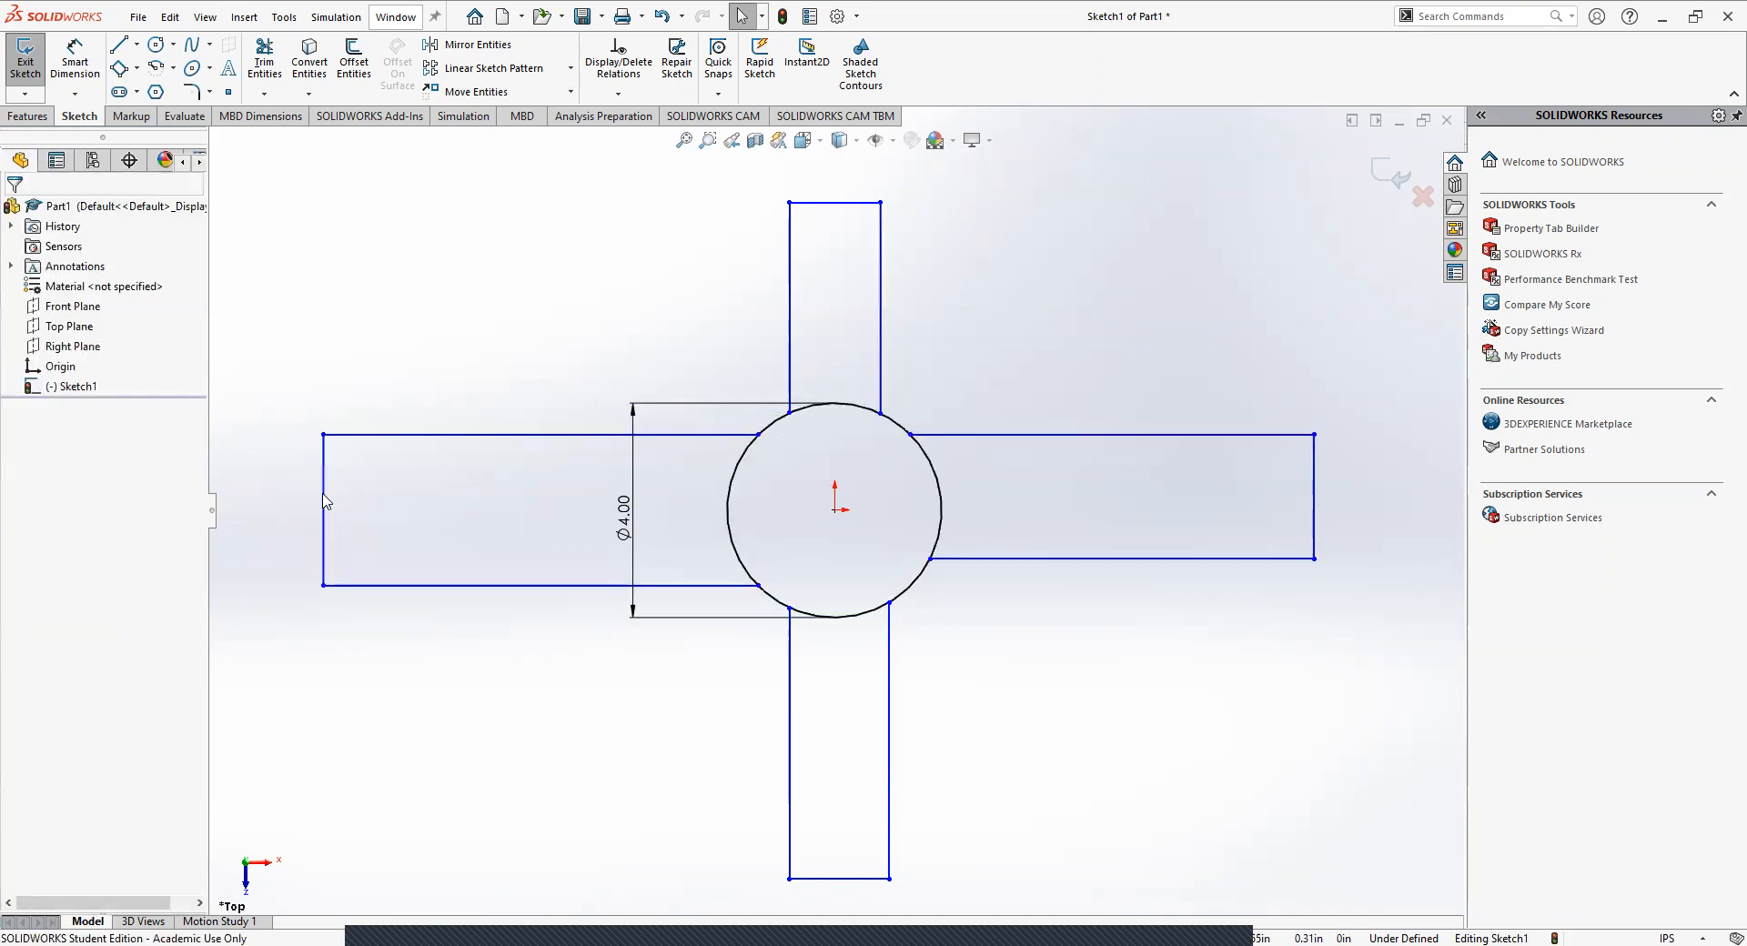
left_click(322, 496)
left_click(523, 352)
mouse_move(673, 589)
left_mouse_down()
mouse_move(670, 557)
mouse_move(695, 611)
mouse_move(675, 583)
left_mouse_up()
key("Escape")
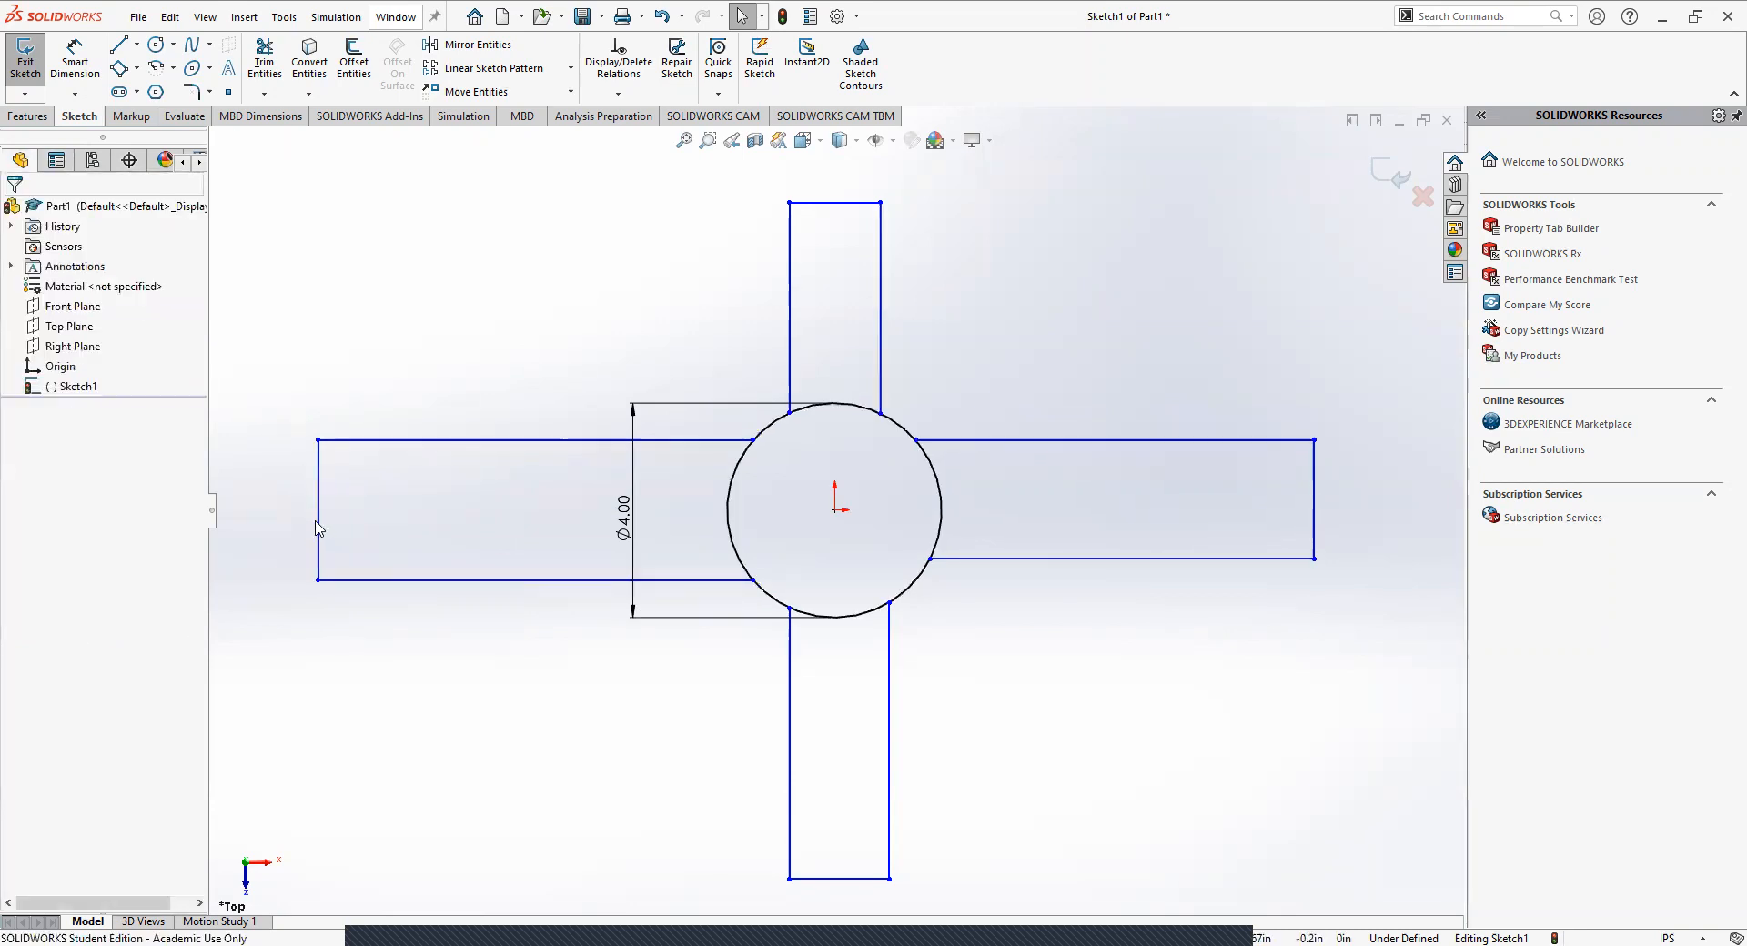
Narrow the upper arm to about 1.12 in, and make its end edge equal in length to the left arm's end edge.
left_click_drag(789, 312, 823, 309)
left_click(662, 291)
left_click(849, 203)
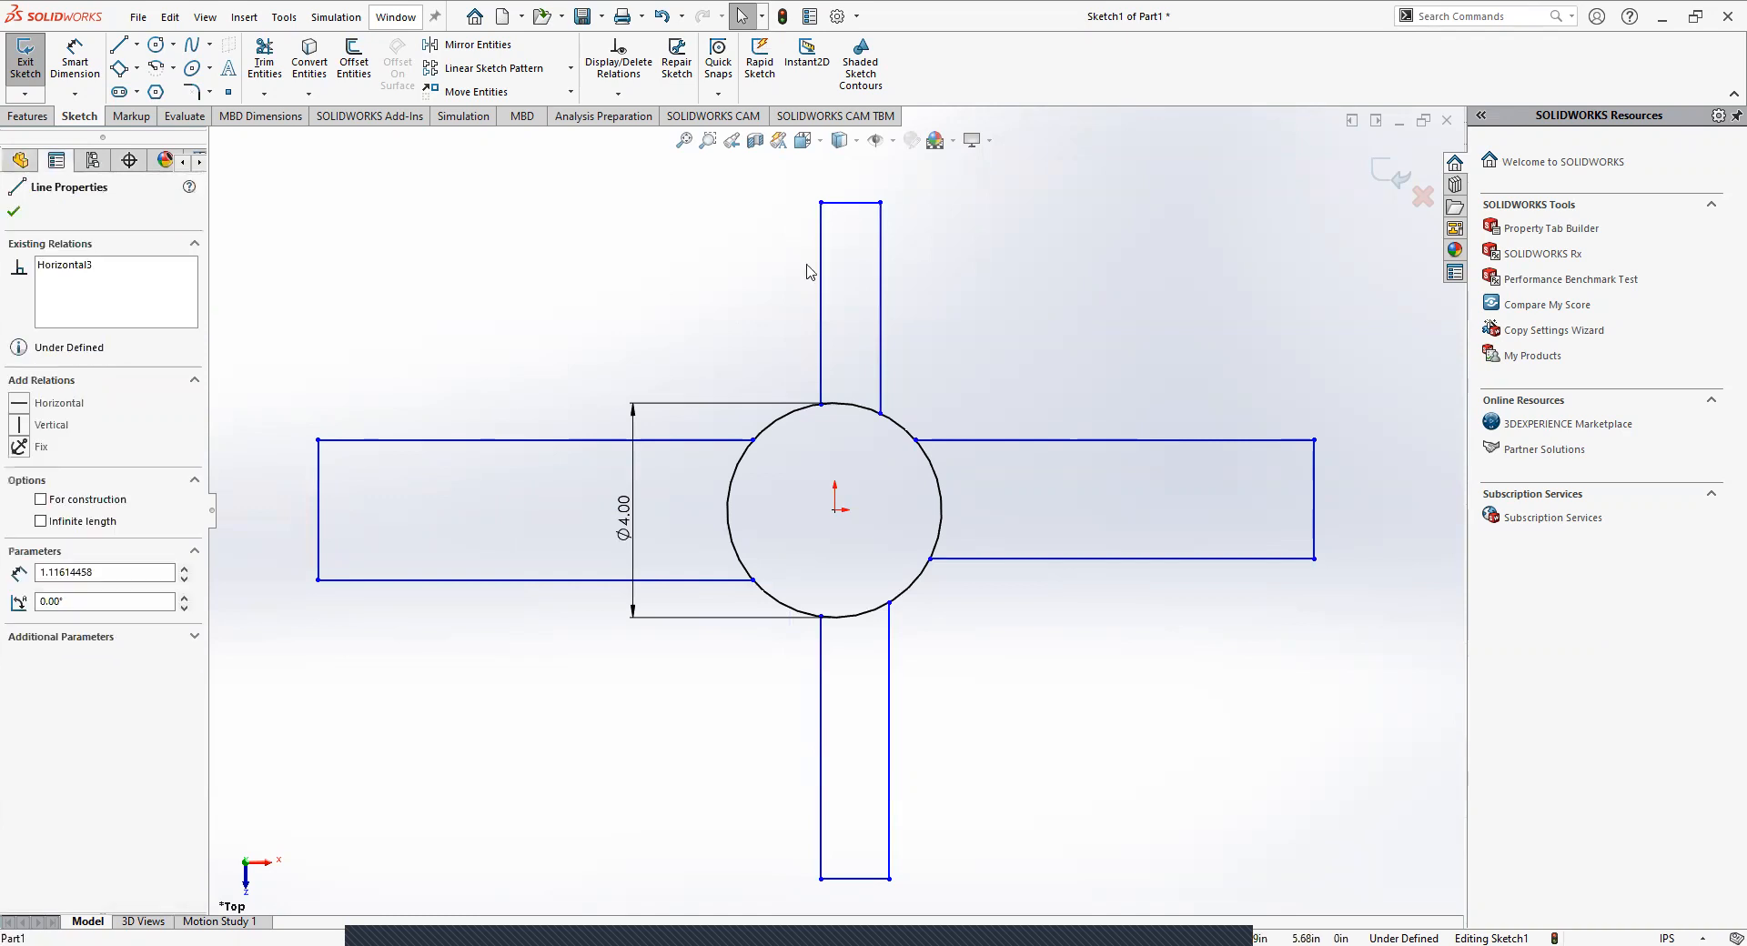
left_click(318, 516)
left_click(396, 310)
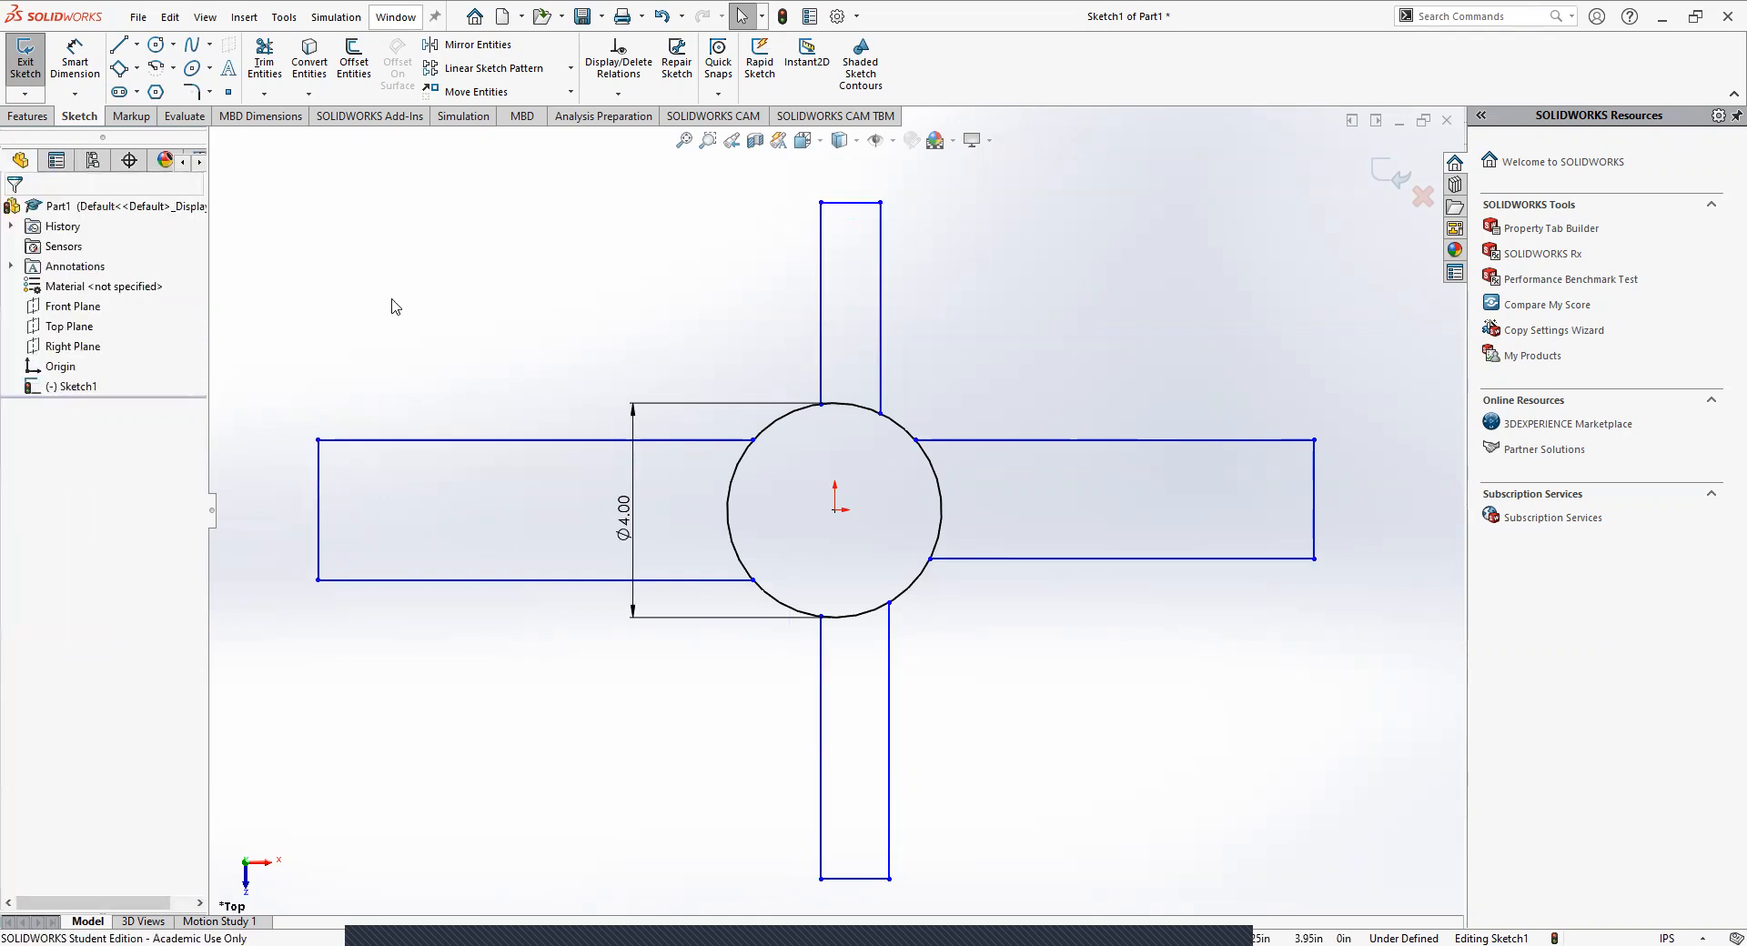
left_click(320, 515)
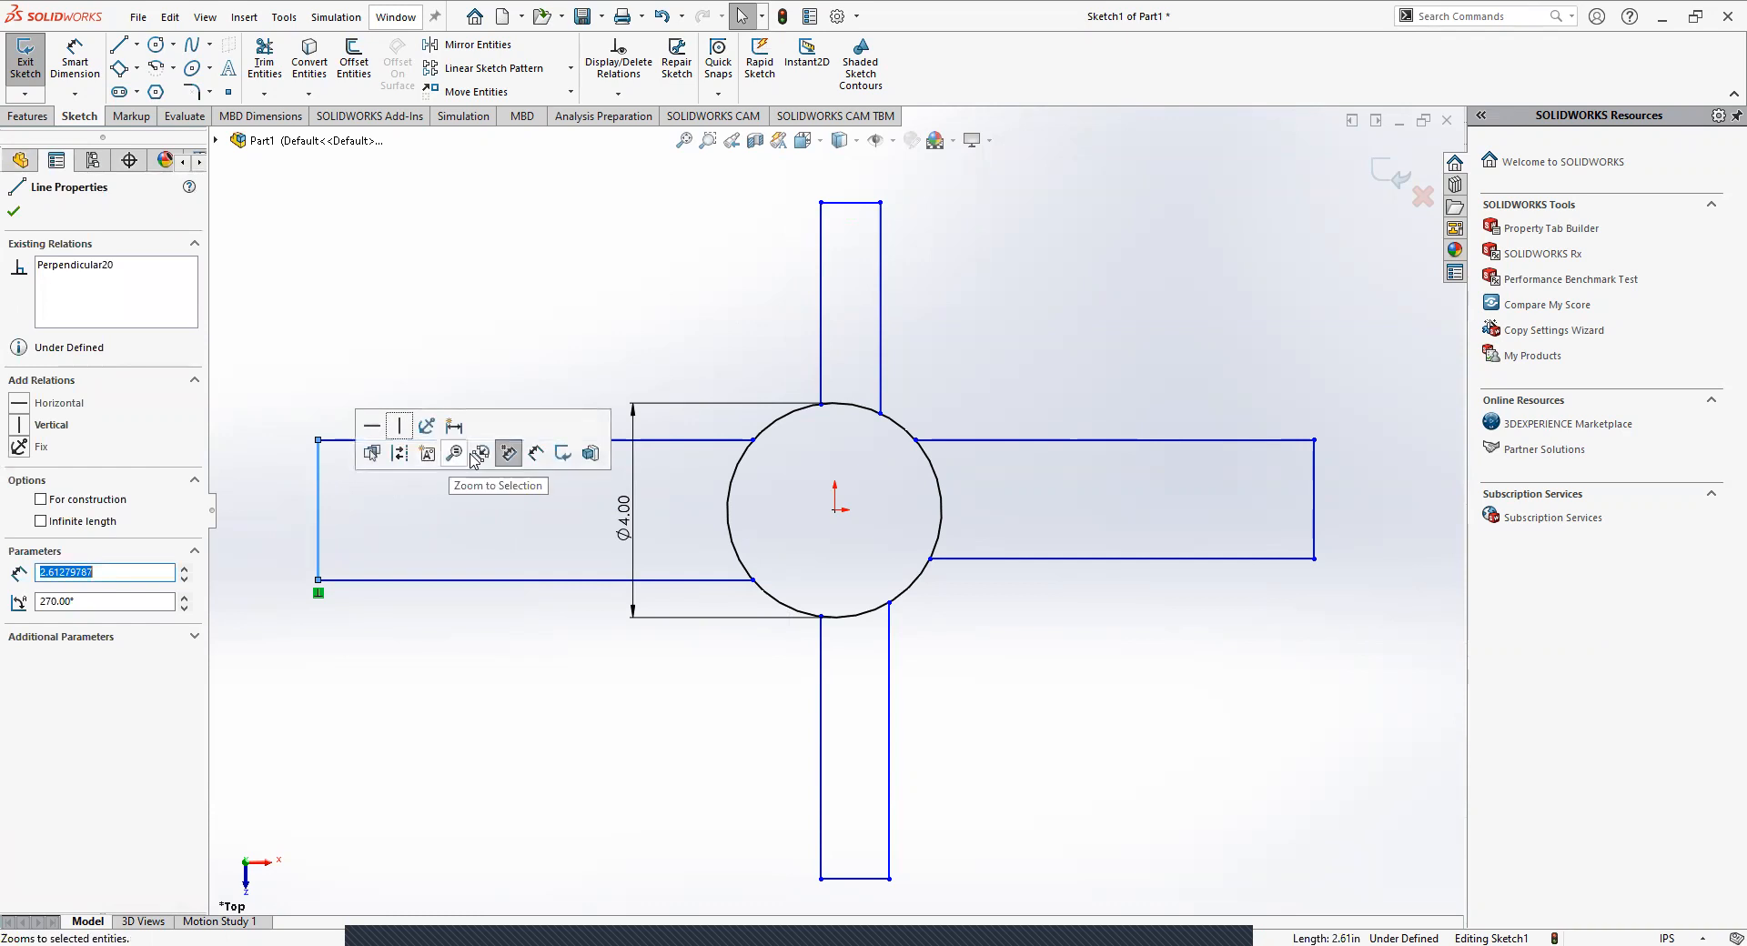
left_click(852, 204, "ctrl")
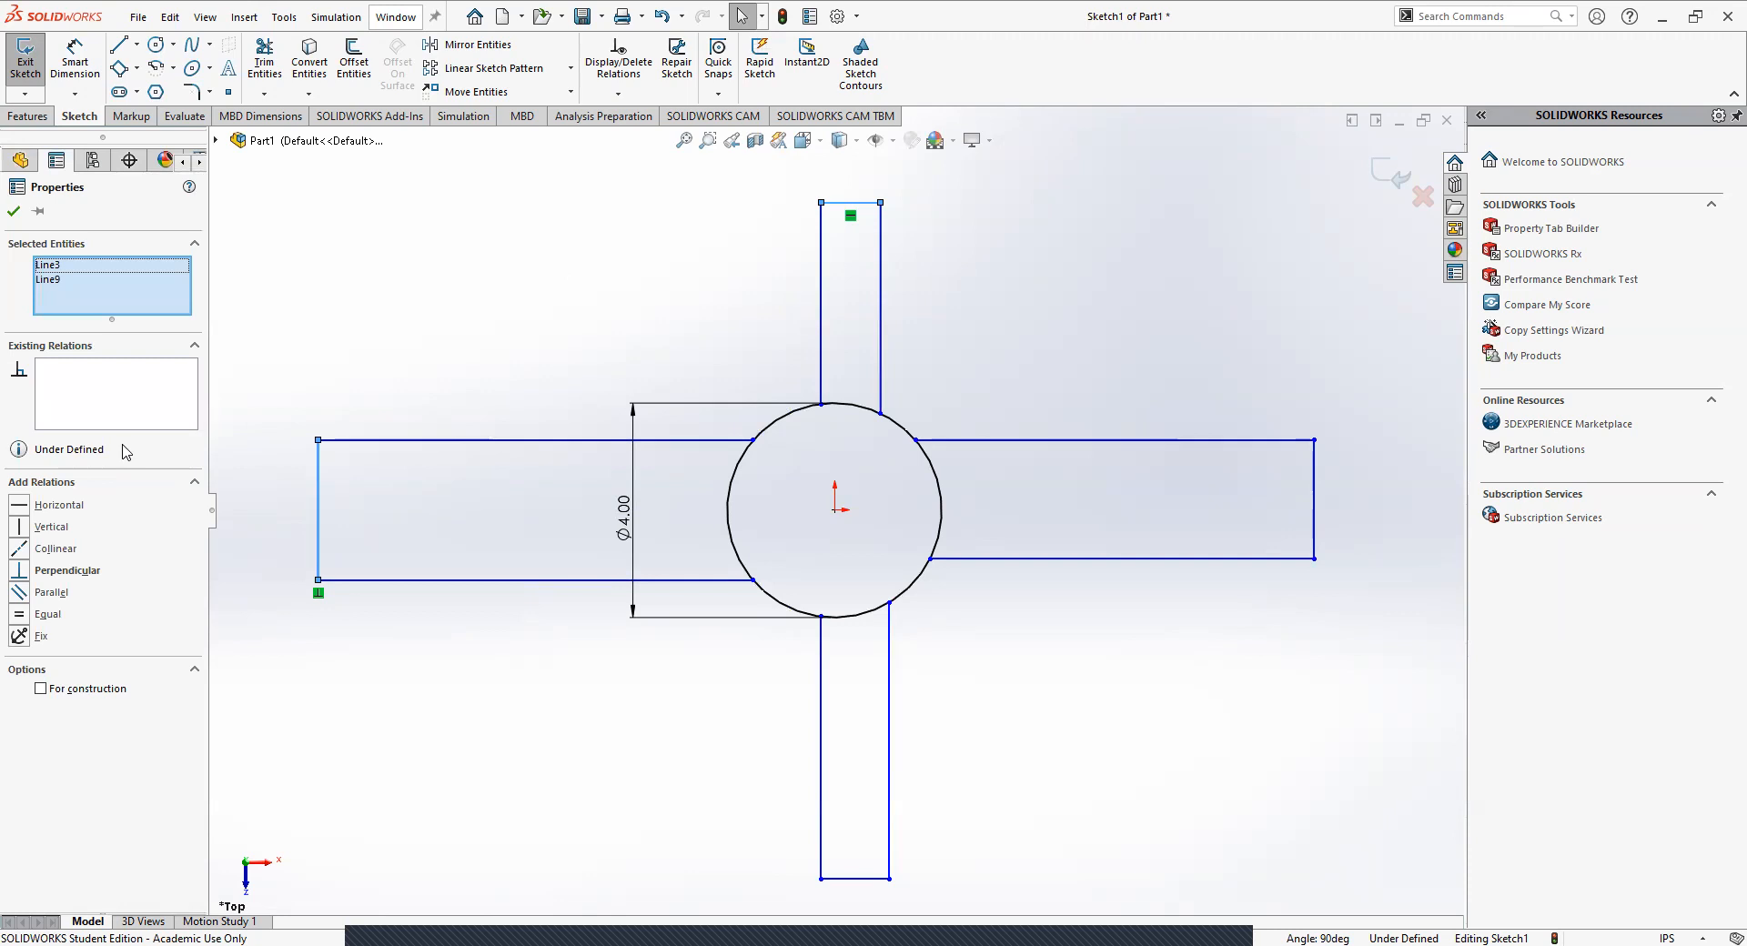
left_click(36, 615)
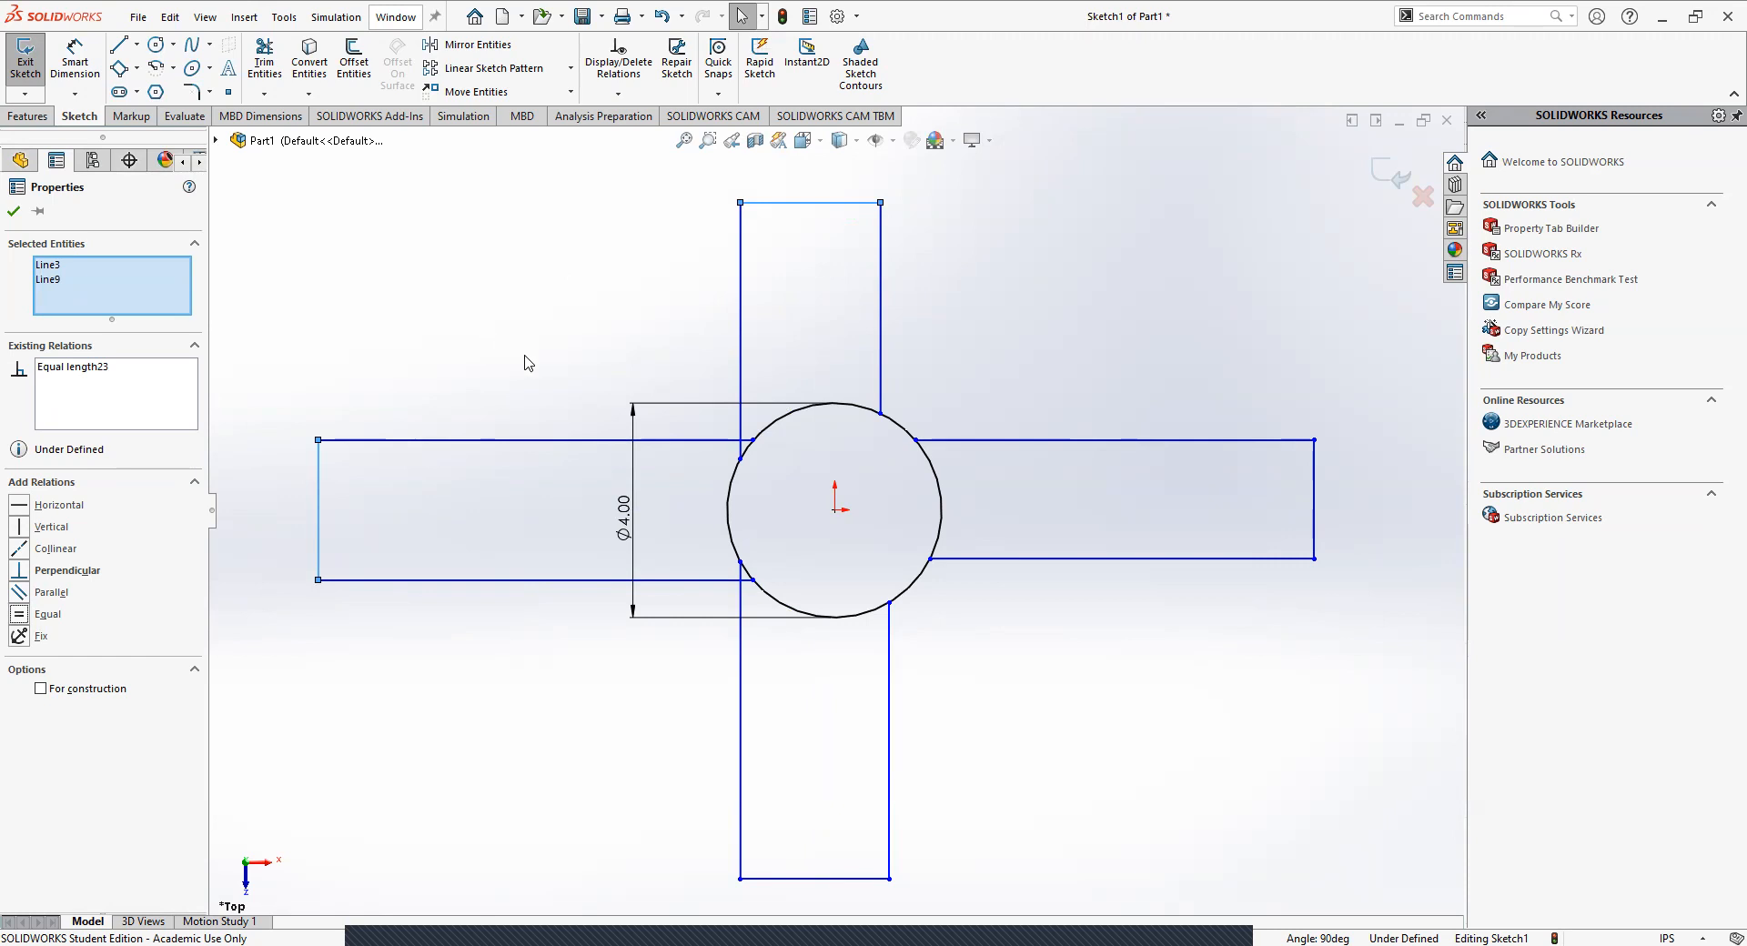
left_click(562, 366)
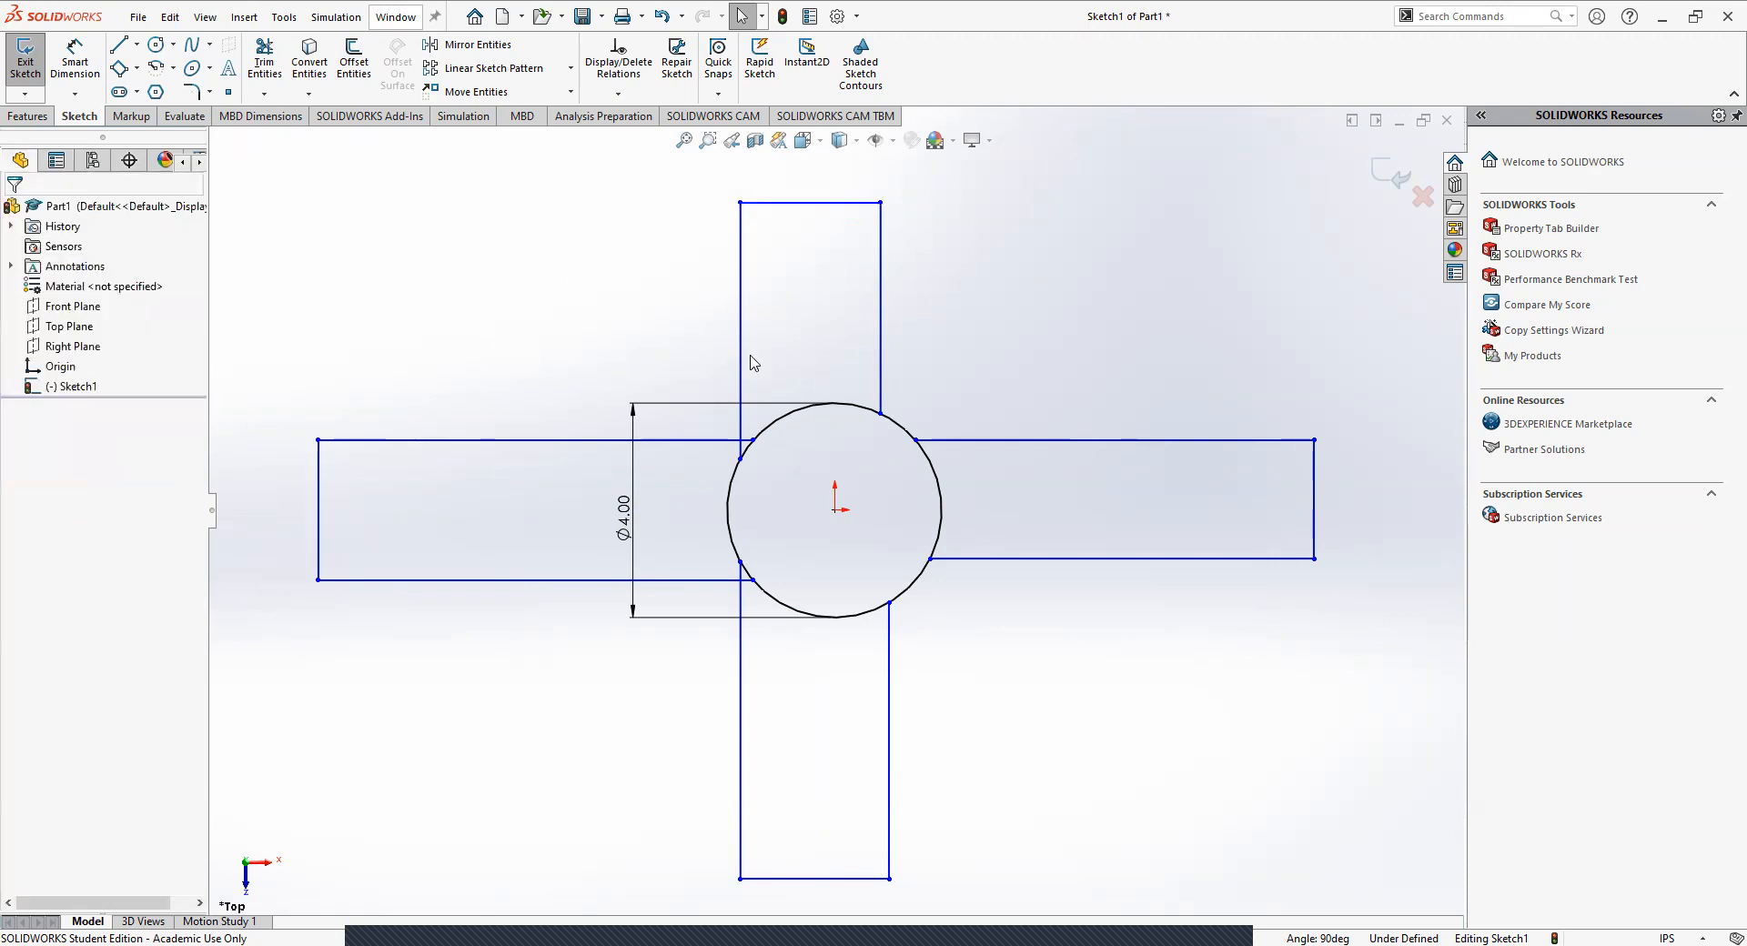
Shift the upper arm sideways by its side edges until it sits roughly centered above the hub.
left_click_drag(739, 359, 776, 344)
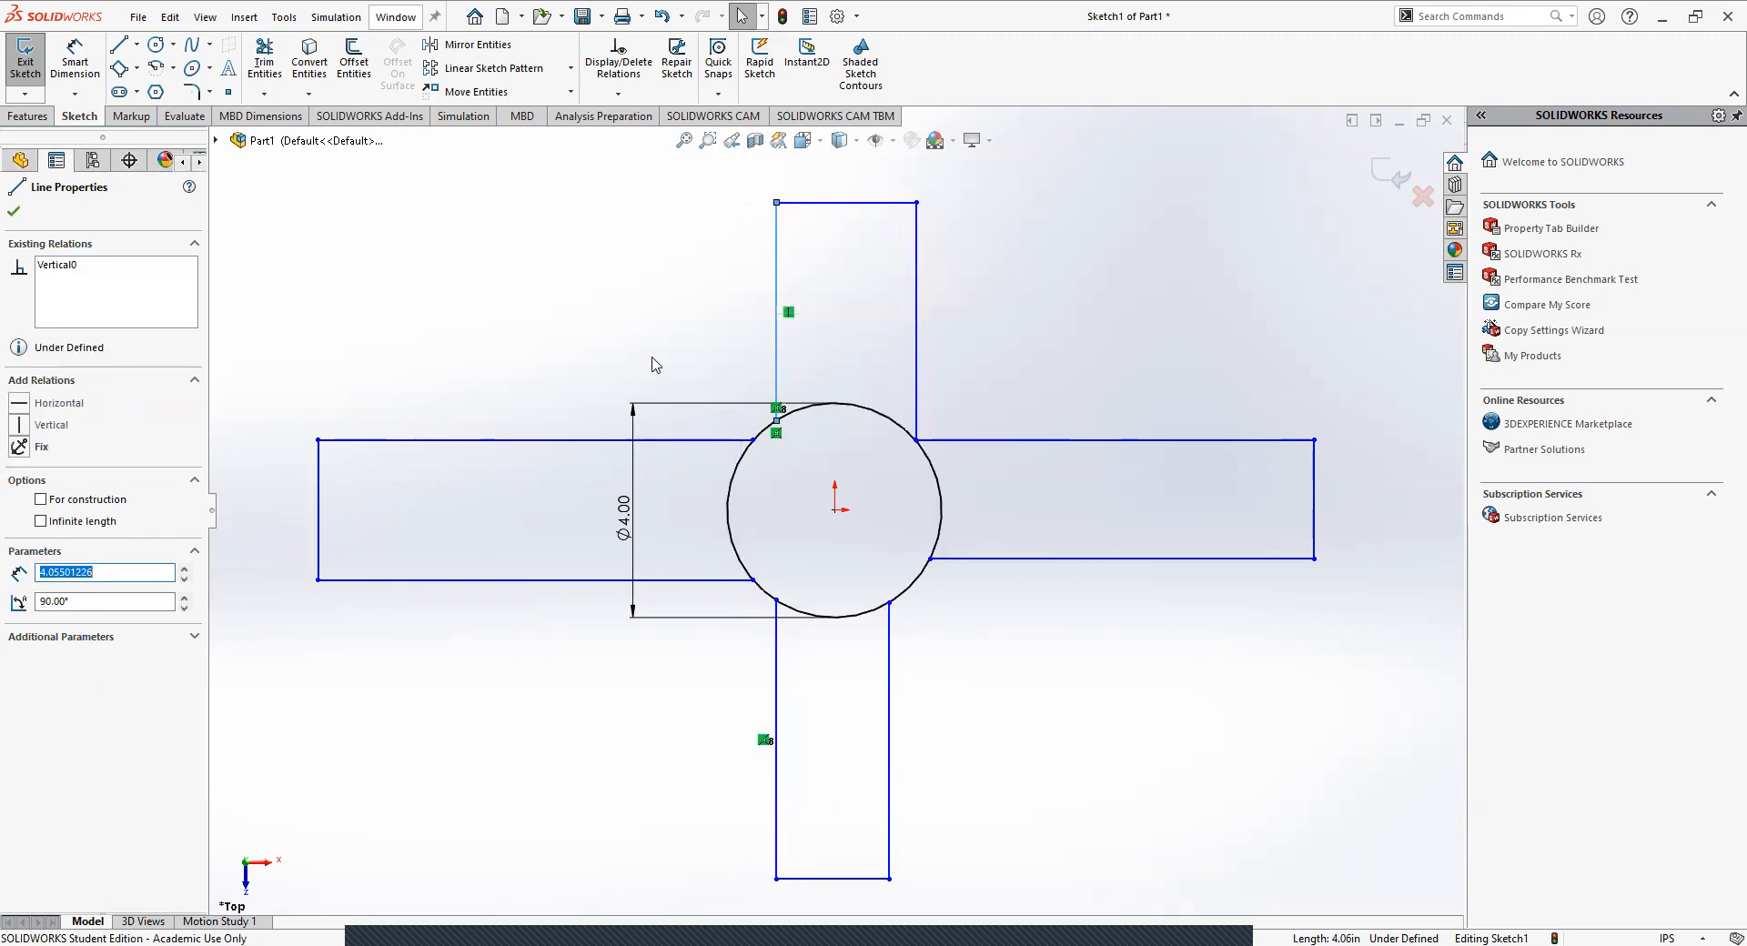
left_click(652, 365)
left_click(916, 355)
left_click_drag(898, 355, 903, 356)
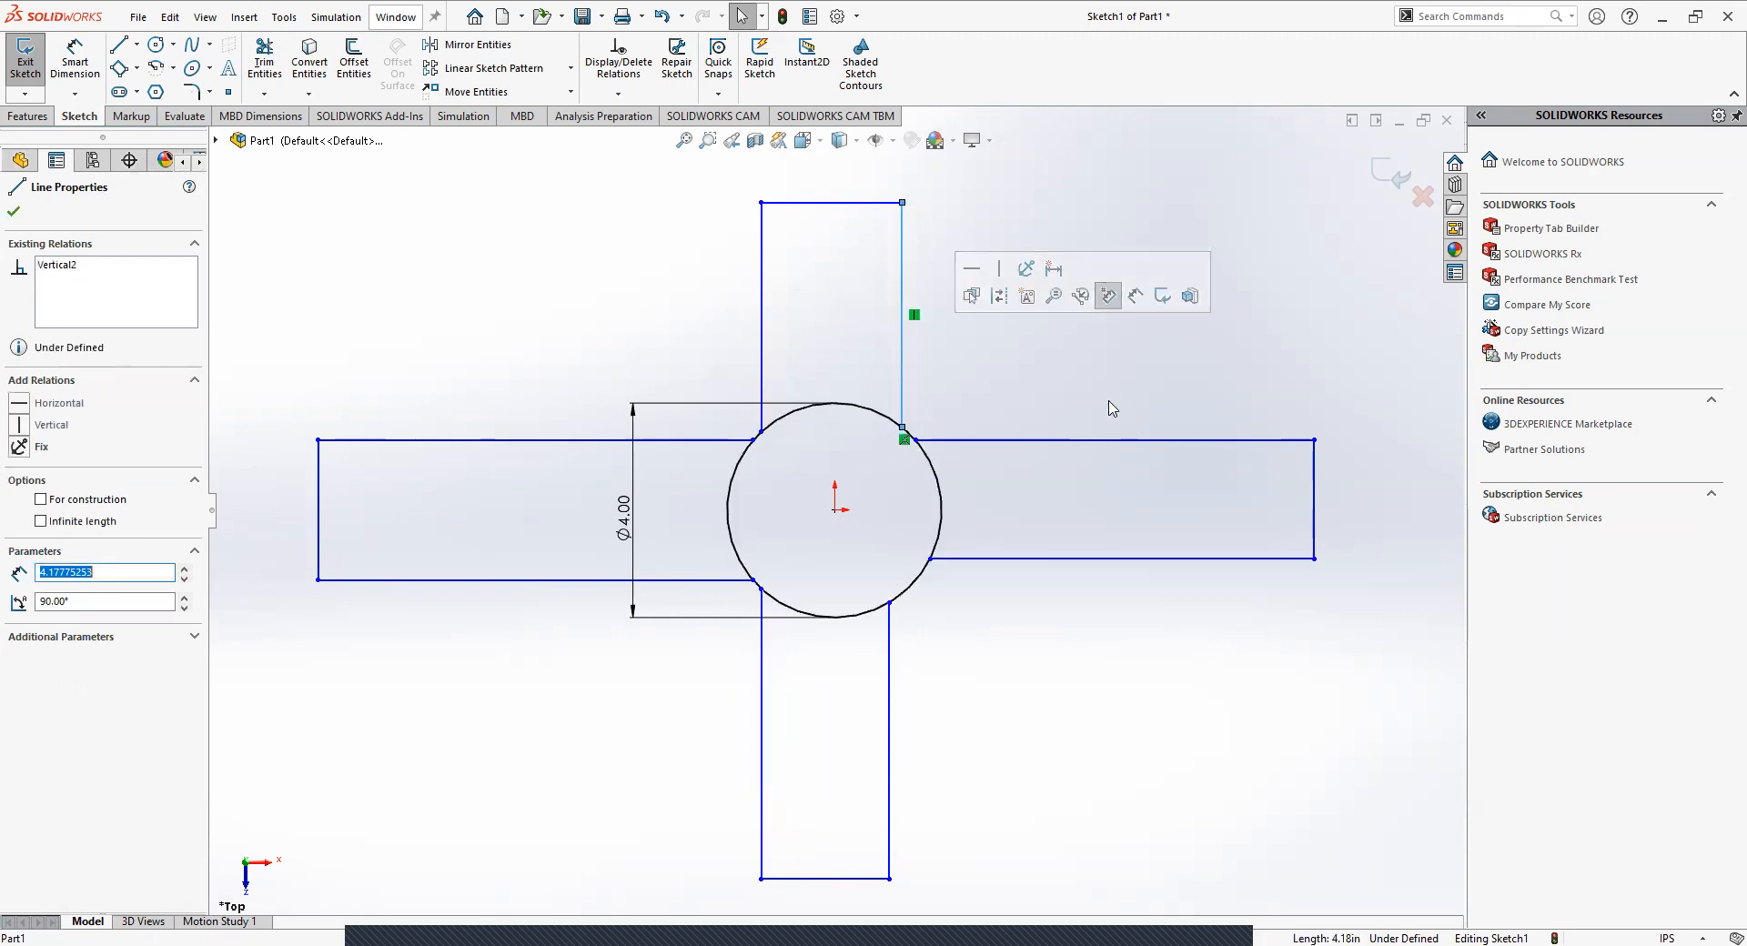
left_click(1110, 405)
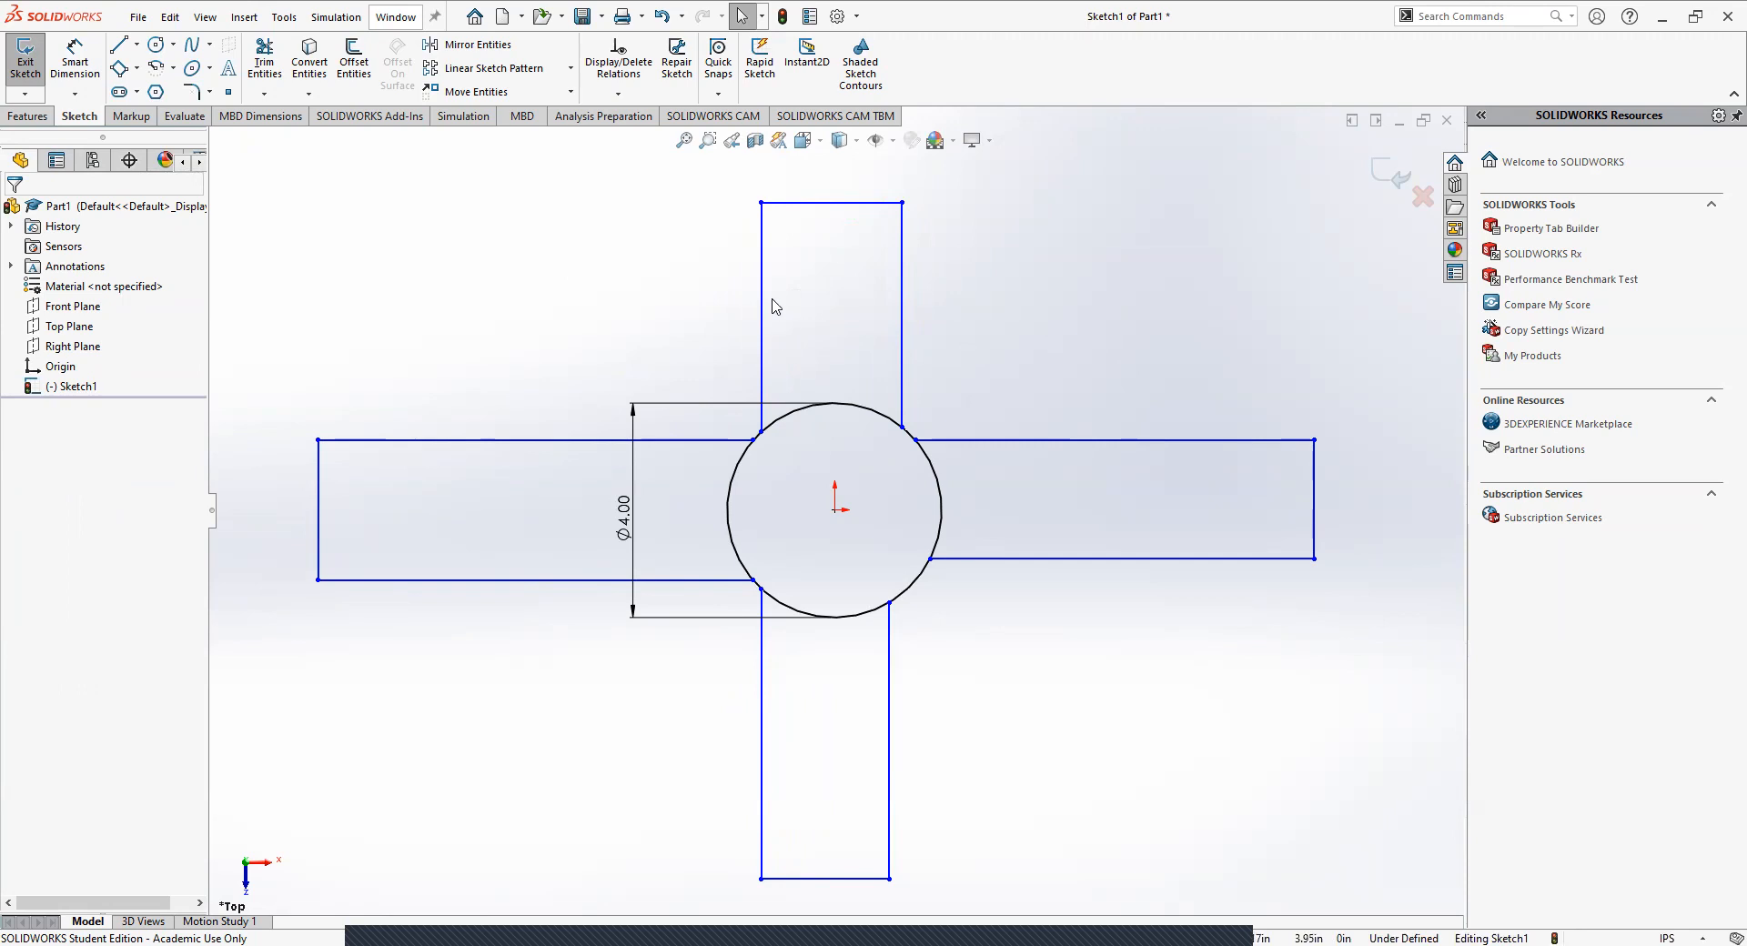
left_click(784, 202)
left_click(320, 492)
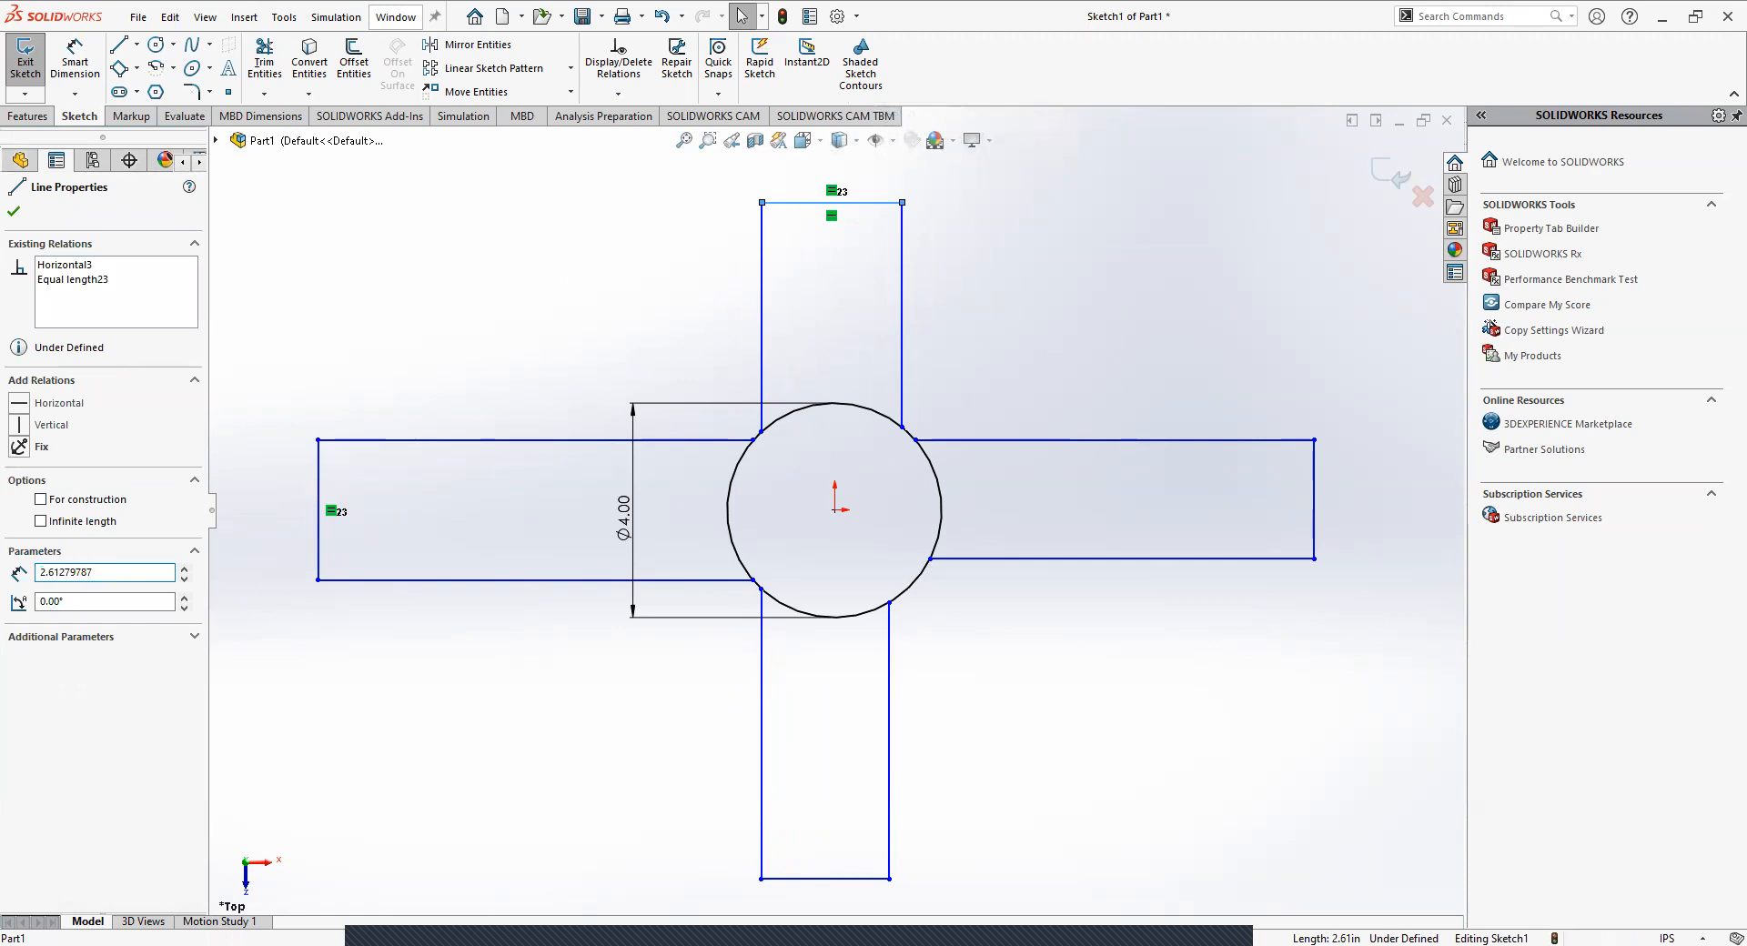
left_click(857, 878)
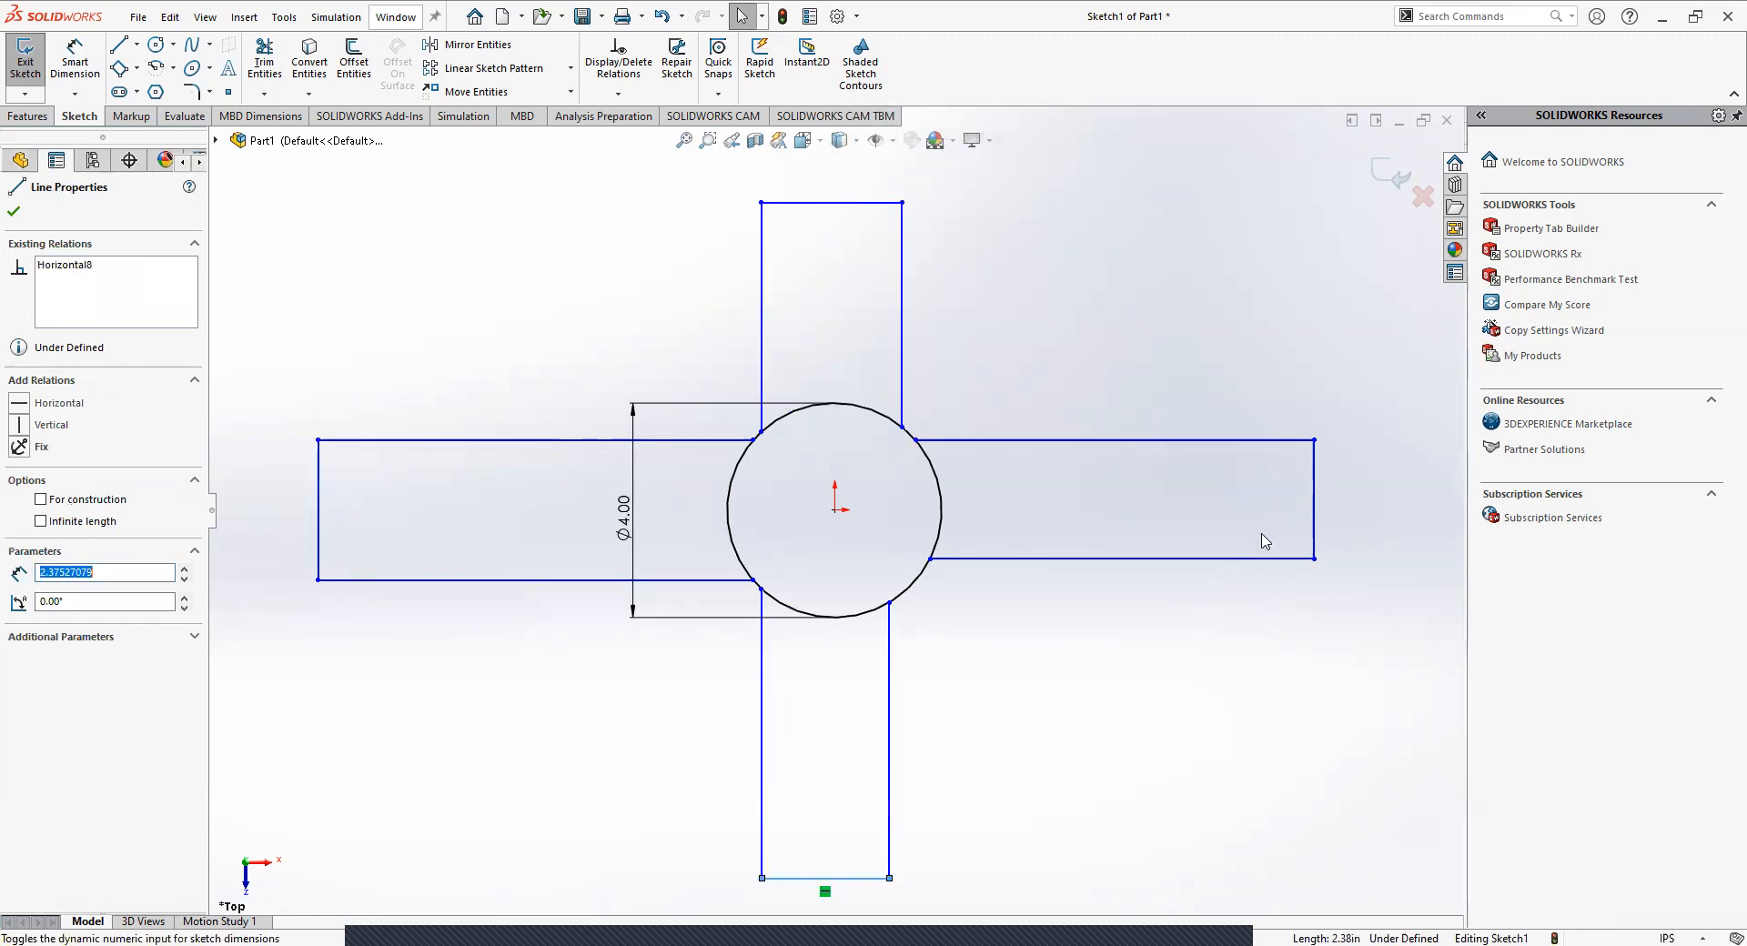
left_click(1314, 522)
left_click(1149, 336)
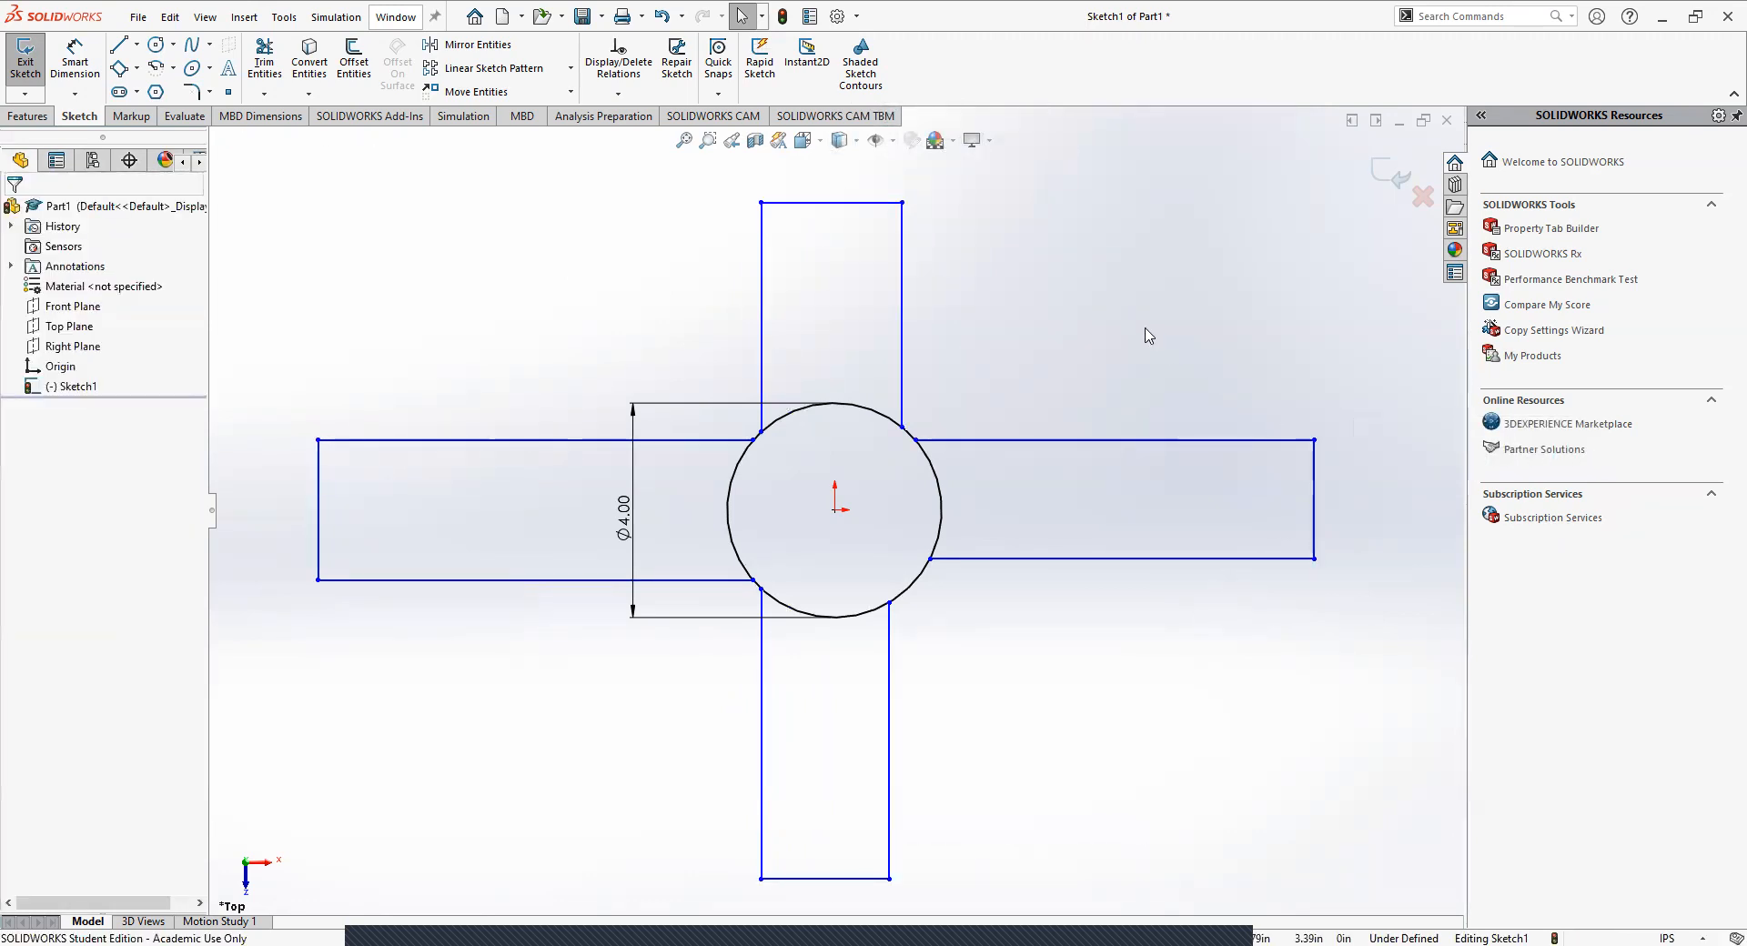
Make the end edges of the upper, right and lower arms equal in length with an Equal relation.
left_click(851, 203)
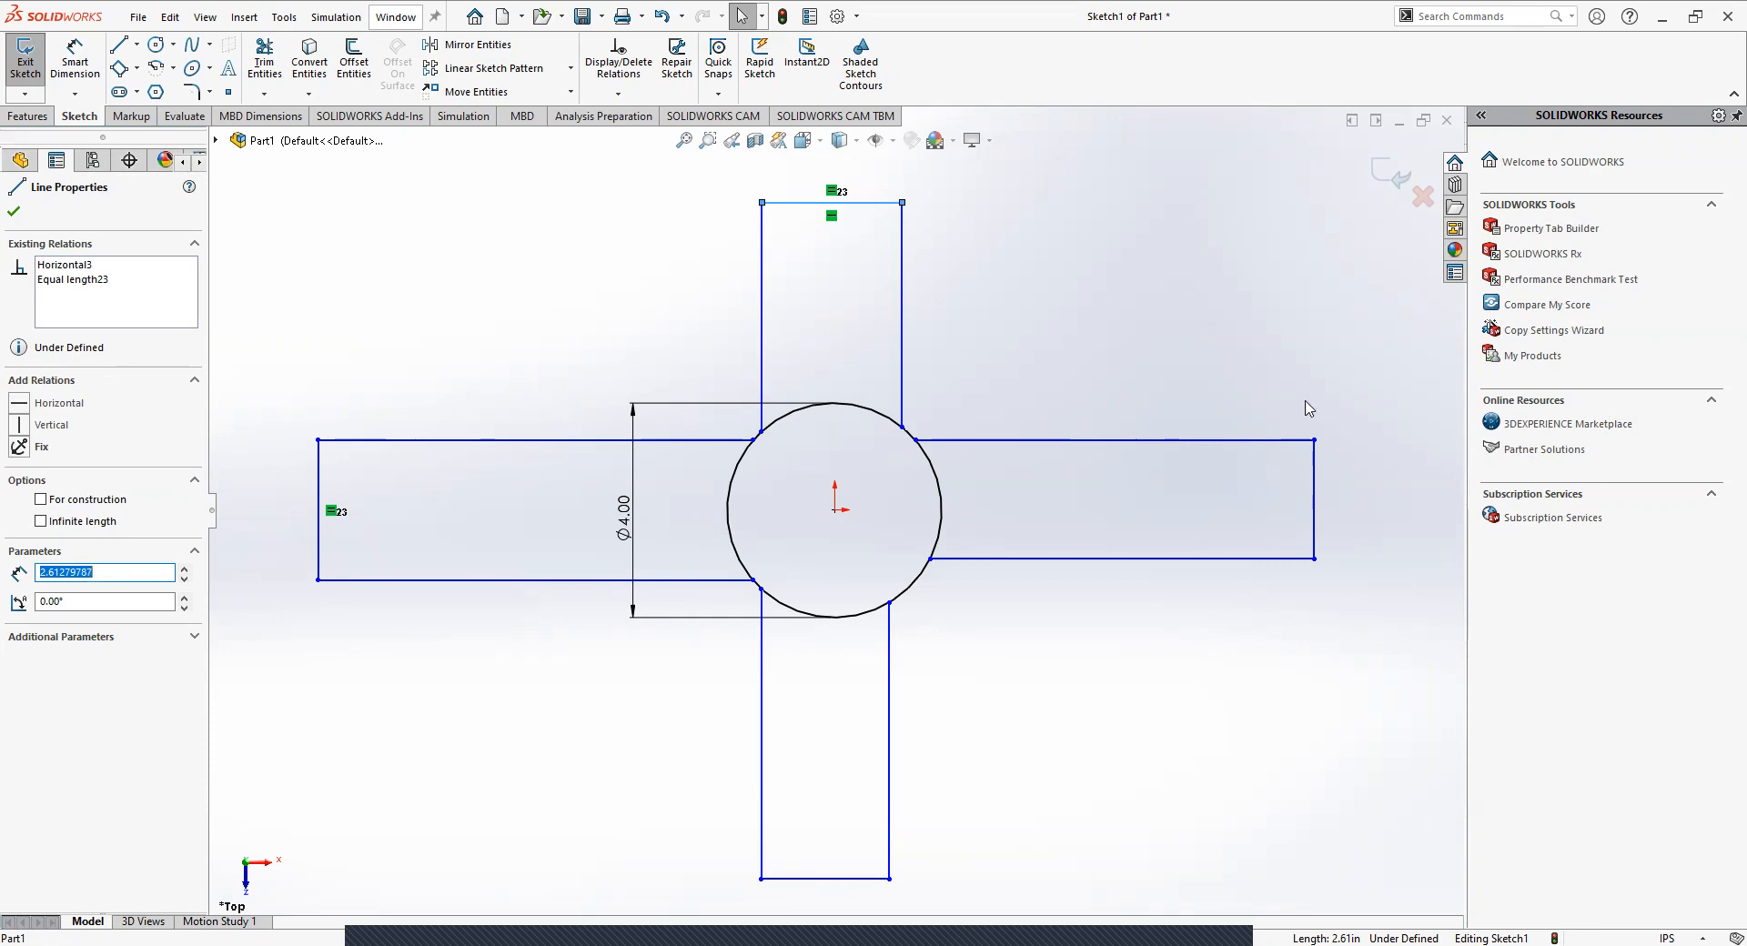
left_click(1314, 506, "ctrl")
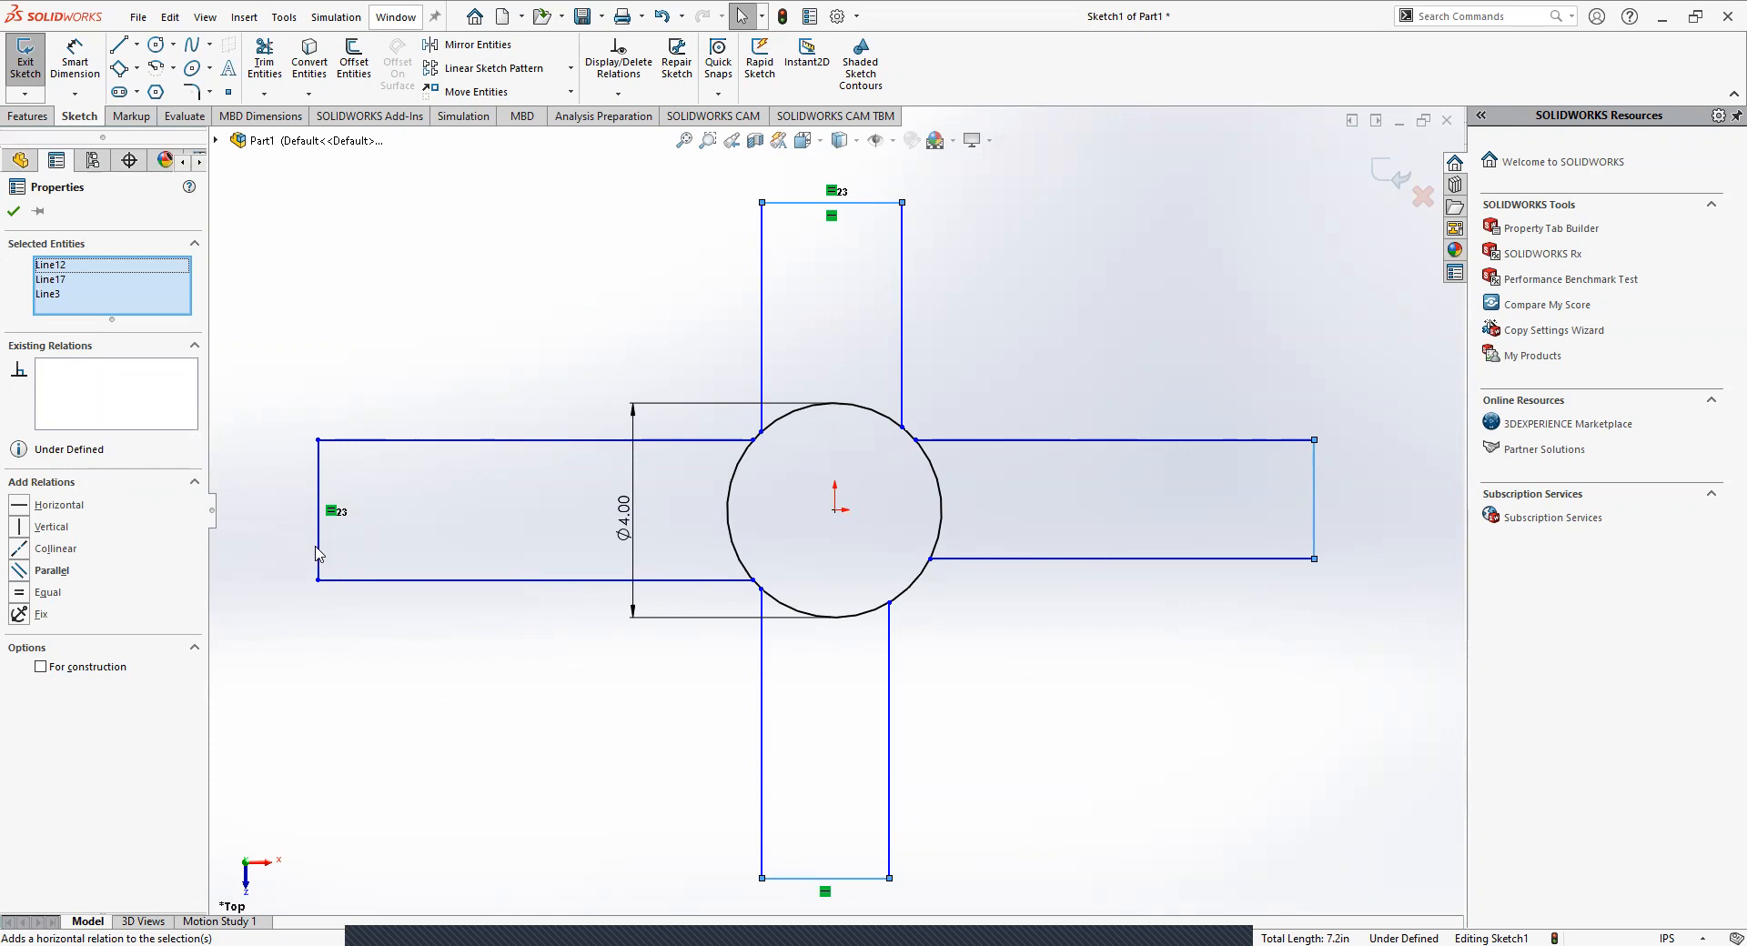
left_click(19, 596)
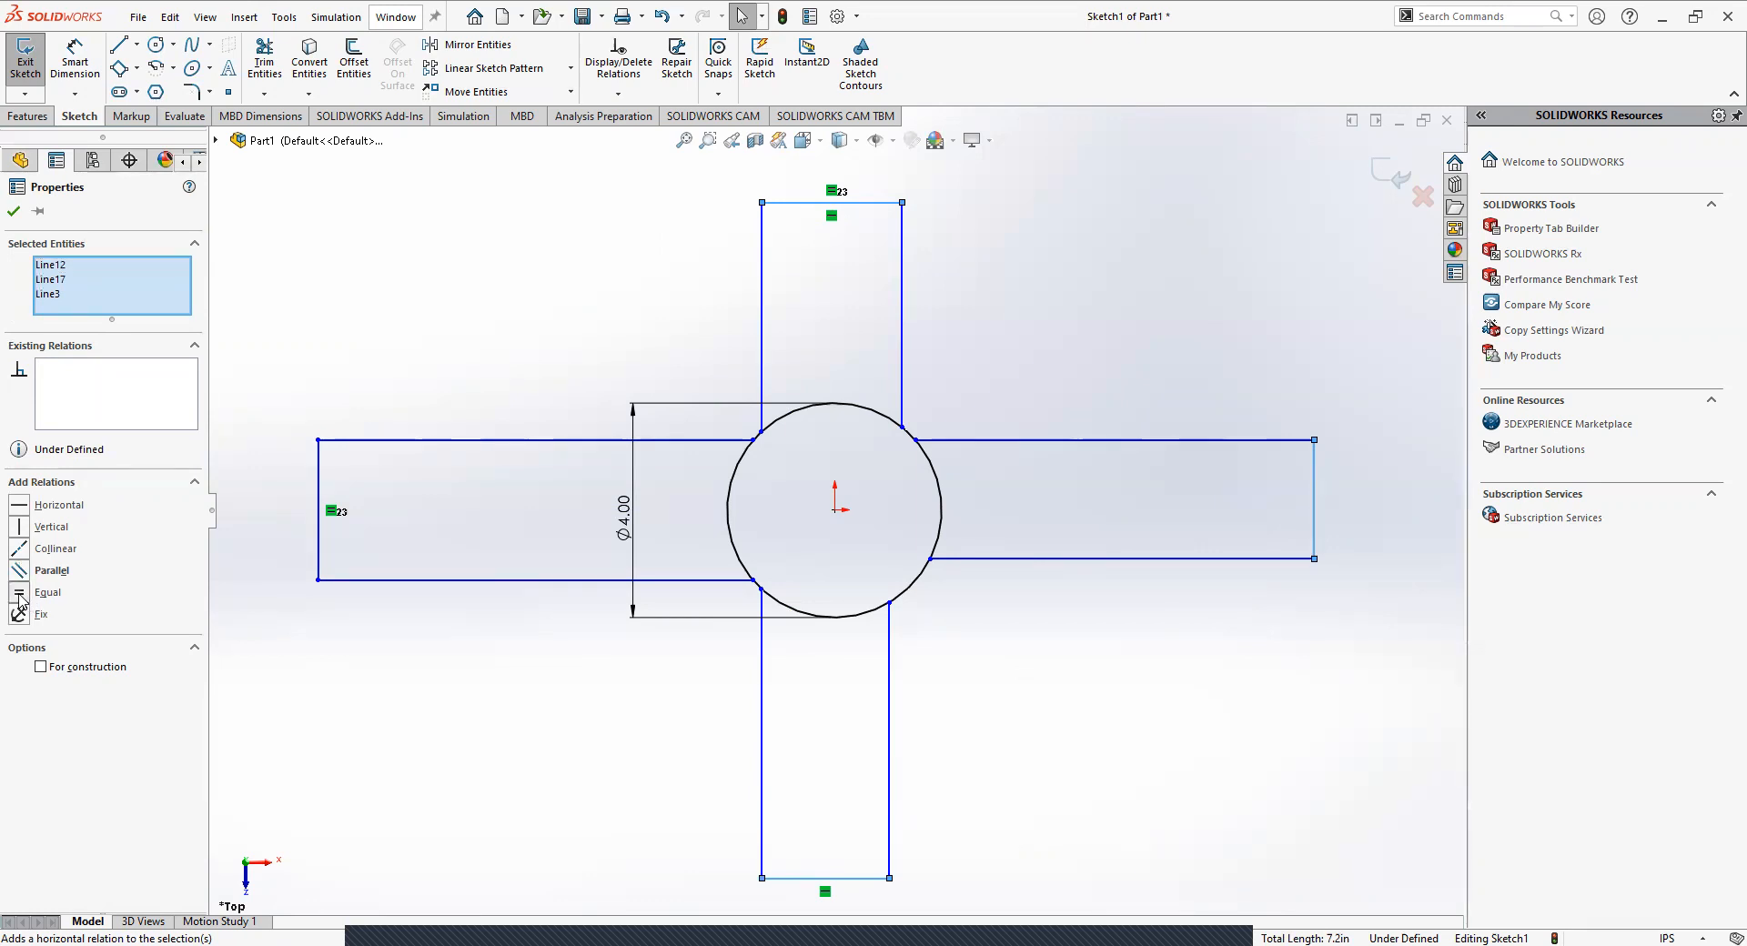
left_click(13, 211)
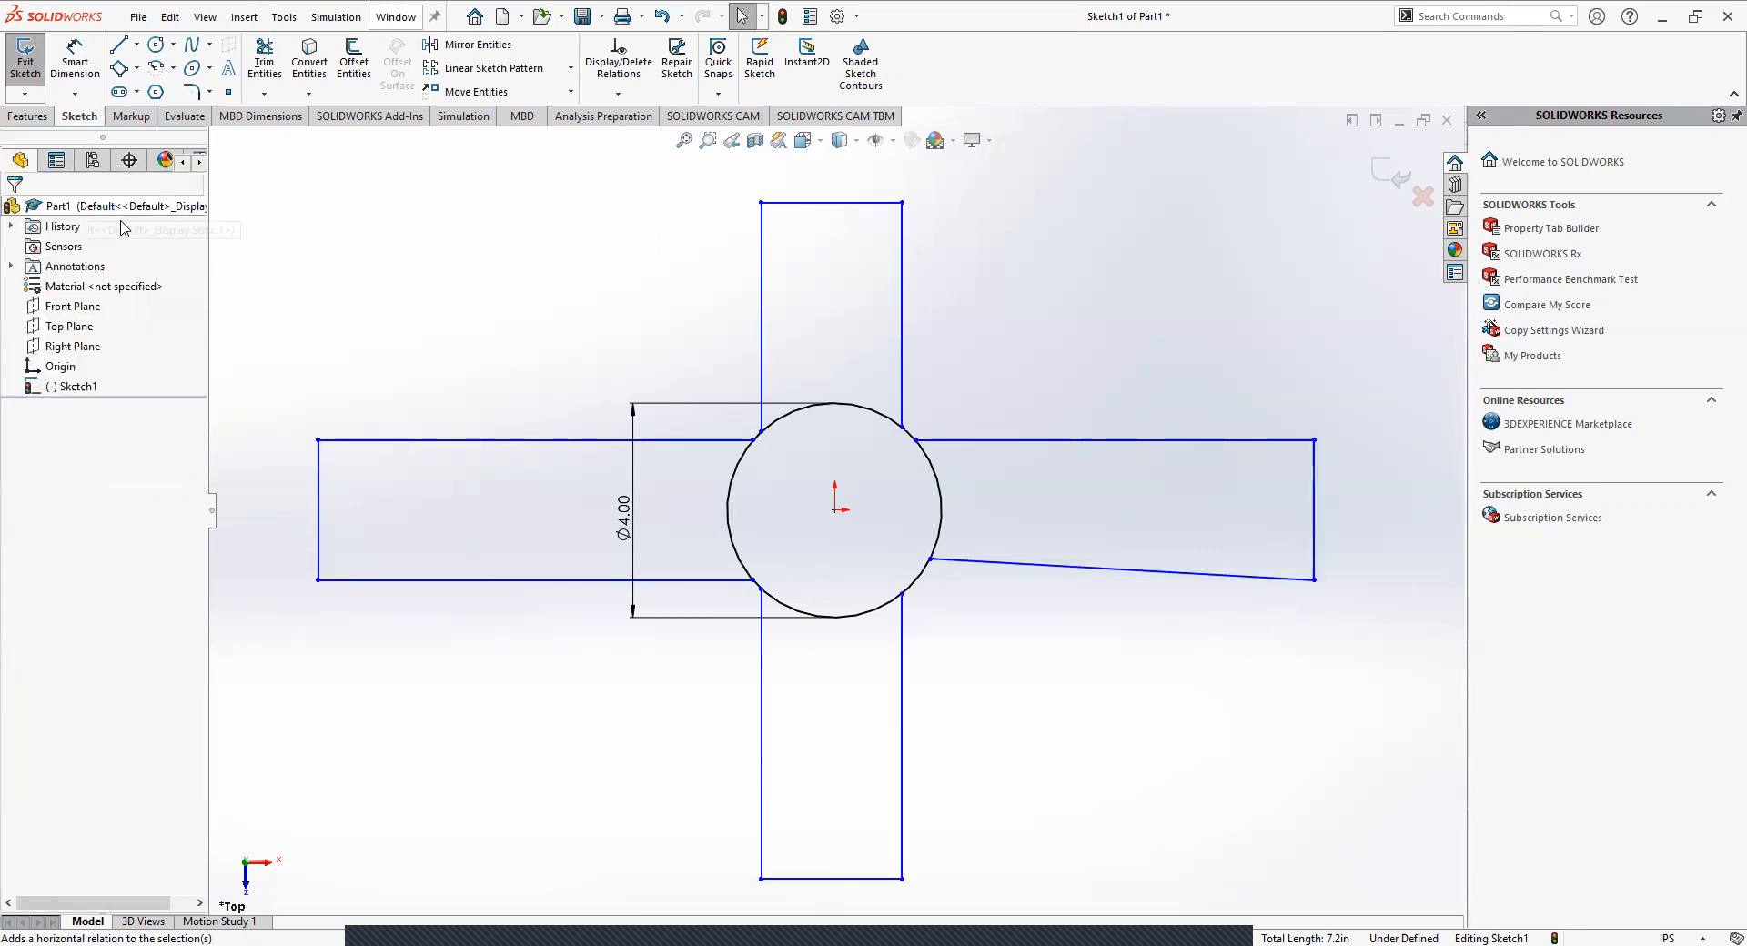
Add a Horizontal relation to the slanted lower edge of the right arm.
left_click(996, 563)
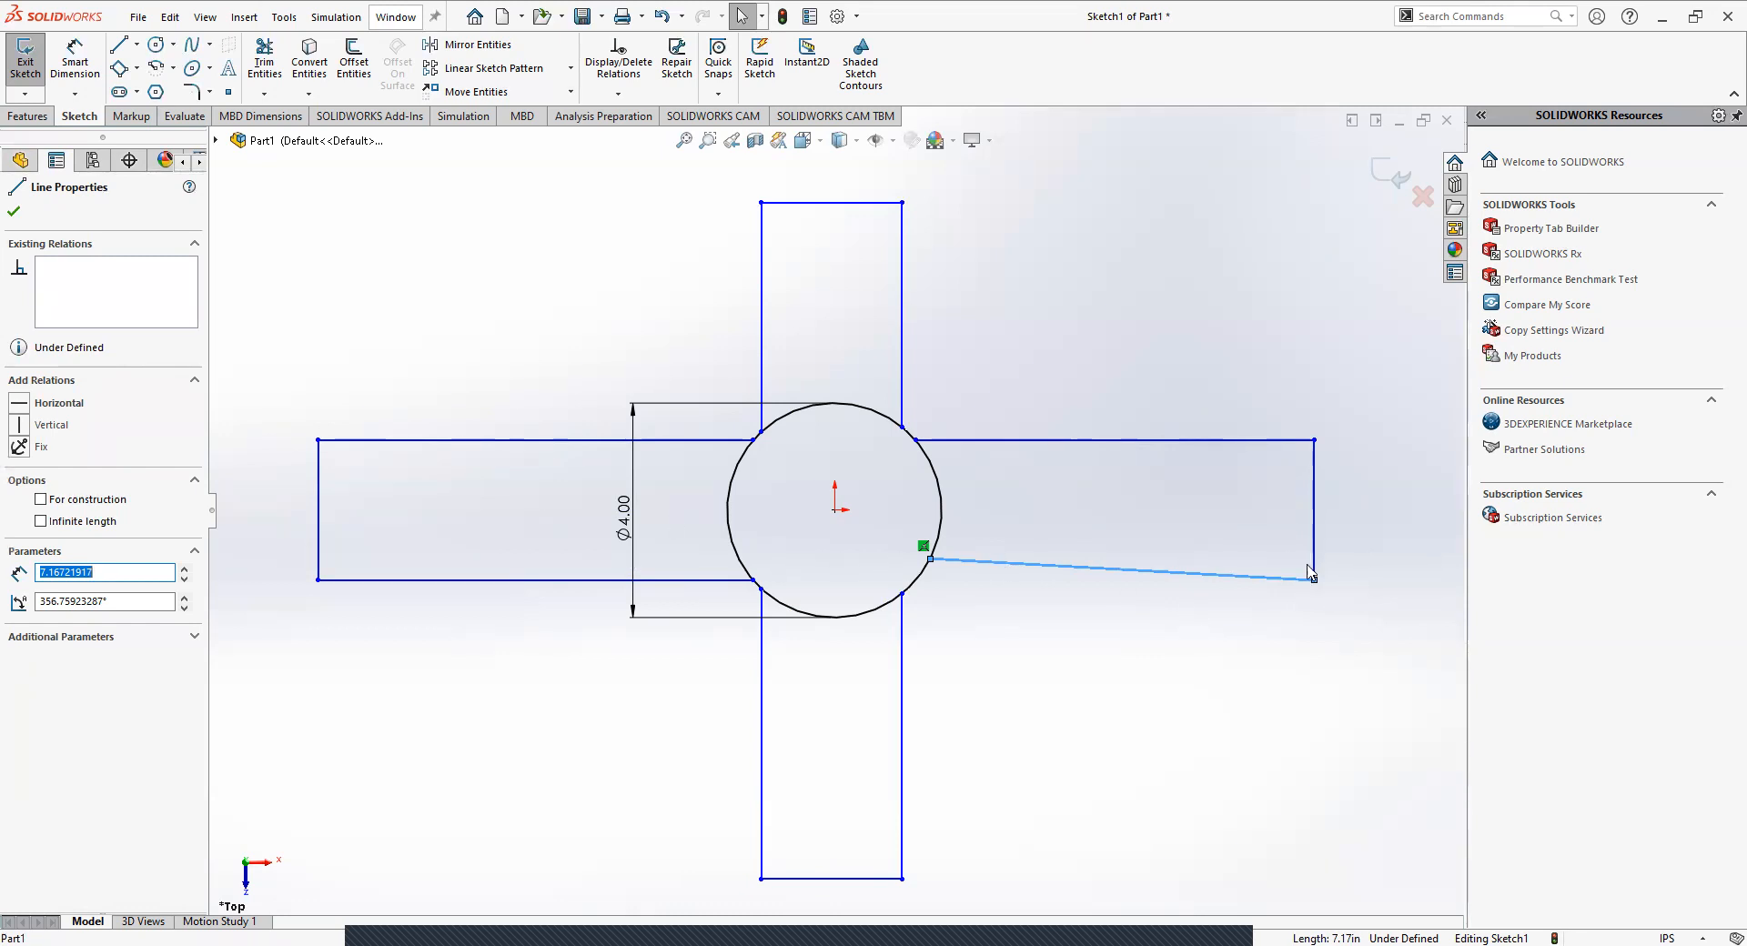
left_click(20, 403)
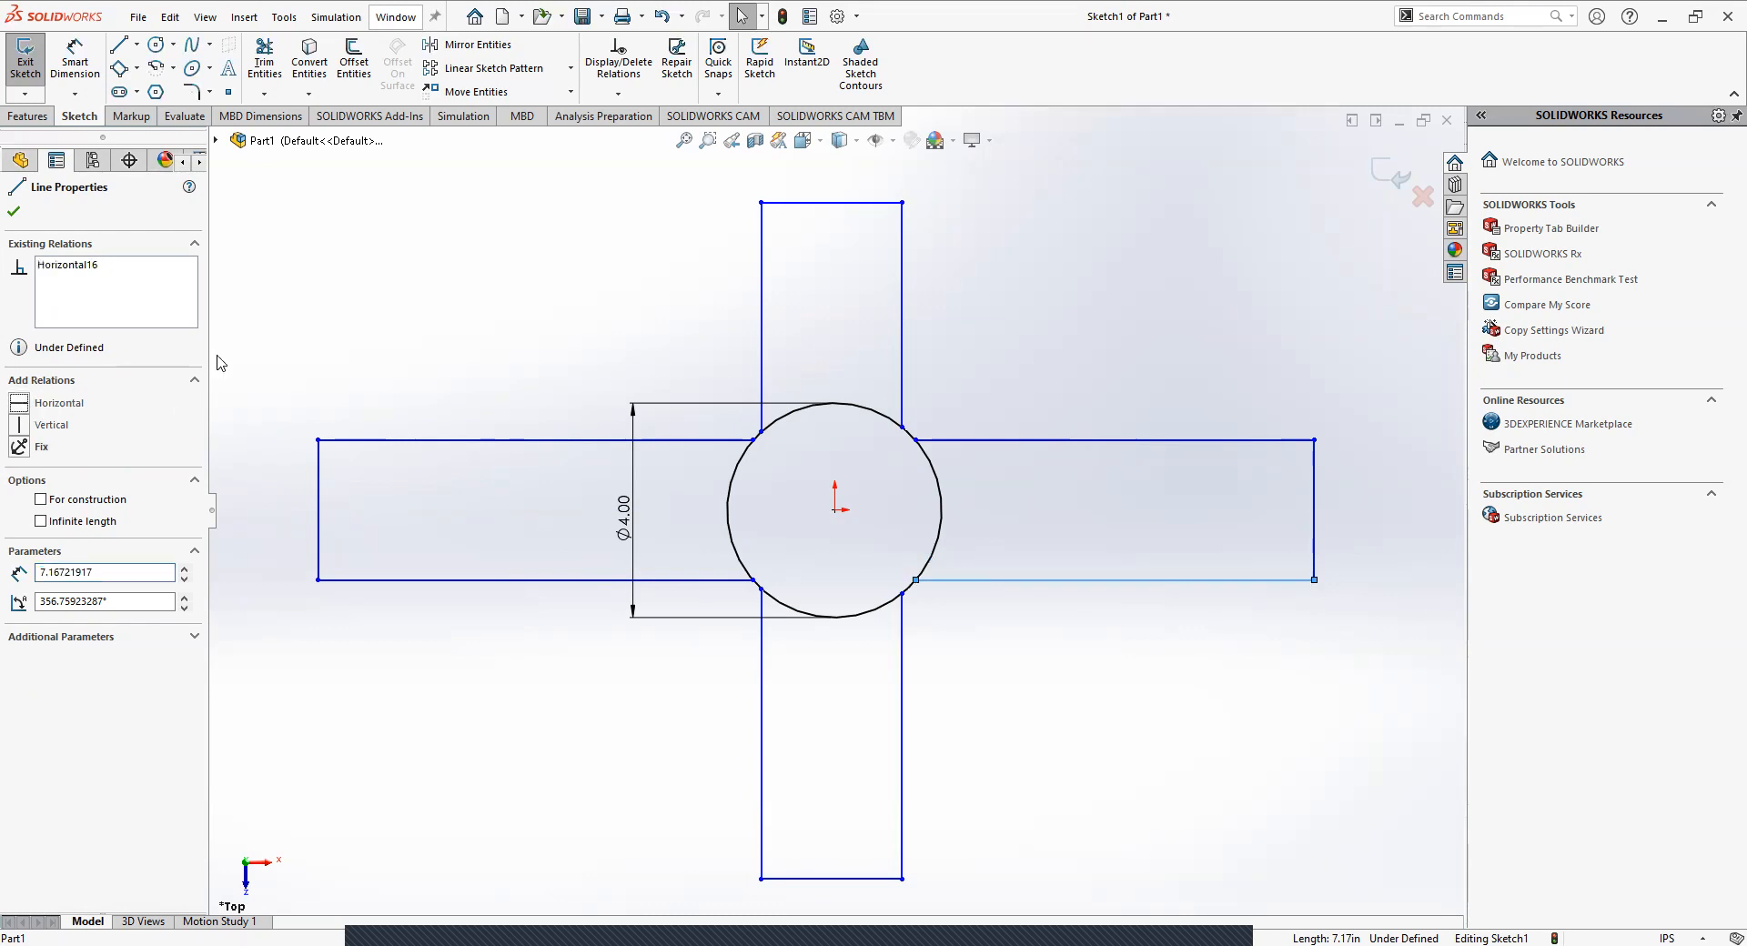
left_click(396, 269)
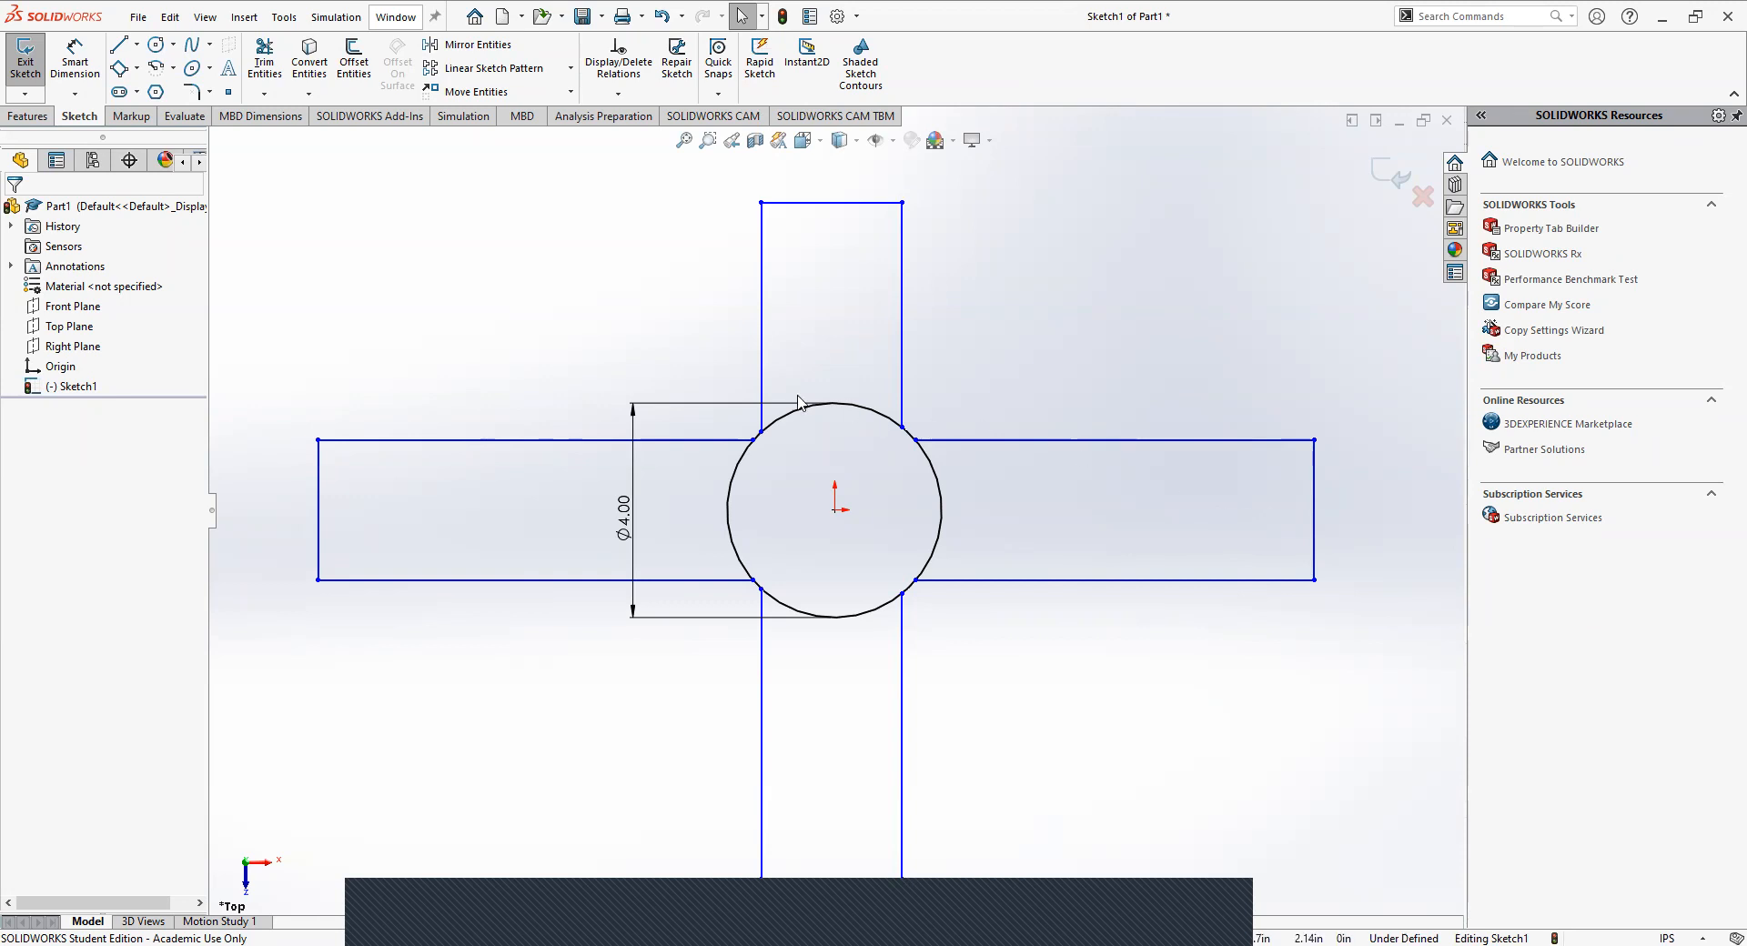
left_click(318, 503)
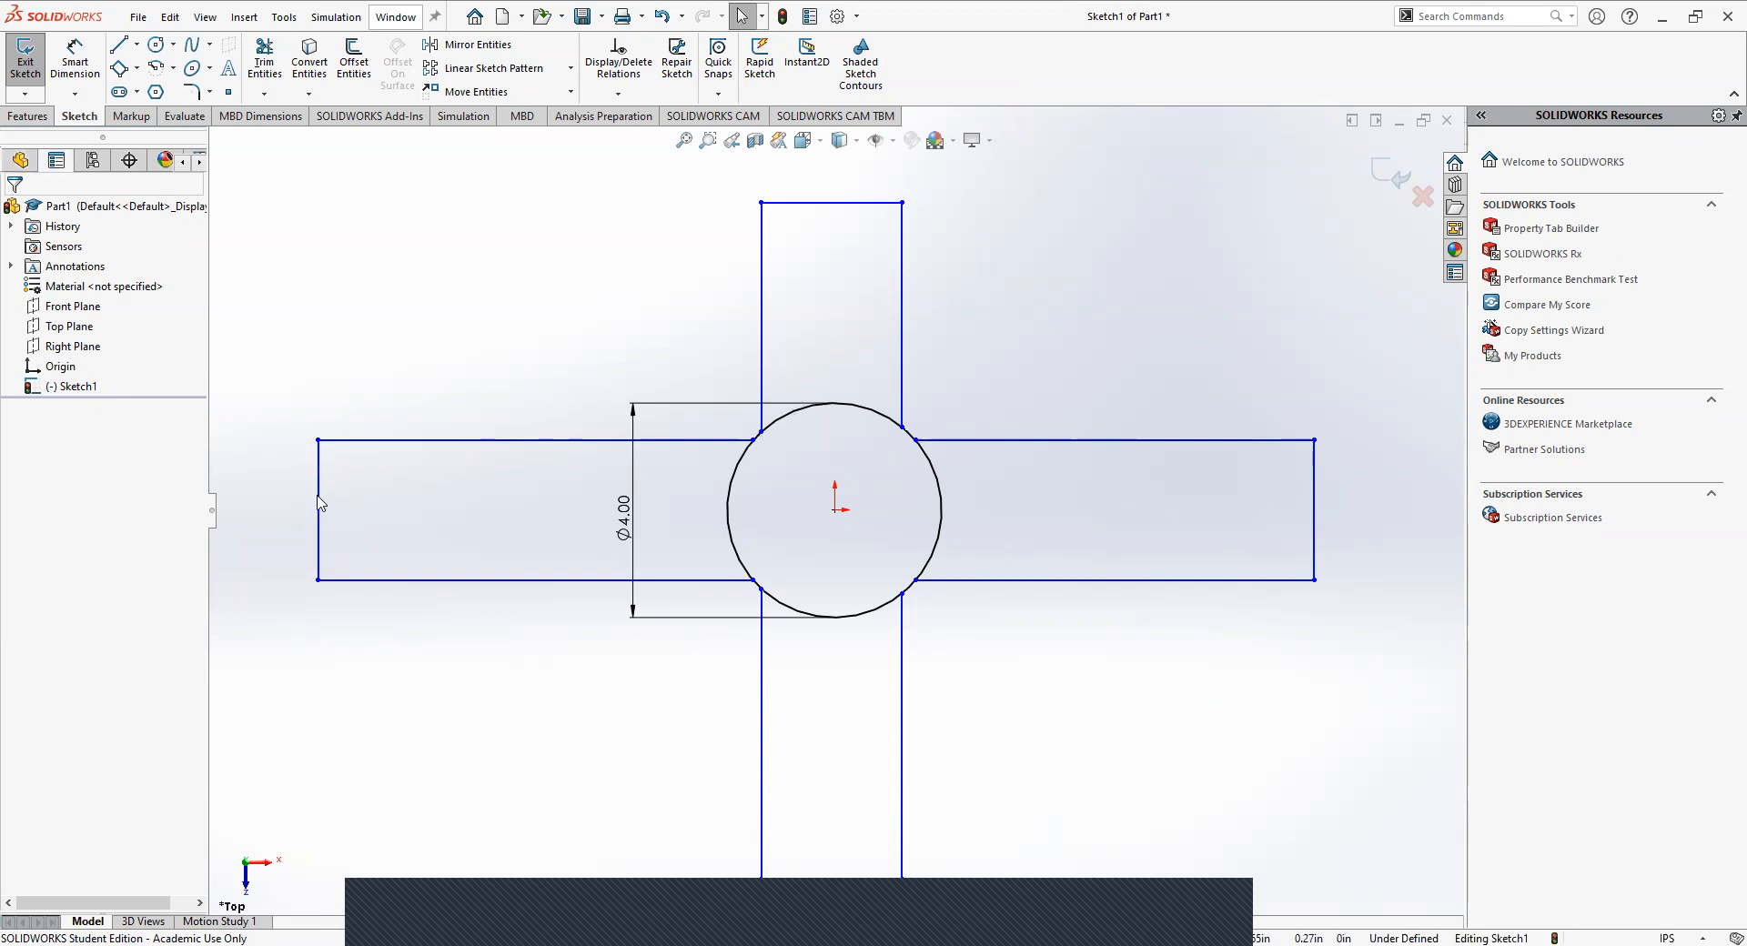
left_click(359, 648)
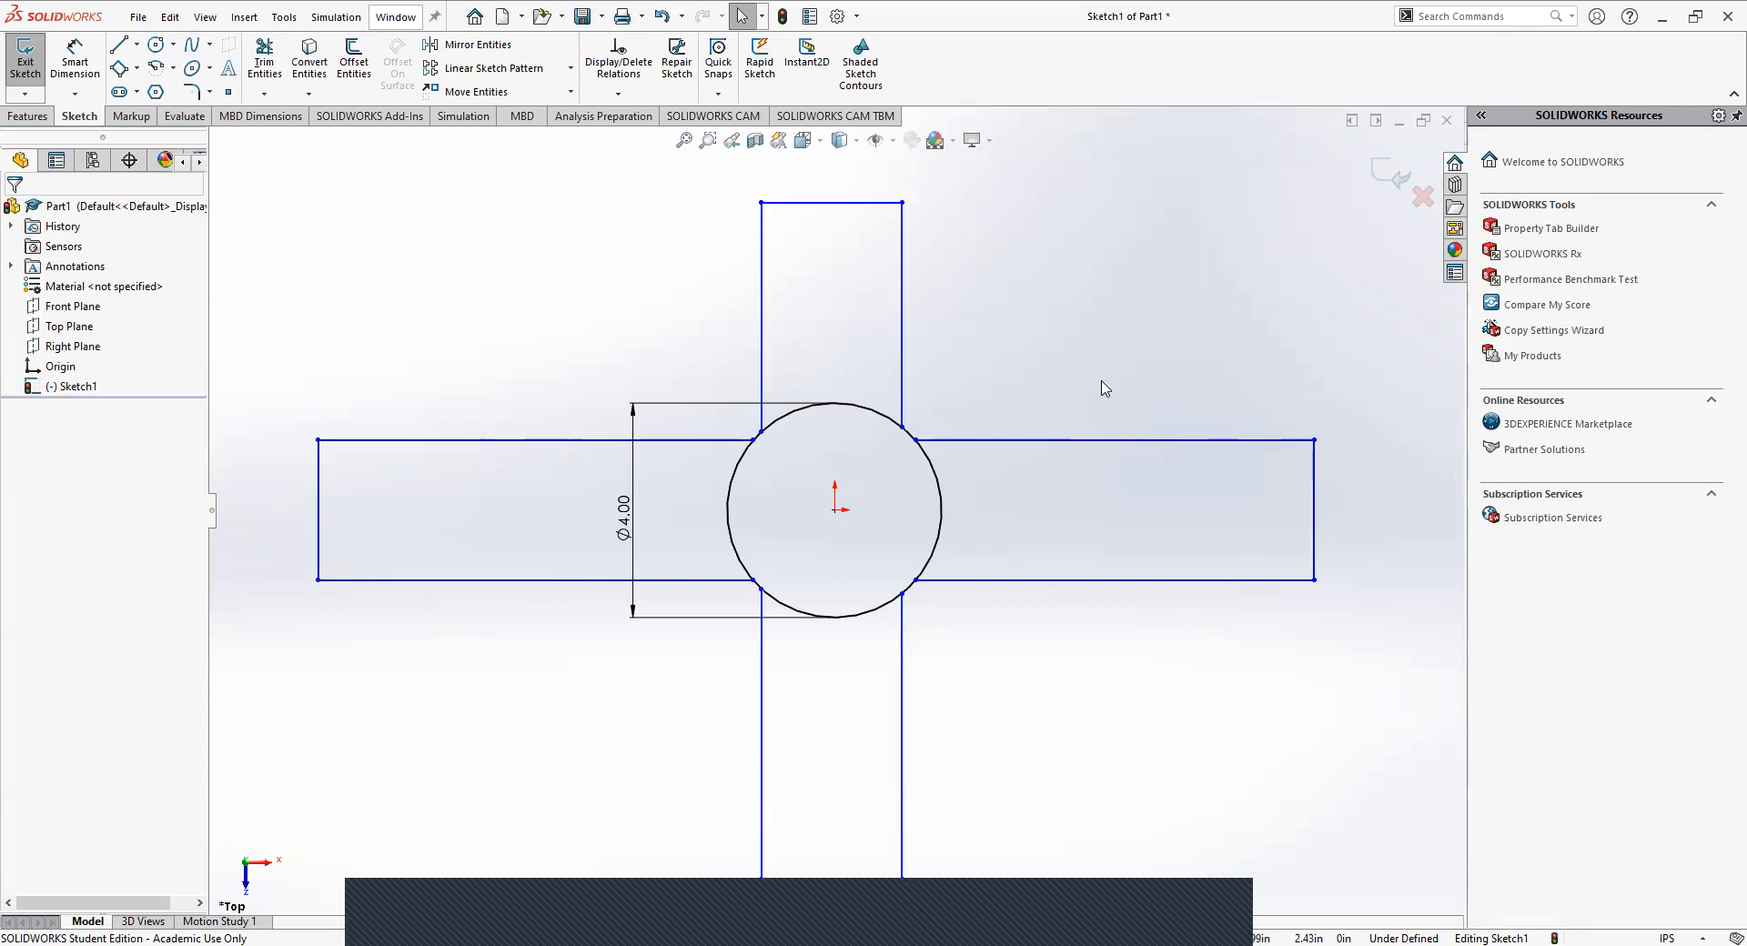
Move the right arm's lower edge slightly outward, and pull the left arm's lower edge inward until the arms are about 2.17 in wide.
left_click(953, 581)
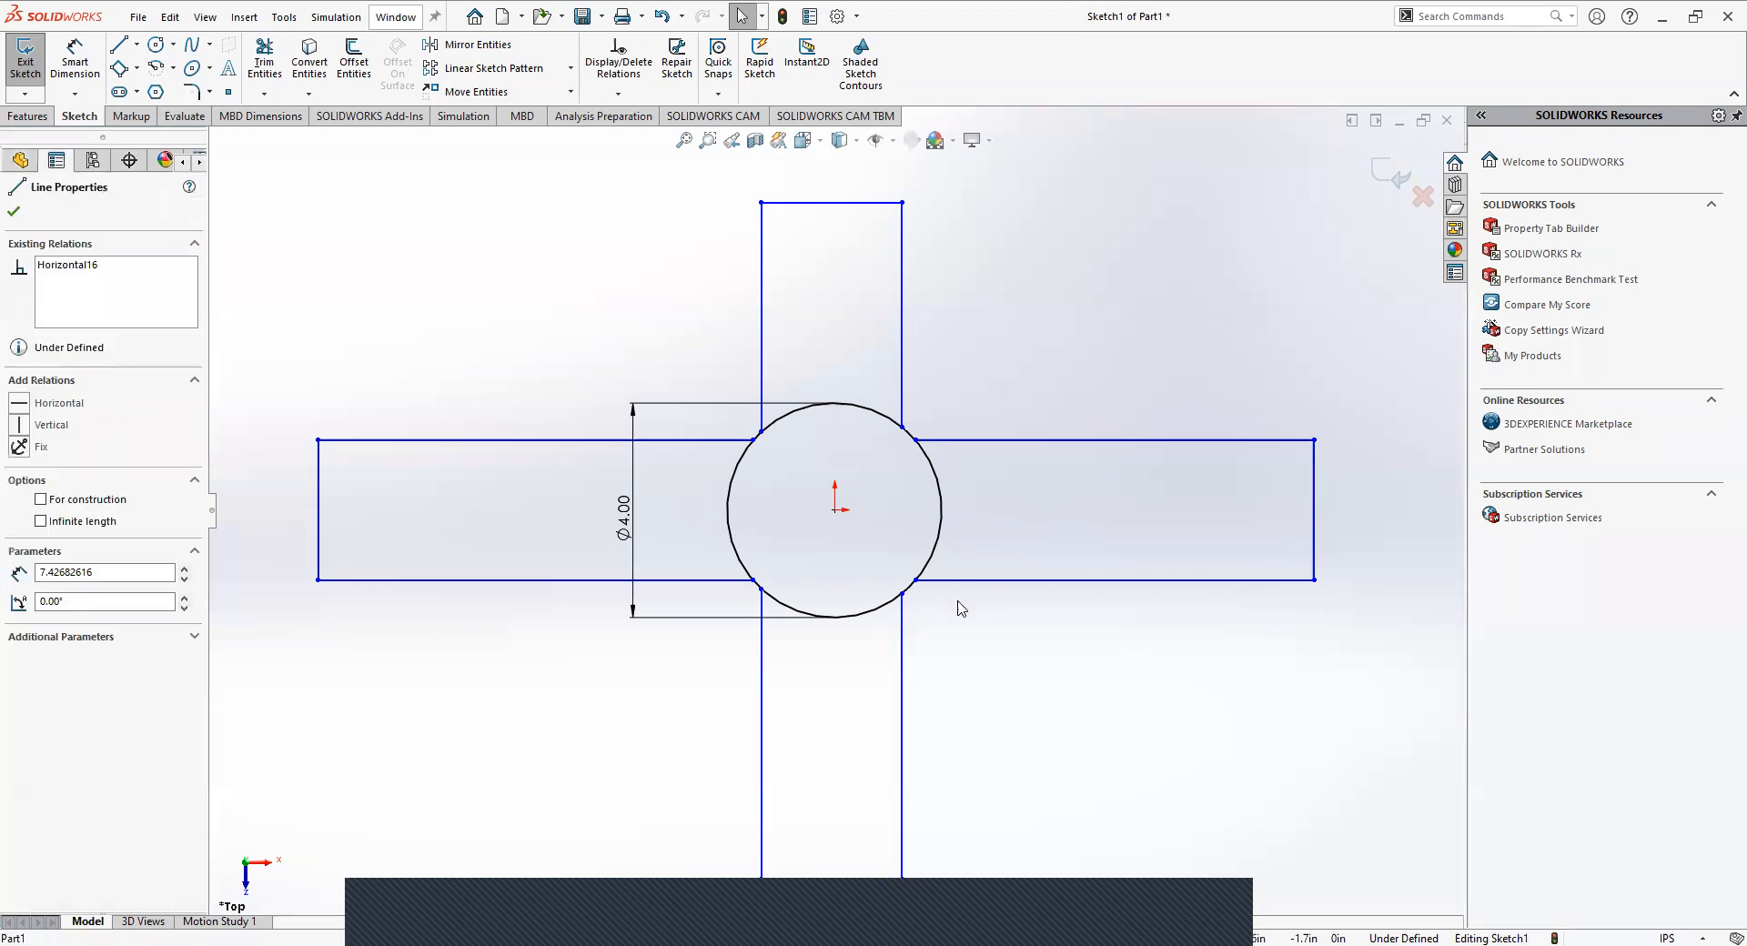
mouse_move(957, 580)
left_mouse_down()
mouse_move(962, 546)
mouse_move(967, 582)
mouse_move(989, 534)
mouse_move(975, 596)
left_mouse_up()
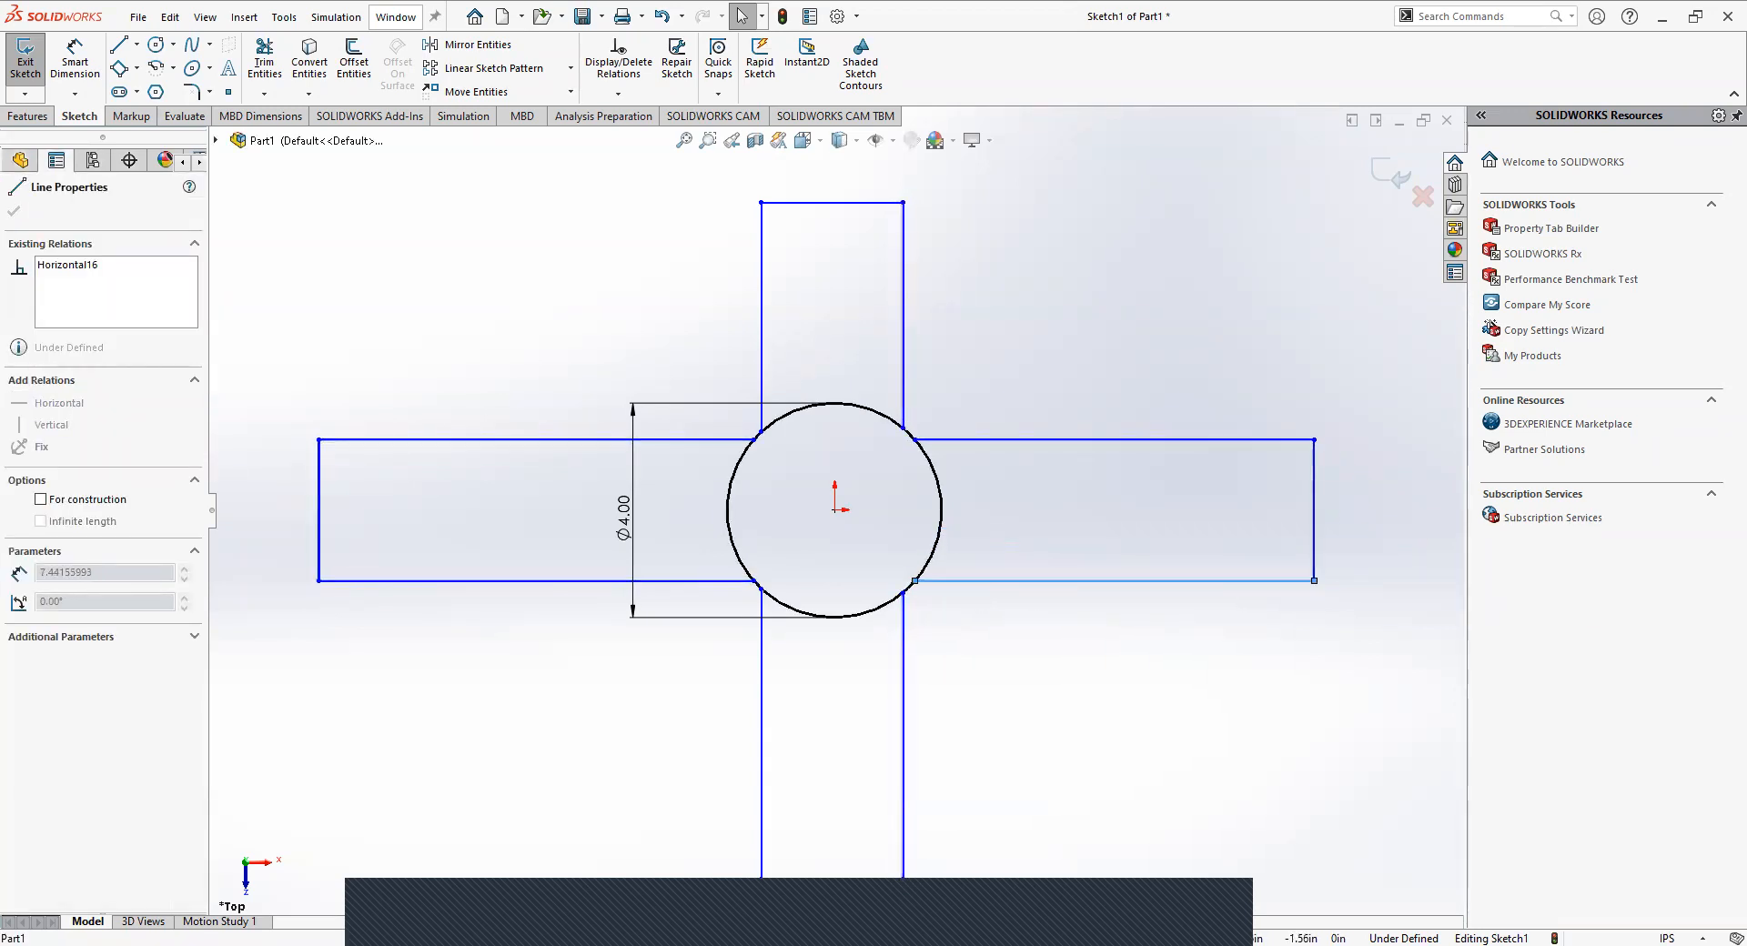
left_click(1314, 536)
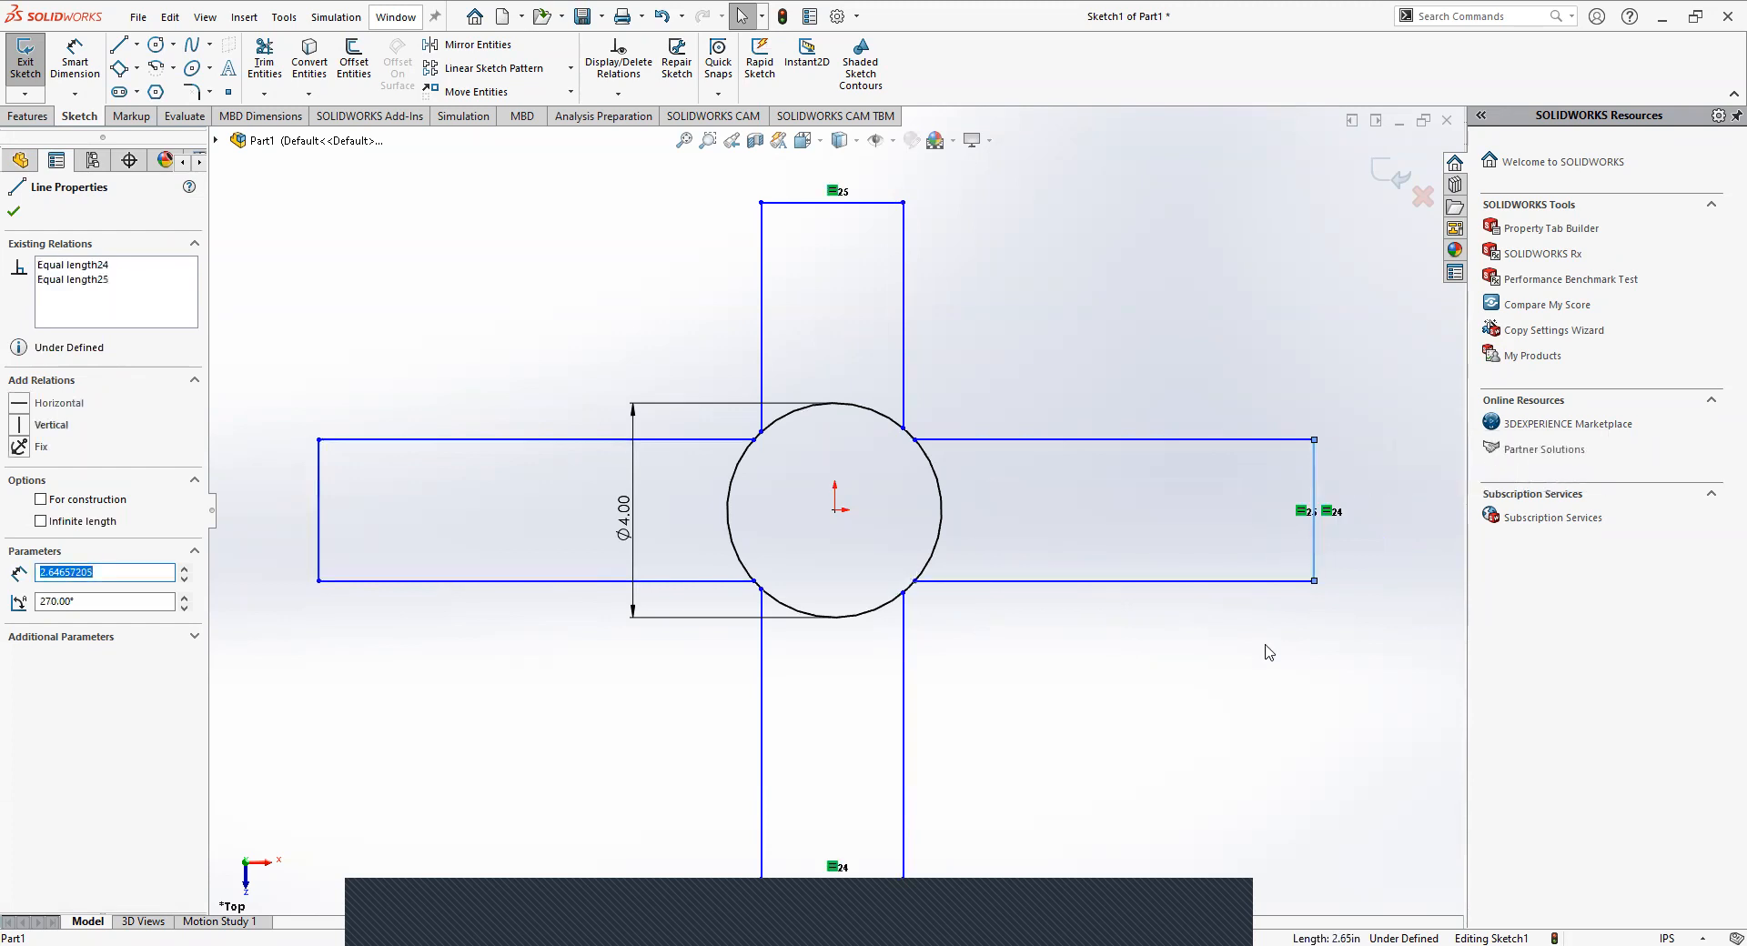
left_click(1237, 691)
mouse_move(386, 583)
left_mouse_down()
mouse_move(389, 528)
mouse_move(396, 593)
mouse_move(398, 531)
mouse_move(402, 568)
left_mouse_up()
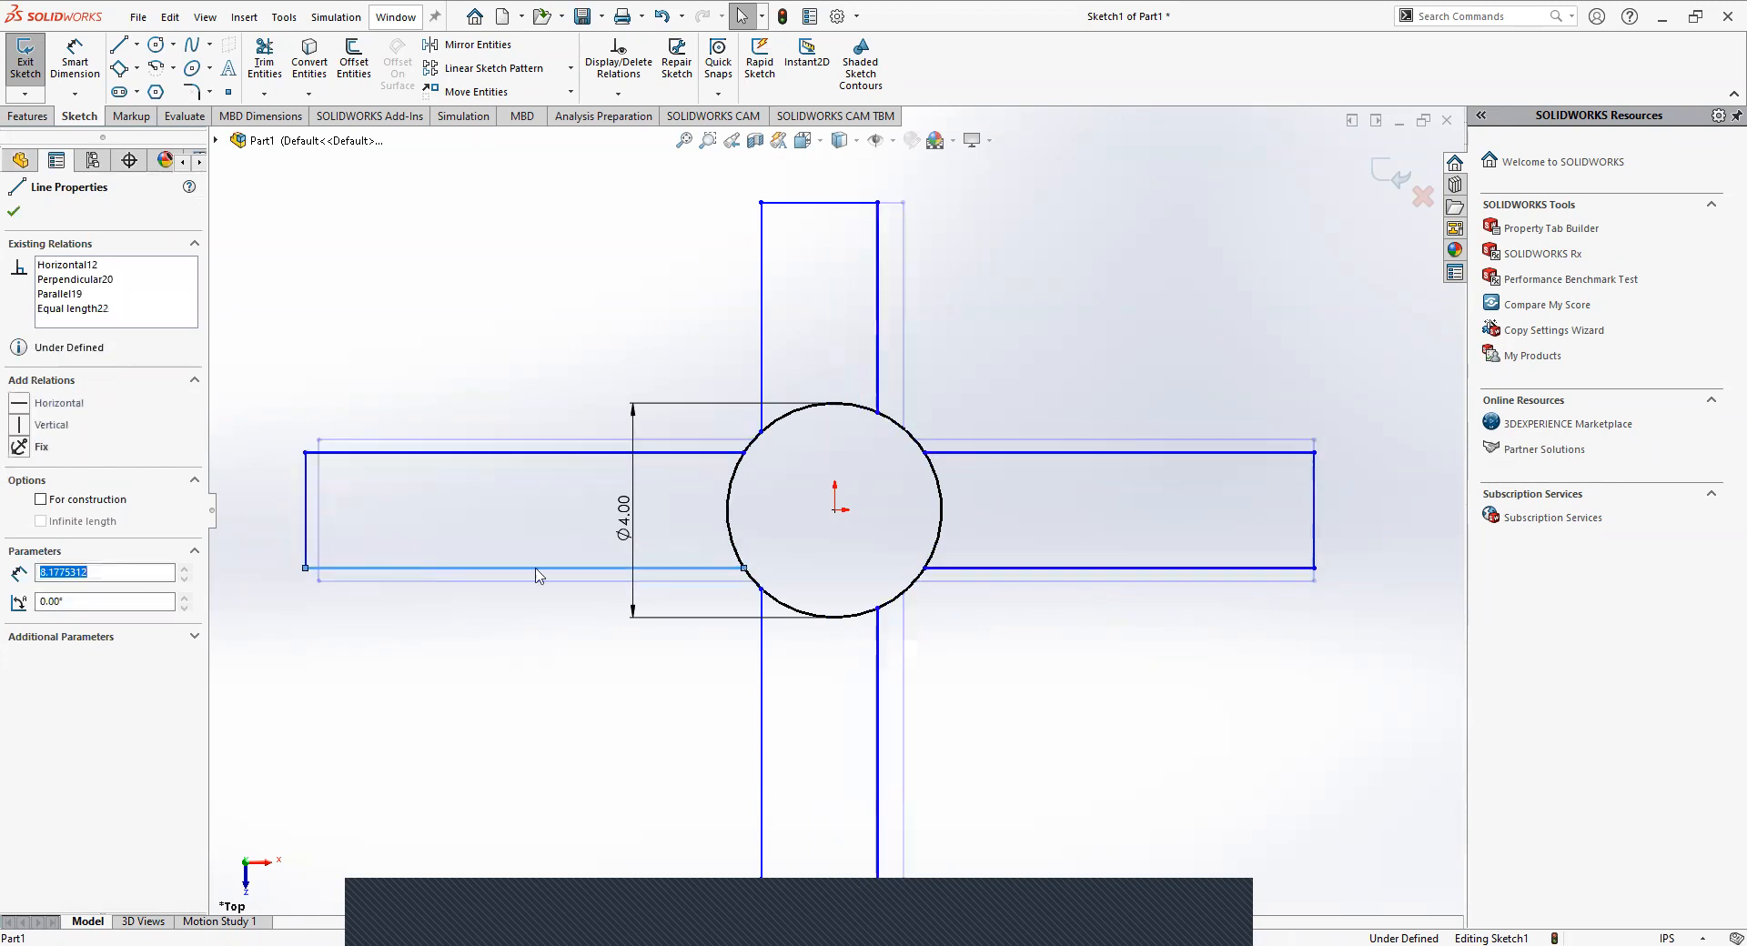
left_click(1345, 732)
Make the right arm's end edge vertical and its upper edge horizontal with geometric relations.
left_click(1316, 540)
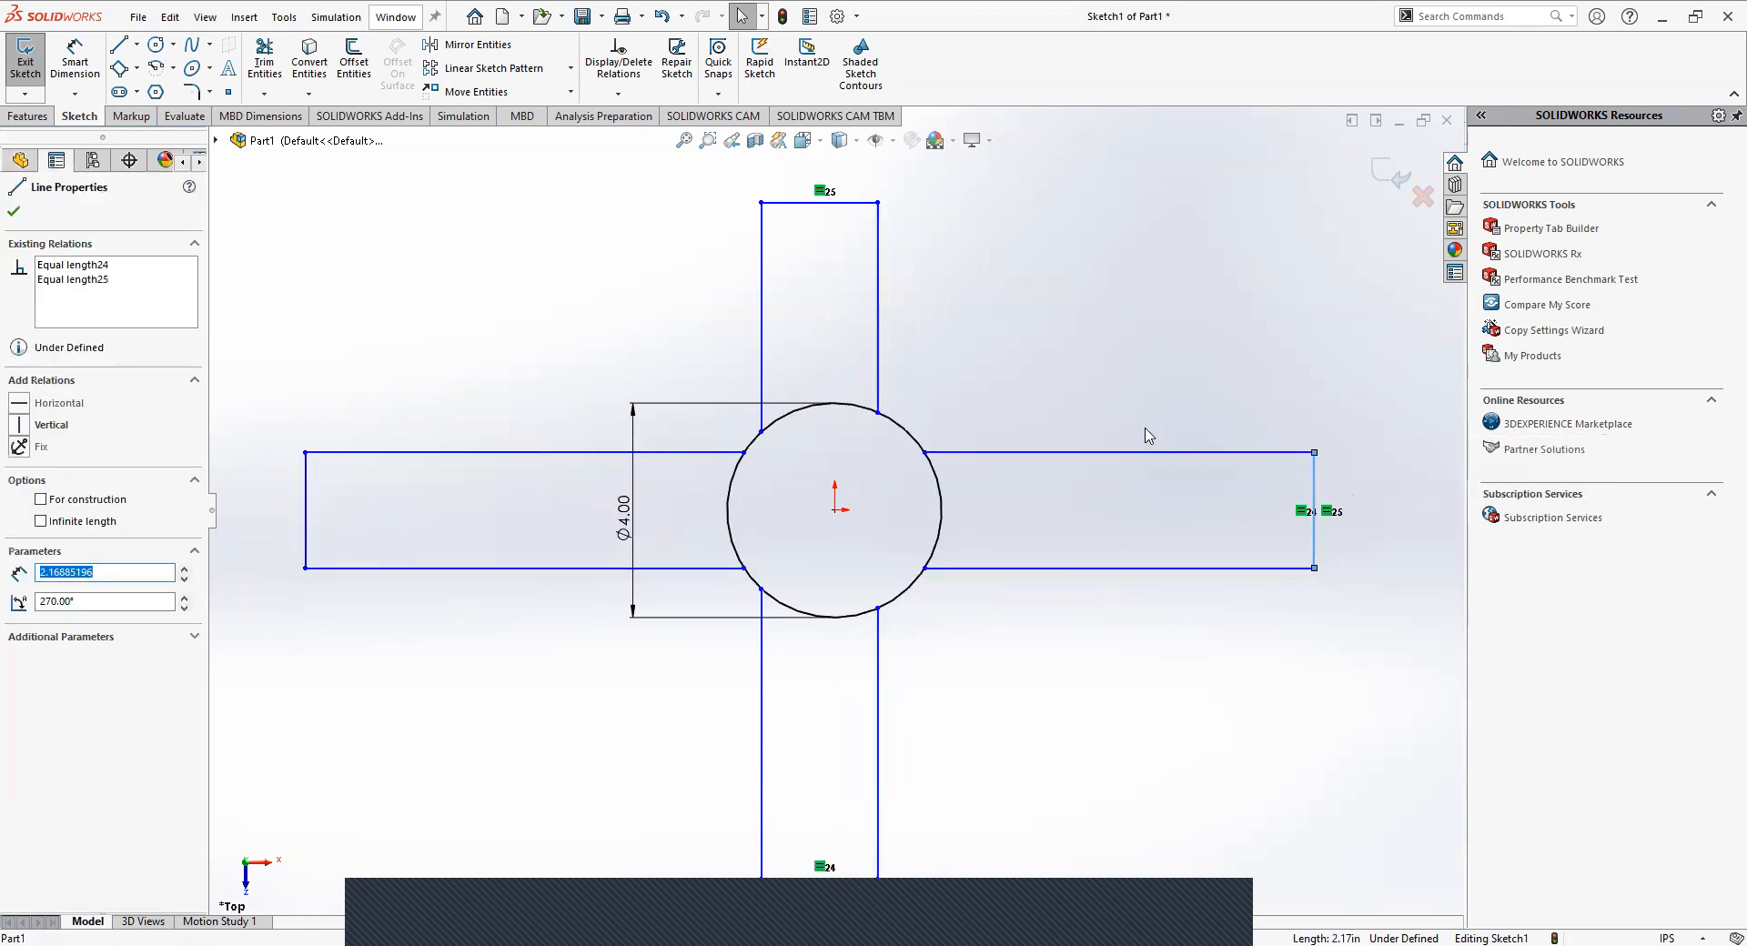
left_click(1117, 455)
left_click(1314, 537)
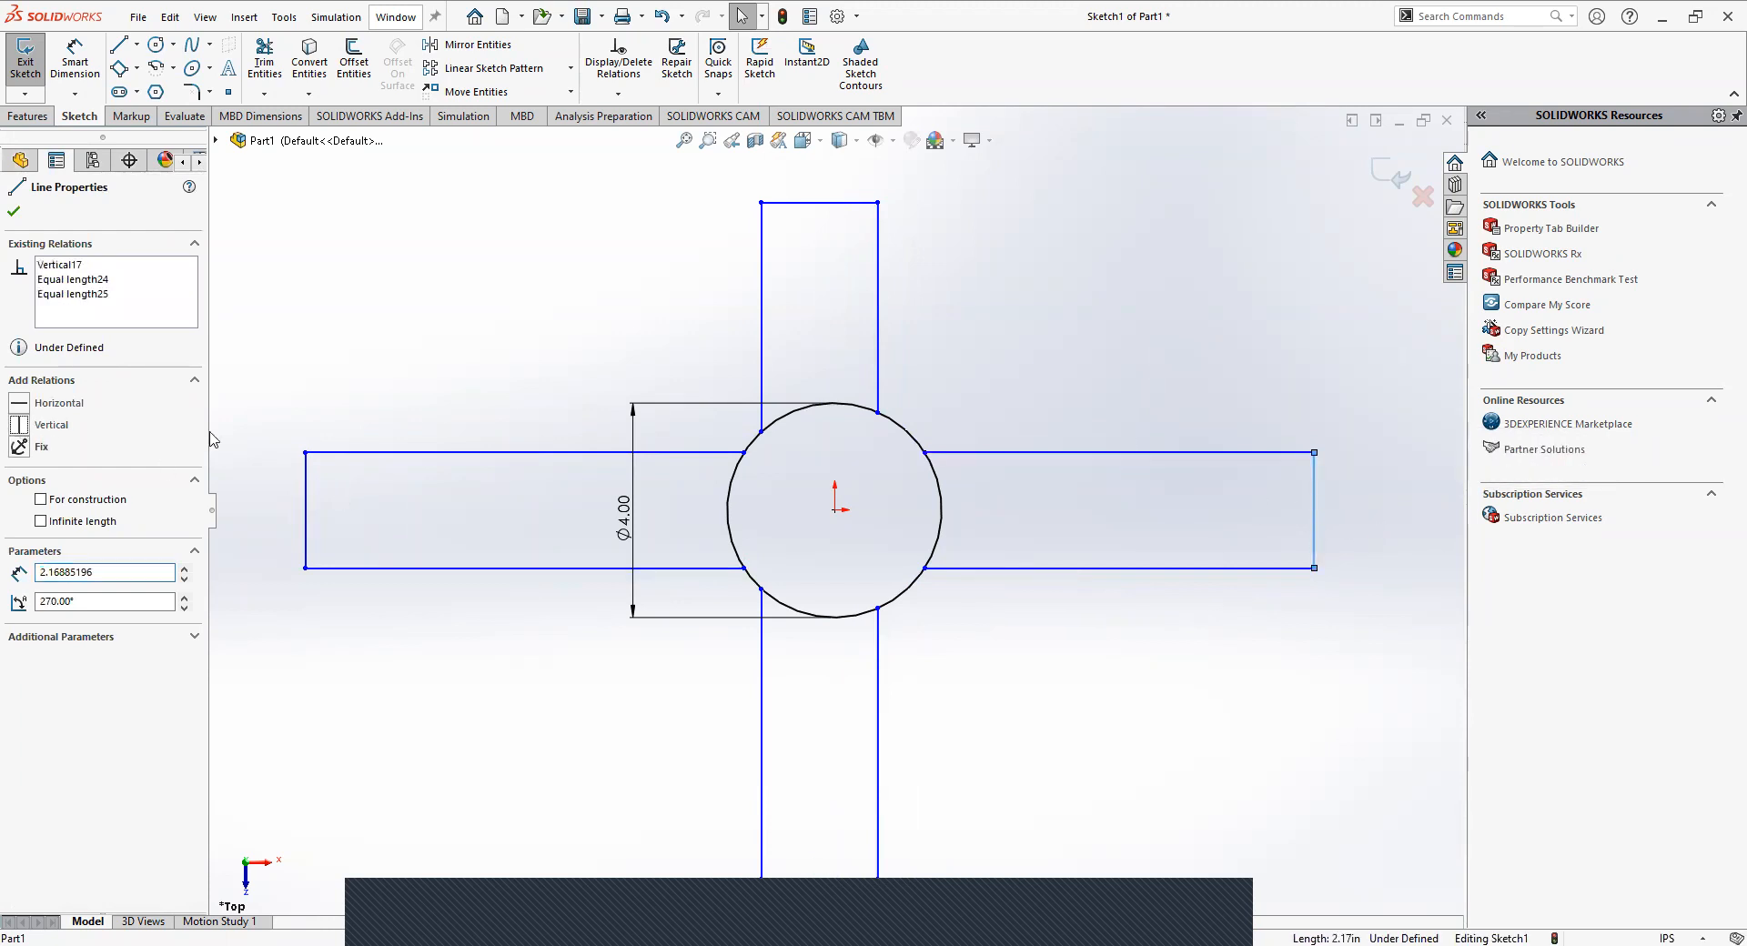
left_click(1204, 453)
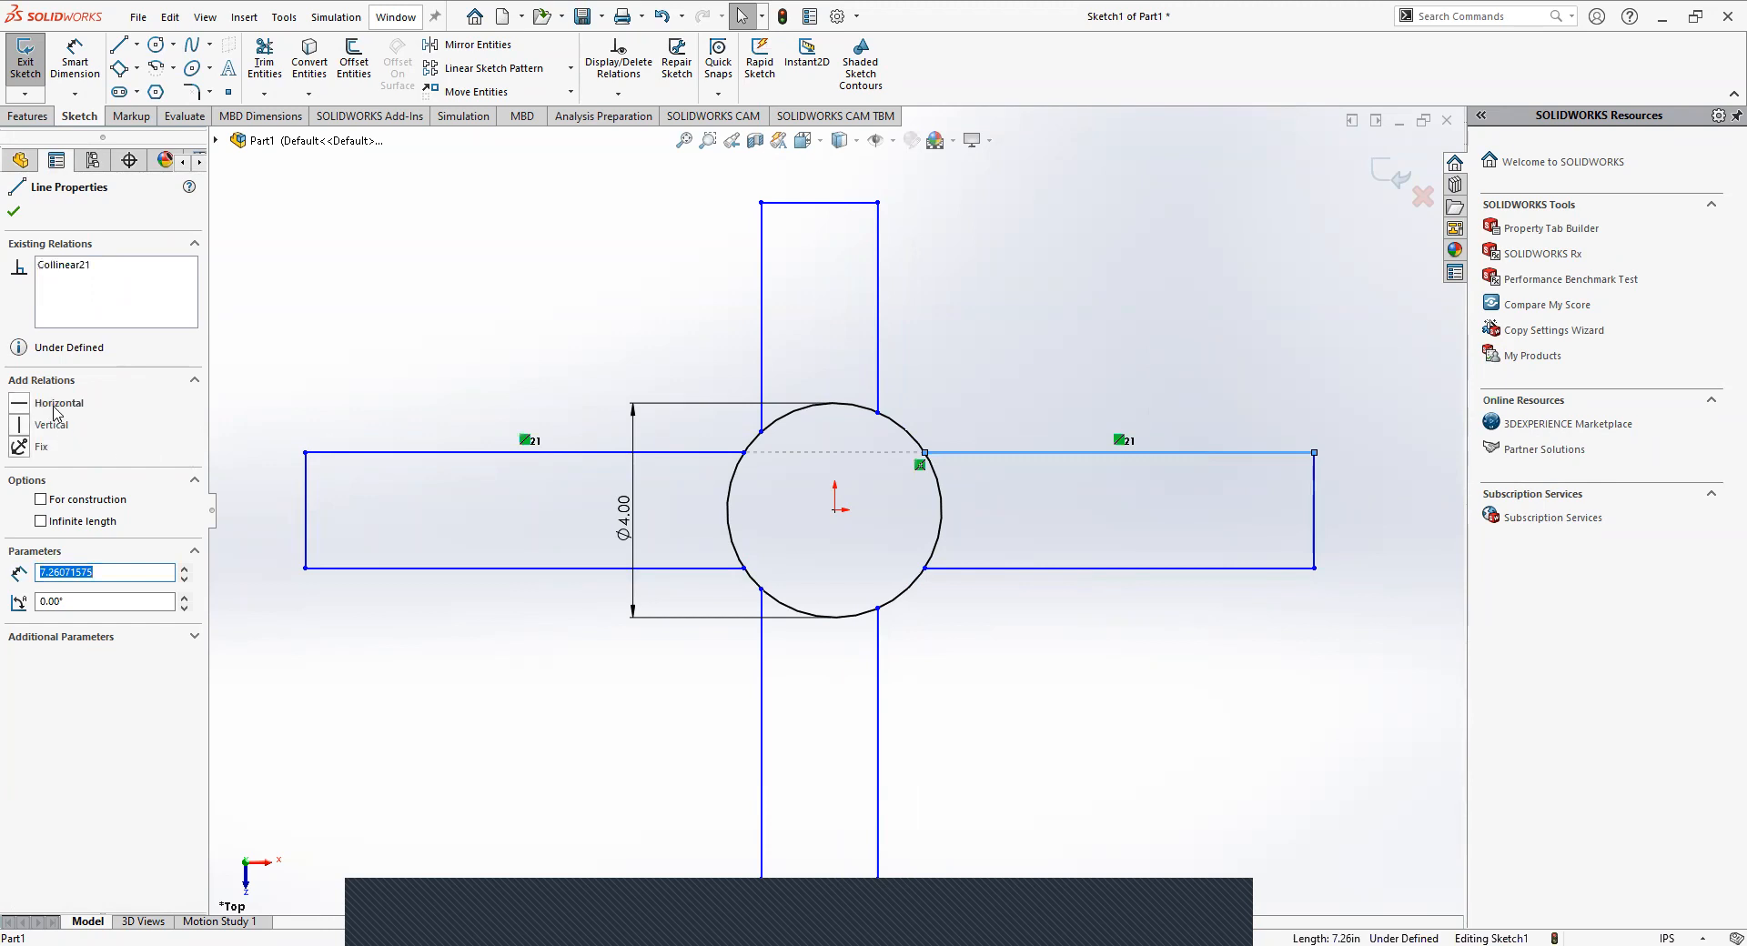
left_click(1092, 282)
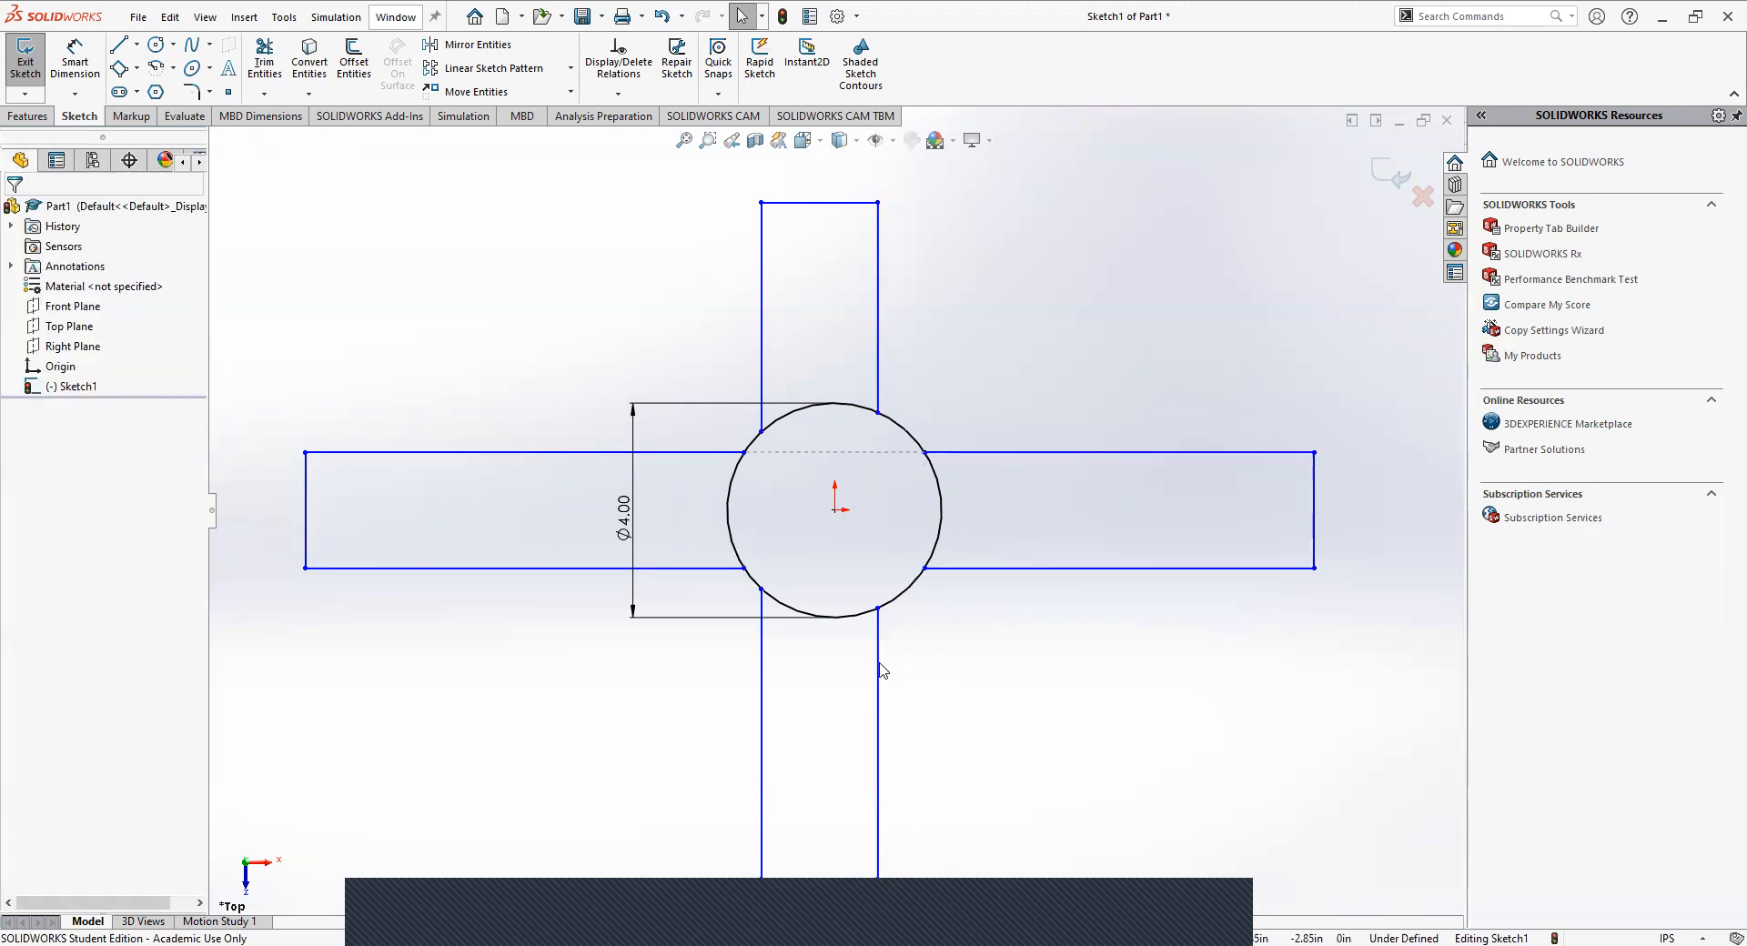
Shift the upper and lower arms sideways to center them on the hub, and narrow the arms to about 2 in.
mouse_move(878, 665)
left_mouse_down()
mouse_move(908, 669)
mouse_move(892, 671)
left_mouse_up()
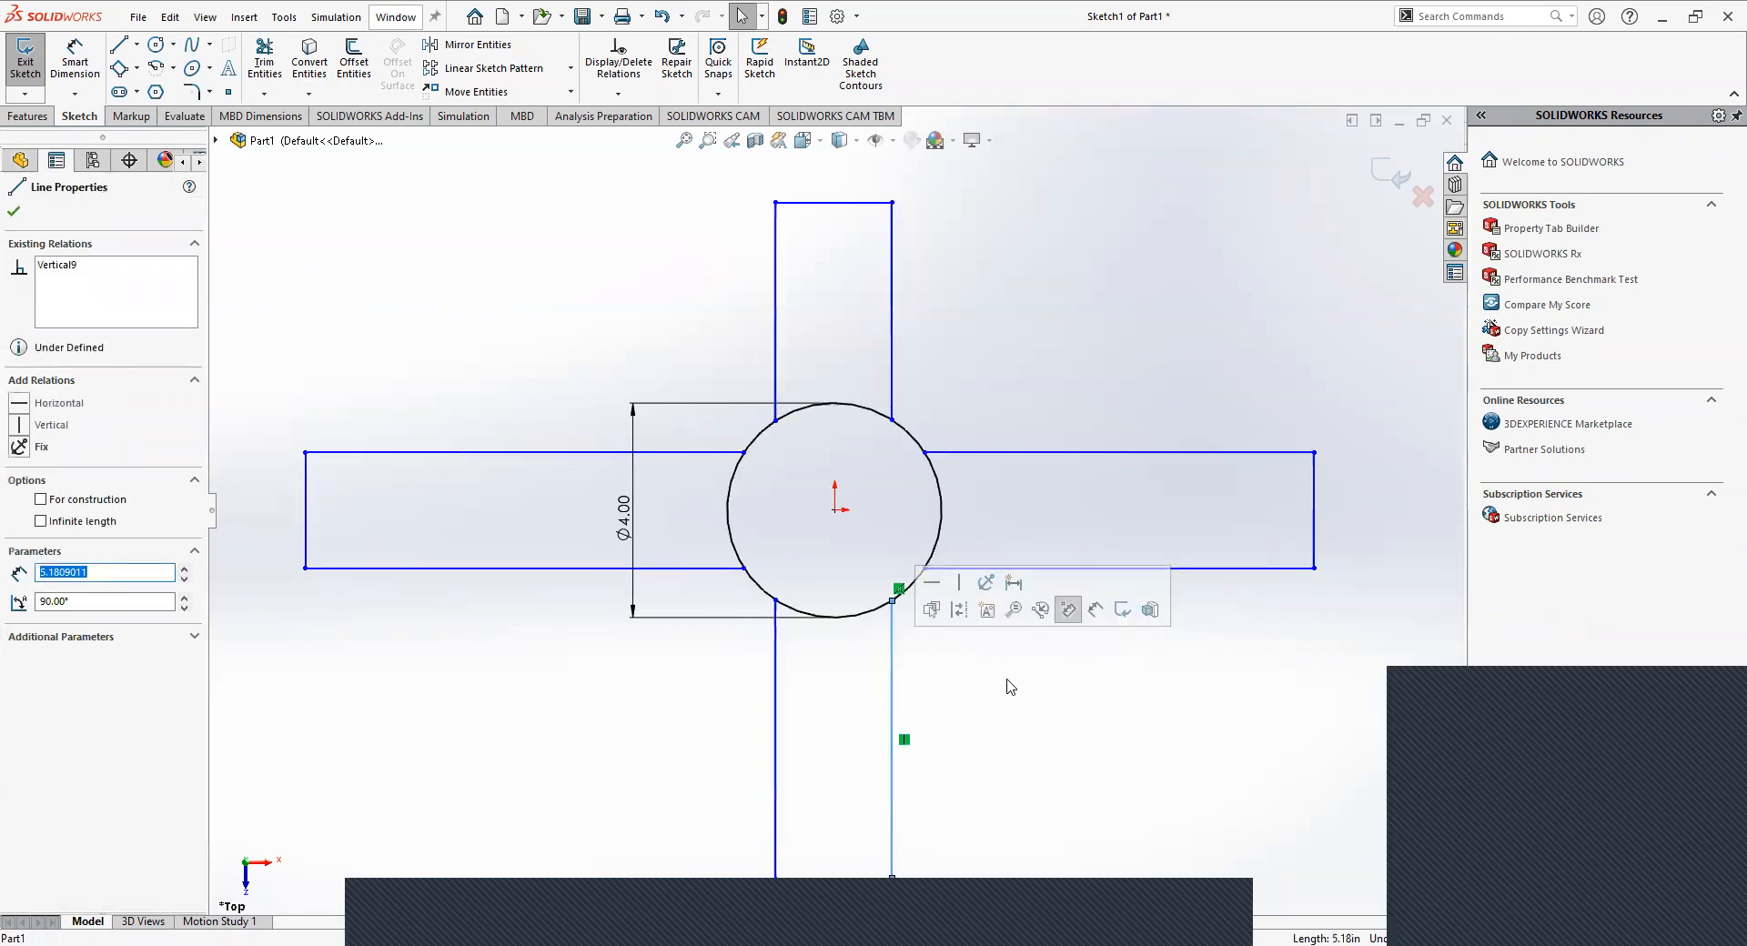
left_click(965, 673)
mouse_move(895, 655)
left_mouse_down()
mouse_move(915, 661)
mouse_move(893, 664)
left_mouse_up()
left_click(1083, 667)
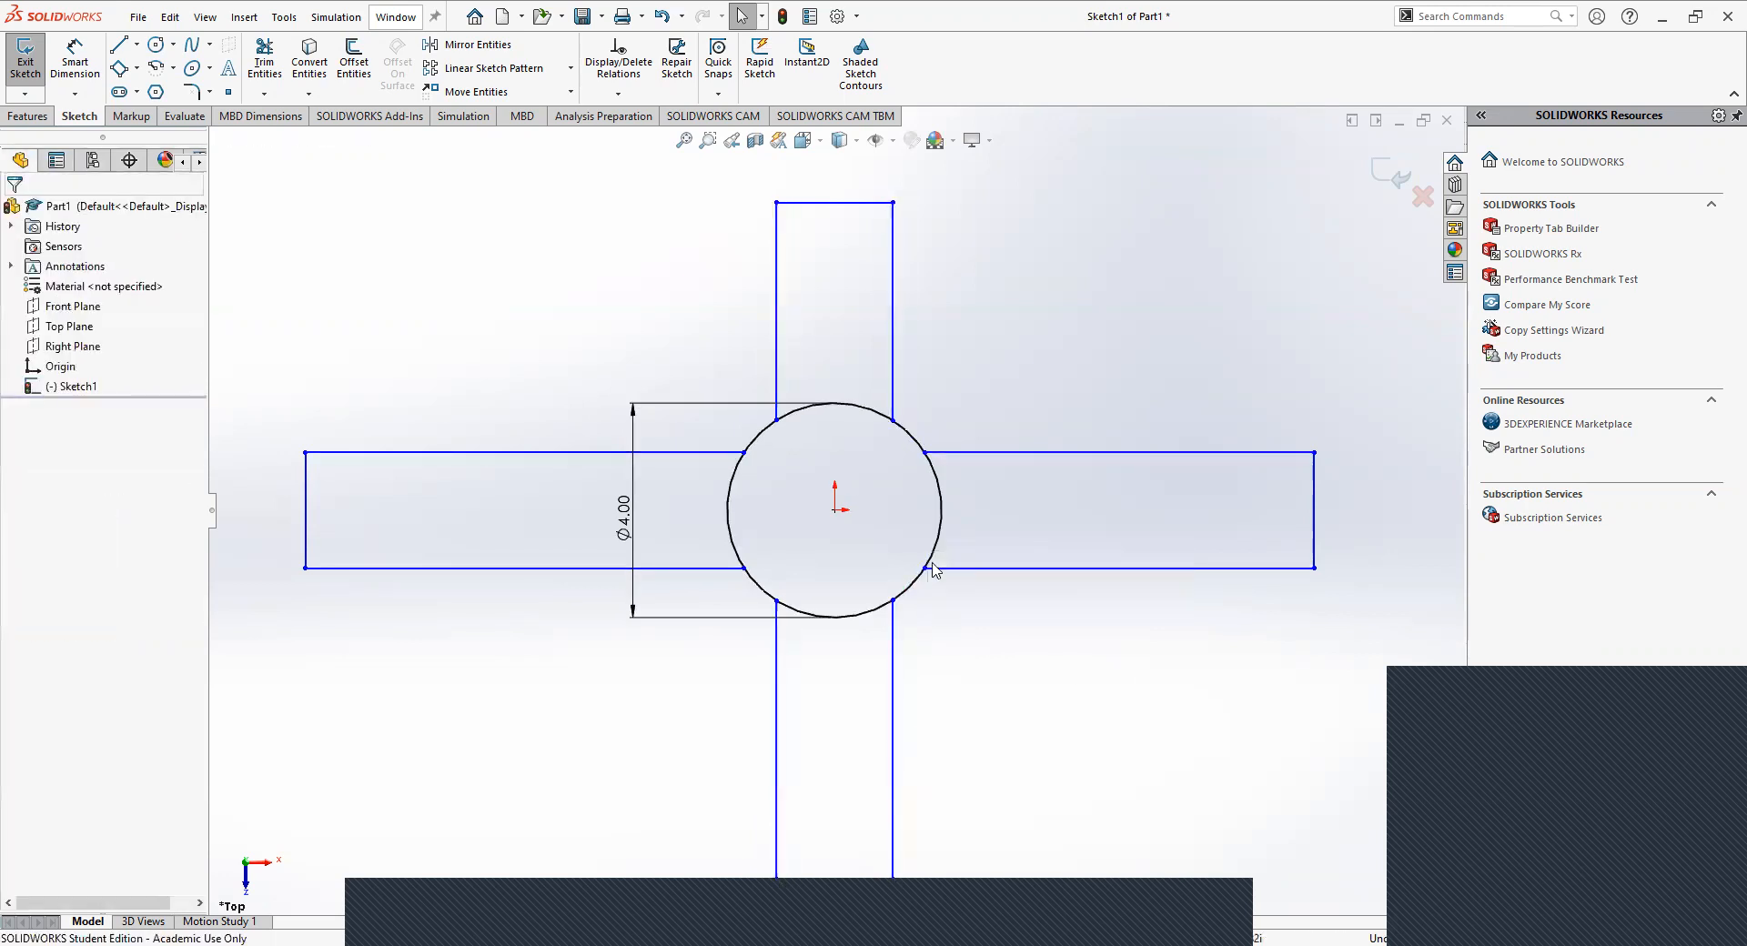
left_click_drag(952, 453, 971, 459)
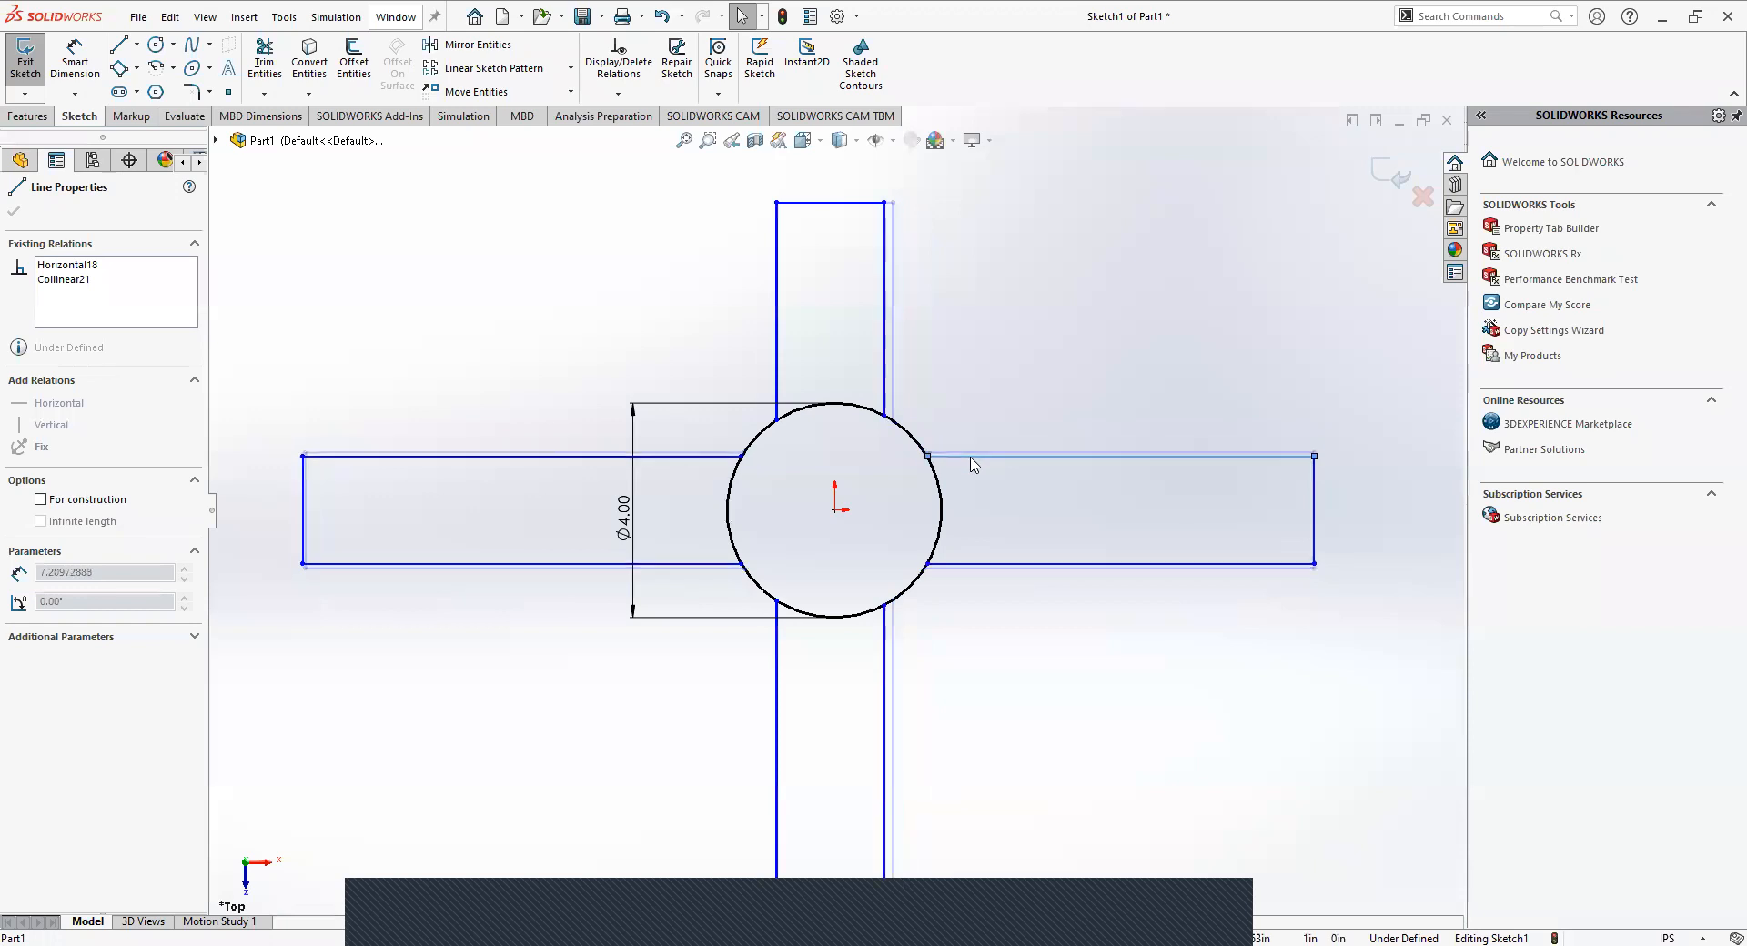
left_click(909, 328)
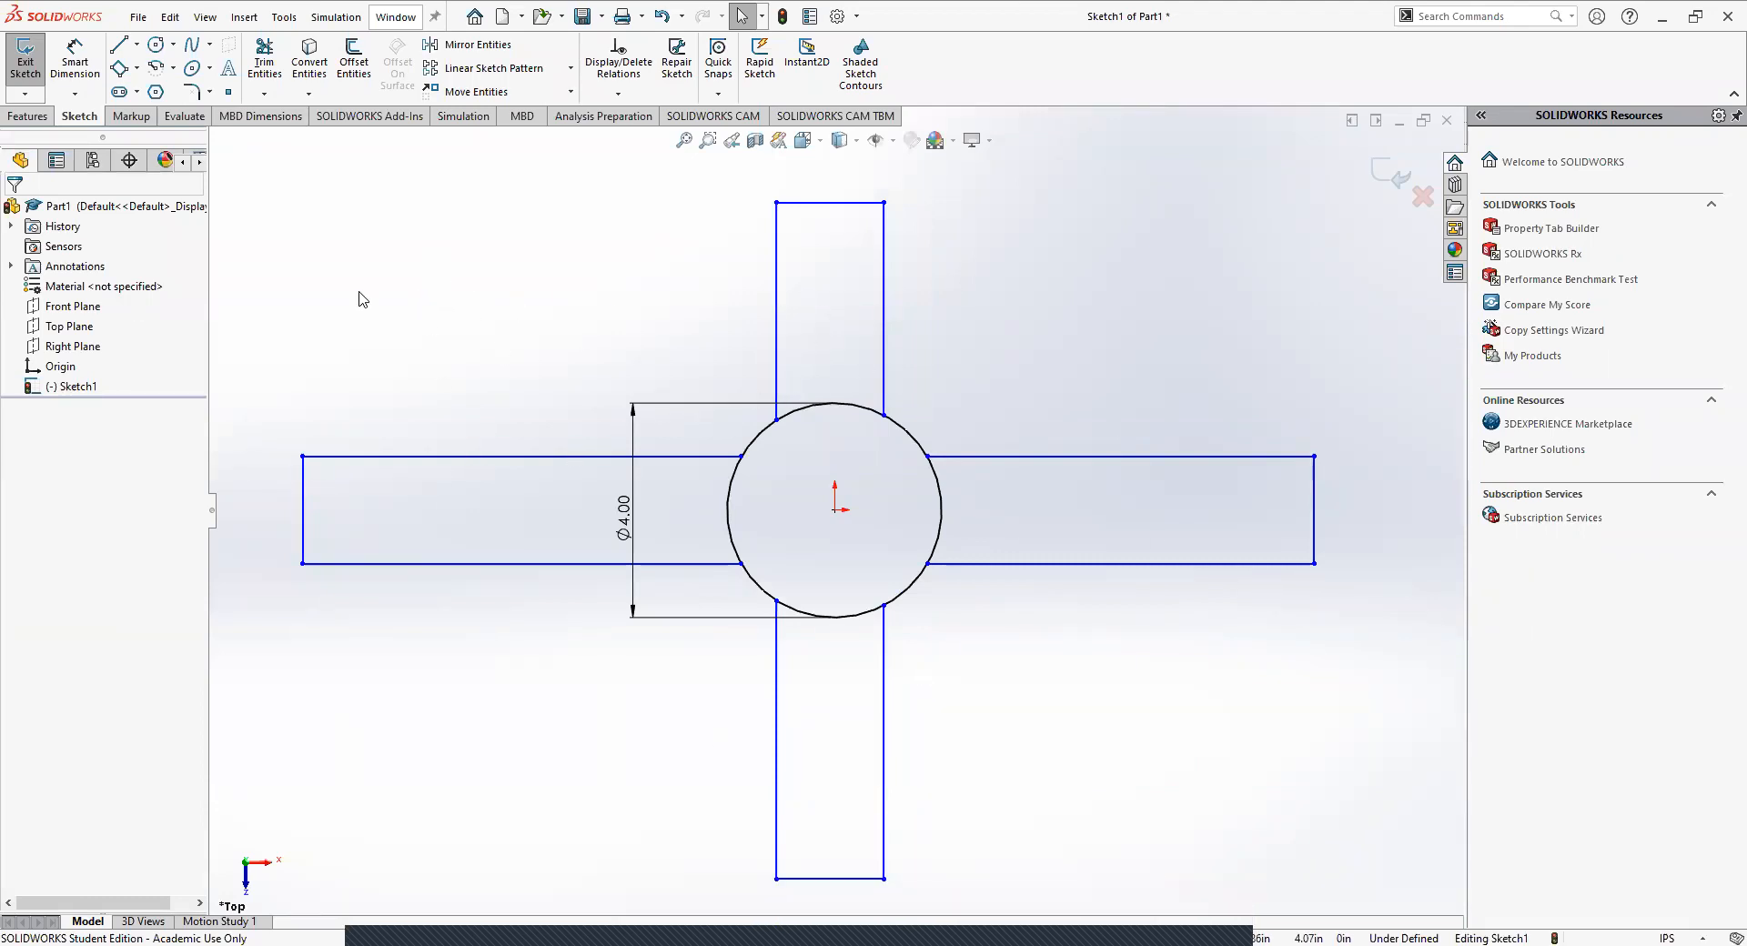
Dimension the left arm's end edge at 2.00 in with Smart Dimension.
left_click(73, 62)
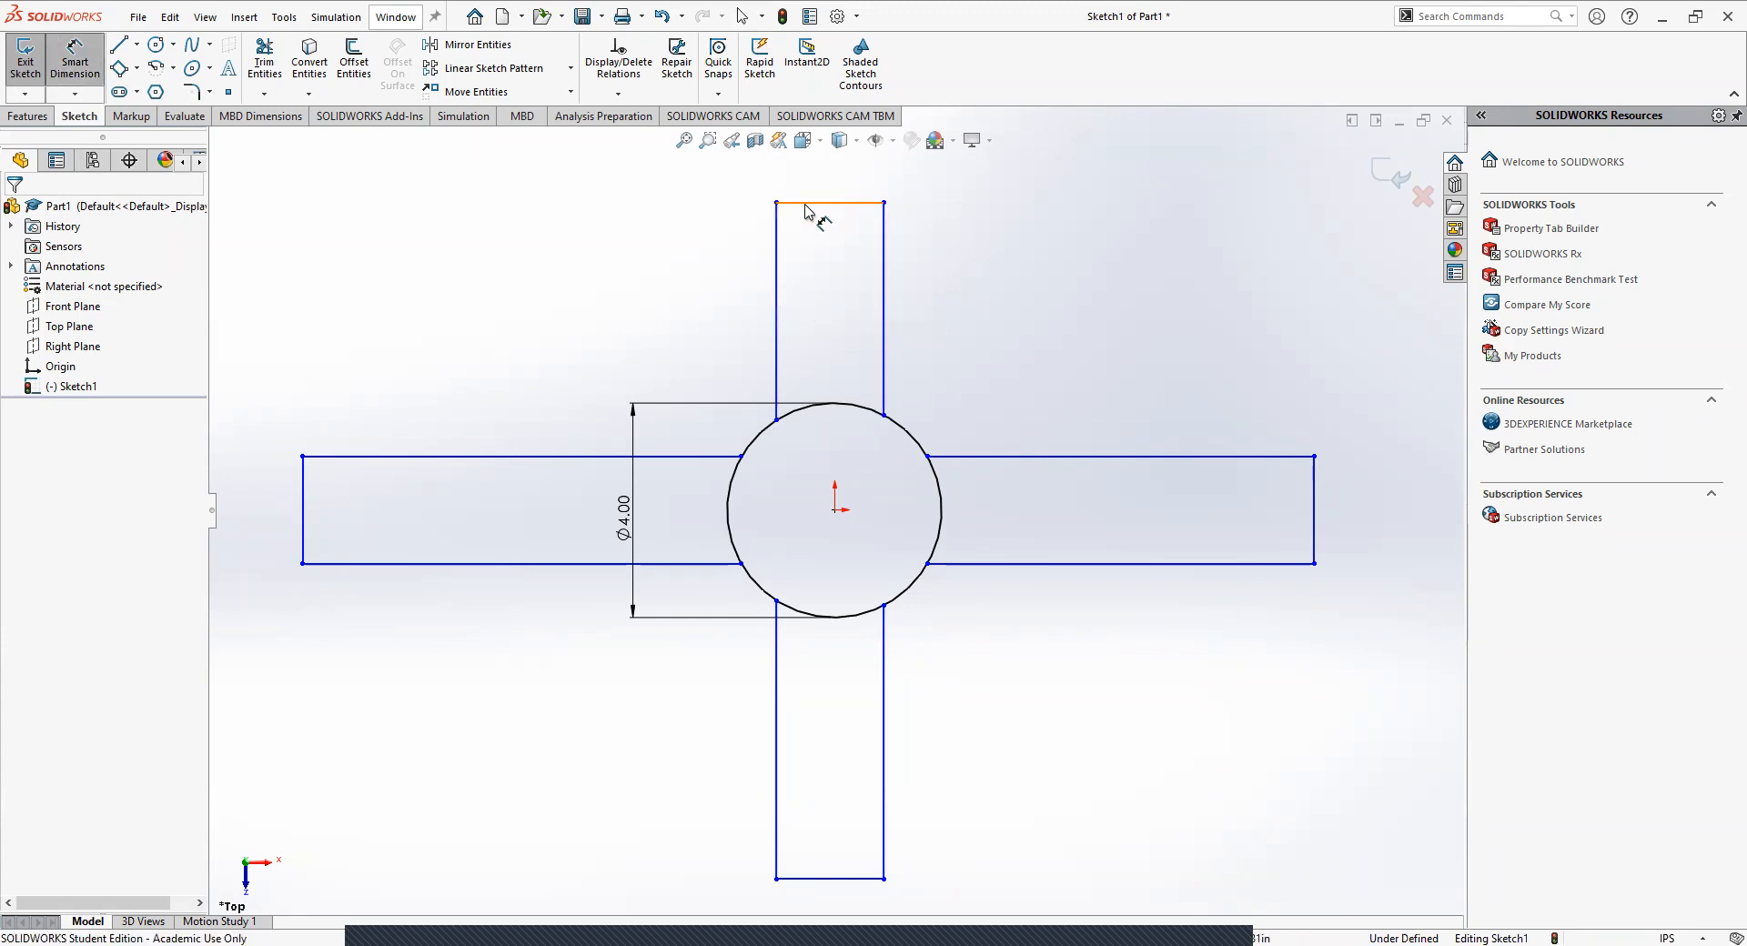
key("Escape")
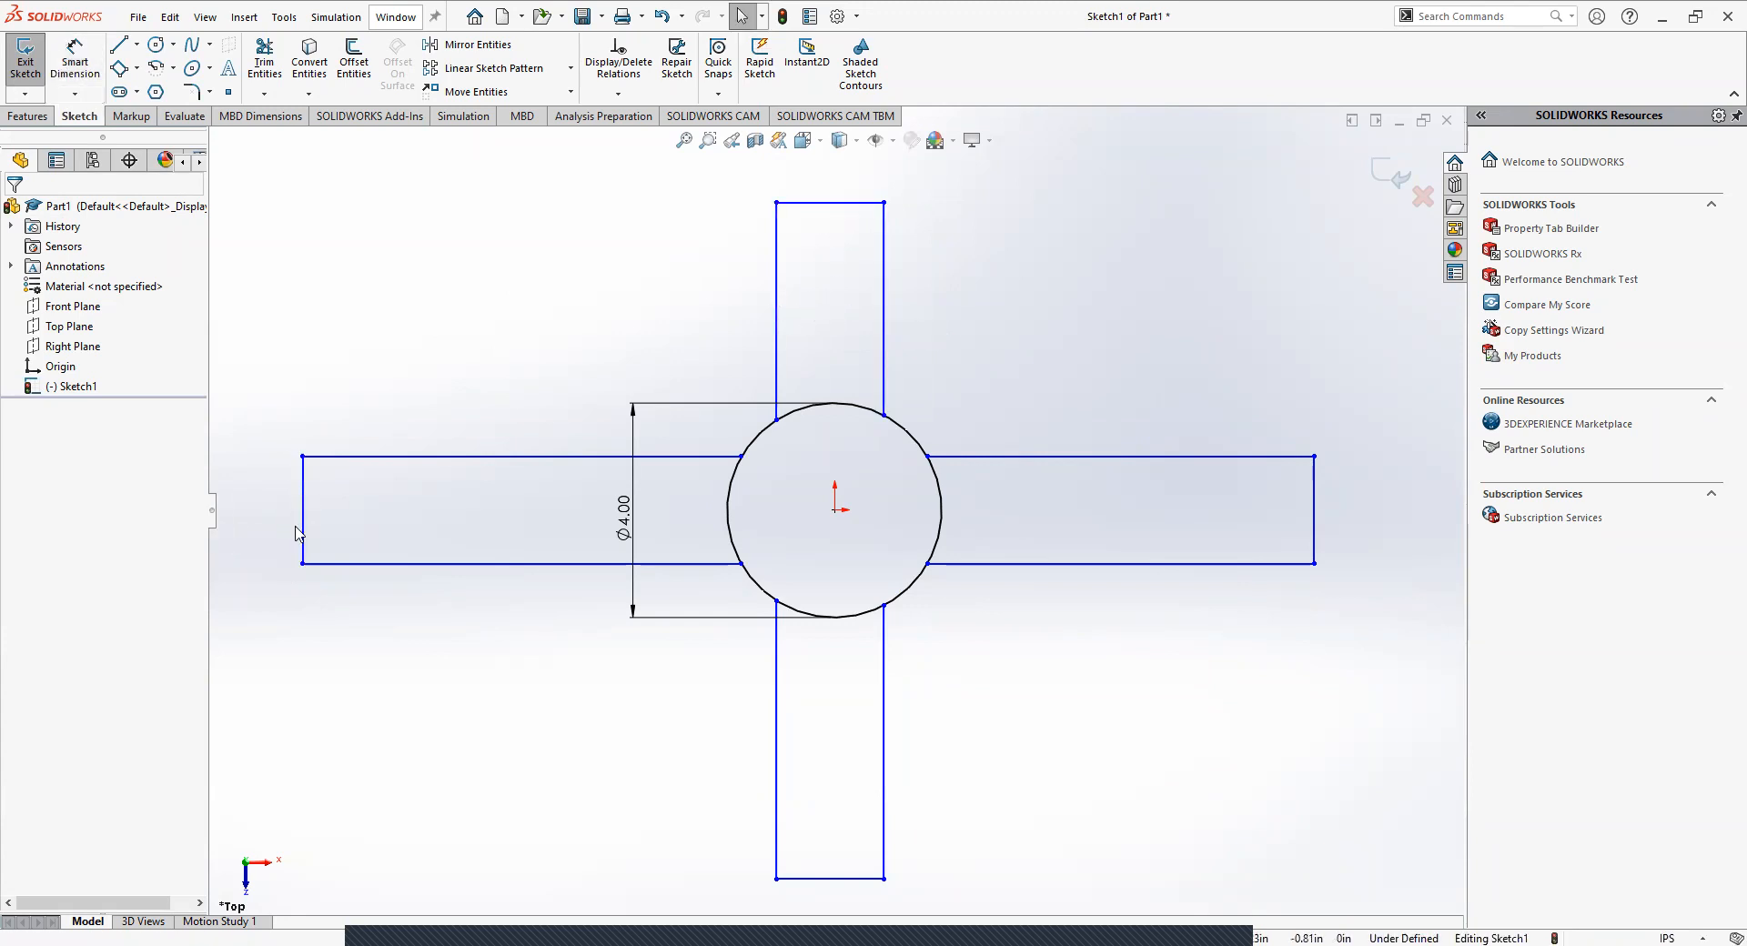
left_click(303, 522)
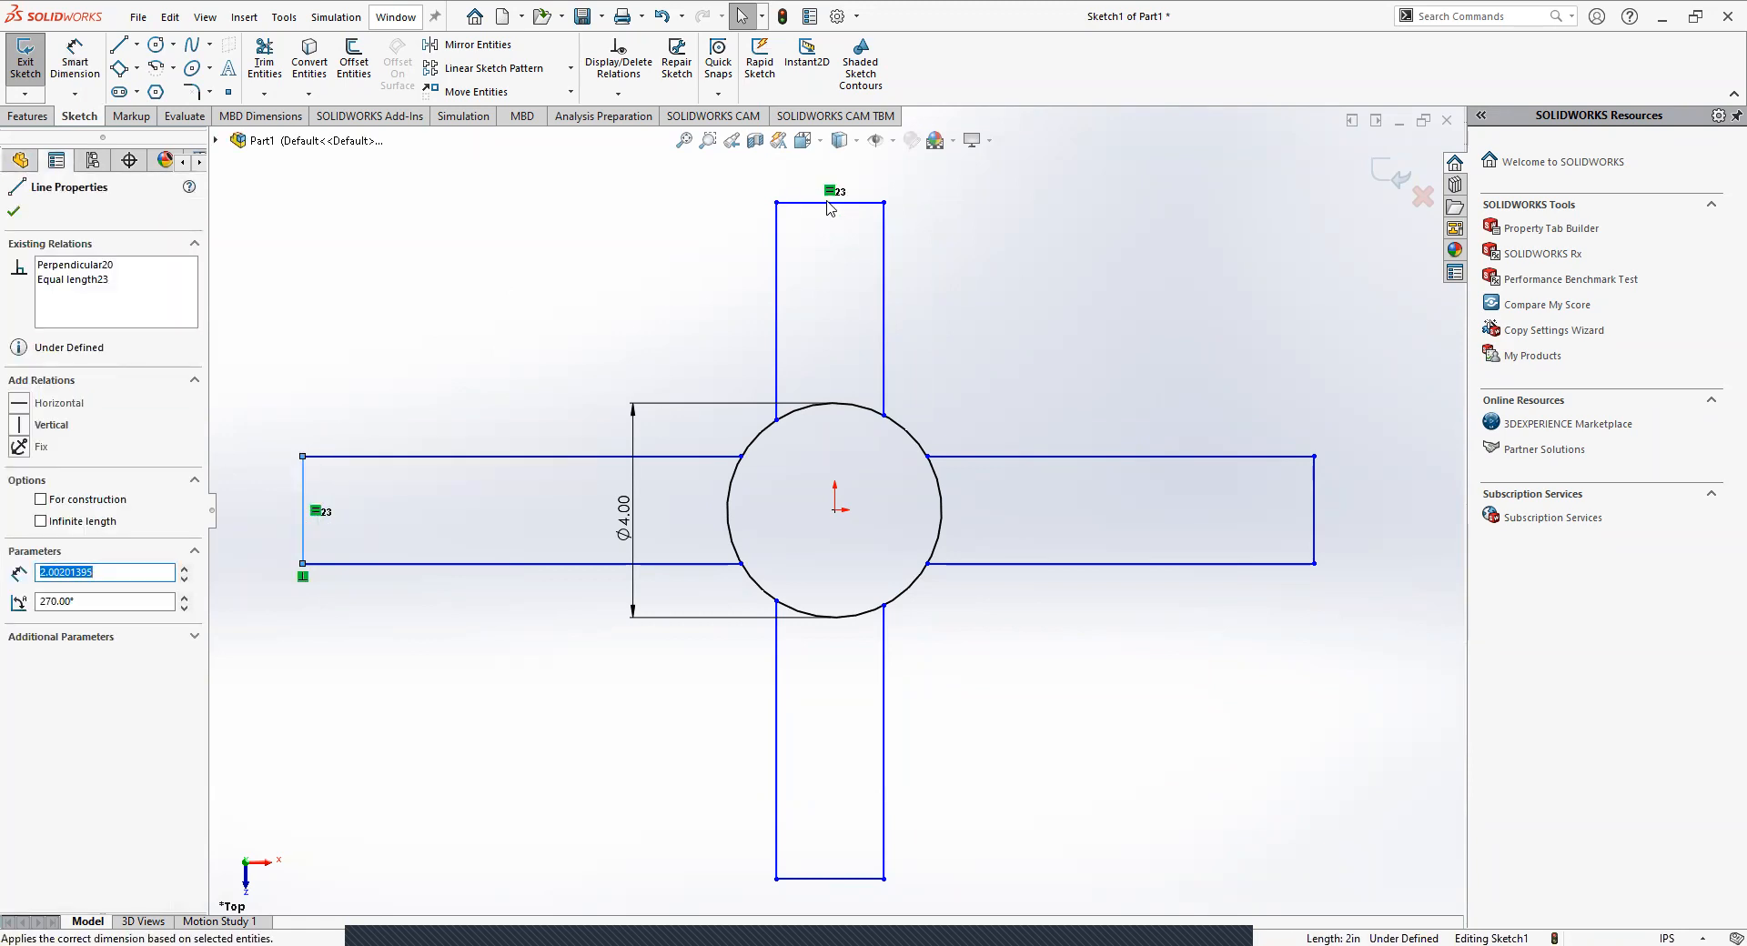
left_click(498, 234)
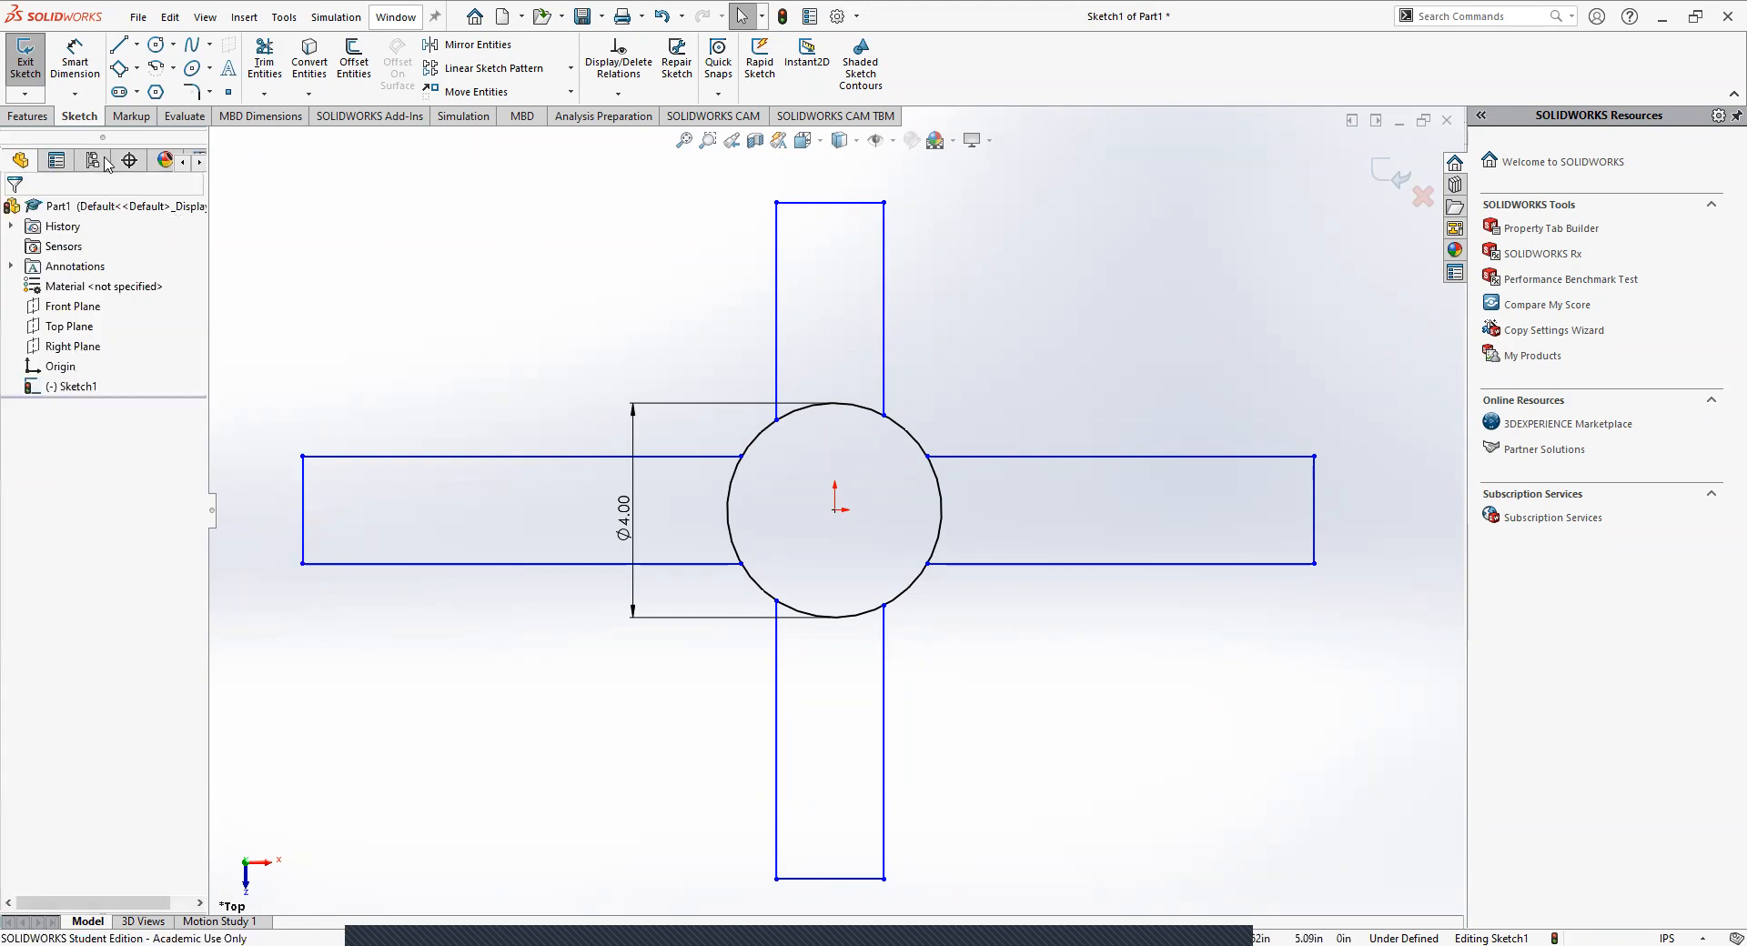
left_click(72, 56)
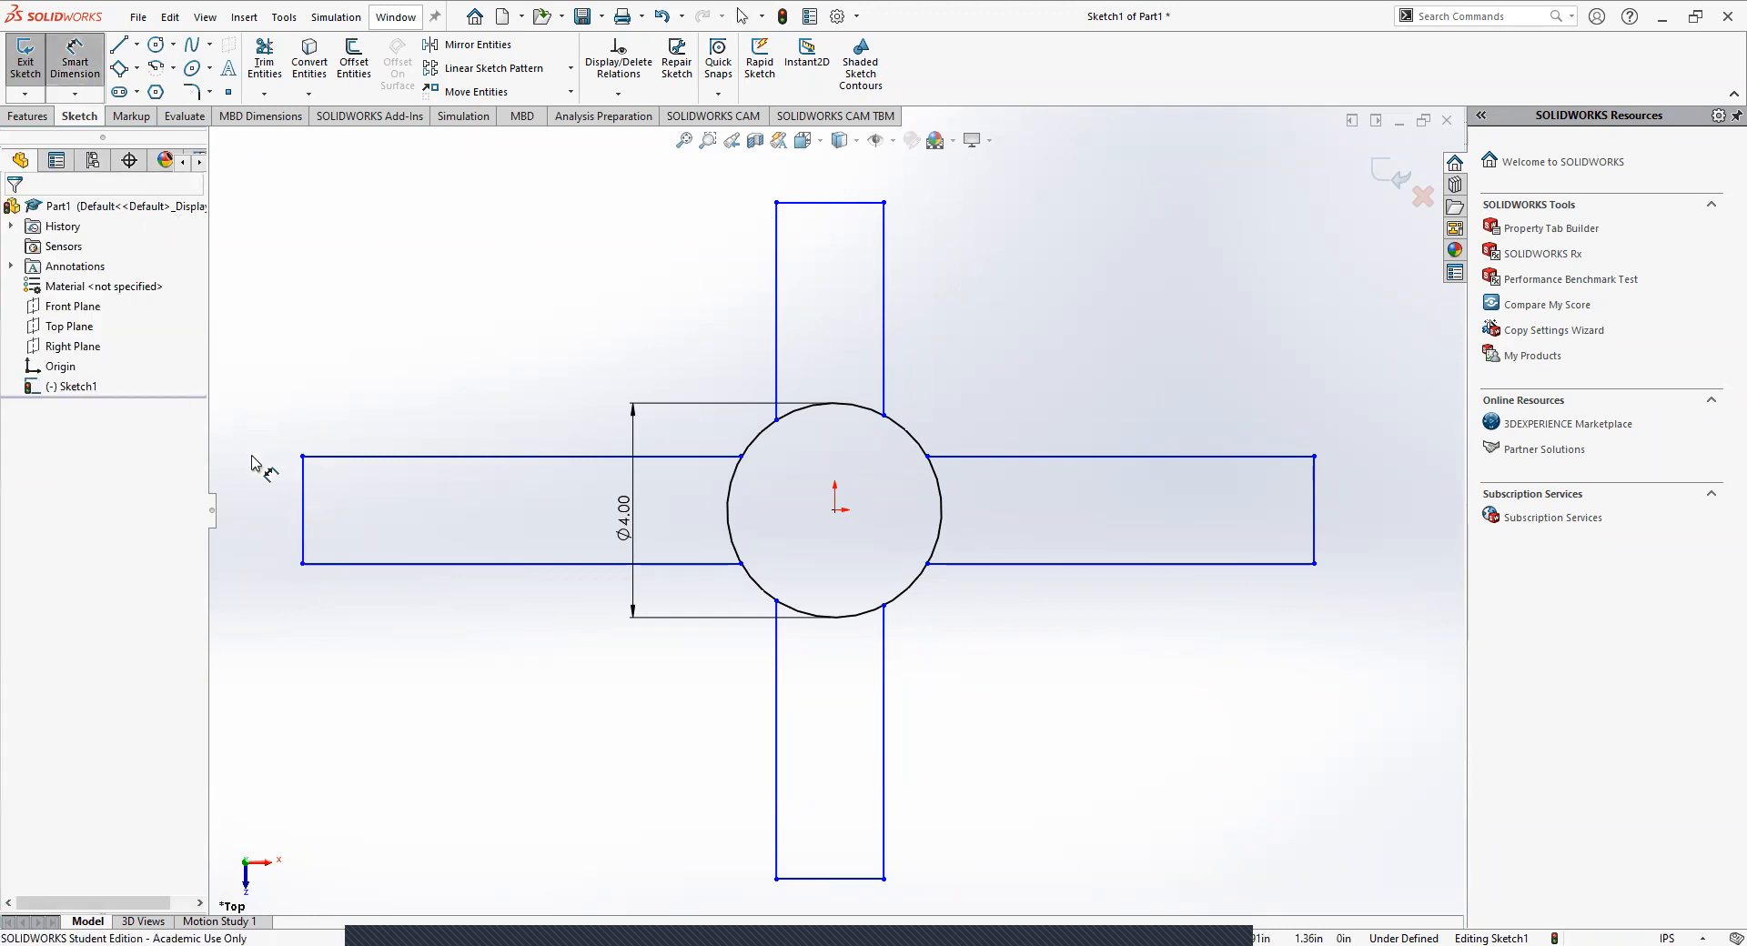
left_click(304, 512)
left_click(285, 381)
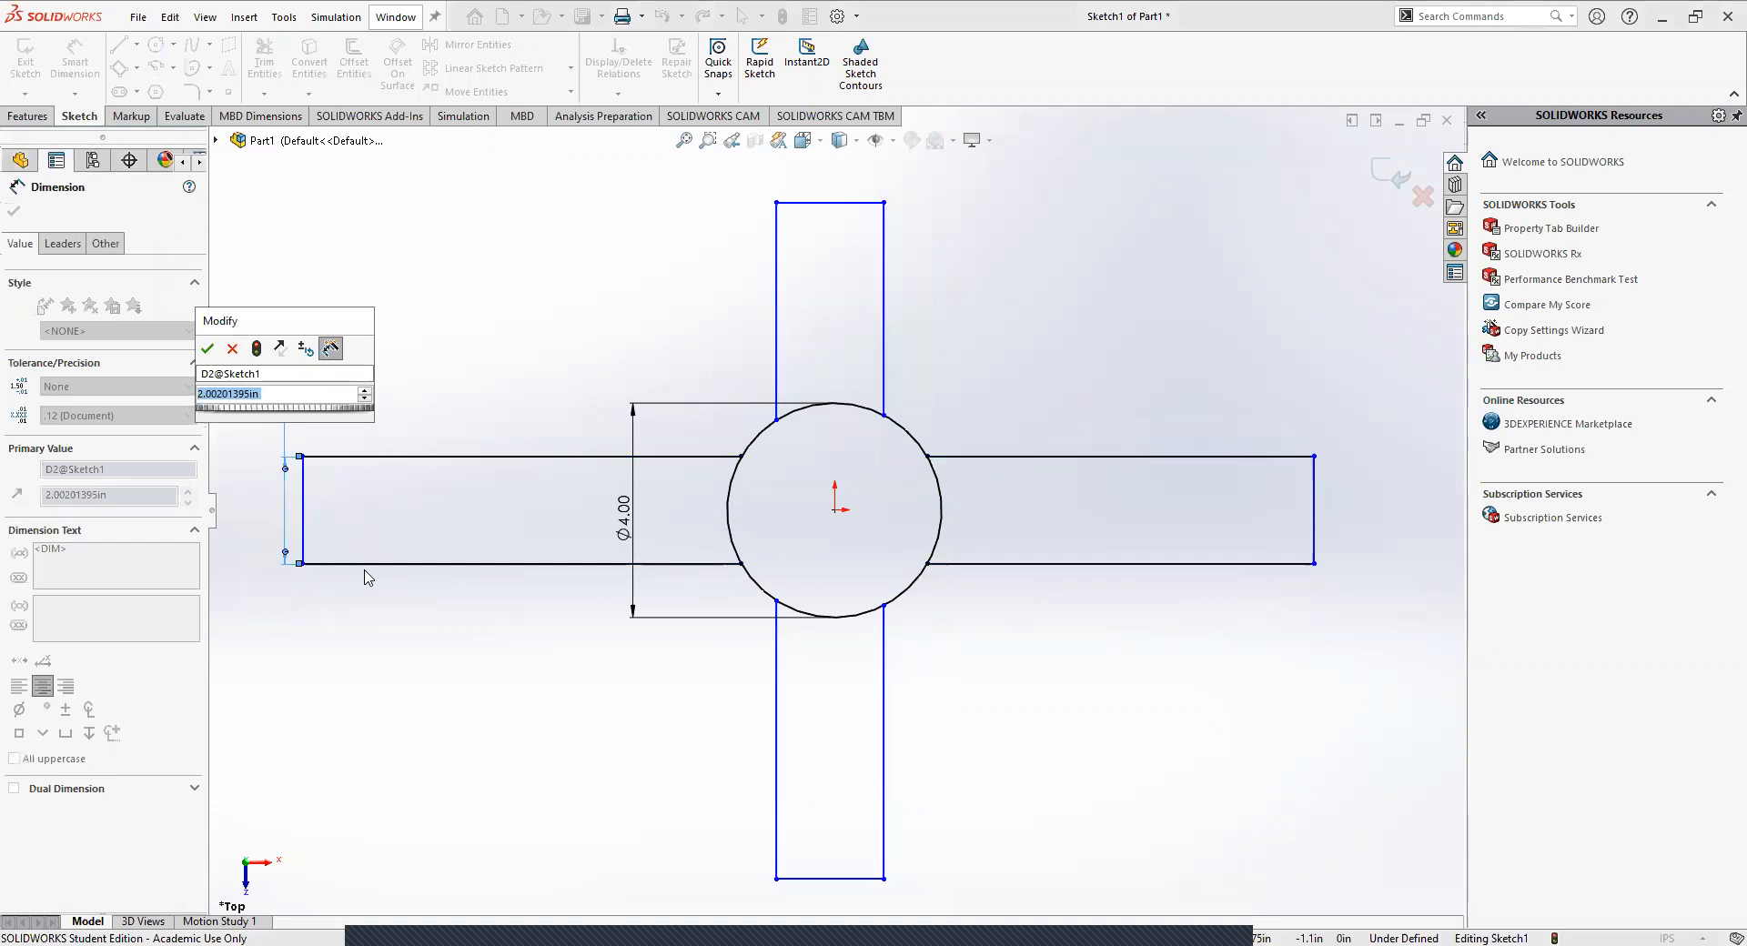
key("Return")
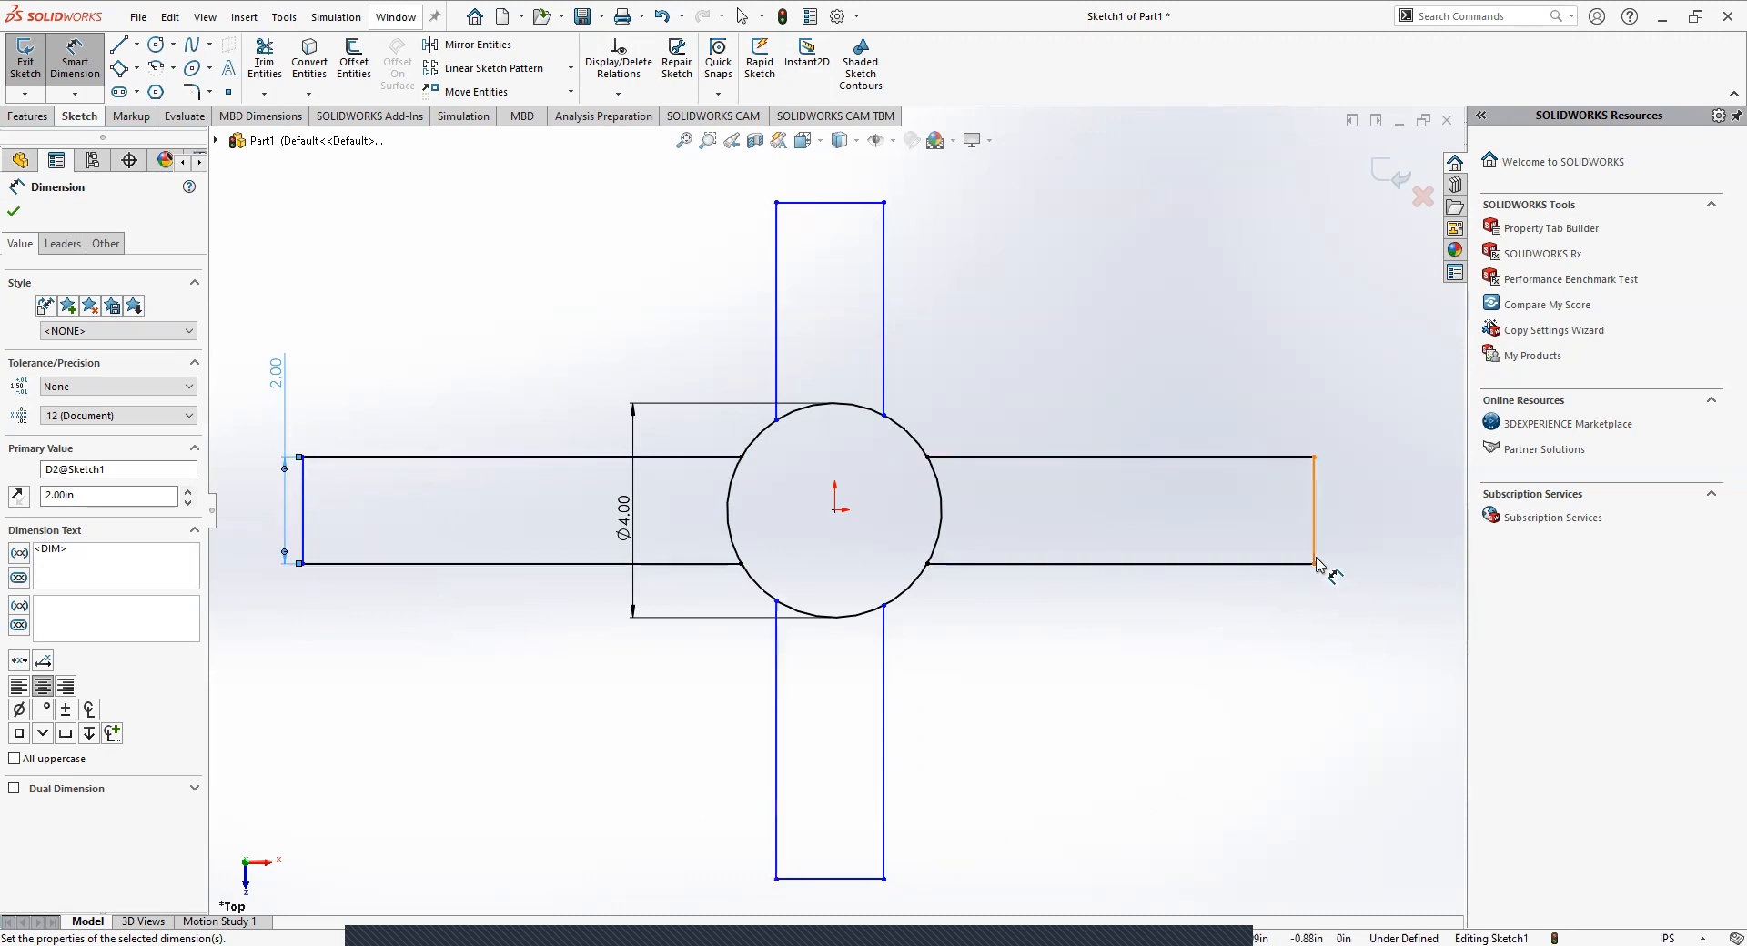
Try to add a driving width dimension to the lower arm's end edge, and delete the conflicting dimension.
left_click(855, 879)
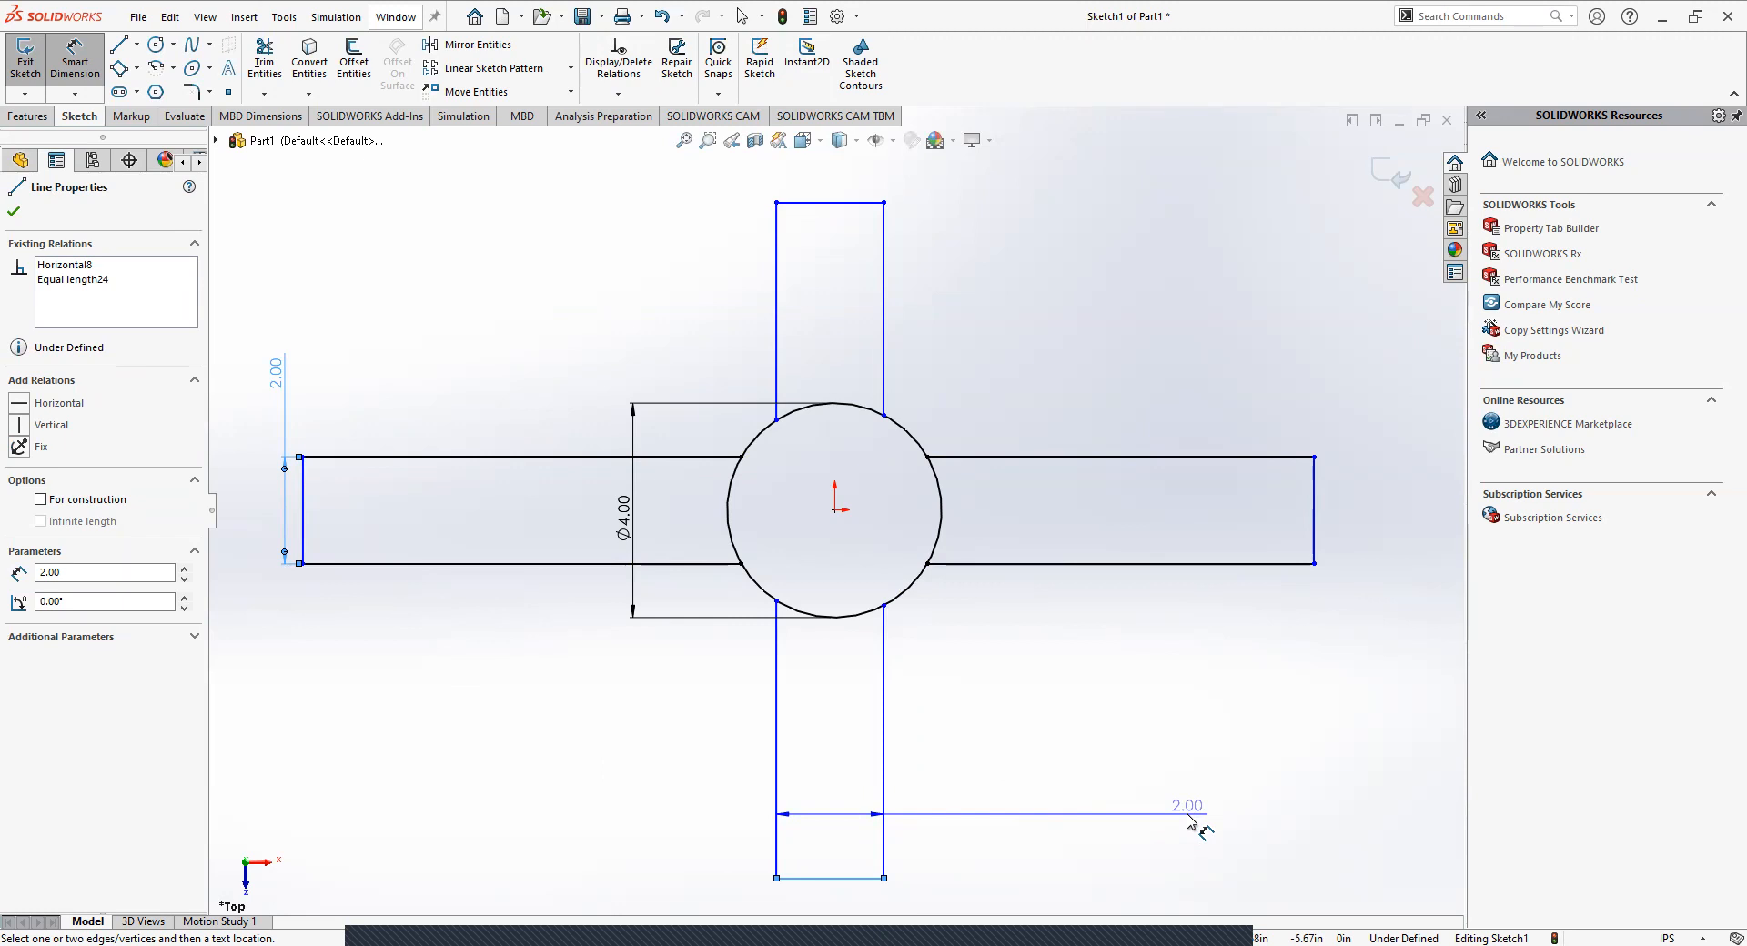
left_click(1239, 817)
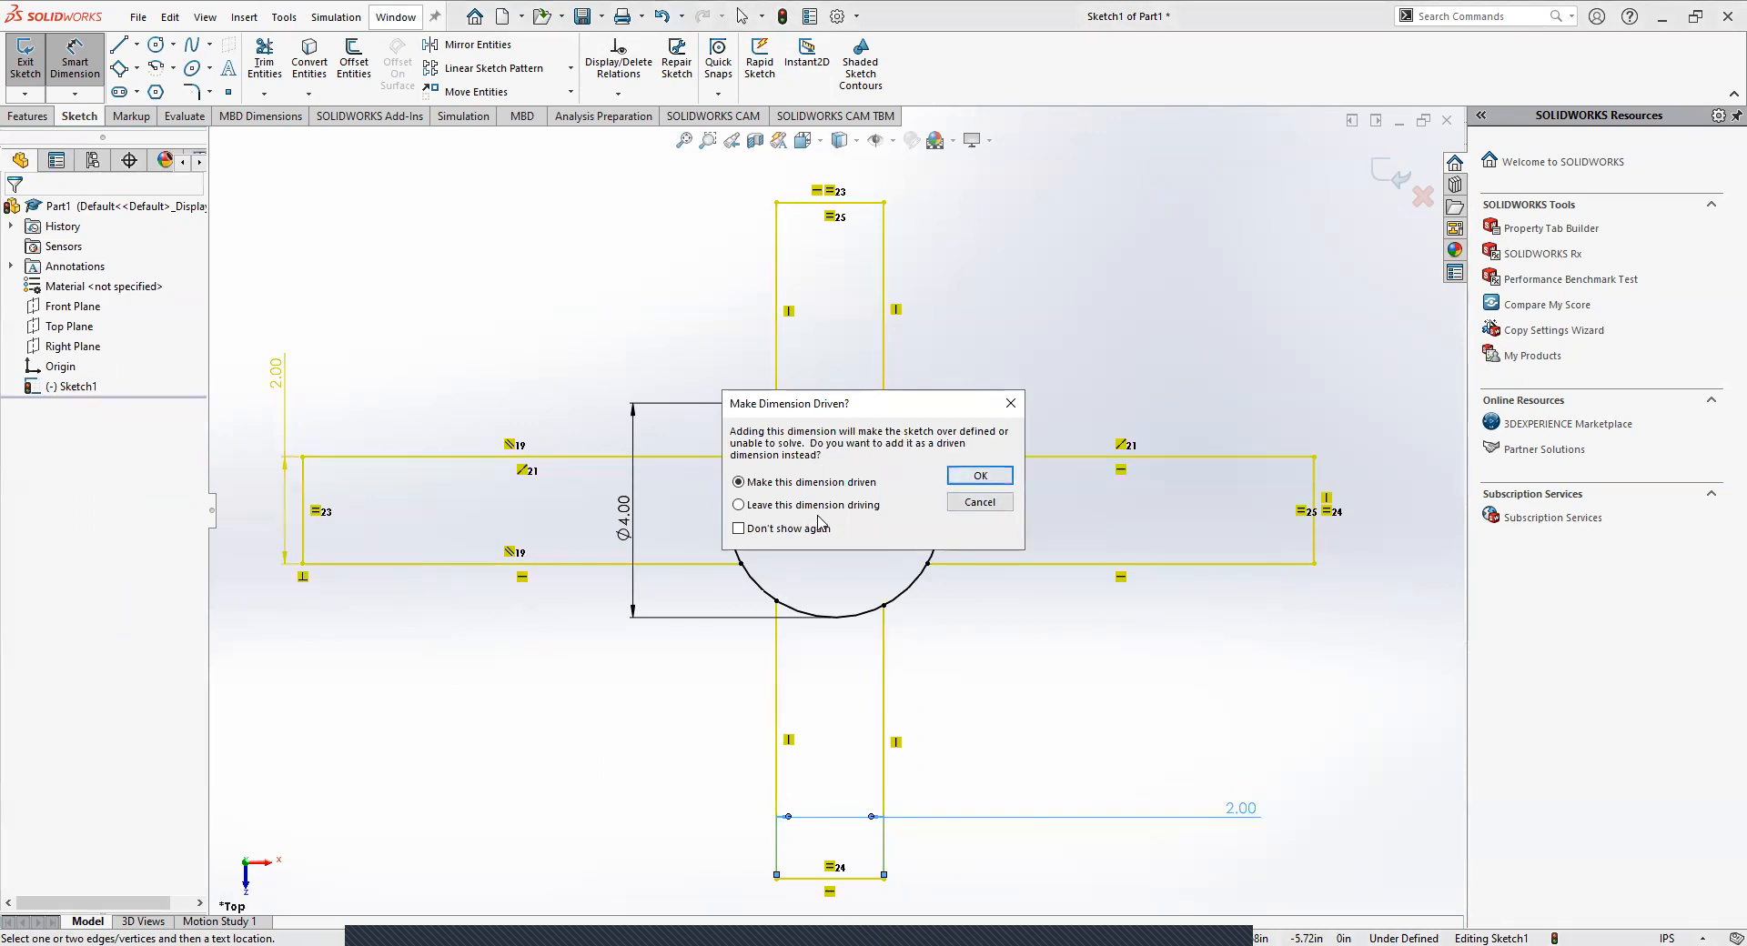
left_click(786, 506)
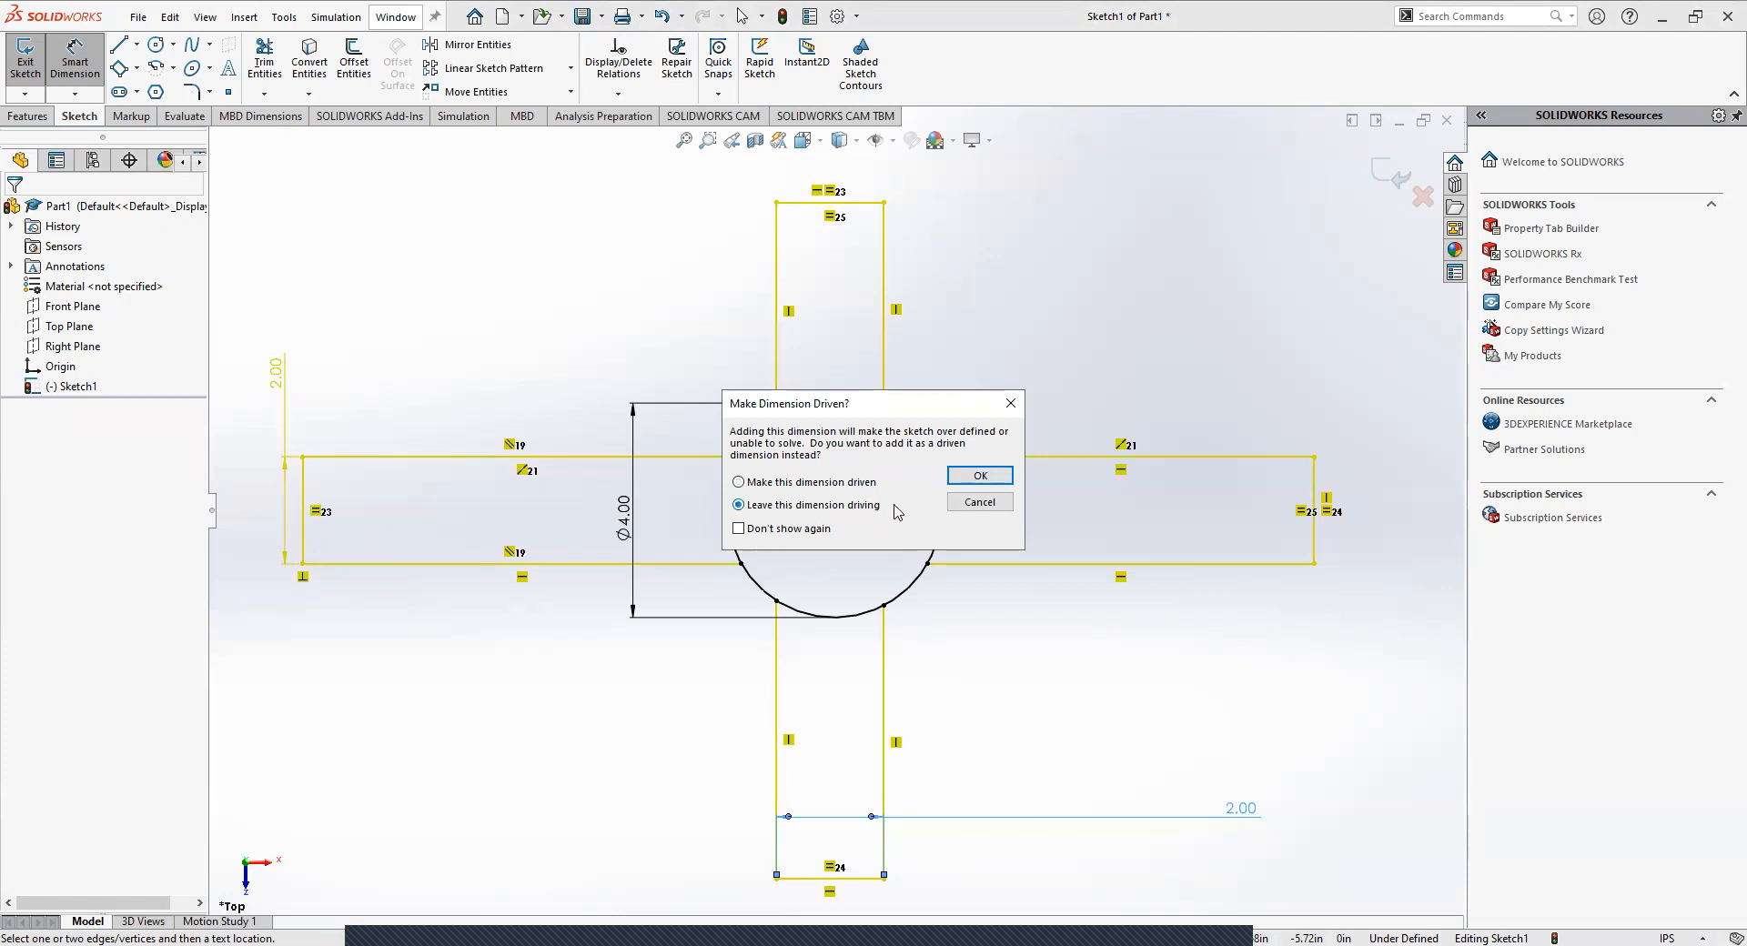
left_click(979, 476)
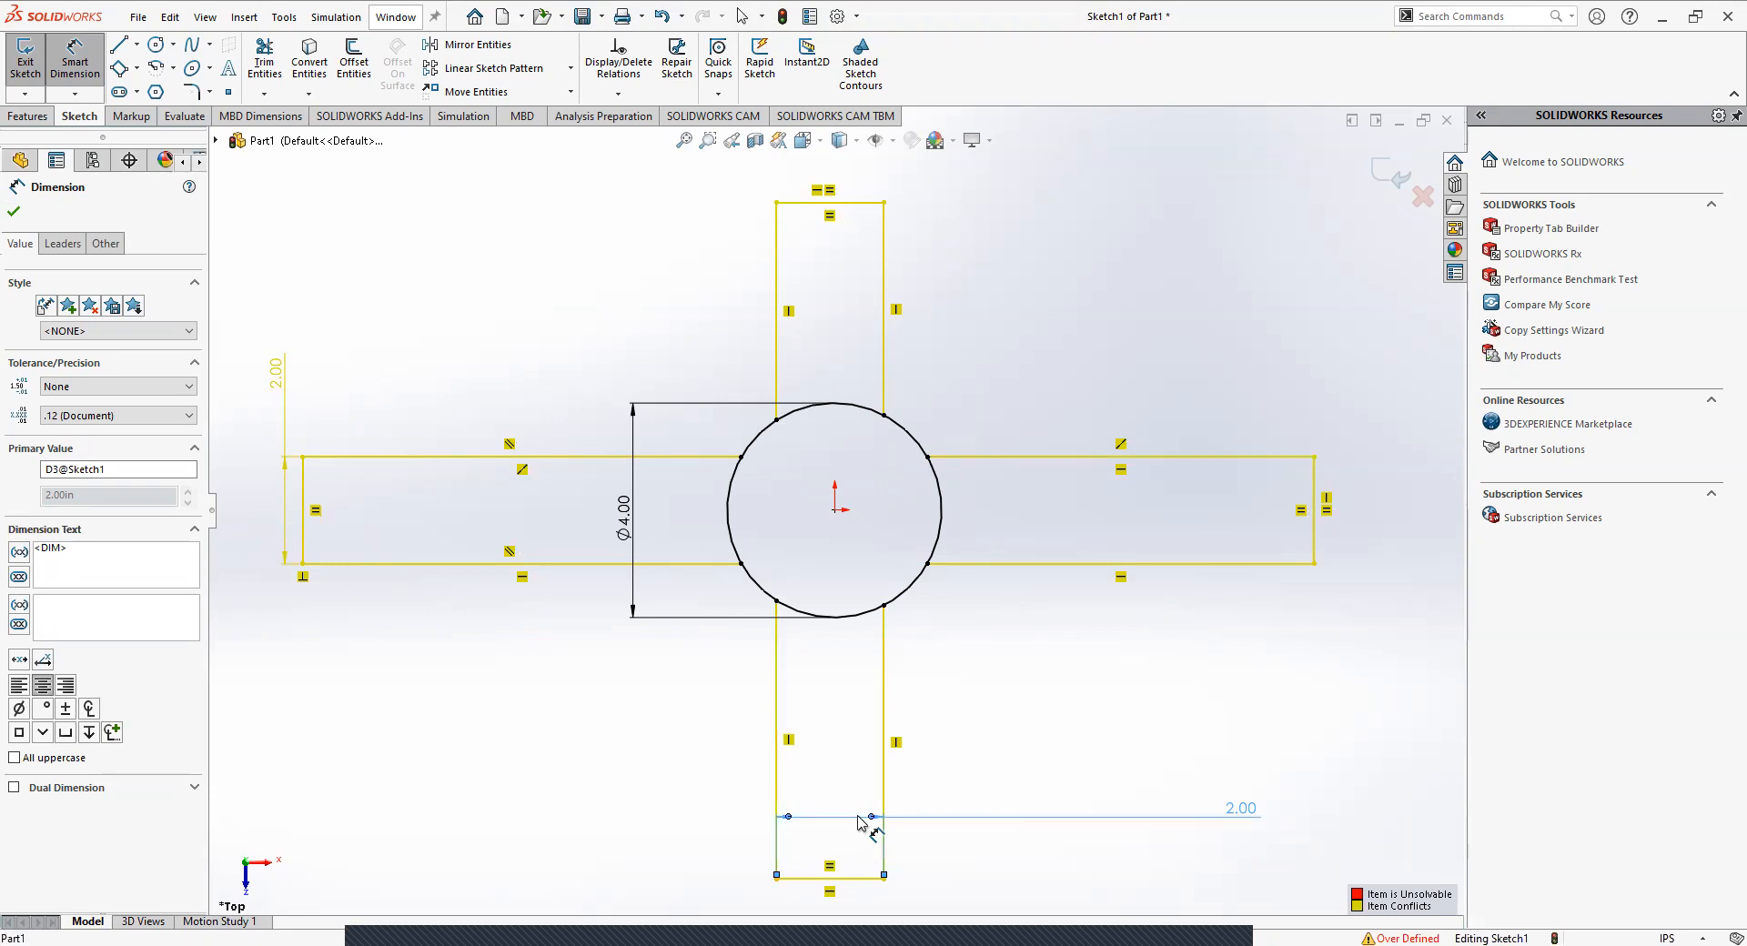
key("Escape")
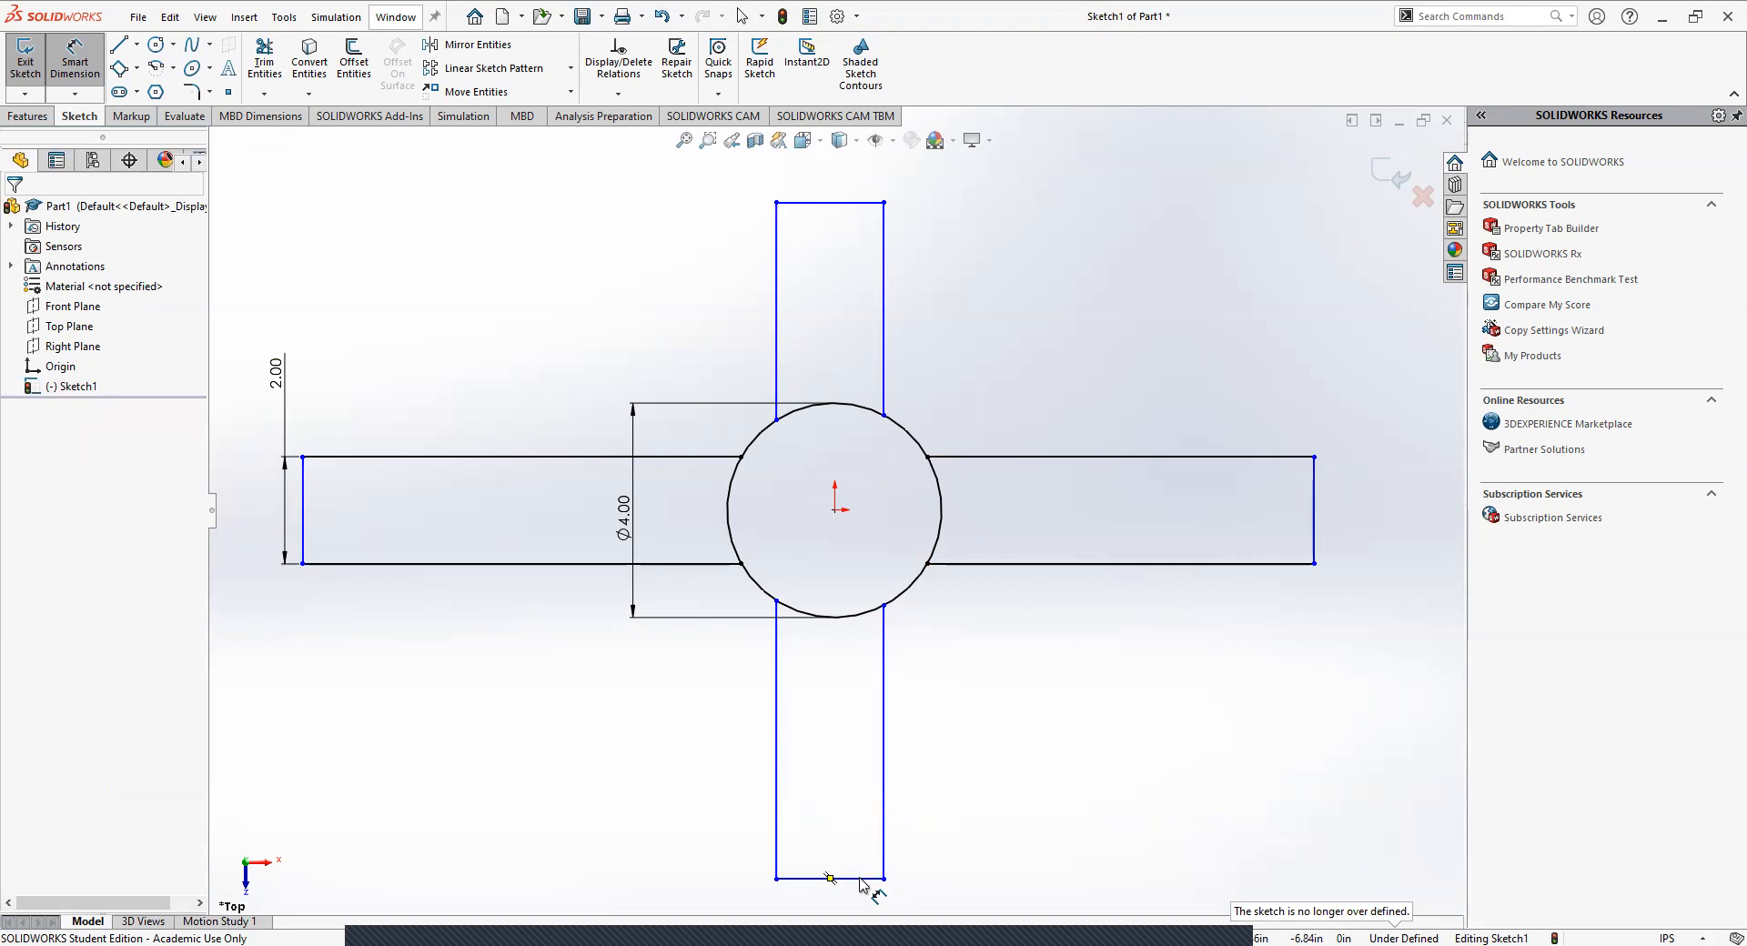
left_click(829, 878)
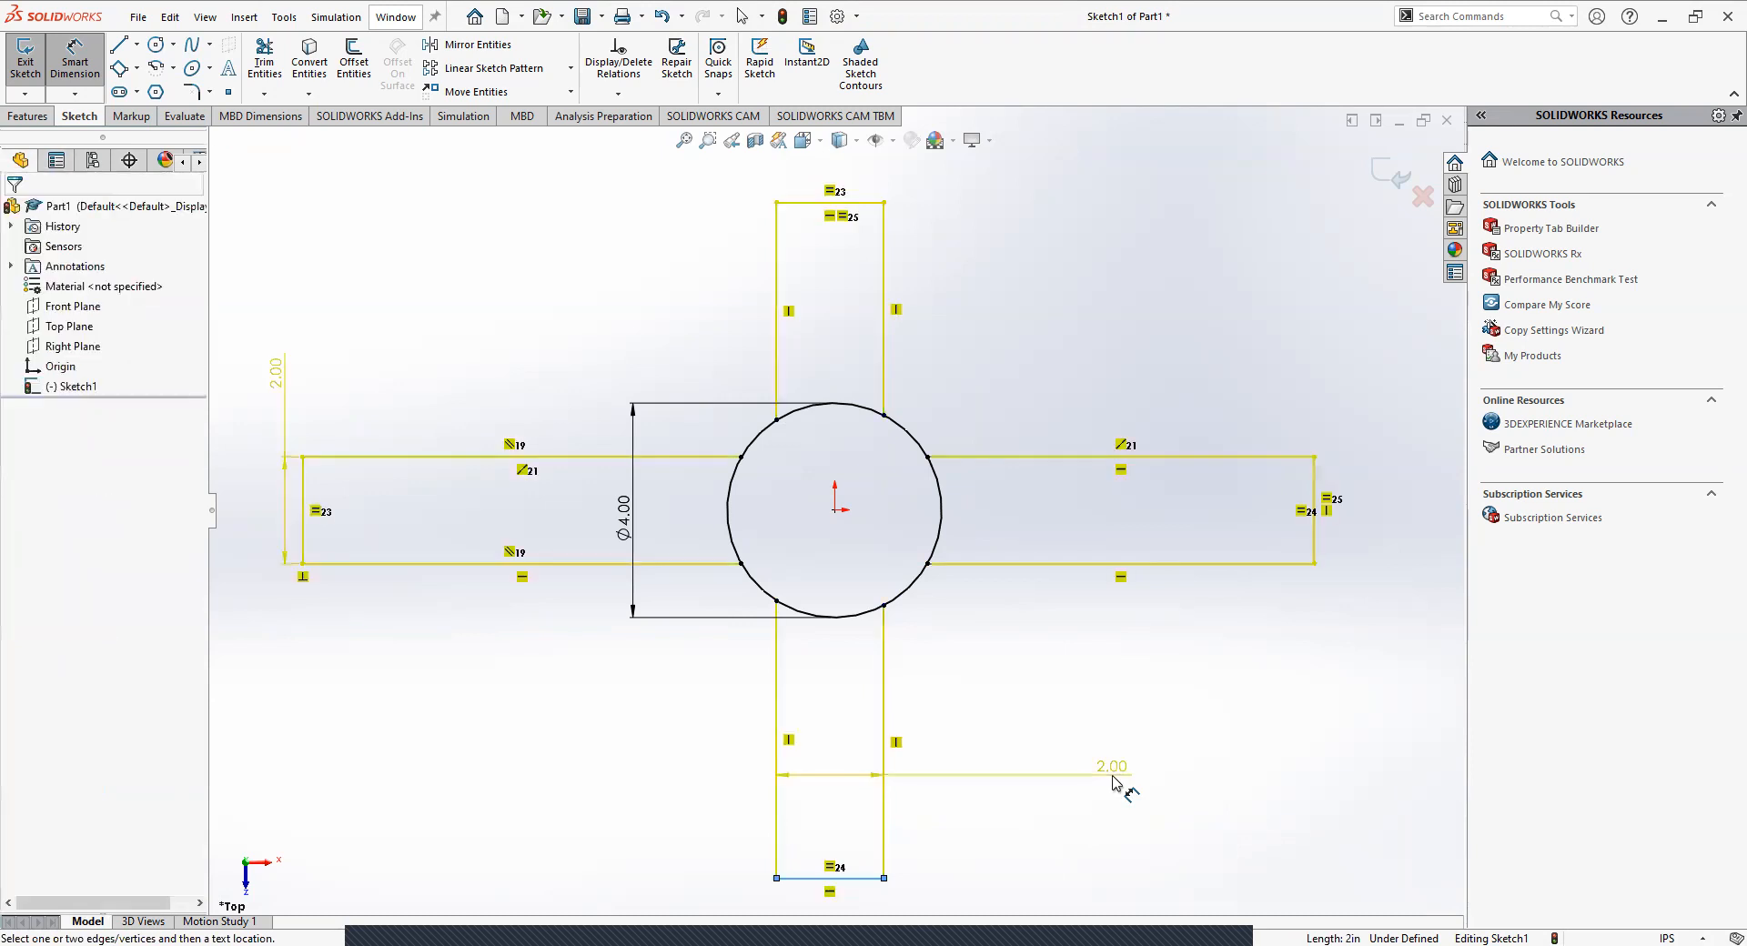
left_click(1114, 783)
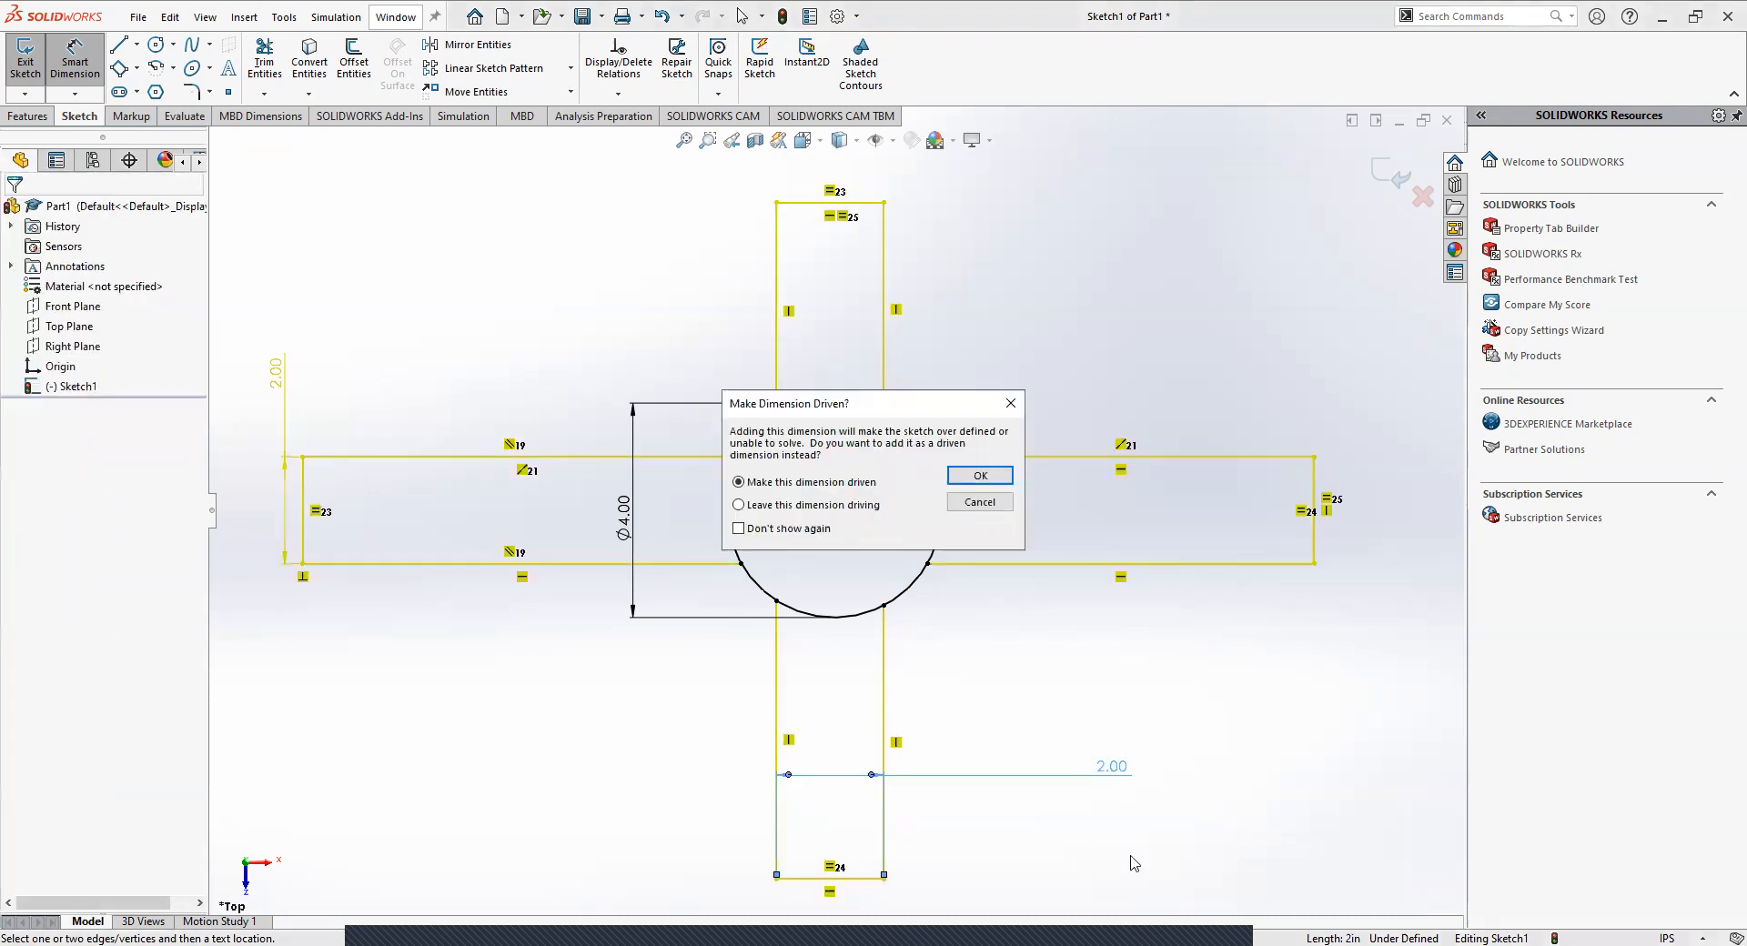
left_click(980, 477)
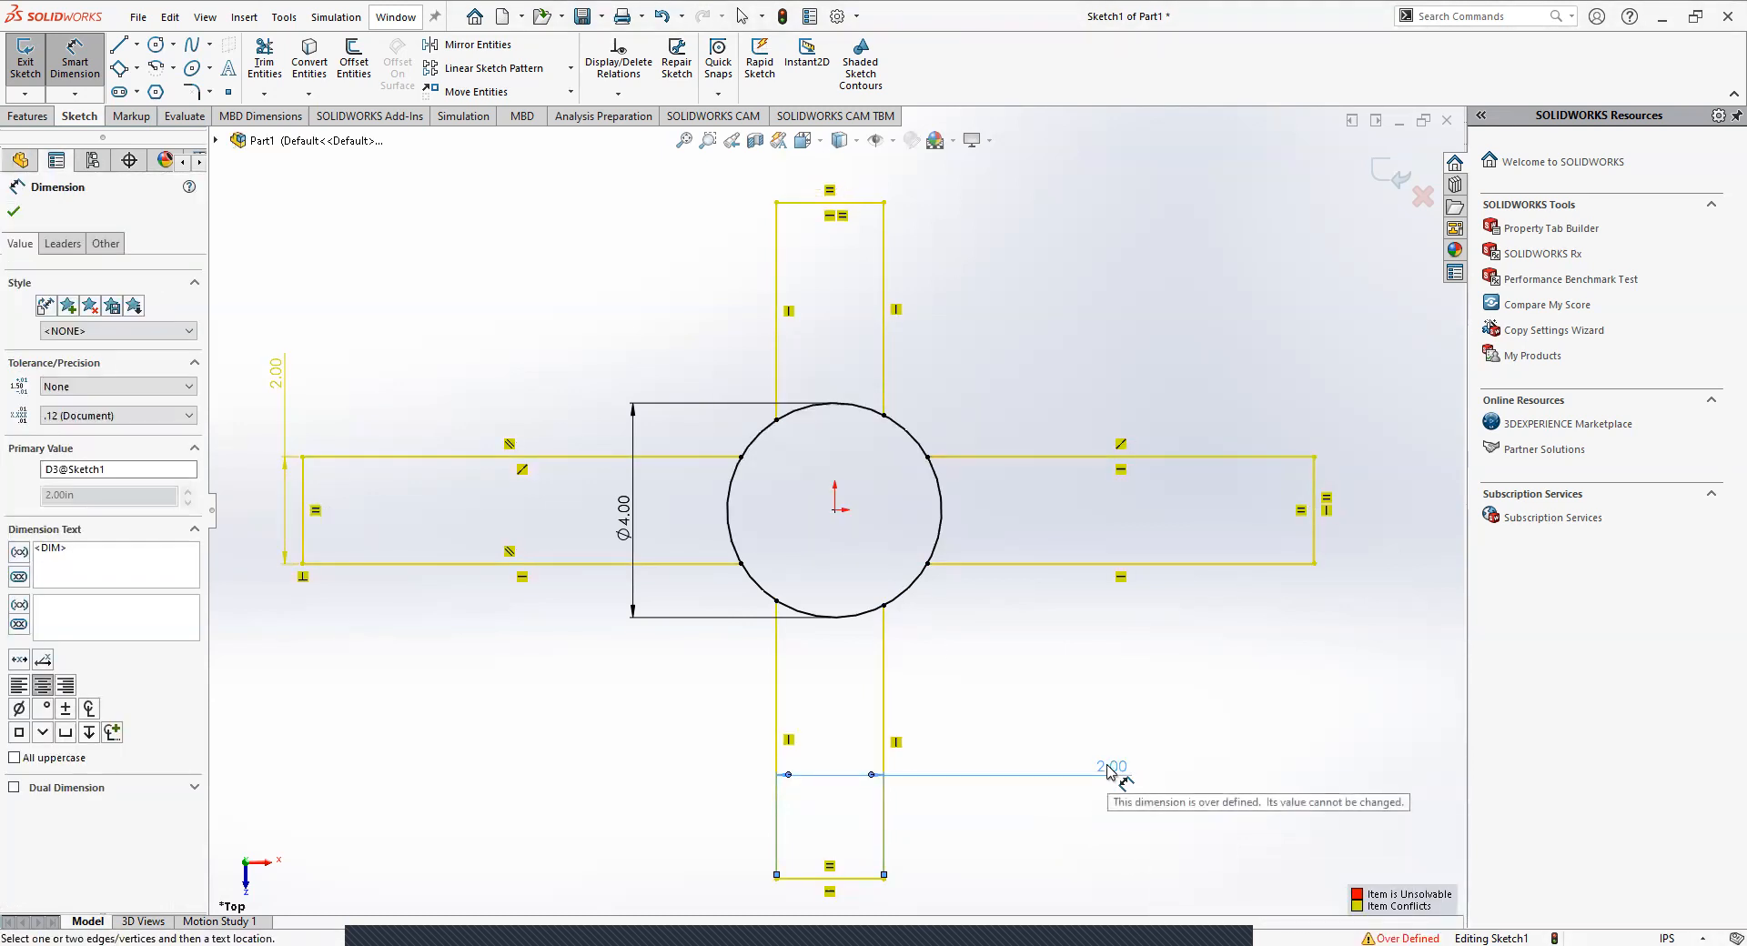
key("Escape")
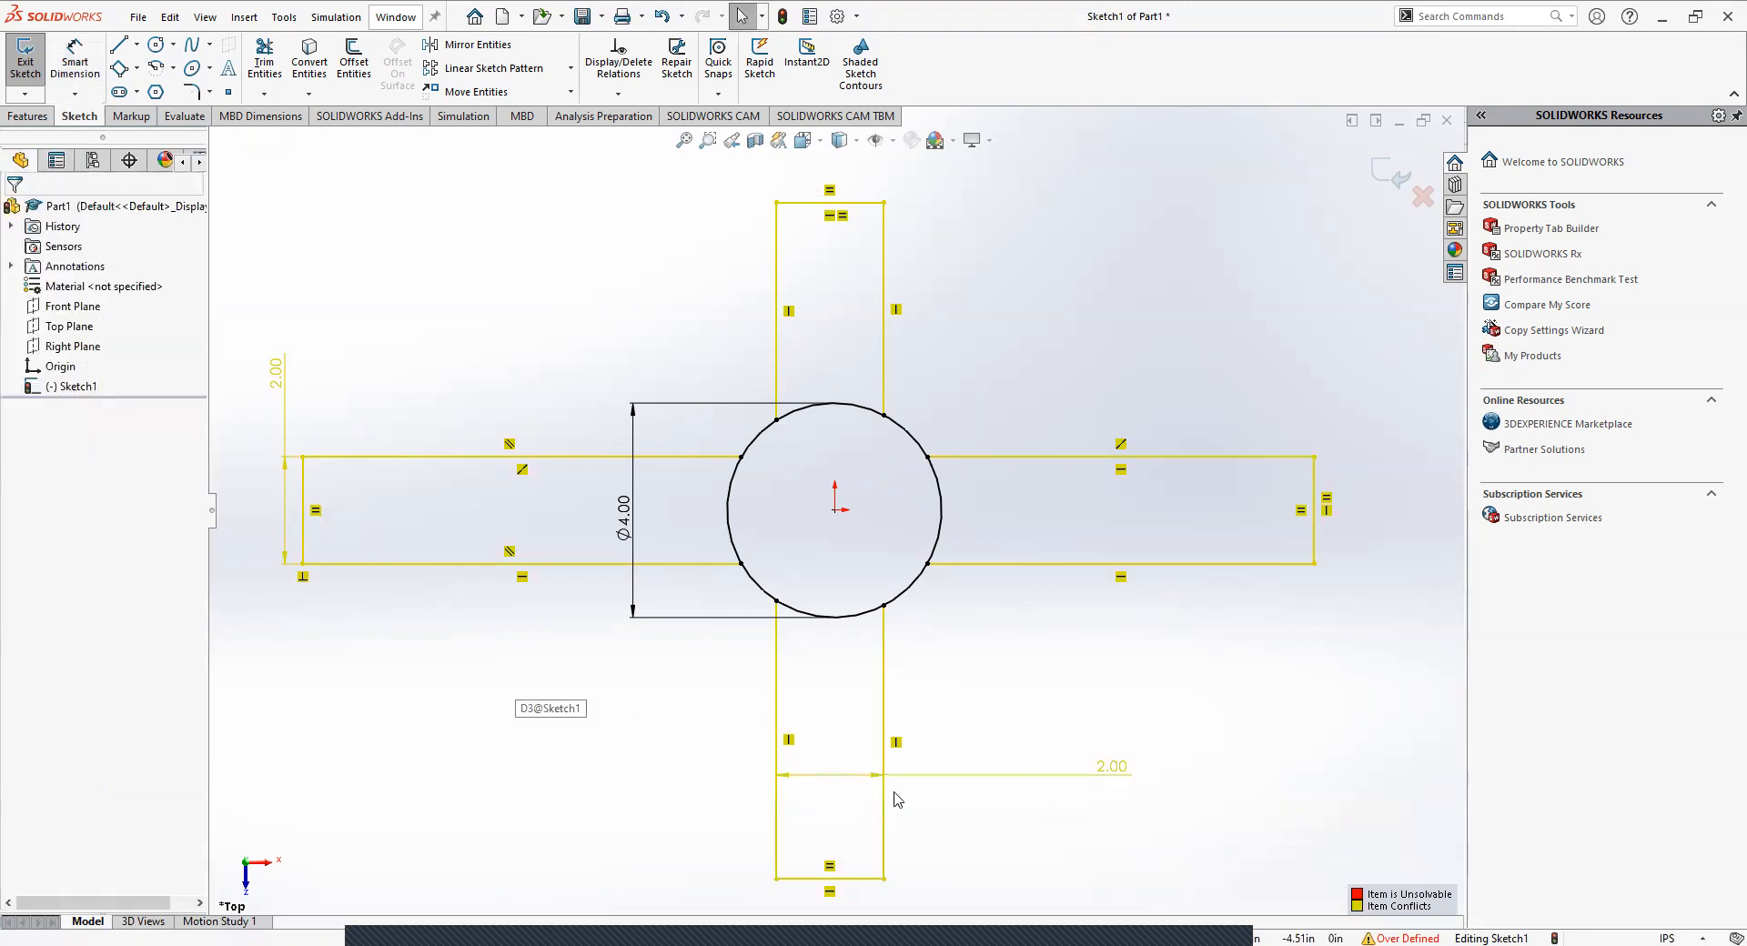
key("Delete")
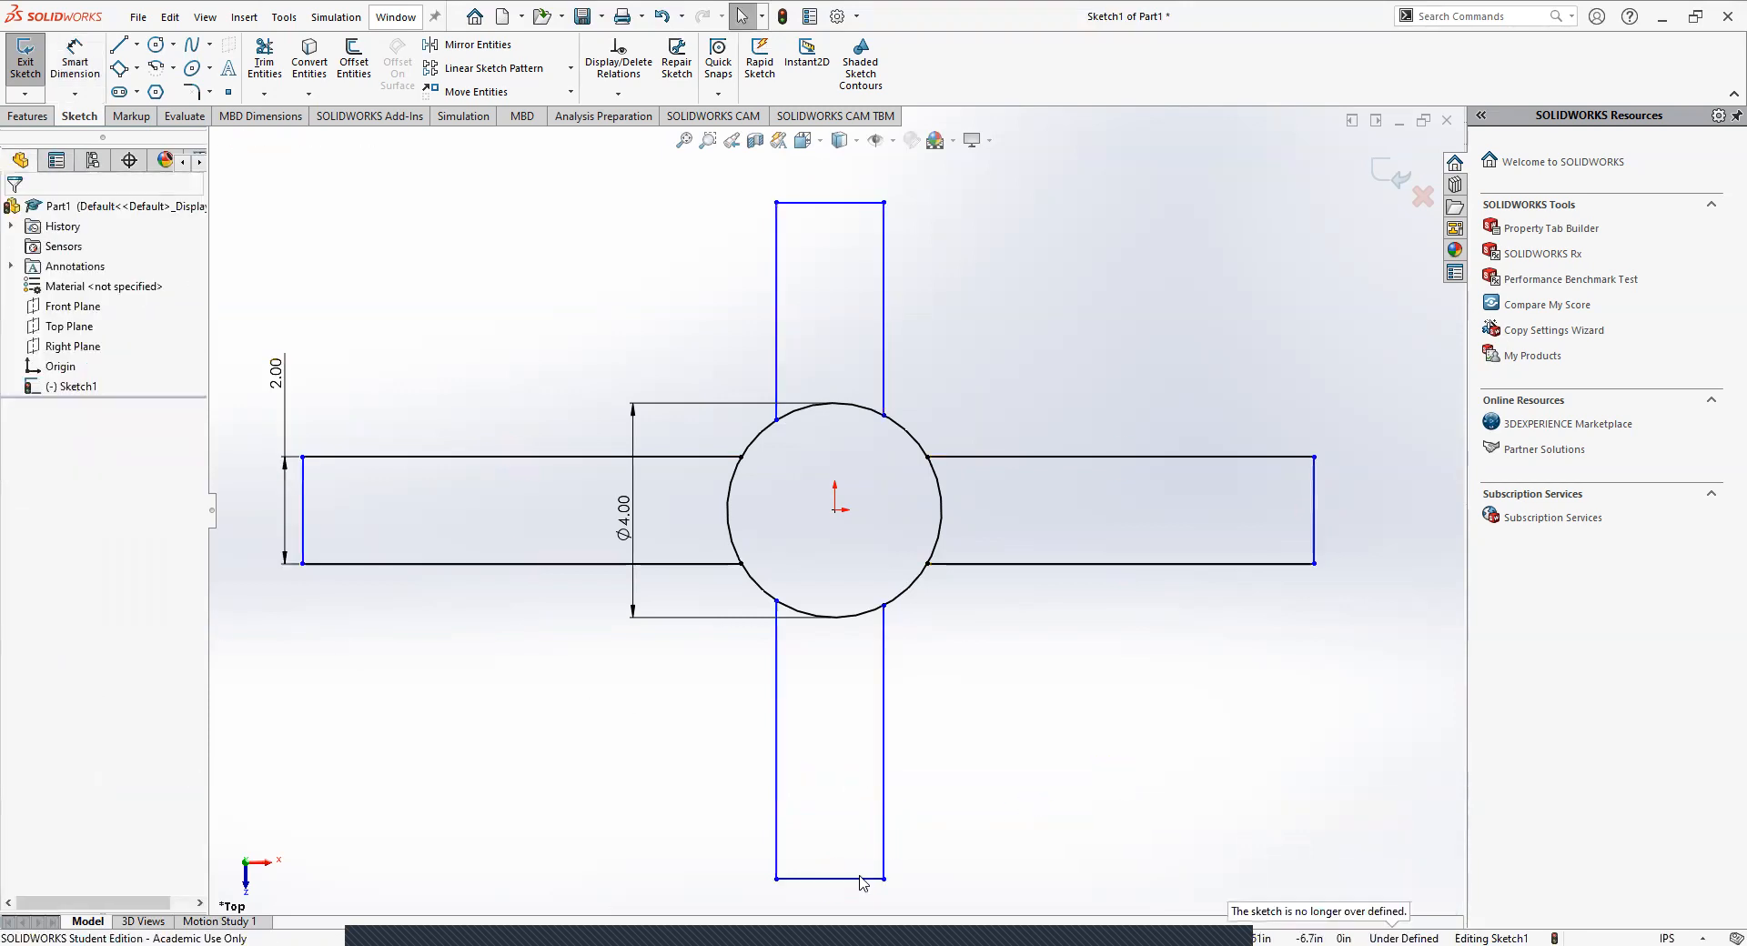
Remove the Equal relation from the lower arm's end edge and dimension that edge at 2.00 in.
left_click(835, 894)
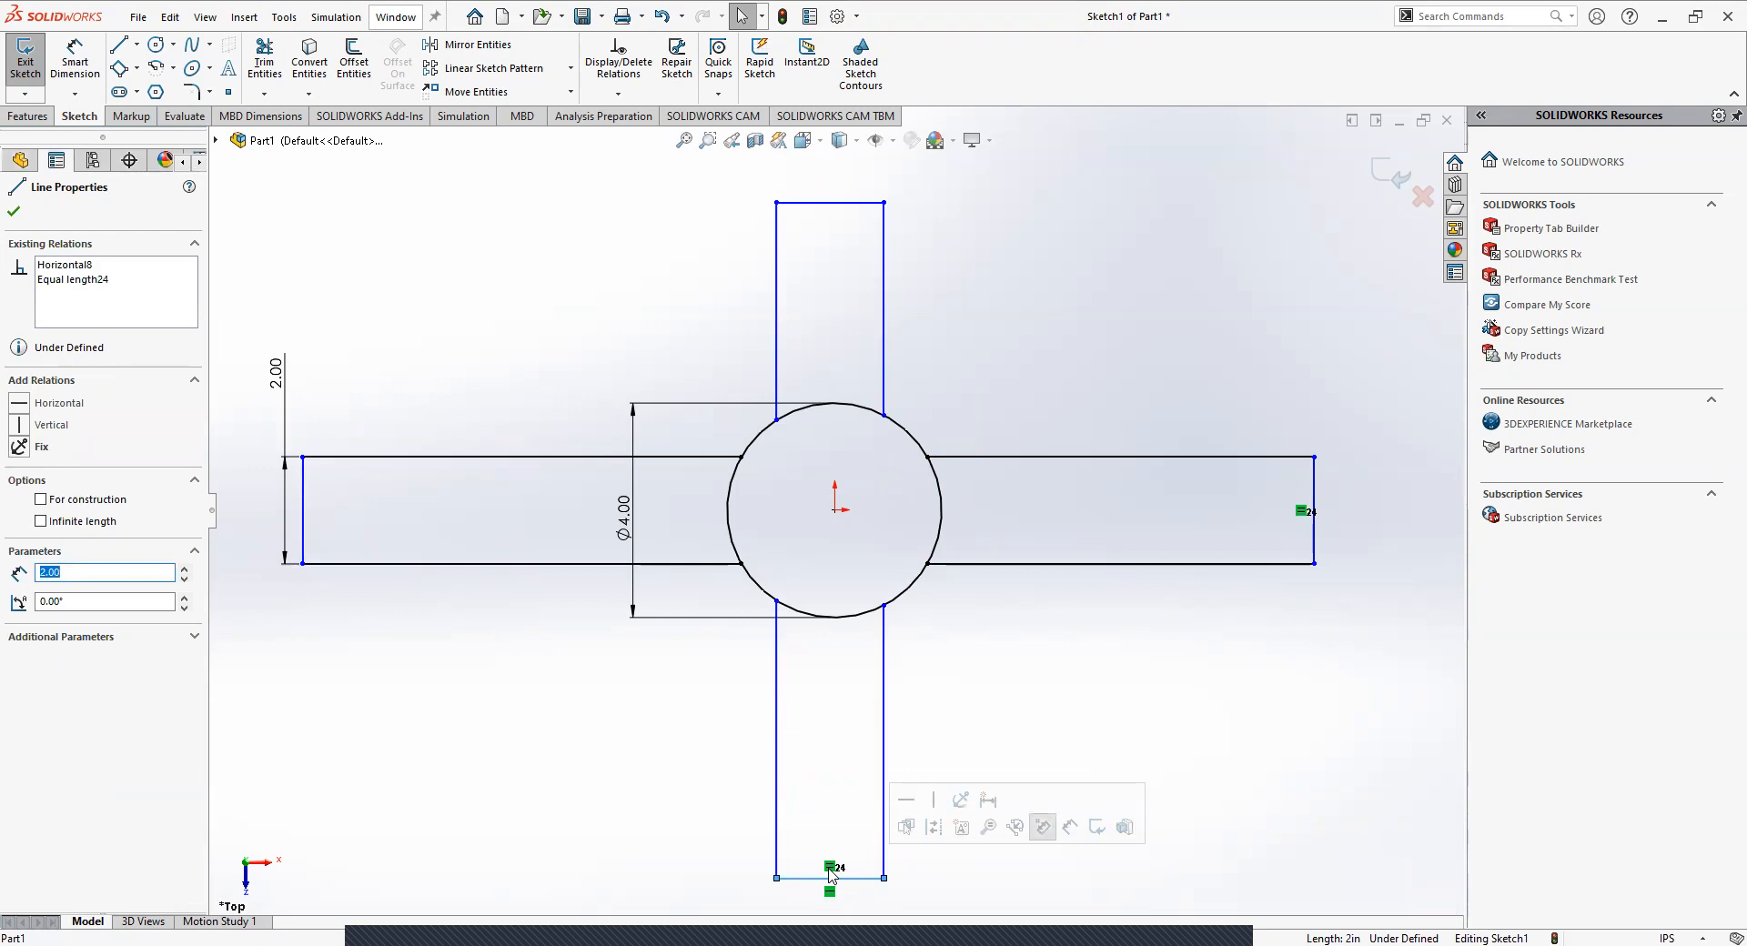
left_click(850, 896)
left_click(75, 57)
left_click(869, 878)
left_click(1103, 797)
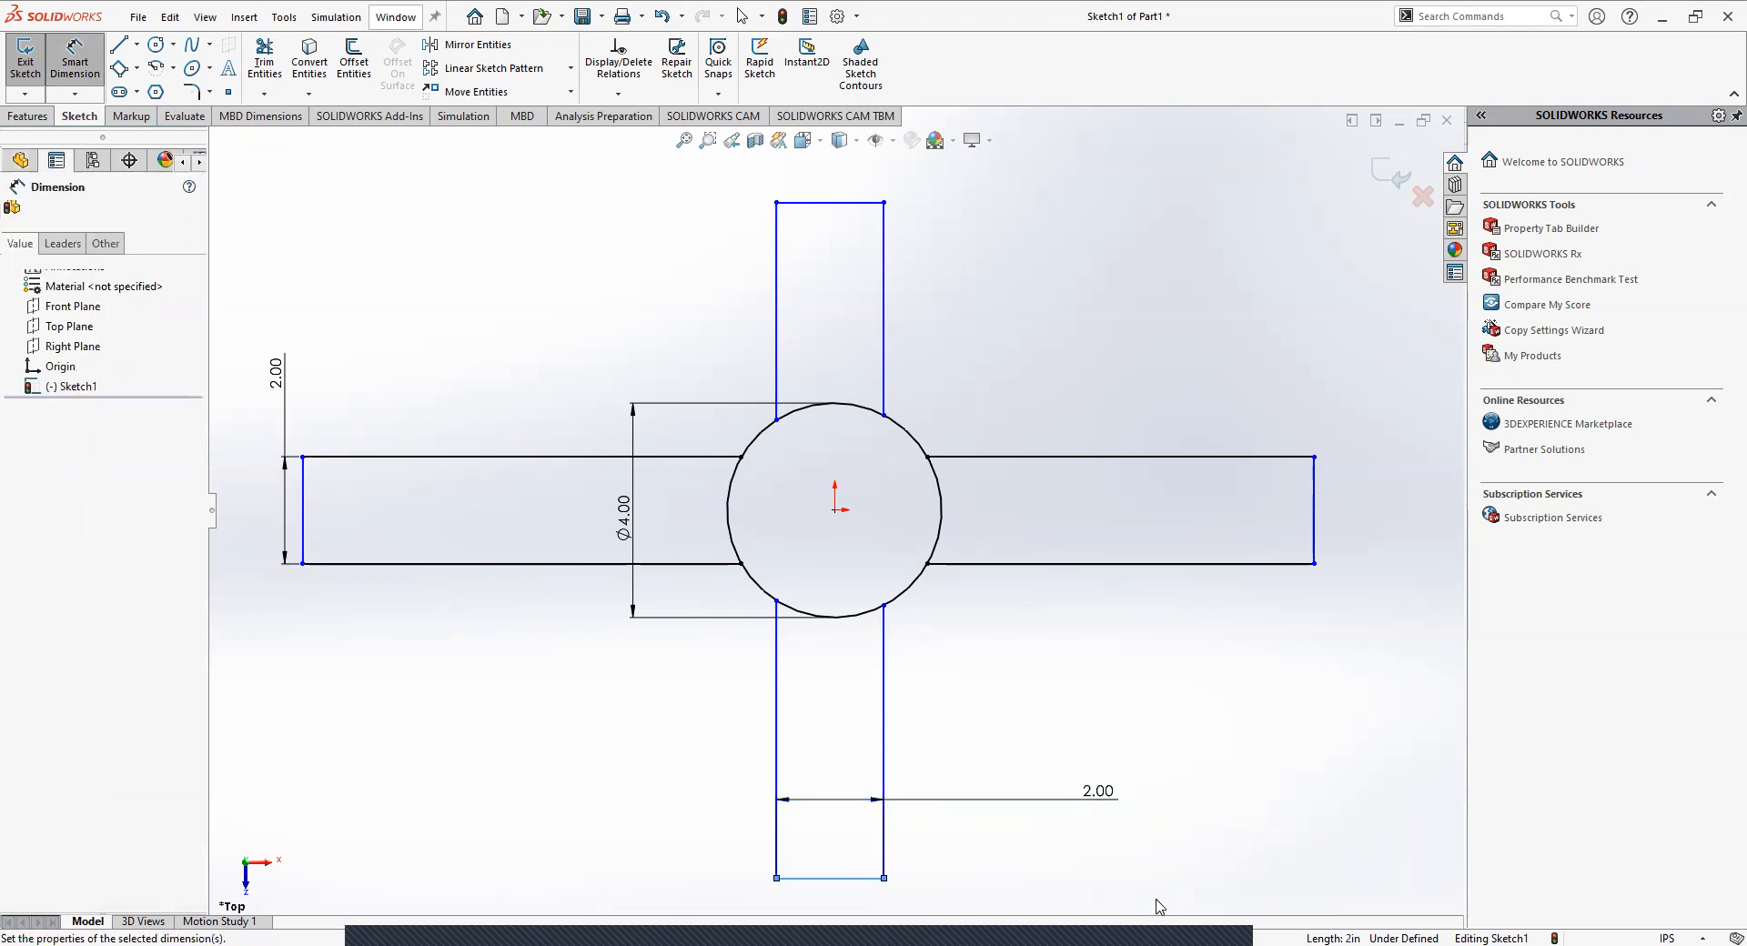
Set the lower arm's width dimension to 3 in.
type("3")
key("Return")
key("Escape")
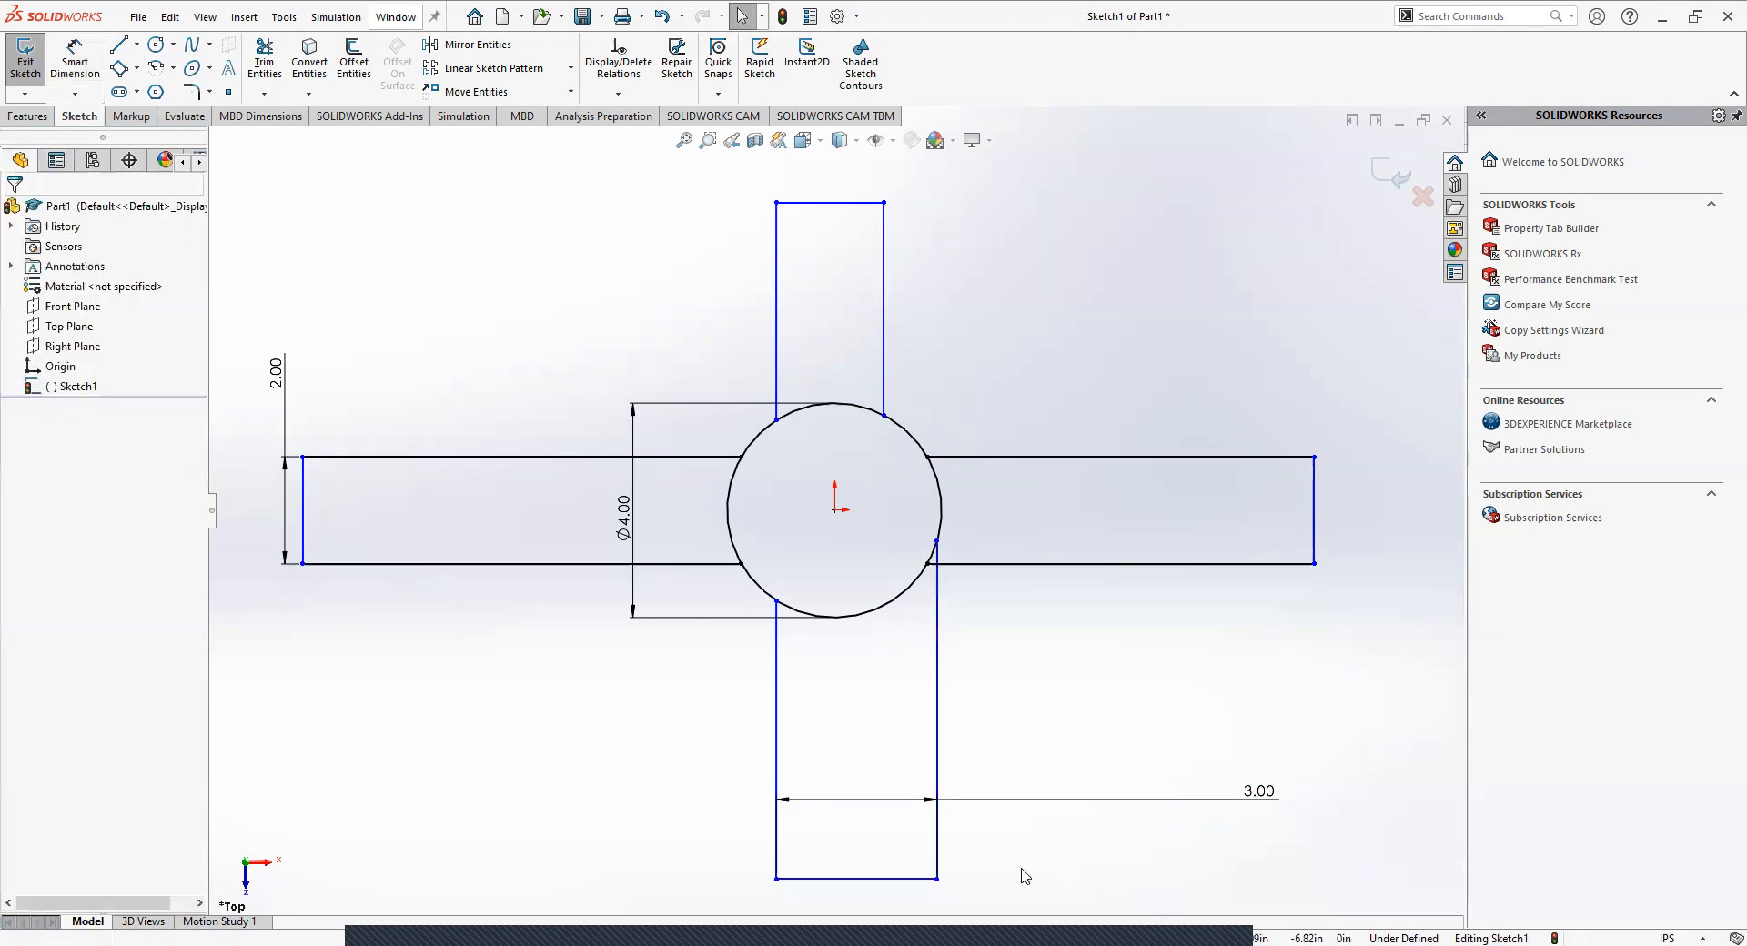
Try to add an Equal relation between the lower arm's end edge and the left arm's end edge.
left_click(875, 880)
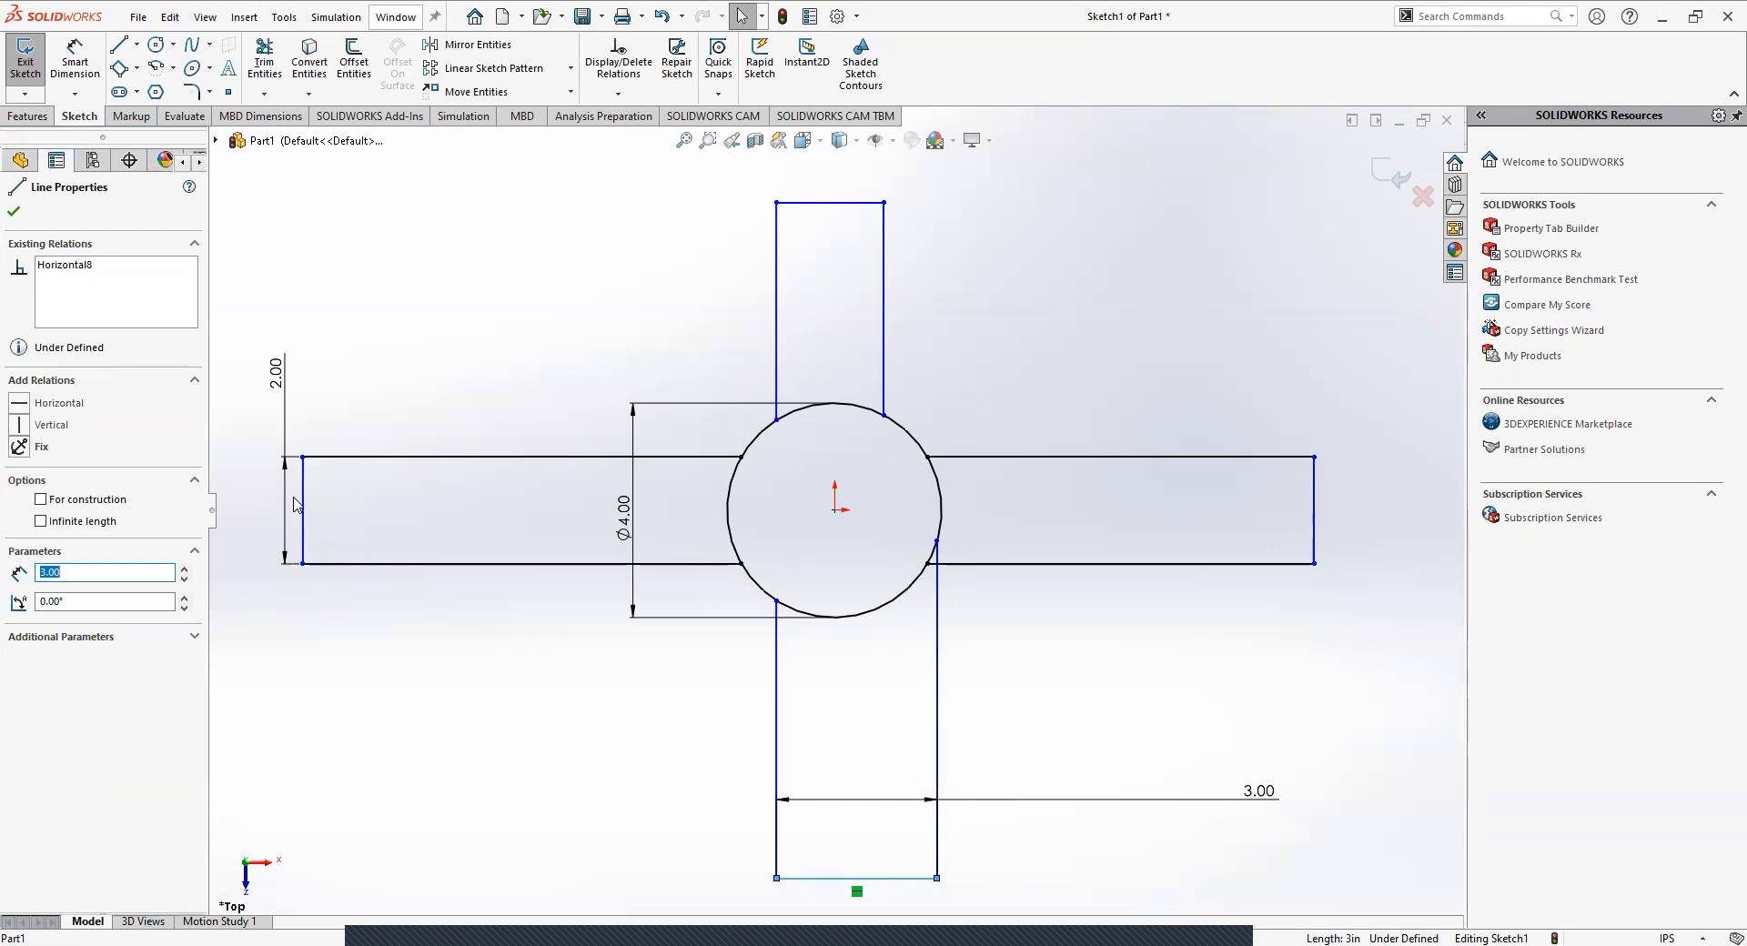
left_click(305, 523, "ctrl")
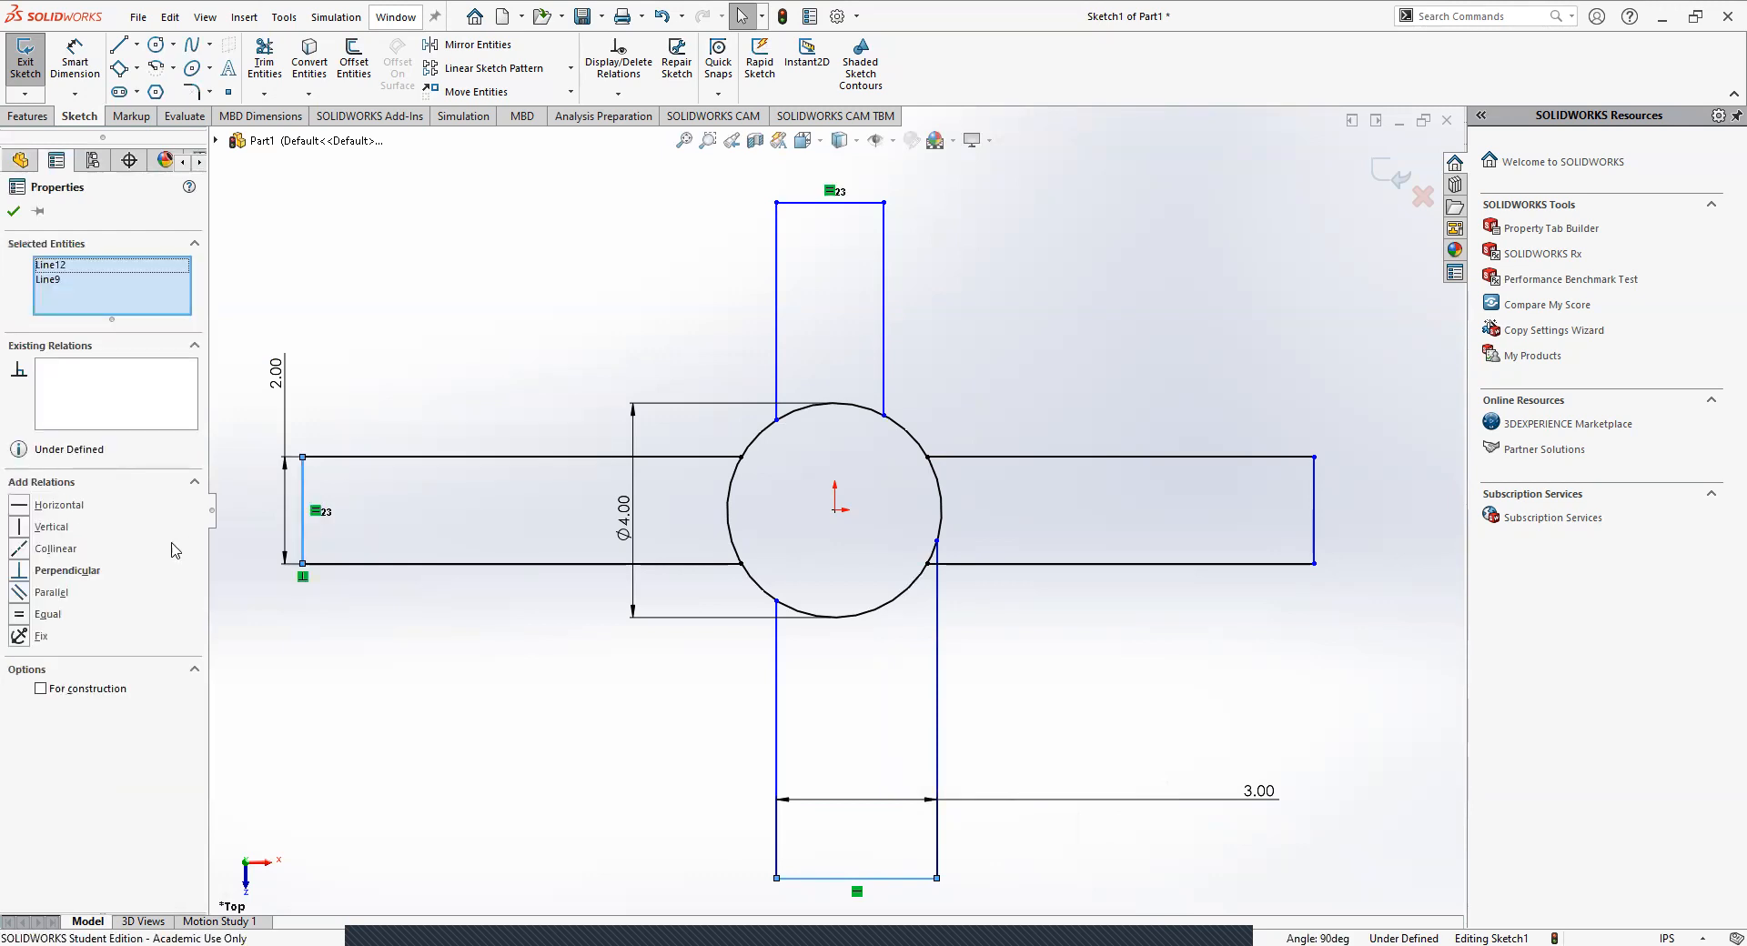
left_click(37, 614)
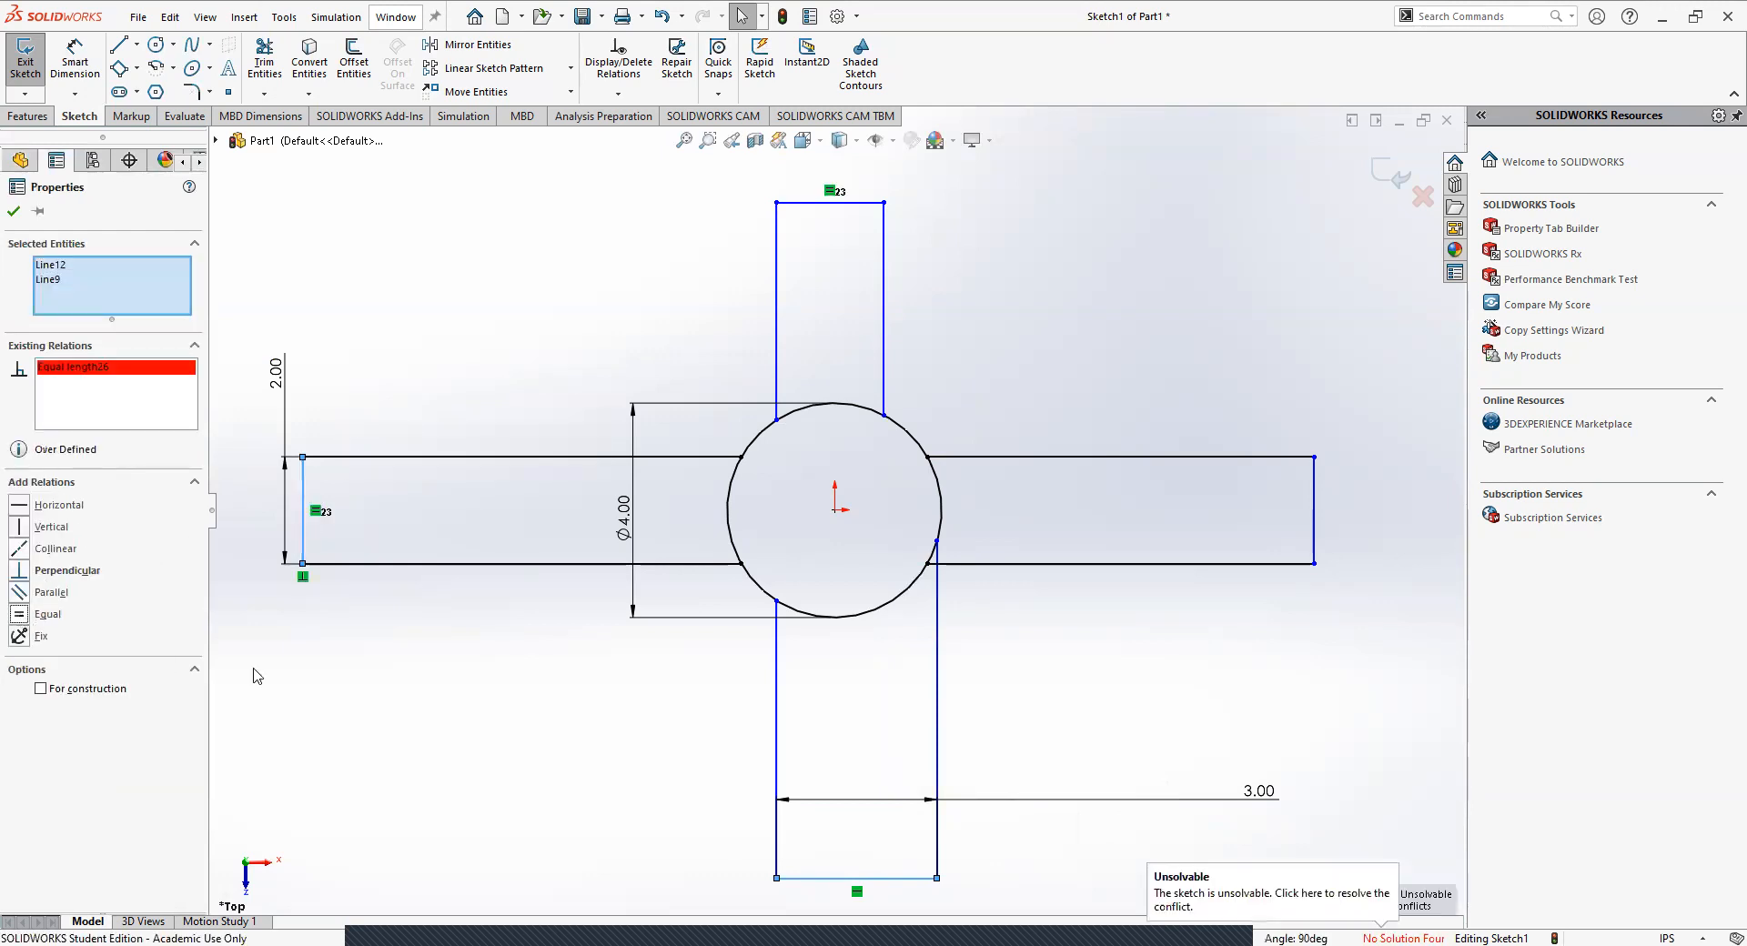
left_click(552, 737)
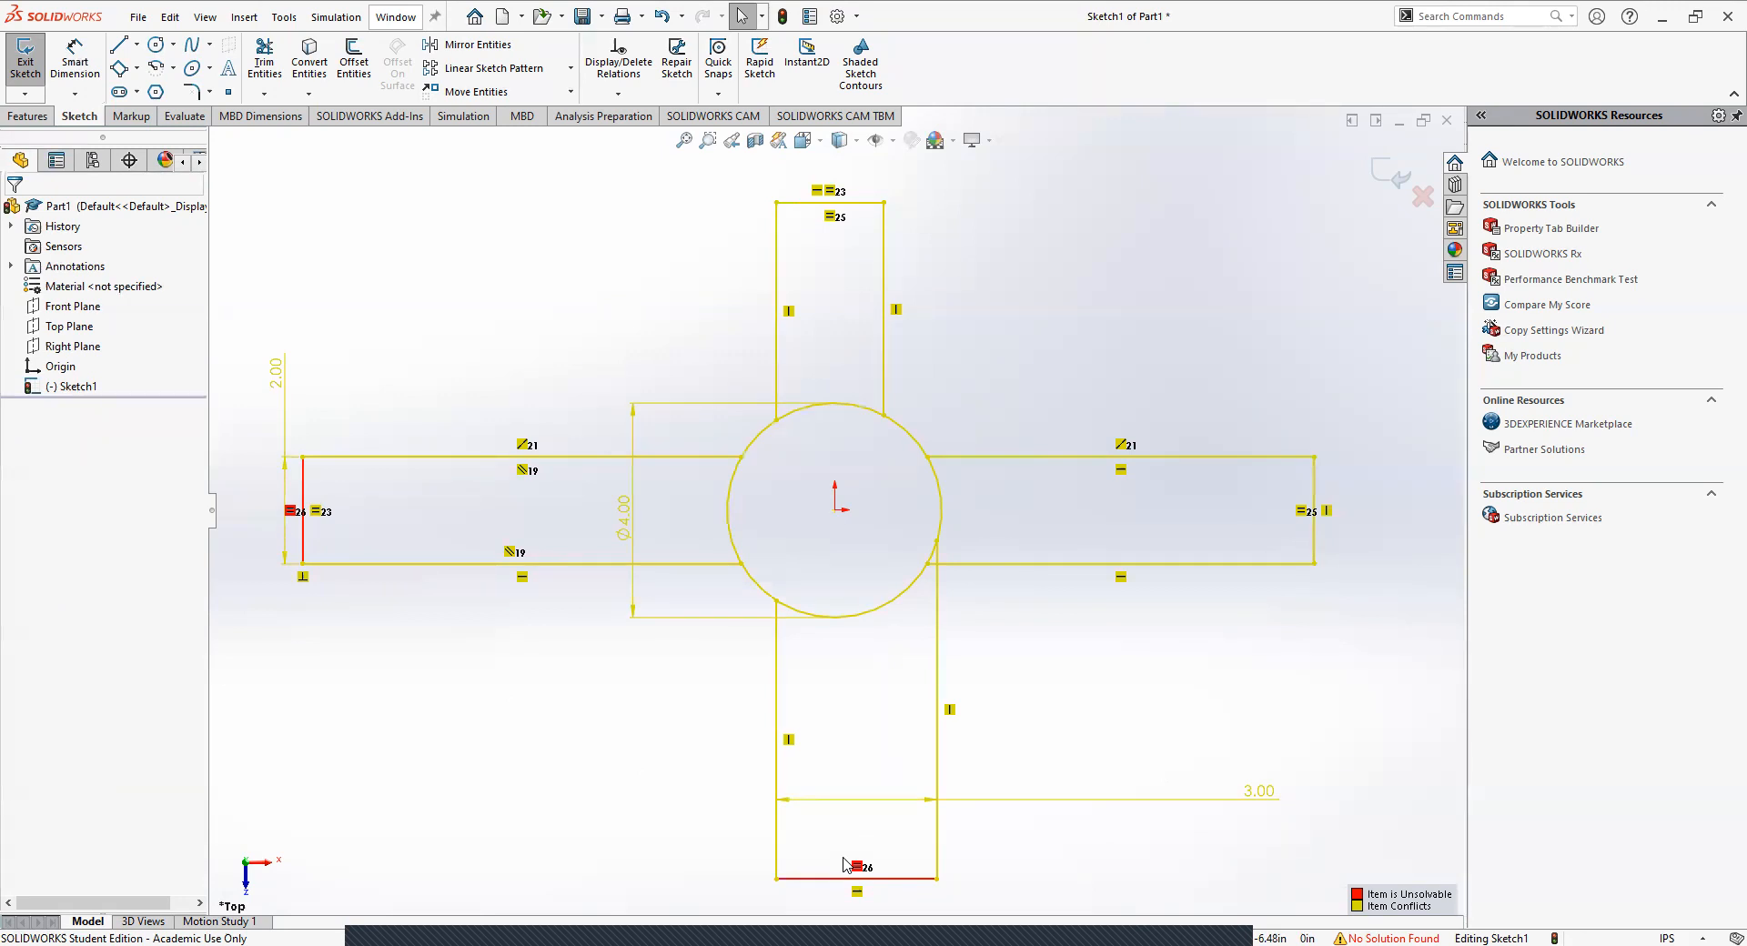
left_click(938, 594)
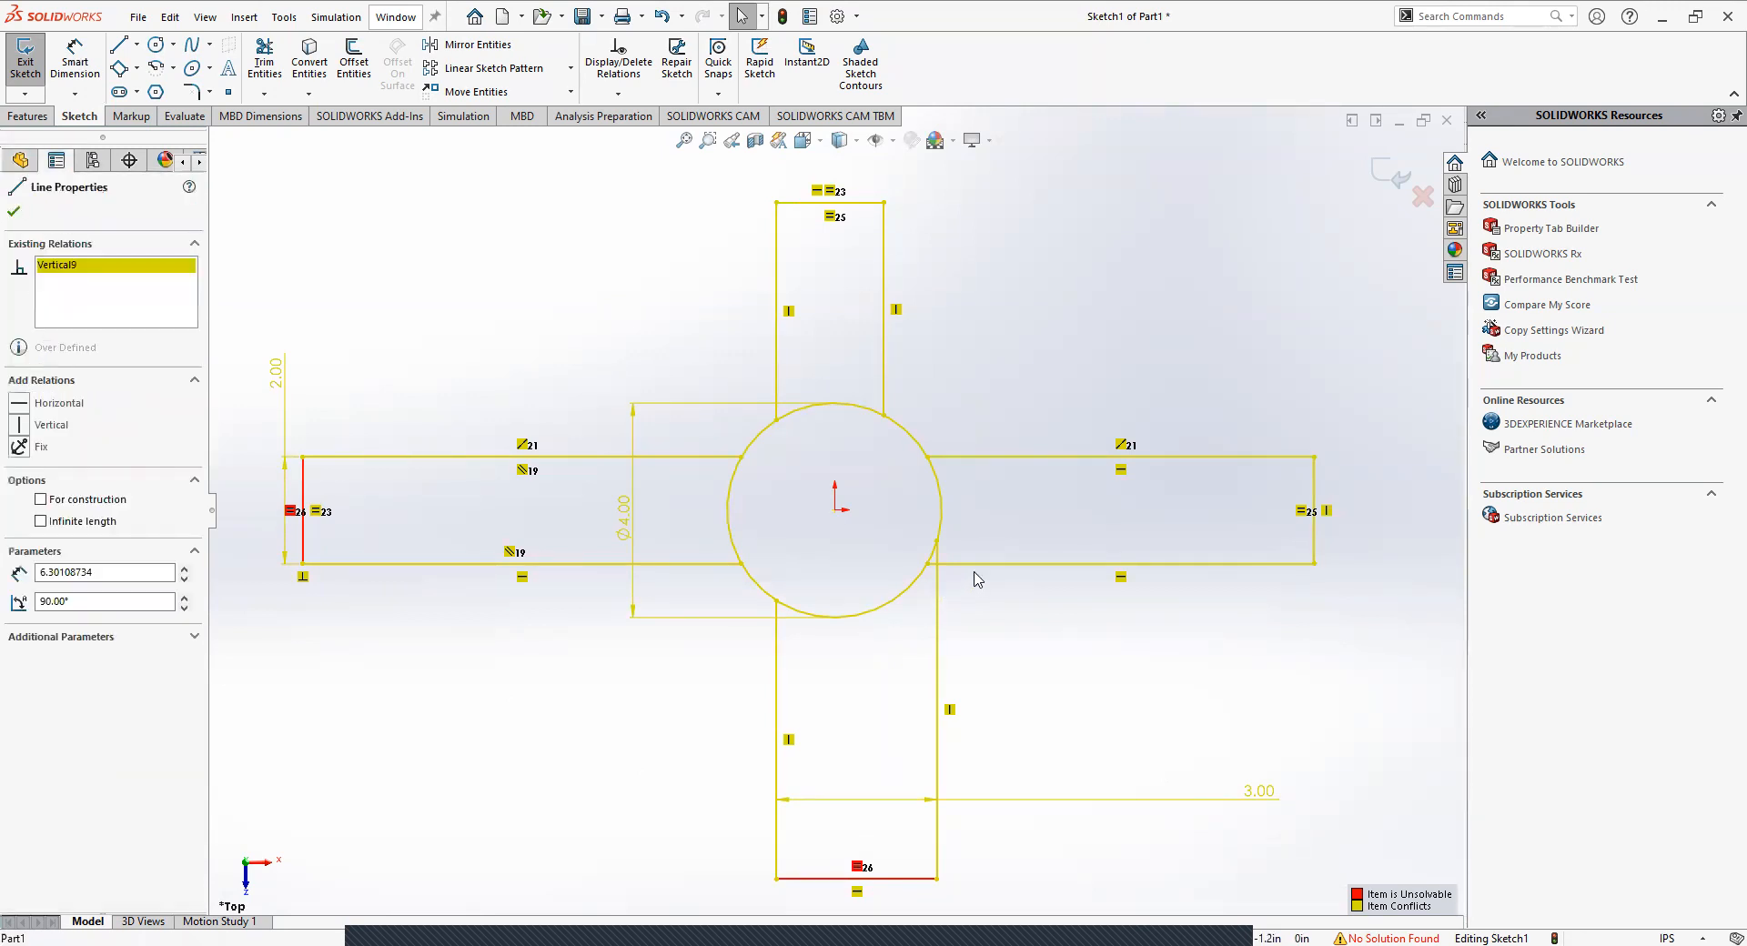
left_click(957, 456)
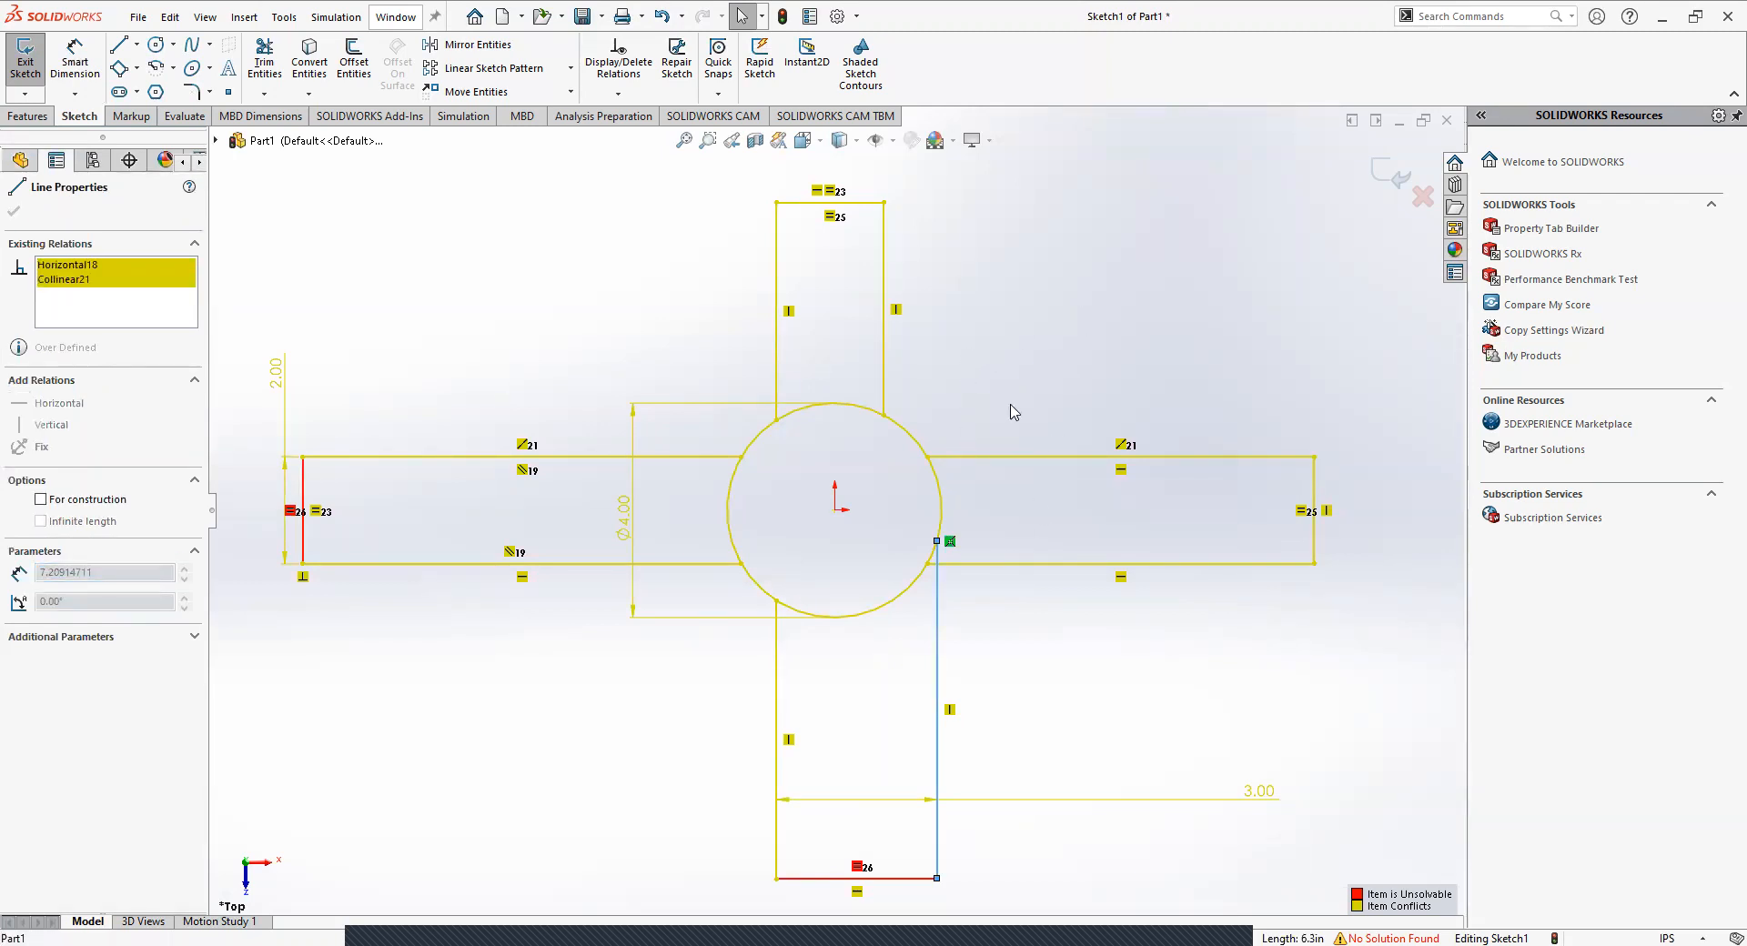
left_click(1049, 667)
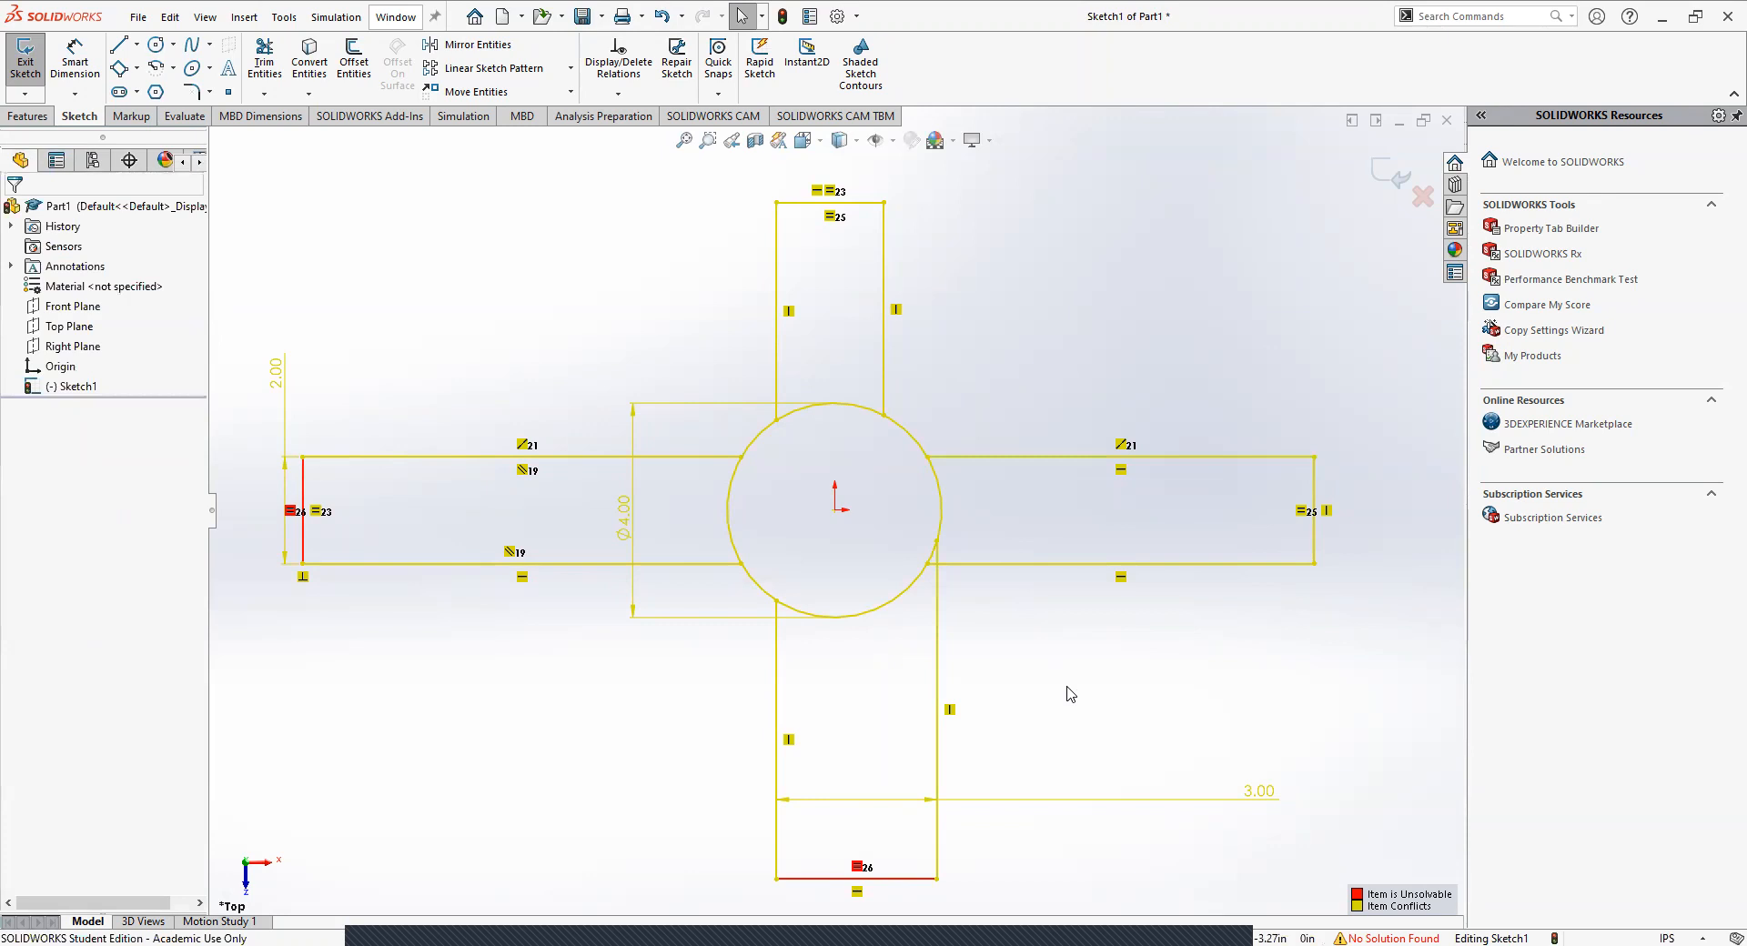
Undo the Equal relation between the two end edges and the lower arm's 3 in width change.
key("ctrl+z")
key("ctrl+z")
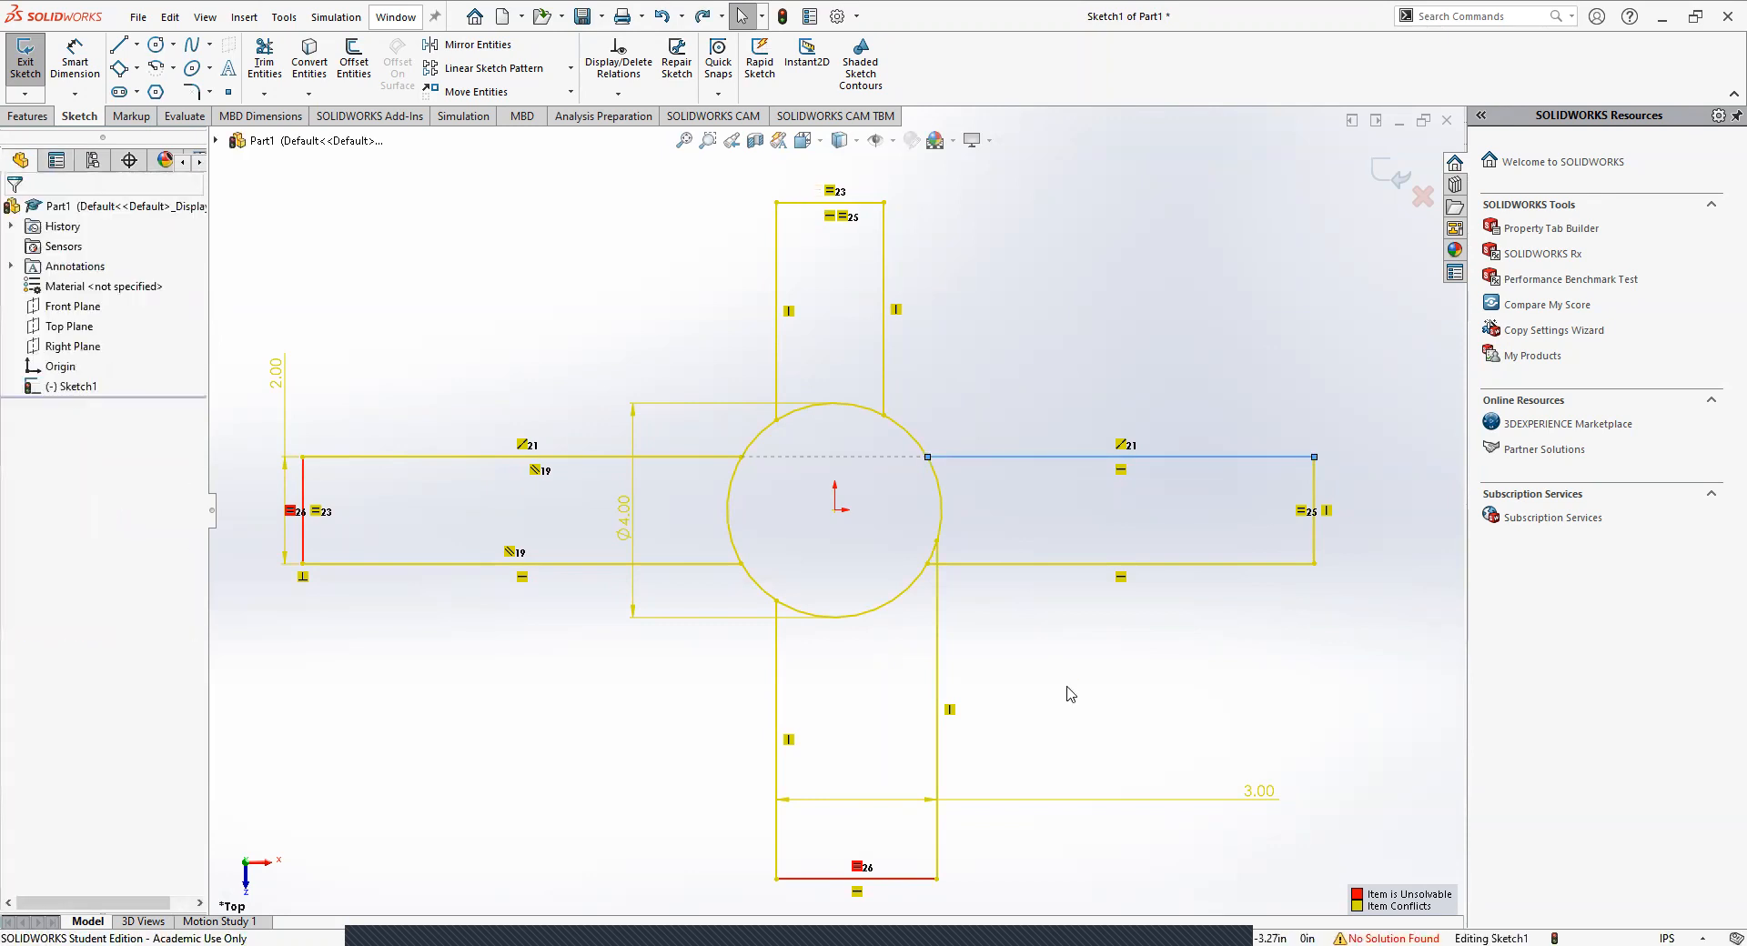
key("ctrl+z")
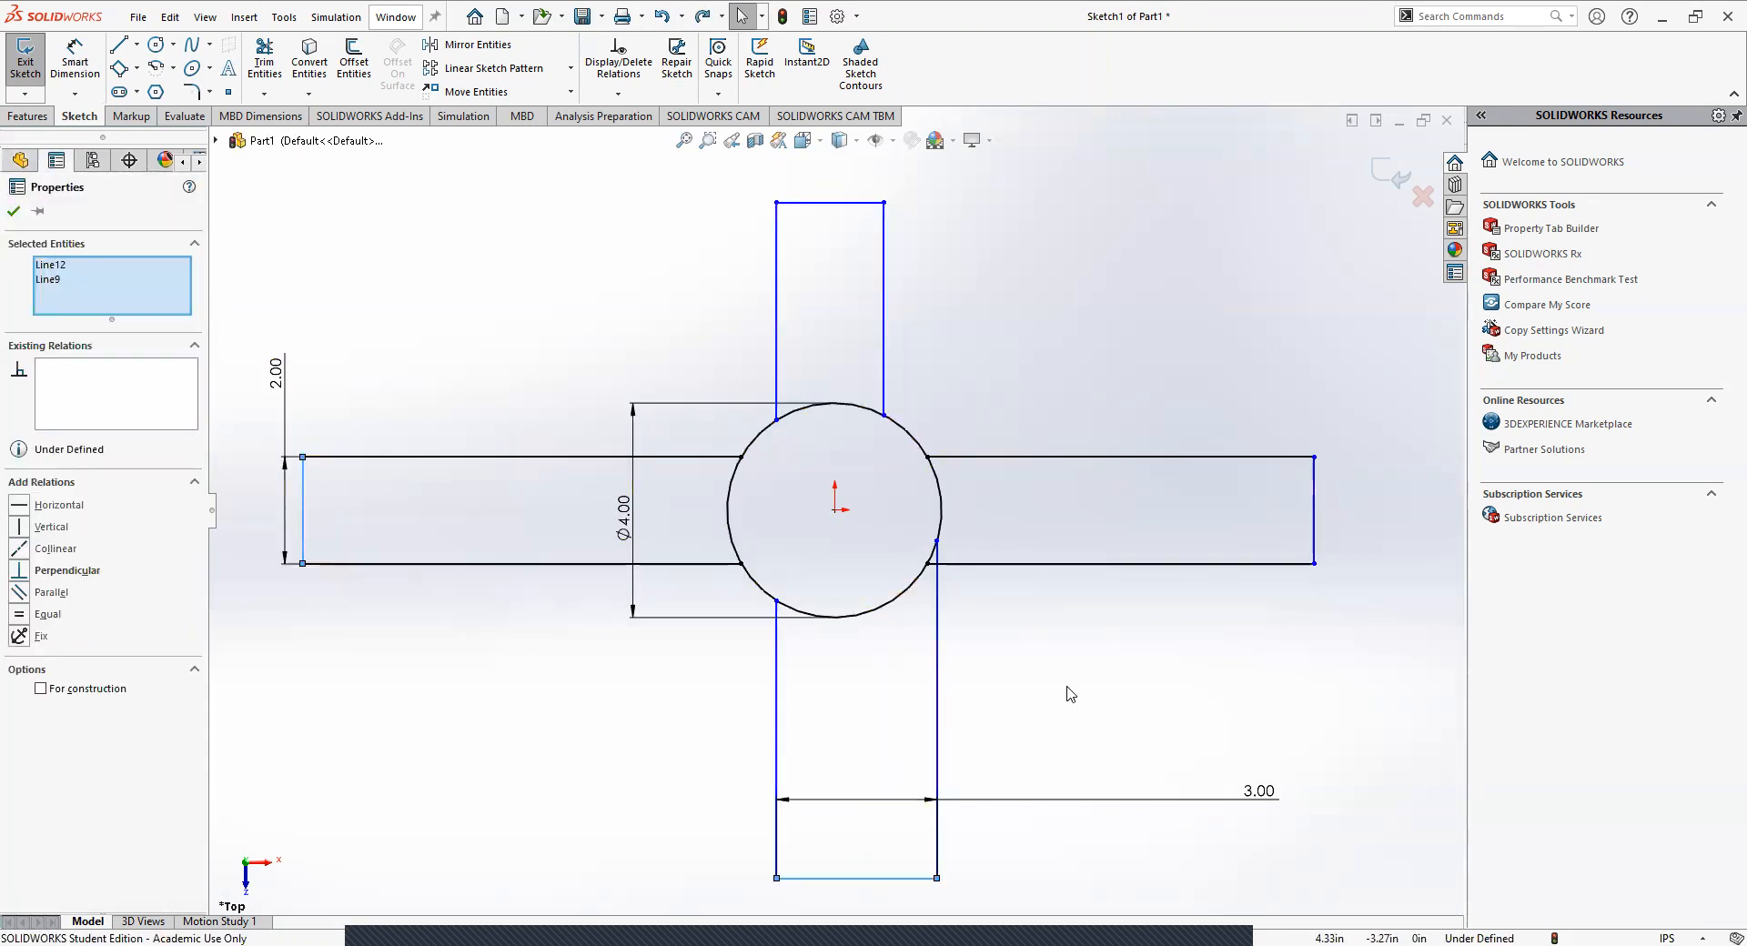
key("ctrl+z")
key("ctrl+z")
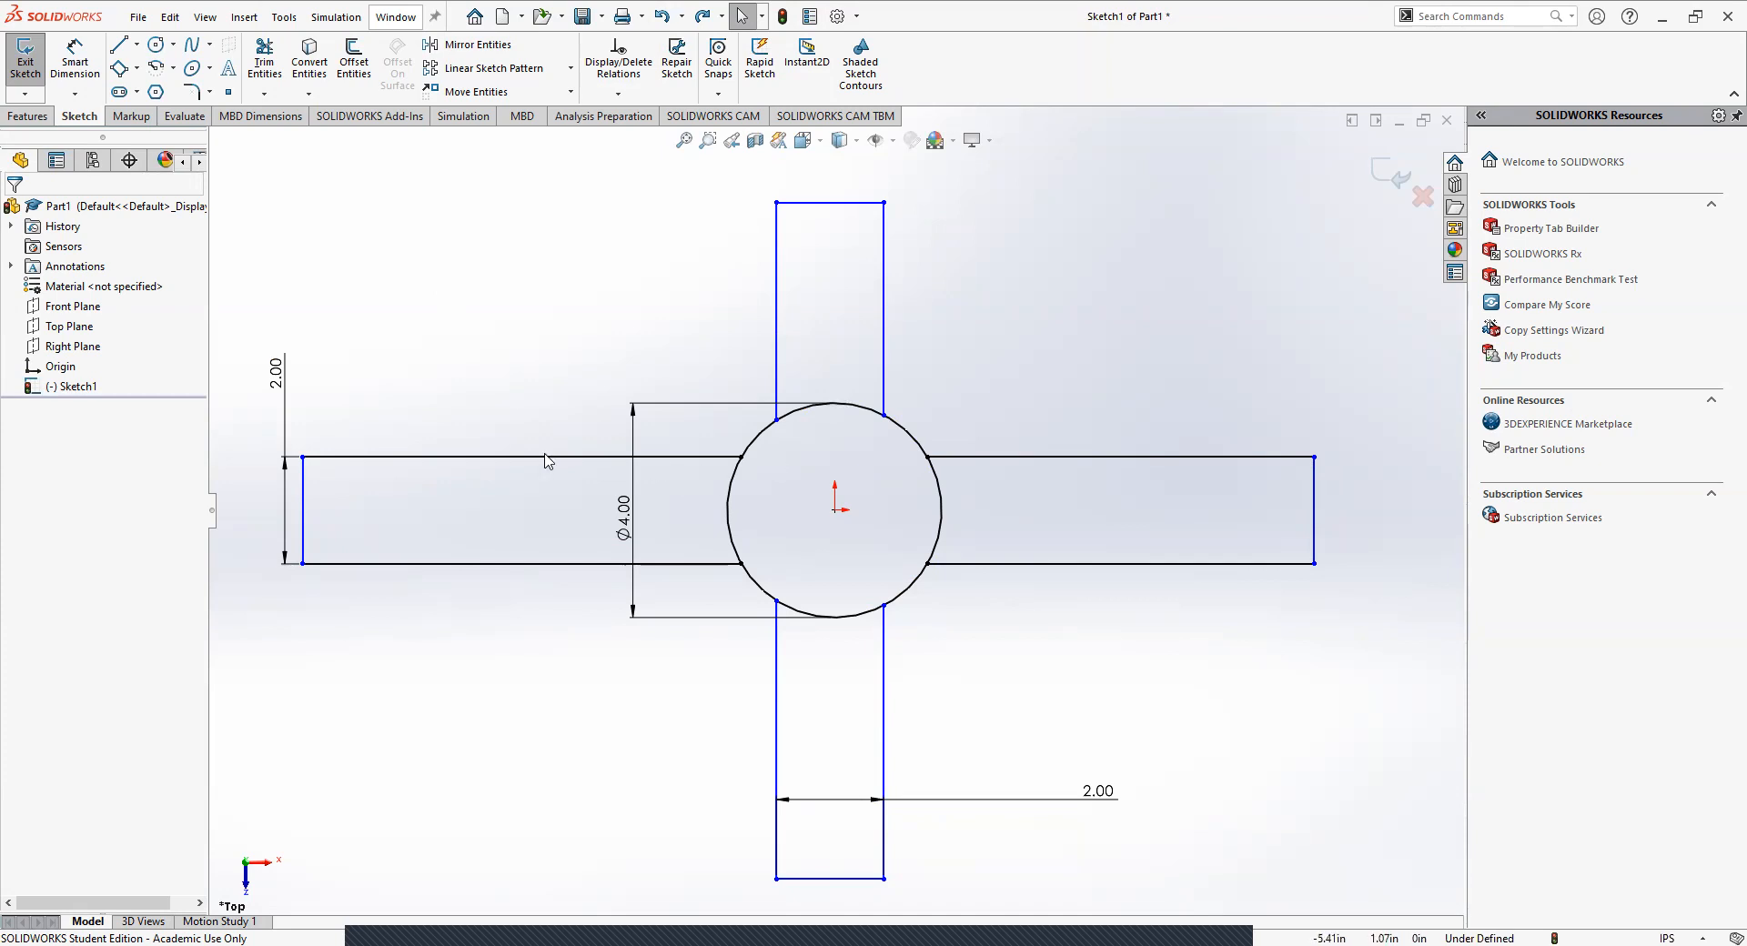
Examine the relations on the left arm's upper edge and end edge, including which edge shares the Equal relation.
left_click(358, 458)
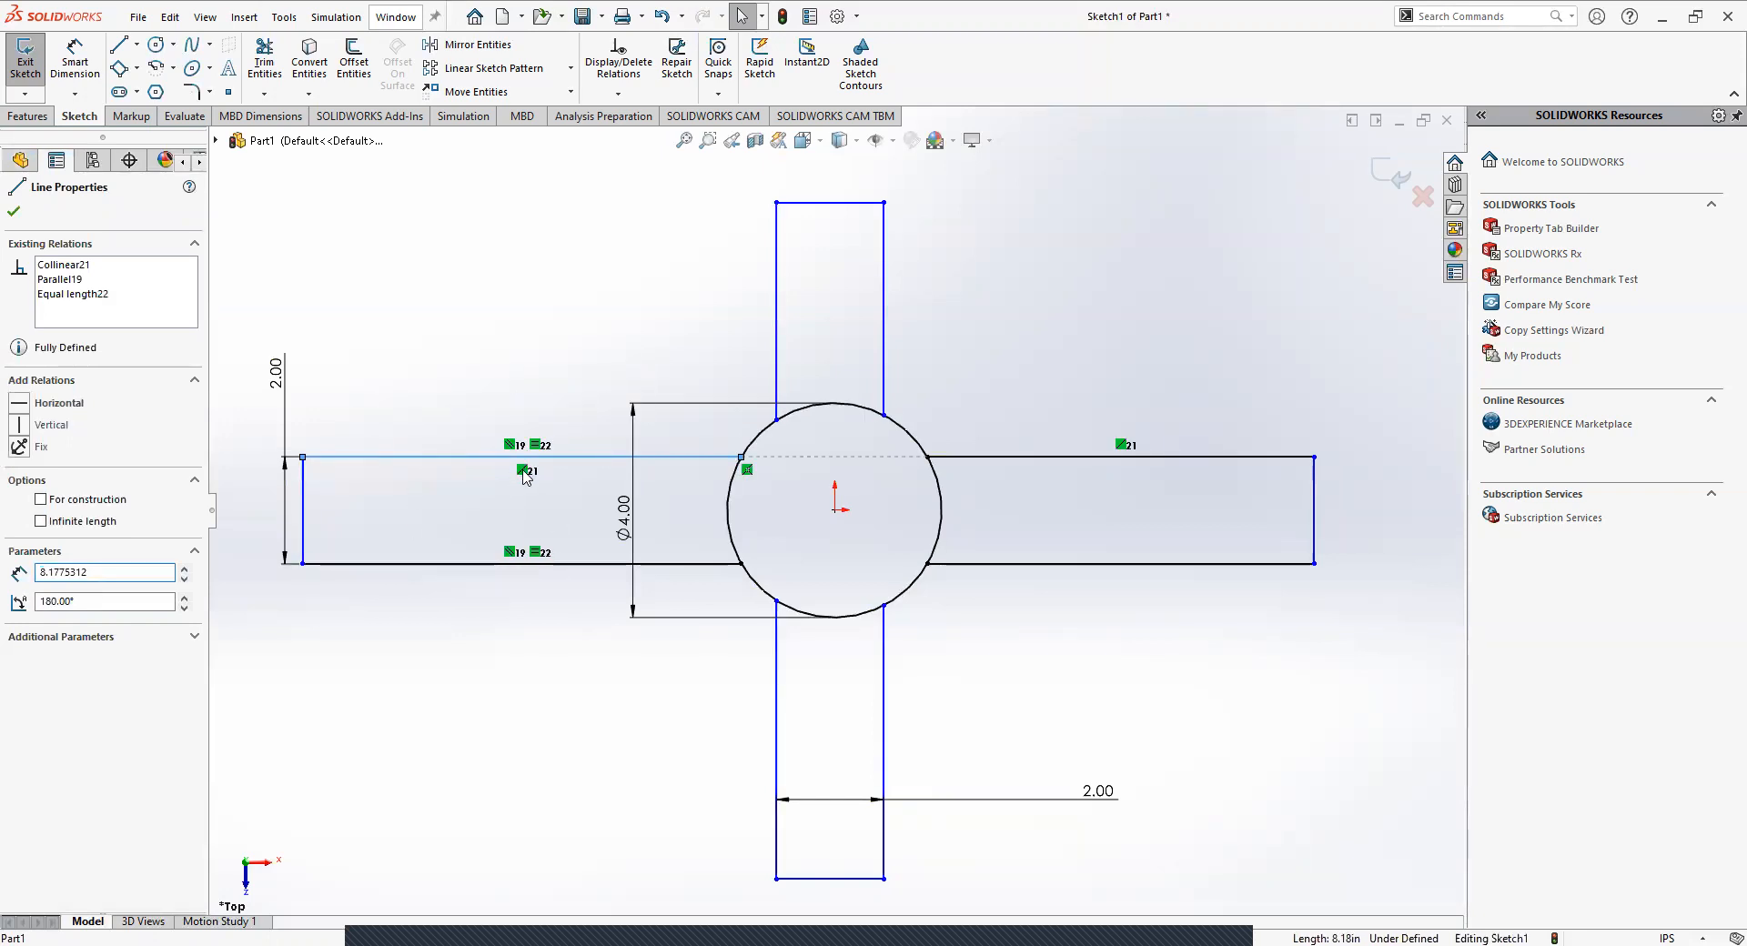
left_click(414, 382)
left_click(304, 505)
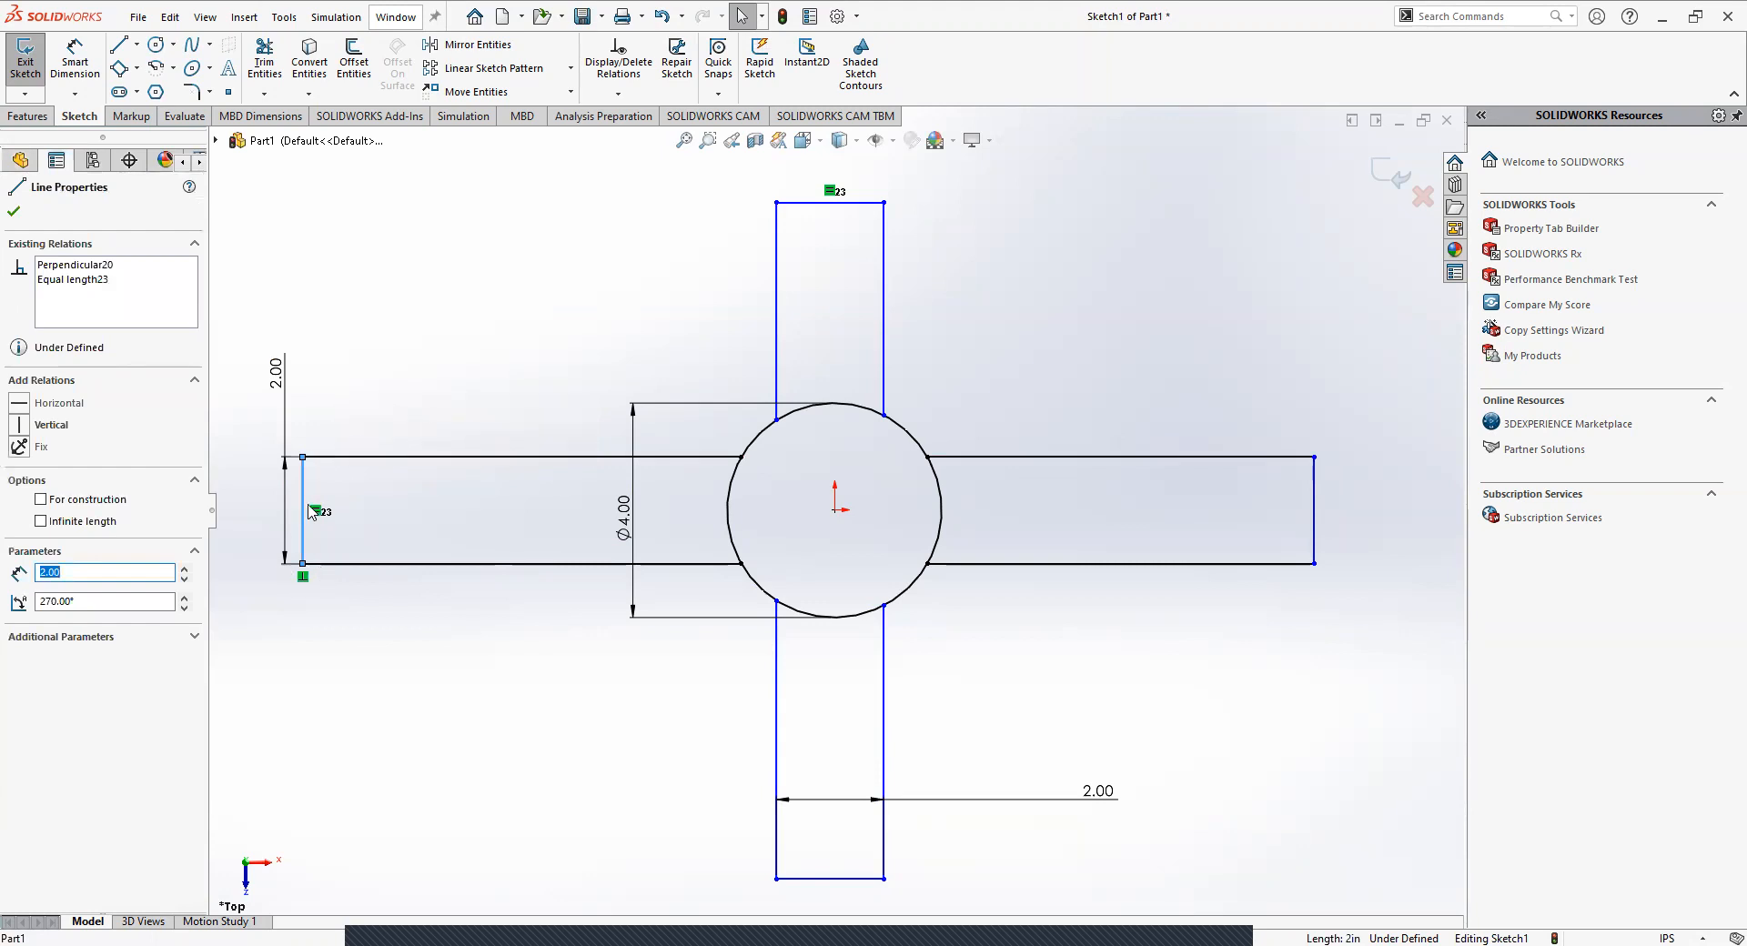
left_click(831, 192)
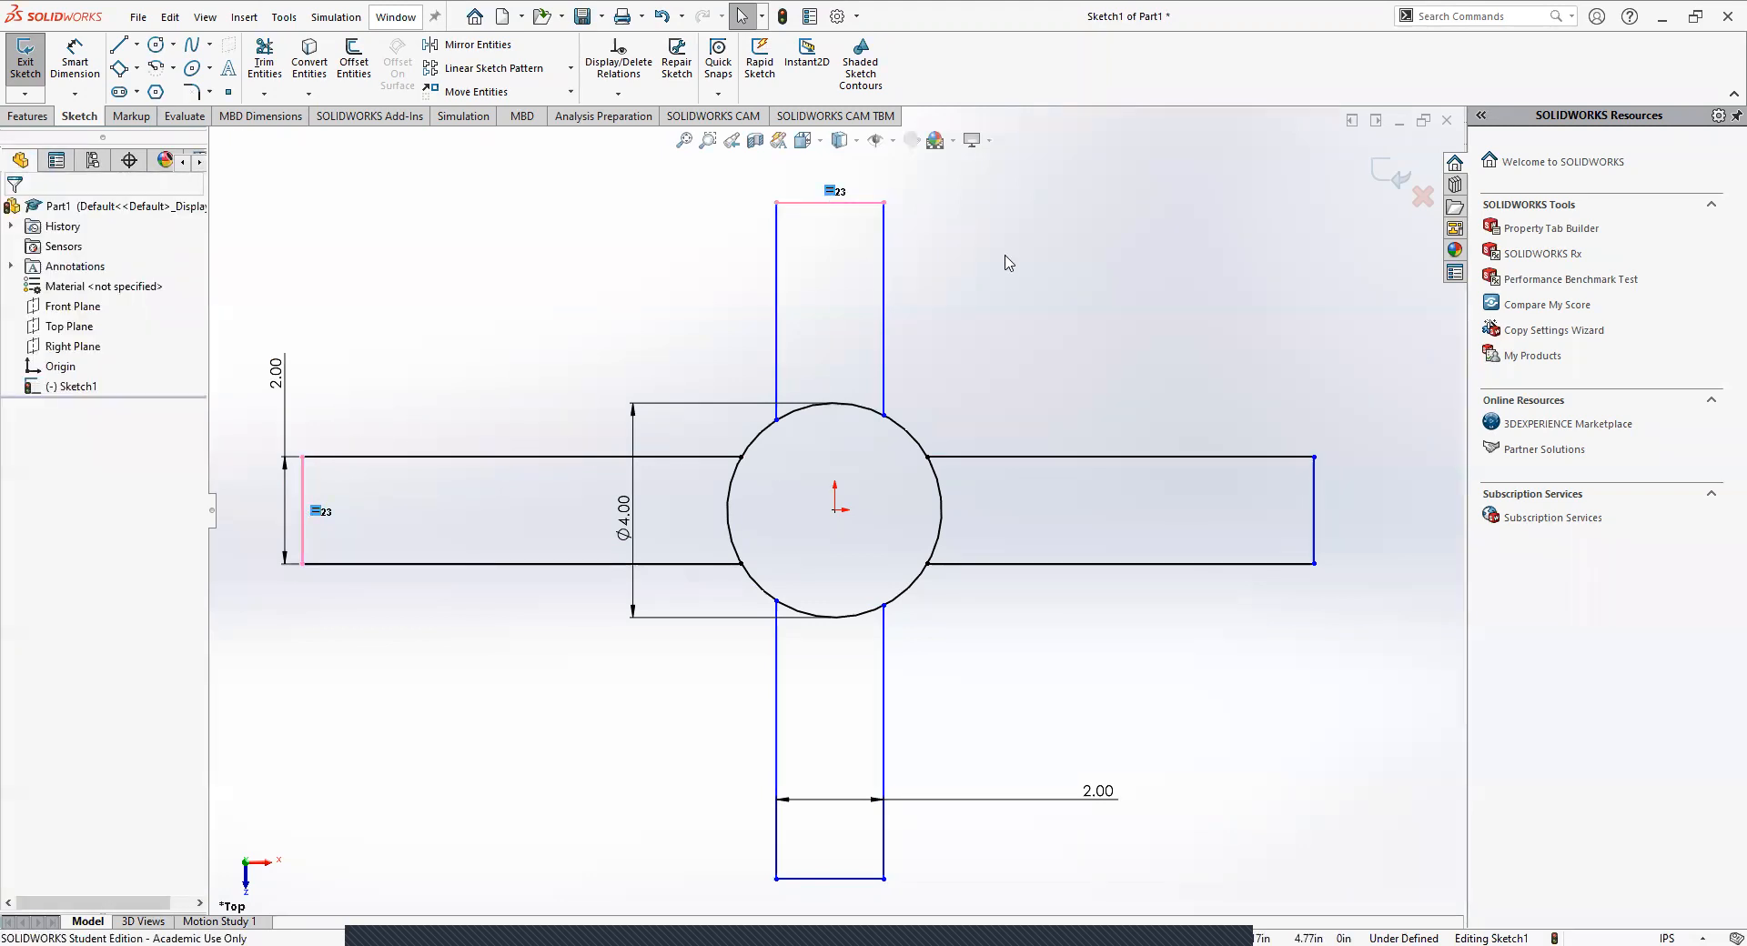
left_click(1009, 272)
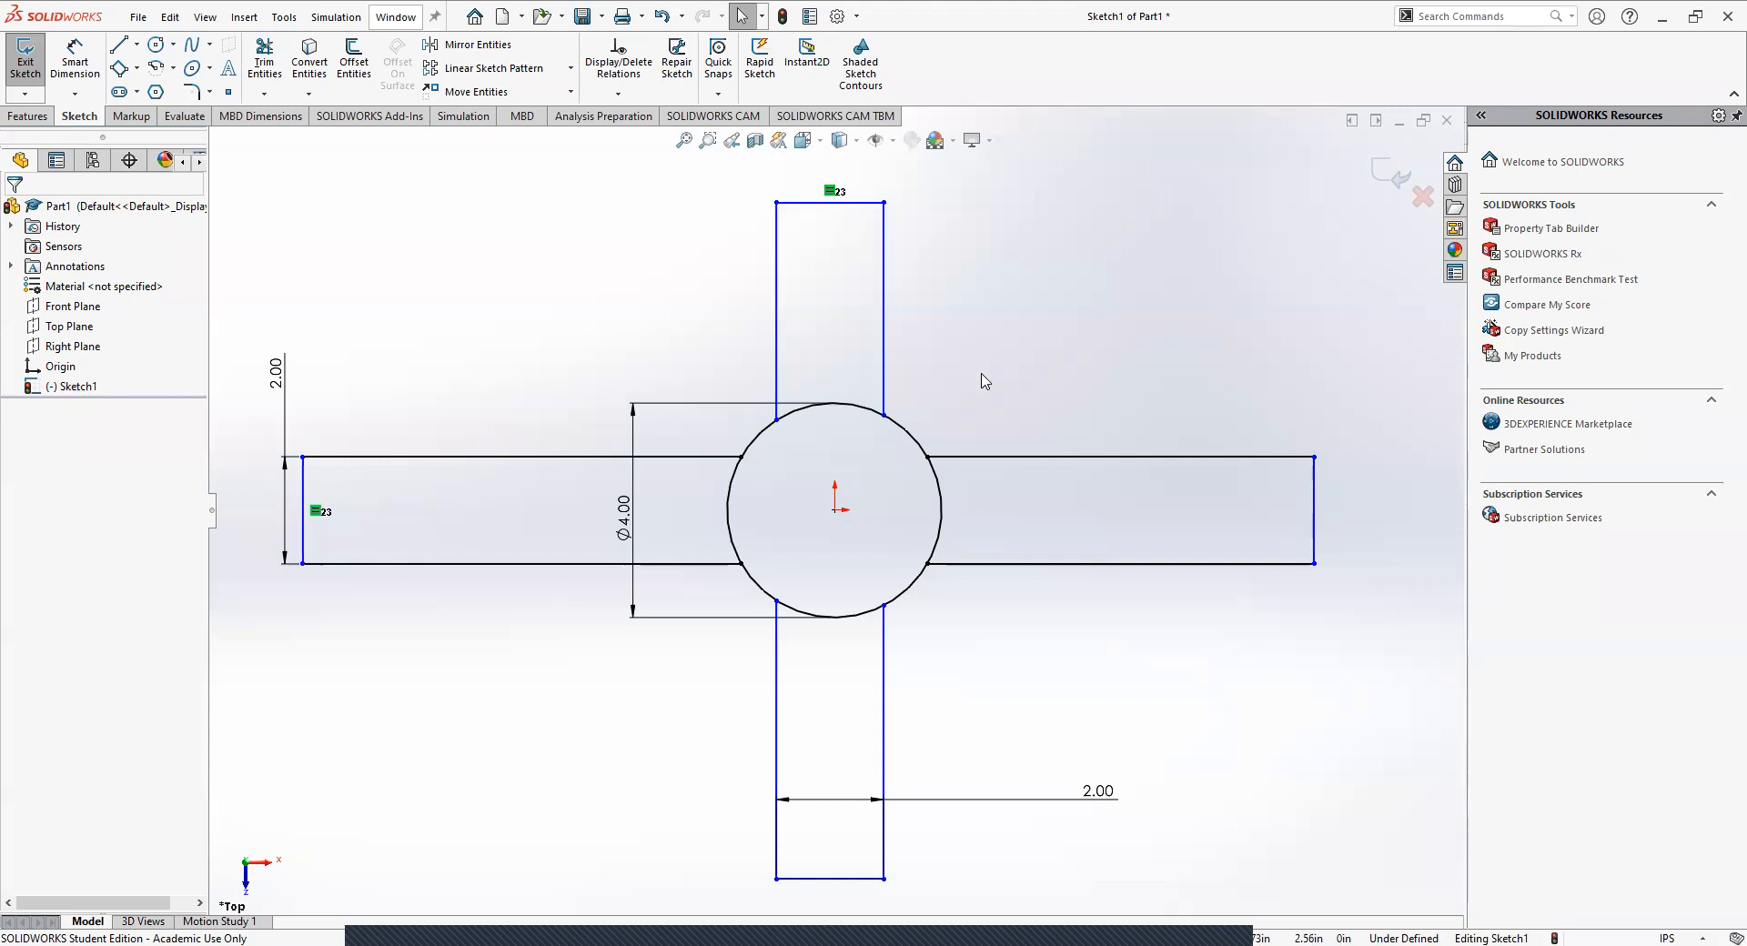
Shift the lower arm's right edge slightly outward so the upper and lower arms are centered on the hub.
mouse_move(883, 653)
left_mouse_down()
mouse_move(907, 653)
mouse_move(873, 663)
mouse_move(890, 653)
left_mouse_up()
left_click_drag(972, 571, 957, 619)
left_click(954, 614)
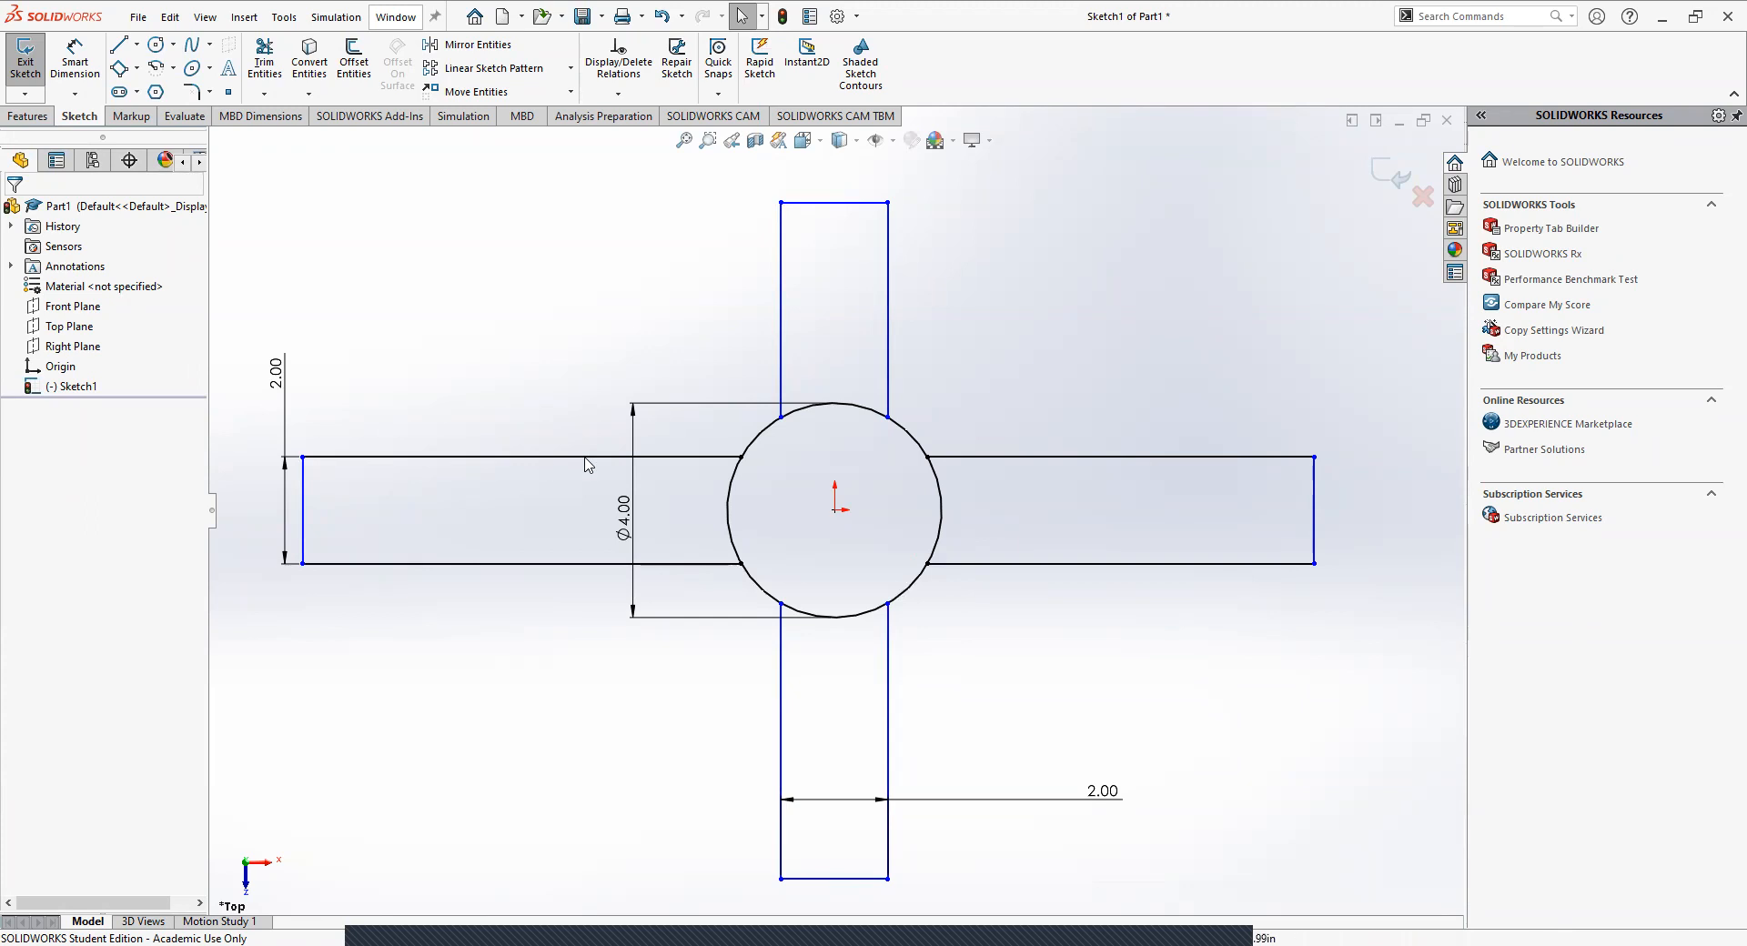
Examine the existing relations on the left arm's edges and on the upper arm's end edge and left edge.
left_click(304, 487)
left_click(378, 565)
left_click(361, 601)
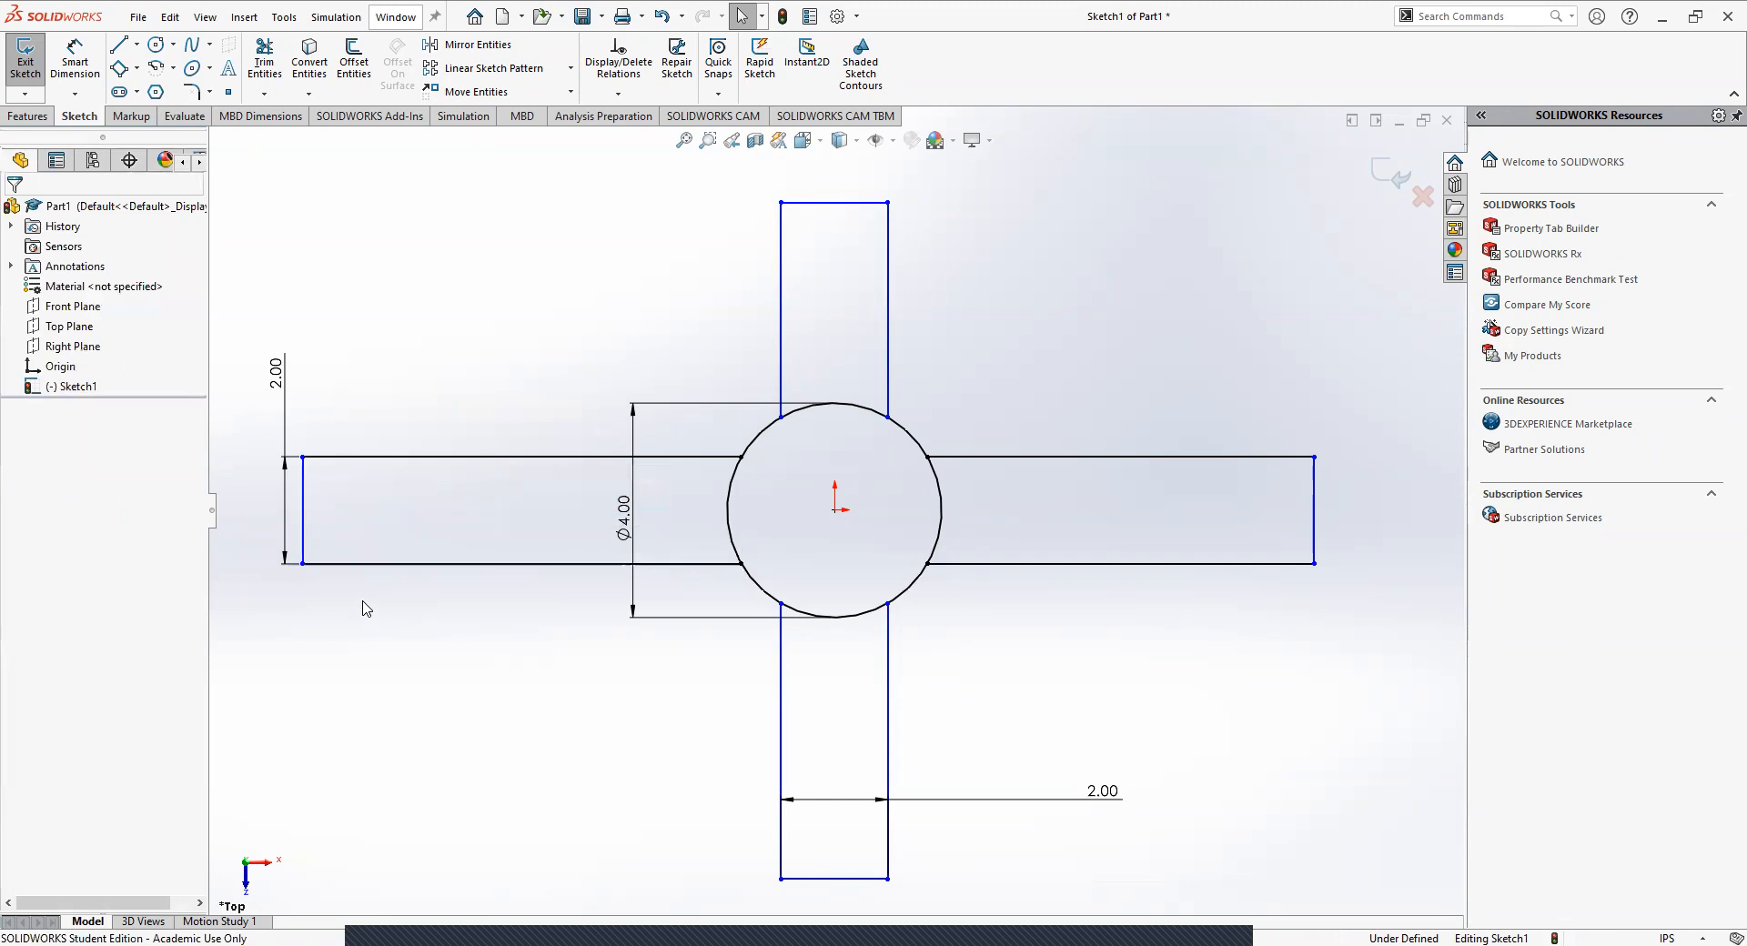
left_click(304, 510)
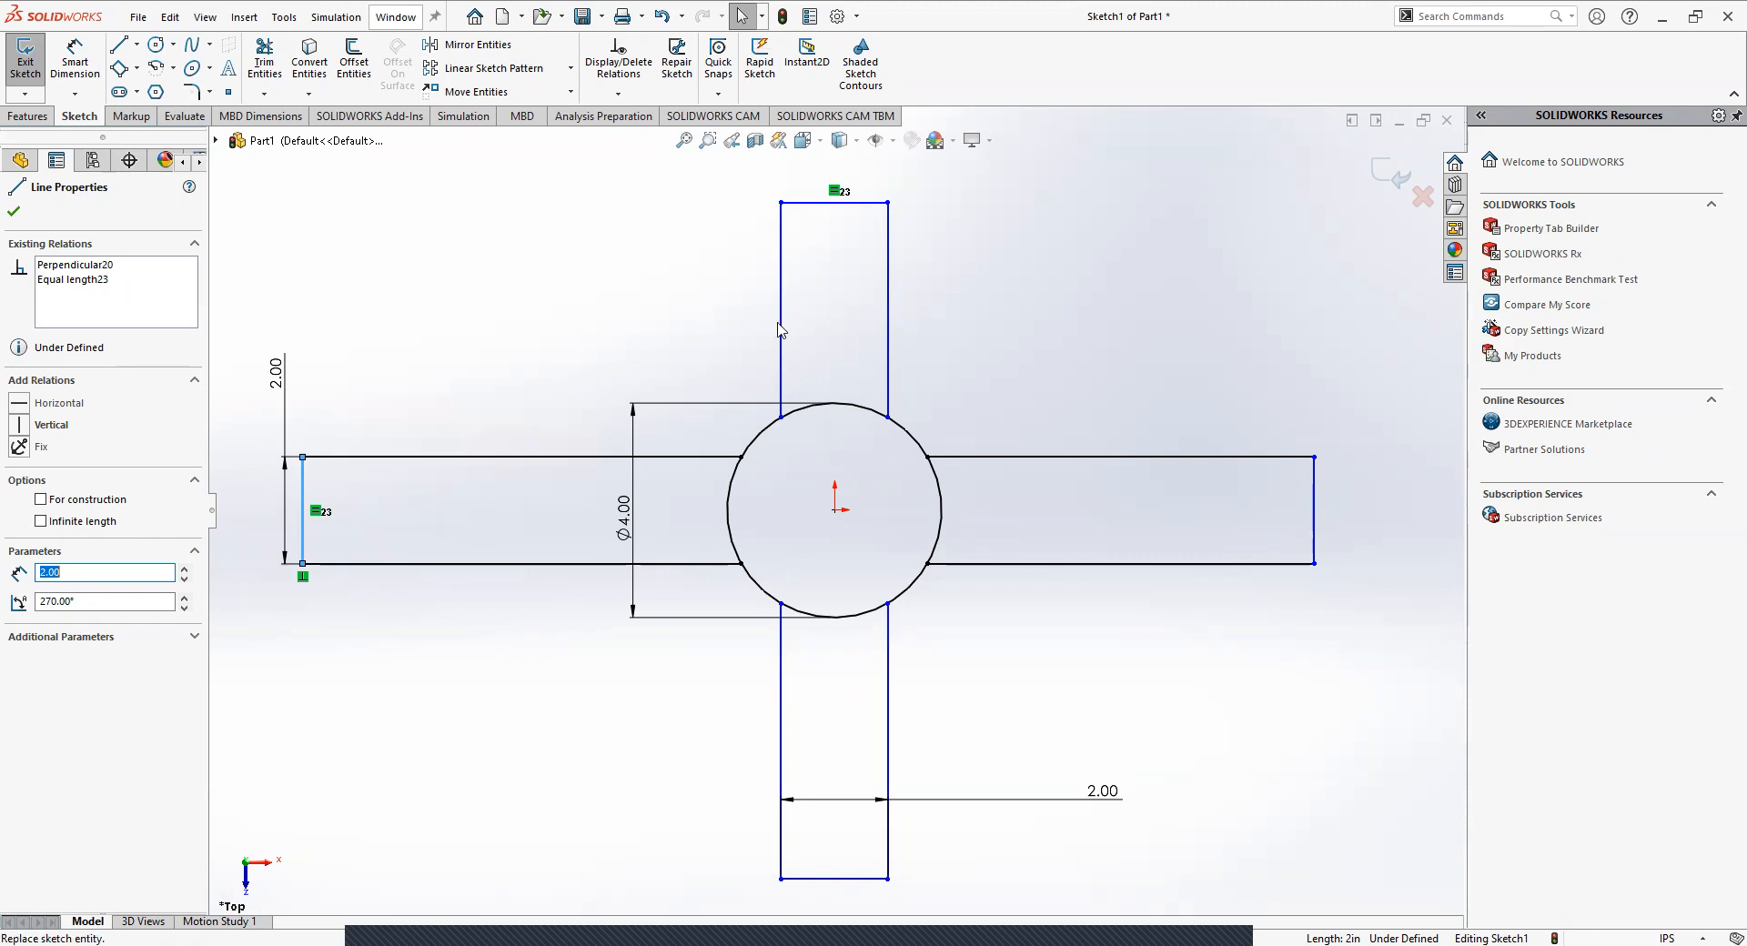
left_click(821, 202)
left_click(782, 310)
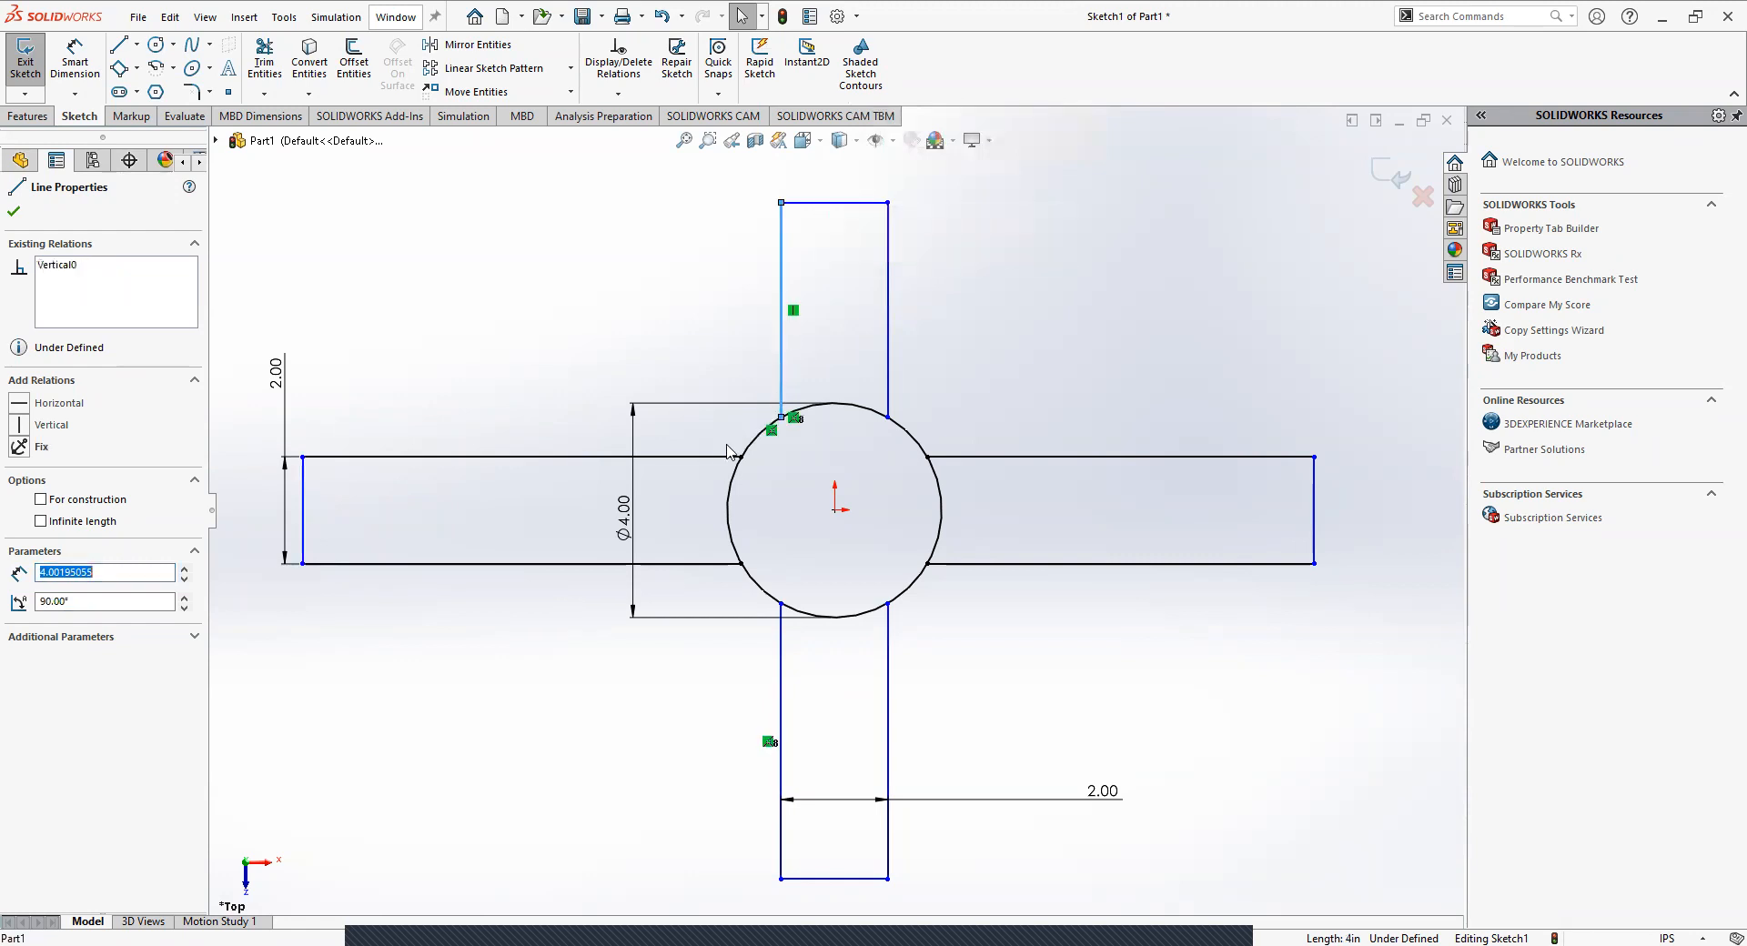
left_click(715, 456)
left_click(626, 735)
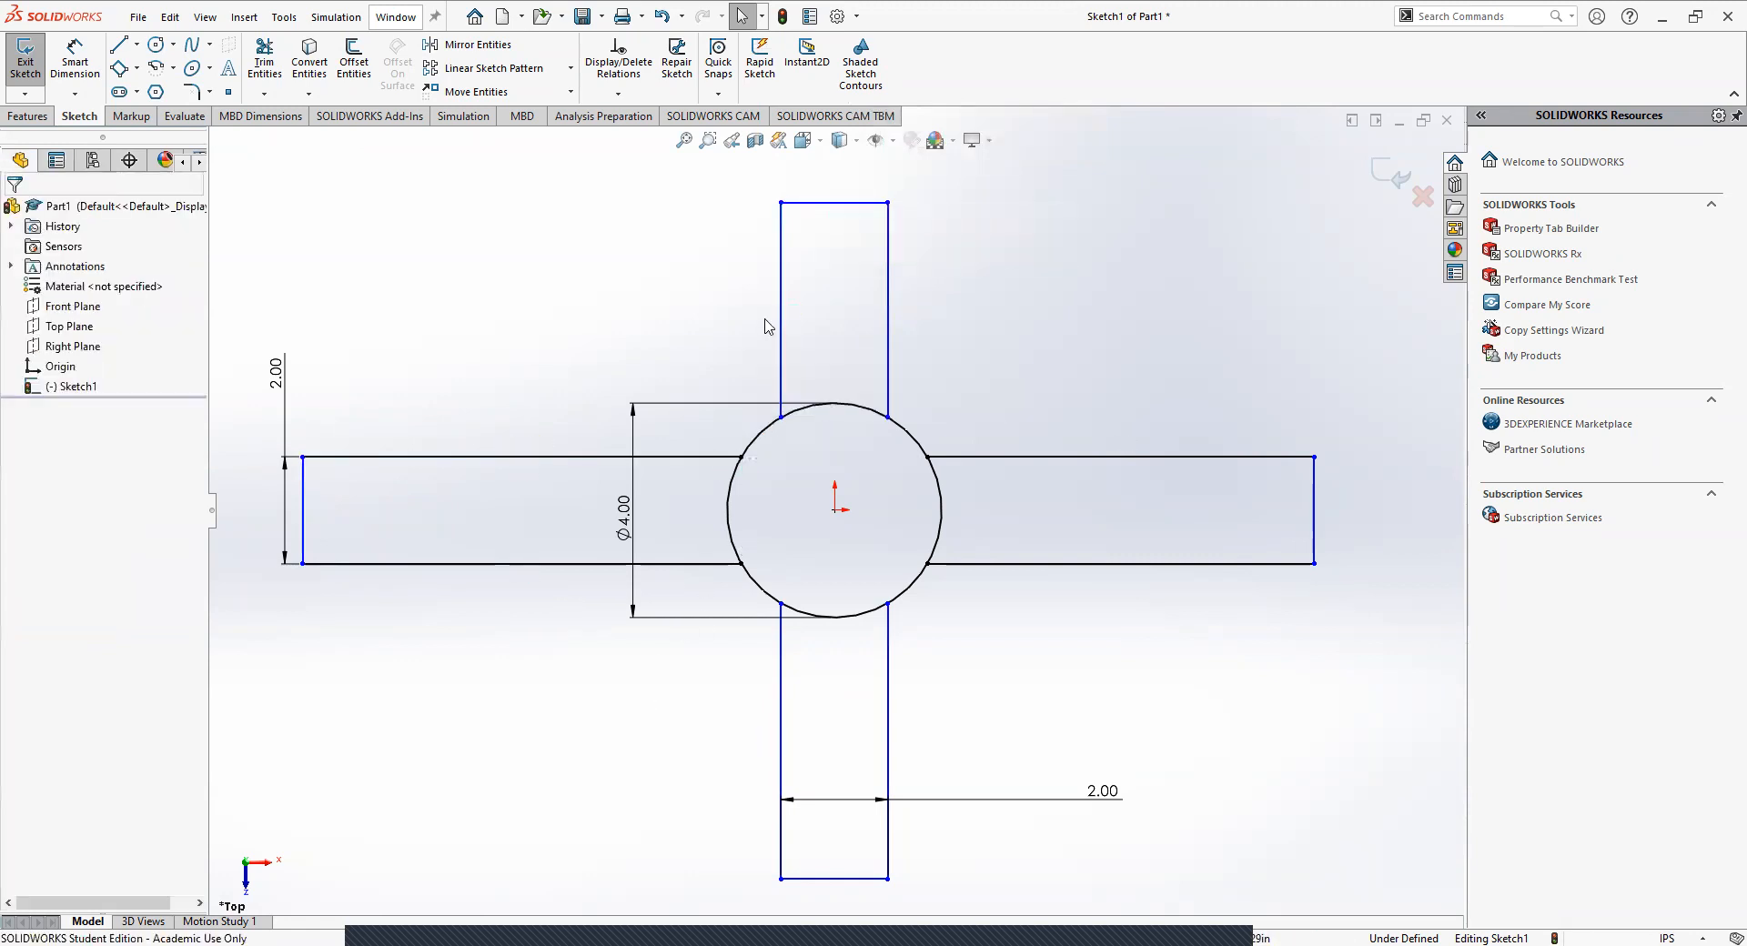
left_click(781, 321)
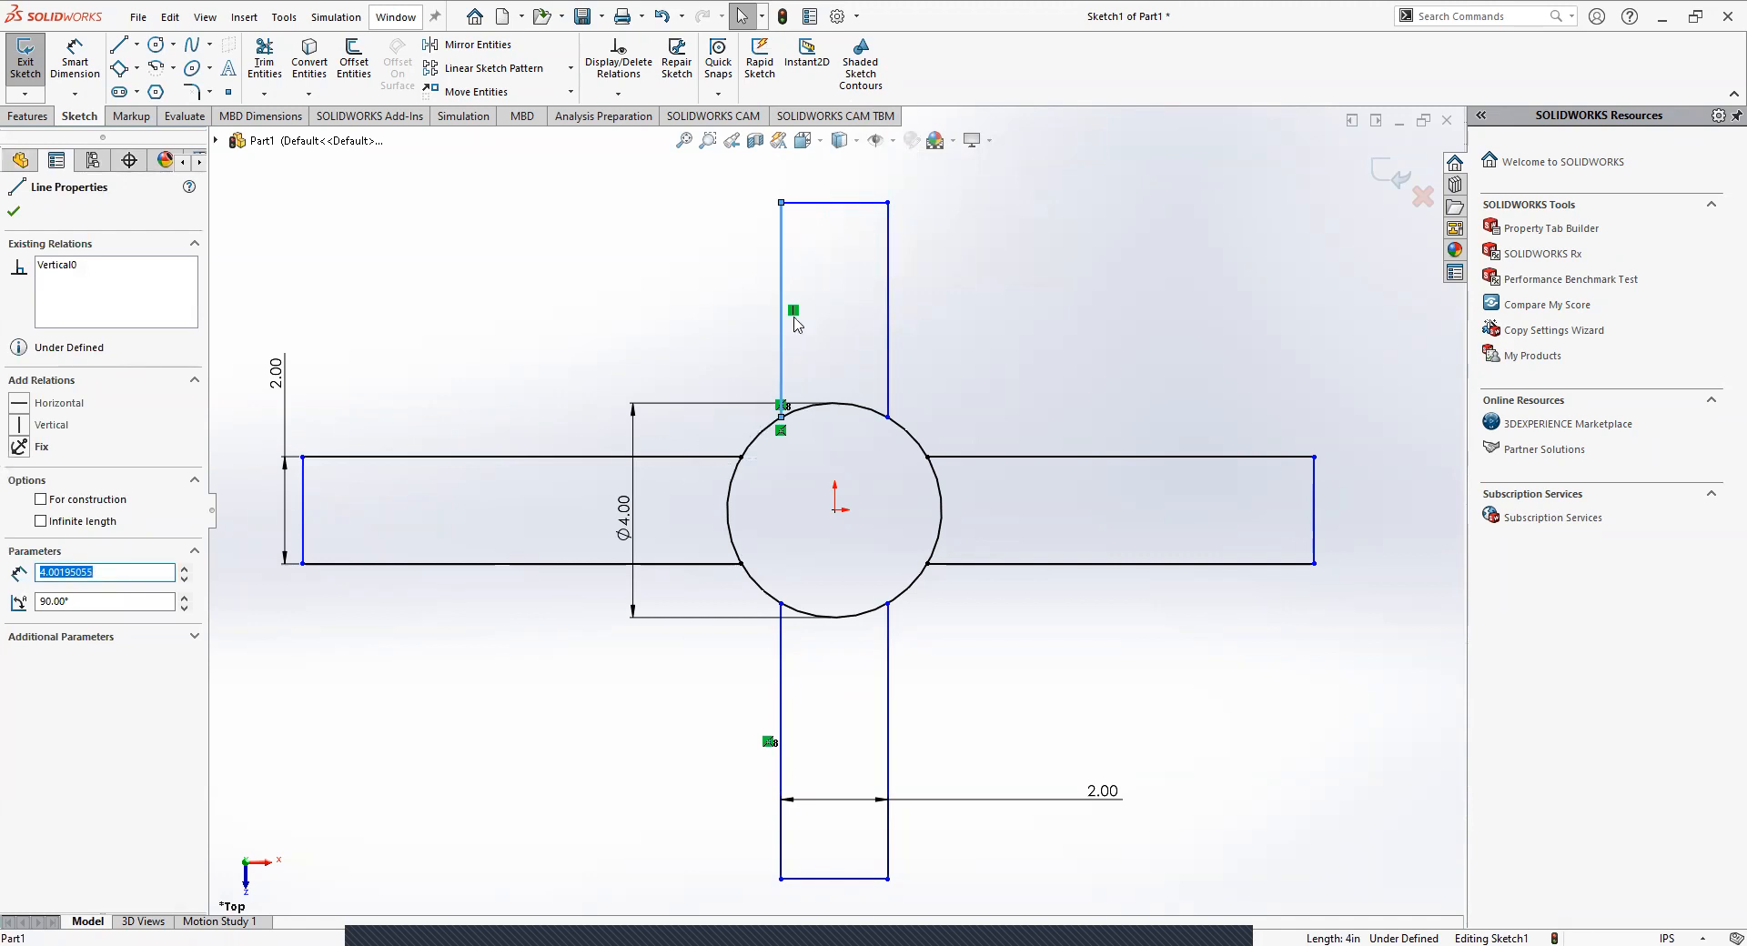
left_click(713, 324)
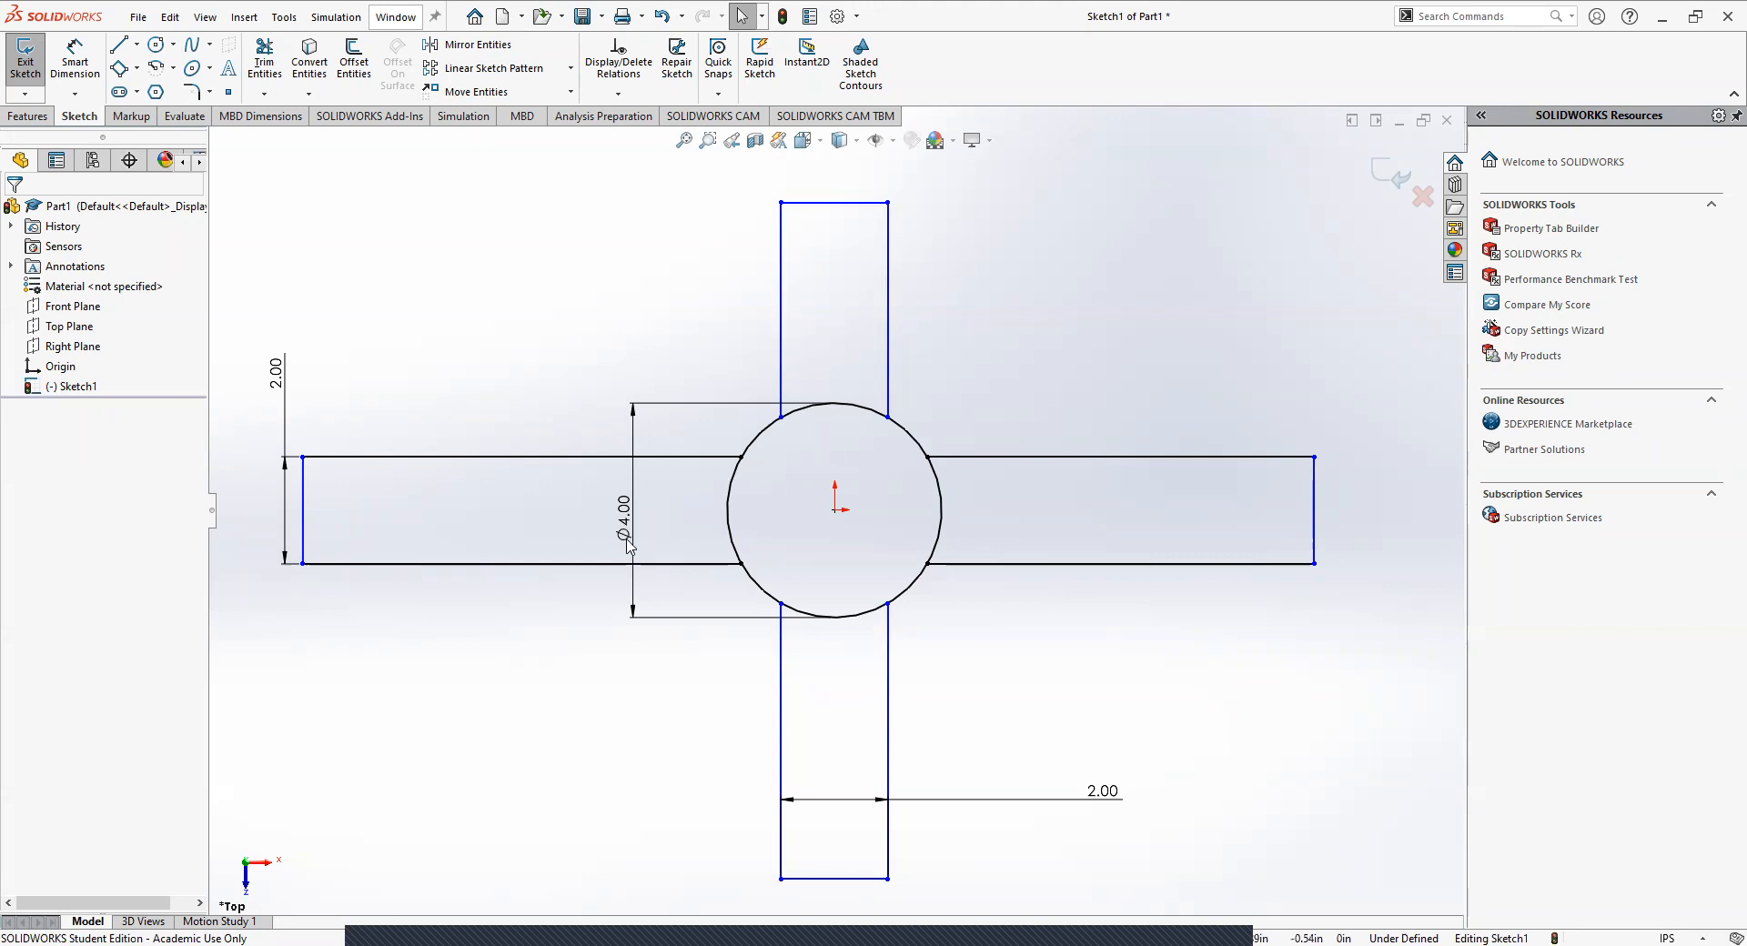
Move the hub's diameter dimension above the left arm and shorten the left and right arms by moving their end edges toward the hub.
left_click_drag(624, 534, 624, 354)
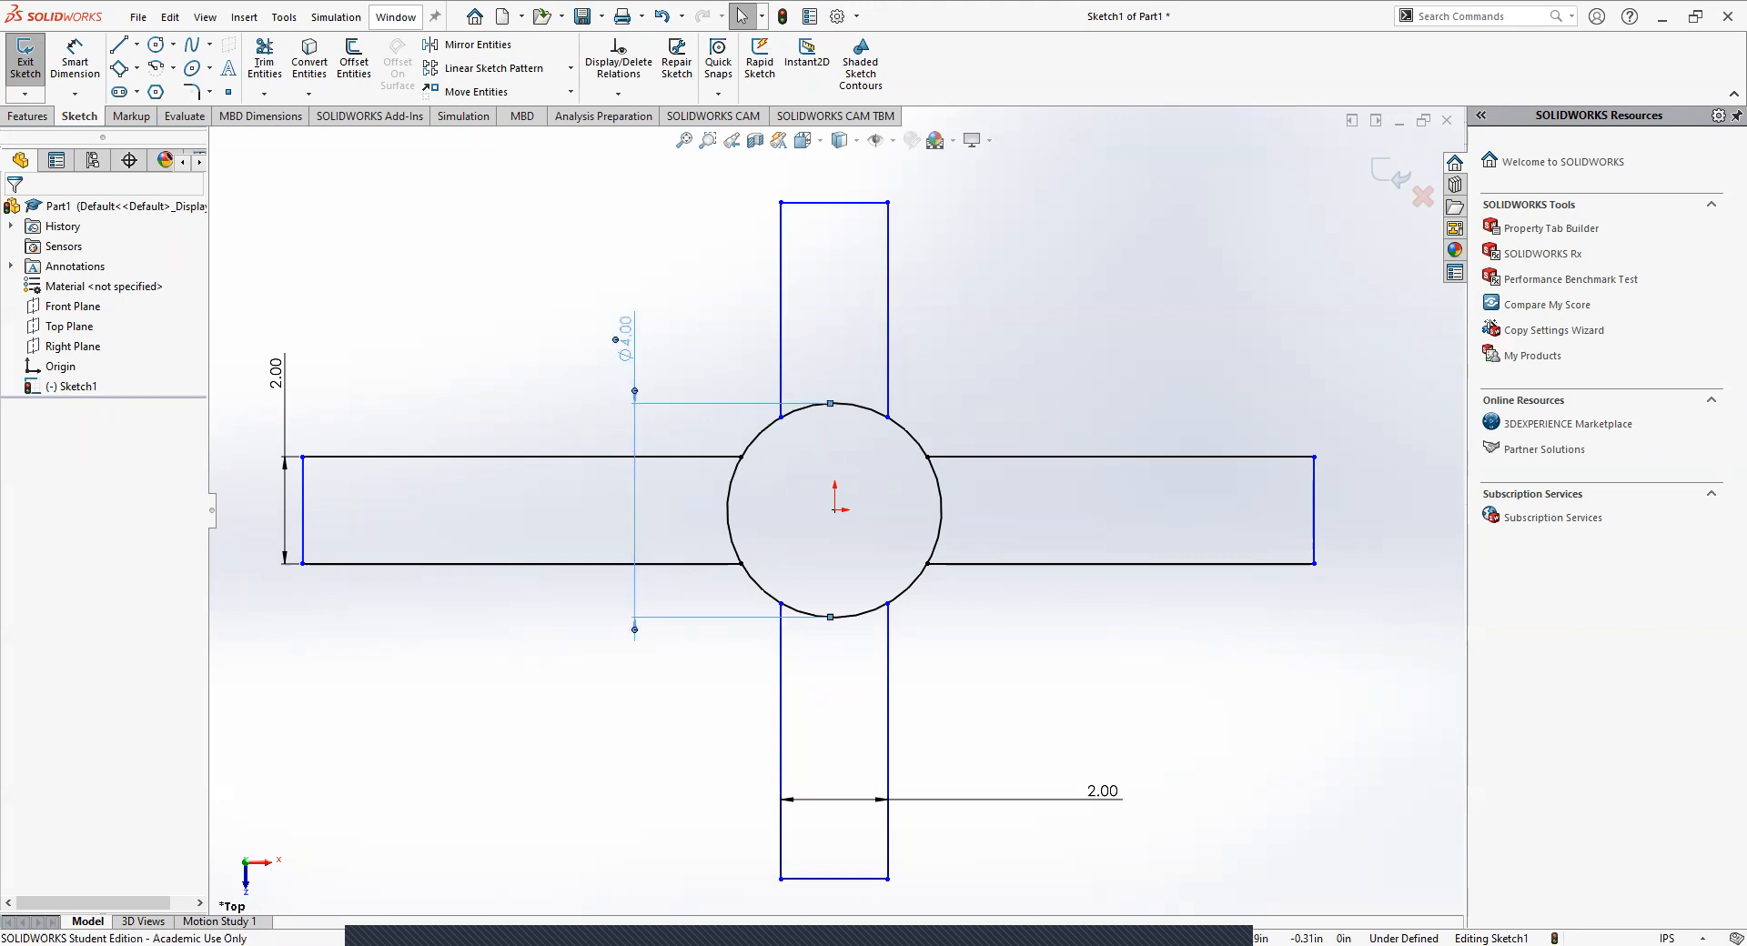
left_click(1019, 293)
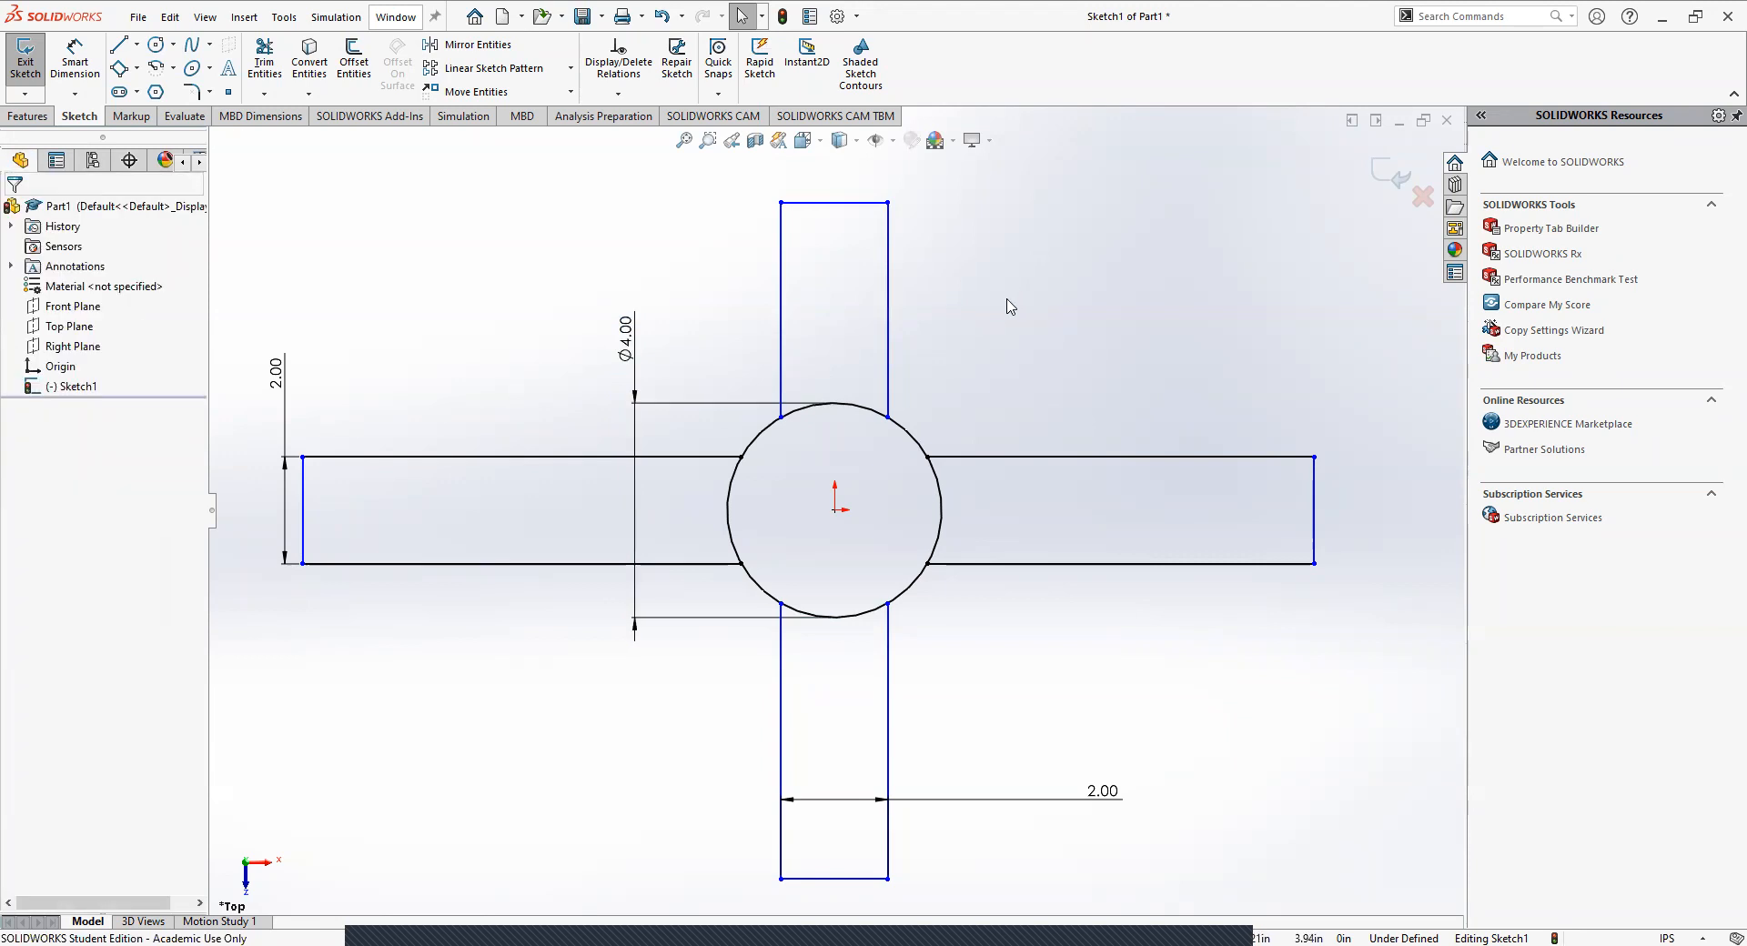
left_click_drag(307, 489, 460, 488)
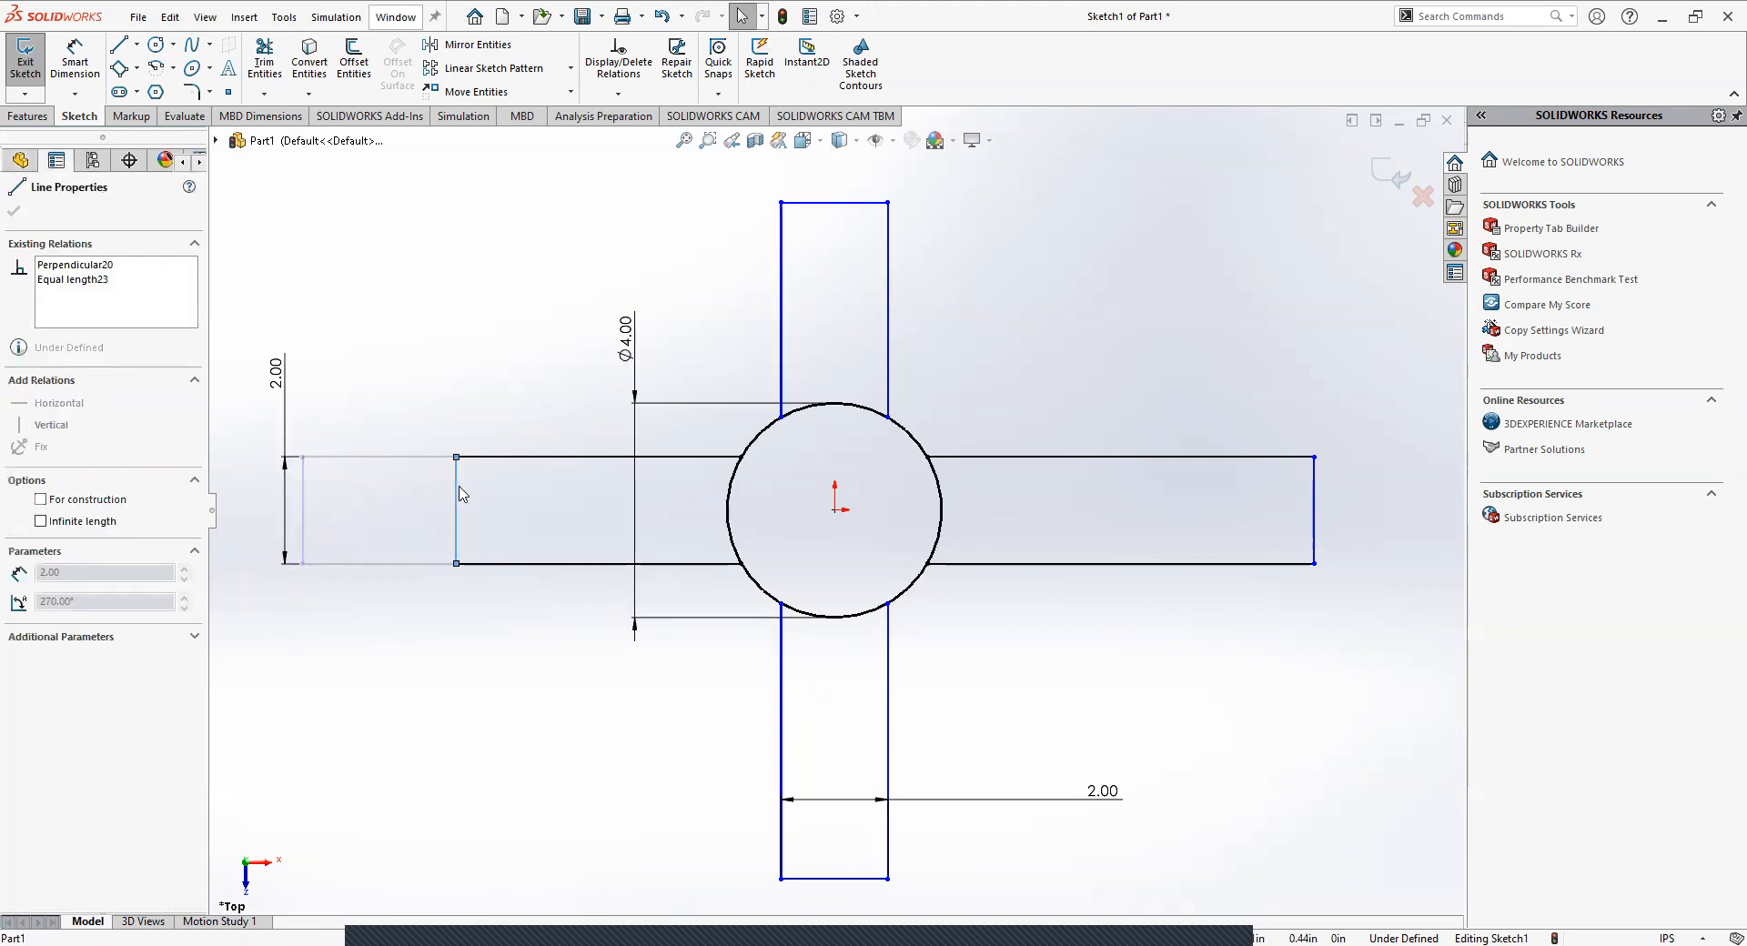
left_click(537, 300)
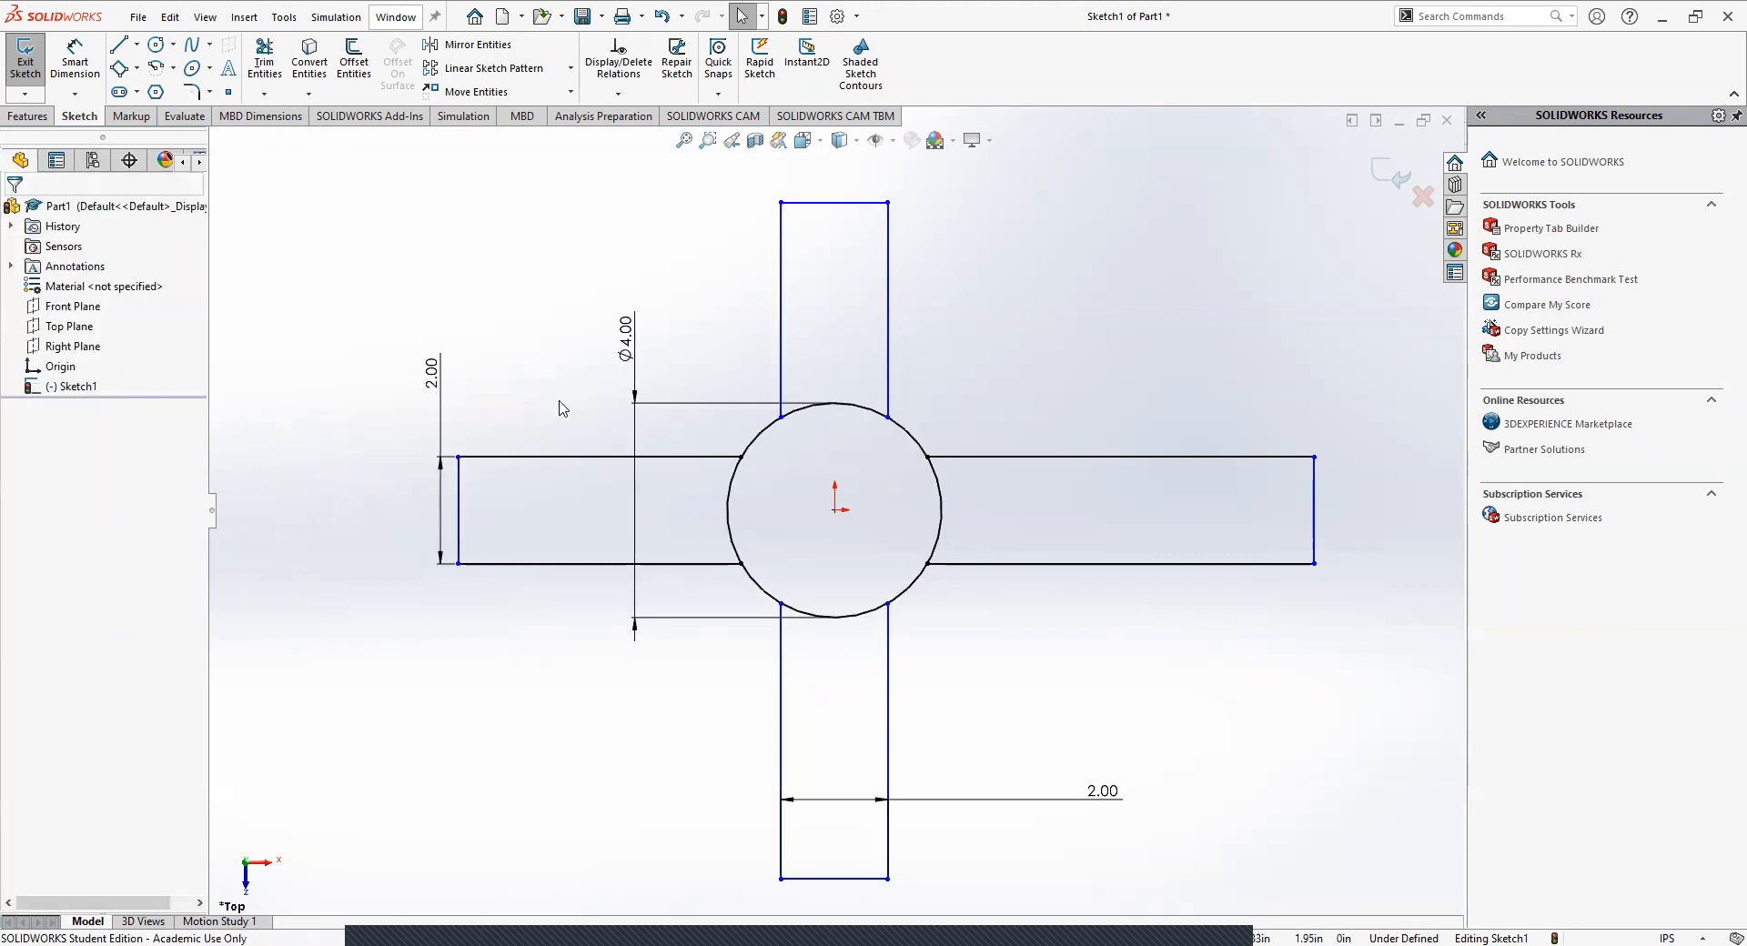
left_click_drag(1315, 498, 1116, 498)
left_click(1069, 351)
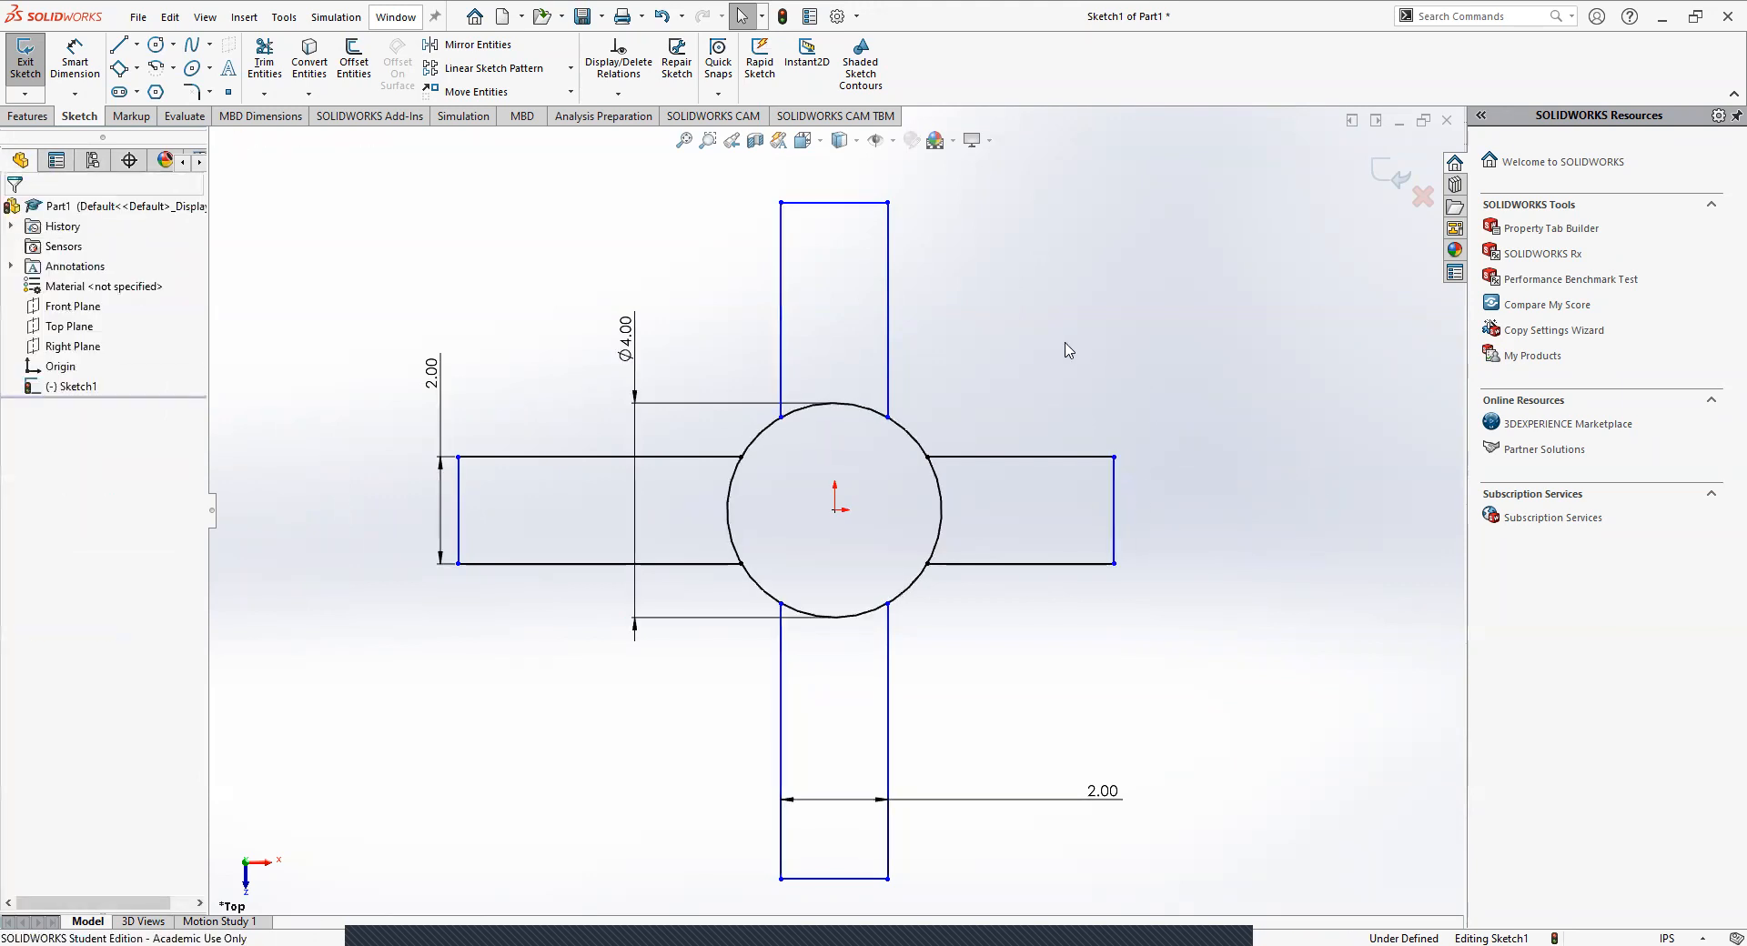
left_click(1114, 521)
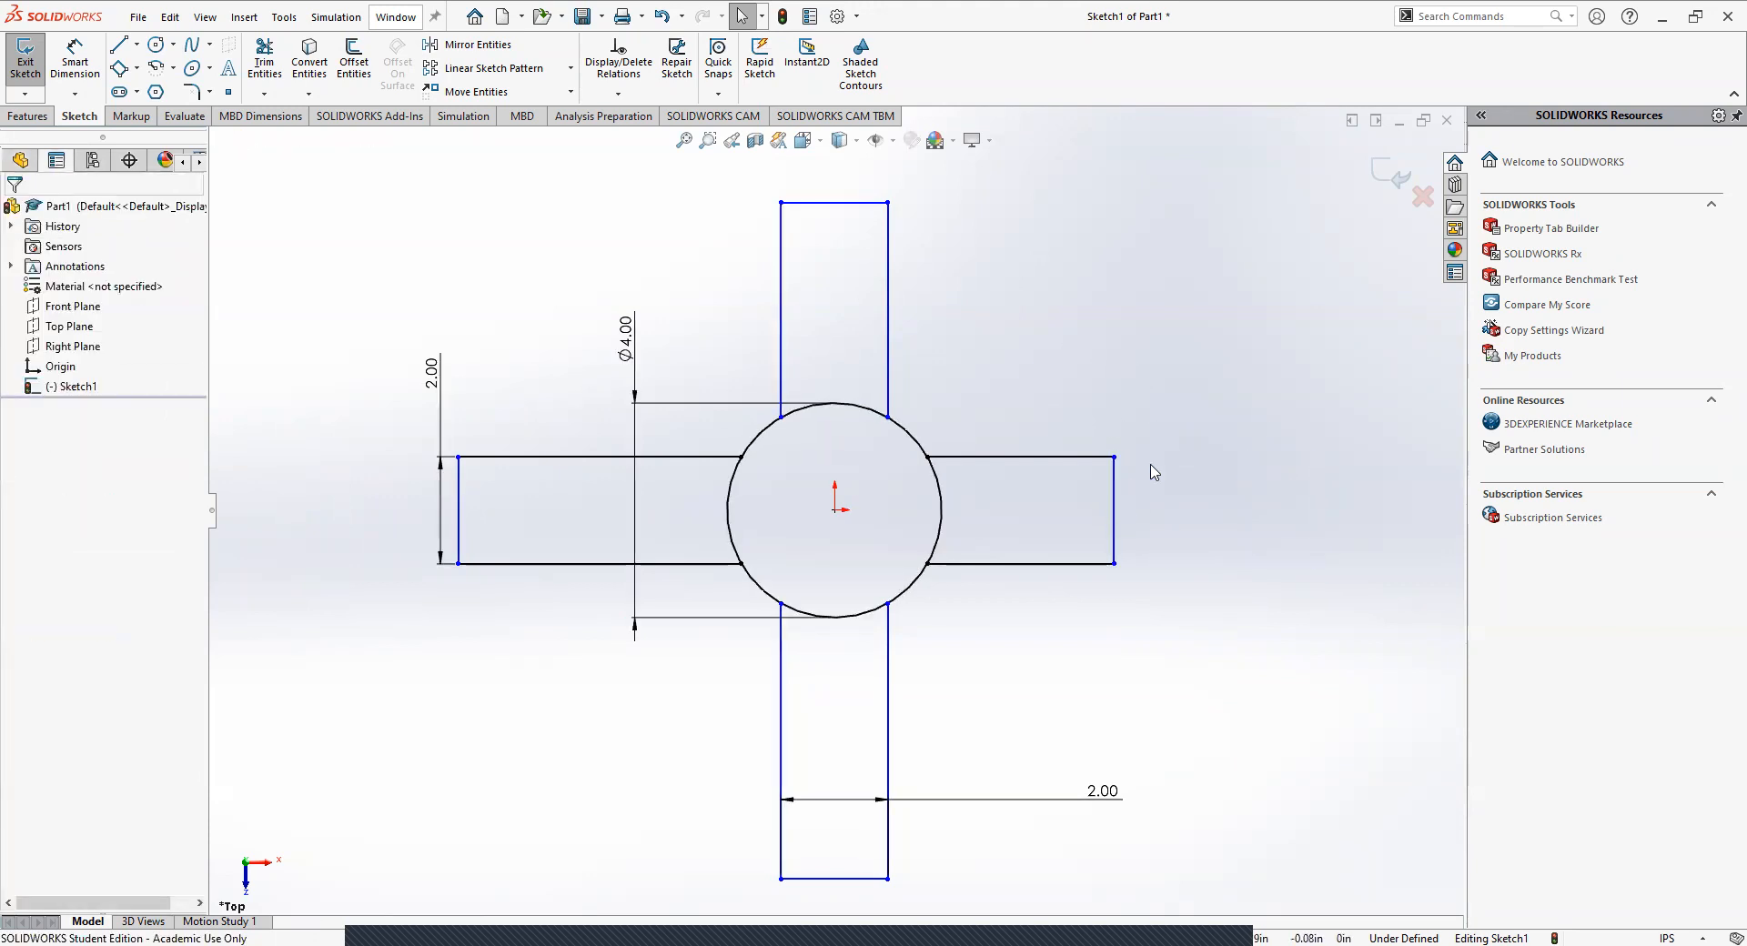
left_click(1222, 305)
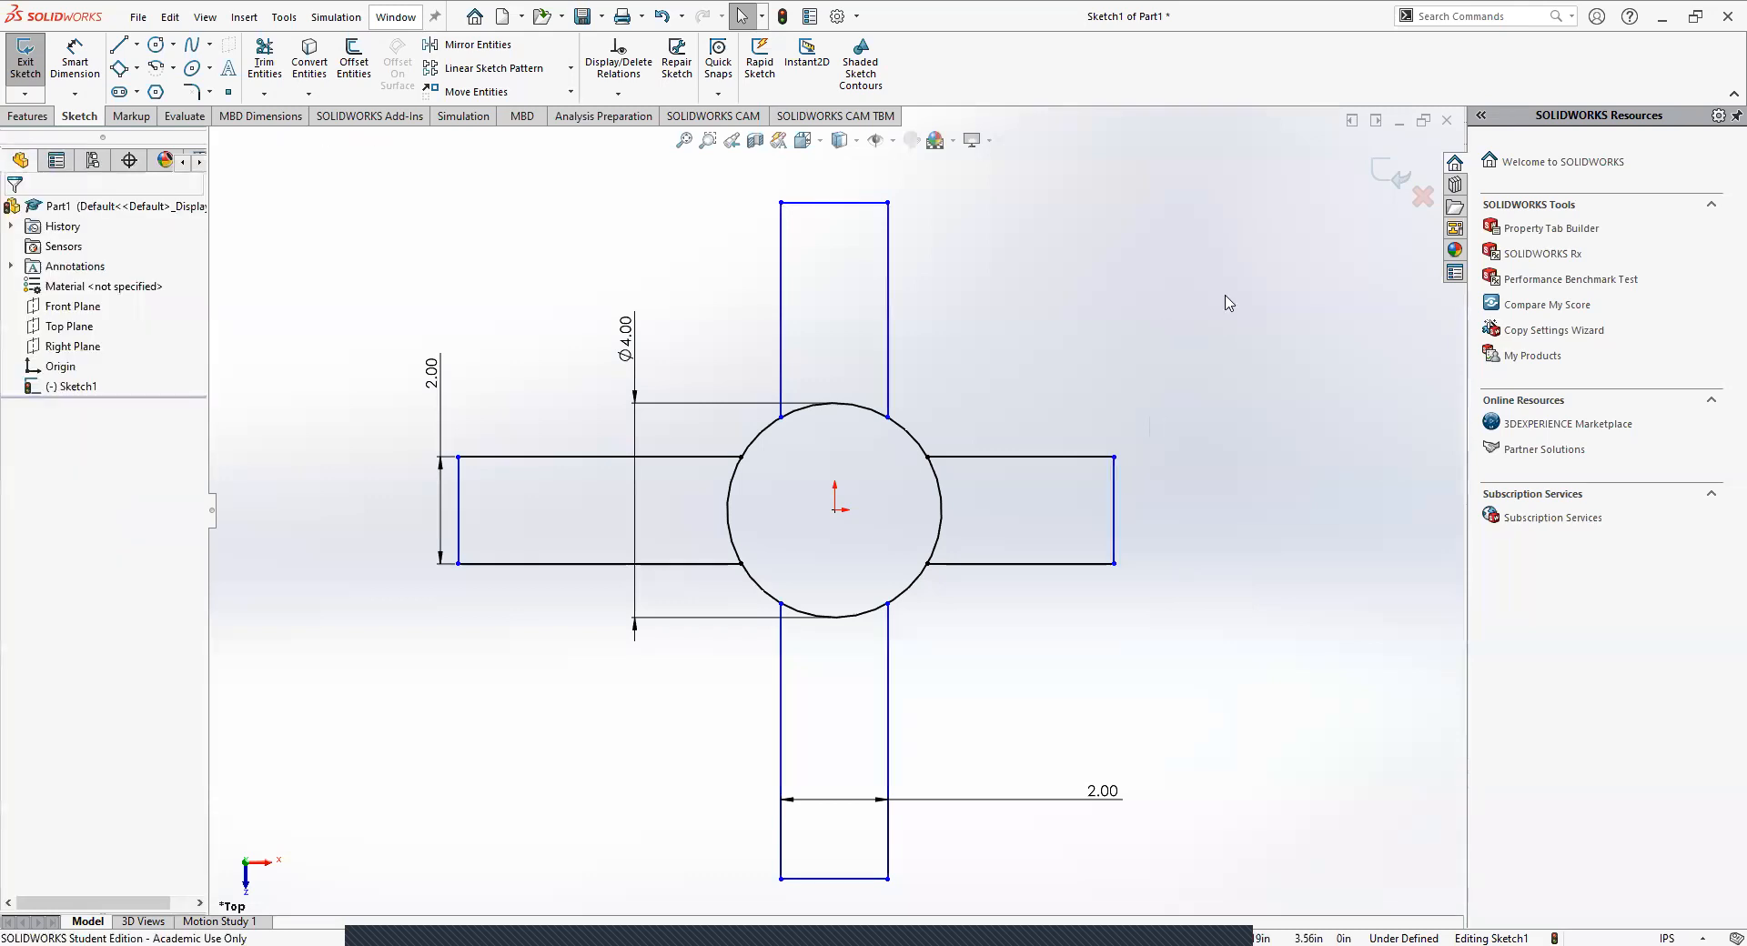
Exit the hub-and-arms sketch and discard its changes.
left_click(1426, 206)
left_click(860, 493)
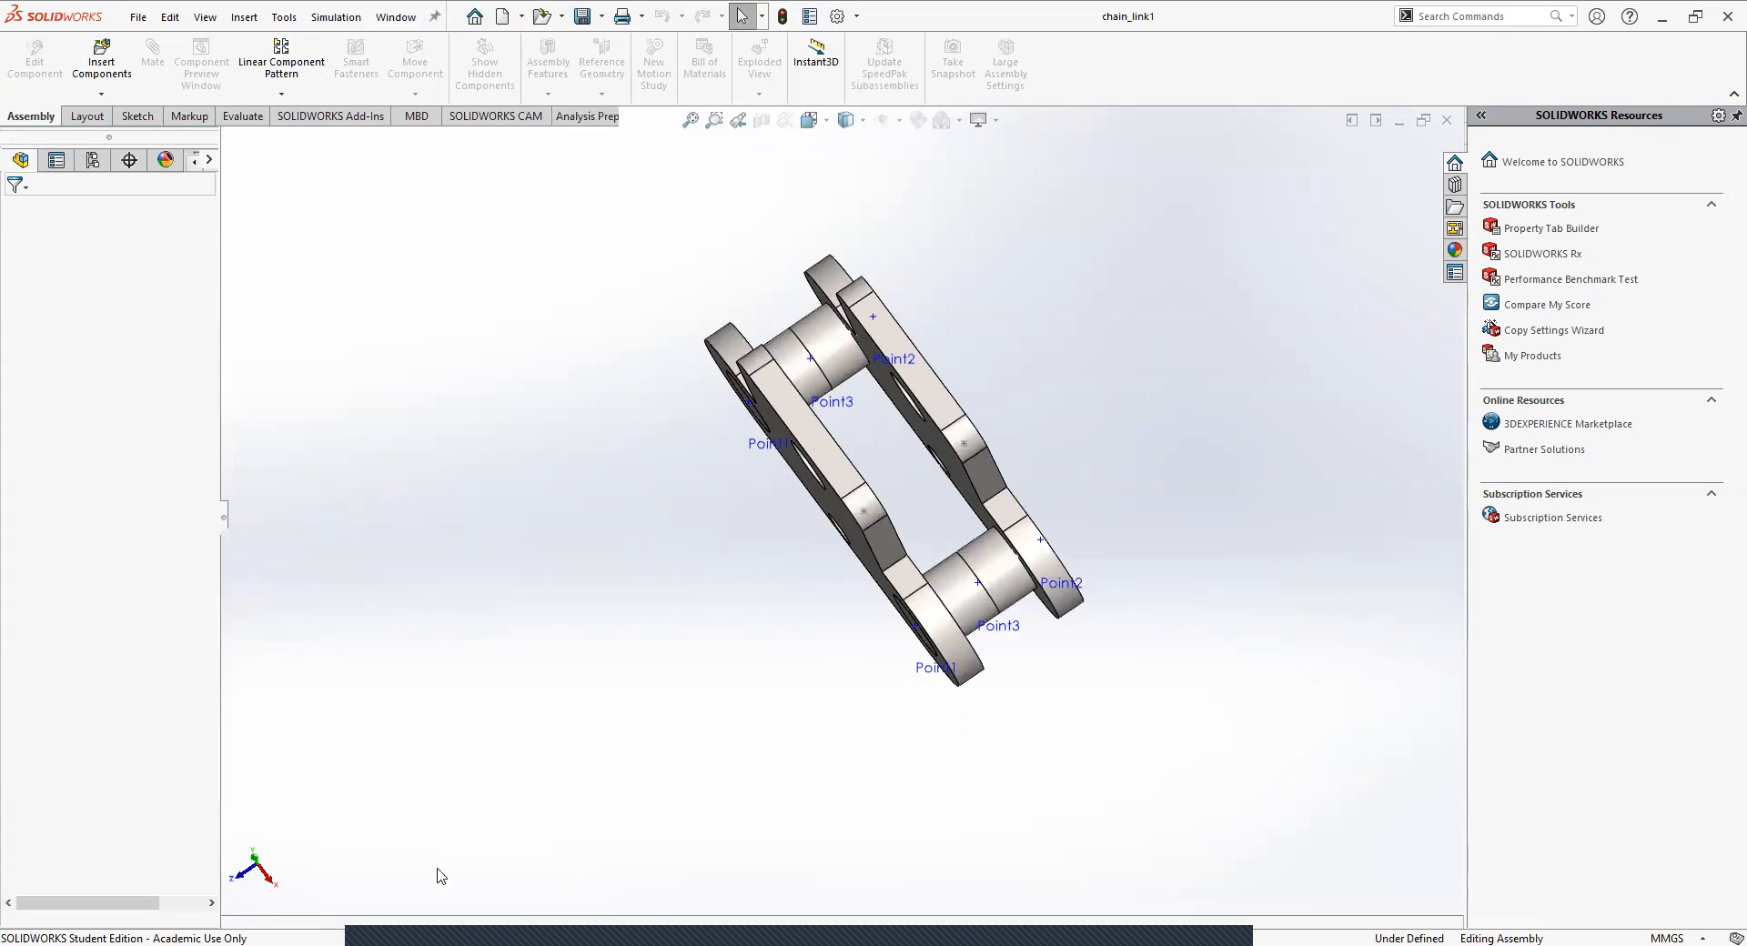
Examine the chain_link1 assembly with its clips and pins from another angle, and close it.
middle_click_drag(791, 565, 905, 616)
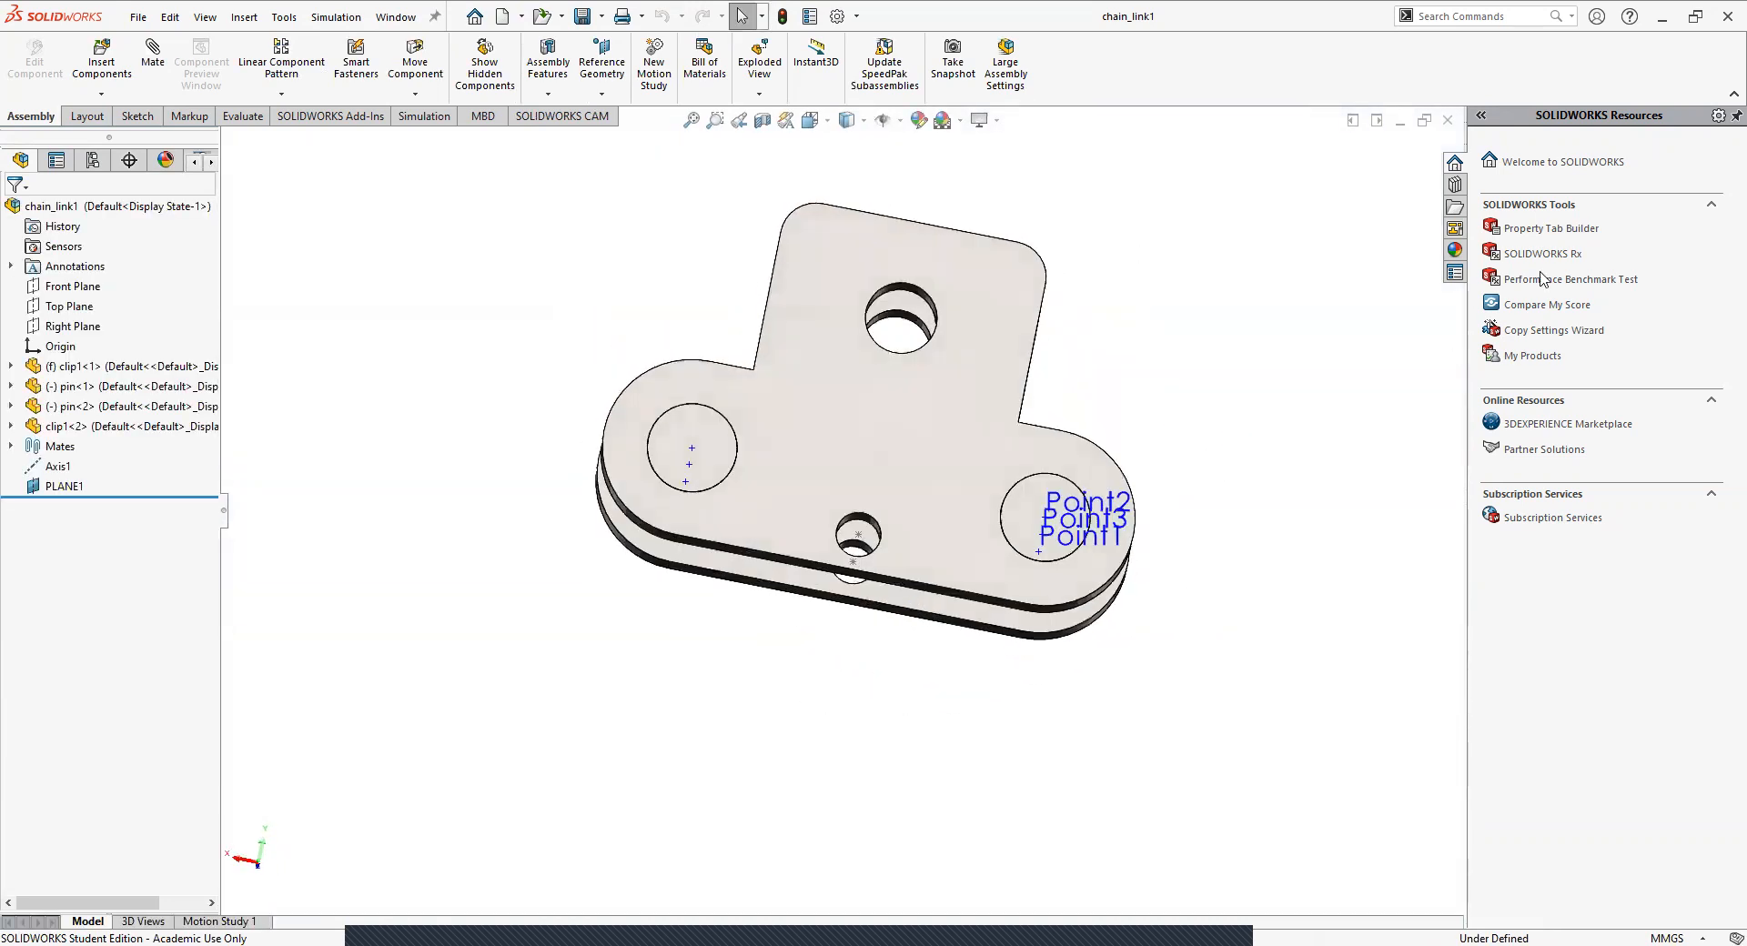
left_click(1448, 120)
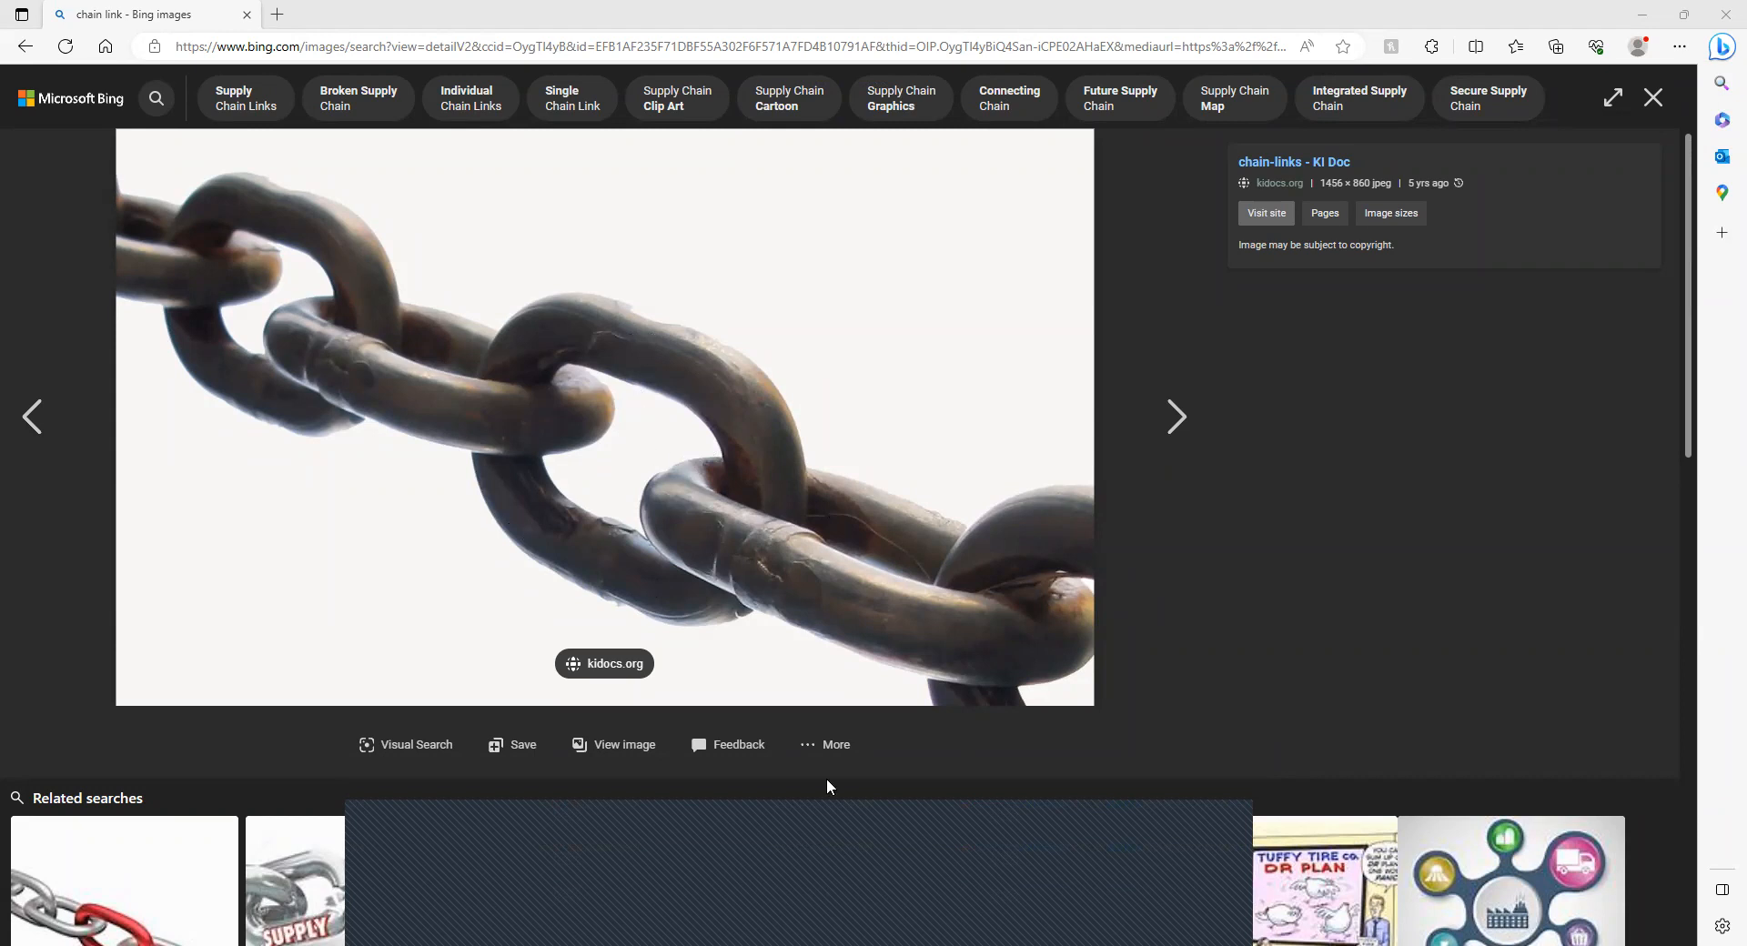
In the web browser, look through the chain link photos in the Bing image results and close the image viewer.
left_click(1173, 417)
left_click(1165, 417)
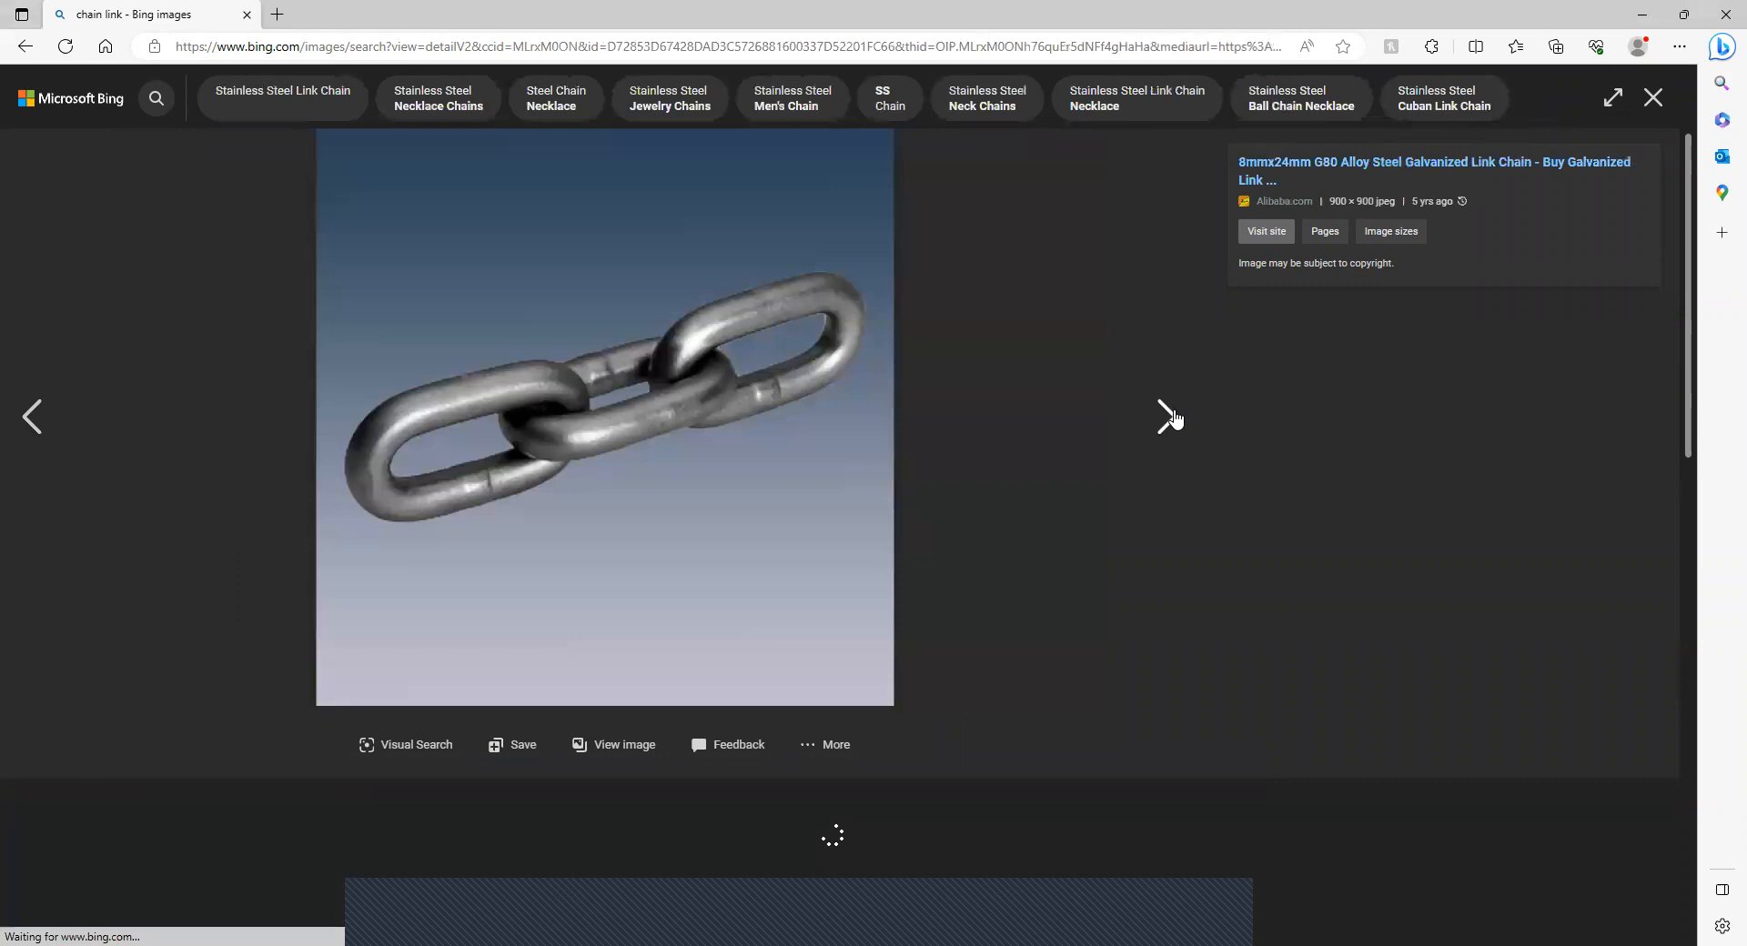
left_click(1166, 417)
left_click(1174, 416)
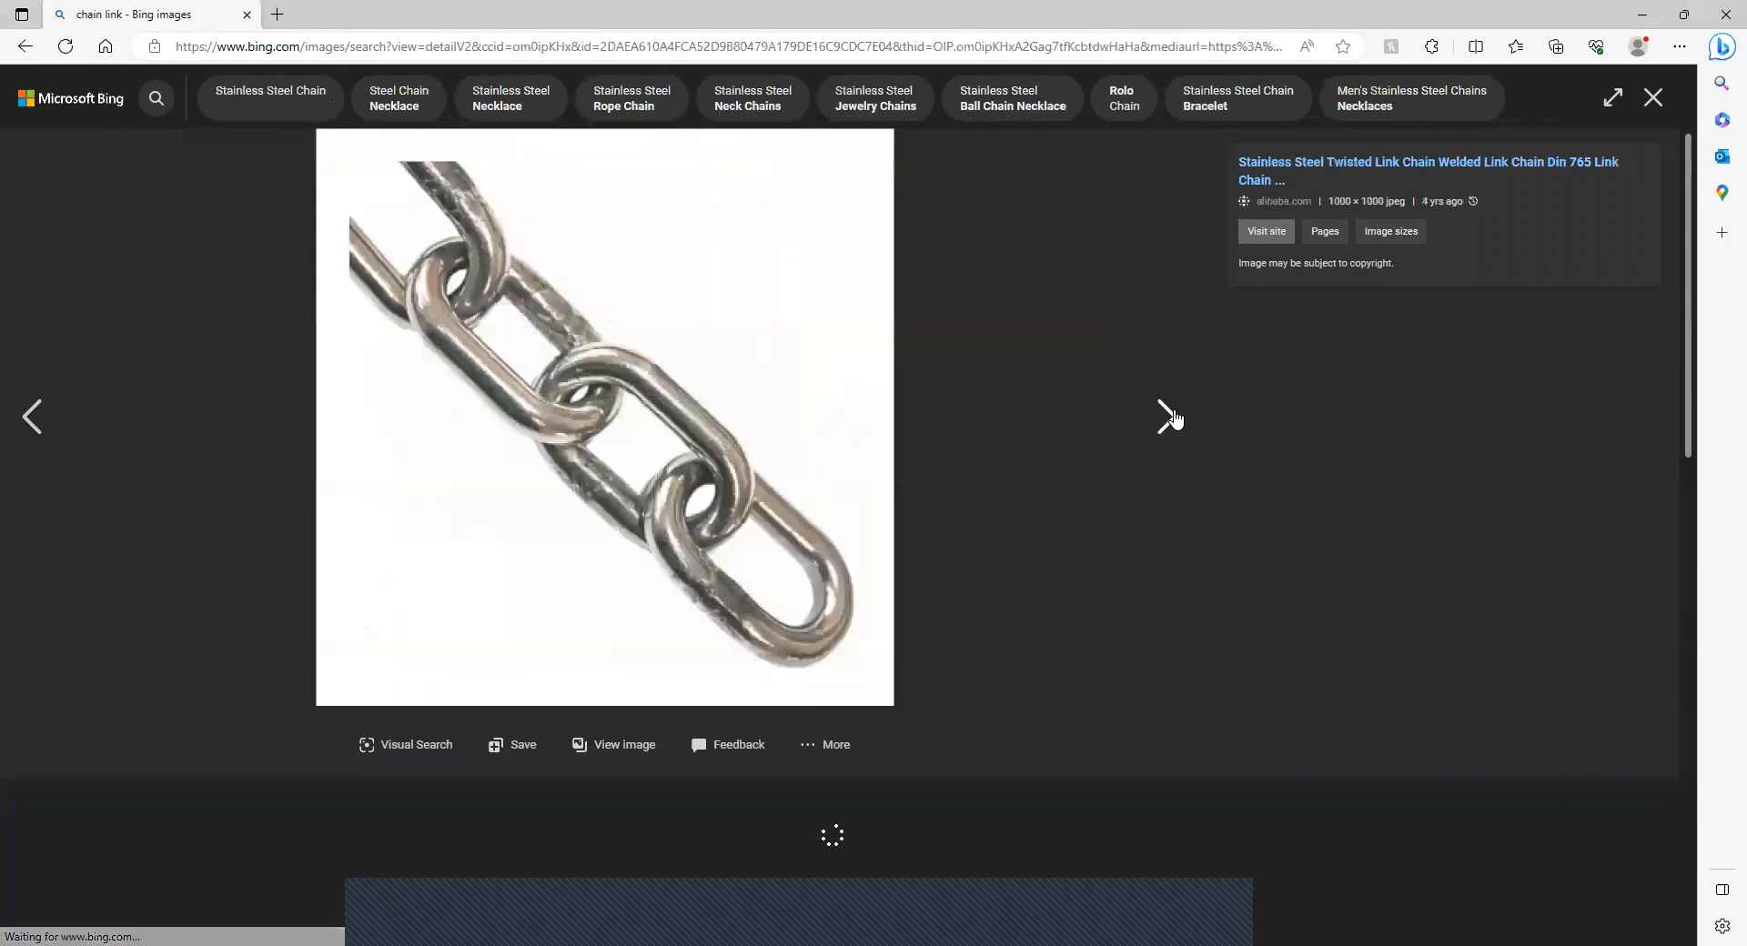
left_click(1174, 417)
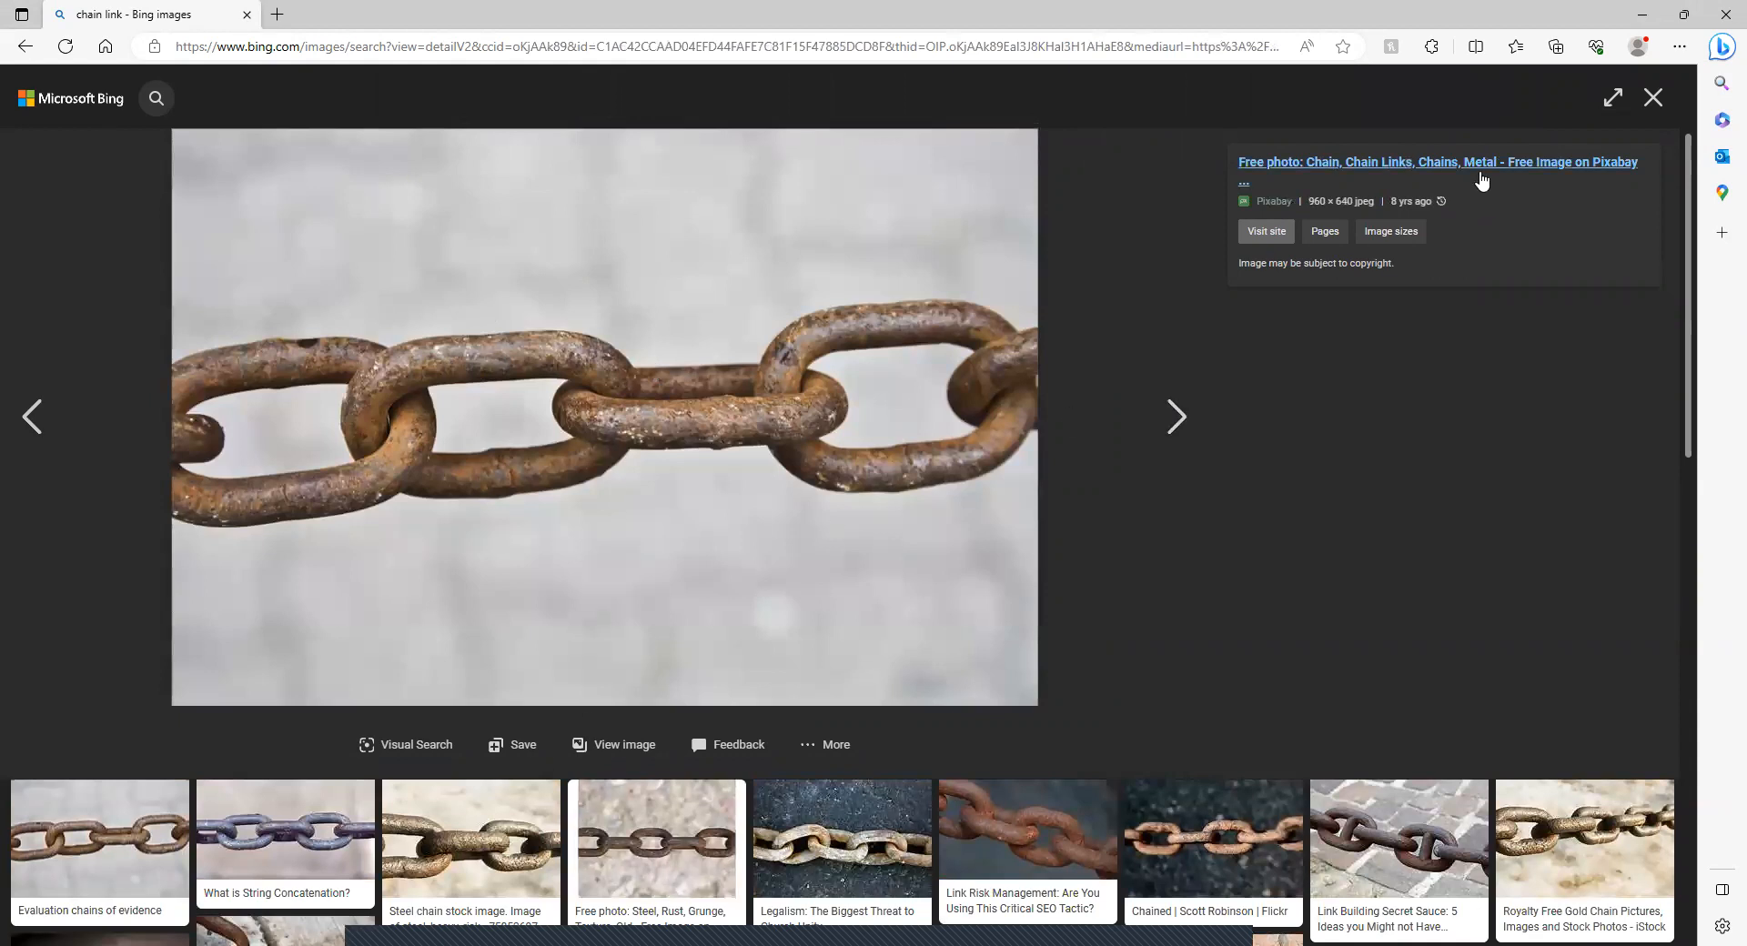
left_click(1653, 98)
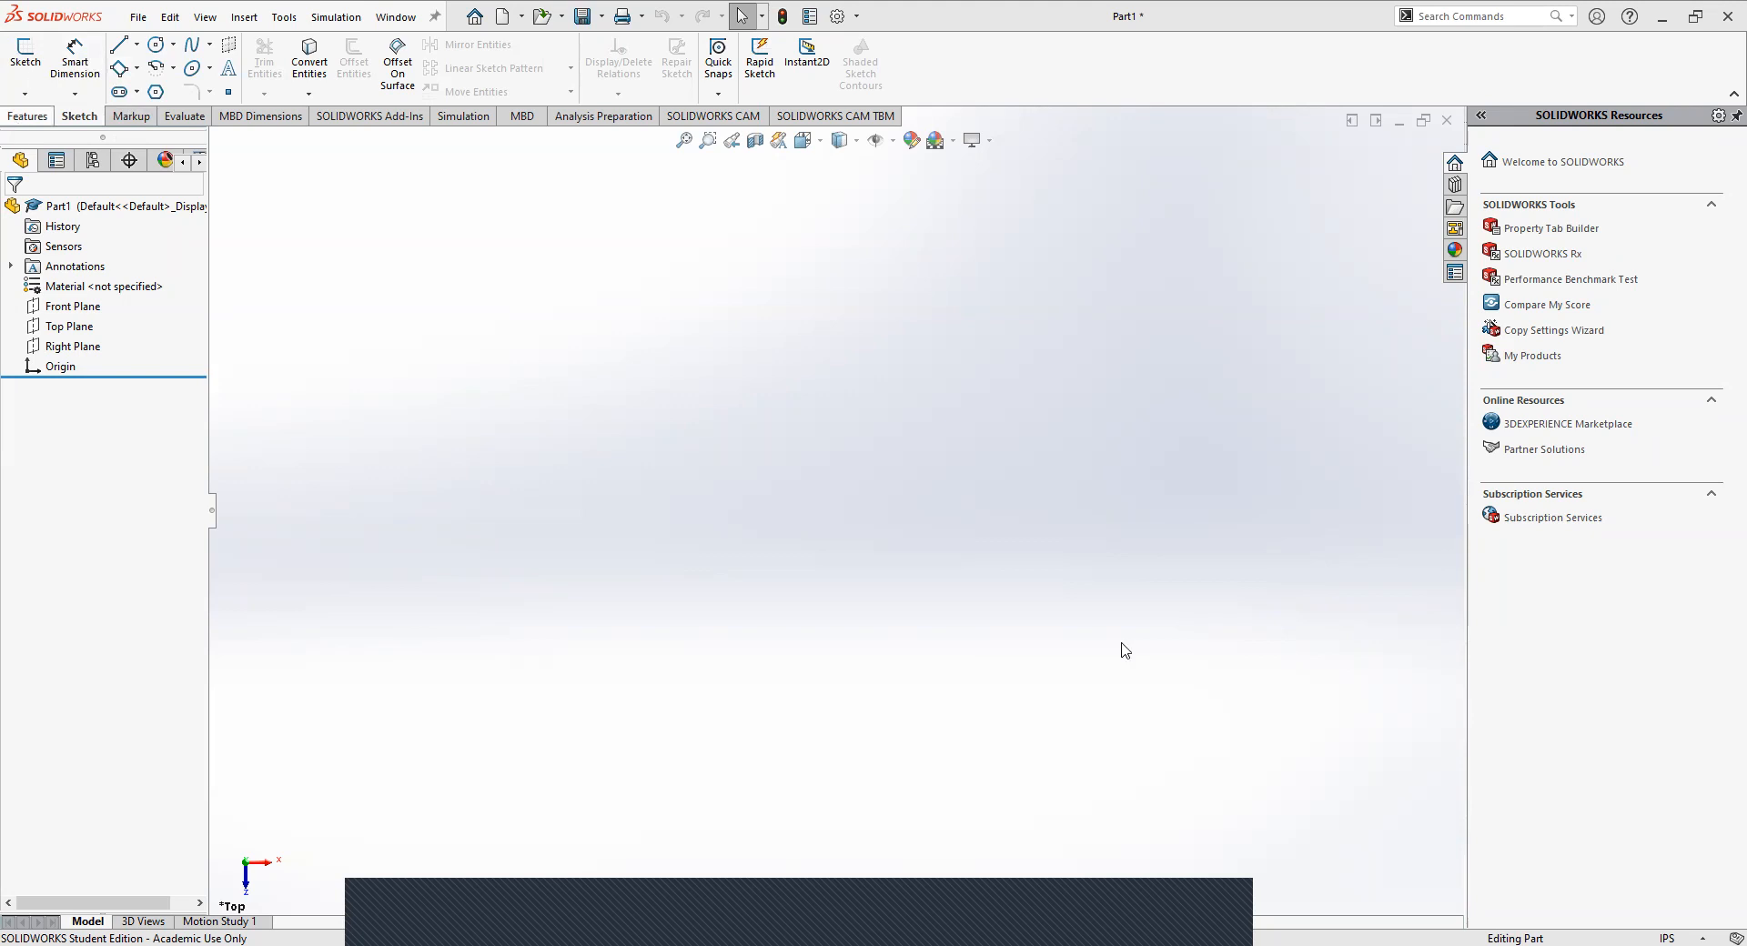
Start a sketch on the Top Plane and draw a horizontal line about 5 in long from the origin toward positive X.
left_click(22, 60)
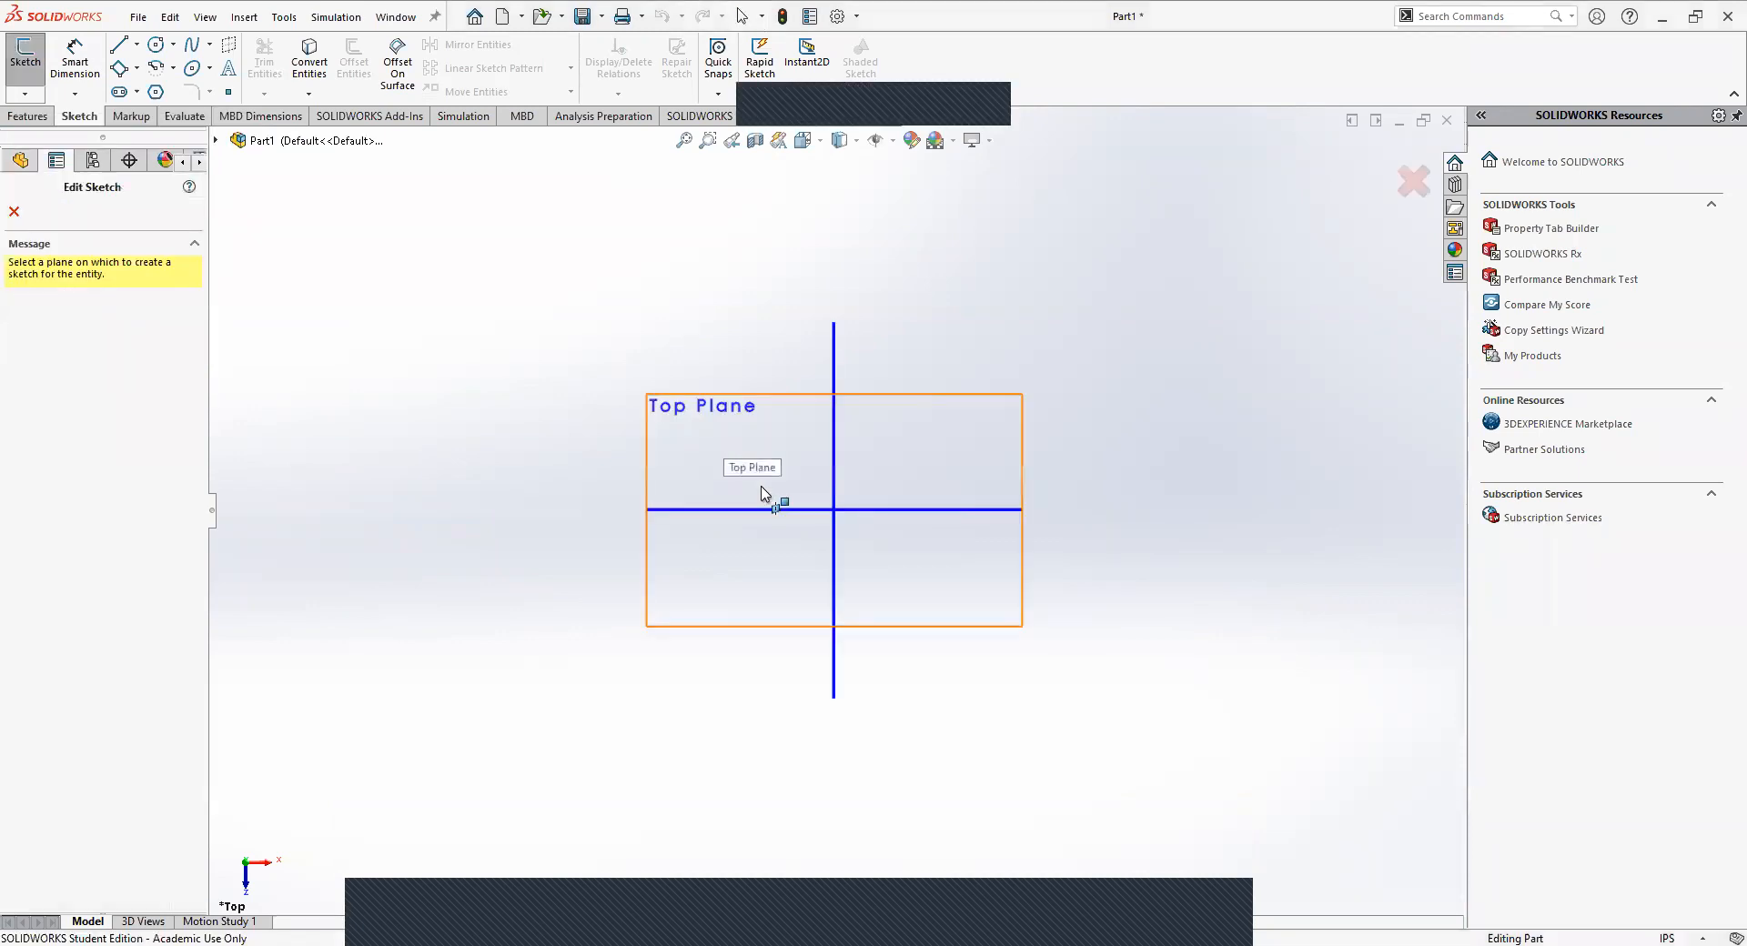
left_click(755, 464)
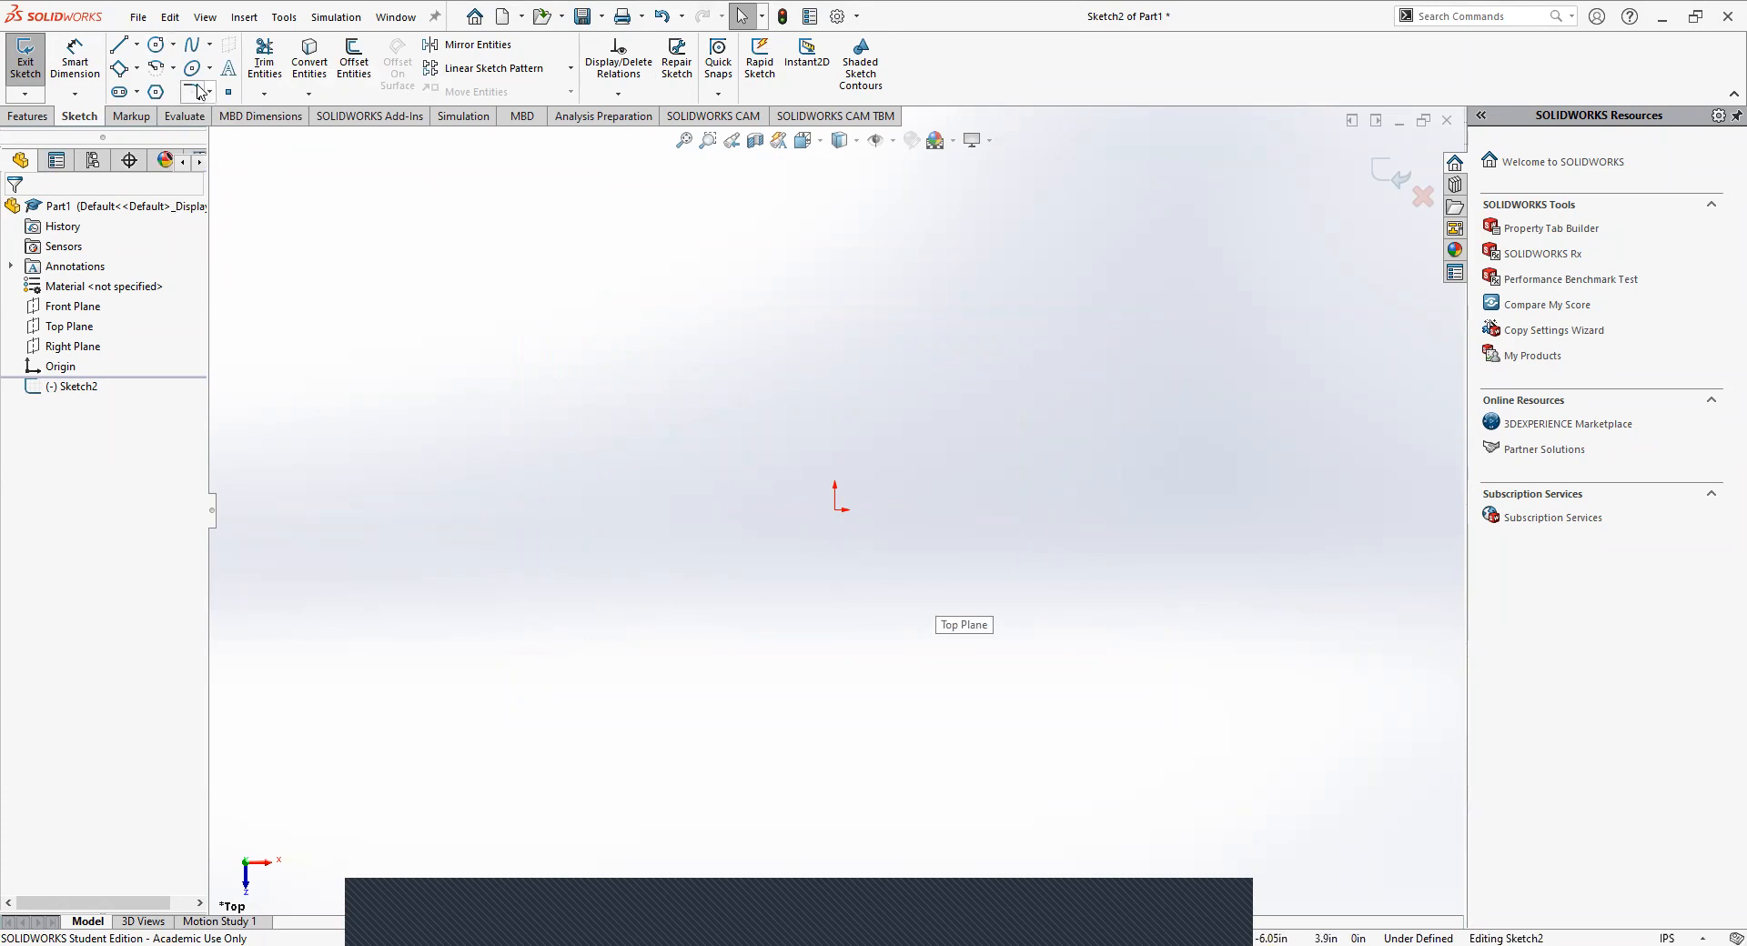
left_click(116, 50)
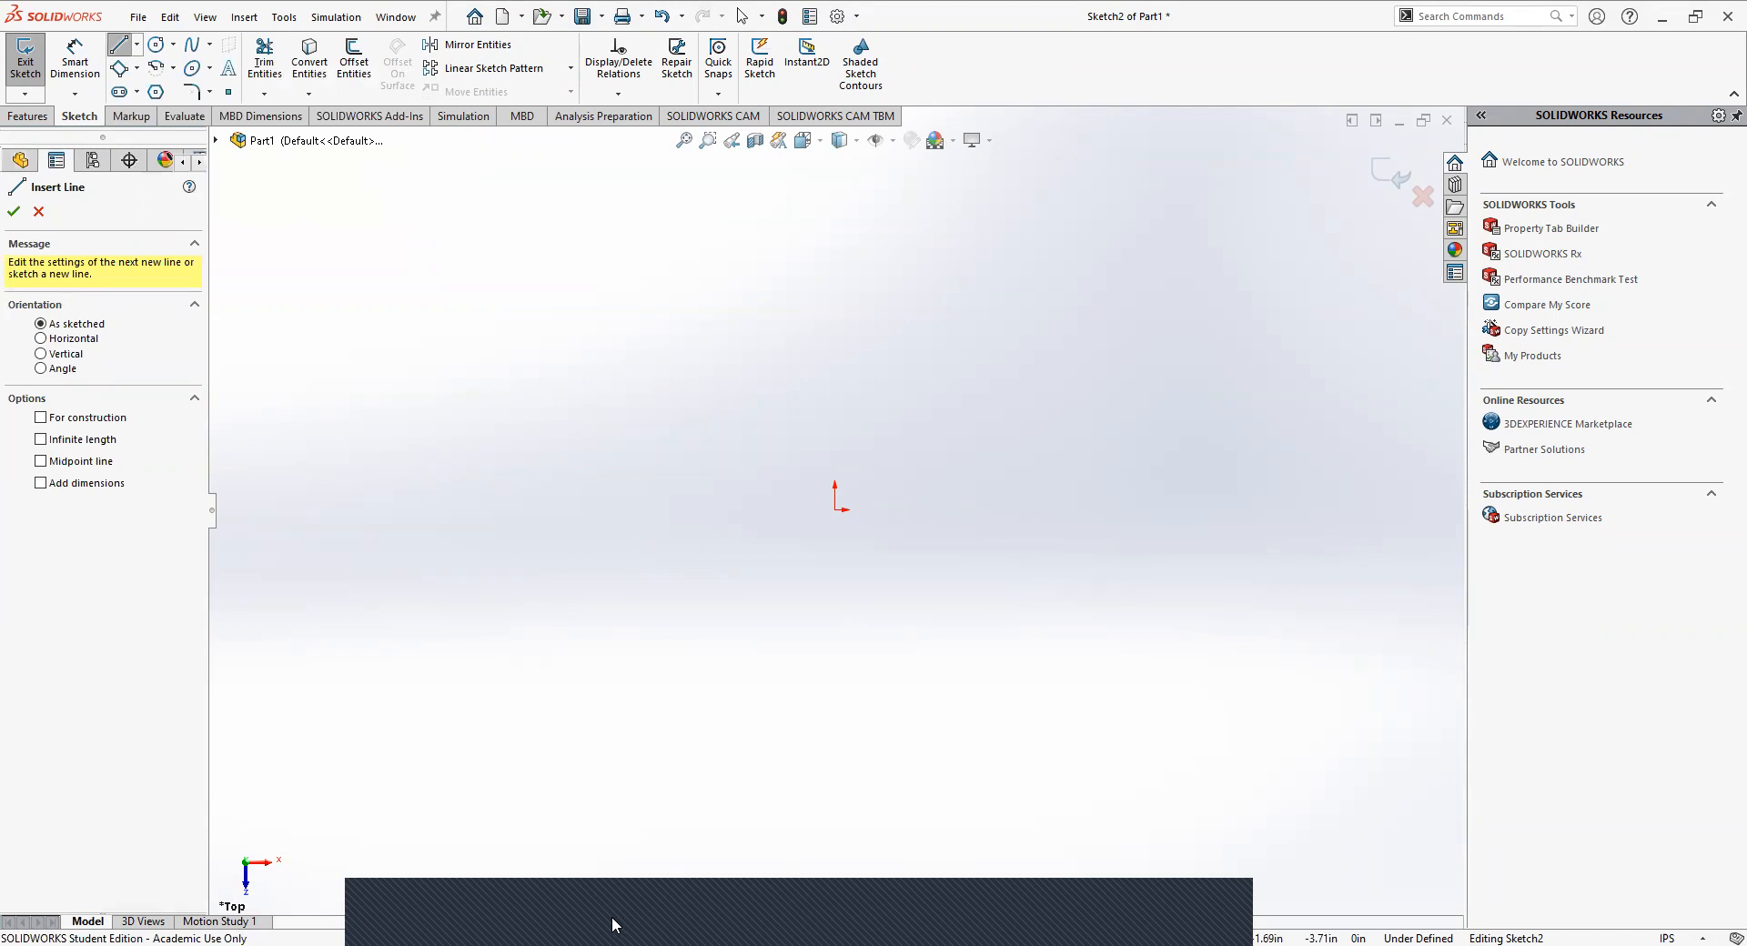
left_click(834, 509)
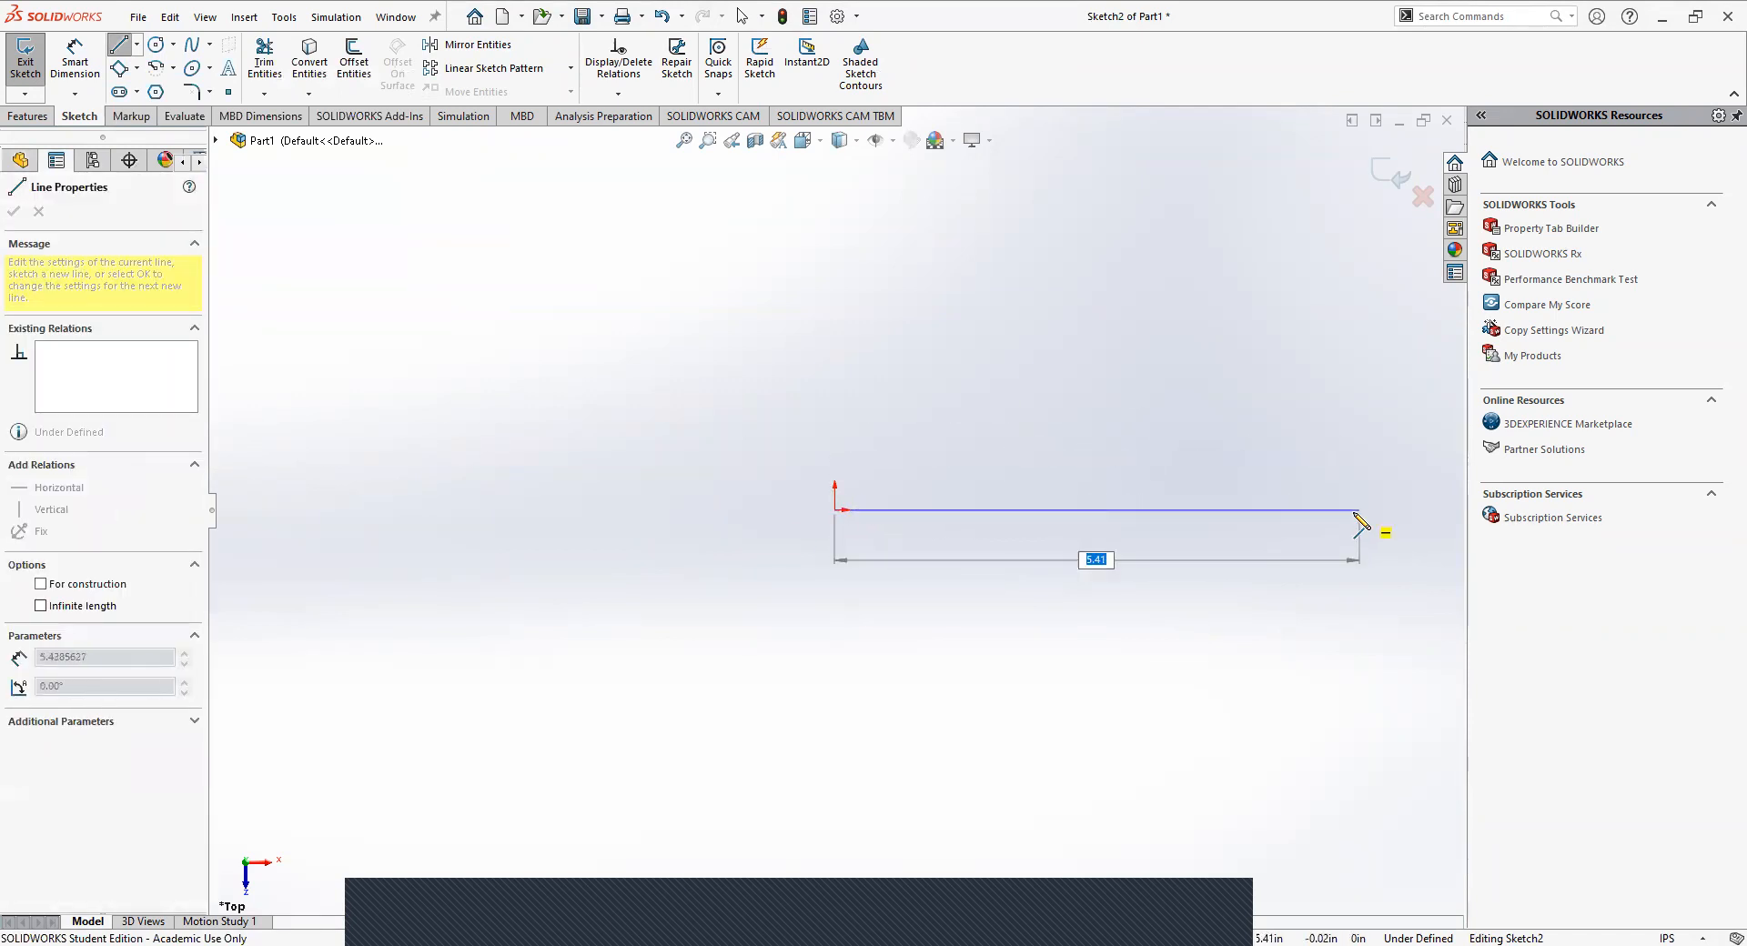
left_click(1343, 509)
key("Escape")
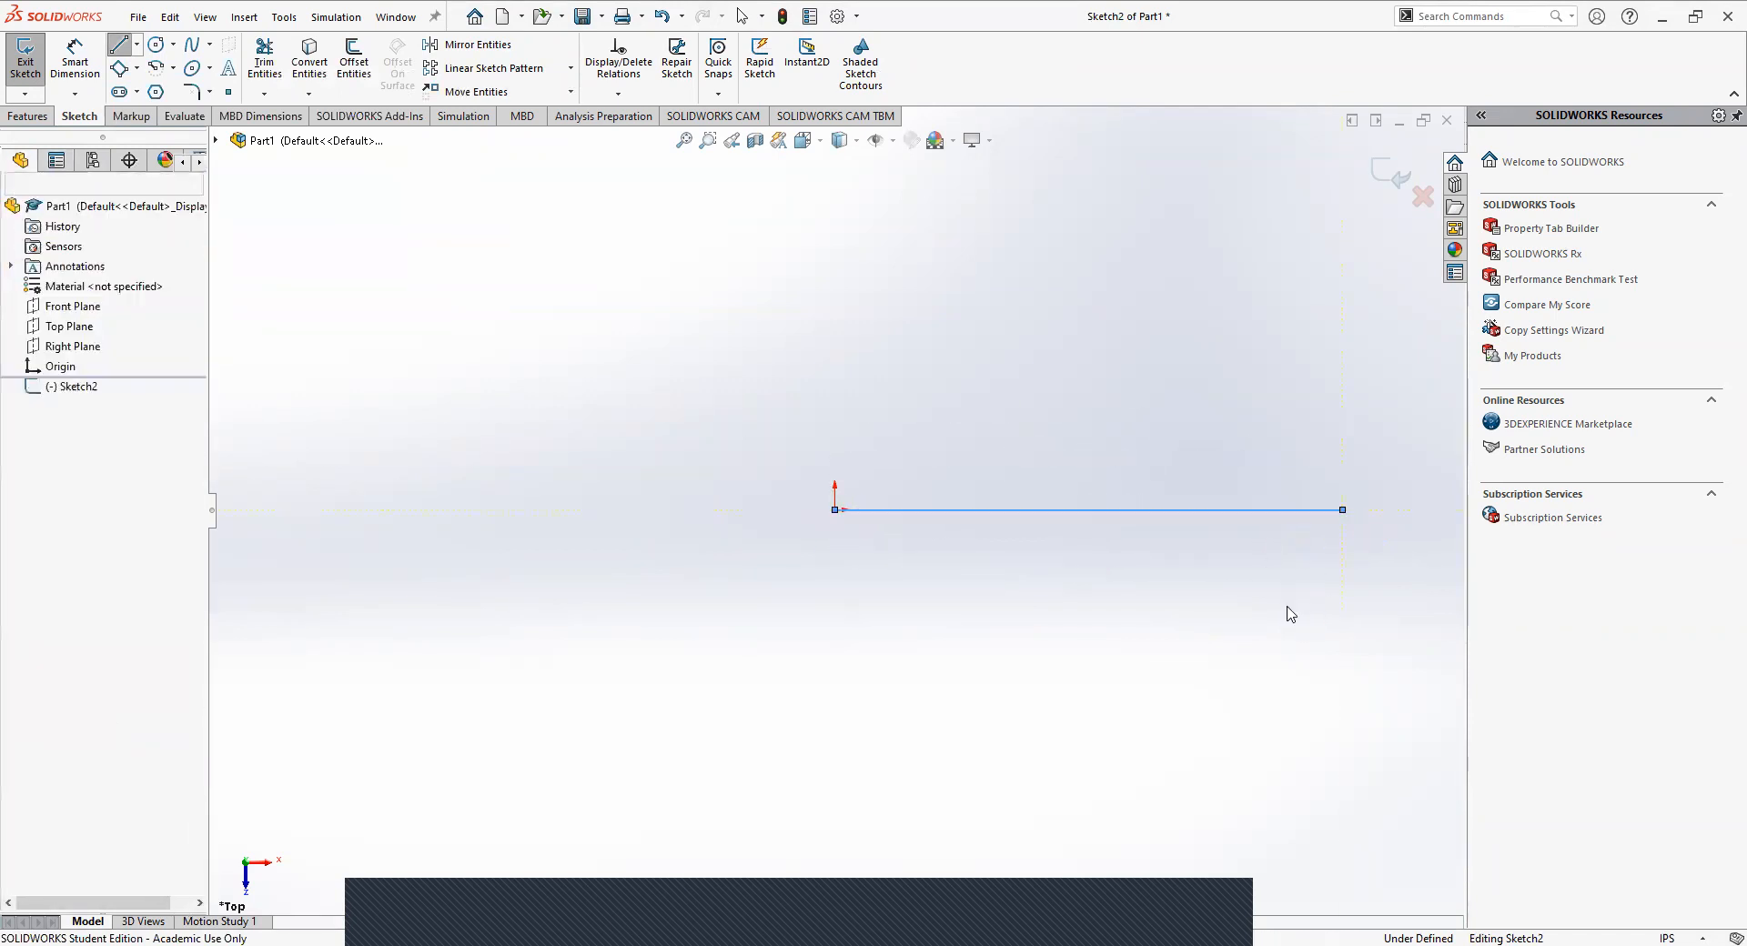
Draw a second horizontal line about 1.25 in below the first, with both ends aligned to the first line's ends.
left_click(117, 48)
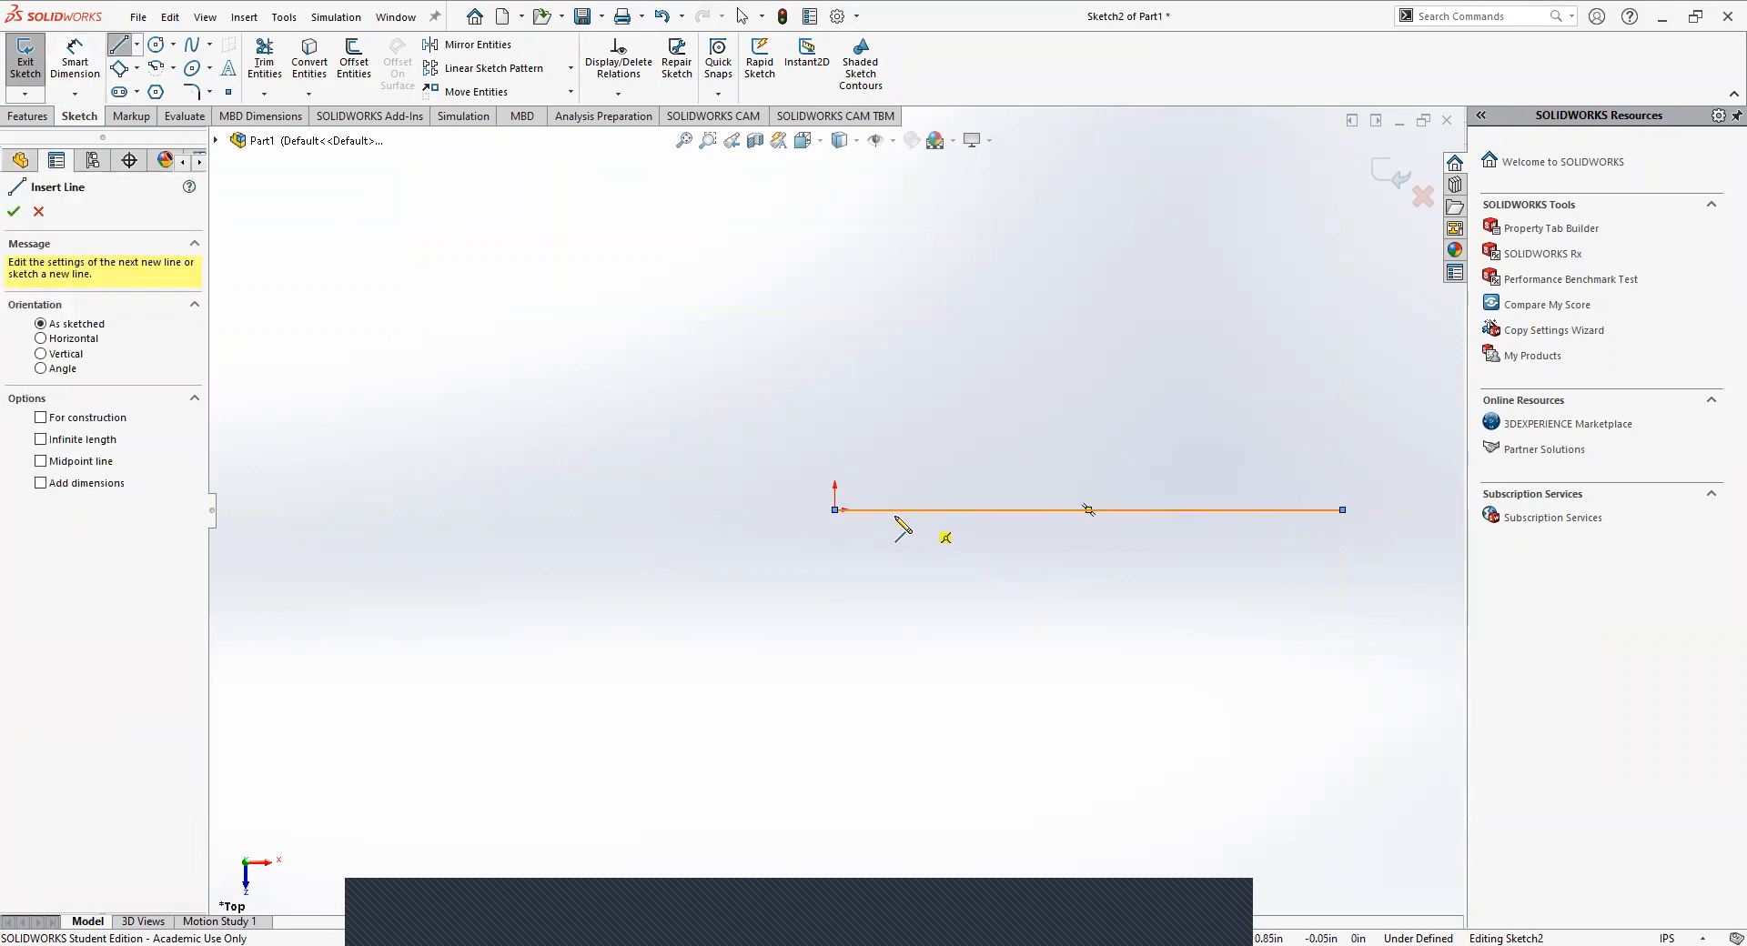
left_click(834, 631)
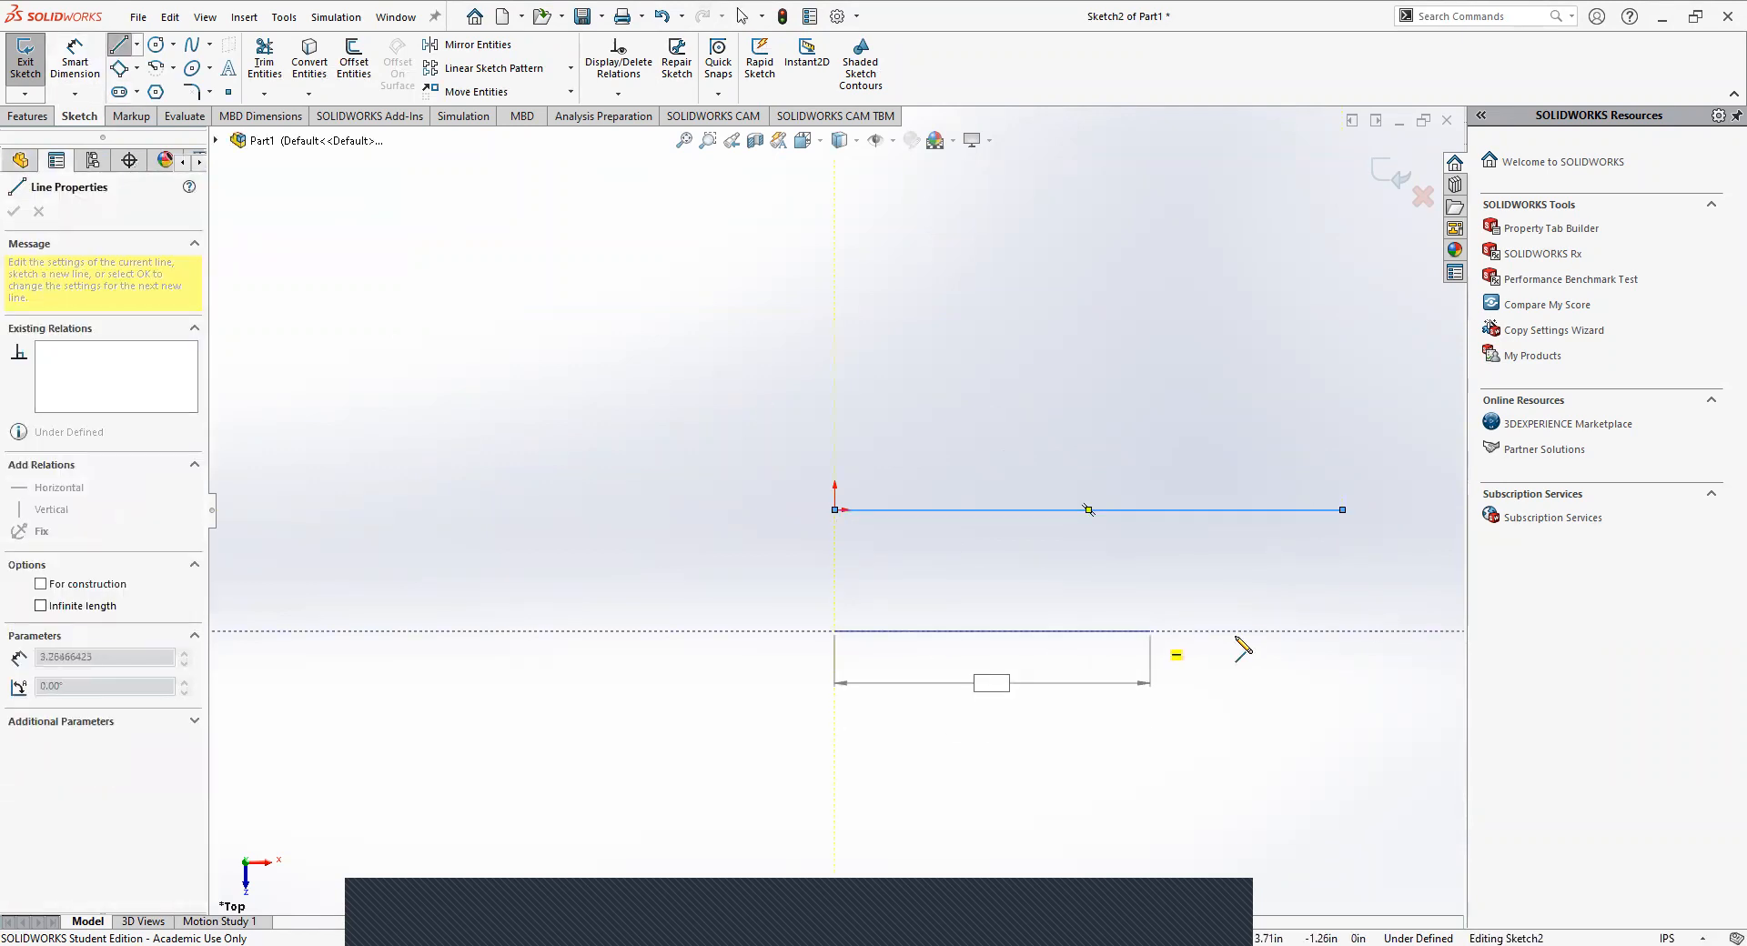
left_click(1343, 630)
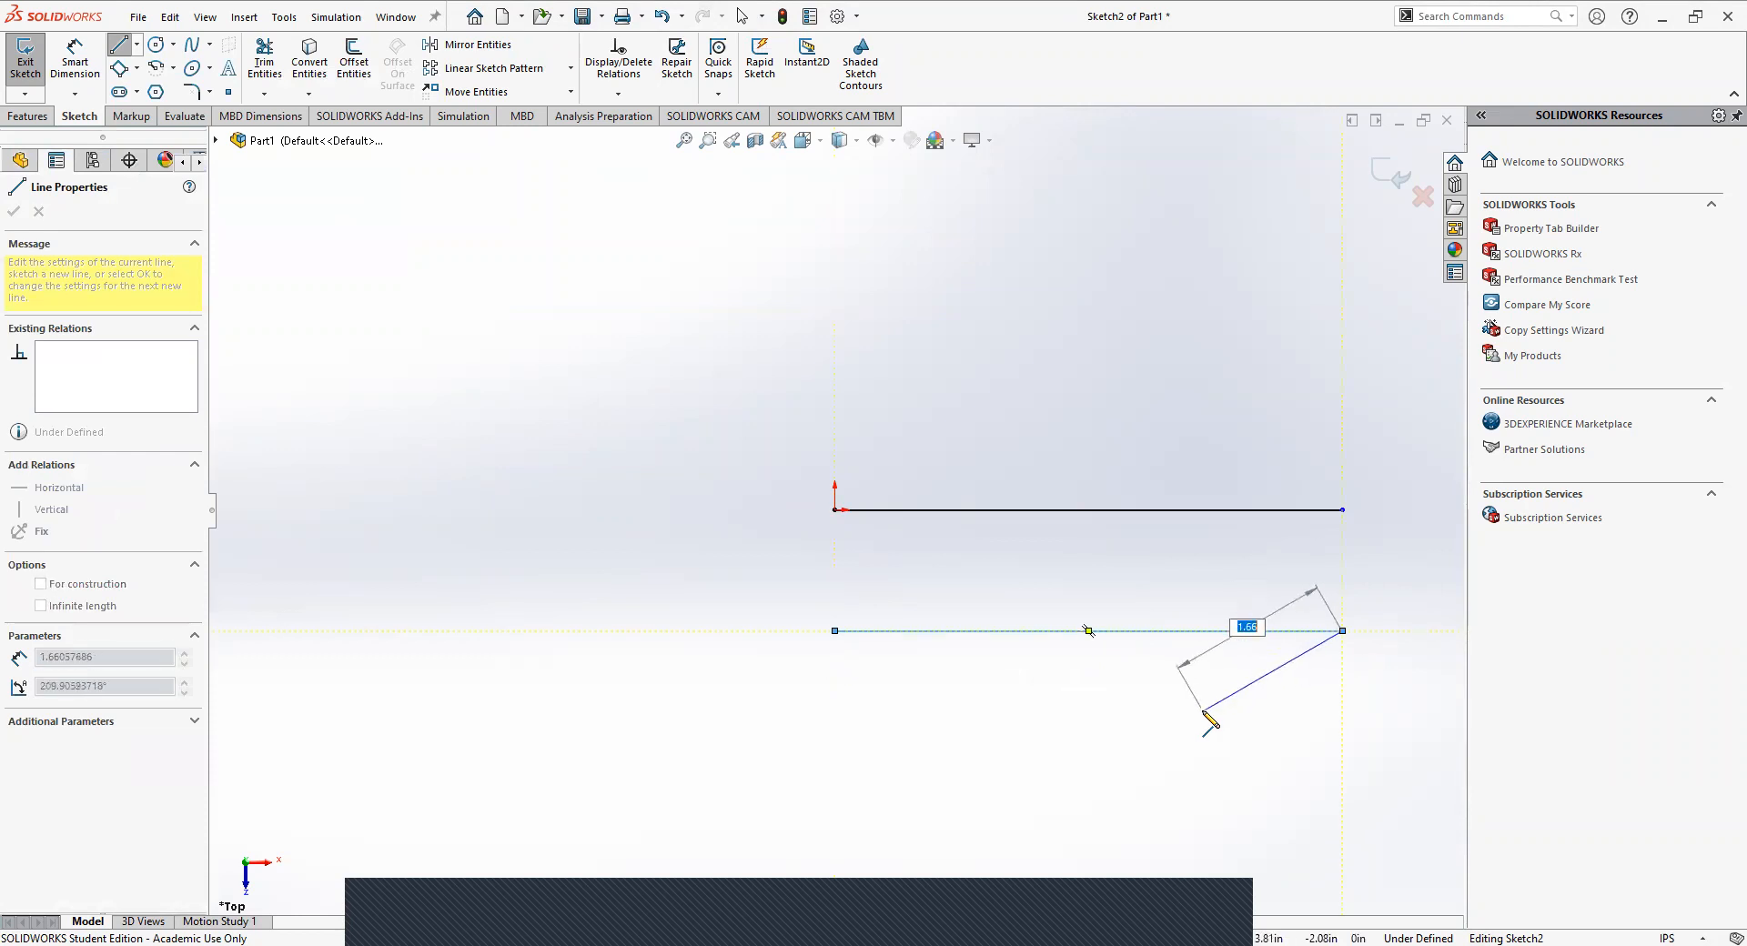
key("Escape")
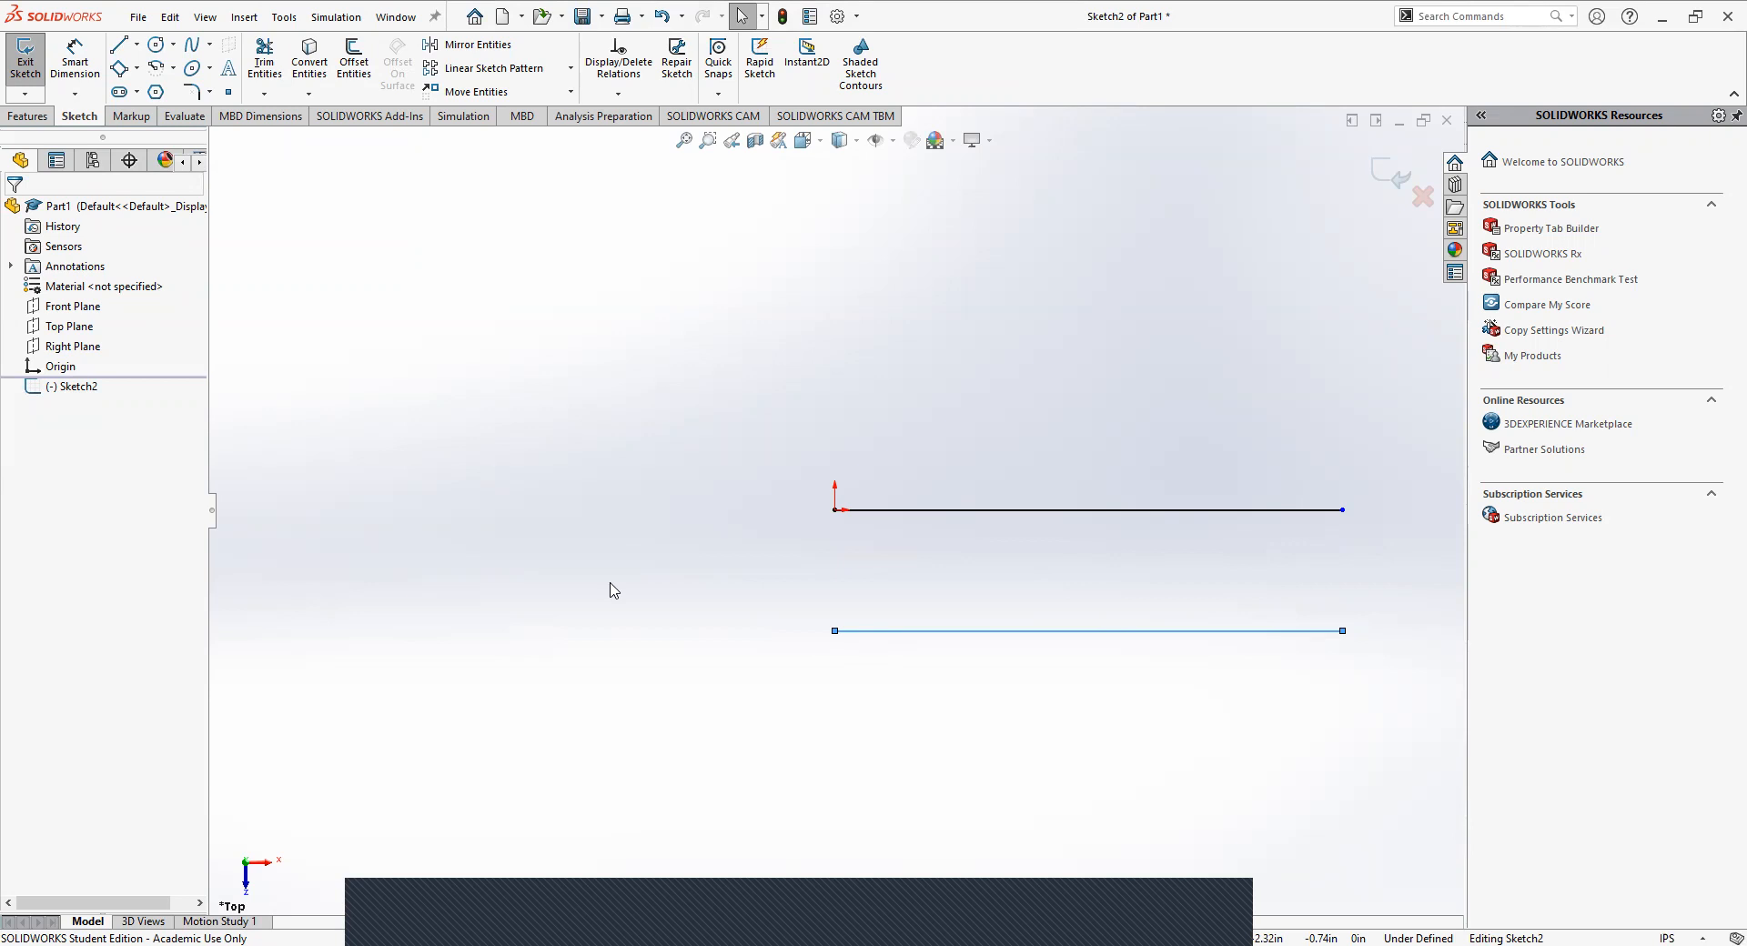
left_click(172, 70)
left_click(172, 69)
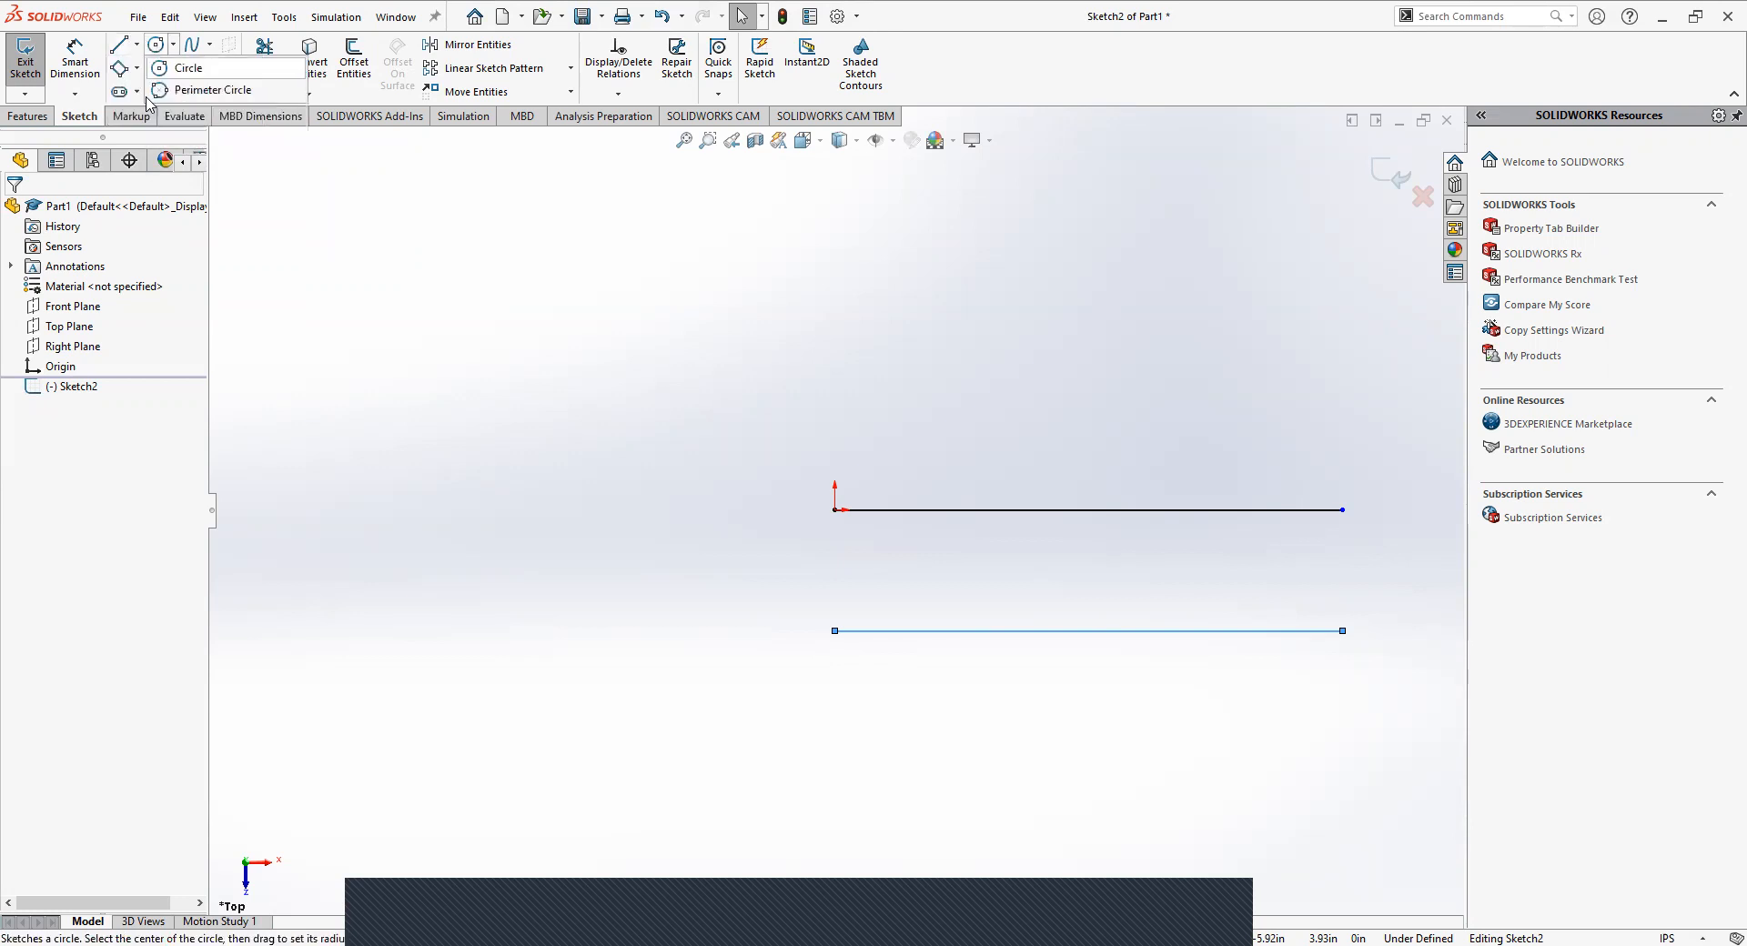
left_click(393, 239)
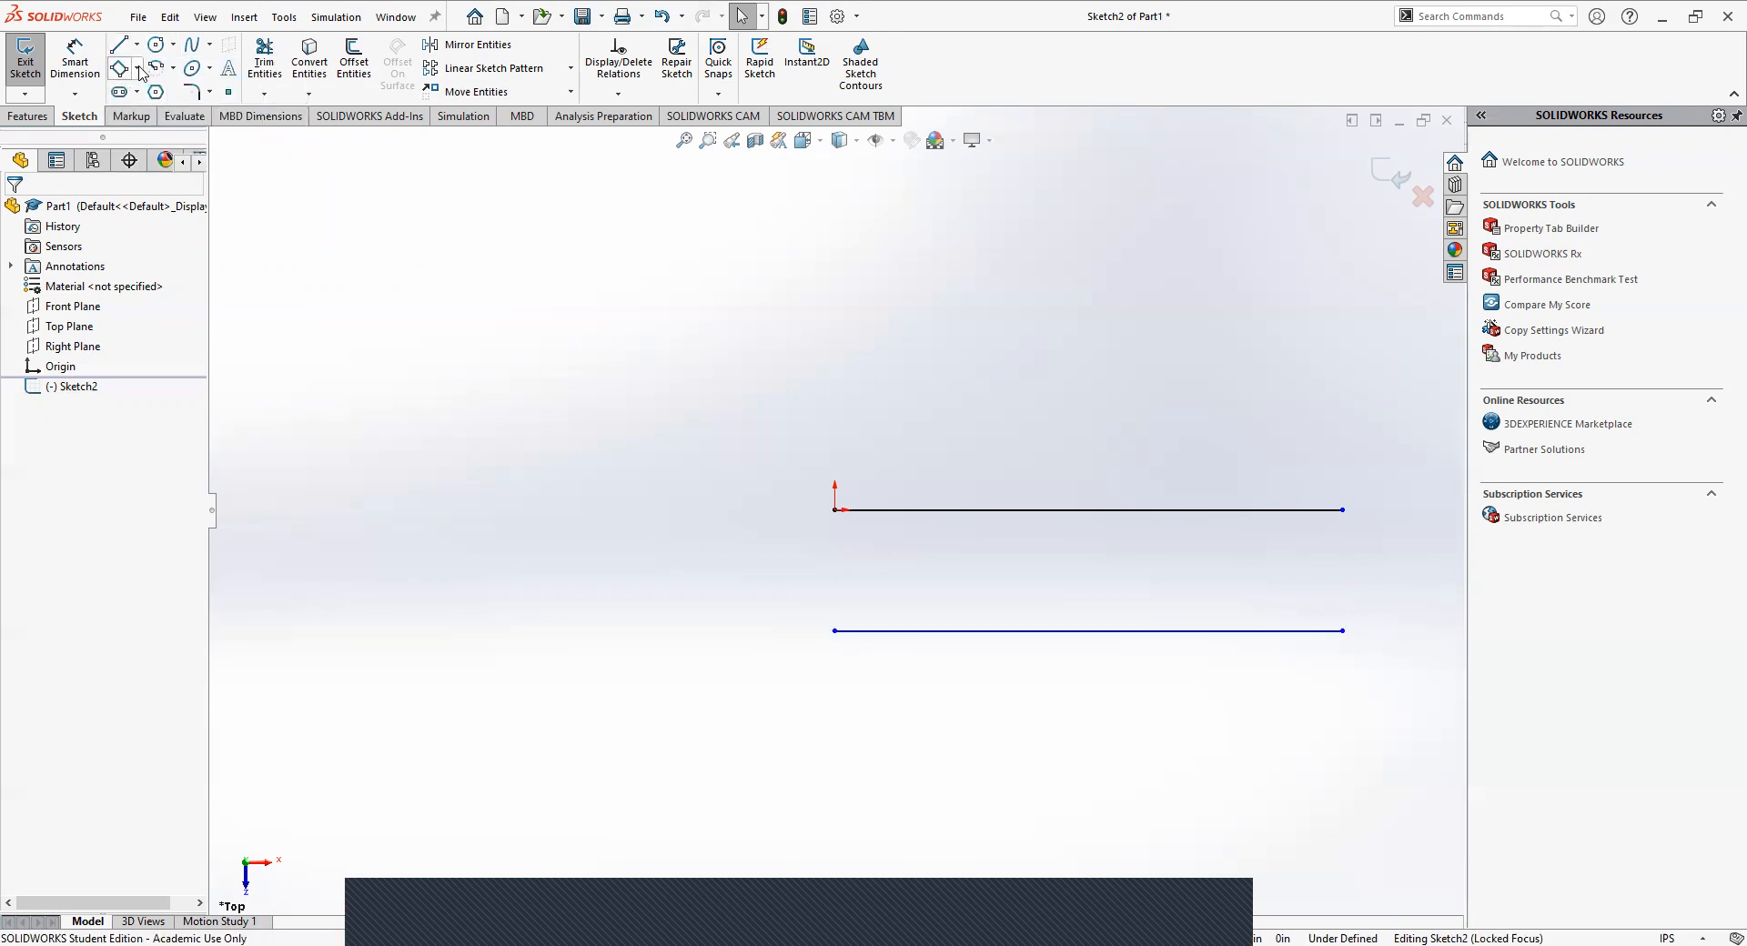
mouse_move(139, 69)
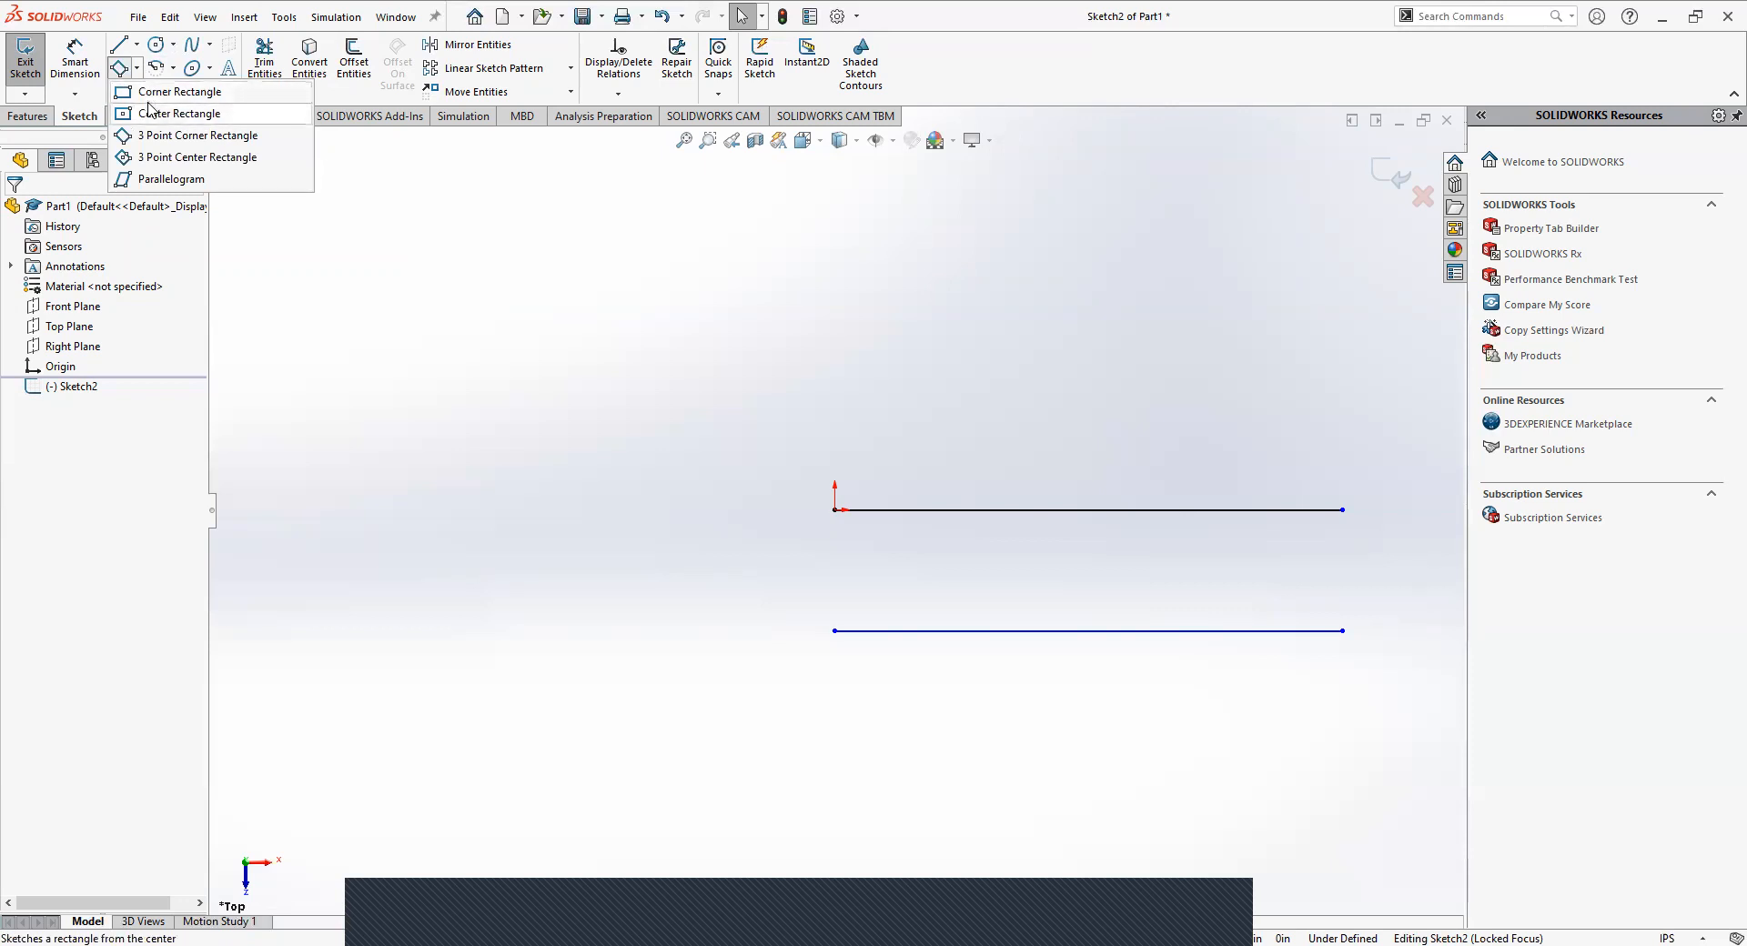
Join the left ends of the two lines with a tangent arc of about 0.63 in radius, starting at the origin.
left_click(173, 69)
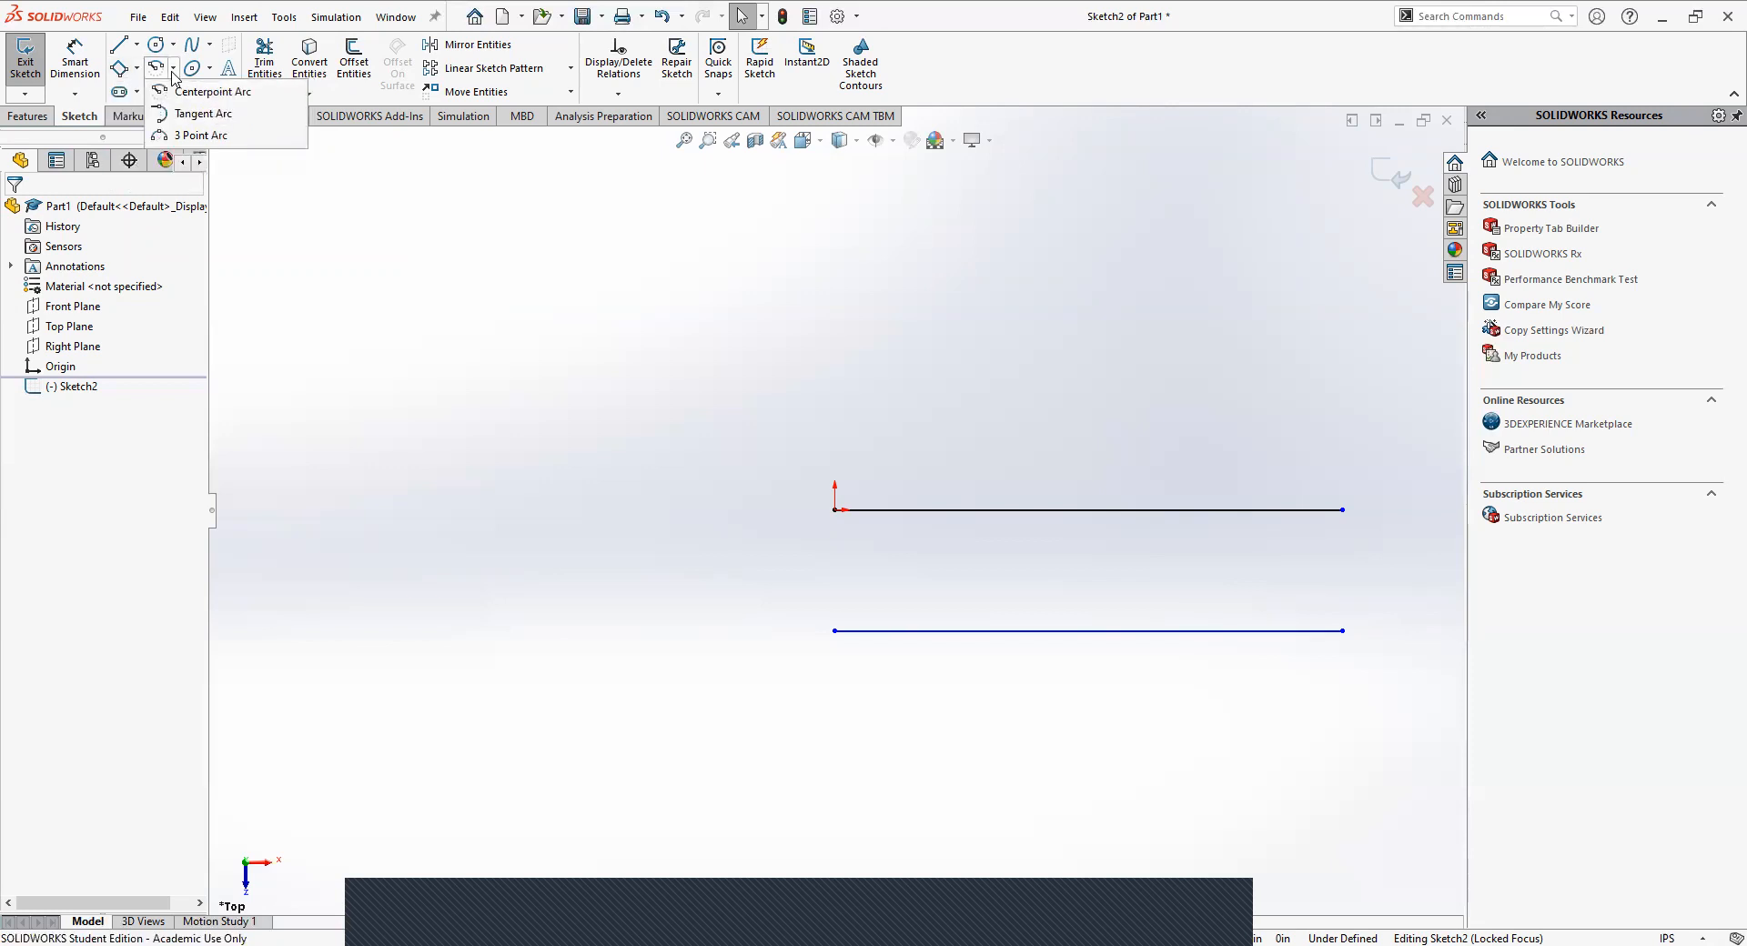
left_click(191, 114)
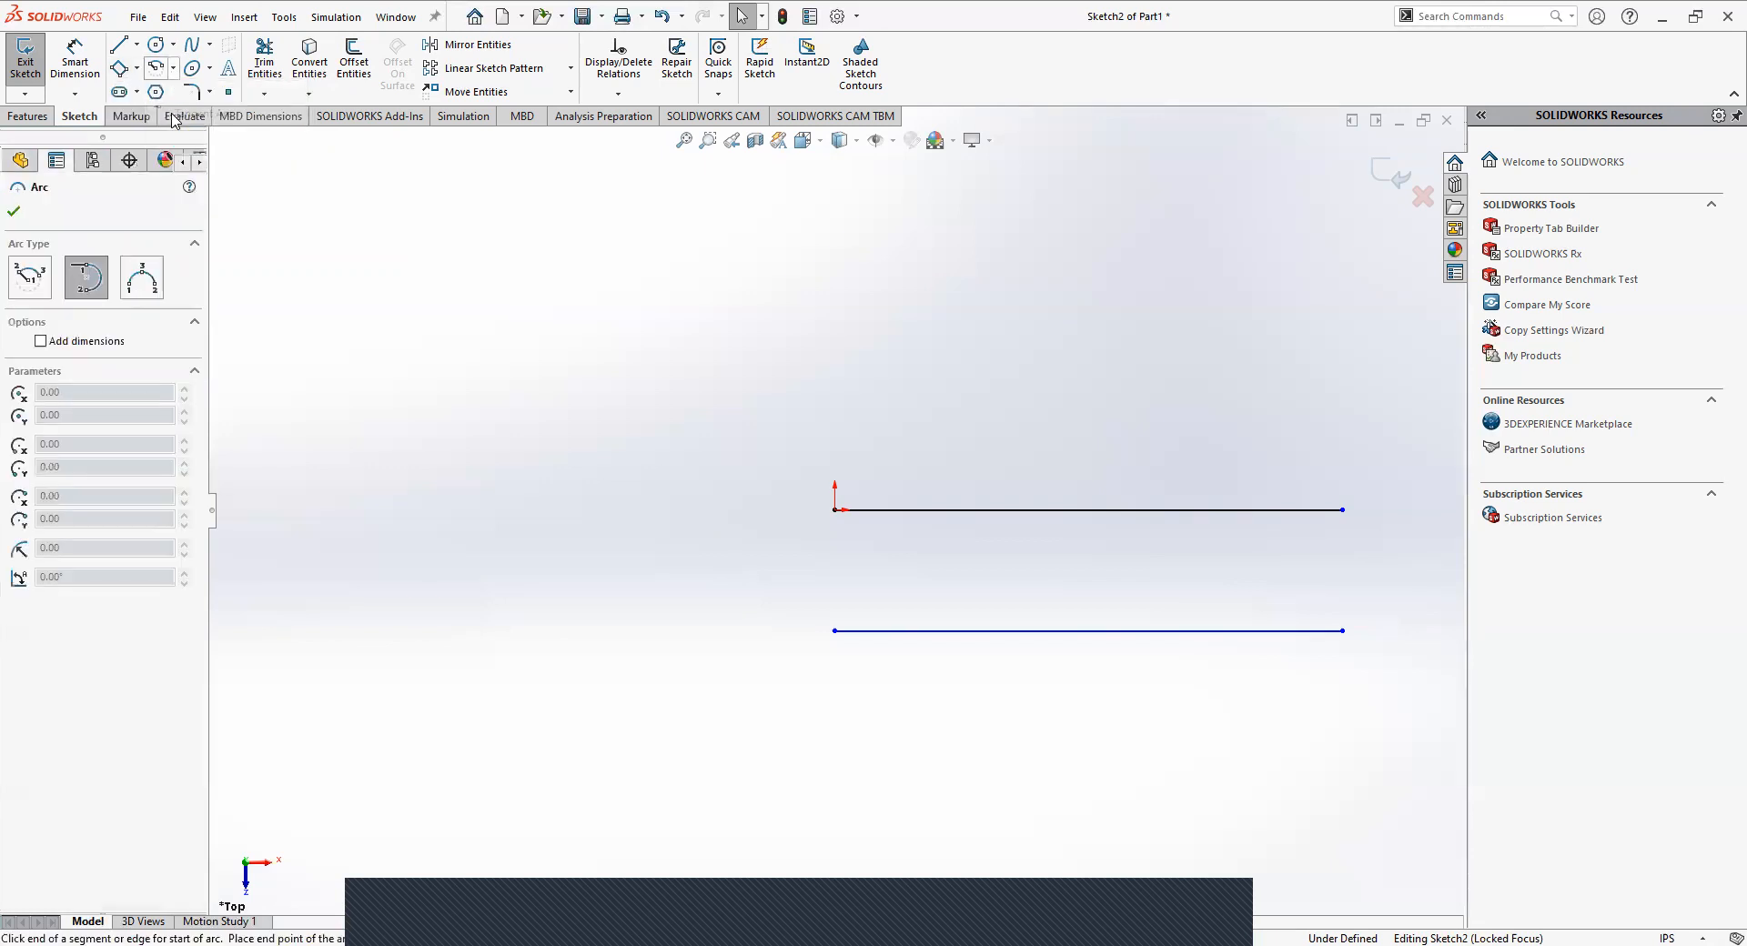
right_click(174, 117)
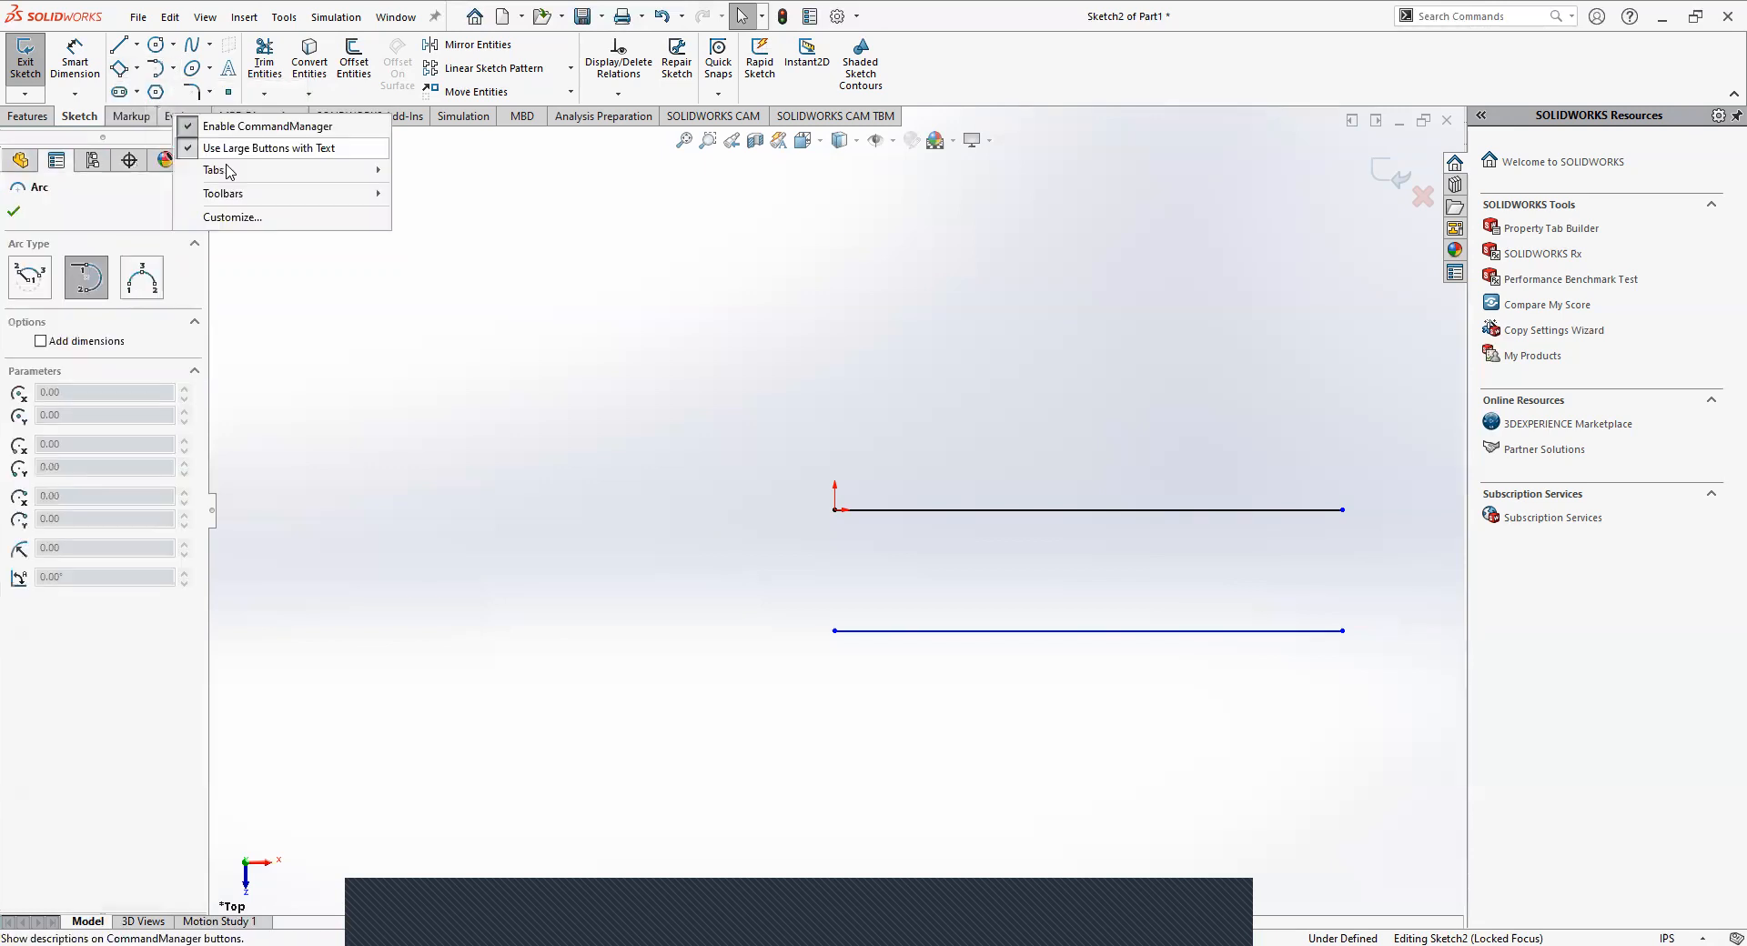
left_click(1006, 410)
left_click(1008, 401)
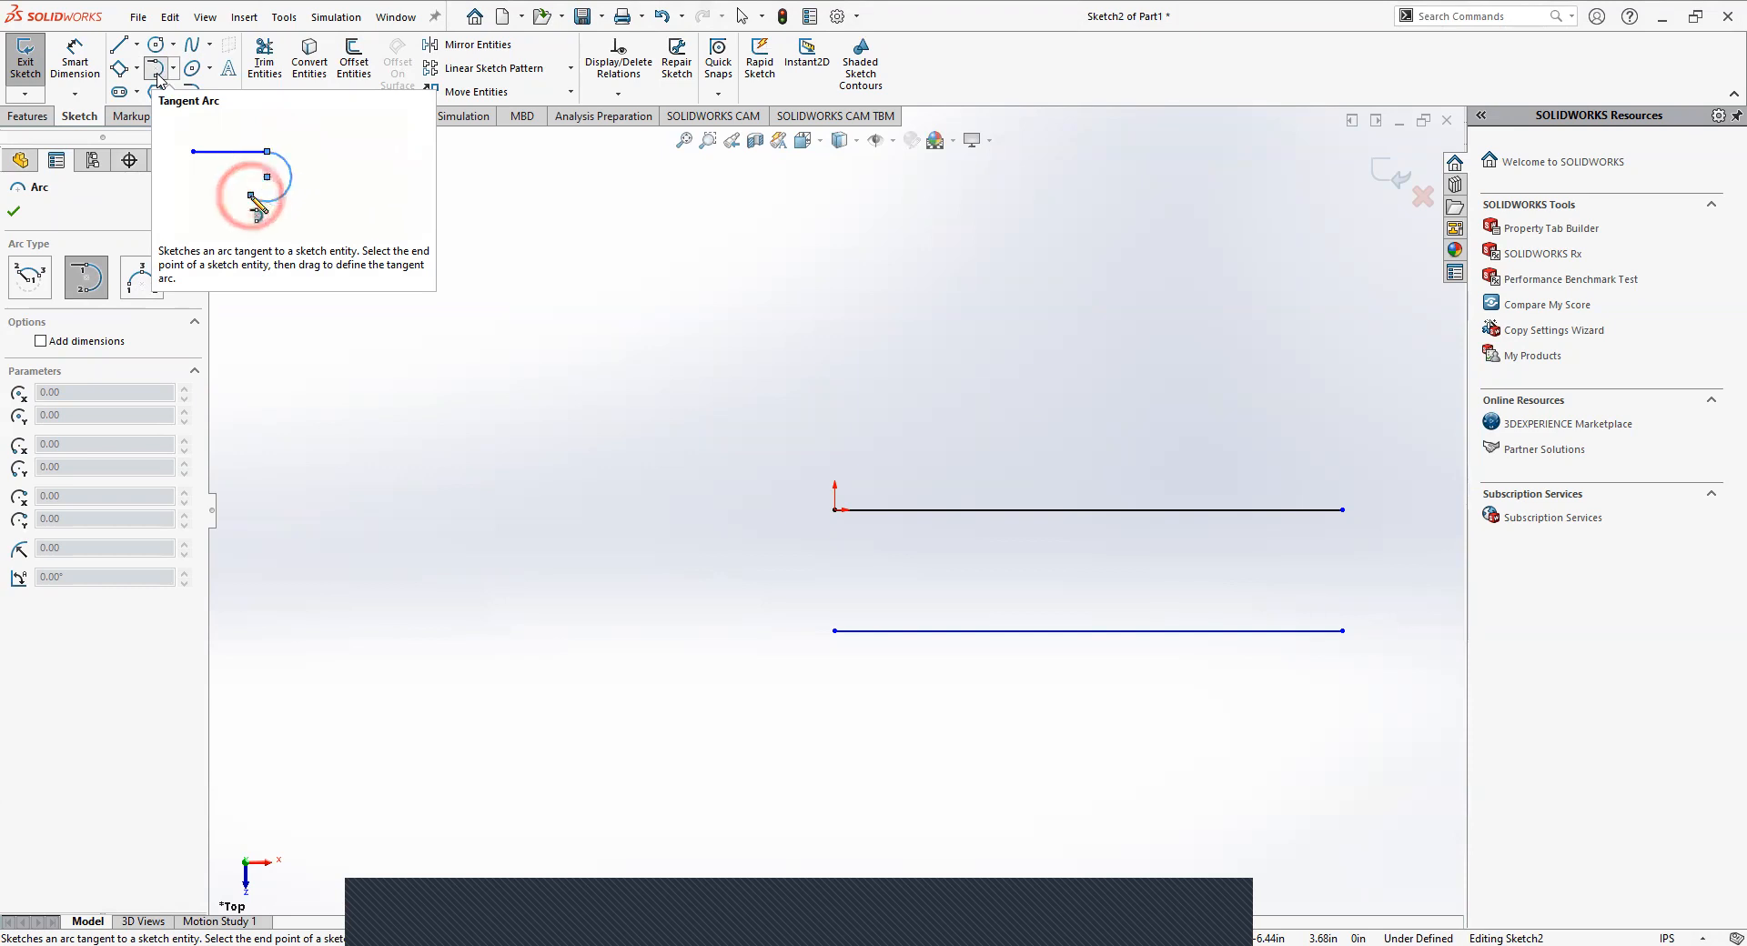
left_click(834, 511)
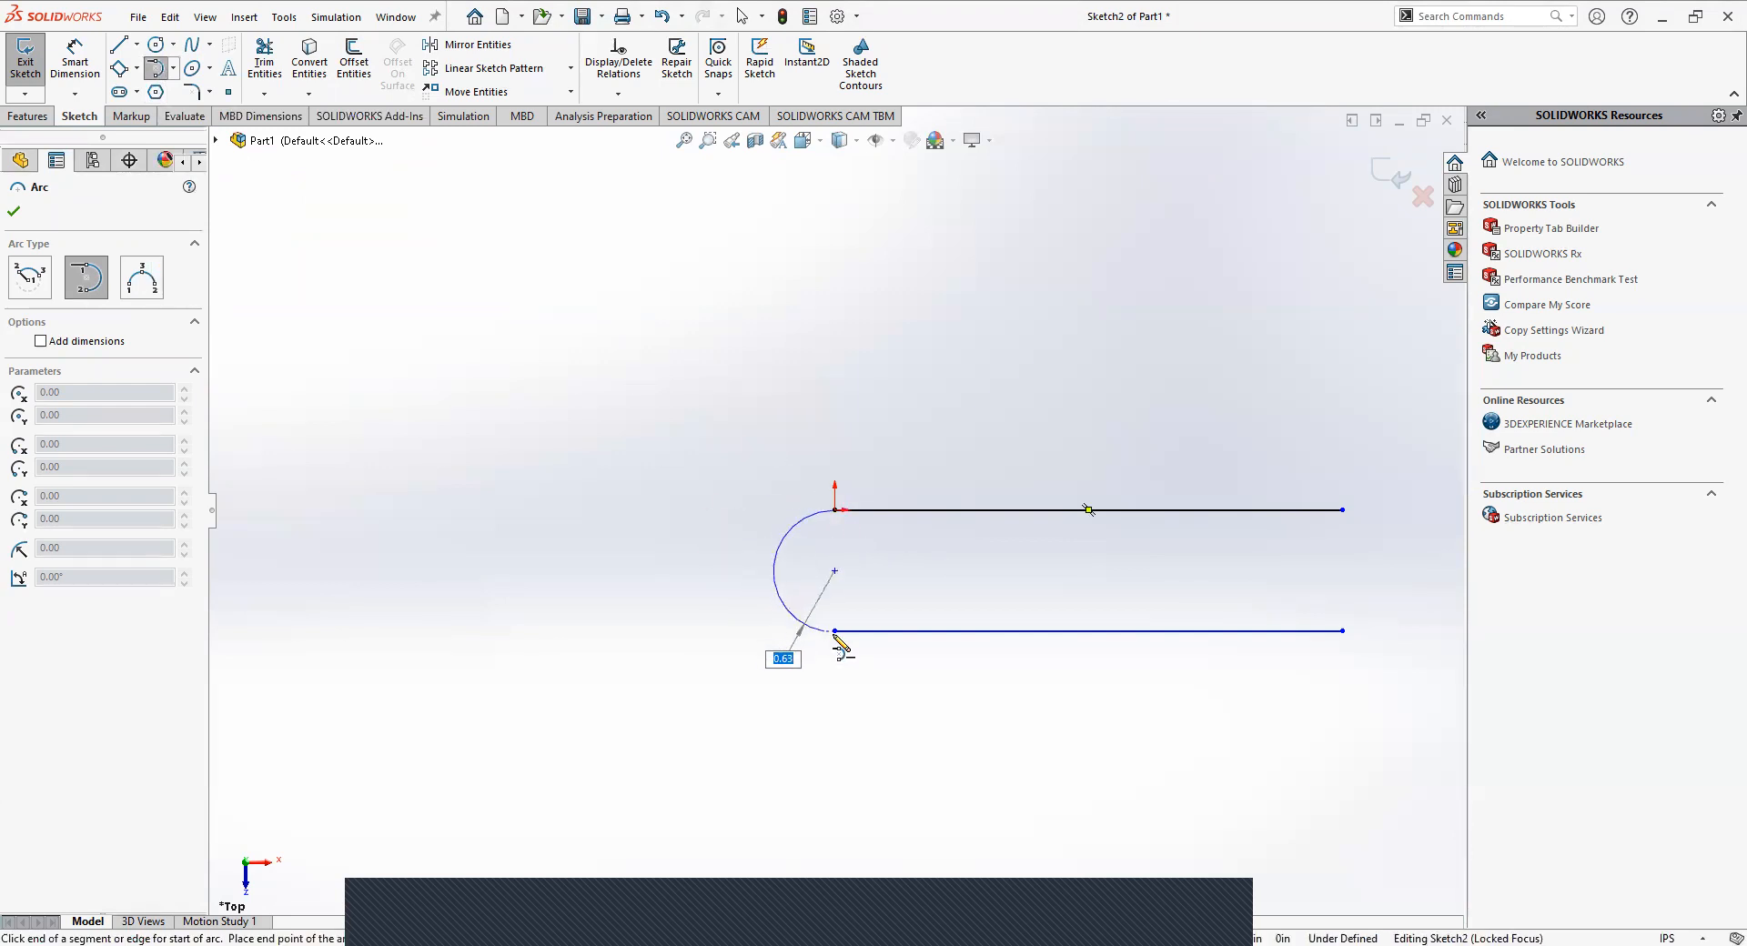
left_click(835, 630)
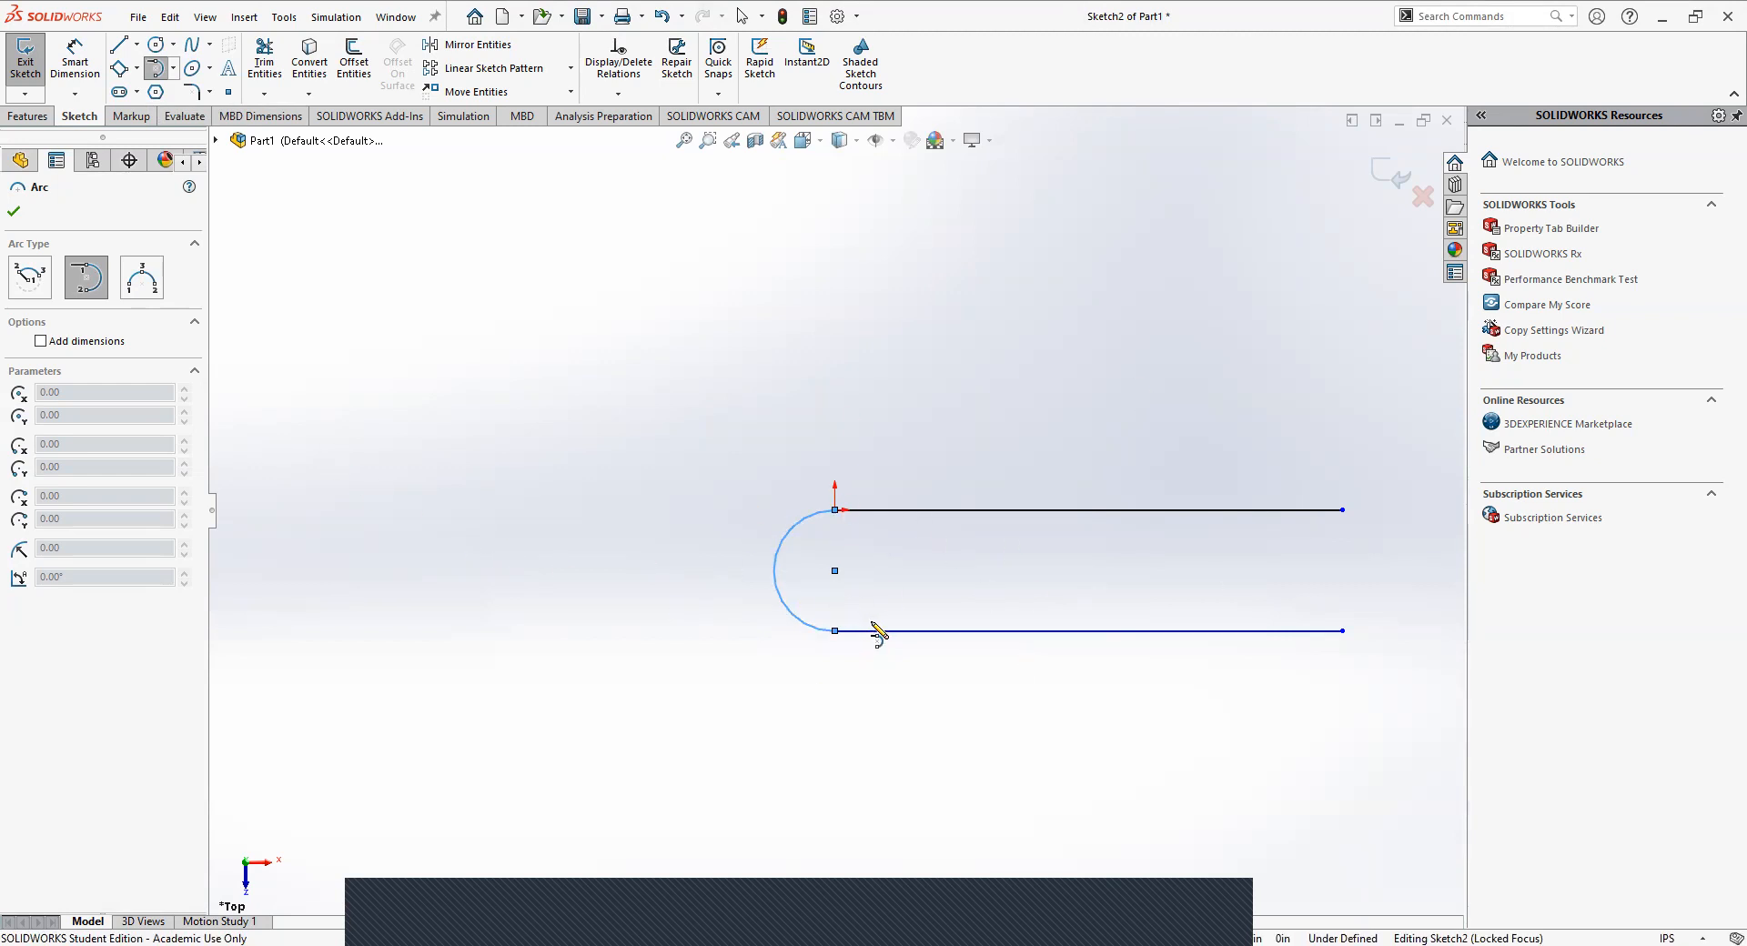
key("Escape")
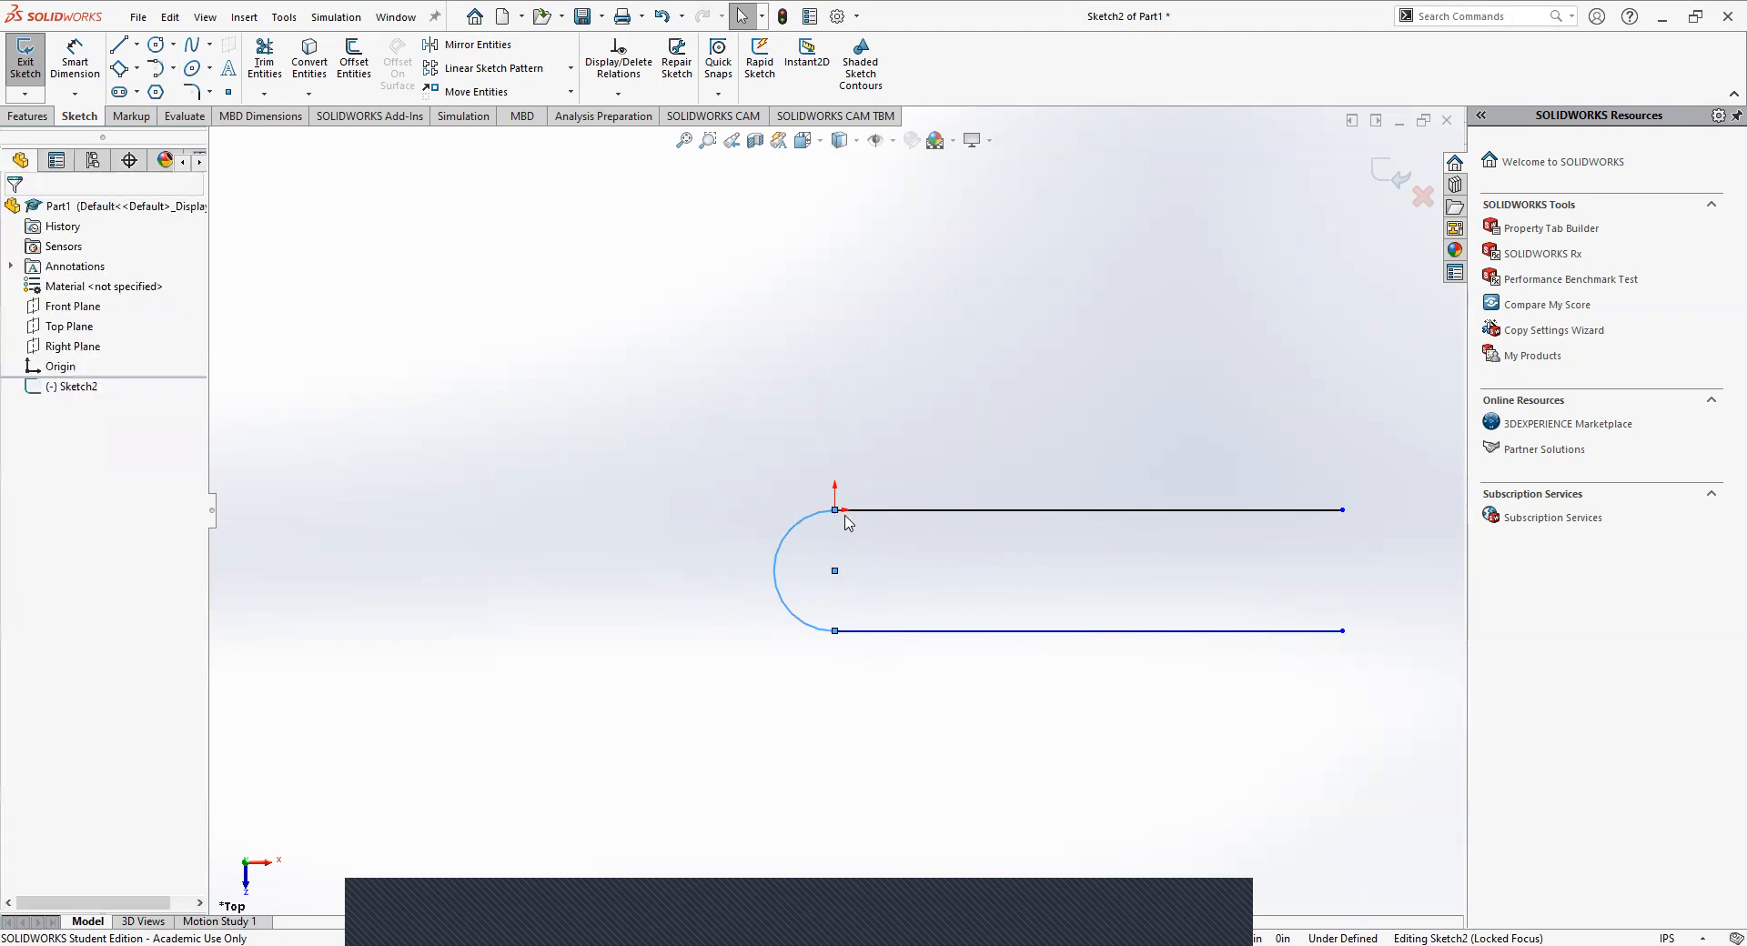
left_click(836, 572)
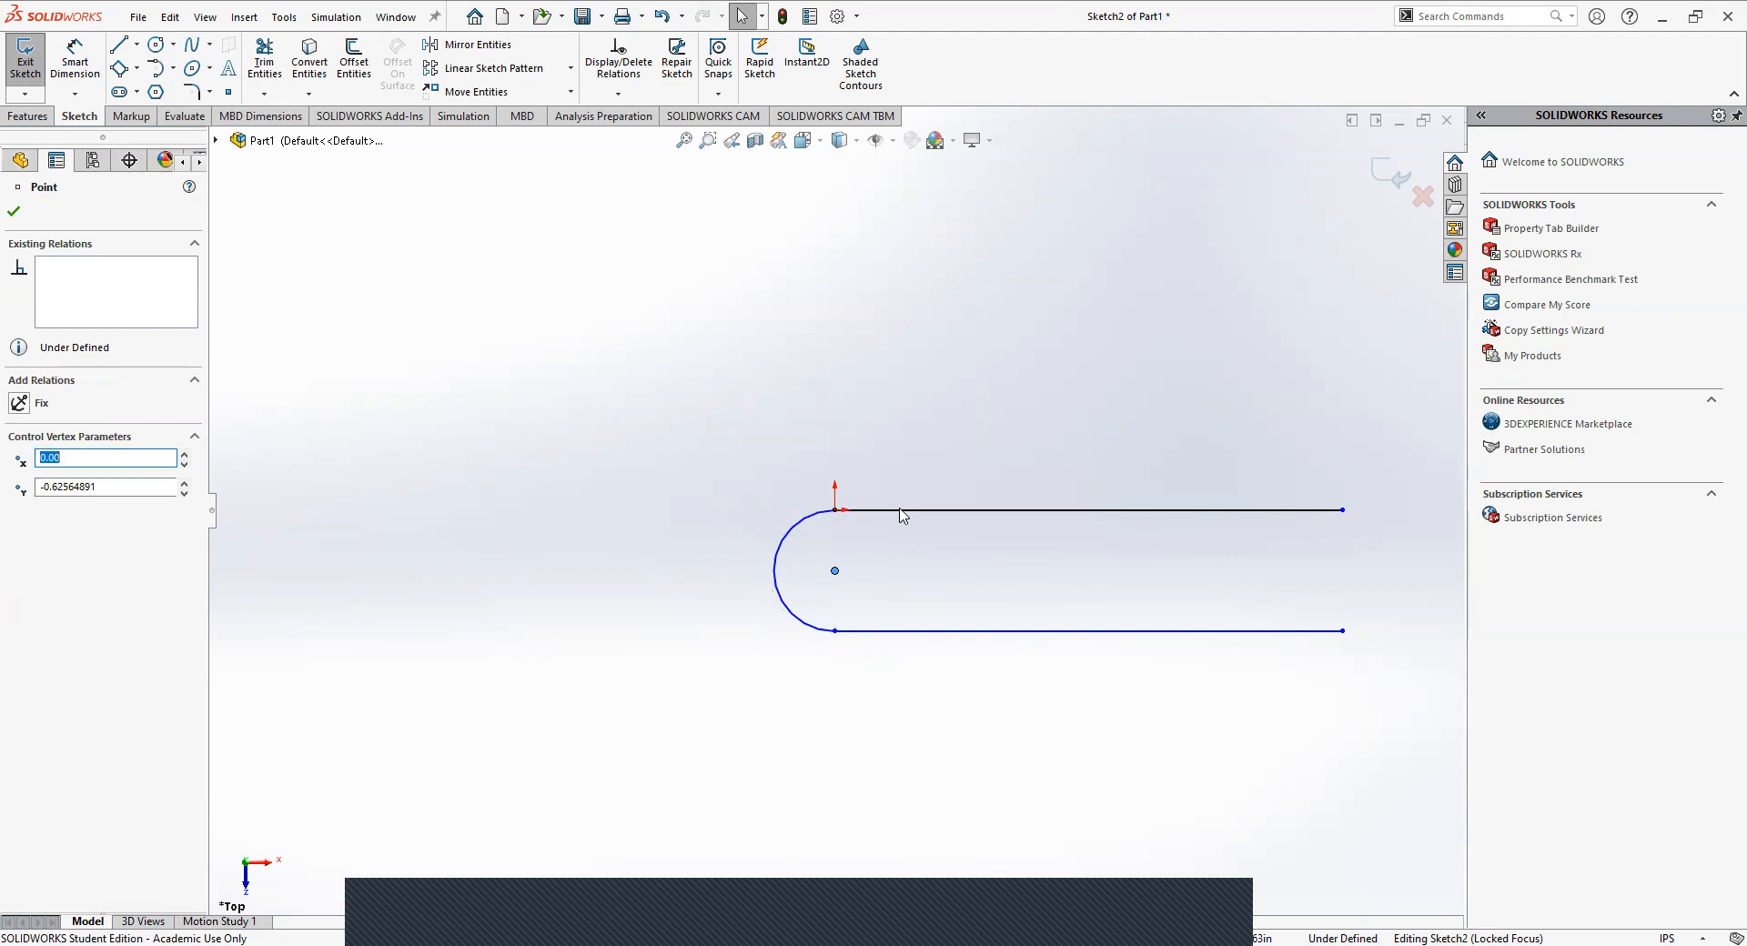
key("Escape")
Join the right ends of the two horizontal lines with a 3 point arc of about 0.65 in radius bulging outward.
left_click(175, 69)
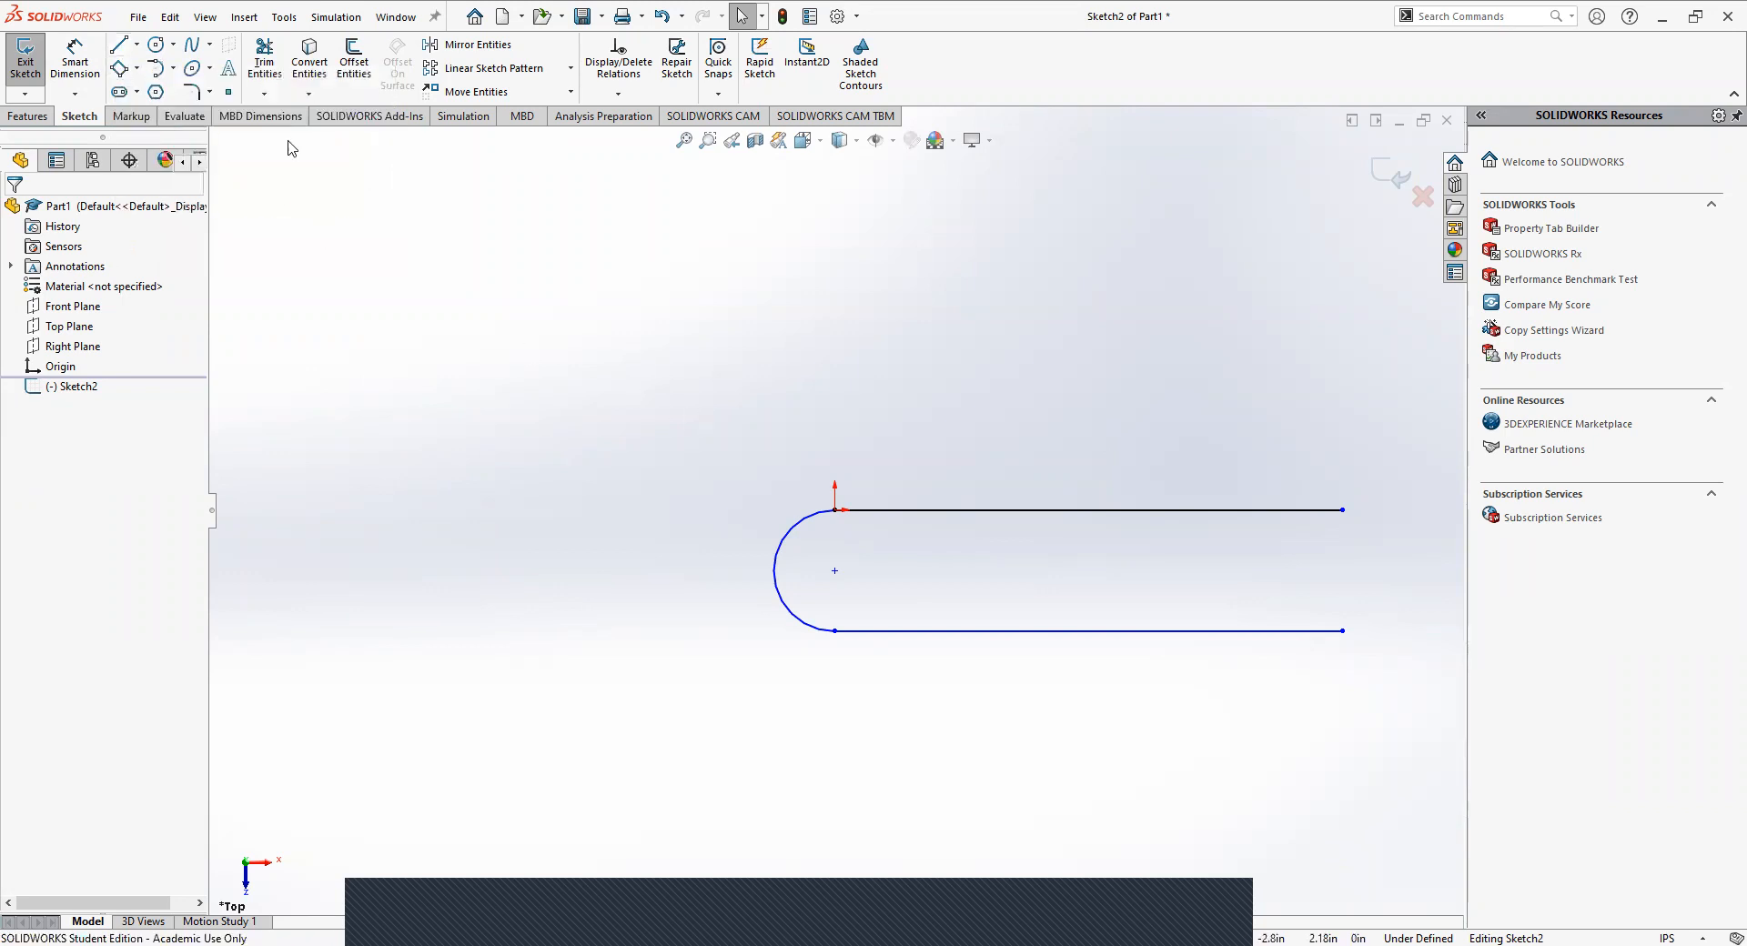
left_click(173, 68)
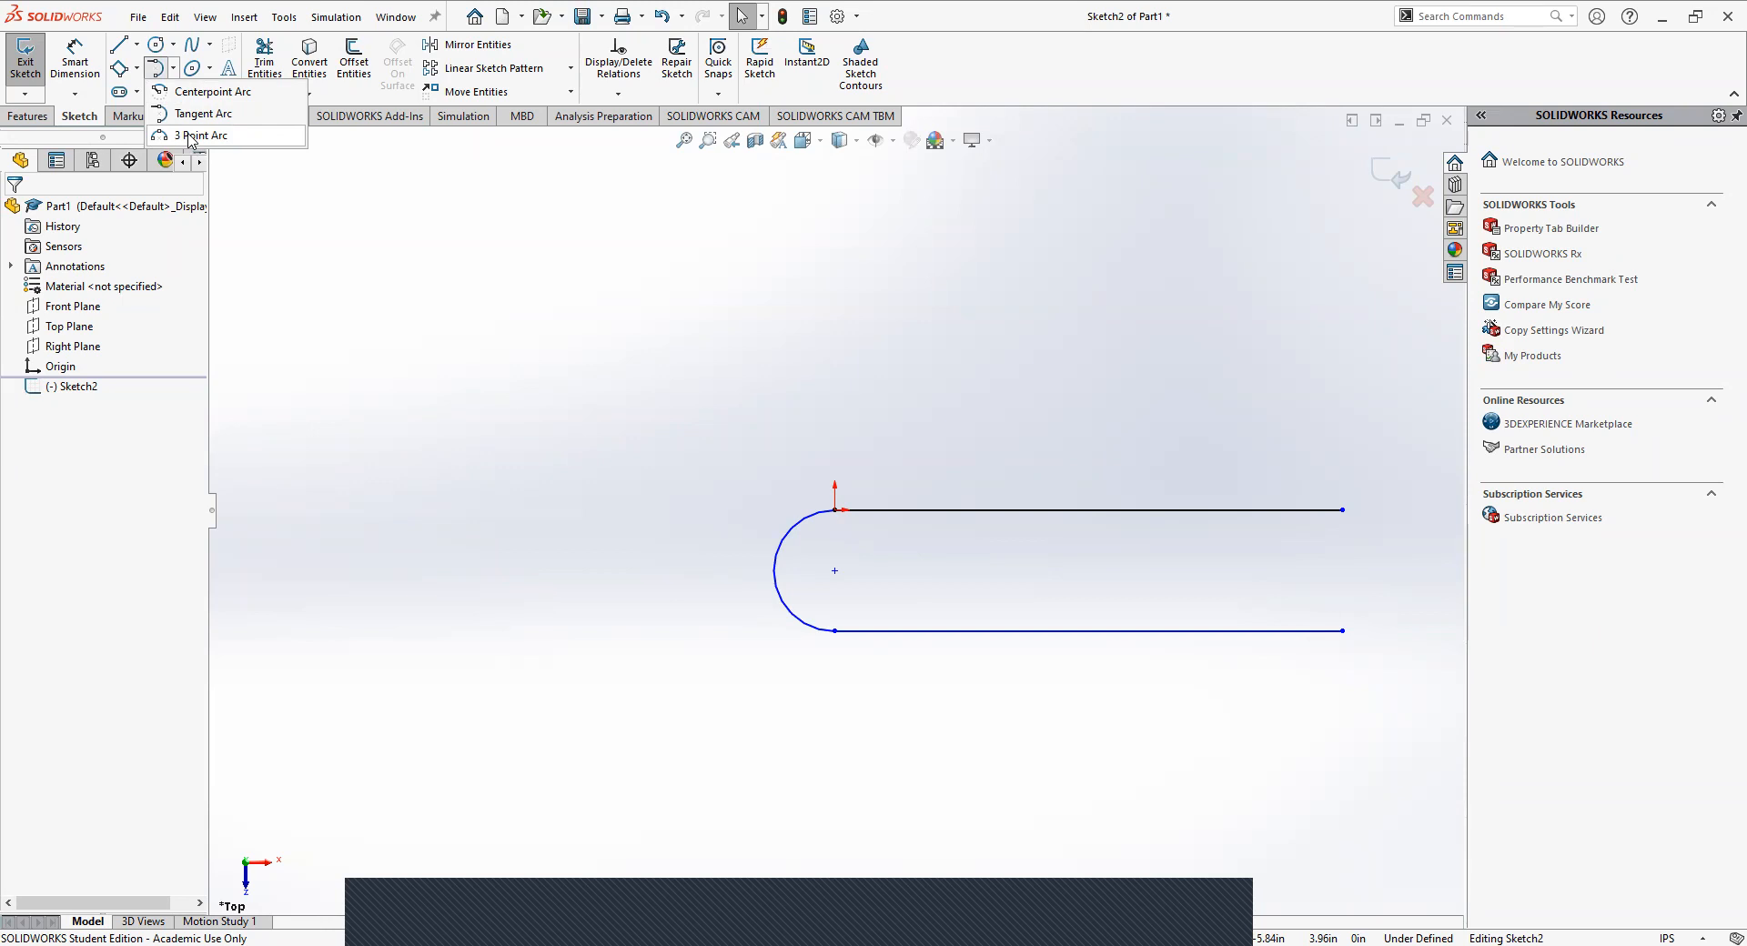
left_click(190, 137)
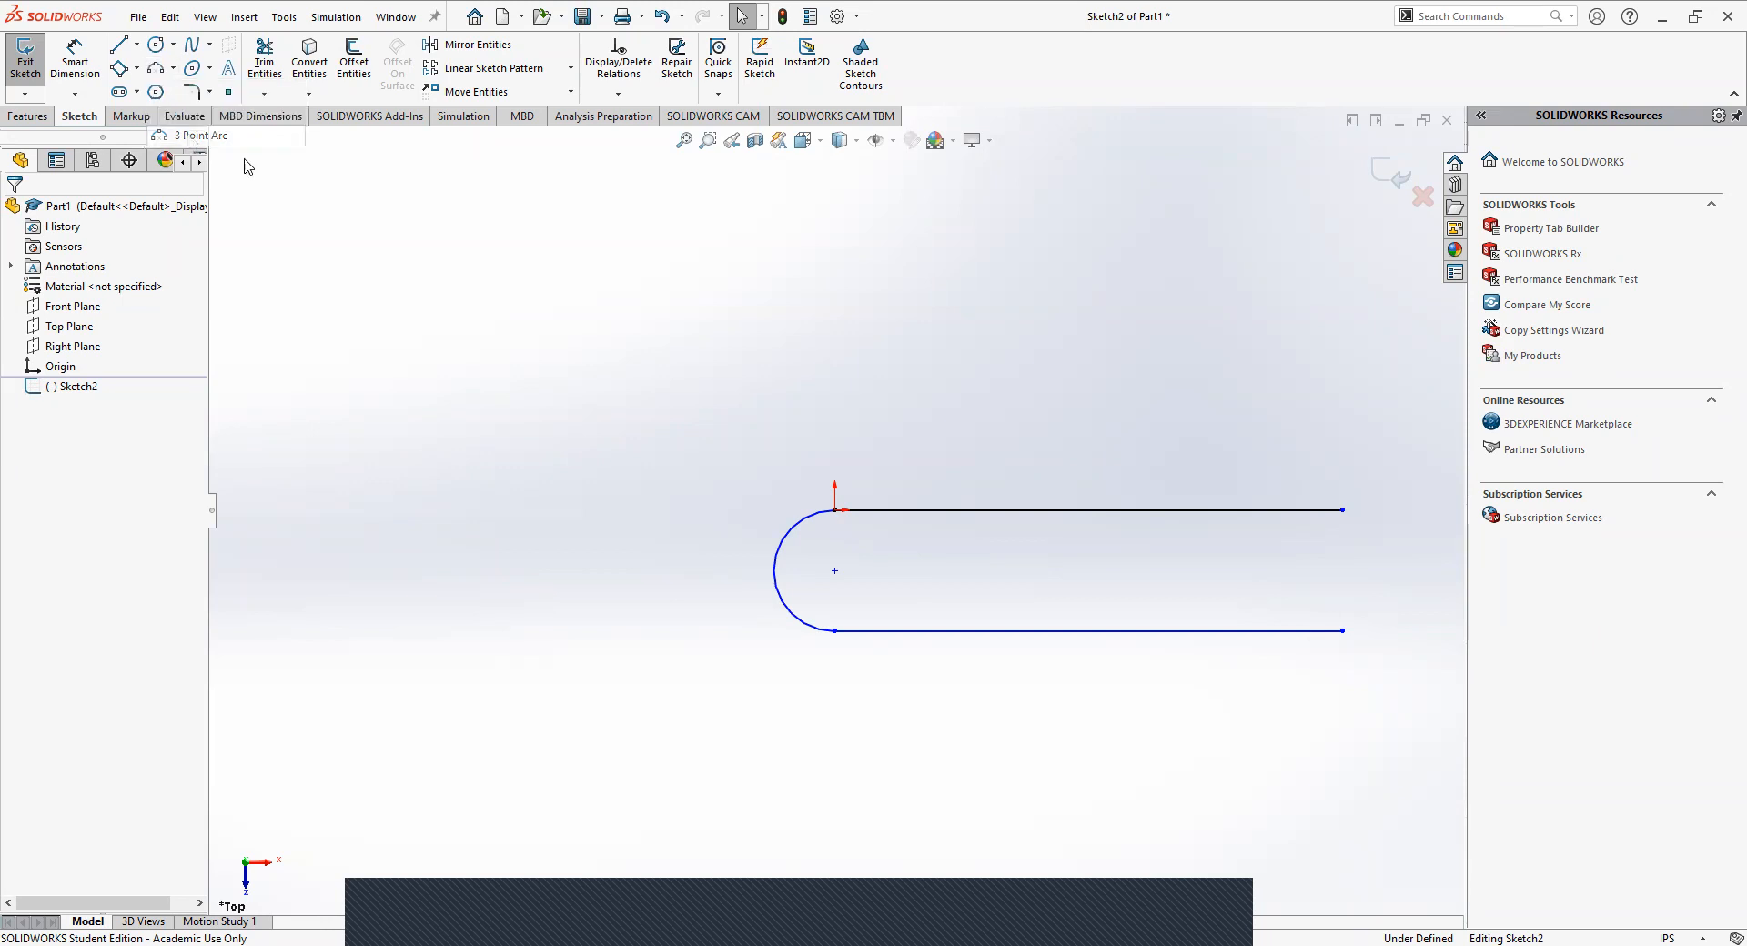
left_click(1341, 512)
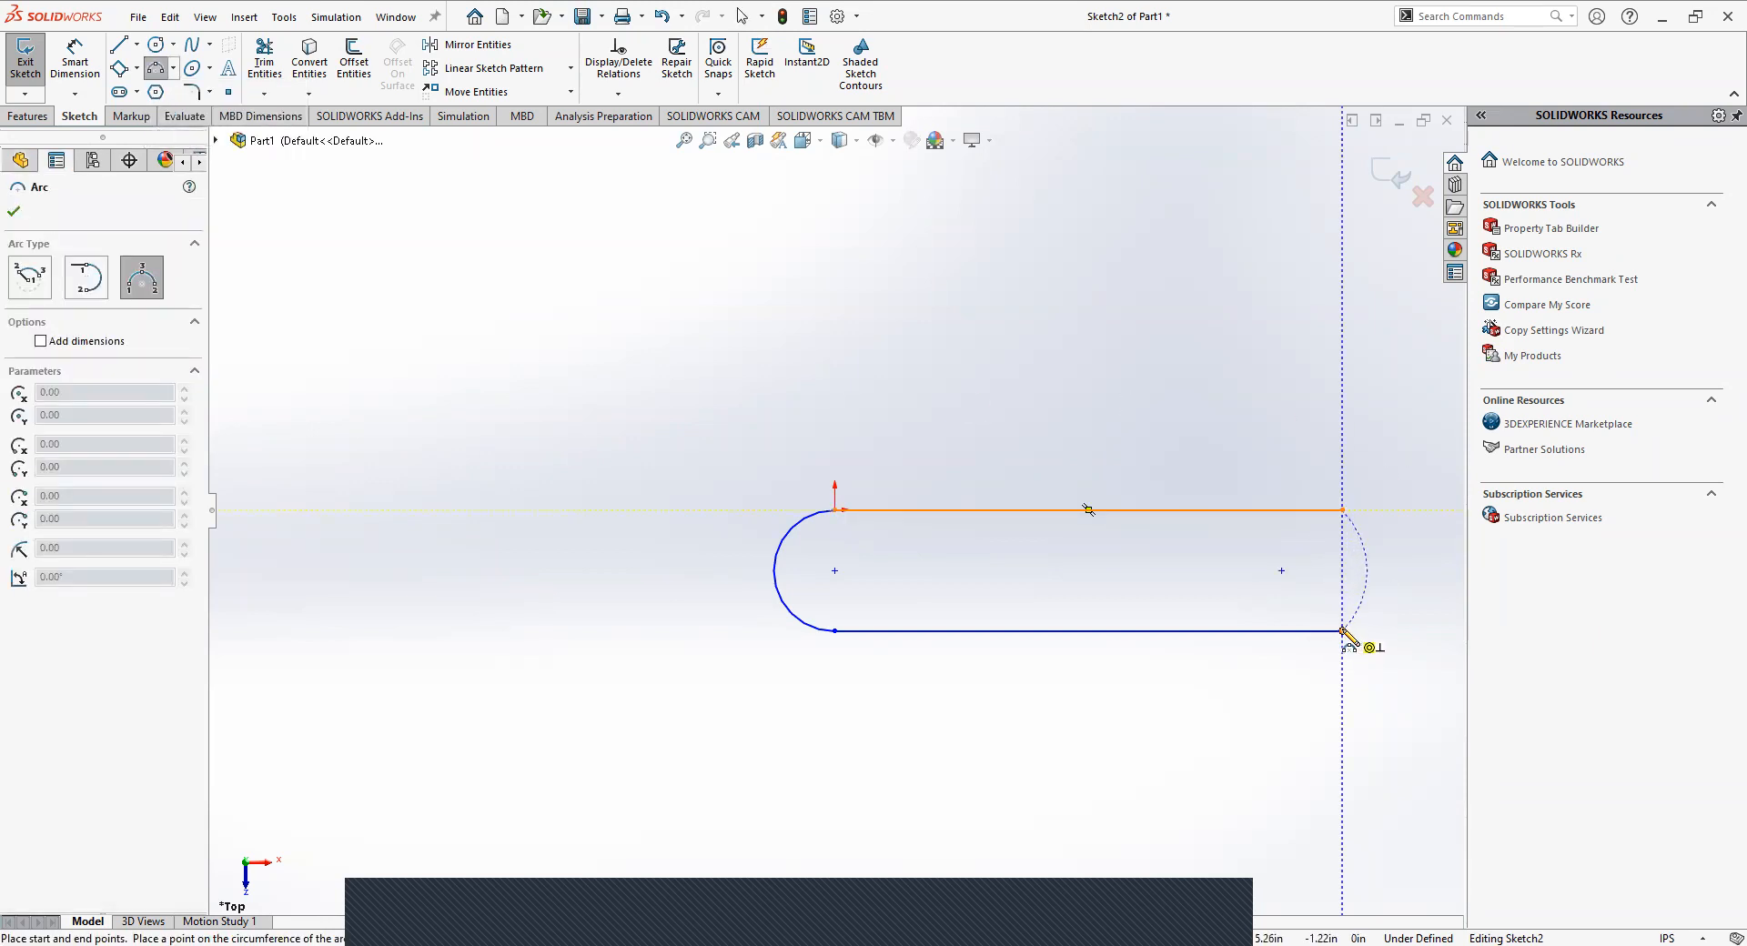
left_click(1342, 510)
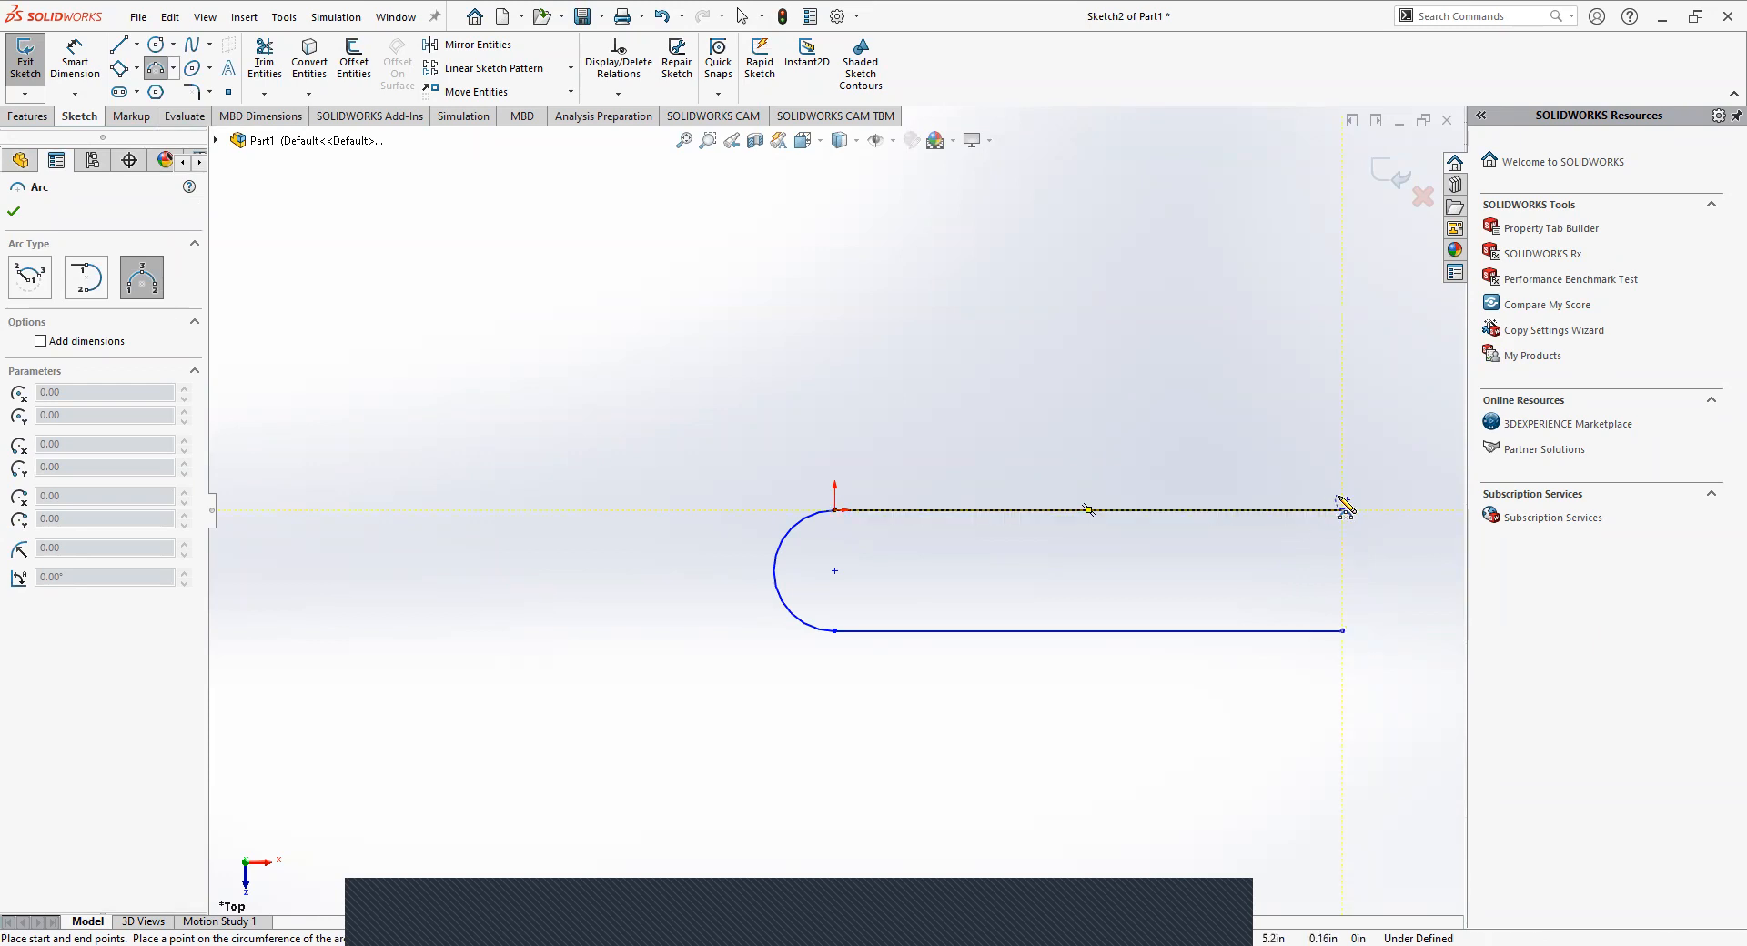
left_click(143, 274)
left_click(1342, 510)
left_click(1341, 630)
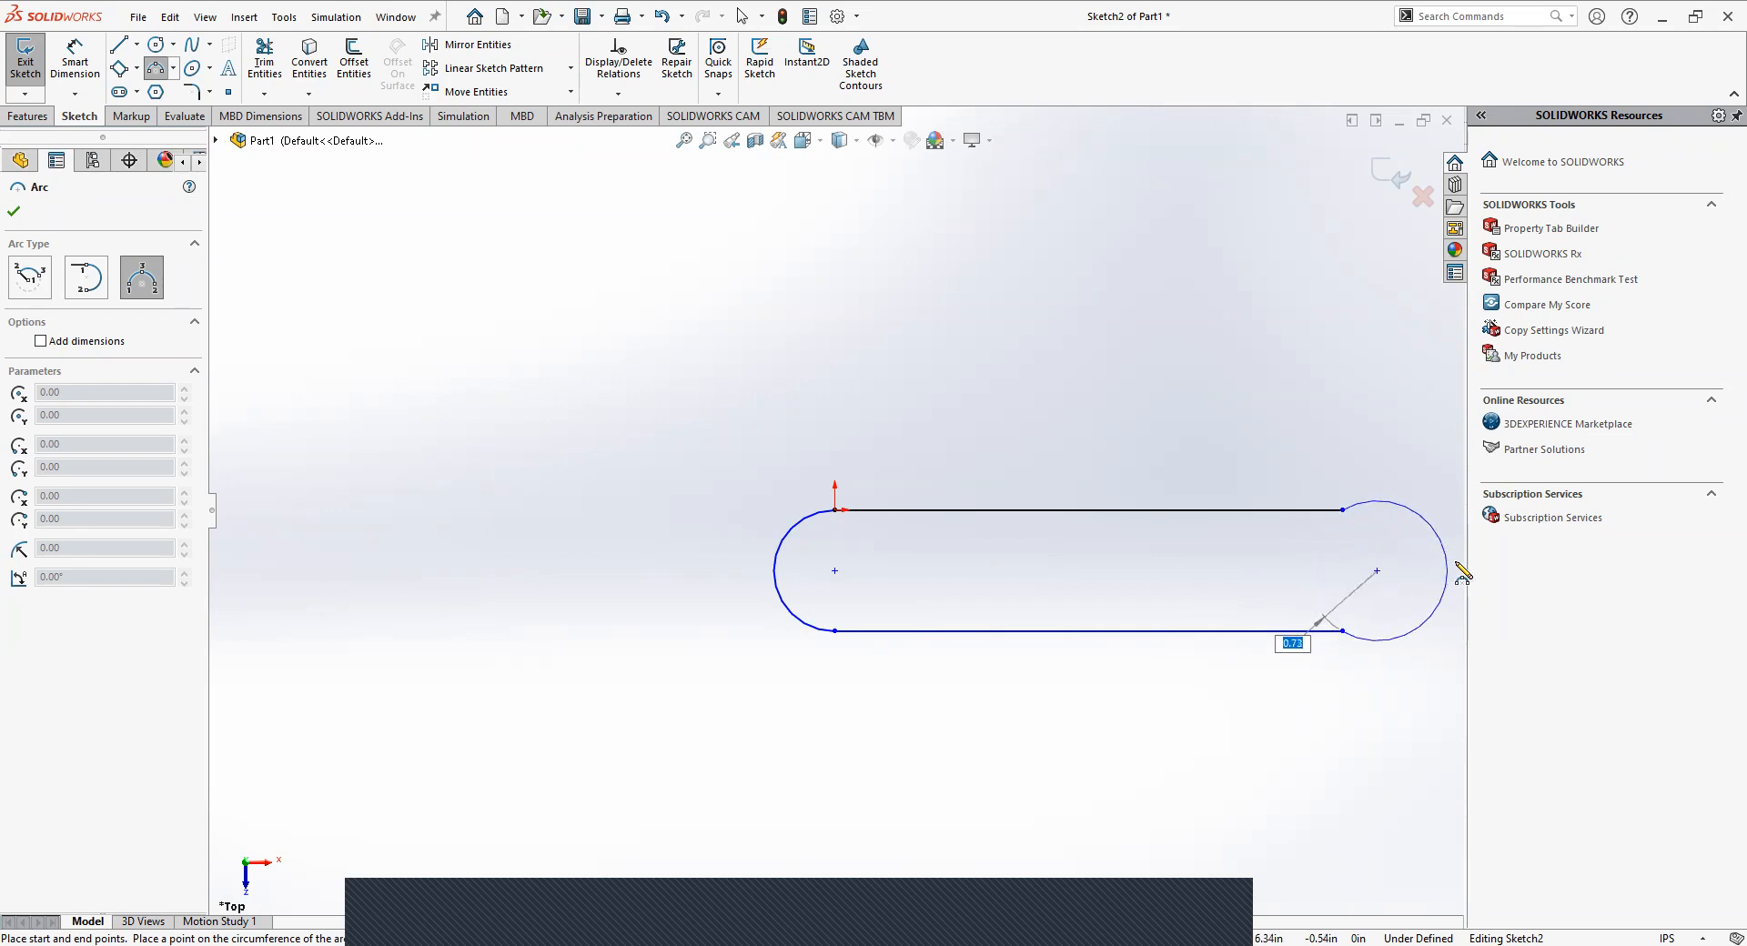
left_click(1387, 571)
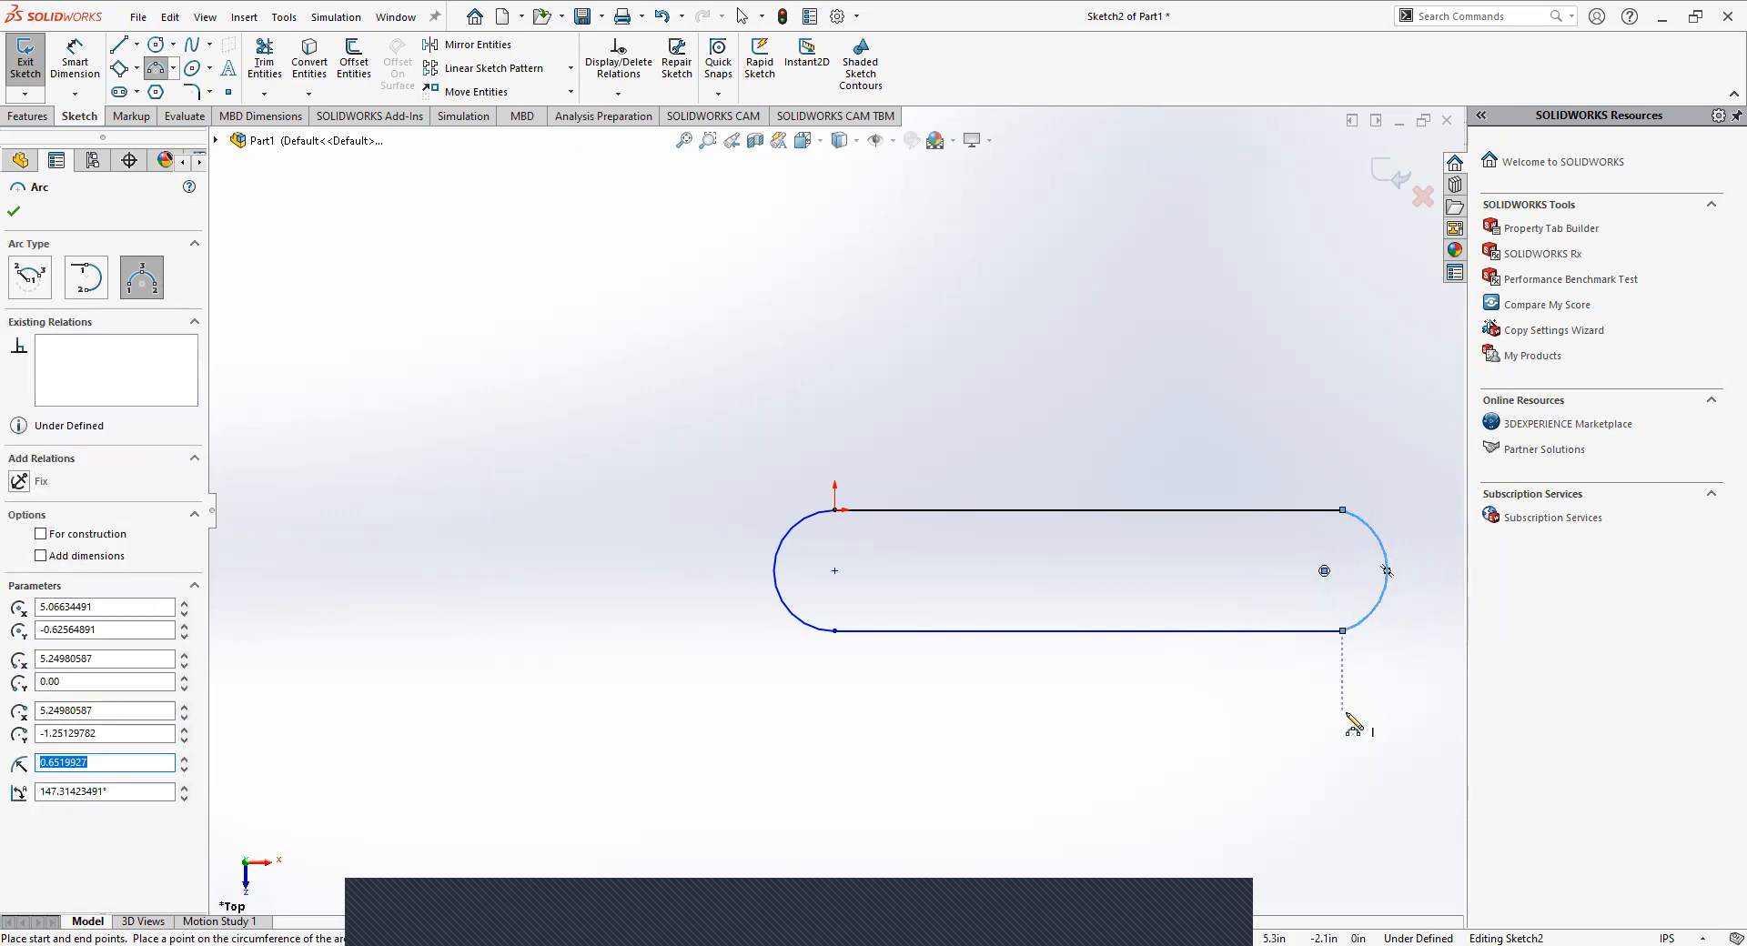
key("Escape")
left_click(1094, 418)
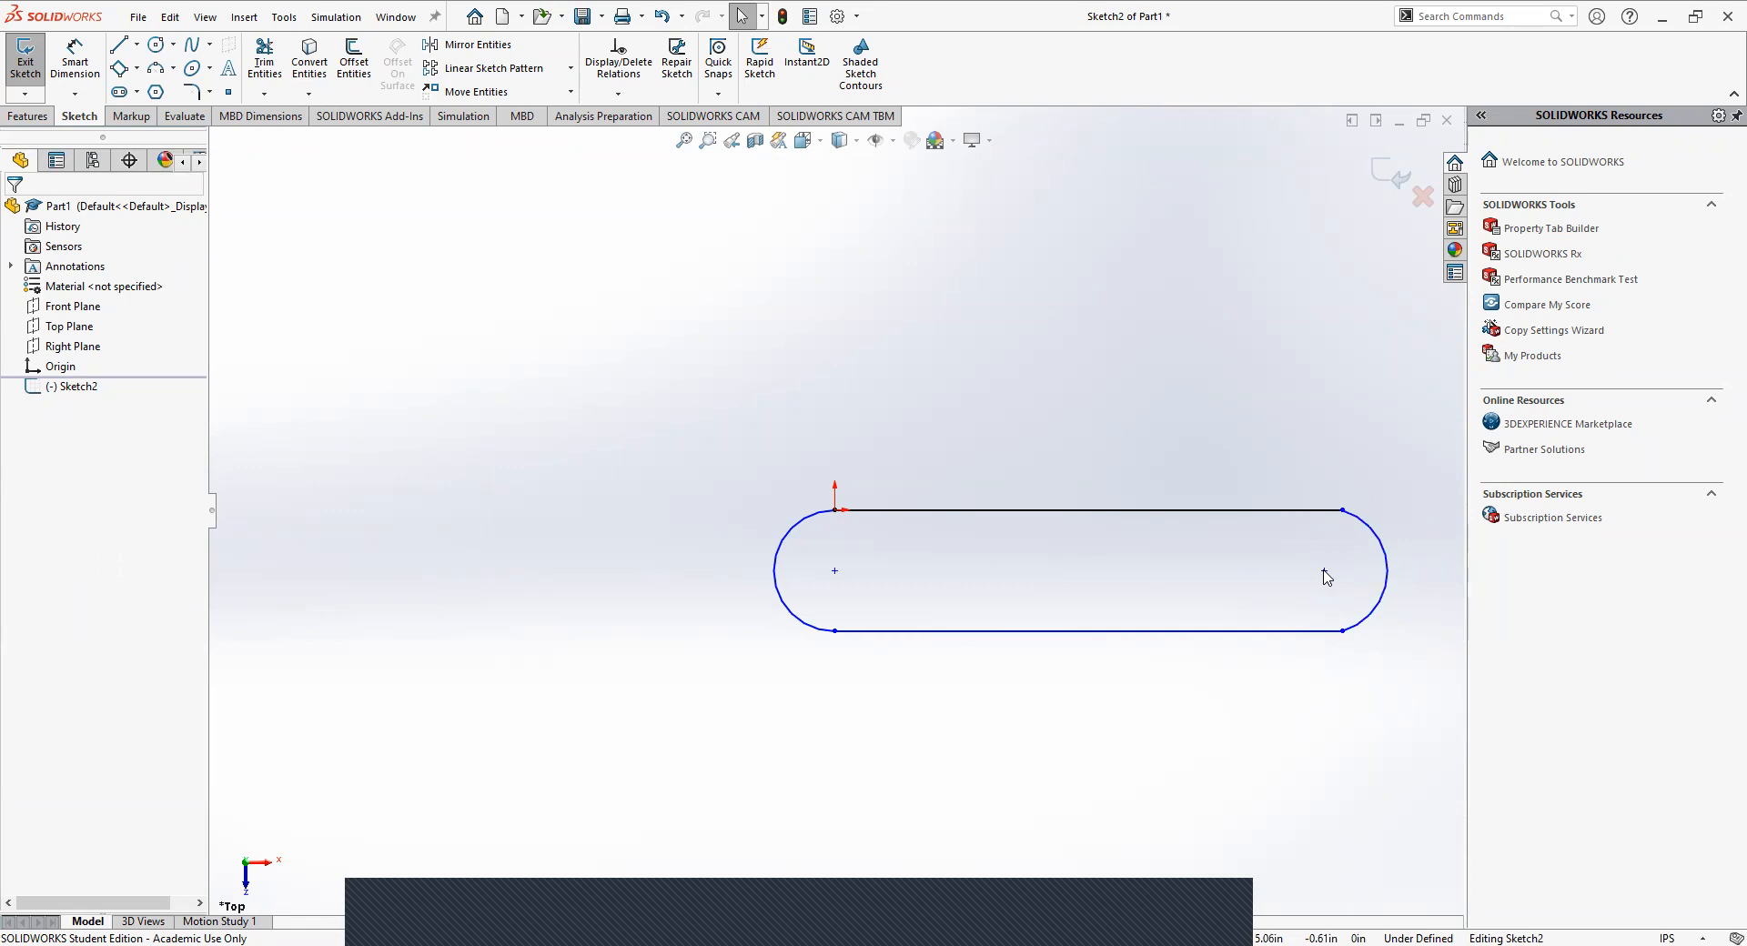
Add a tangent relation between the right end arc and the upper horizontal line.
left_click(1357, 522)
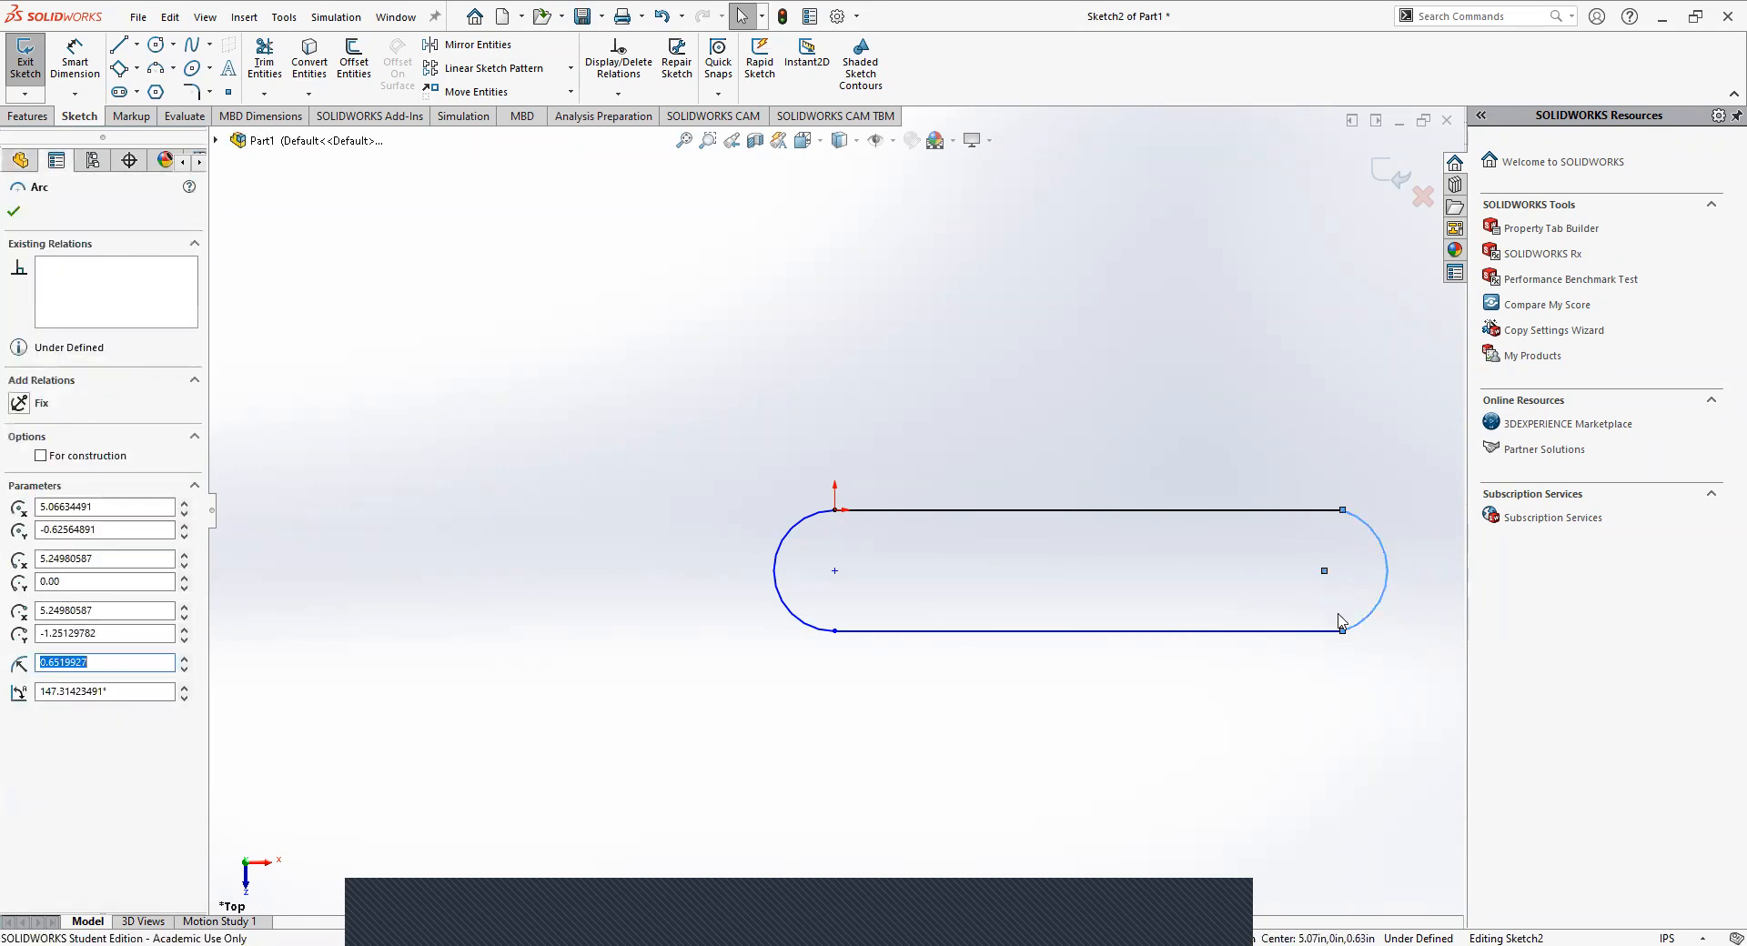
left_click(1185, 553)
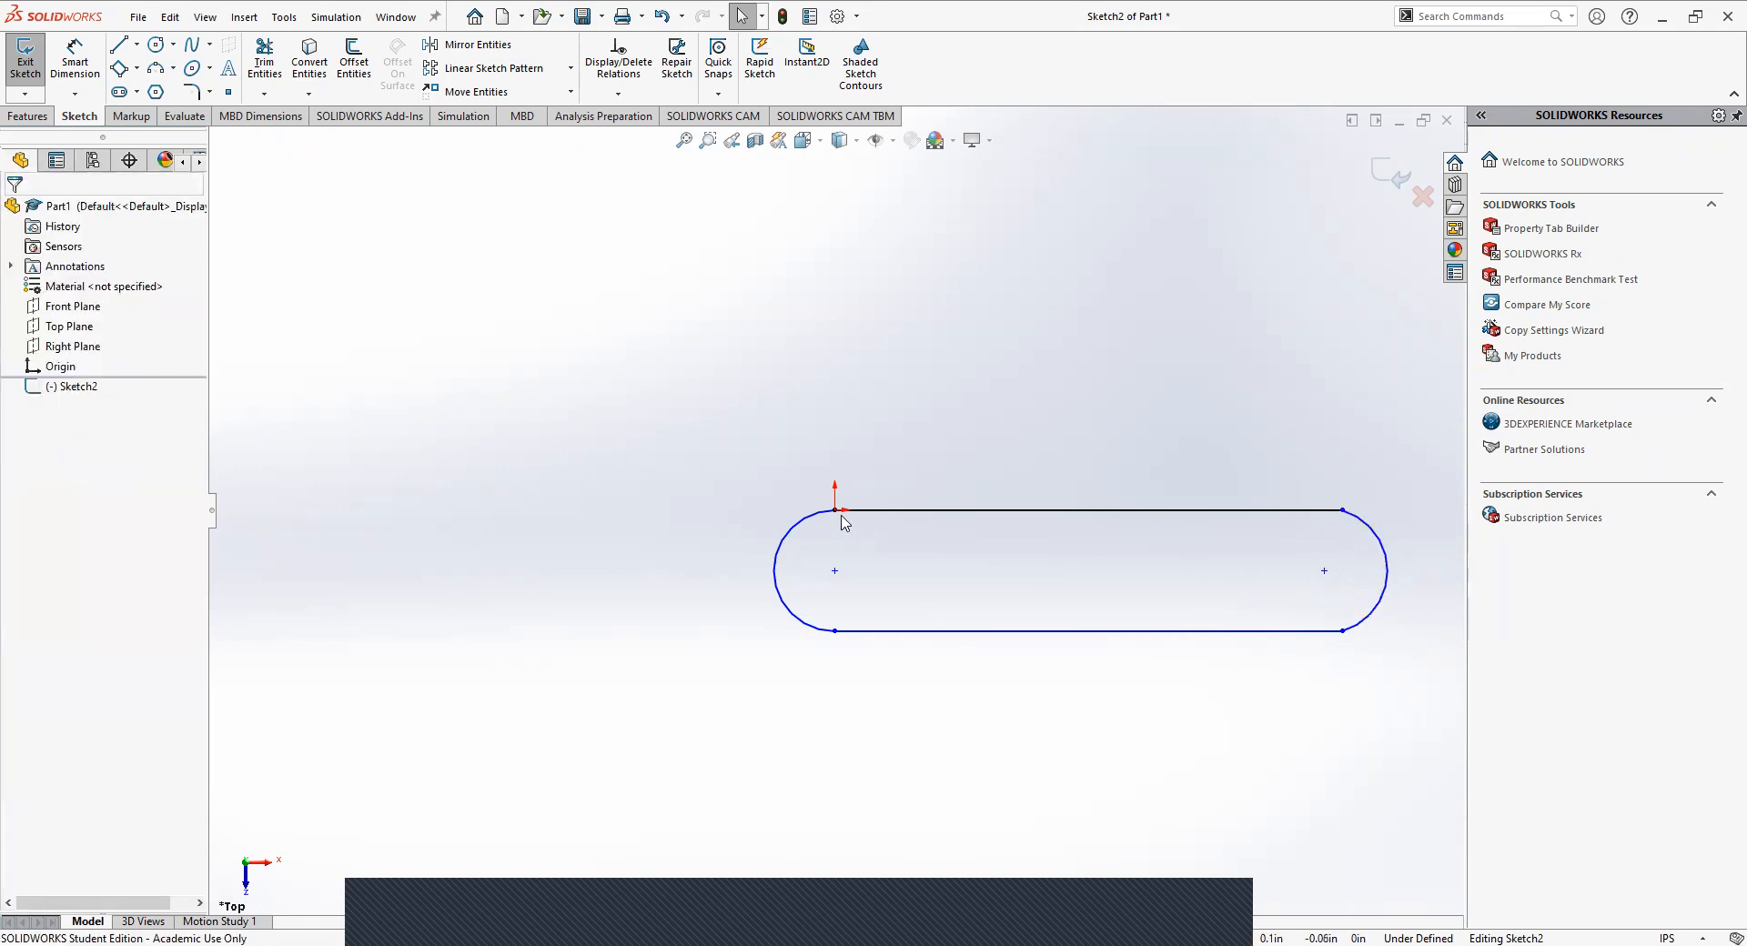
left_click(1359, 521)
left_click(1259, 467)
left_click(1364, 531)
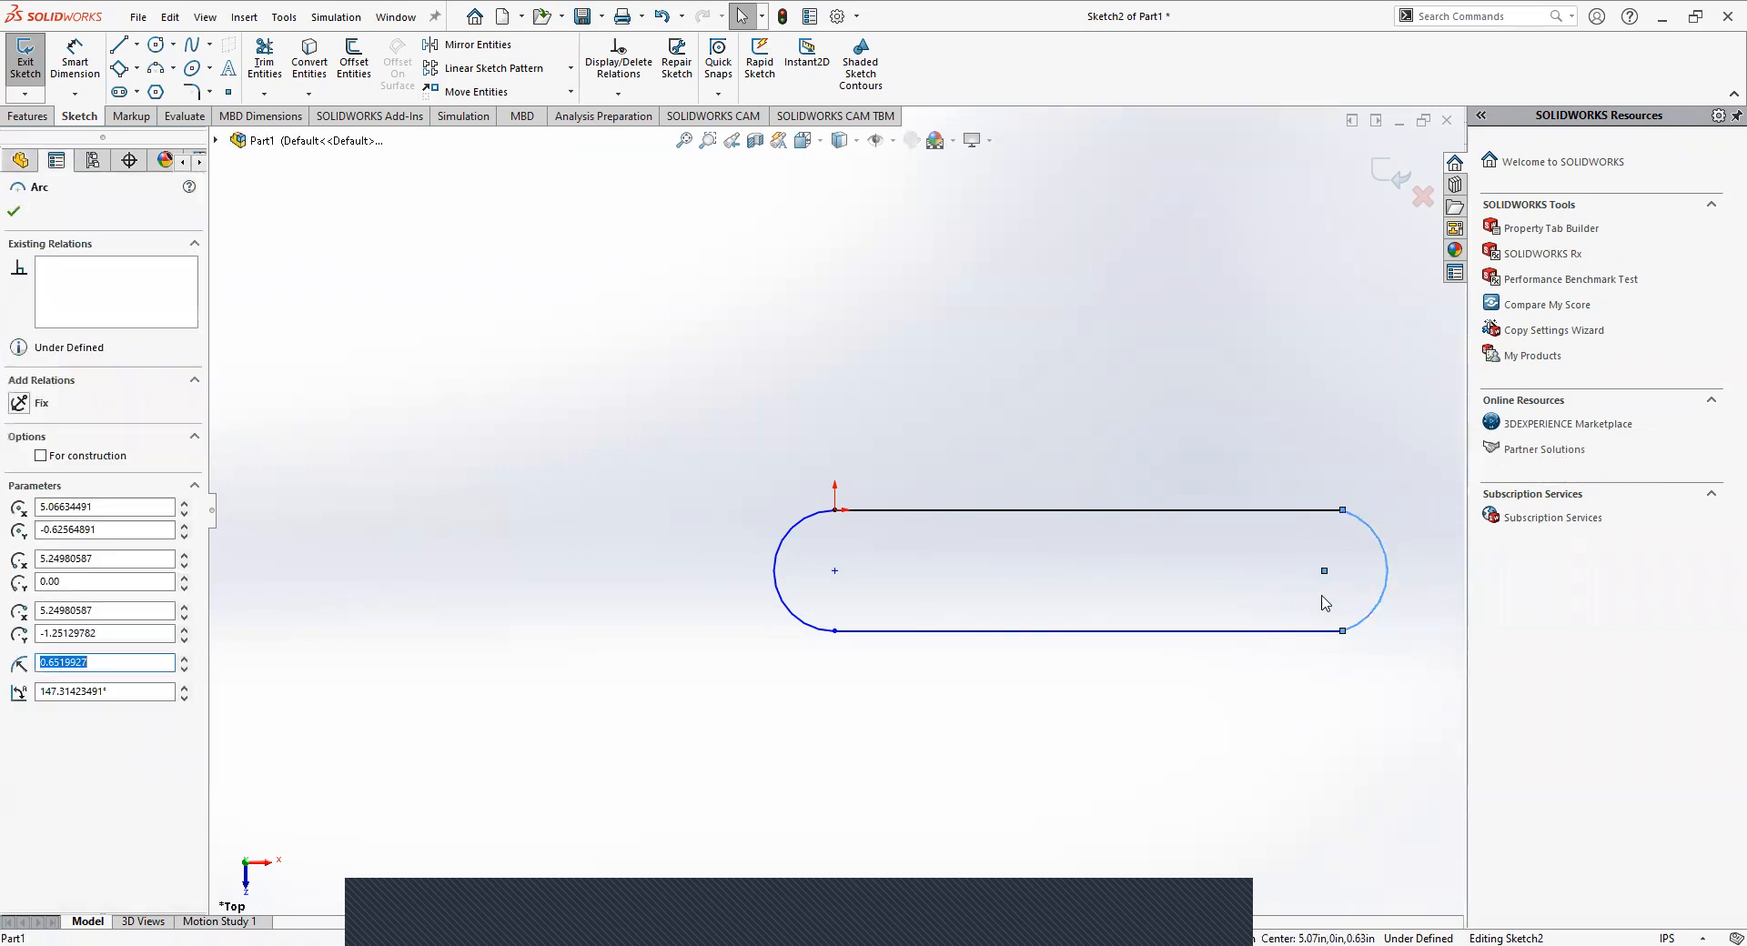
left_click(1286, 511, "ctrl")
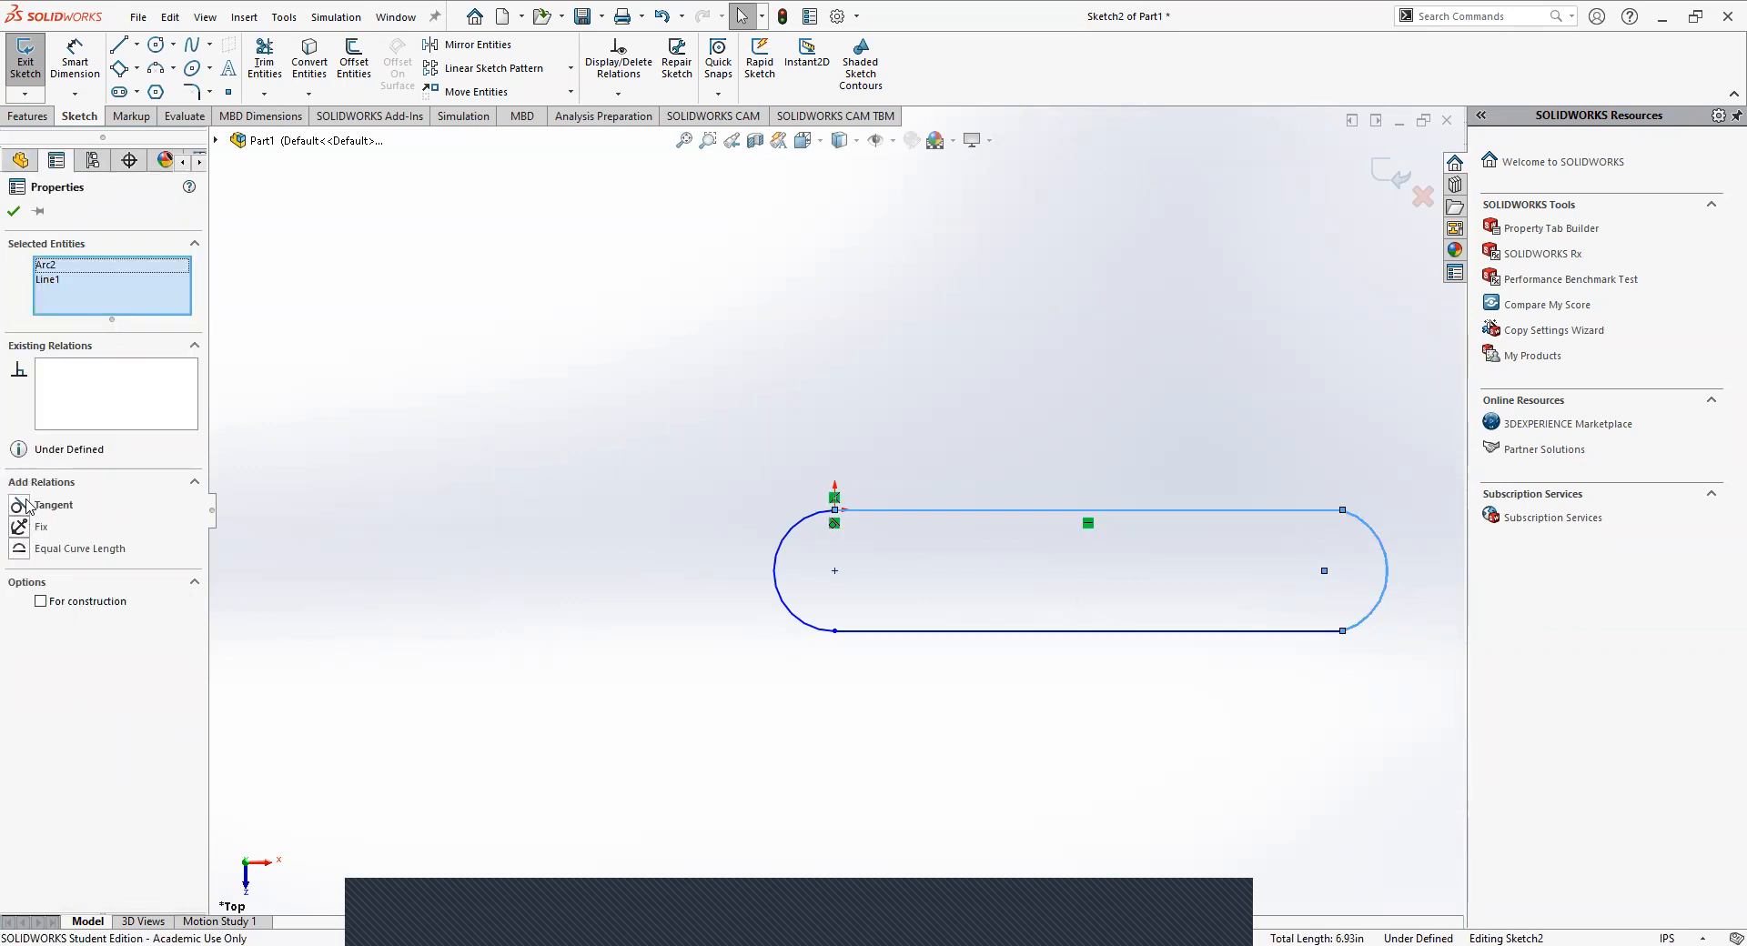
left_click(19, 506)
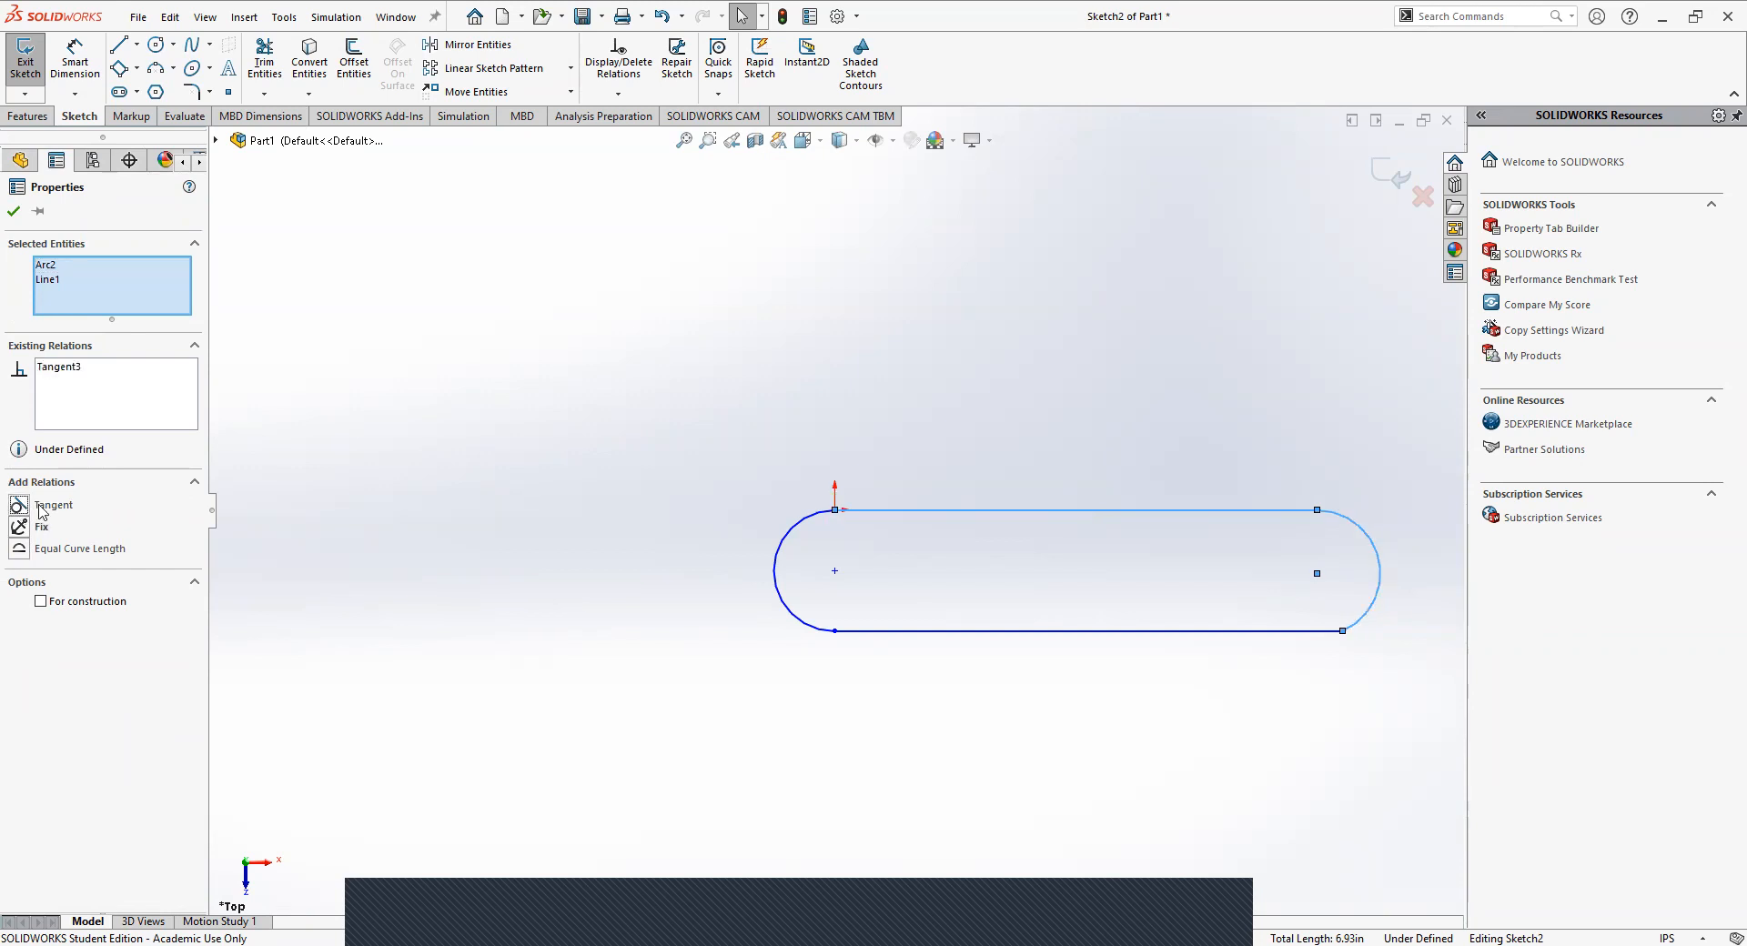
left_click(14, 211)
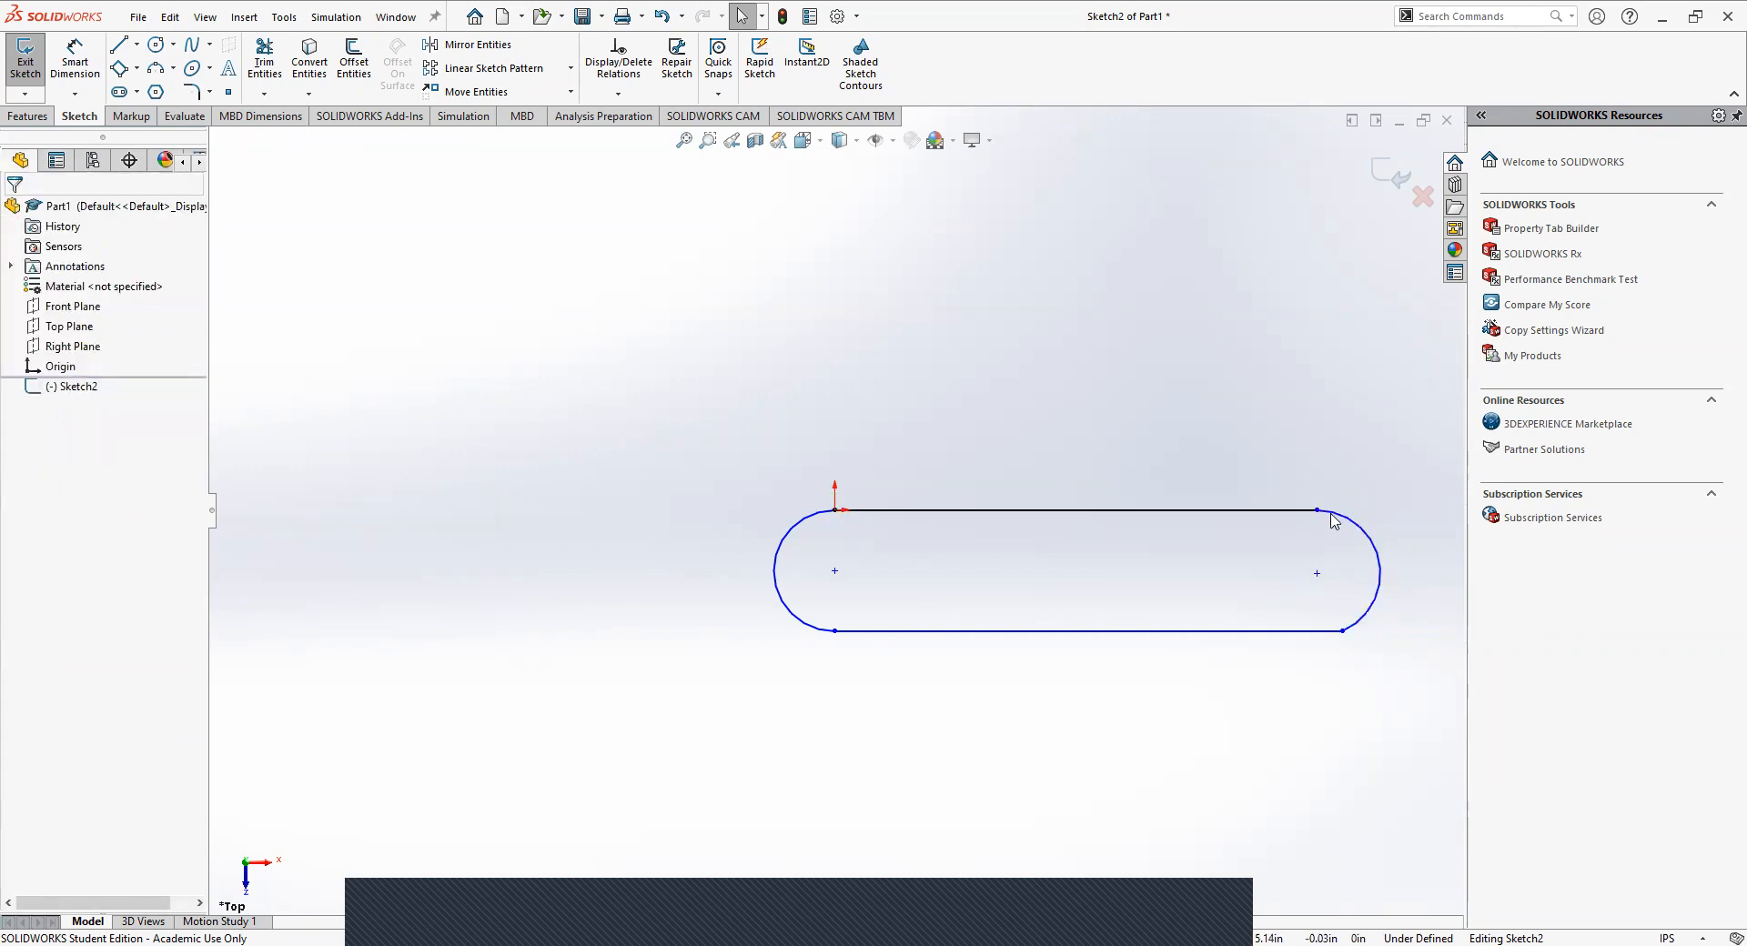
Add a tangent relation between the right end arc and the lower horizontal line.
left_click(1365, 616)
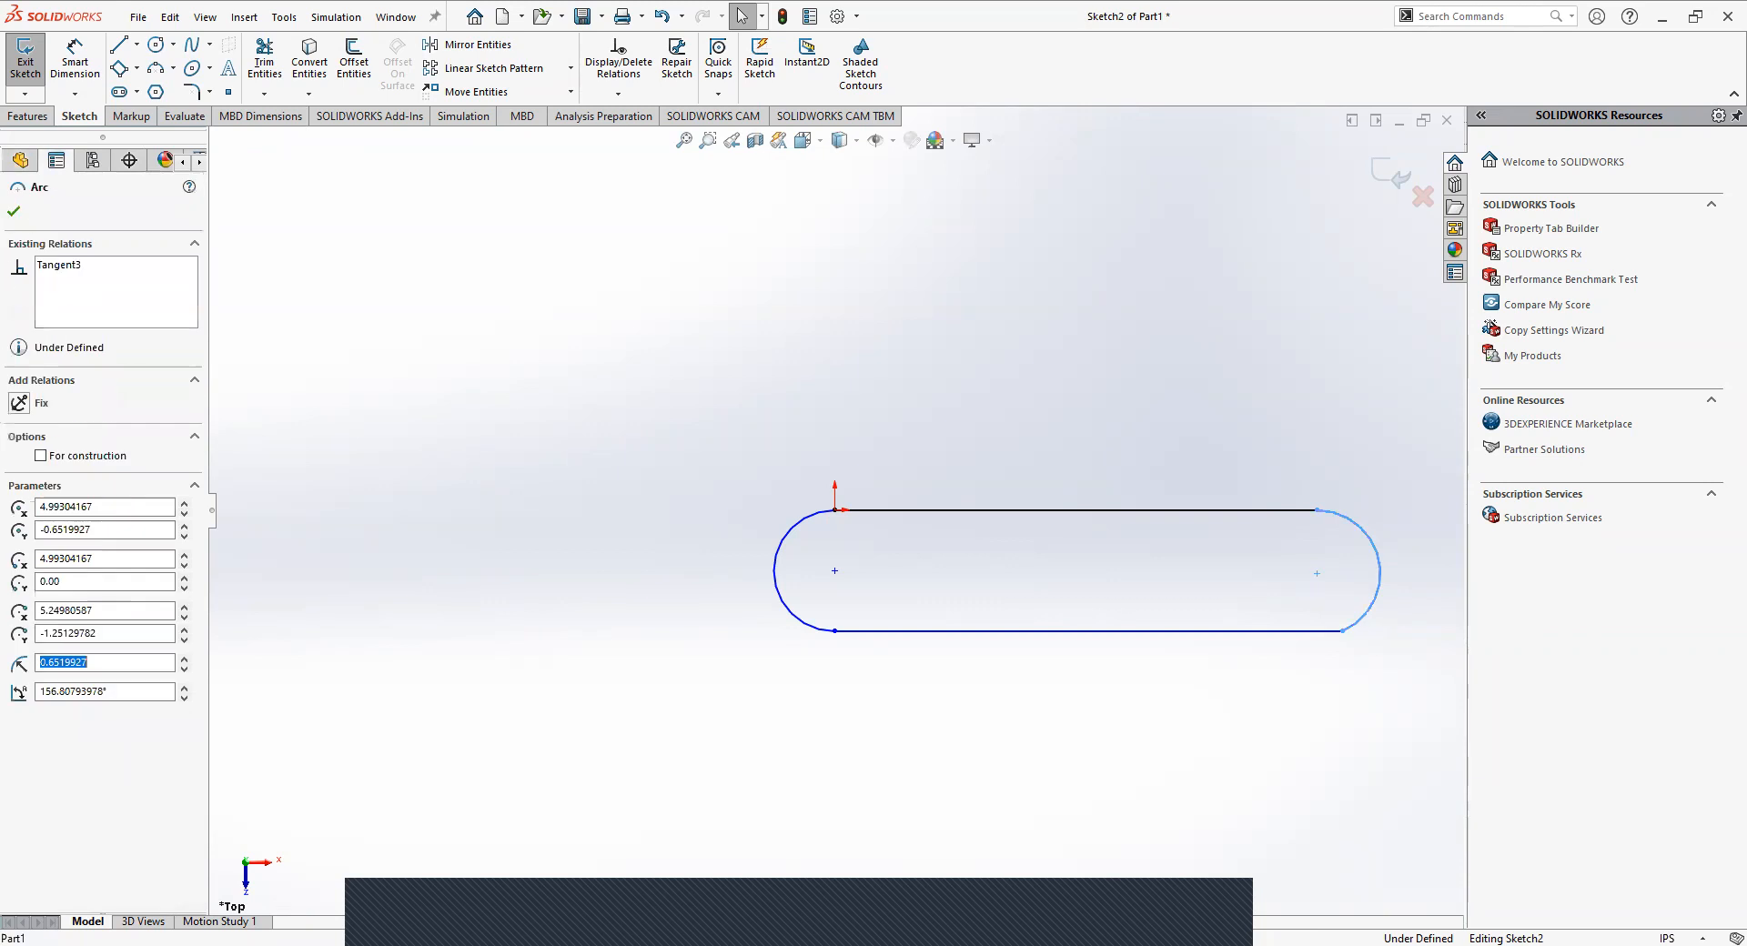
left_click(1299, 631, "ctrl")
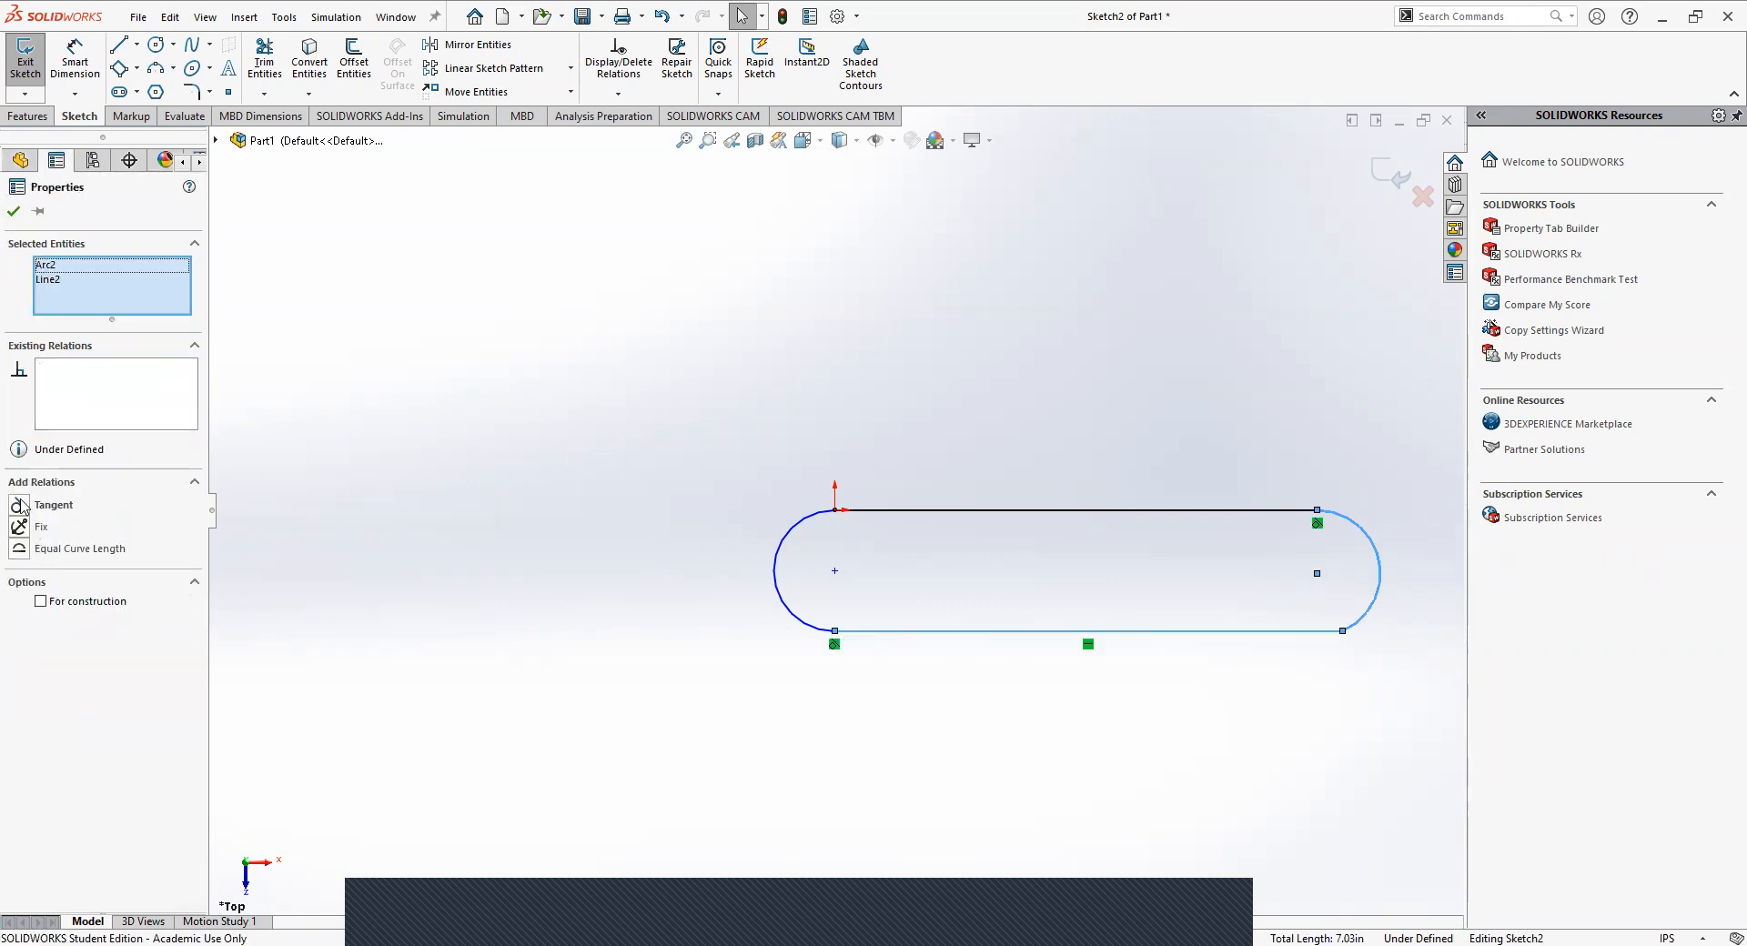
left_click(714, 657)
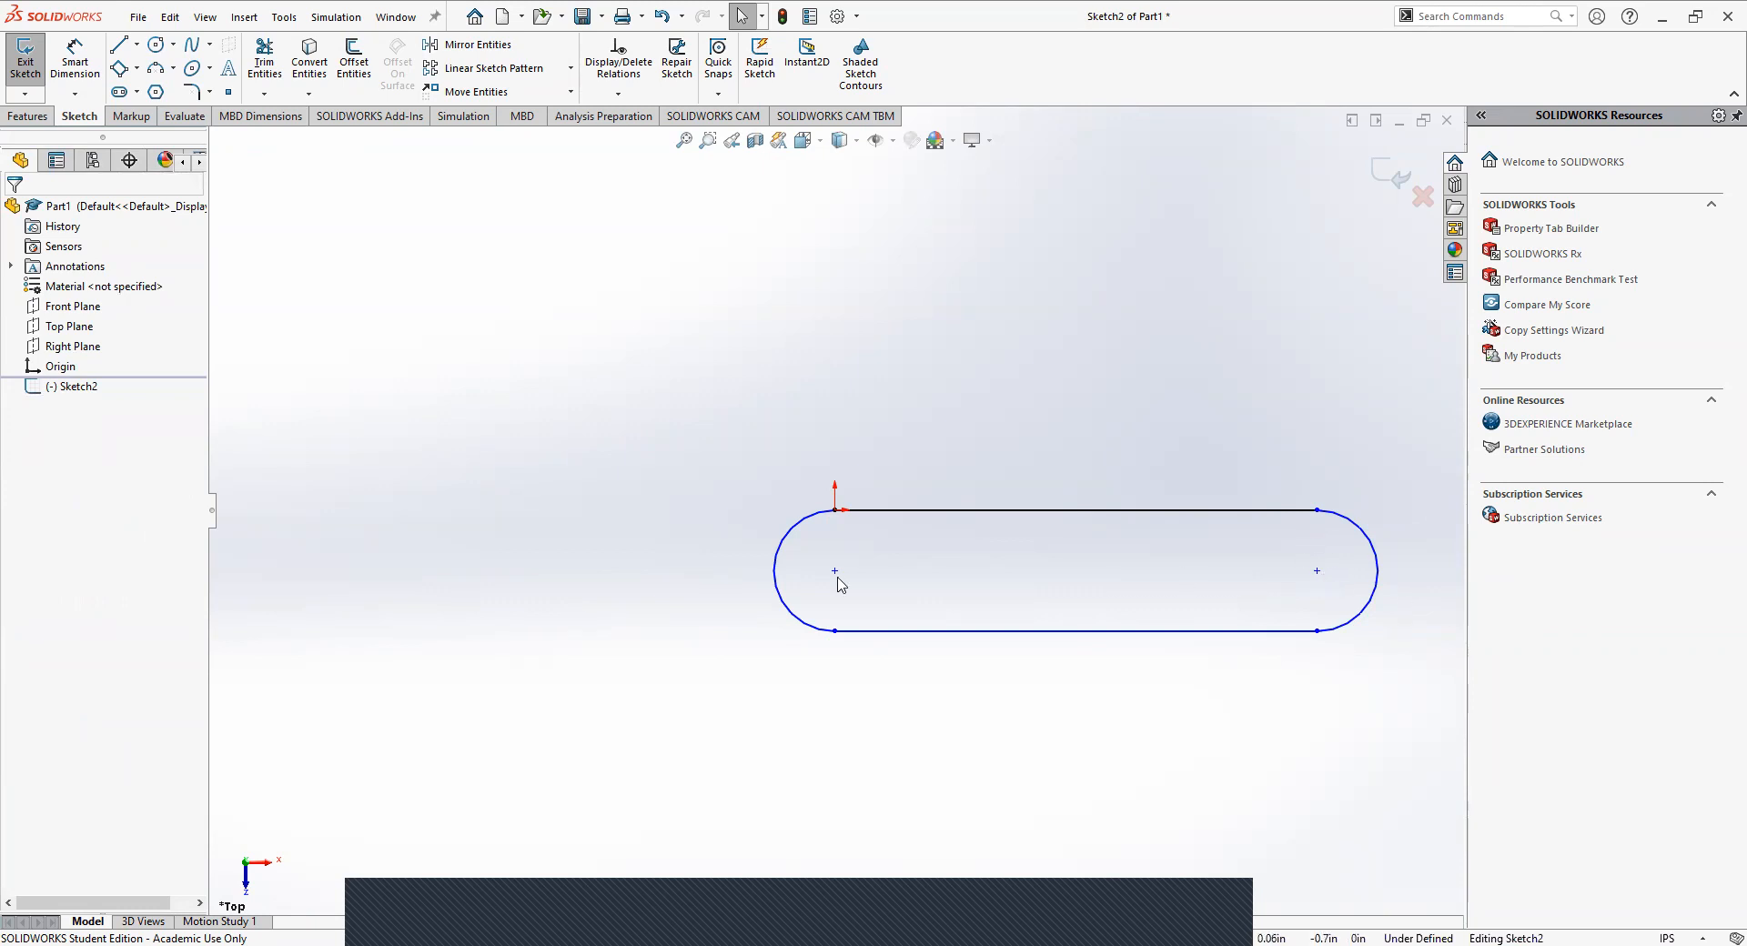
Check the relations of the two end arcs and delete the right one.
left_click(1364, 539)
key("Escape")
left_click(1378, 578)
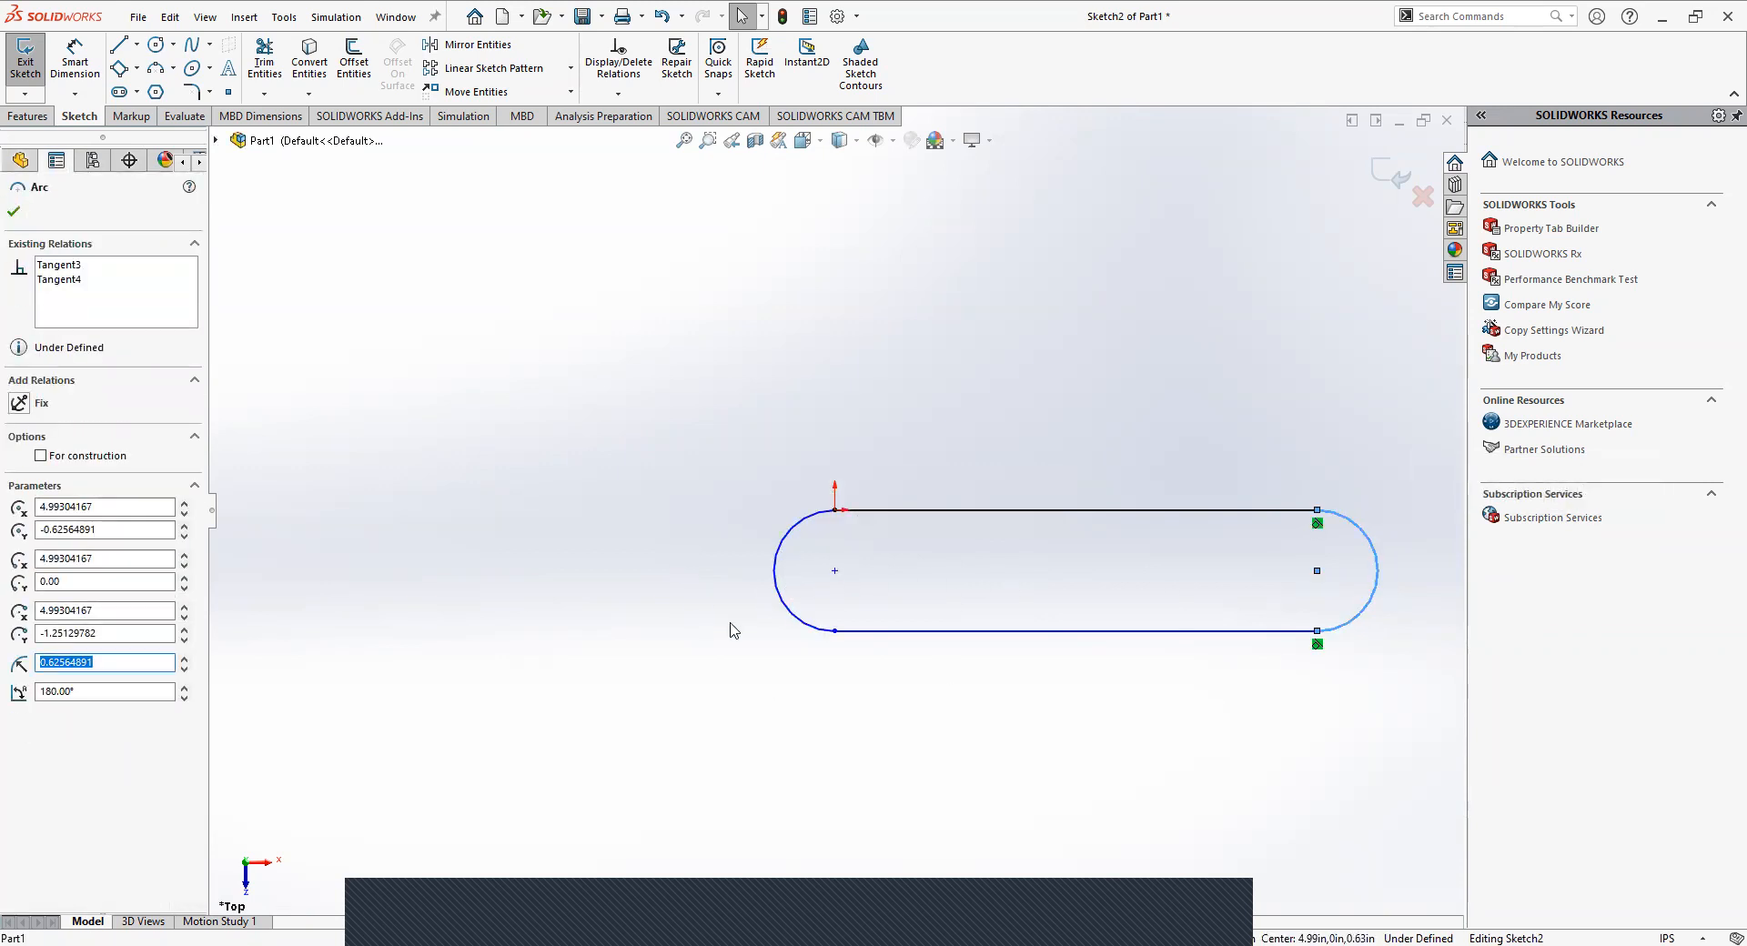
left_click(775, 565)
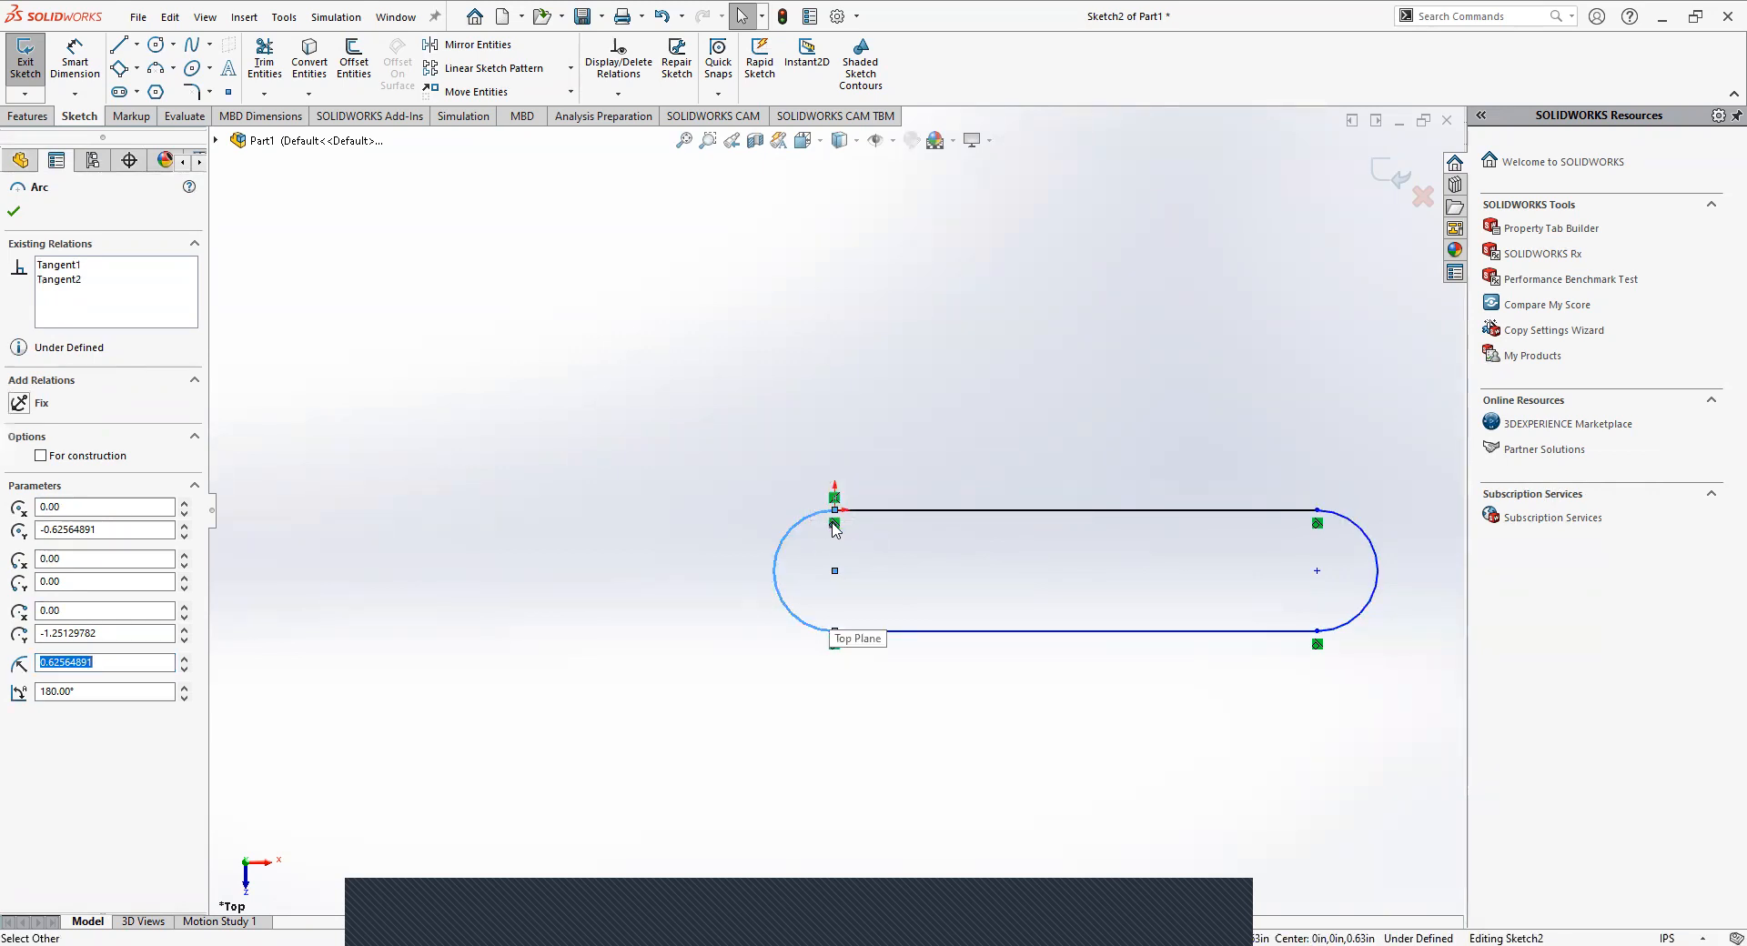
left_click(1204, 800)
left_click(1377, 581)
key("Delete")
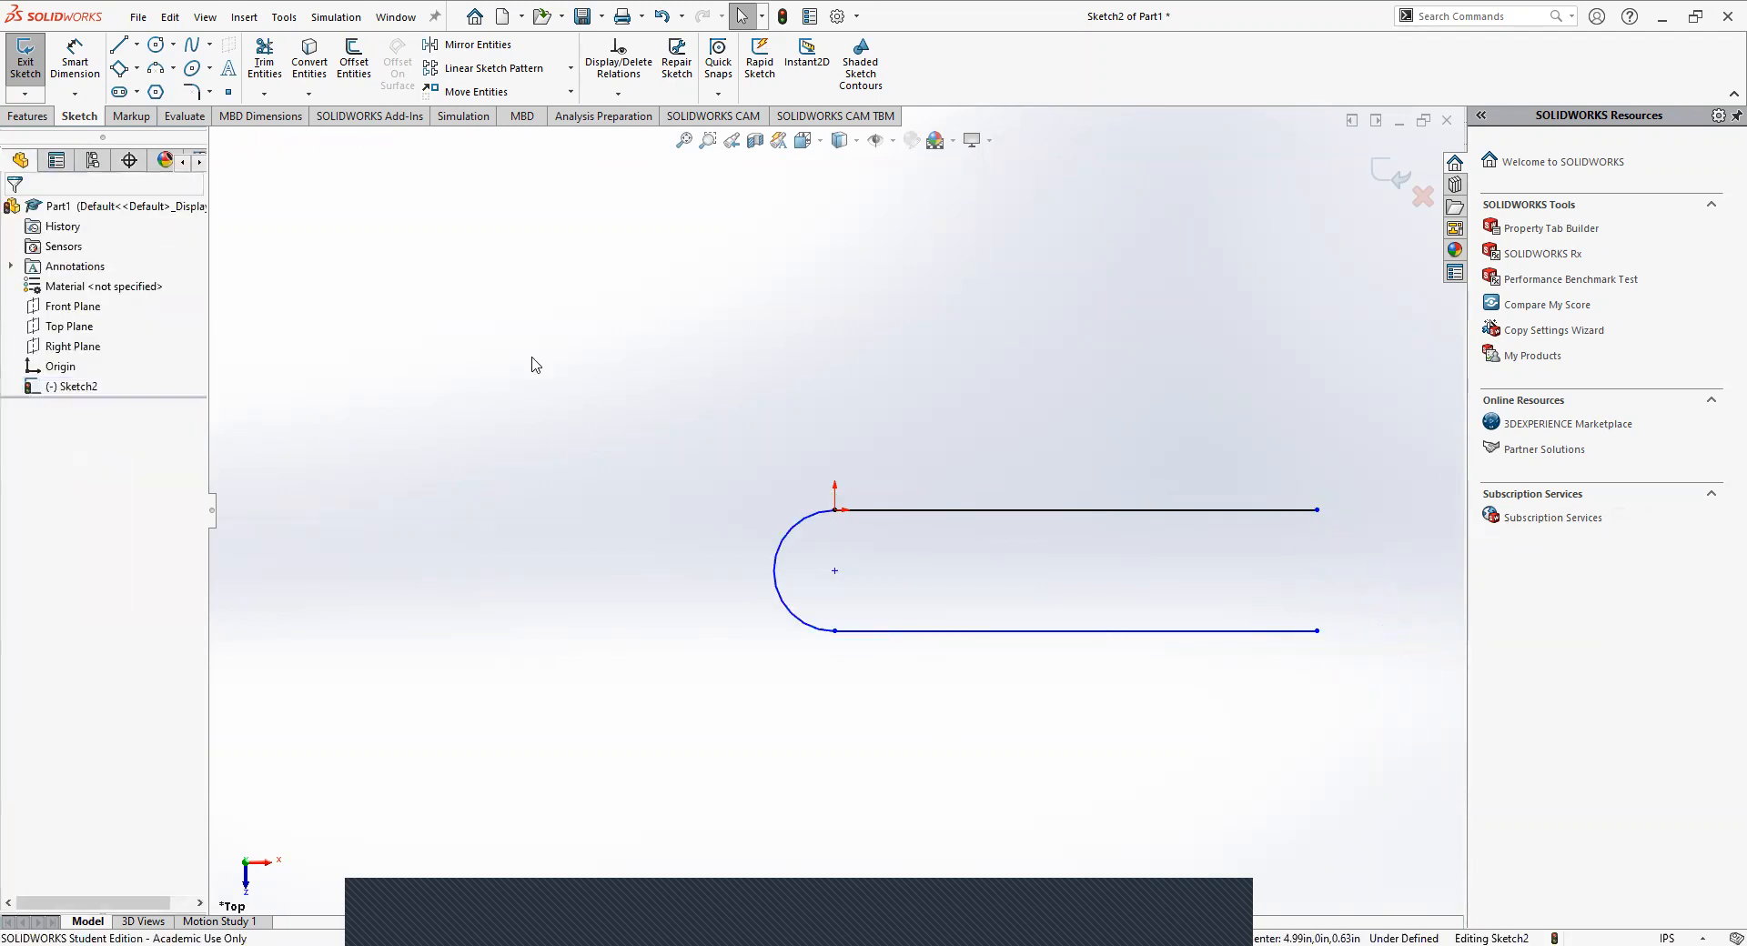
Draw a vertical line about 1.25 in long joining the right ends of the two horizontal lines.
left_click(173, 68)
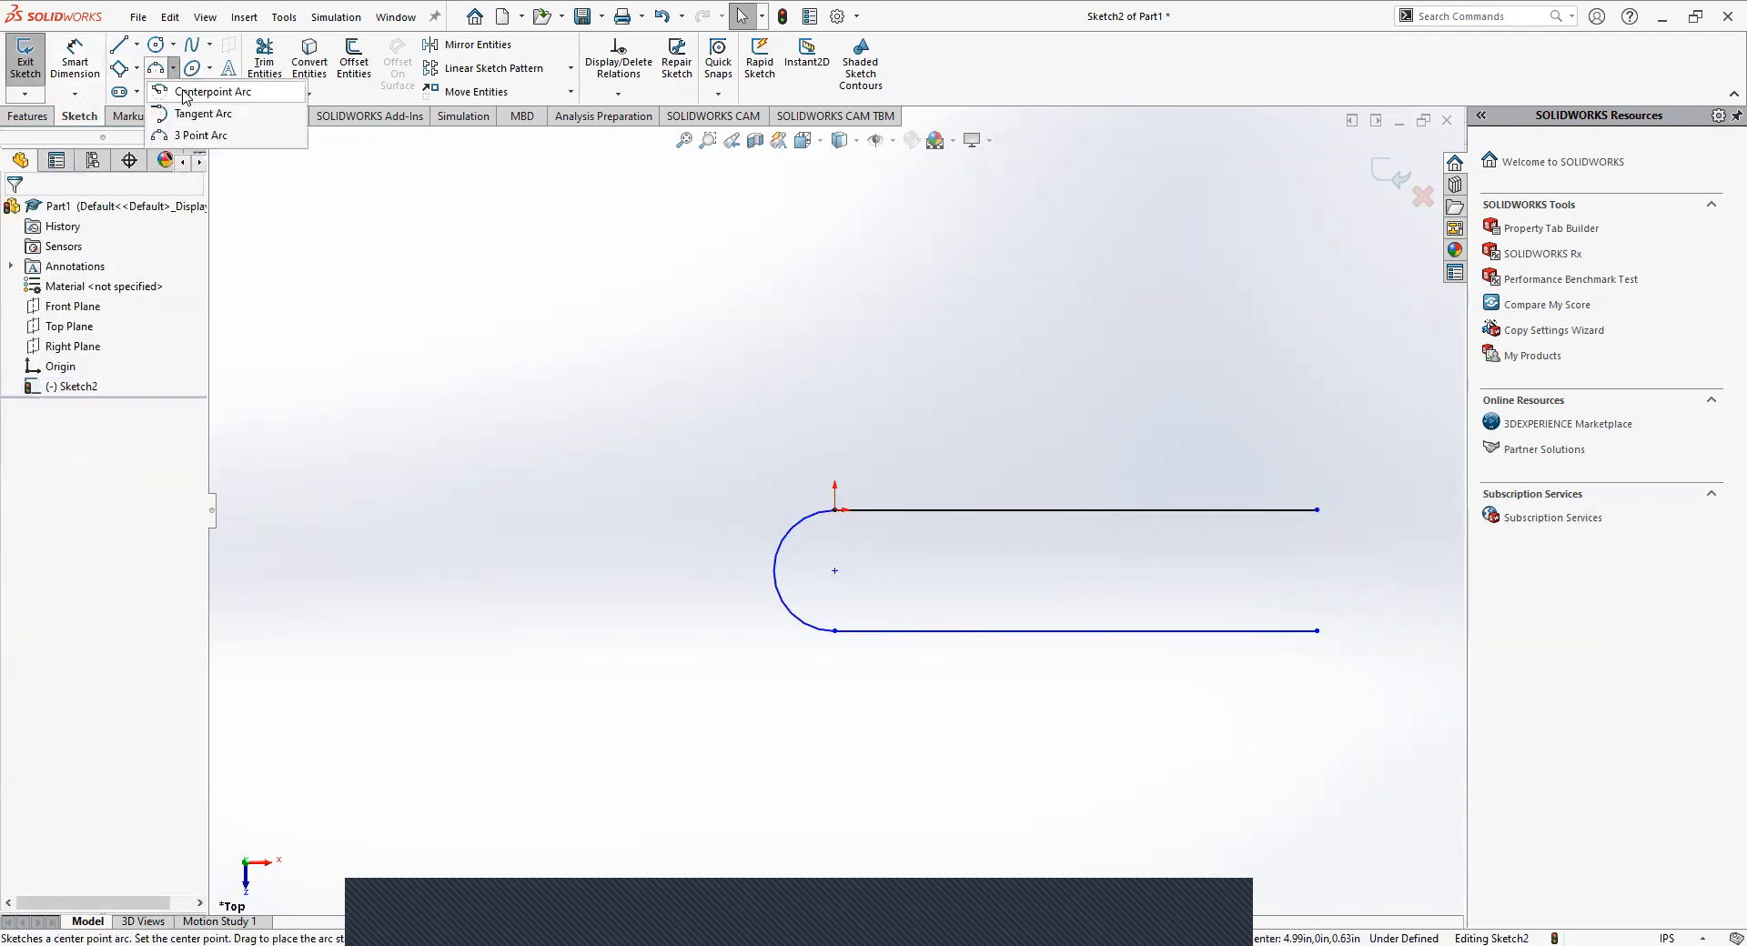
left_click(136, 44)
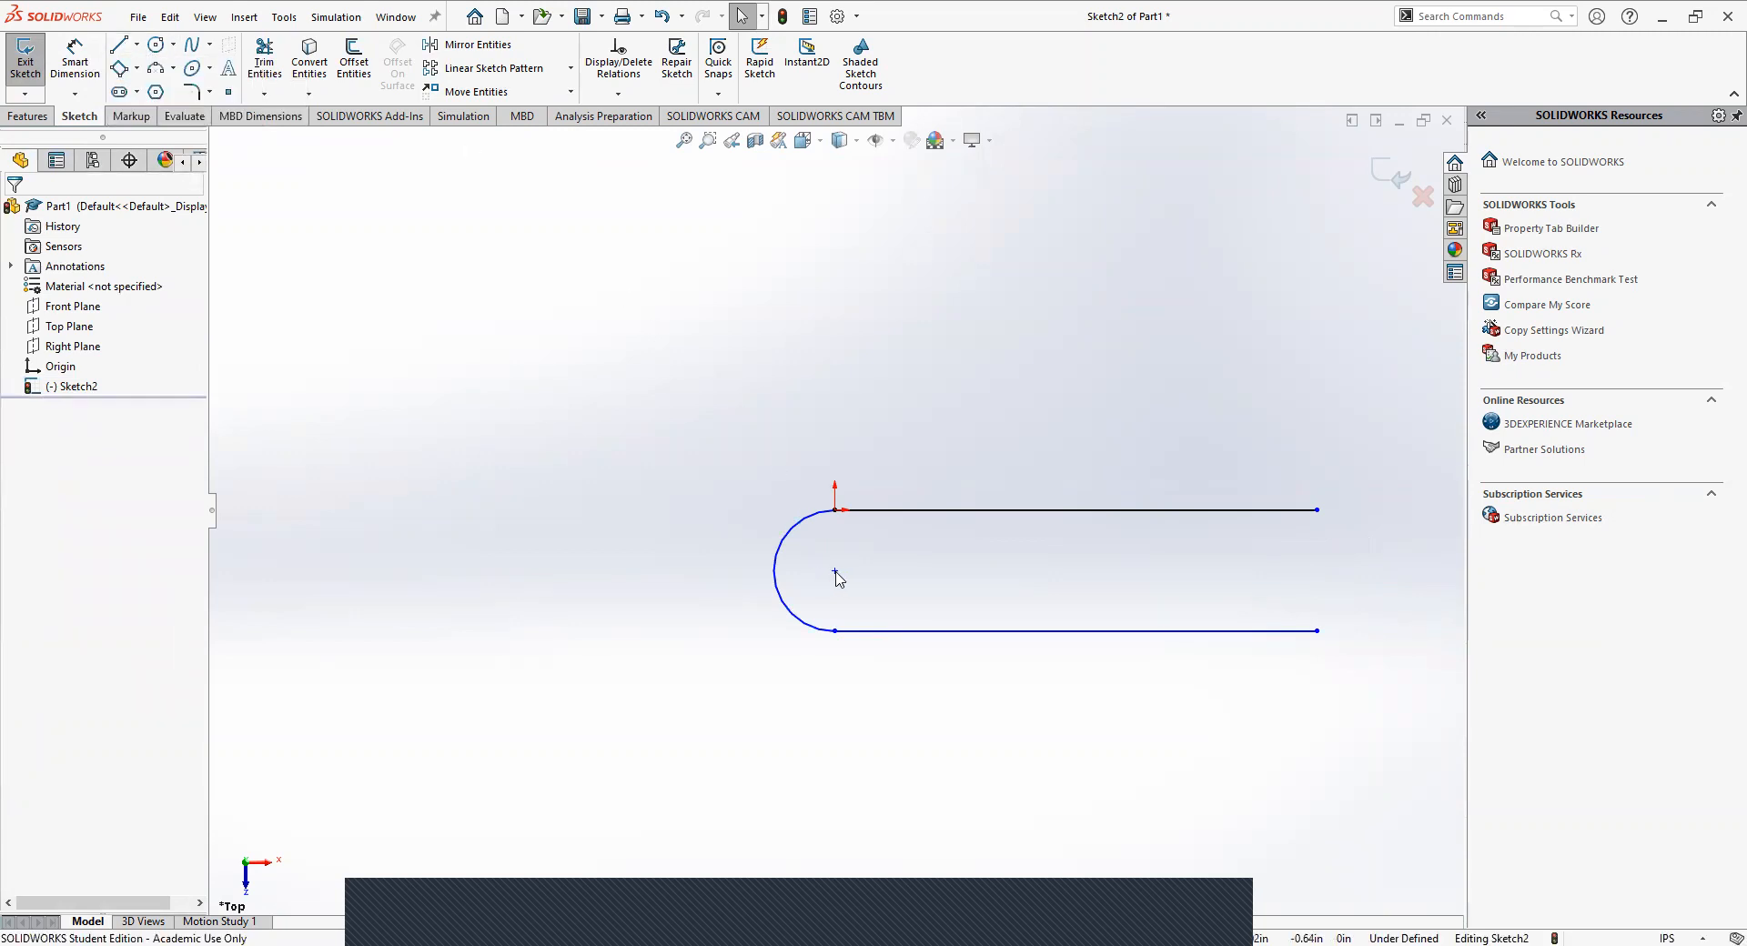
left_click(118, 44)
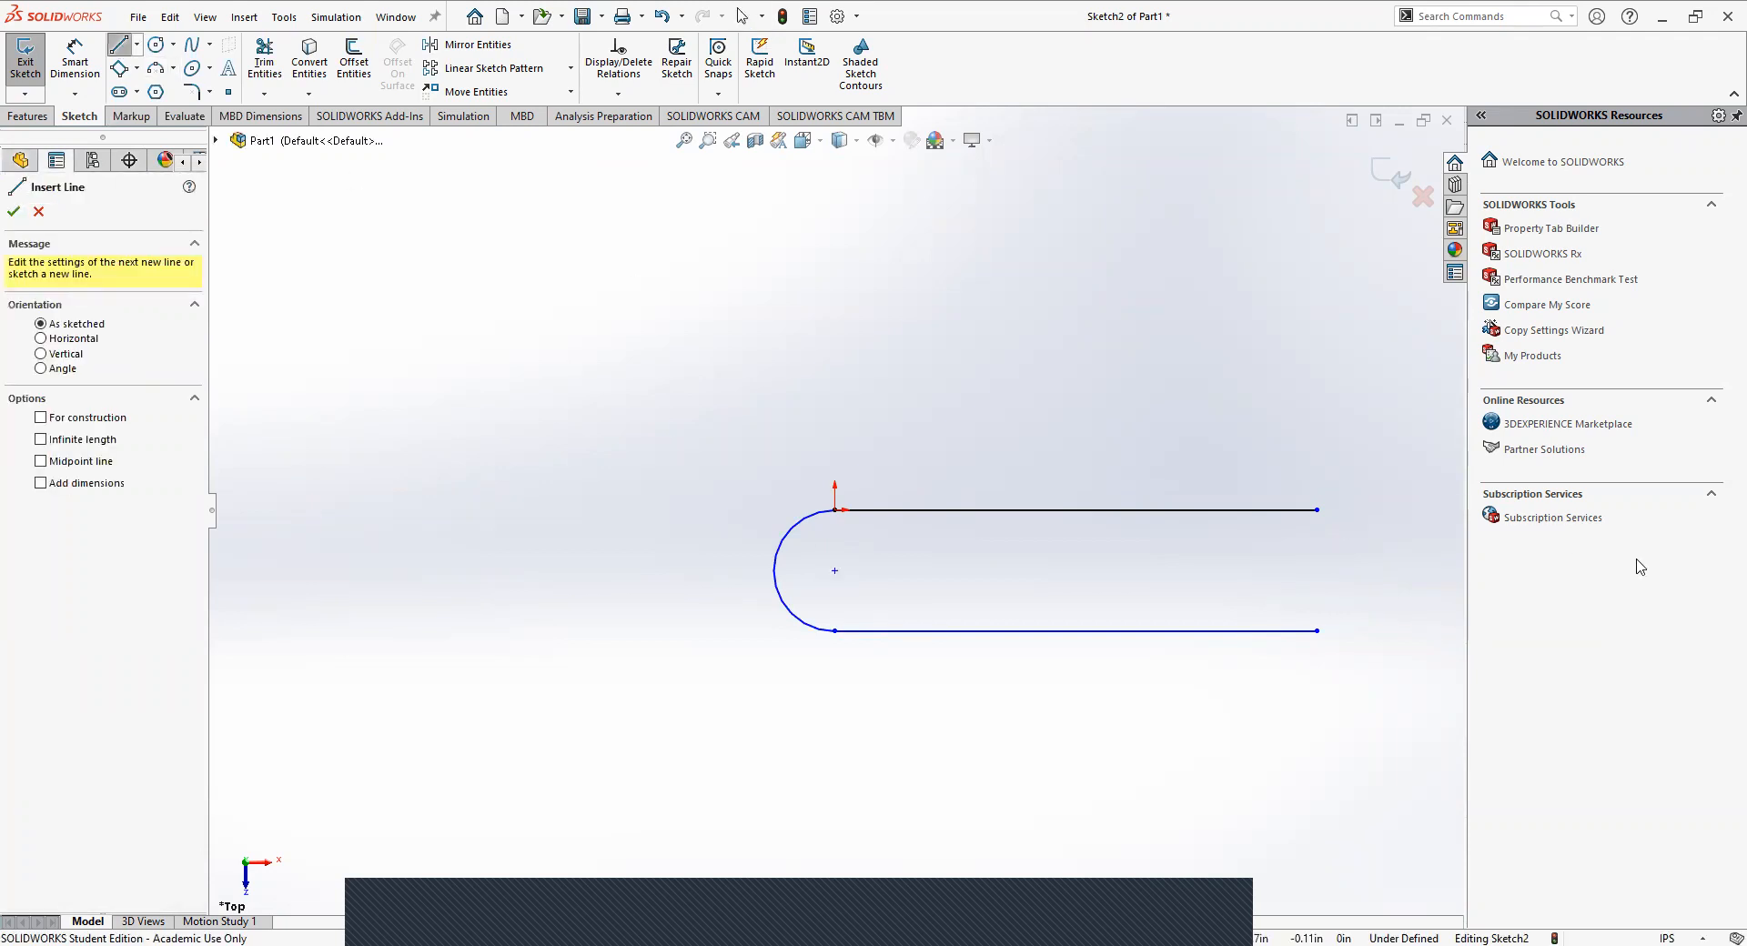
left_click(1317, 509)
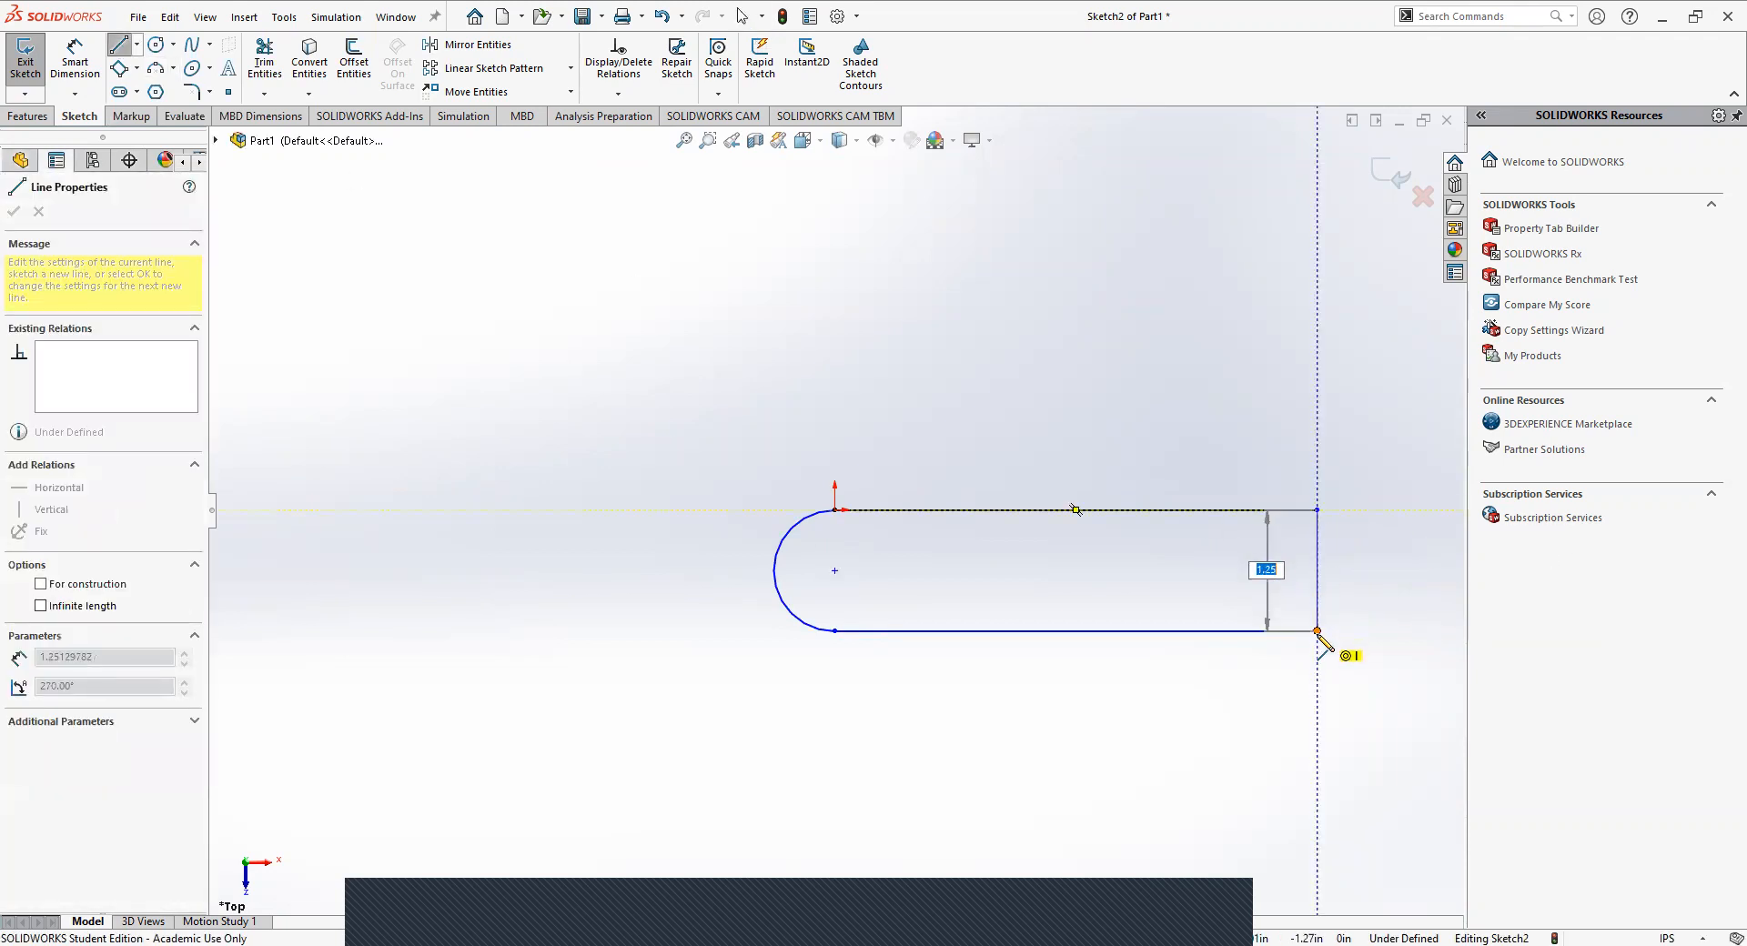
left_click(1316, 631)
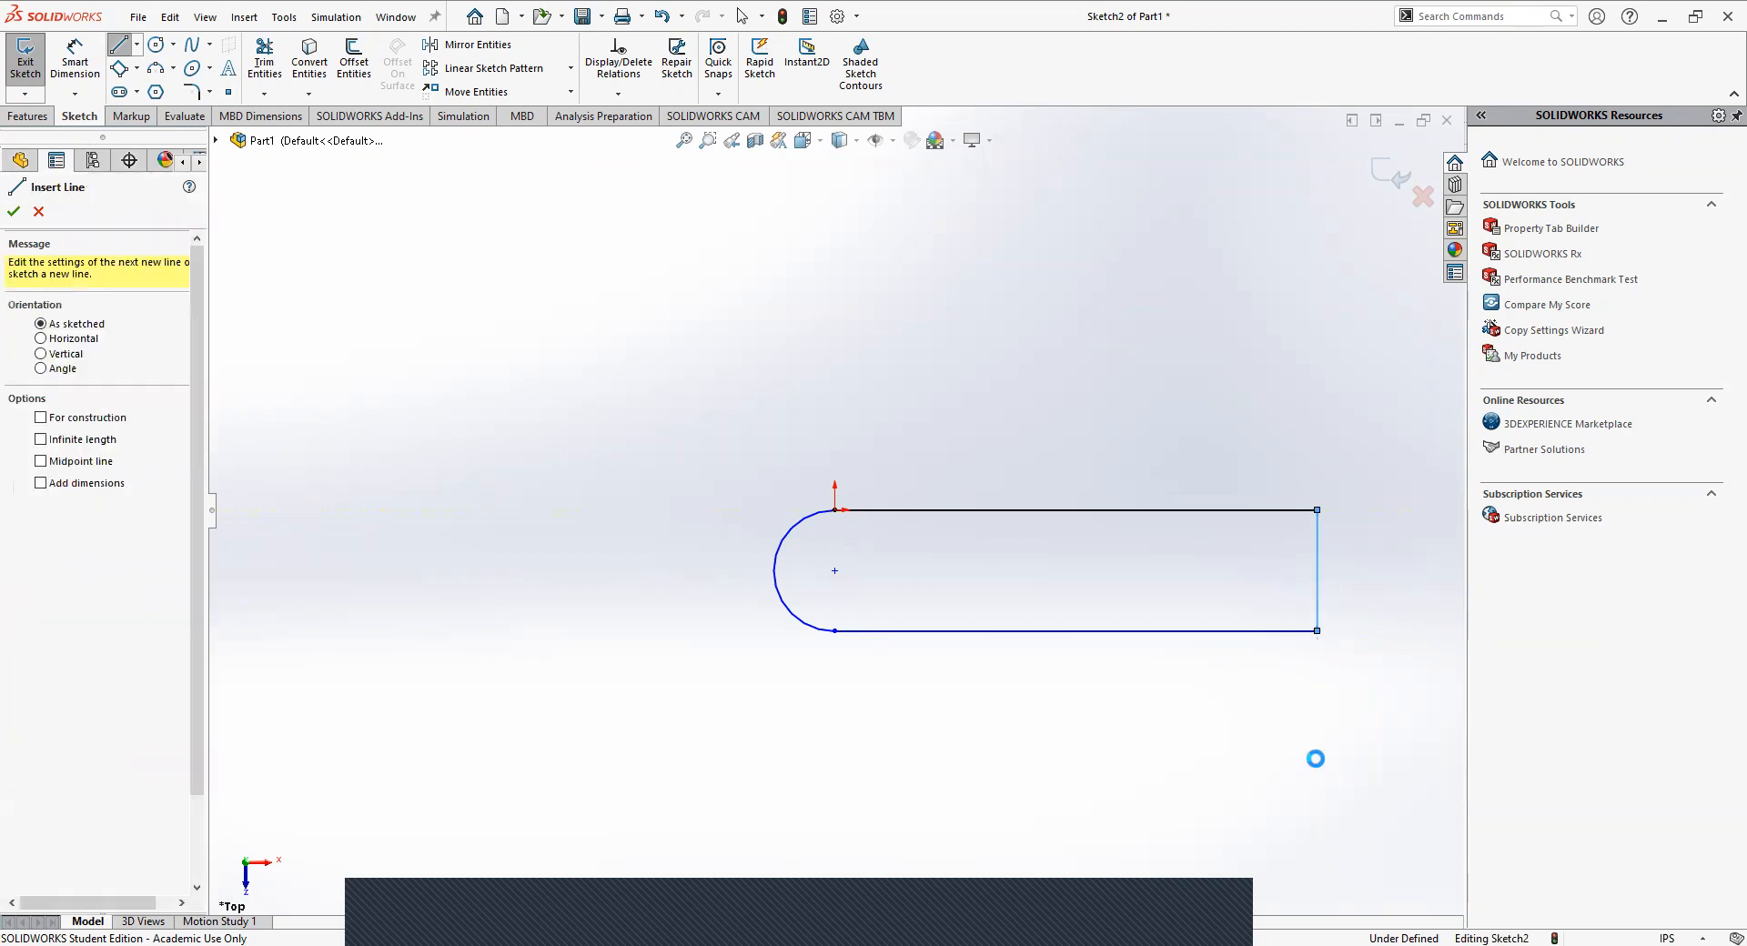
key("Escape")
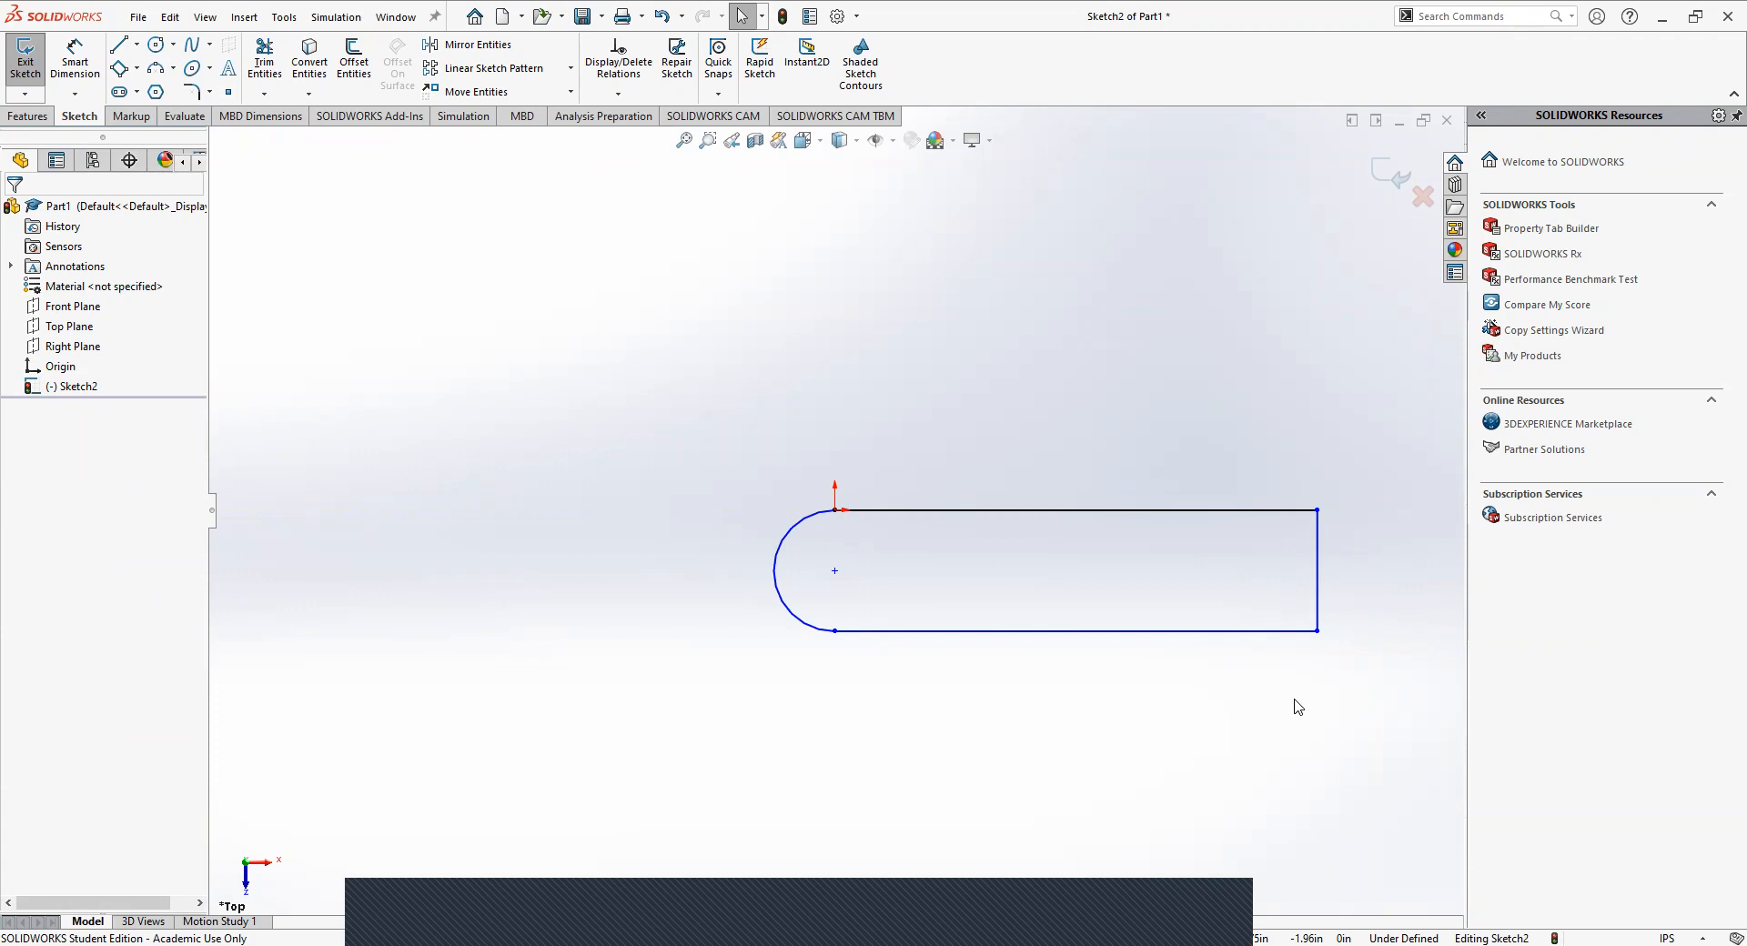
Convert the vertical line at the right ends of the profile to construction geometry.
left_click(1317, 580)
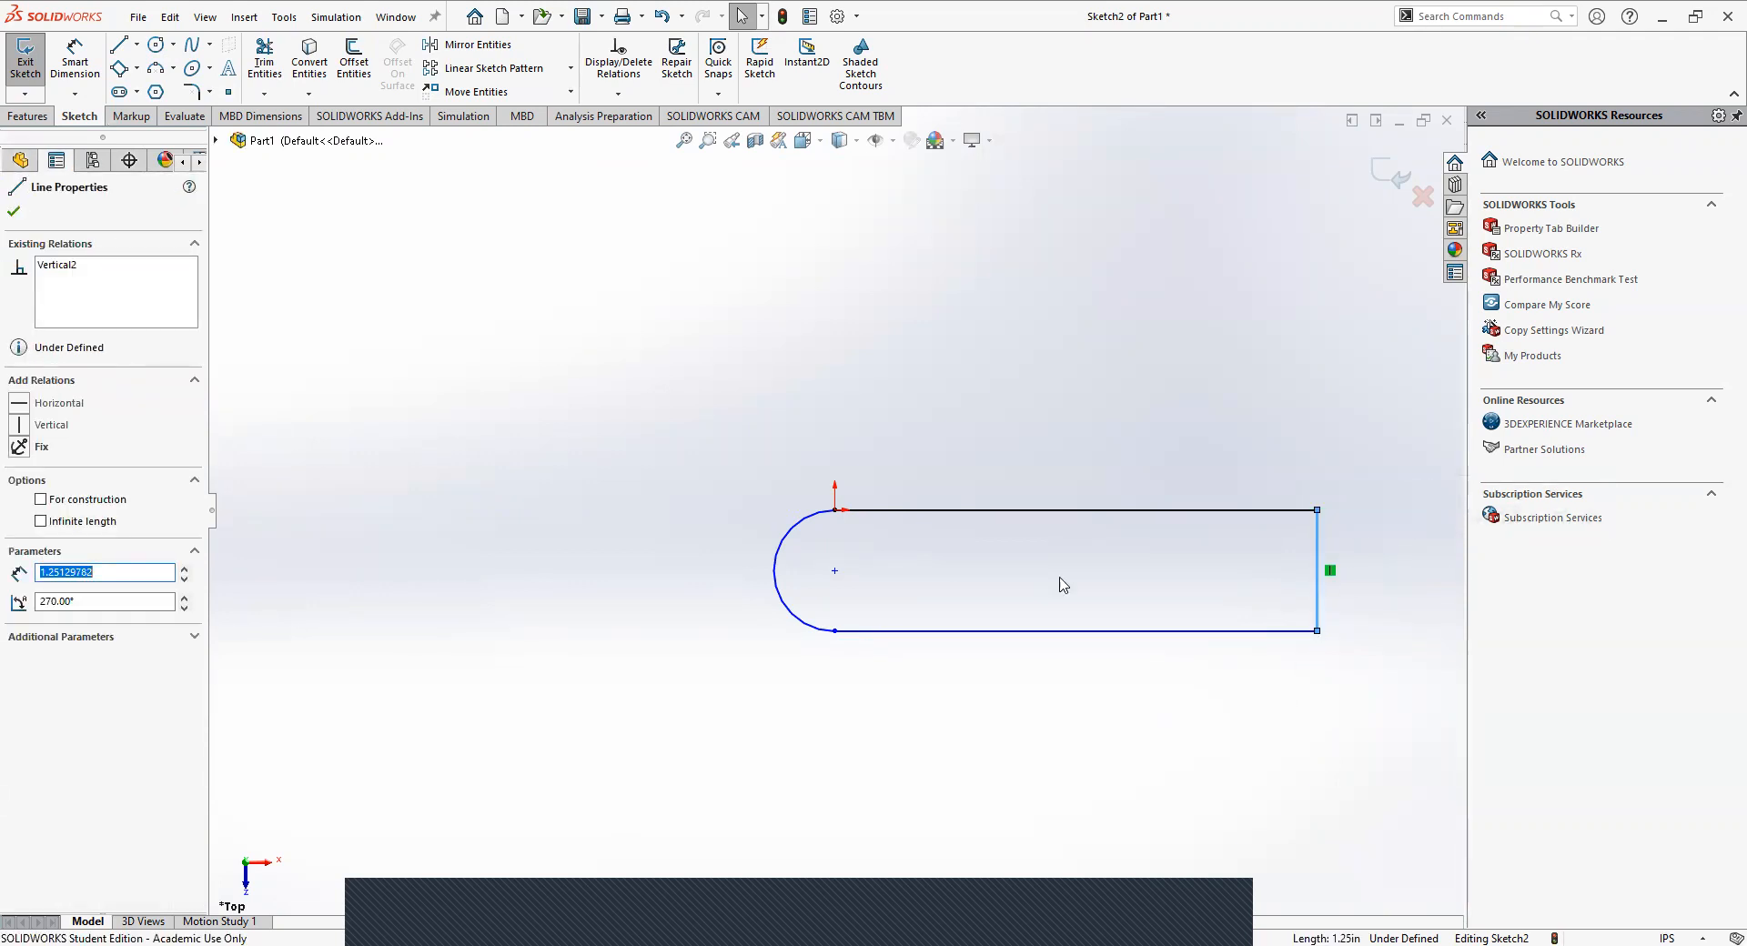
left_click(41, 499)
left_click(566, 400)
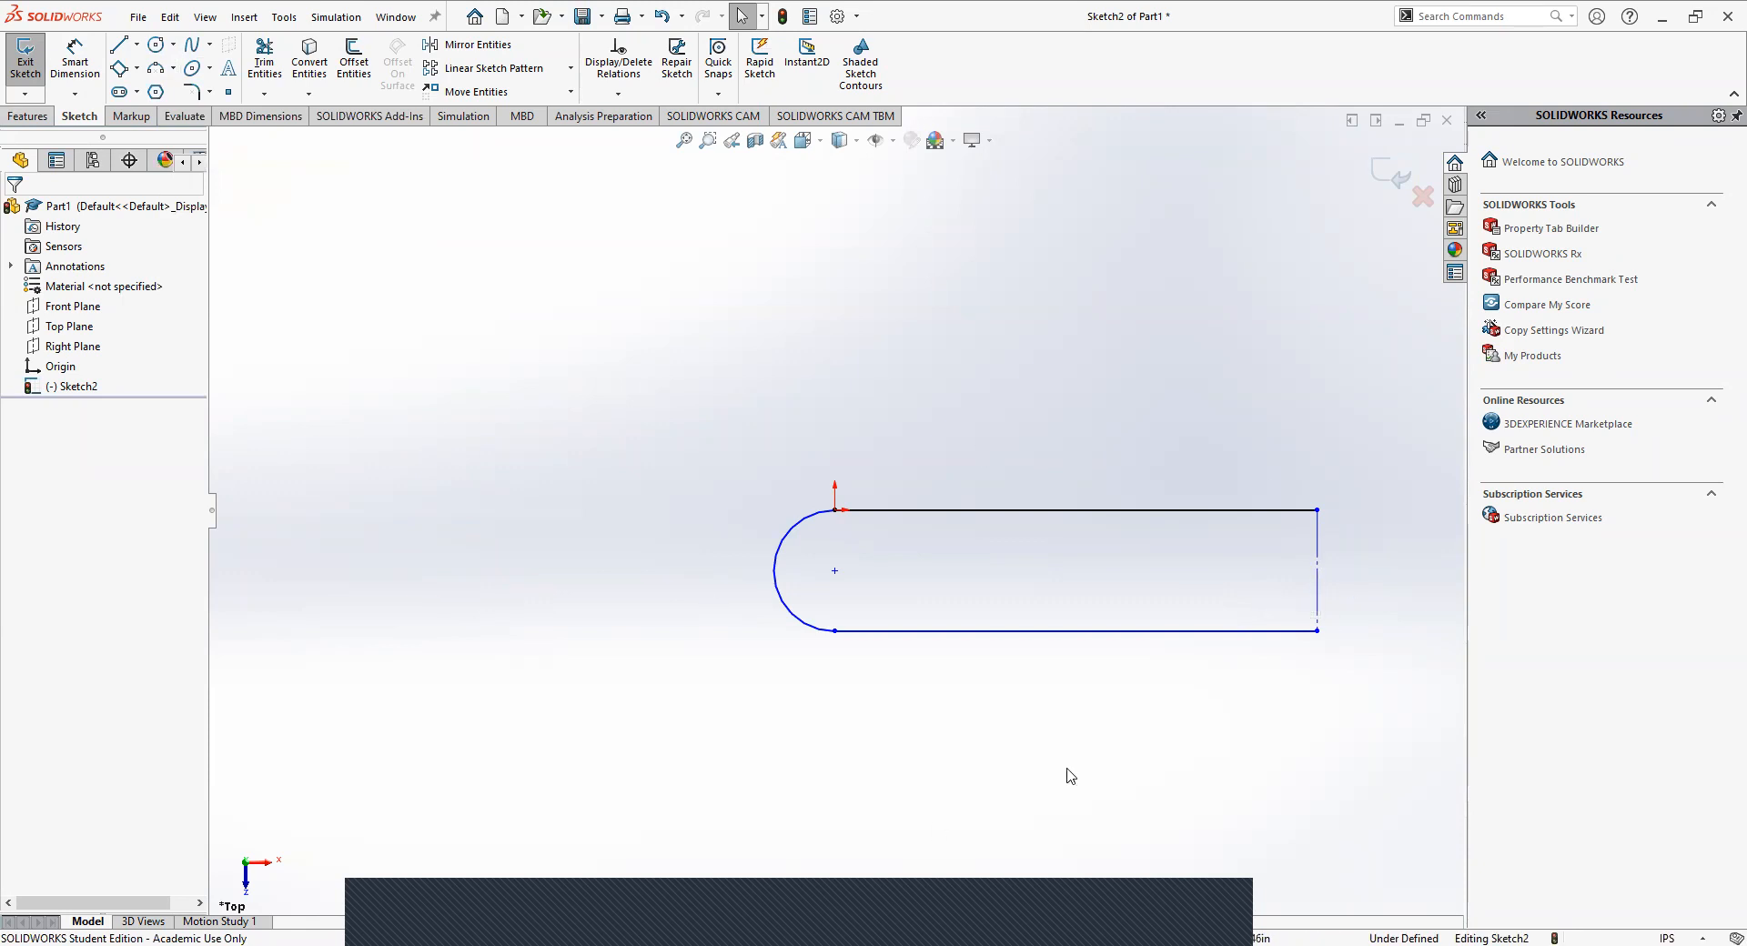
left_click(1317, 596)
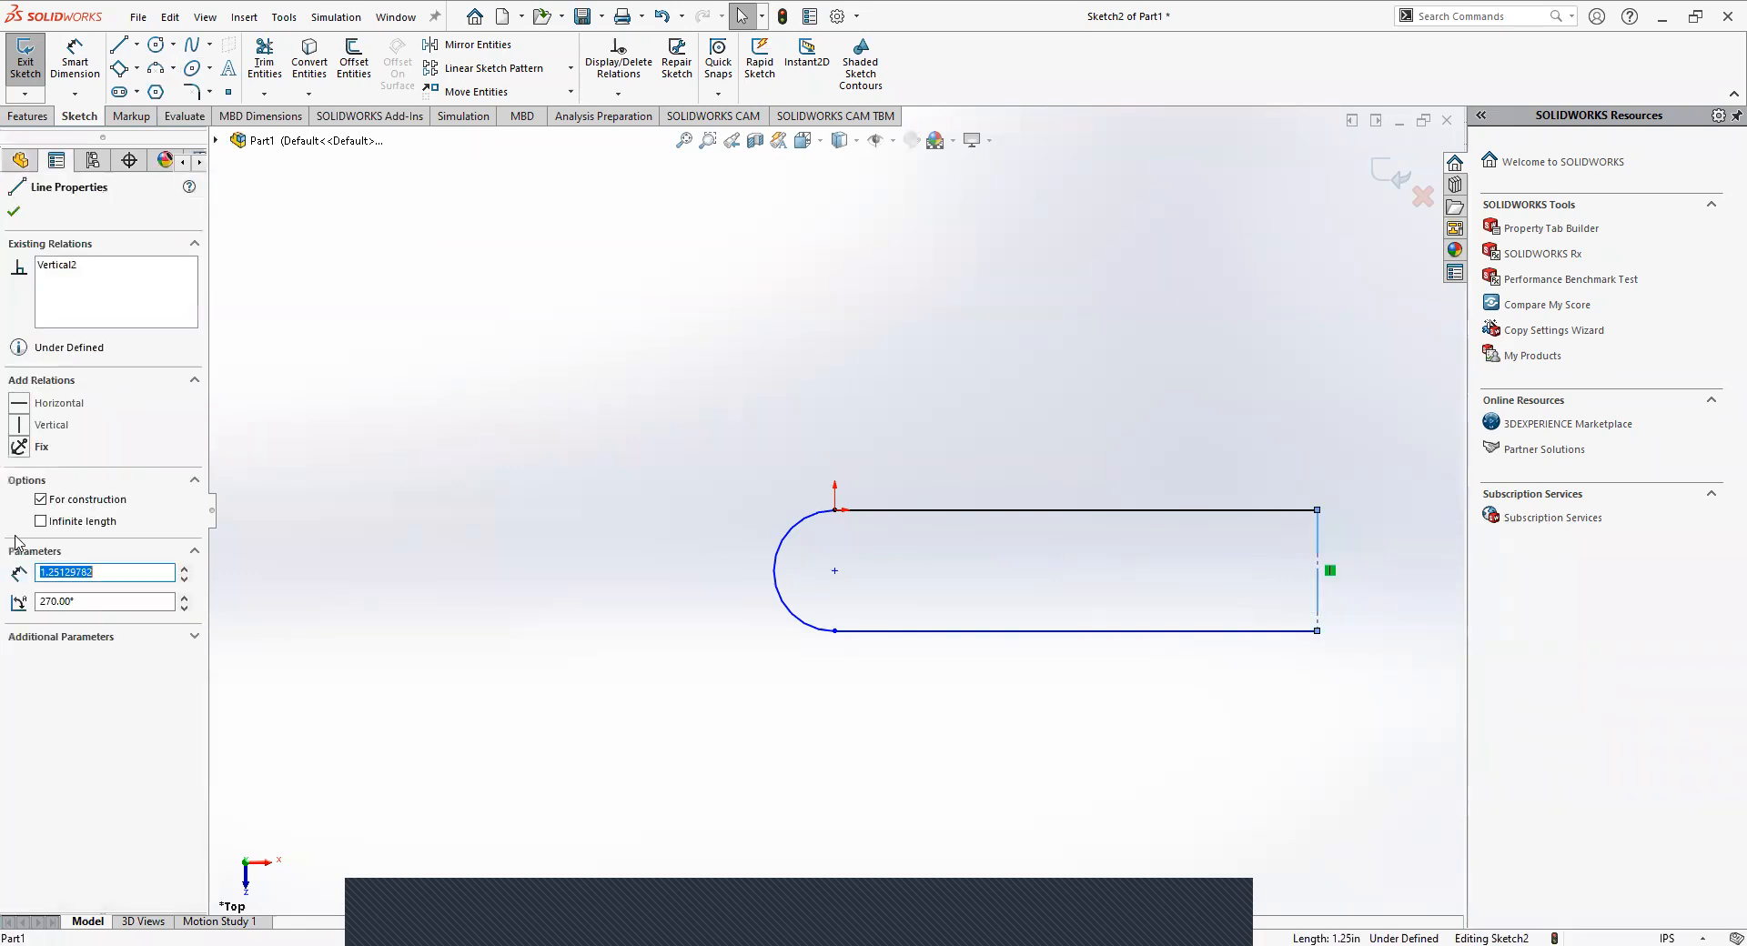
left_click(626, 351)
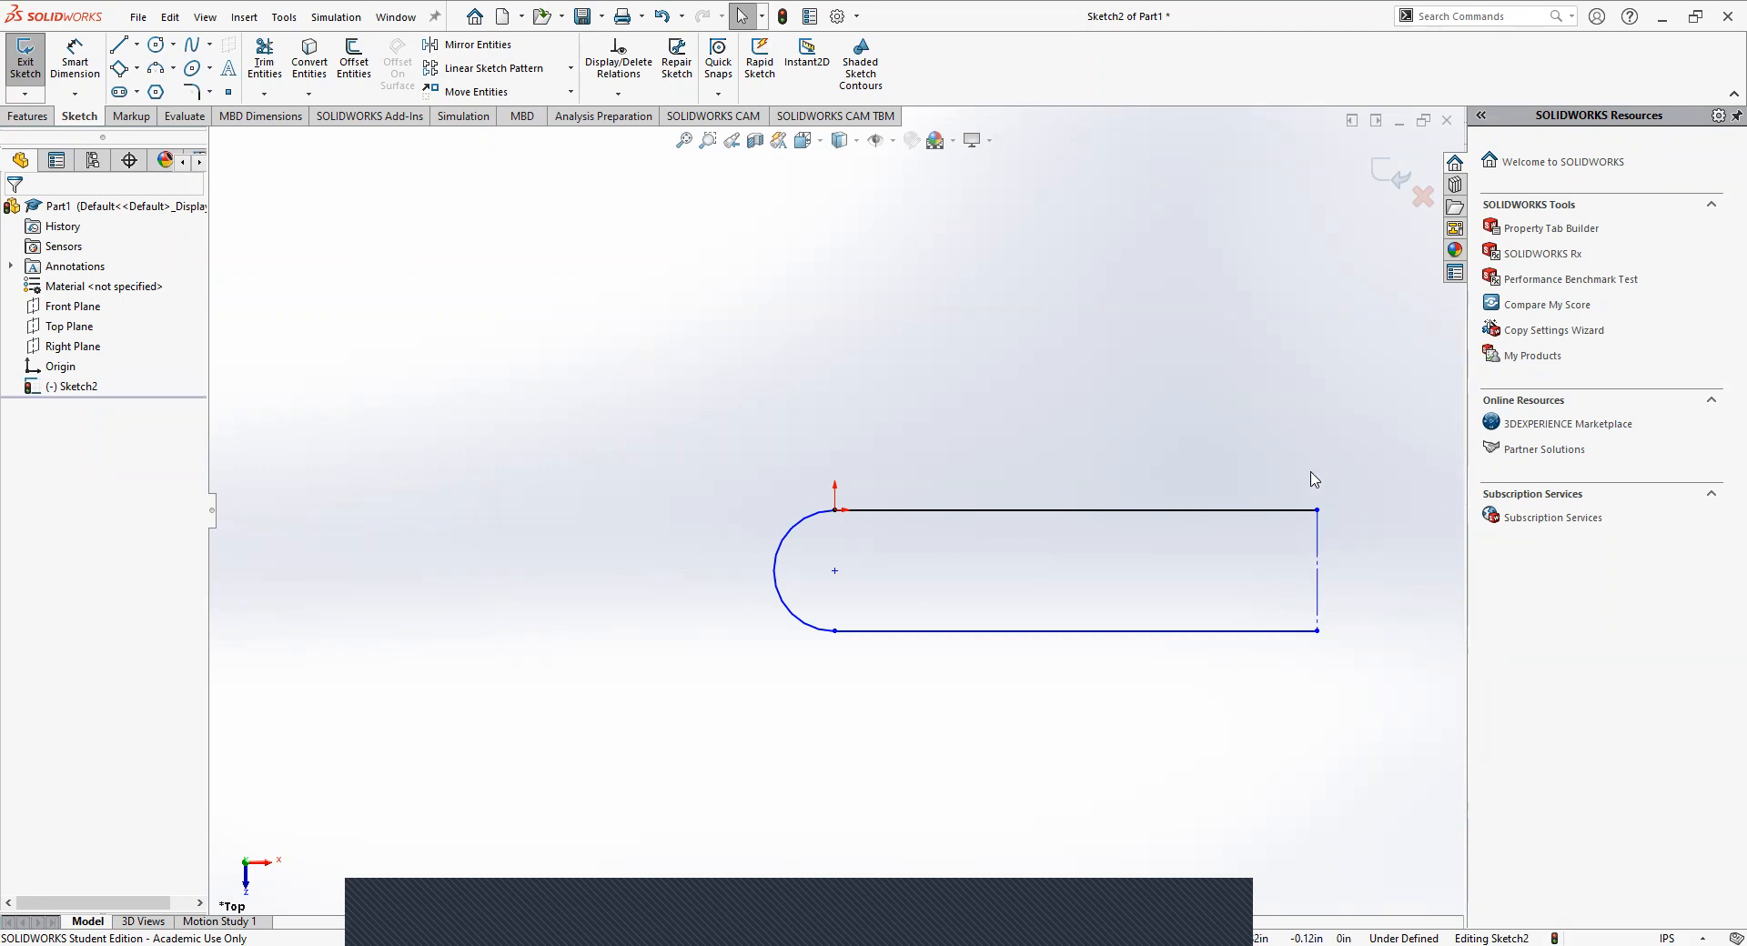
Close the profile's right end with a 180° centerpoint arc of about 0.63 in radius, centred on the construction line's midpoint.
left_click(173, 67)
left_click(195, 86)
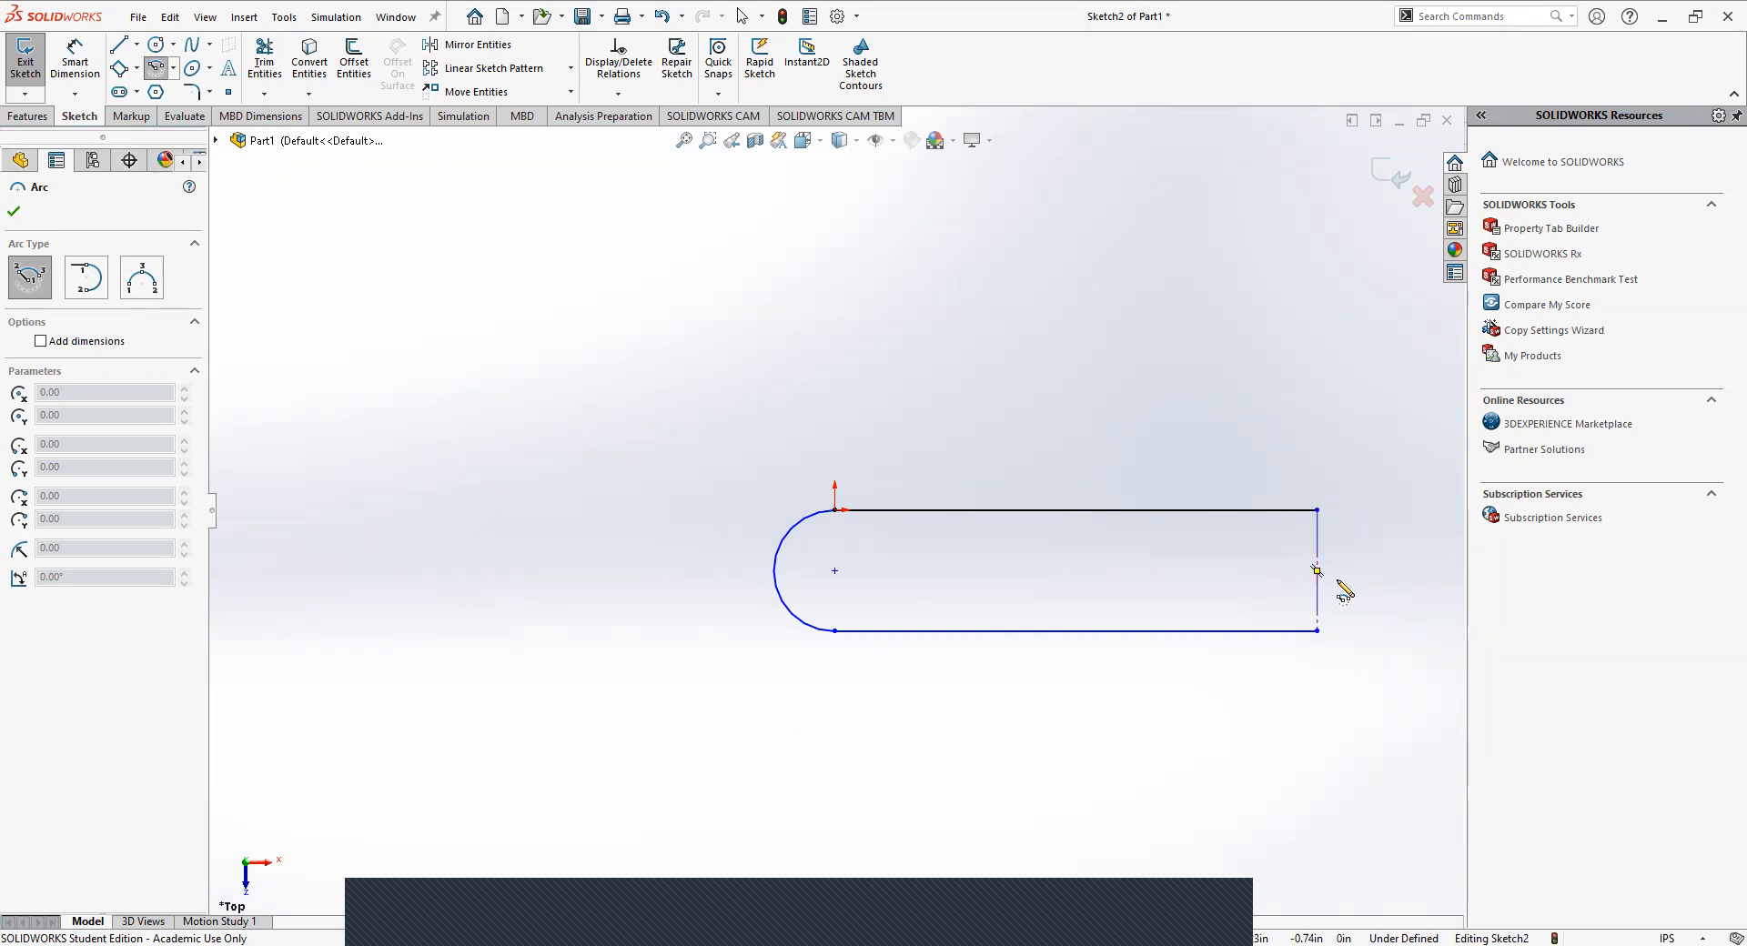
key("Escape")
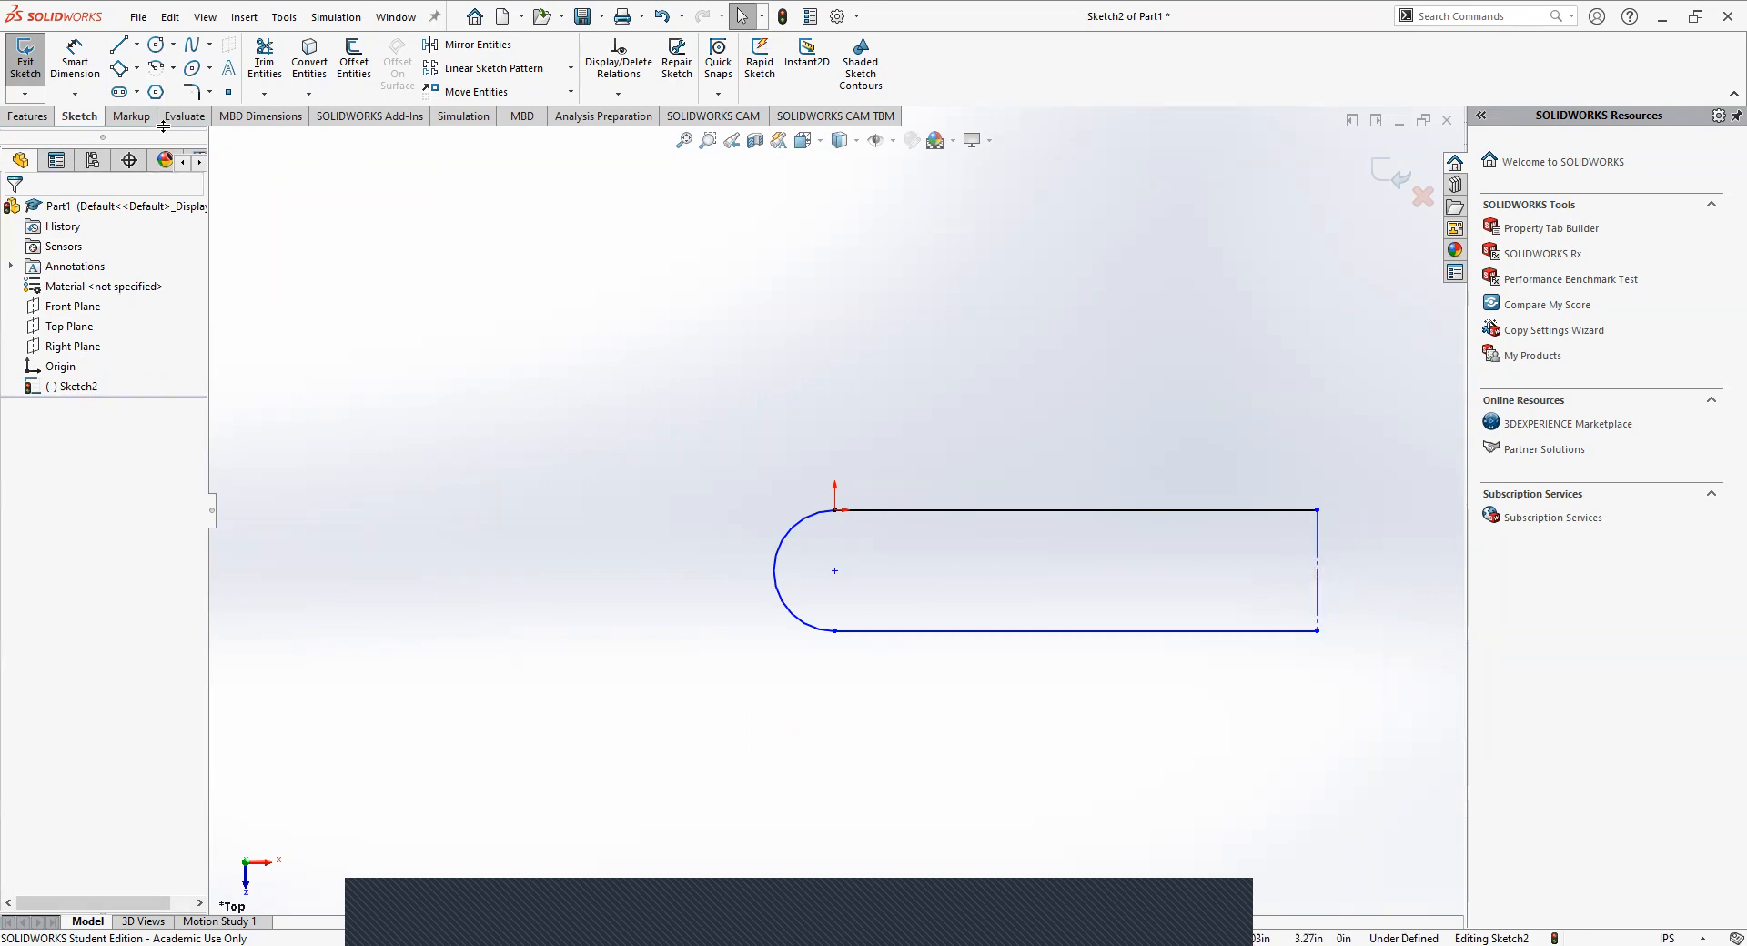
left_click(156, 68)
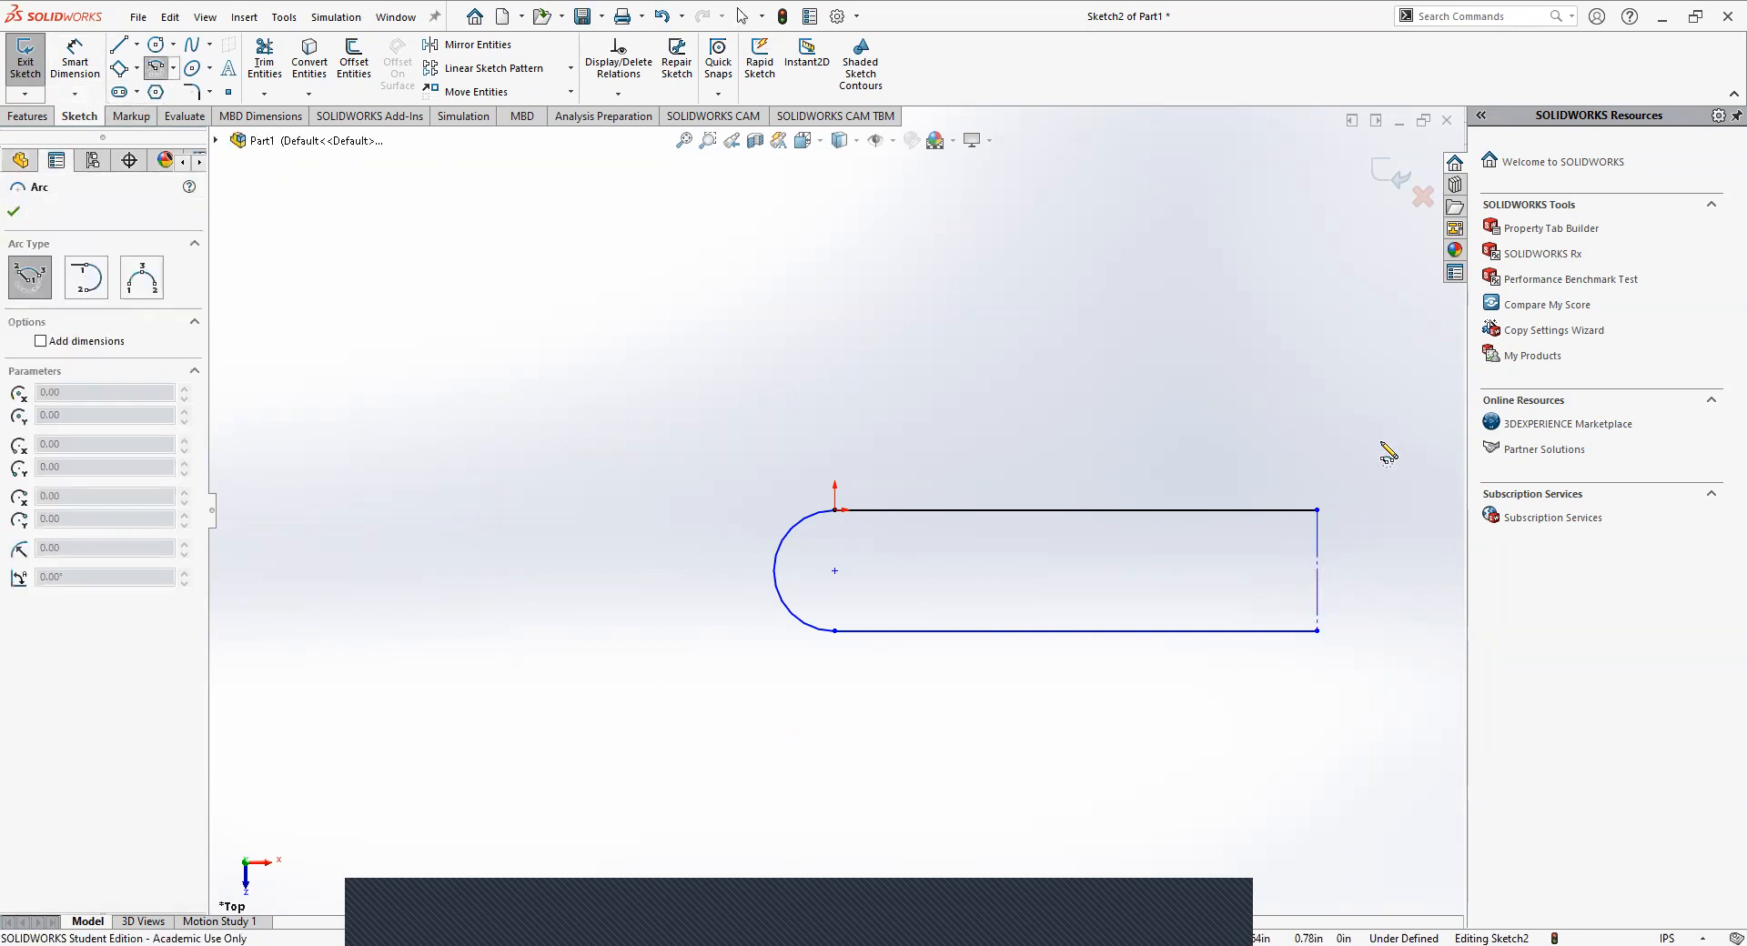
left_click(1318, 570)
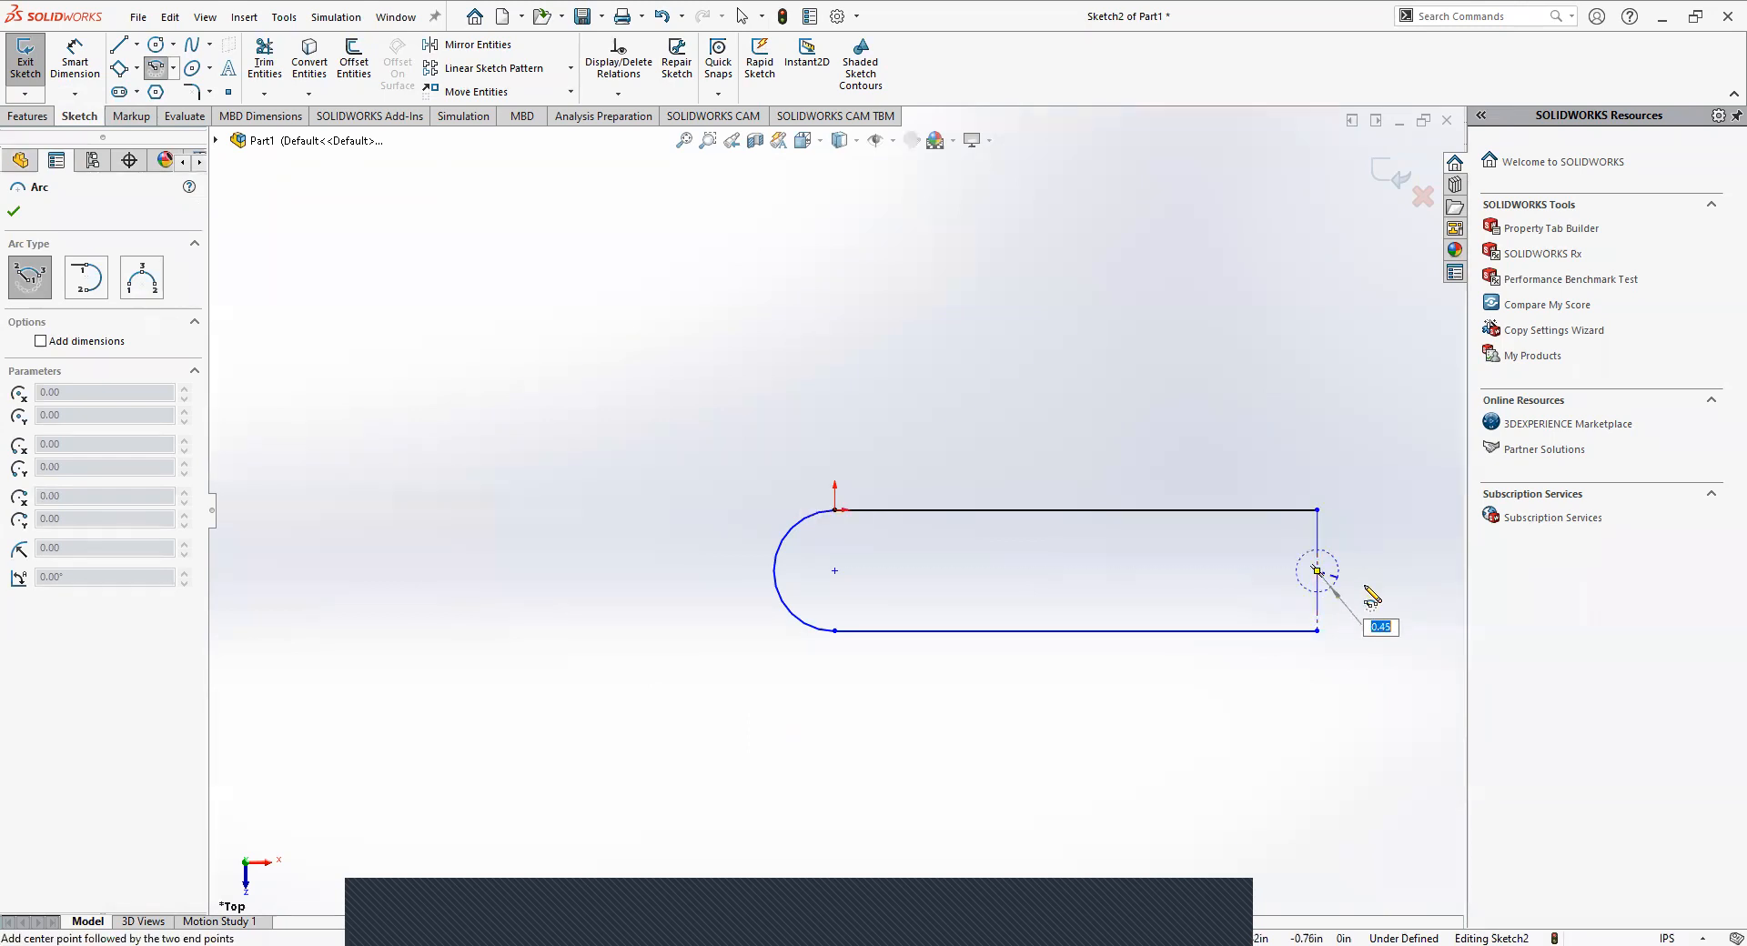
left_click(1317, 511)
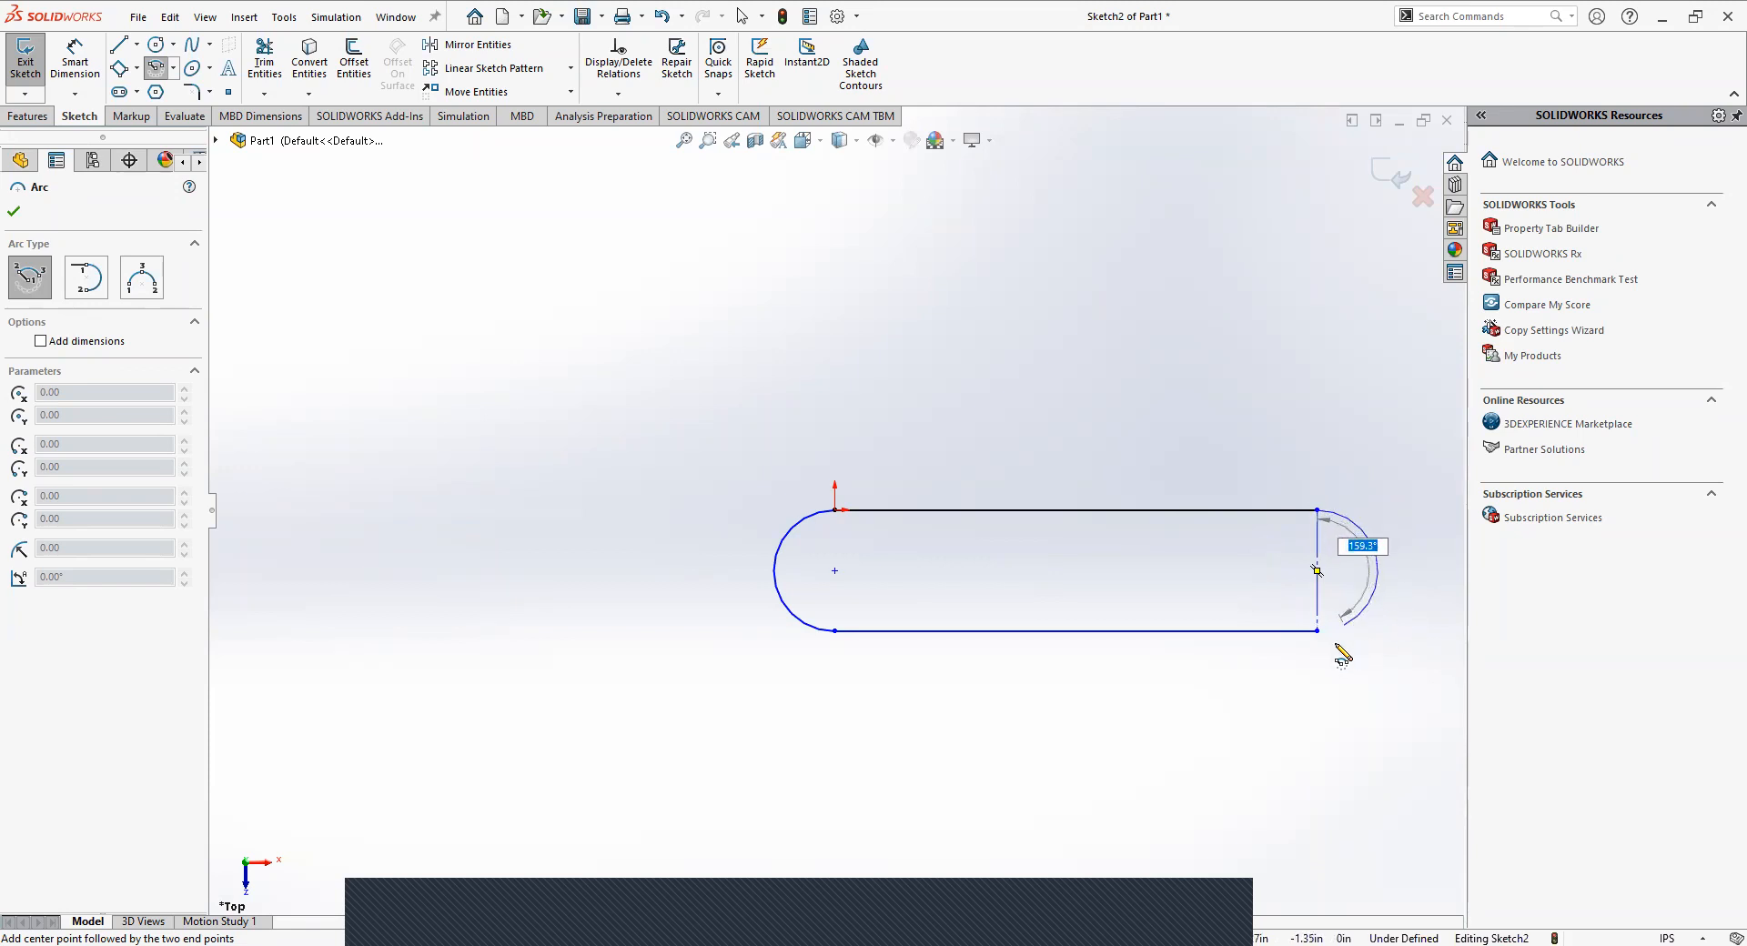
left_click(1327, 672)
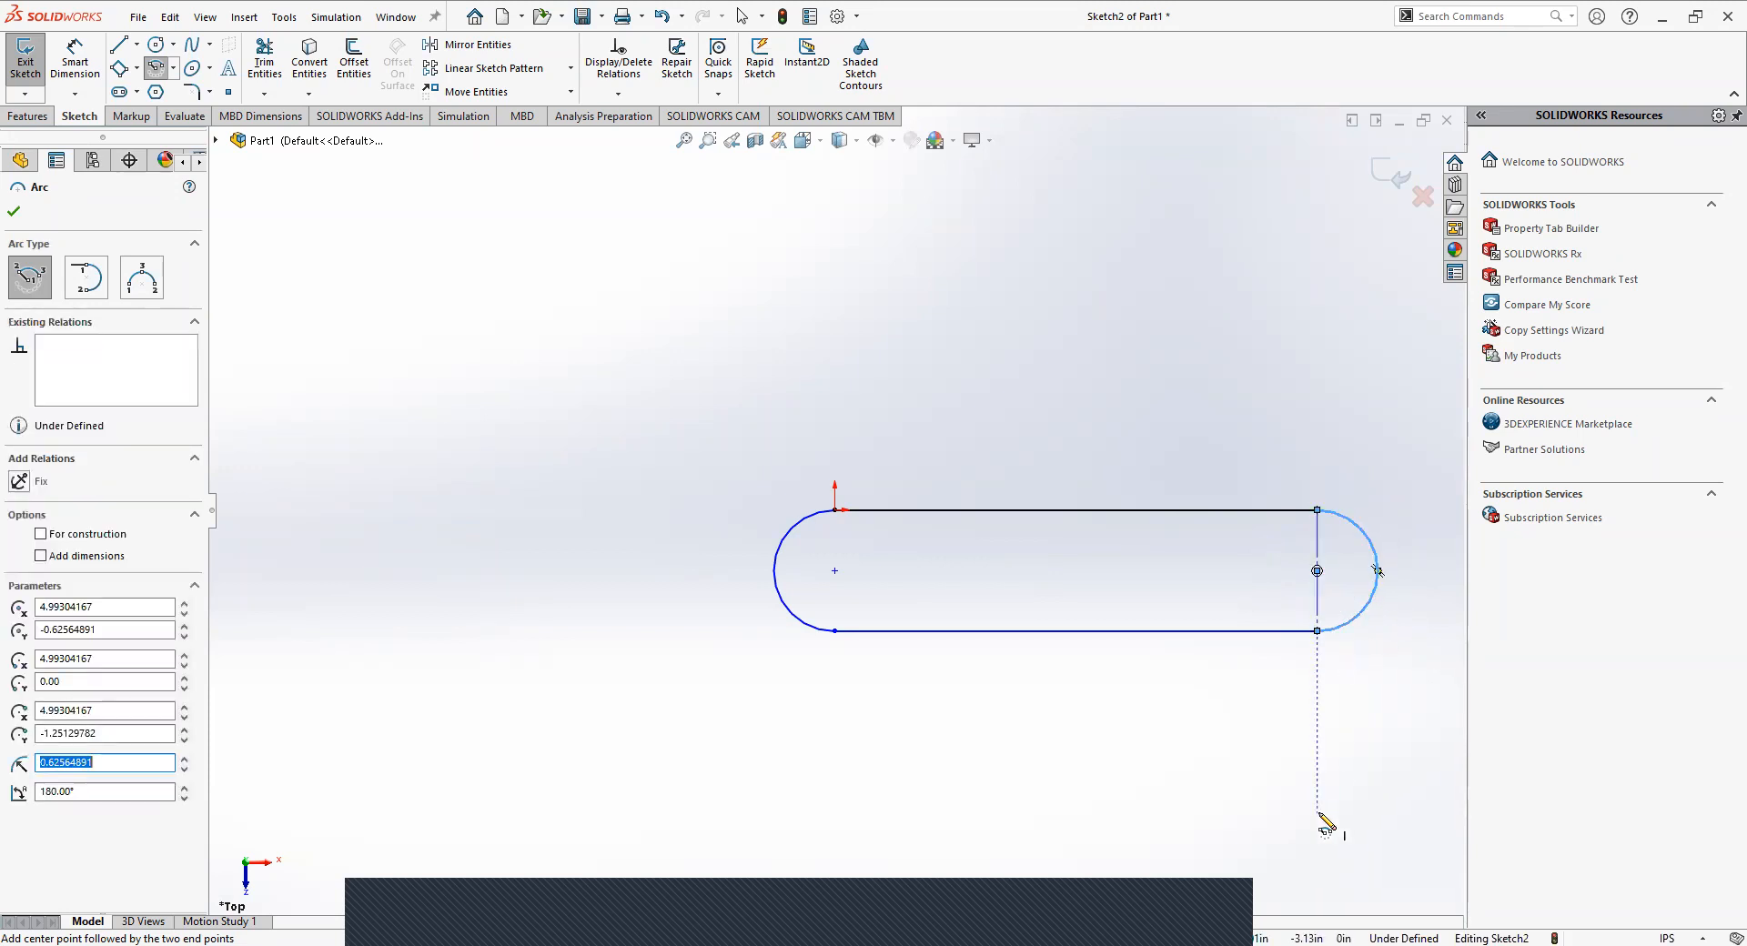
key("Escape")
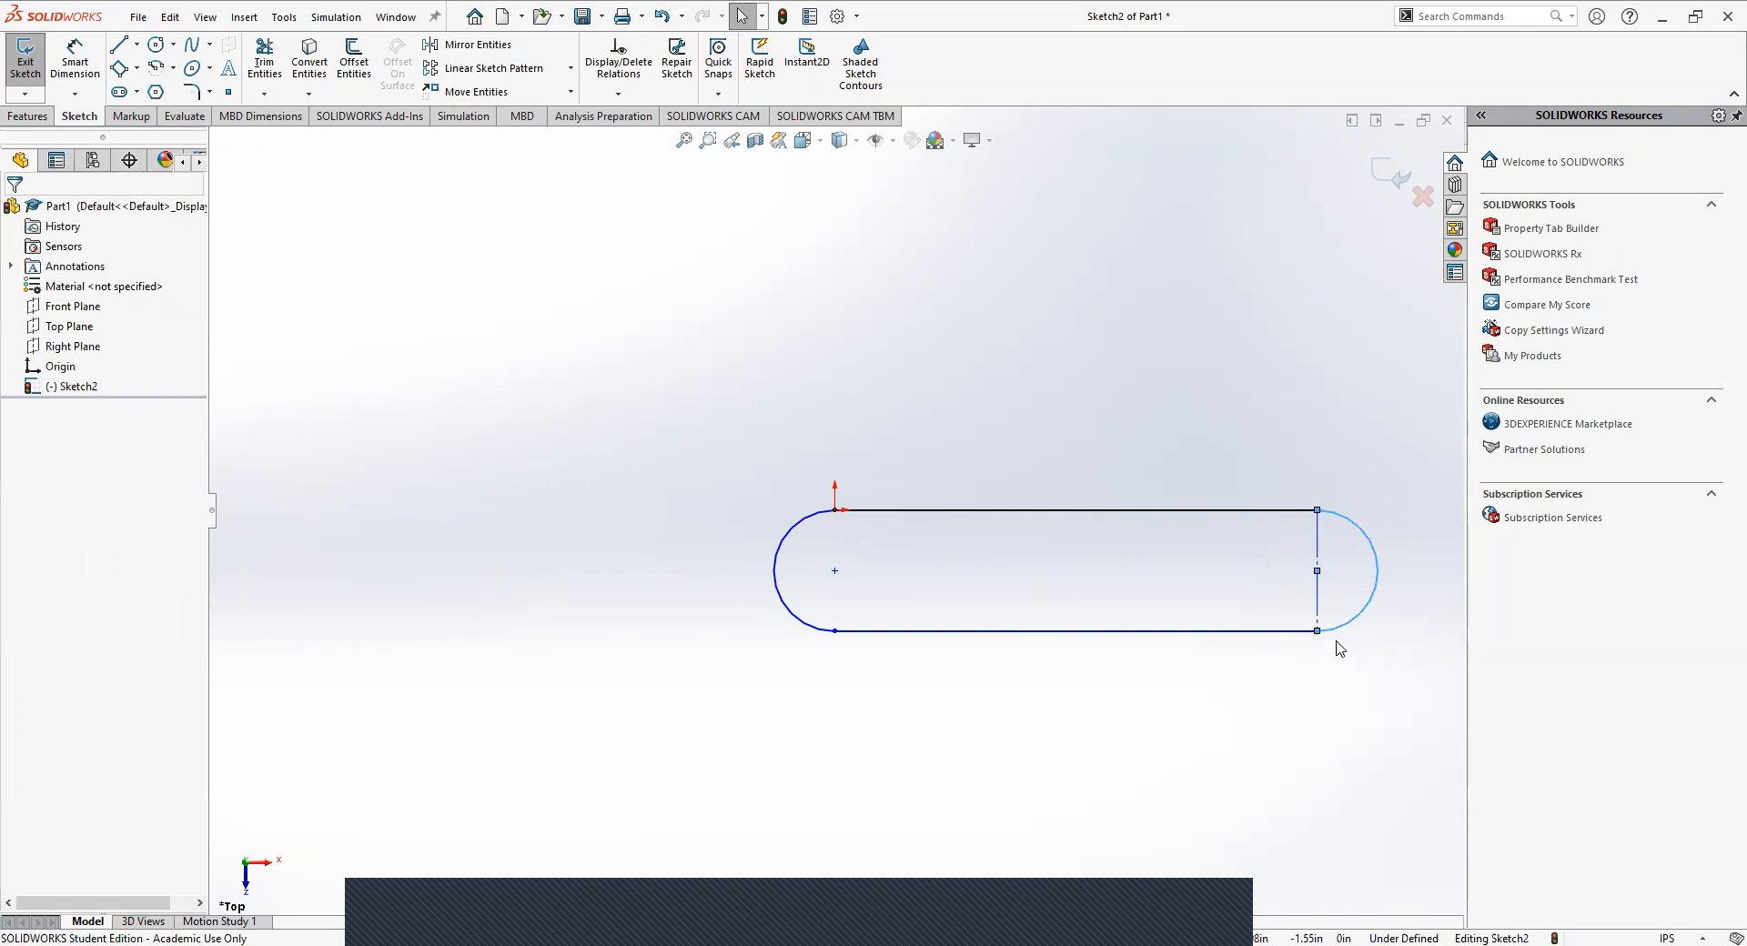
Shrink the right end arc to a radius of about 0.55 in to test how the profile moves.
left_click(1377, 557)
left_click_drag(1395, 554, 1371, 575)
left_click(1110, 434)
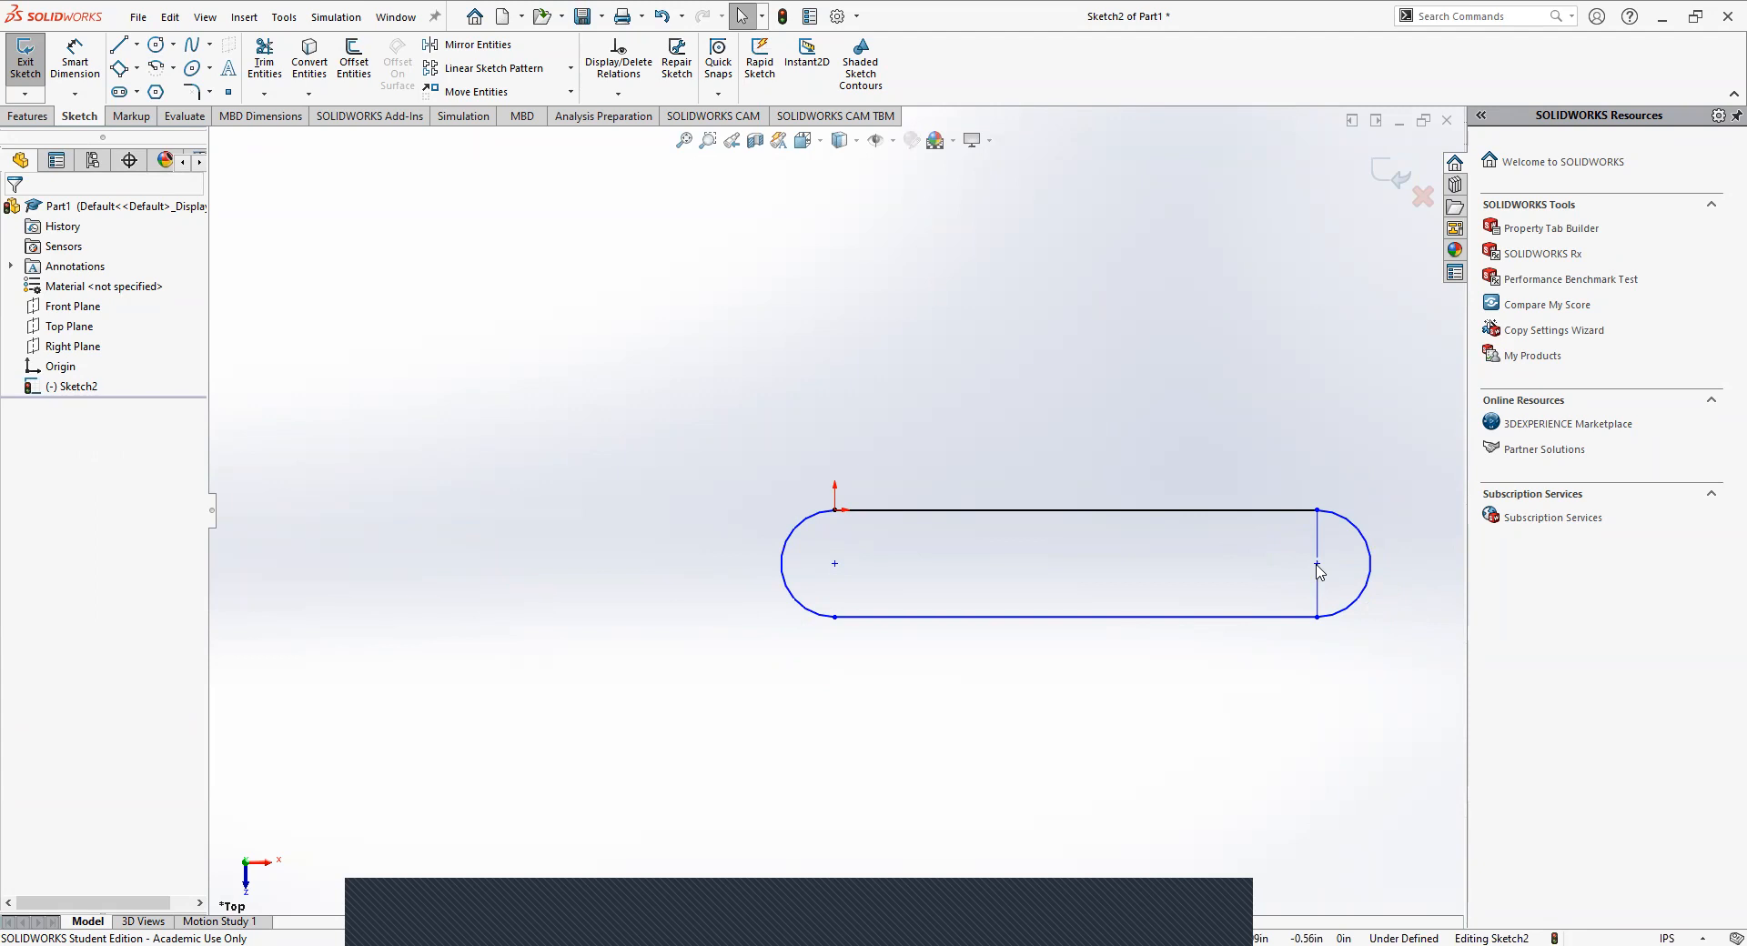
left_click(835, 566)
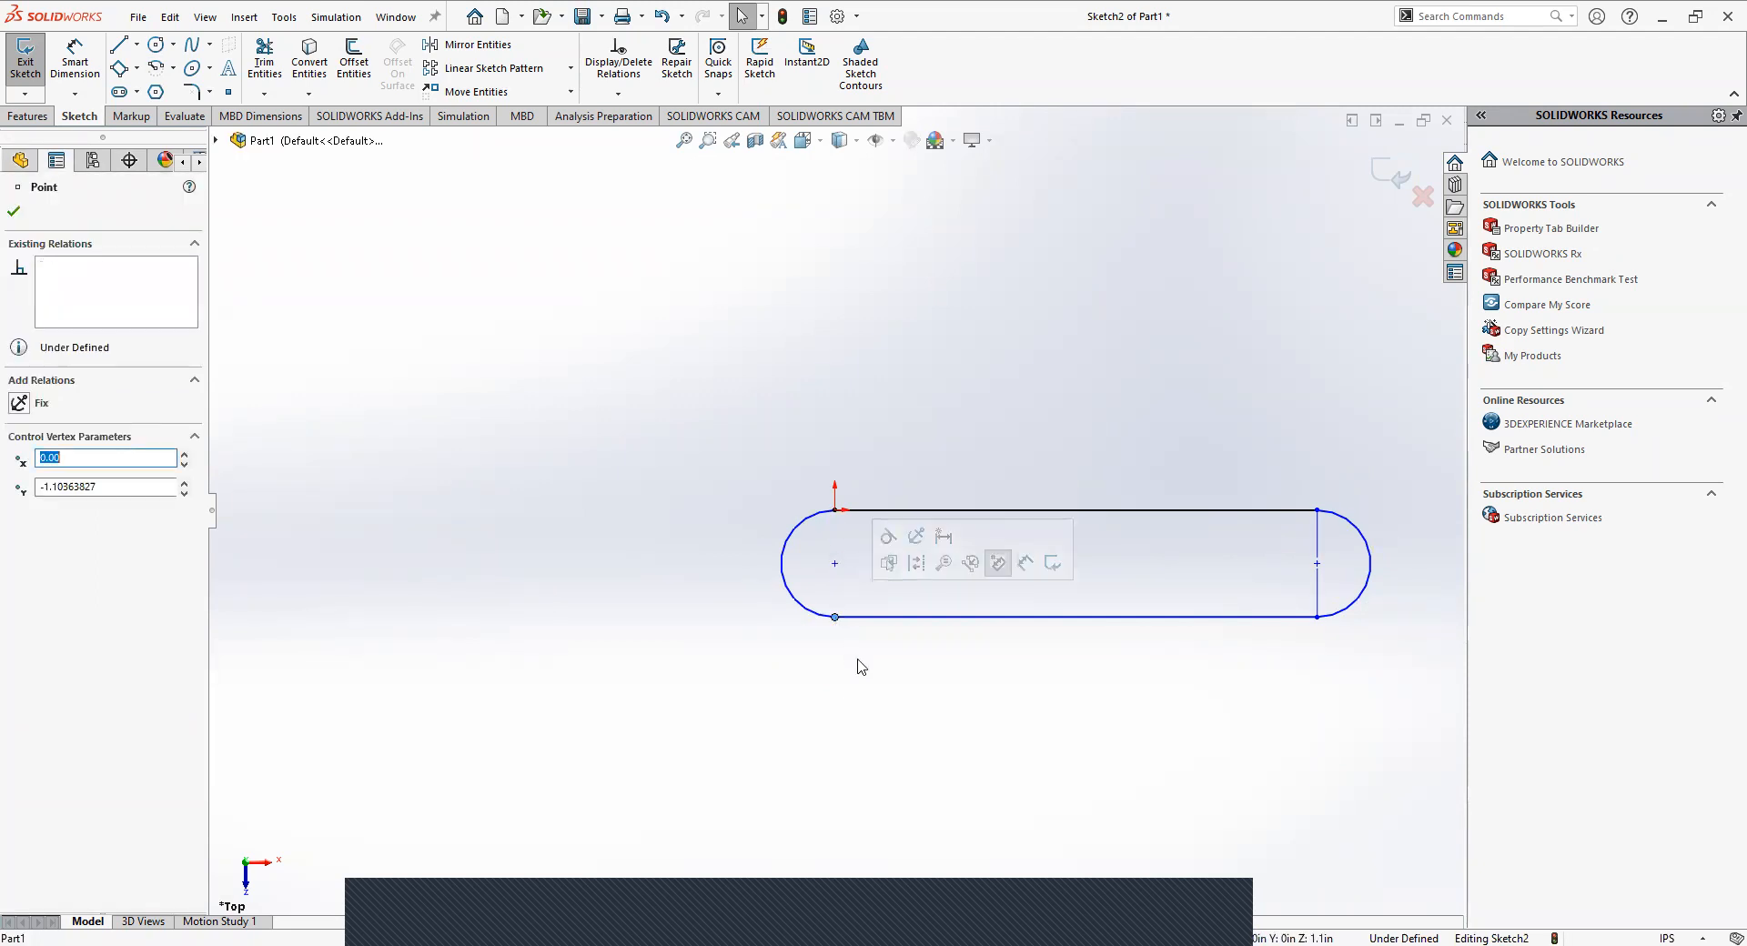
left_click(878, 709)
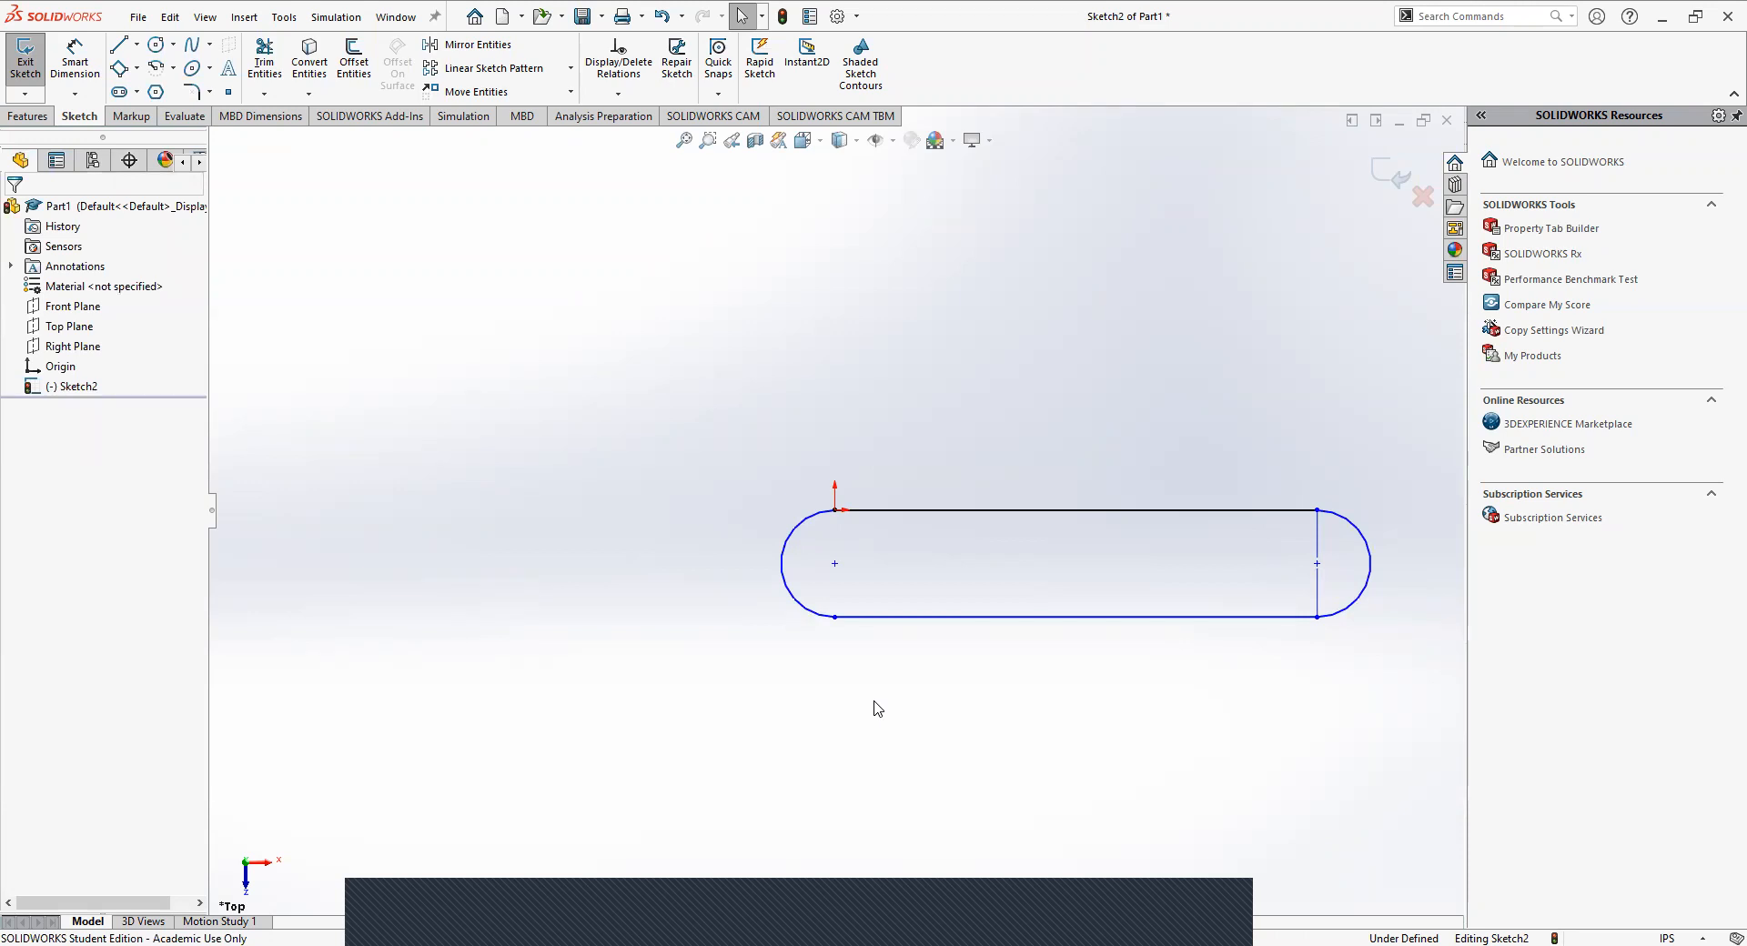
Check the existing relations of the left and right end arcs.
left_click(172, 68)
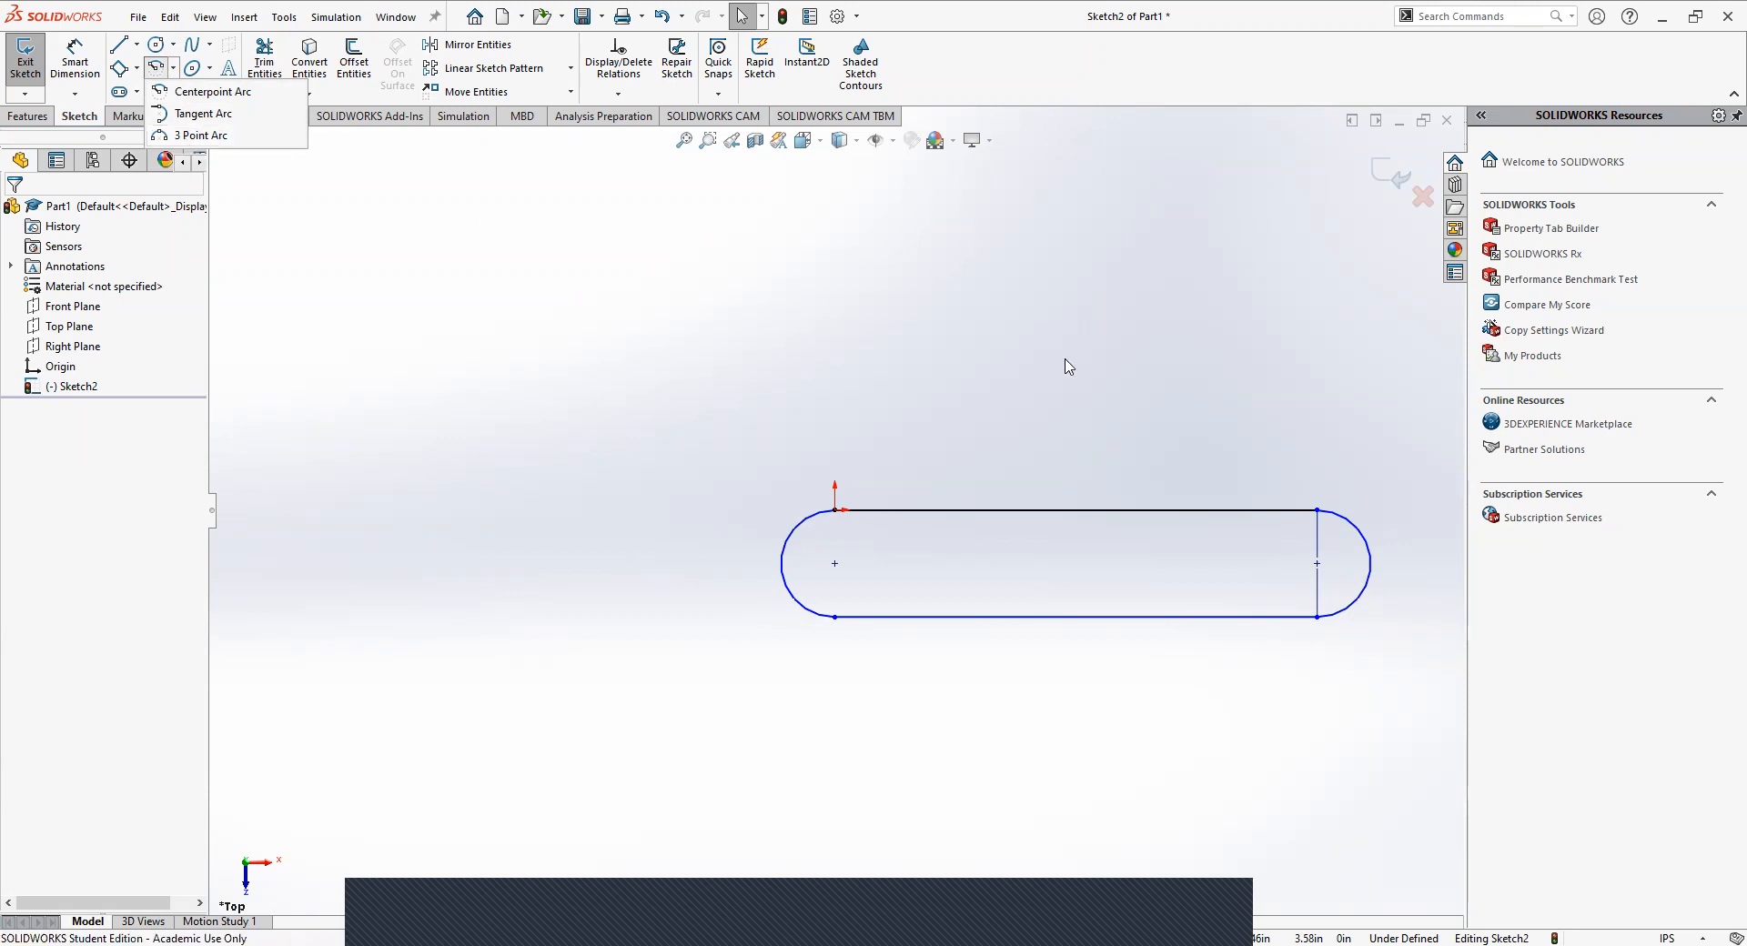
left_click(783, 537)
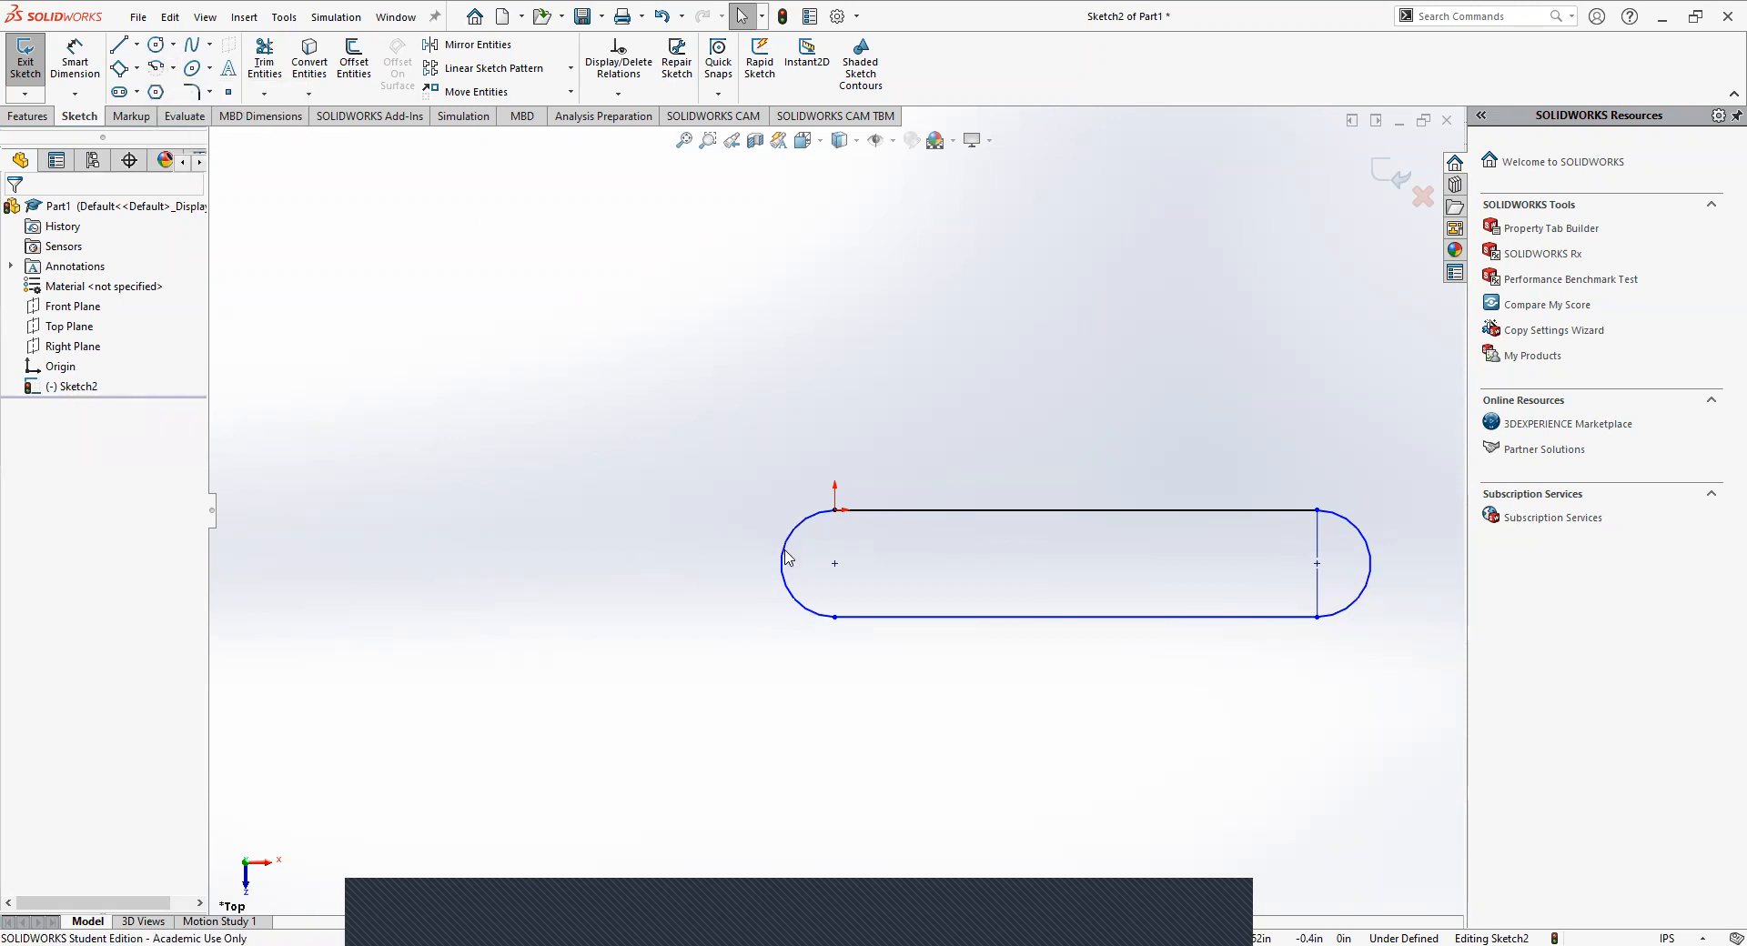
left_click(783, 560)
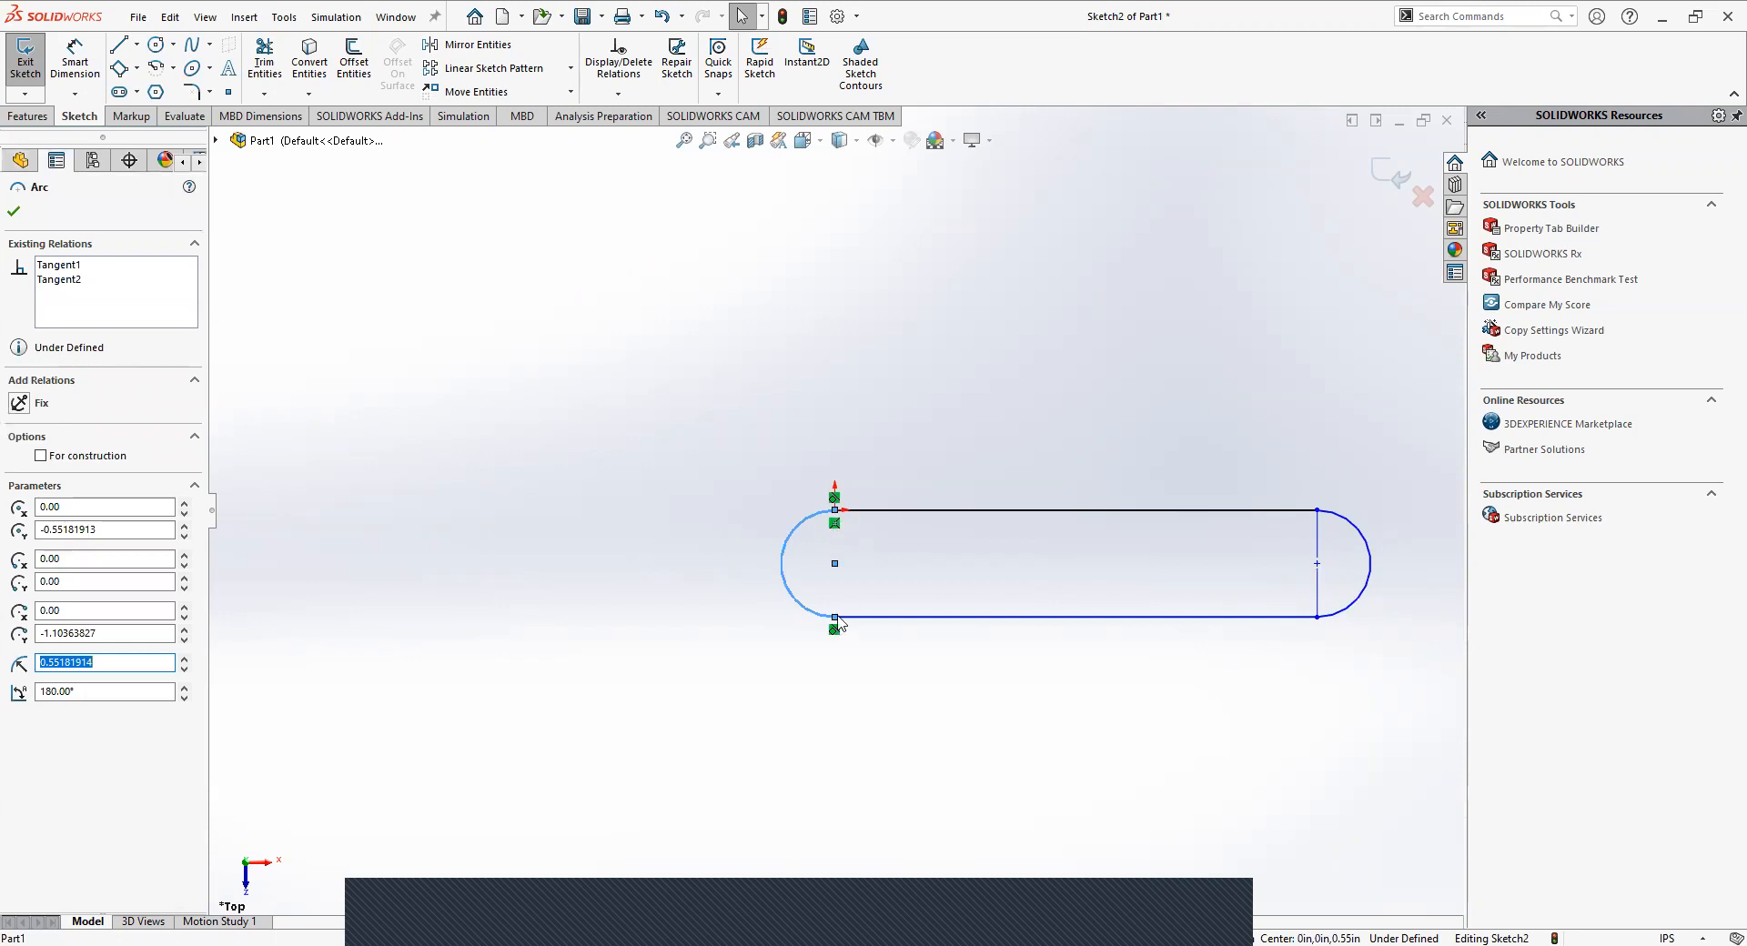
left_click(764, 426)
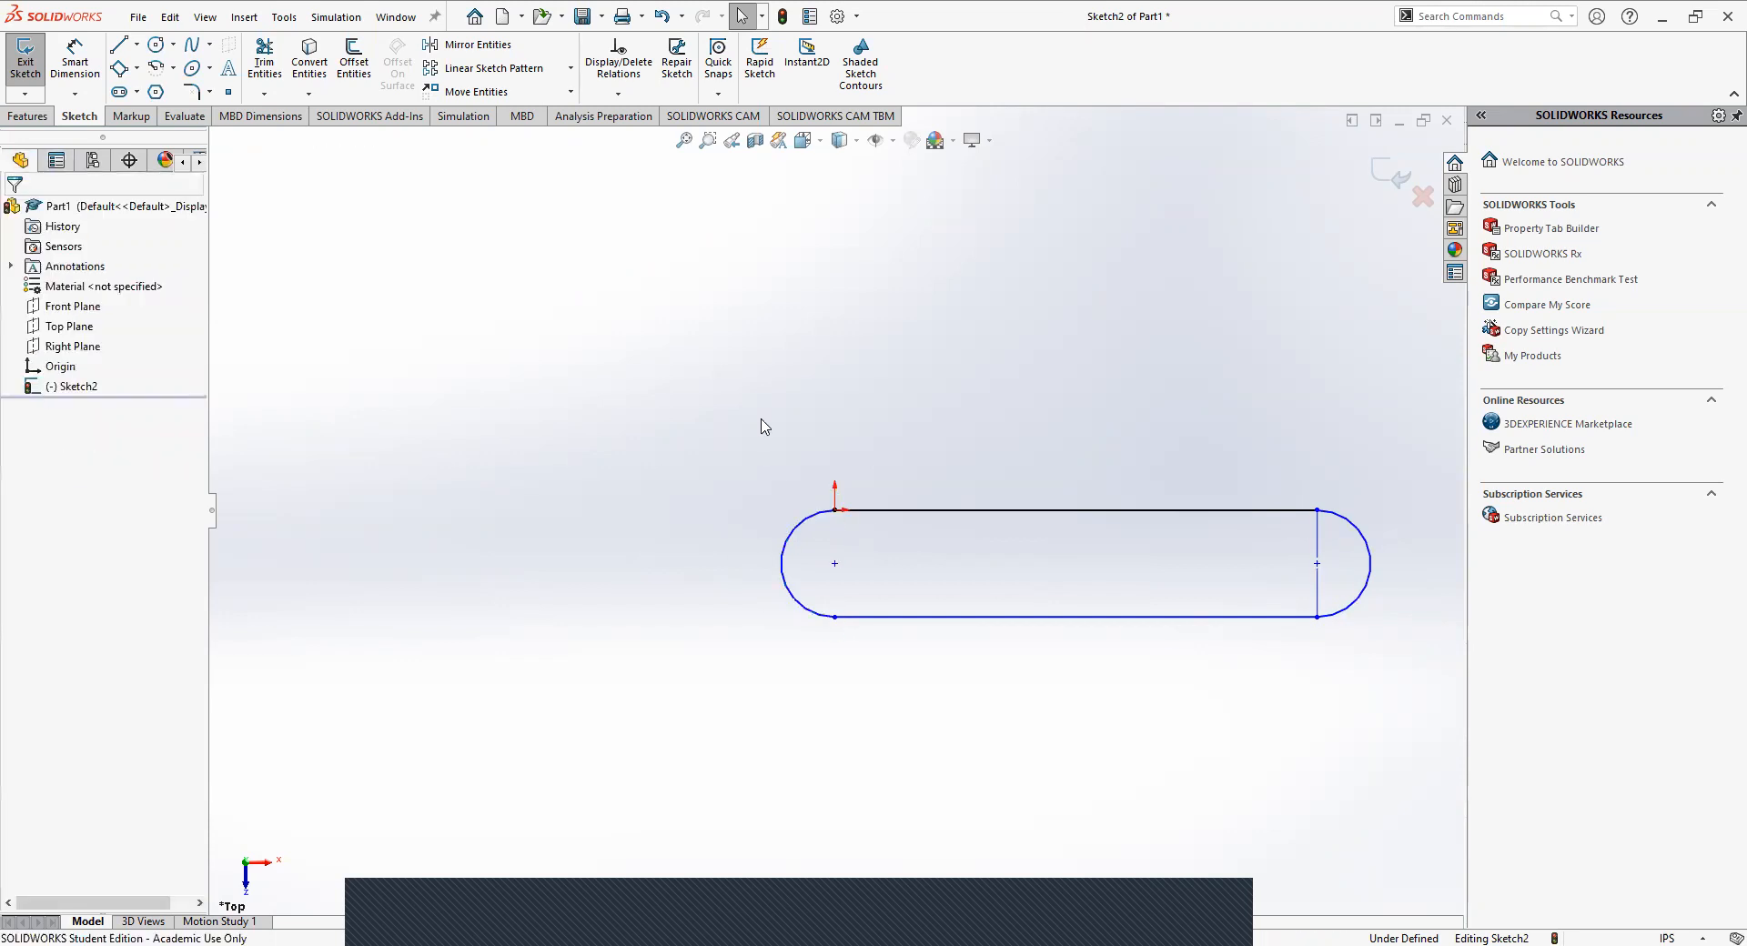
left_click(1365, 543)
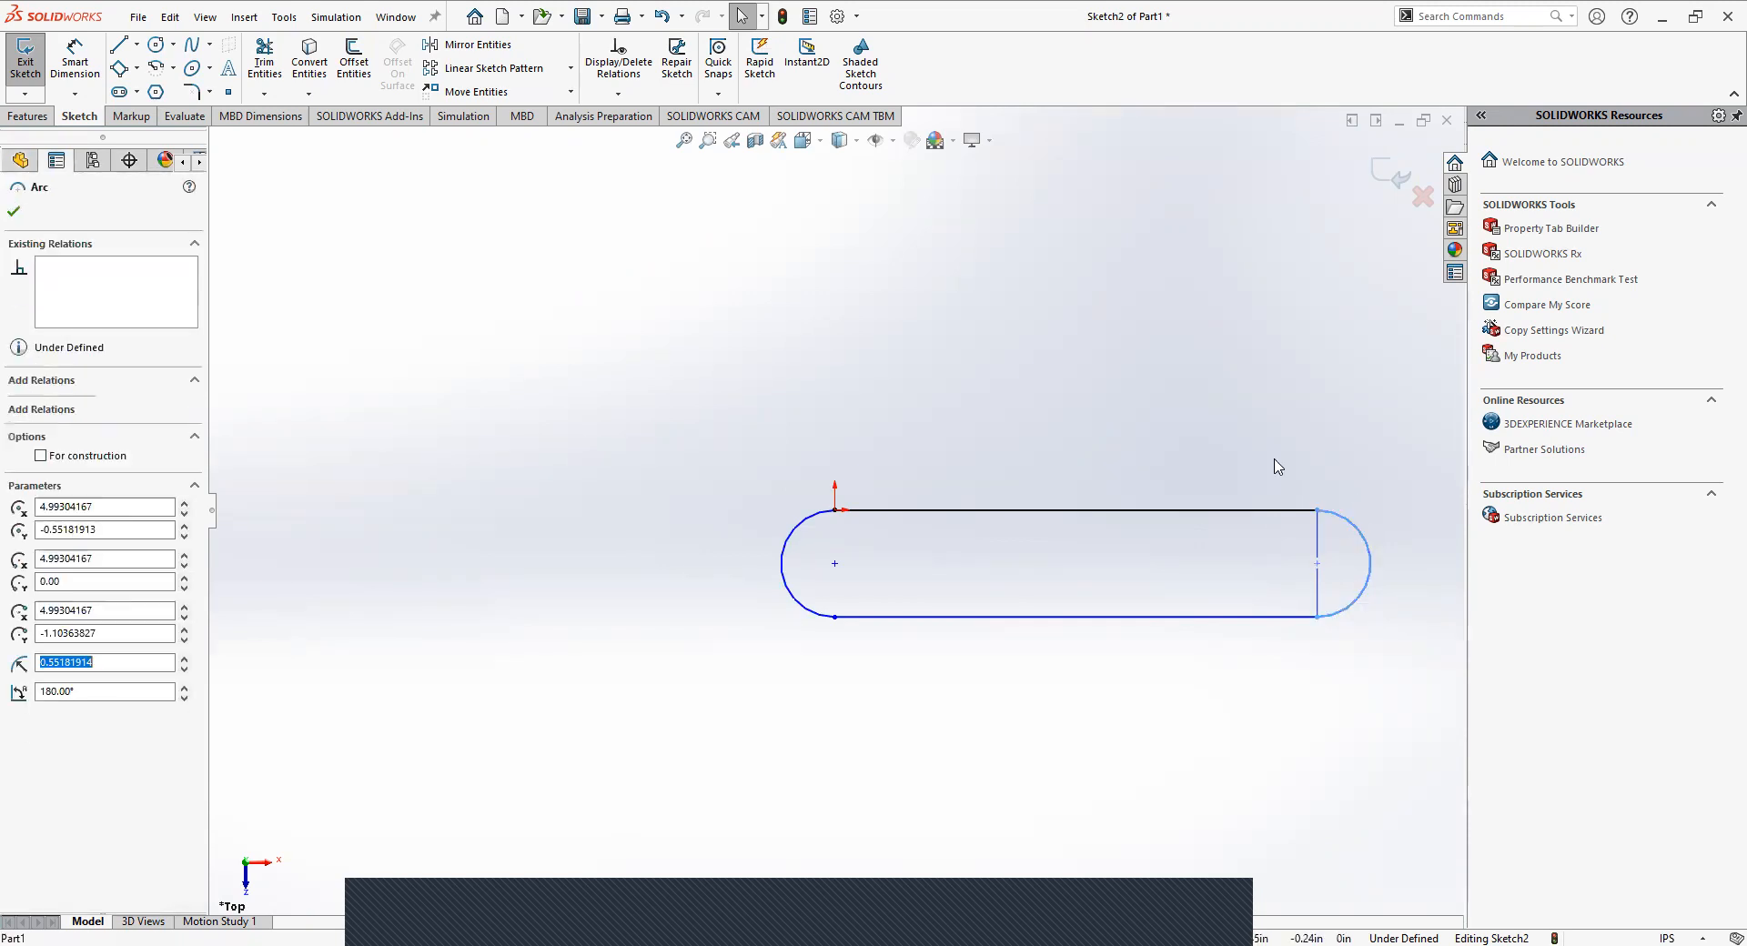
left_click(1260, 478)
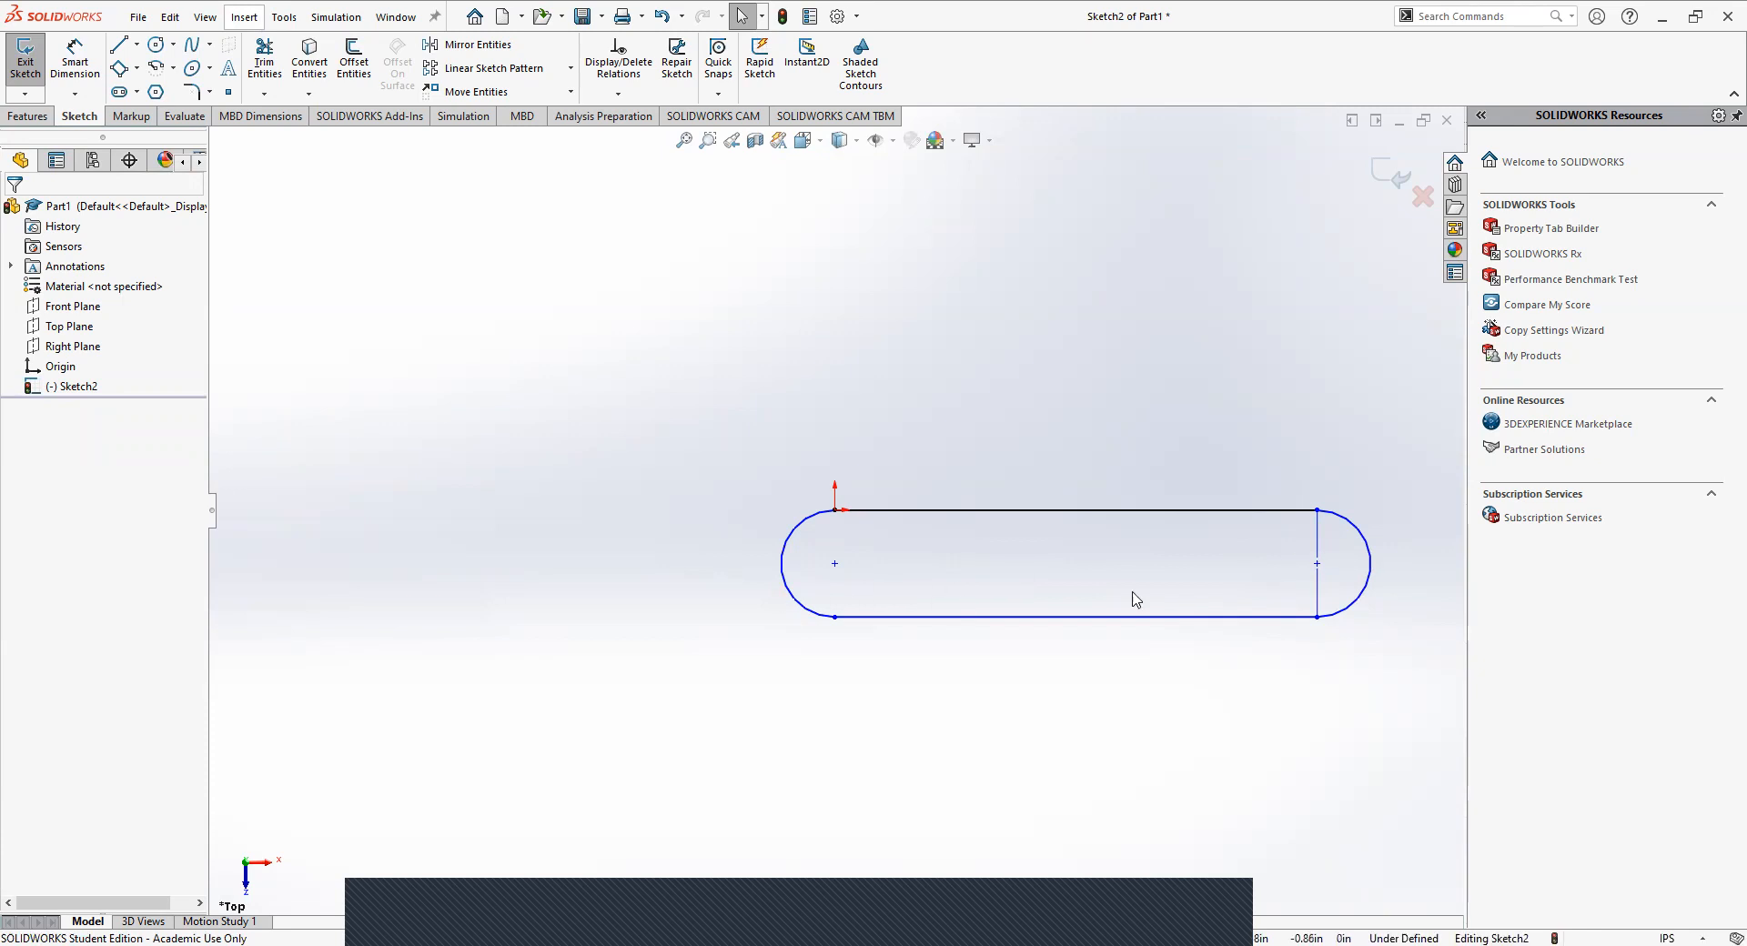
Stretch the profile by its left arc and lower horizontal line to a height of about 2.42 in.
left_click(119, 44)
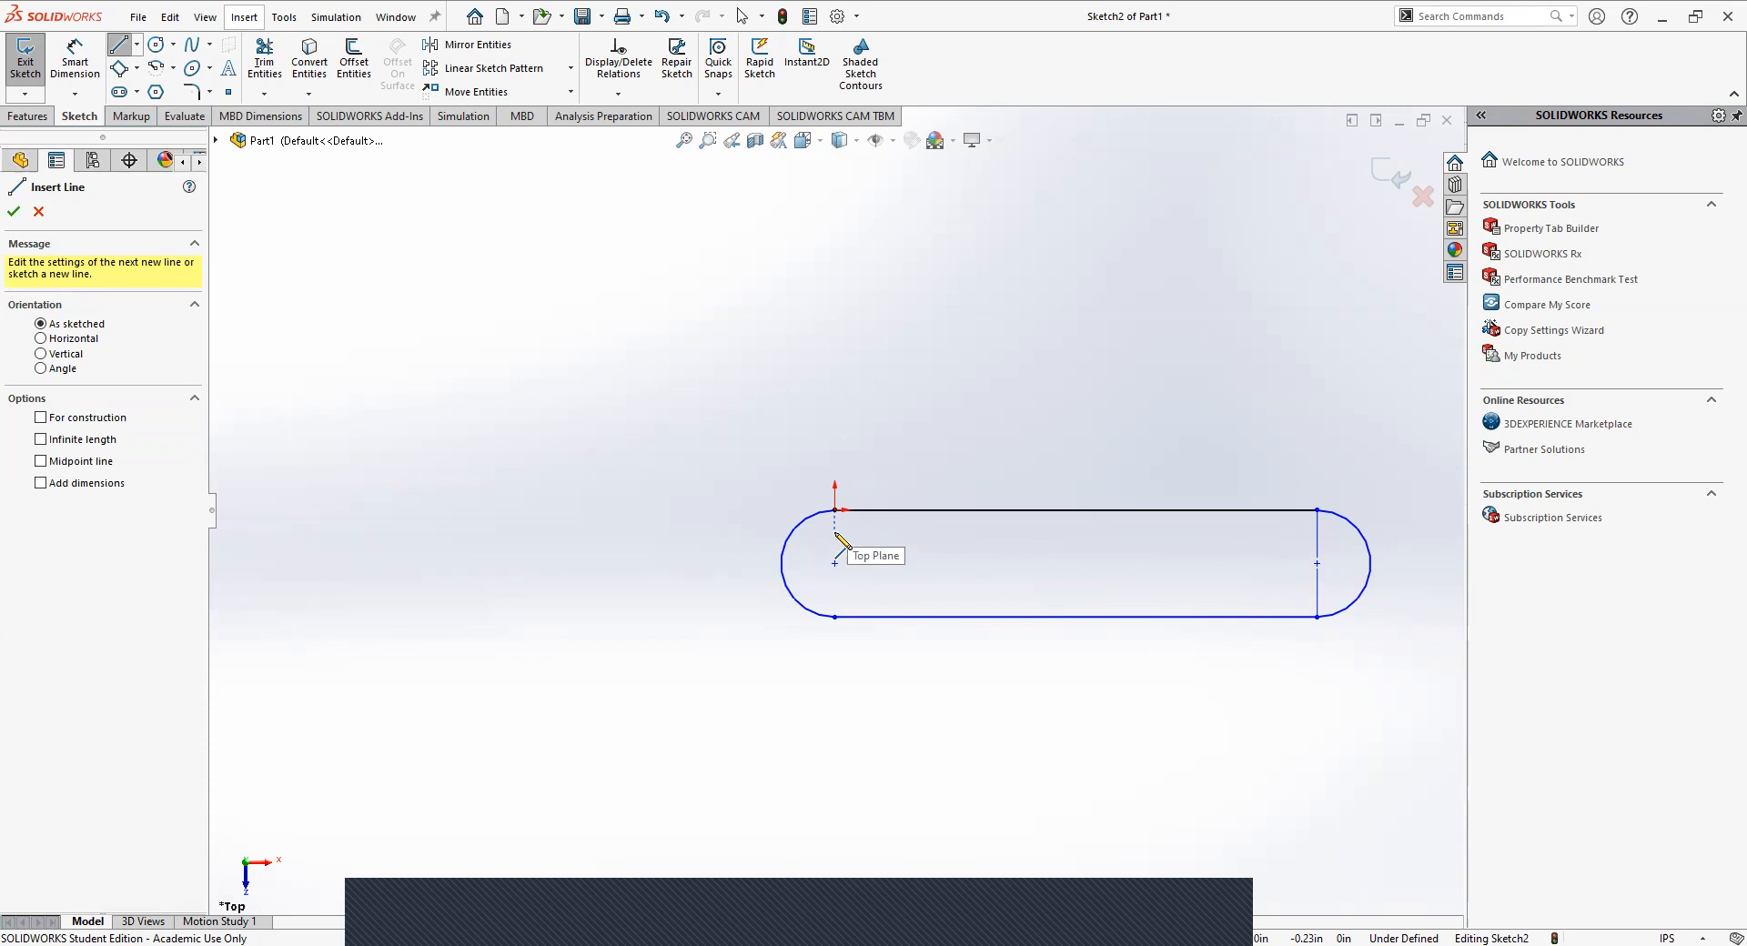
key("Escape")
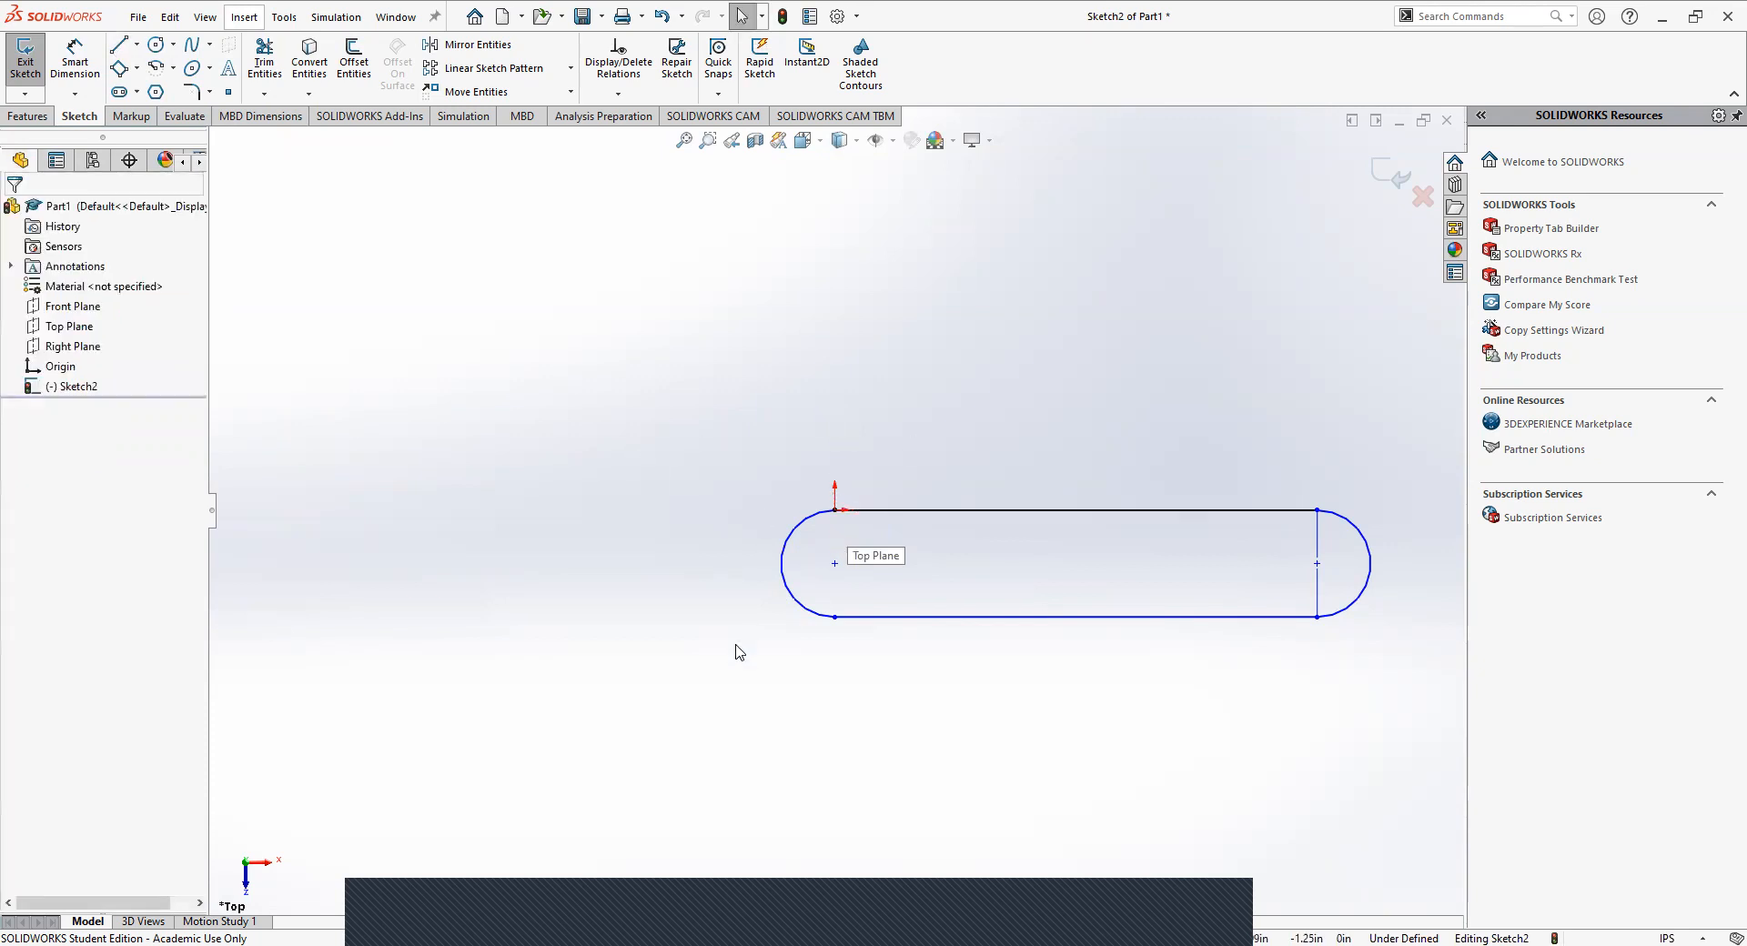
left_click_drag(782, 593, 691, 546)
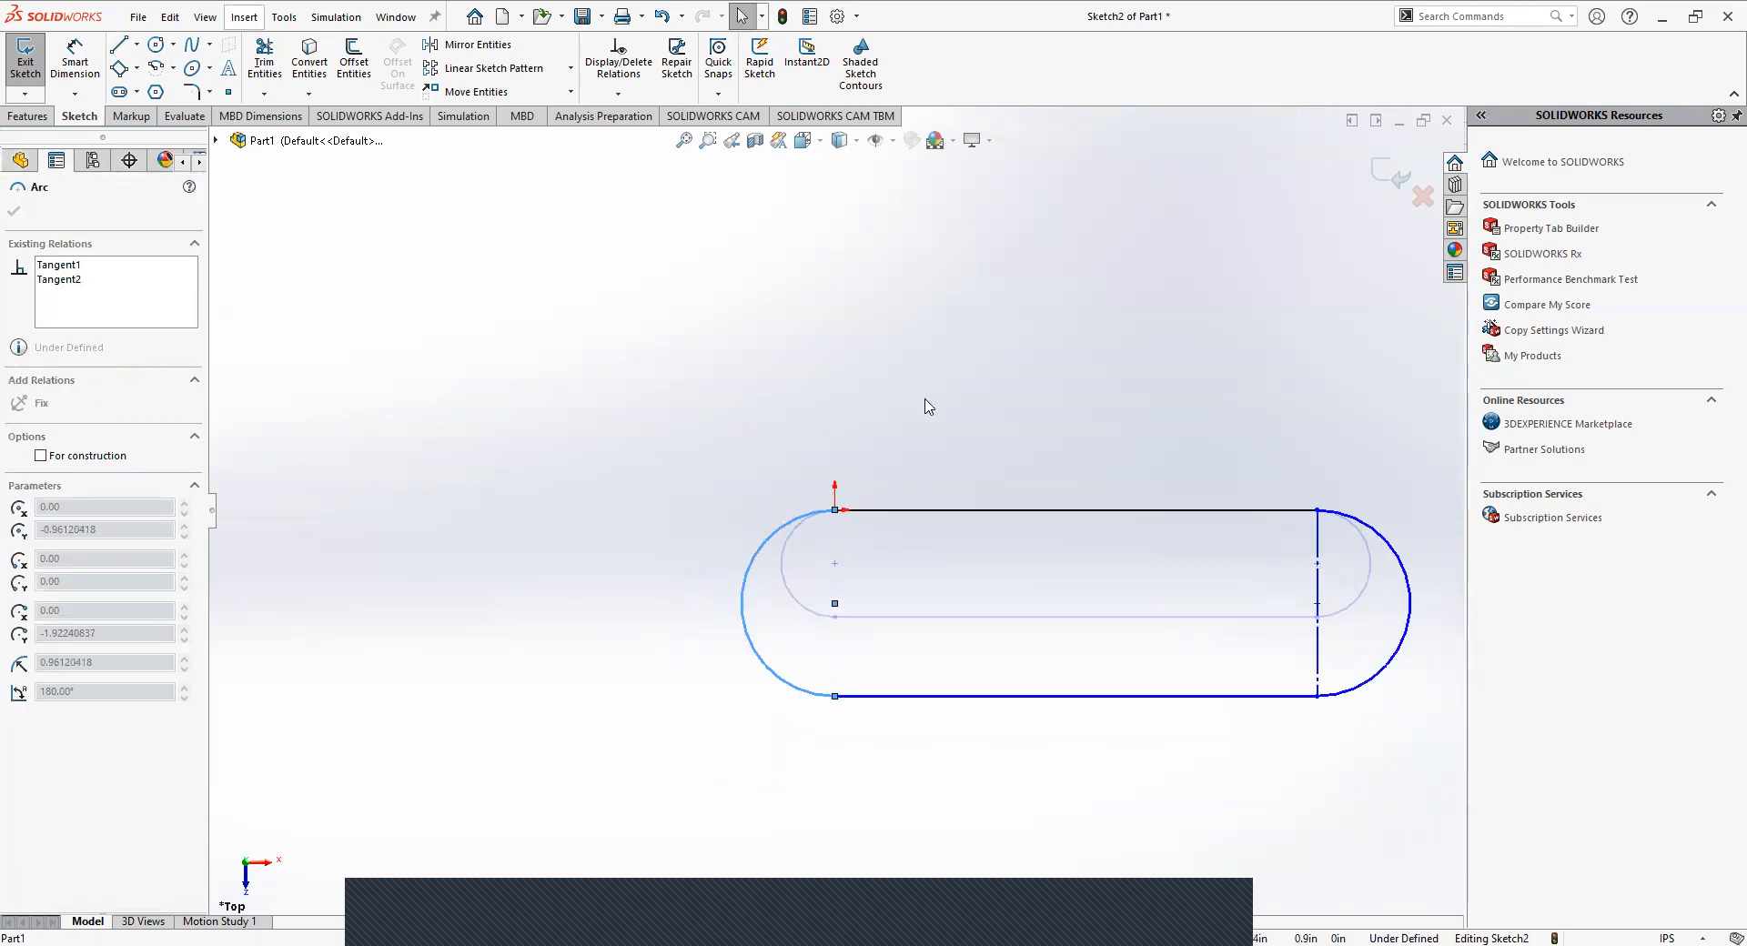
left_click(1010, 790)
left_click_drag(1013, 702, 1013, 749)
left_click(1110, 553)
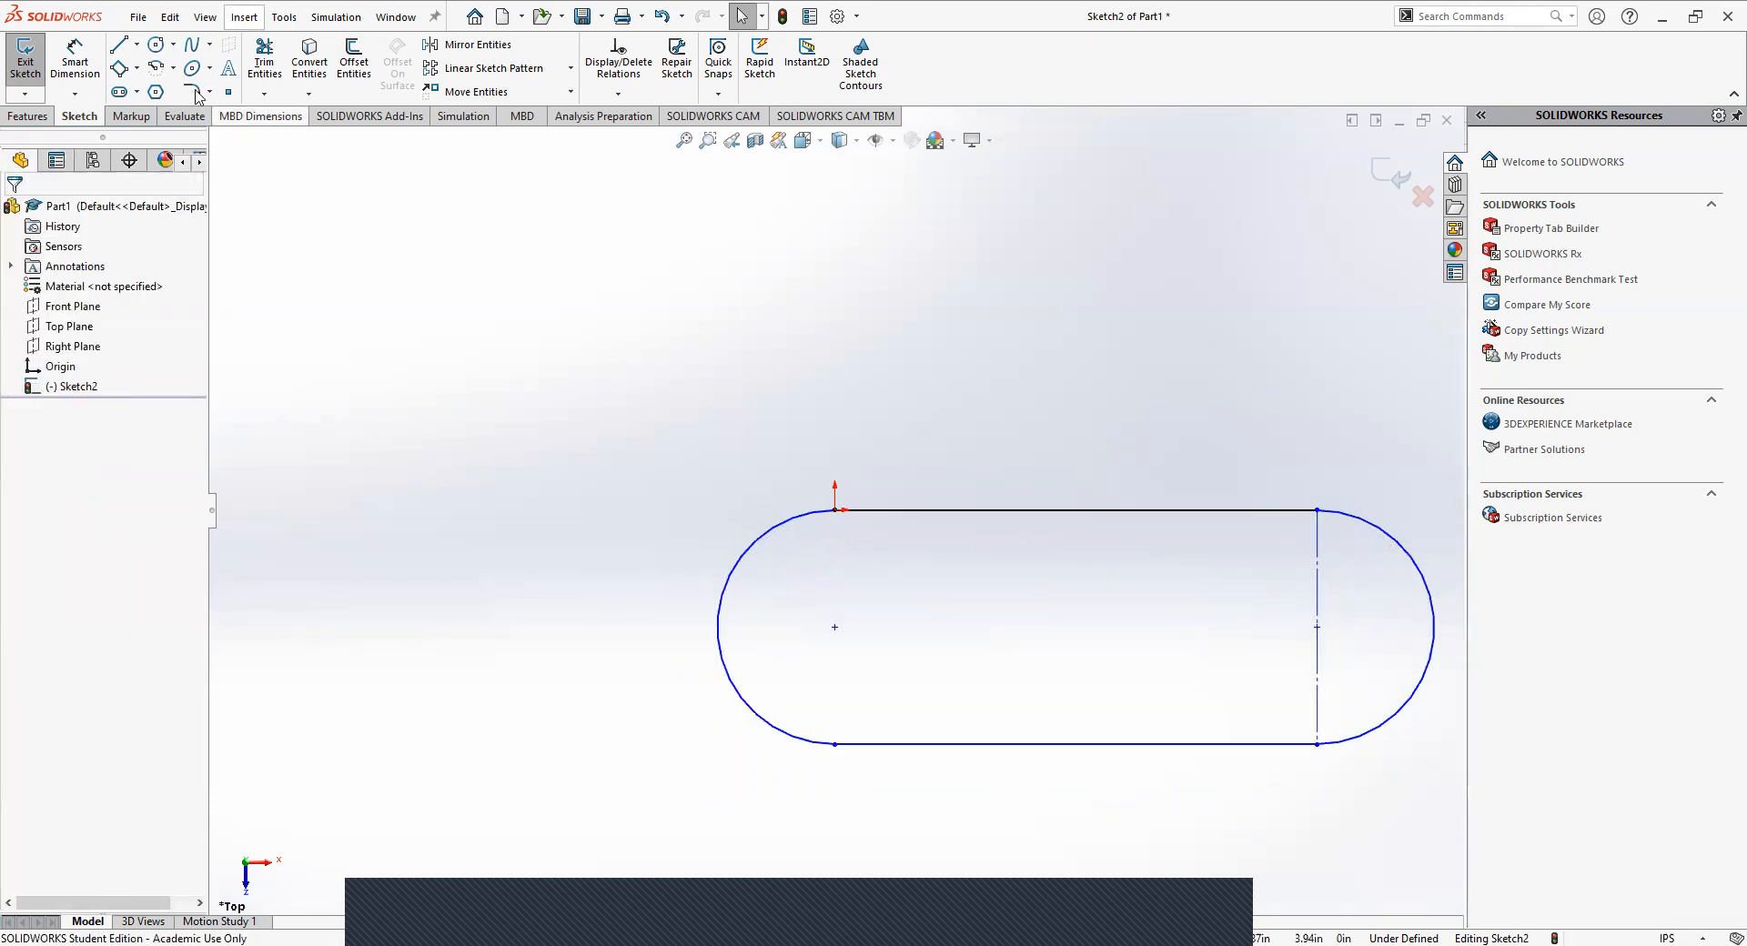
Dimension the distance between the upper and lower horizontal lines as 3 in.
left_click(75, 62)
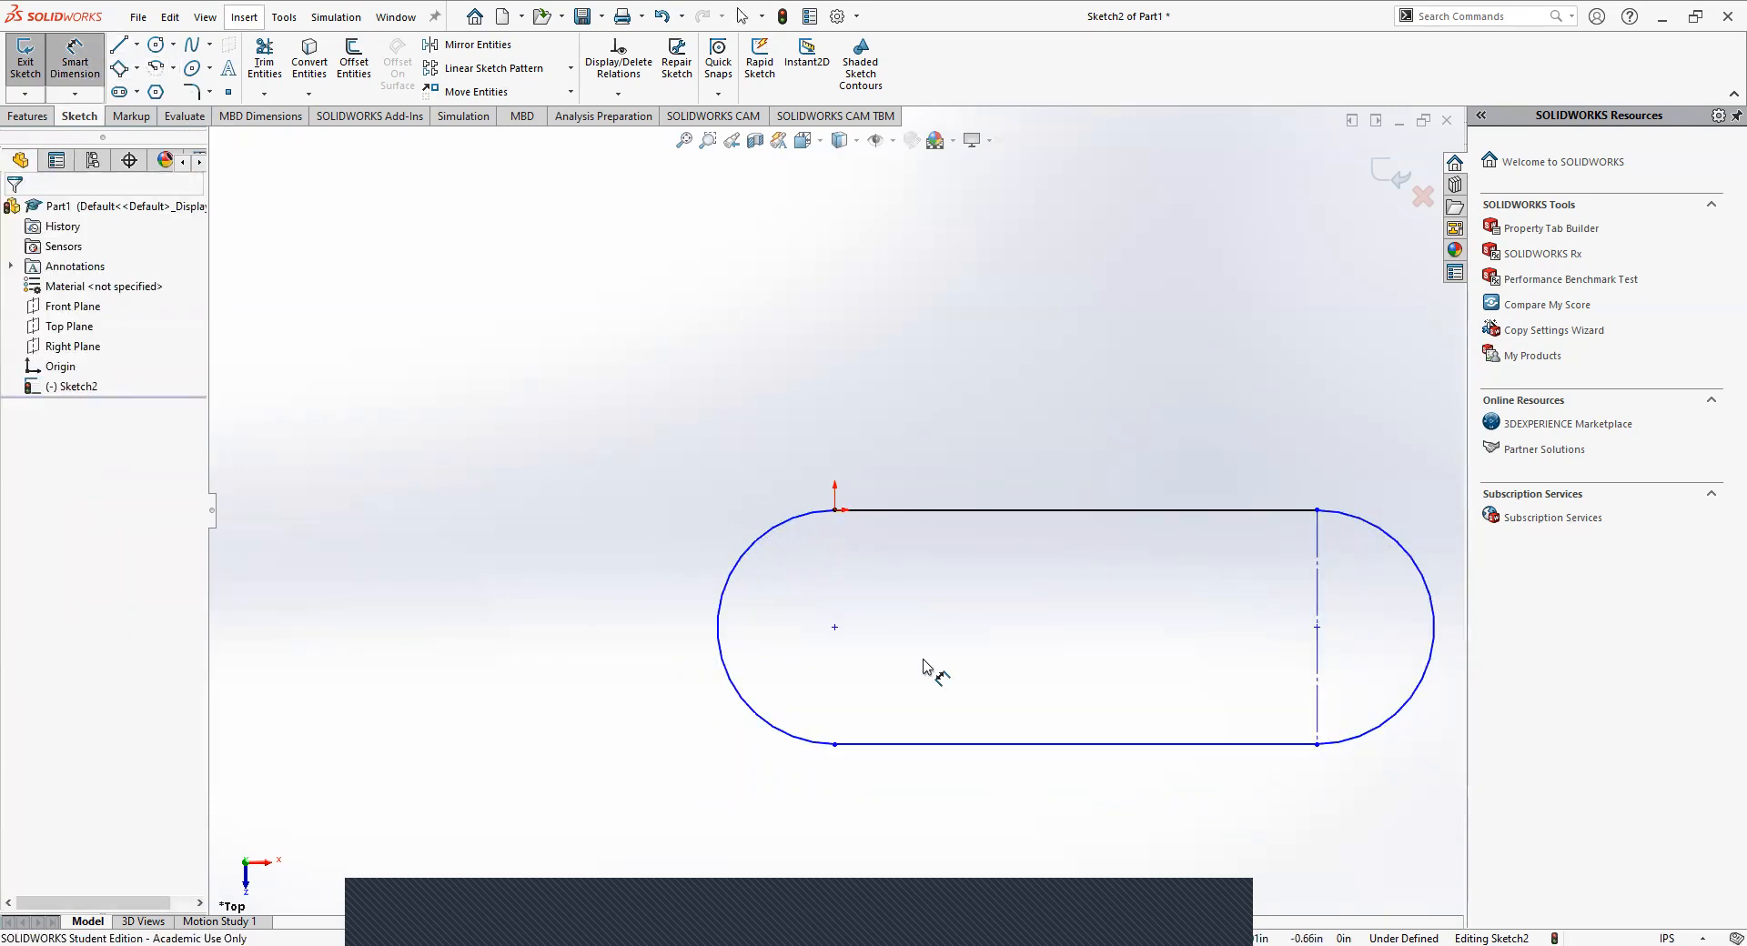
left_click(941, 744)
left_click(901, 510)
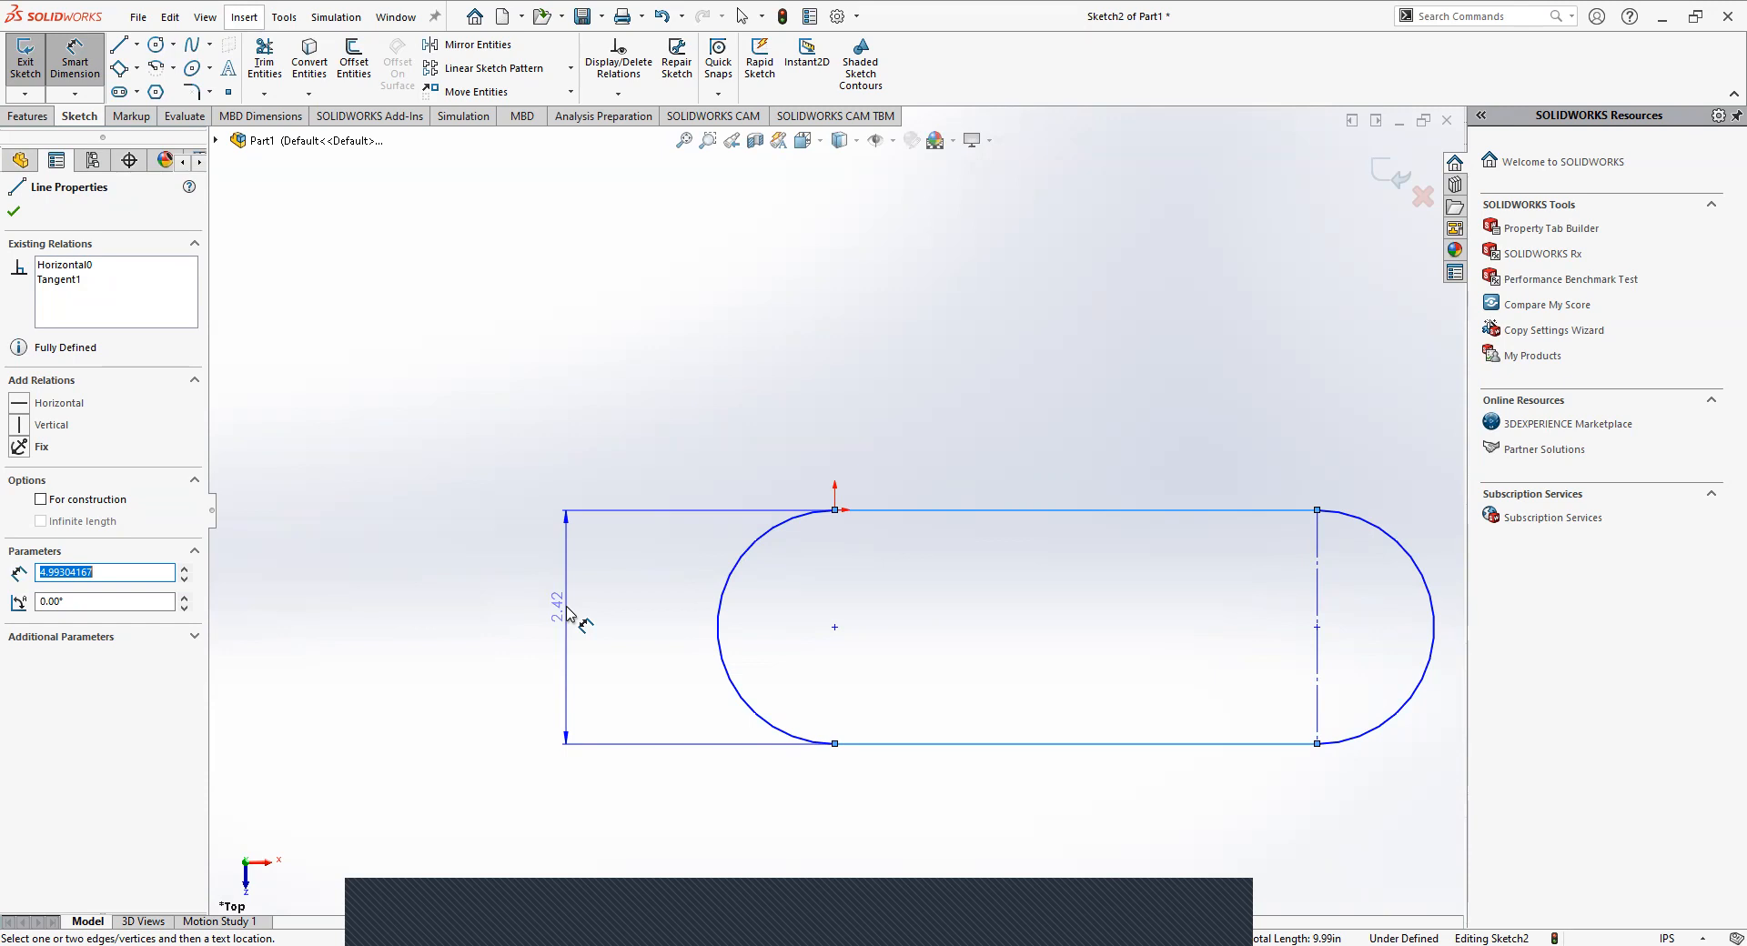
left_click(572, 624)
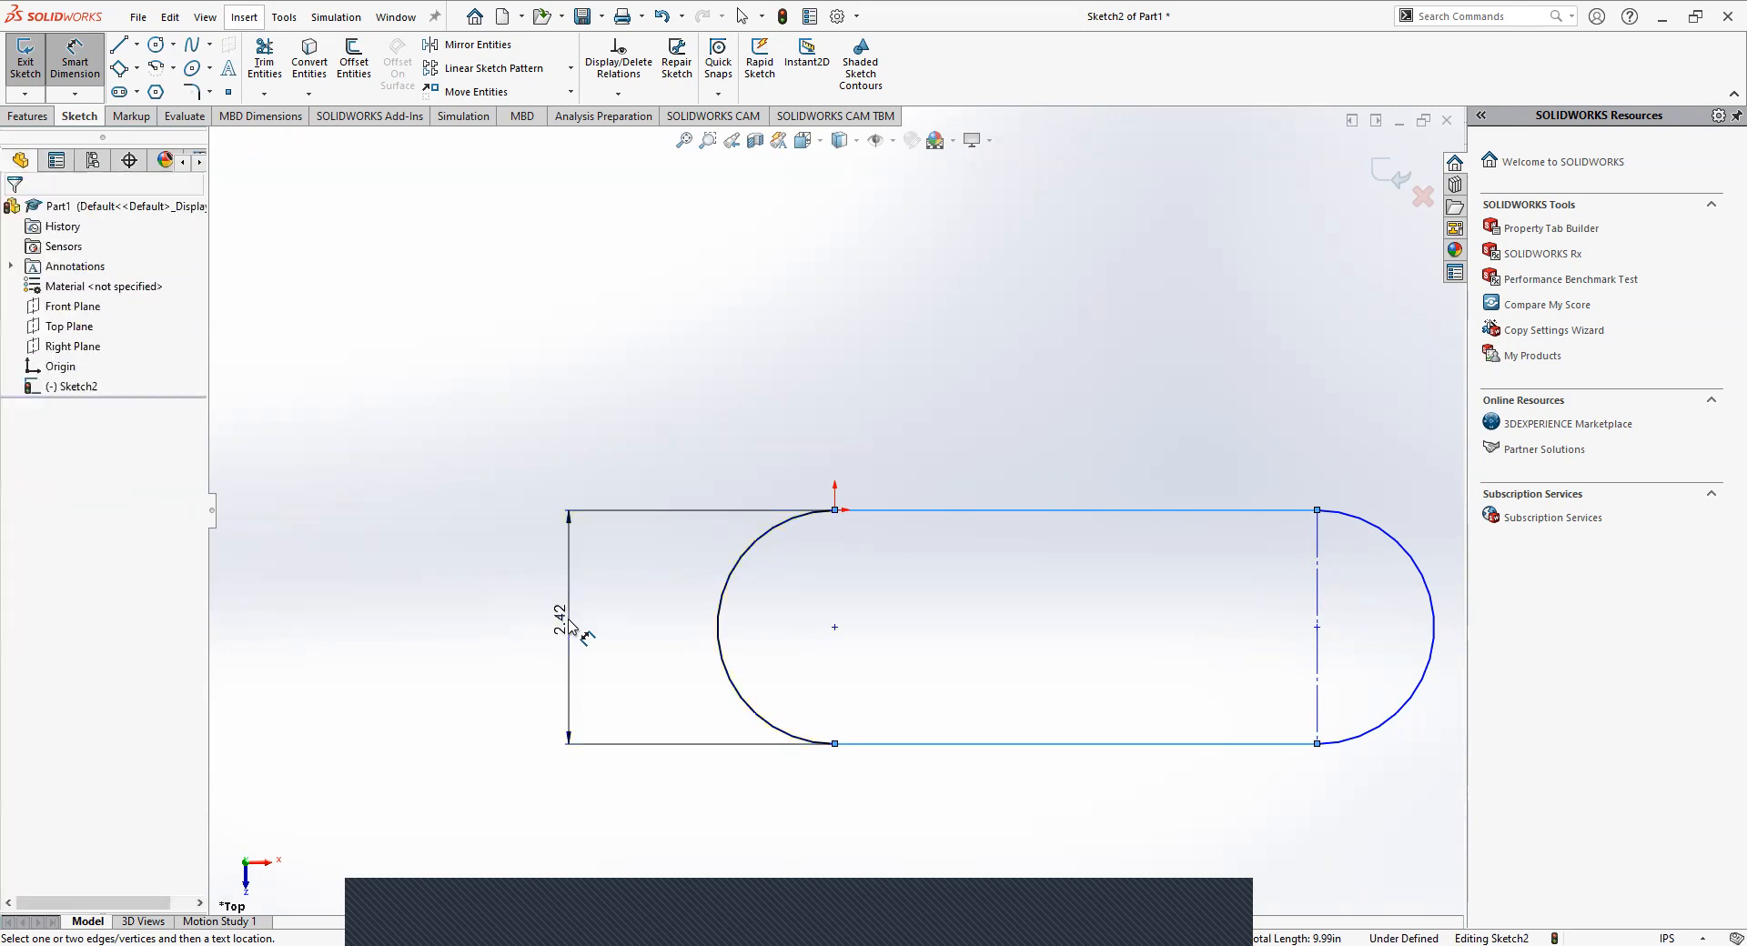
left_click(572, 627)
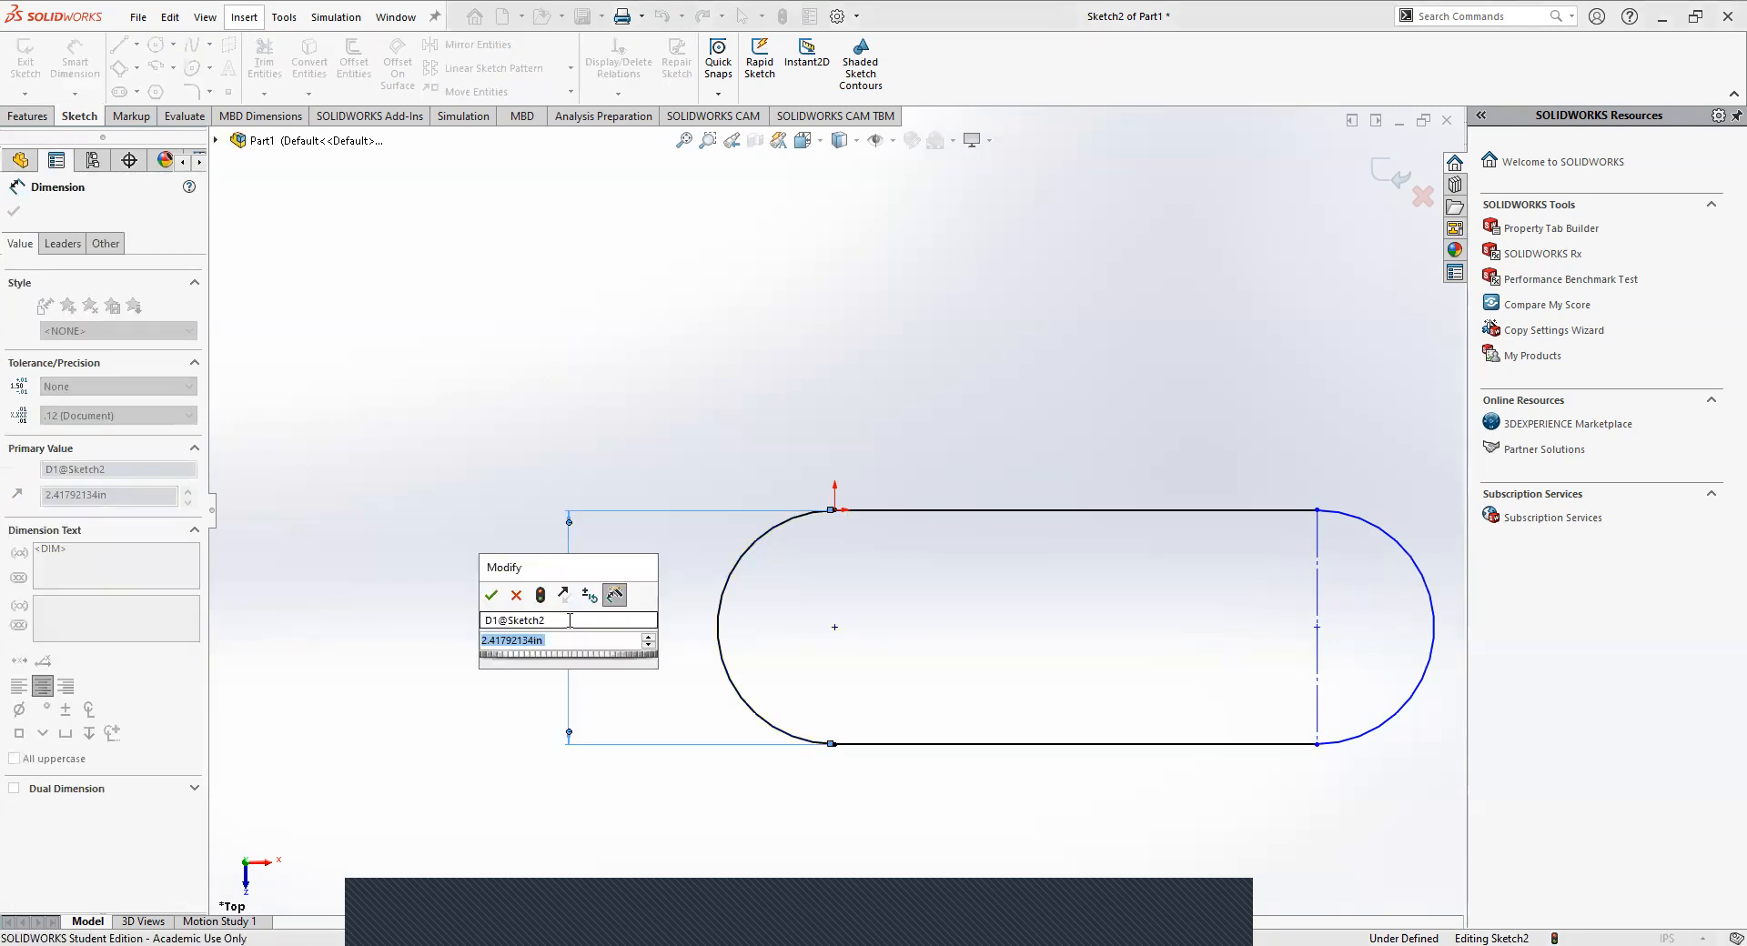
type("3")
key("Return")
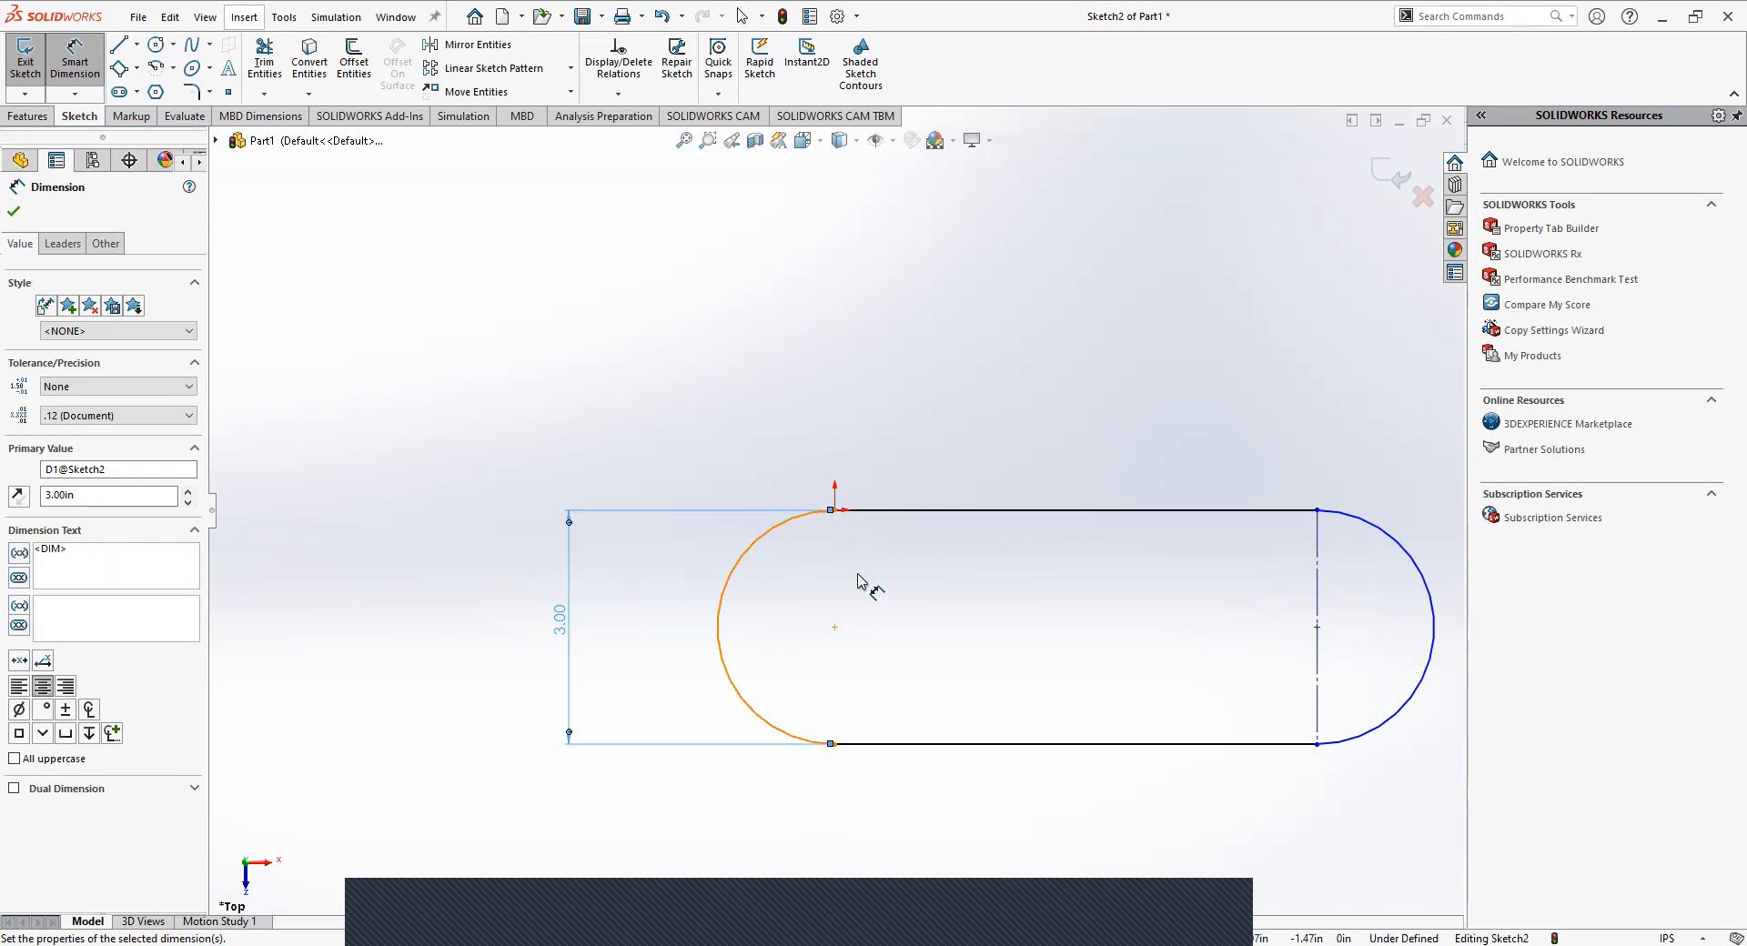
Dimension the upper horizontal line's length as 4 in.
left_click(901, 511)
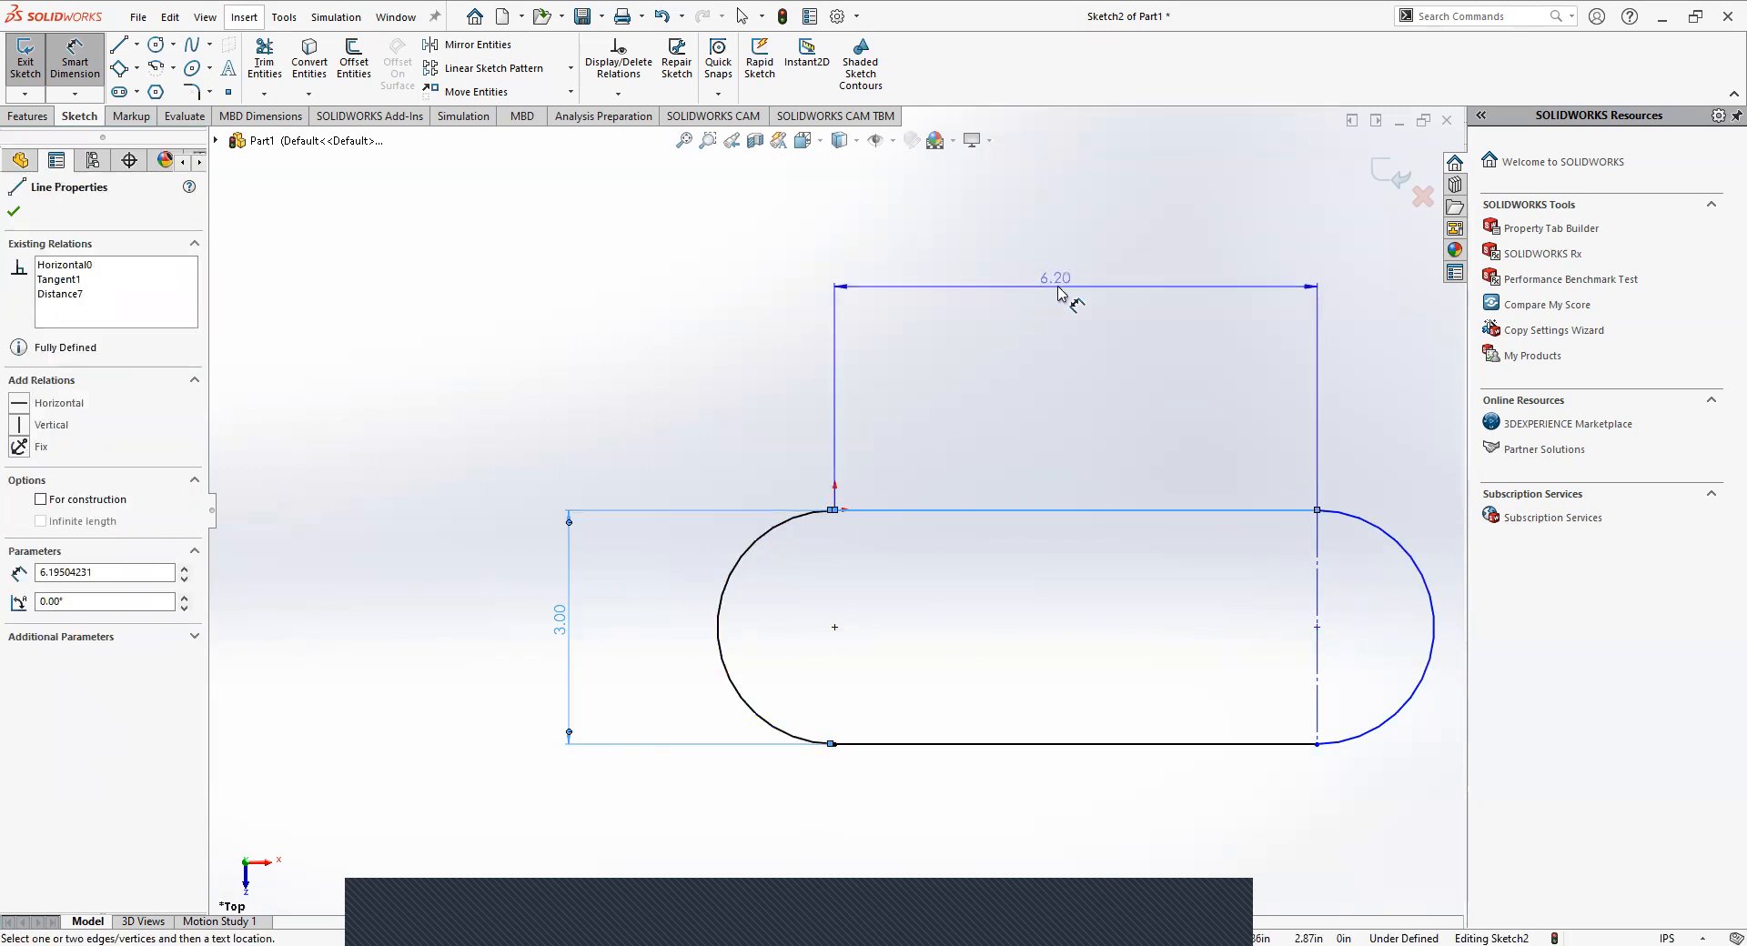
left_click(1055, 296)
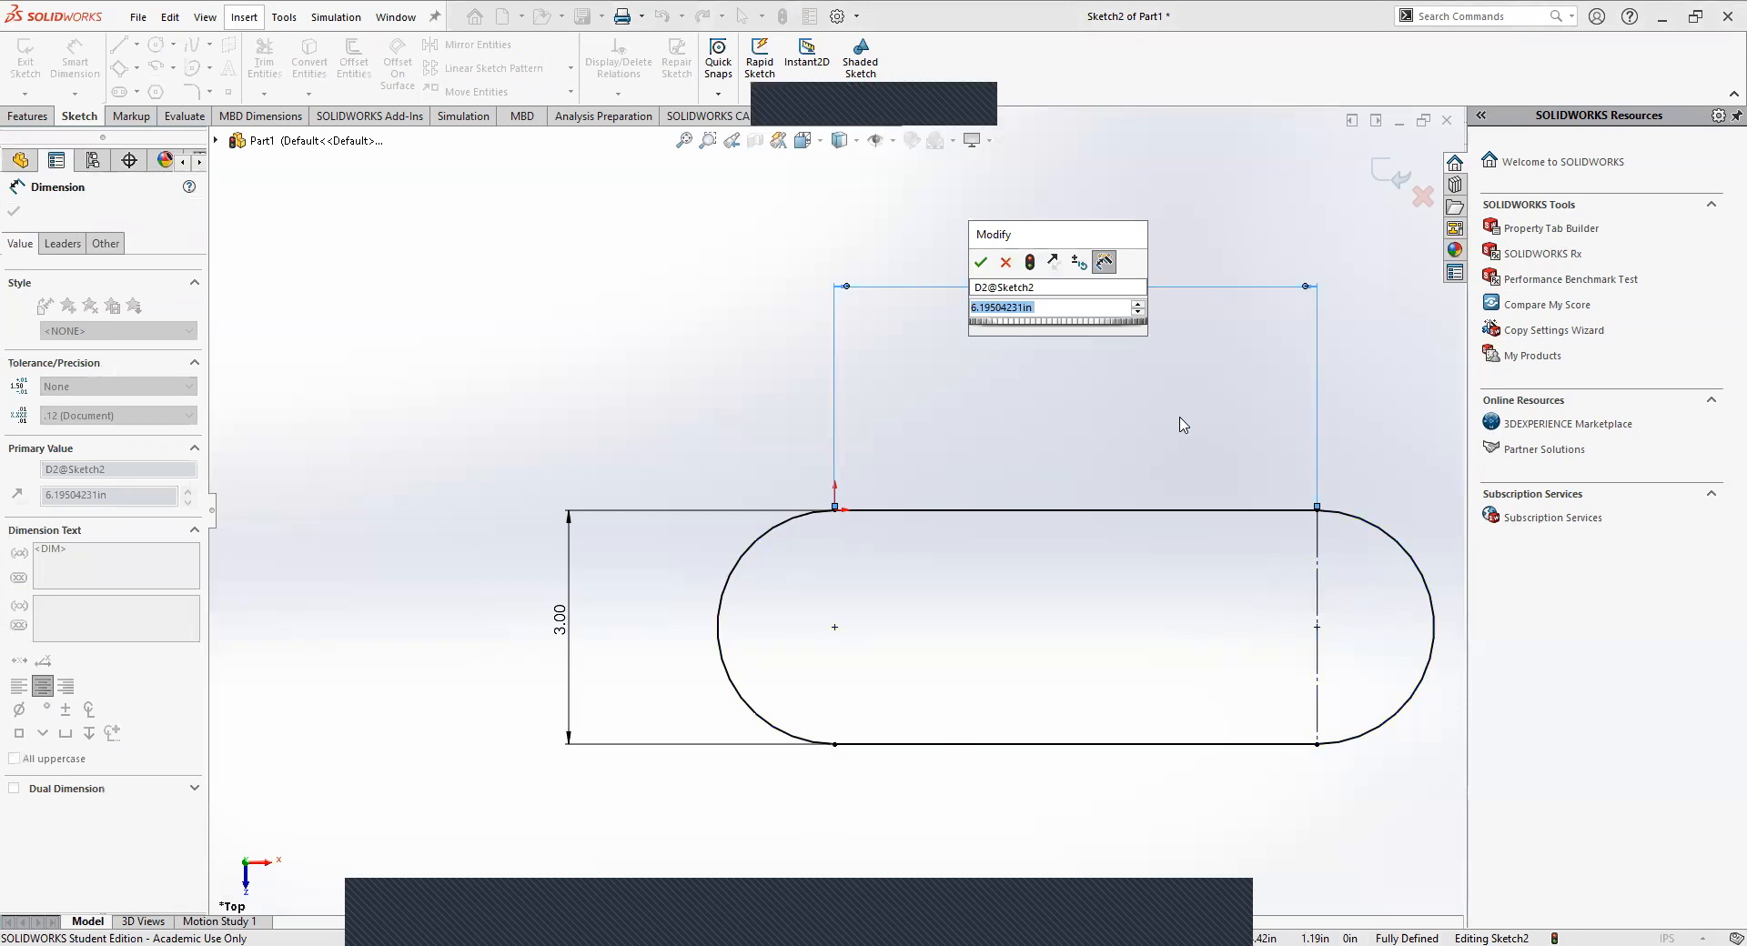
type("4")
key("Return")
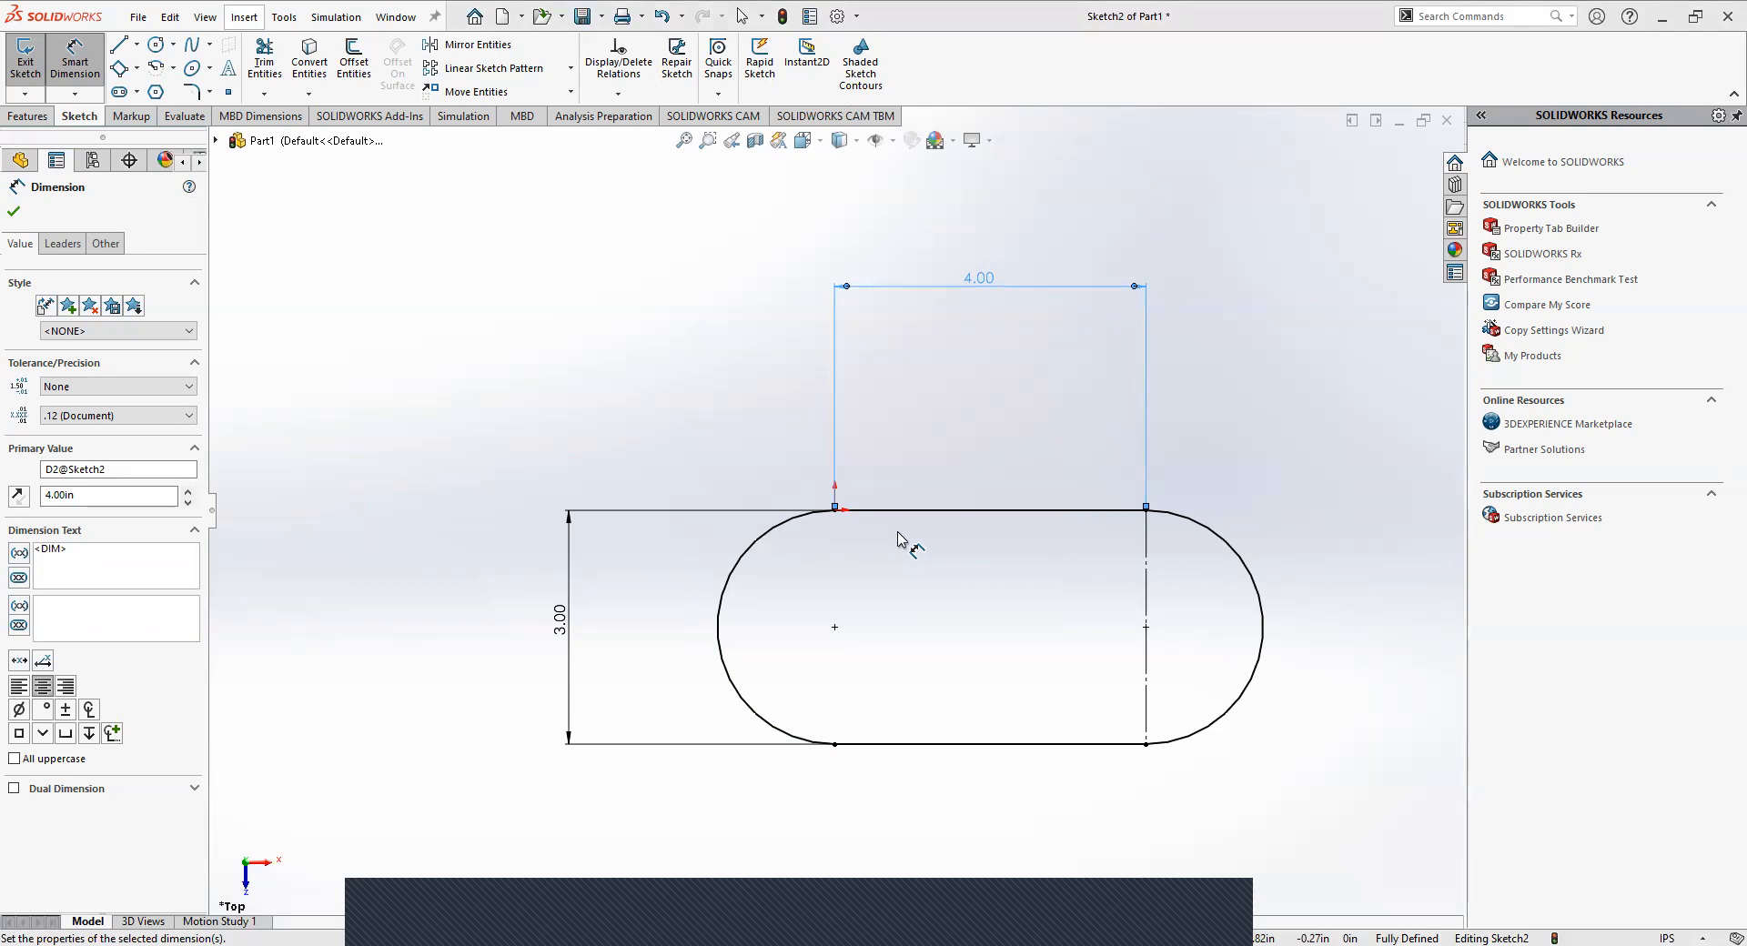
Sketch a trial horizontal straight slot about 3.44 in between centres and 2.03 in wide beside the profile, and delete it.
left_click(119, 92)
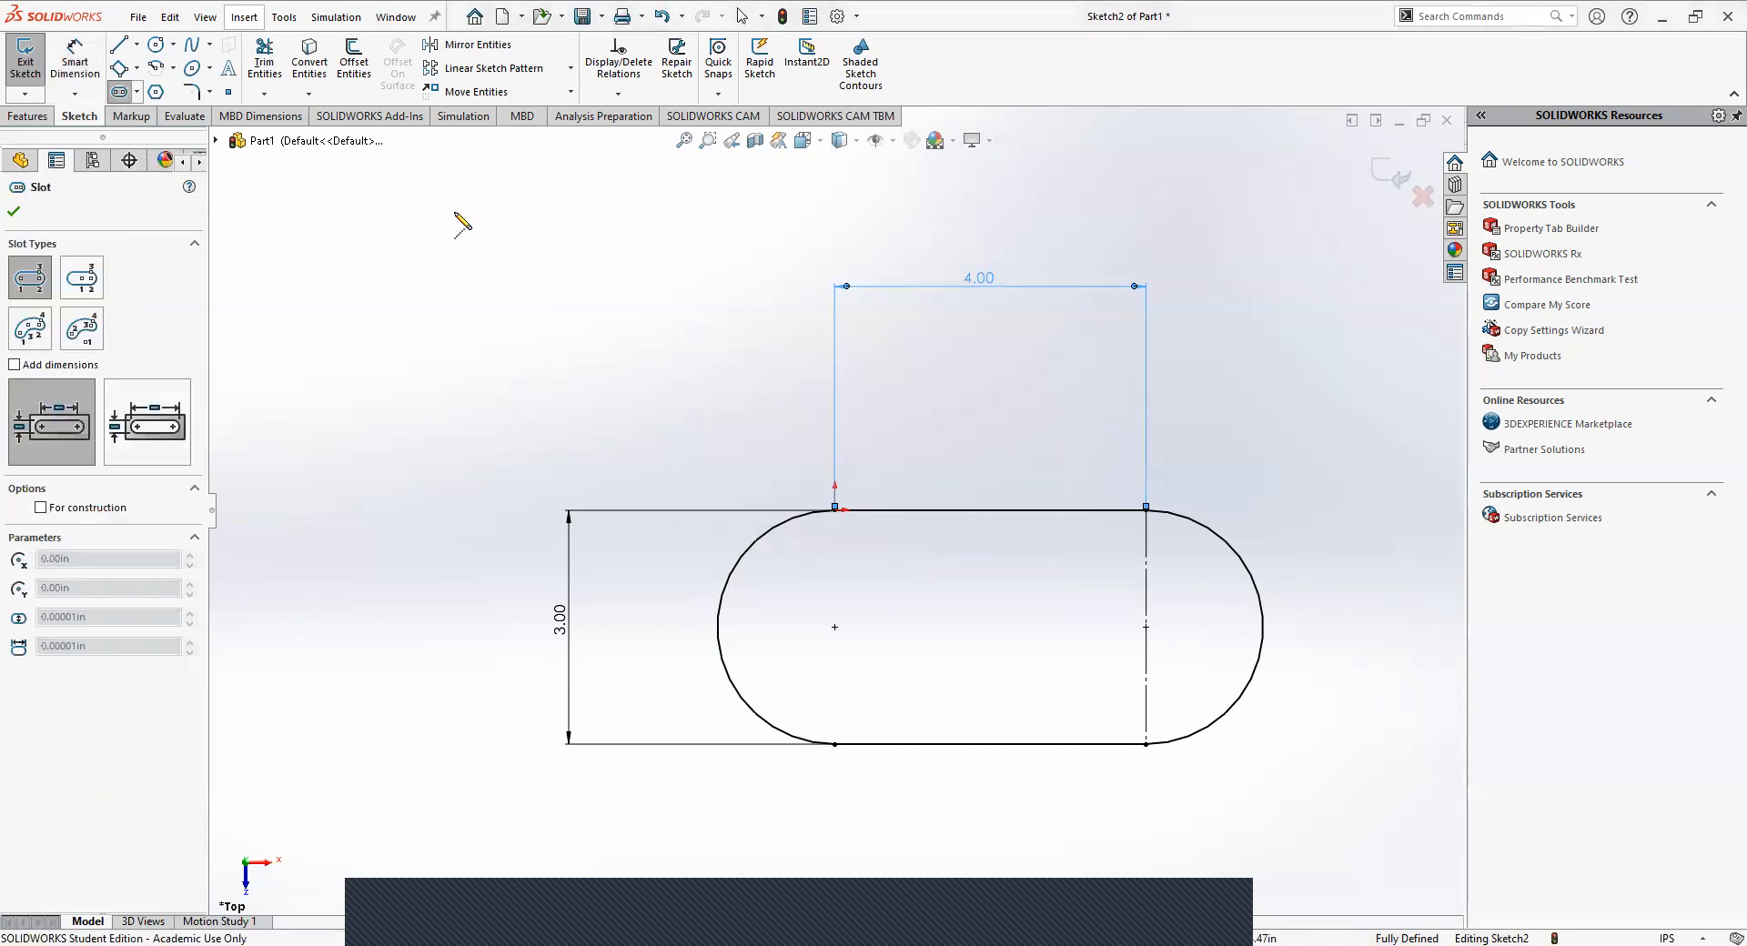
left_click(342, 335)
left_click(609, 335)
left_click(647, 257)
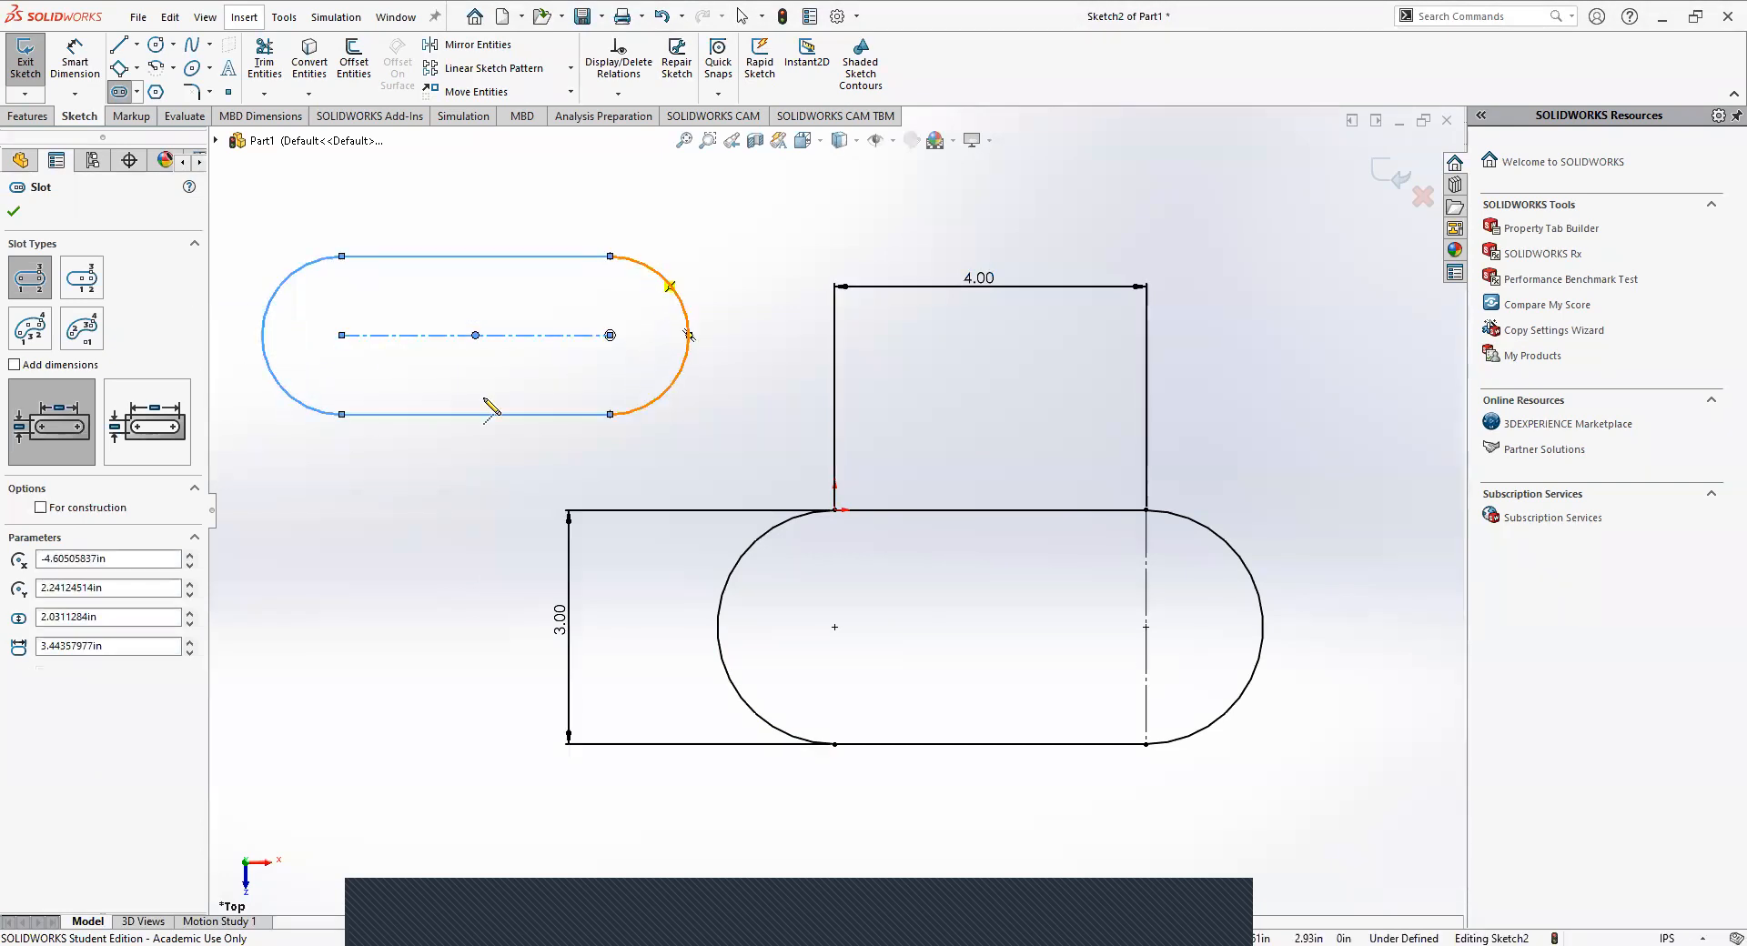
key("Escape")
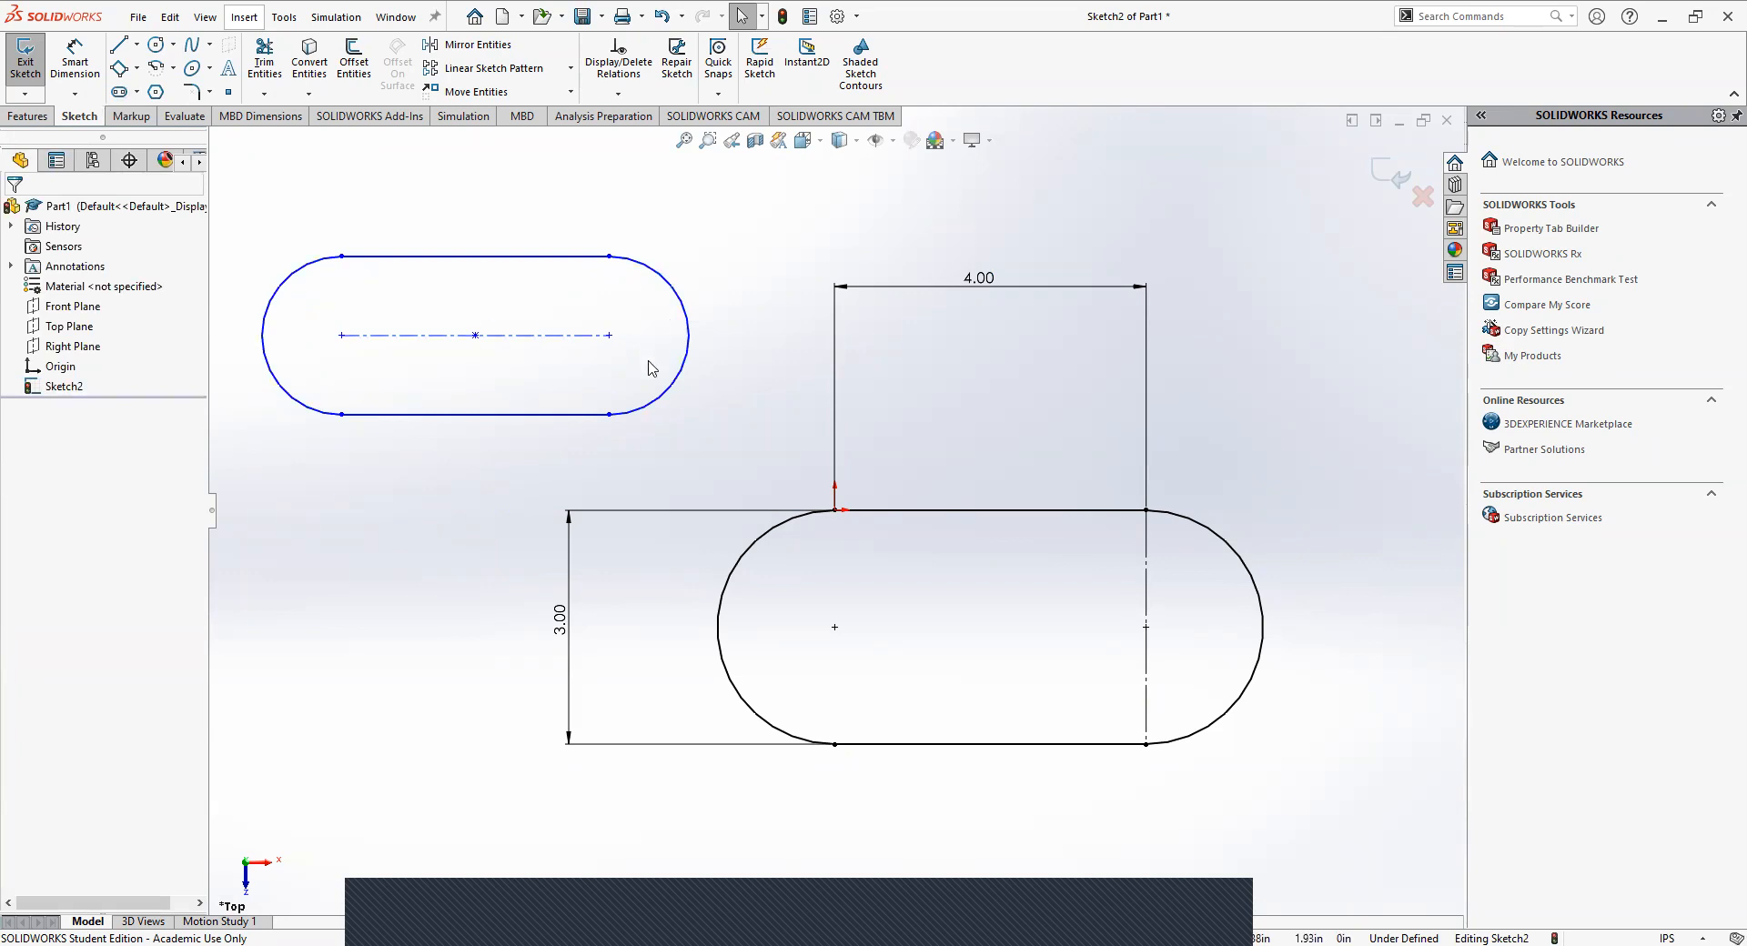
mouse_move(248, 214)
left_mouse_down()
mouse_move(671, 431)
mouse_move(733, 431)
left_mouse_up()
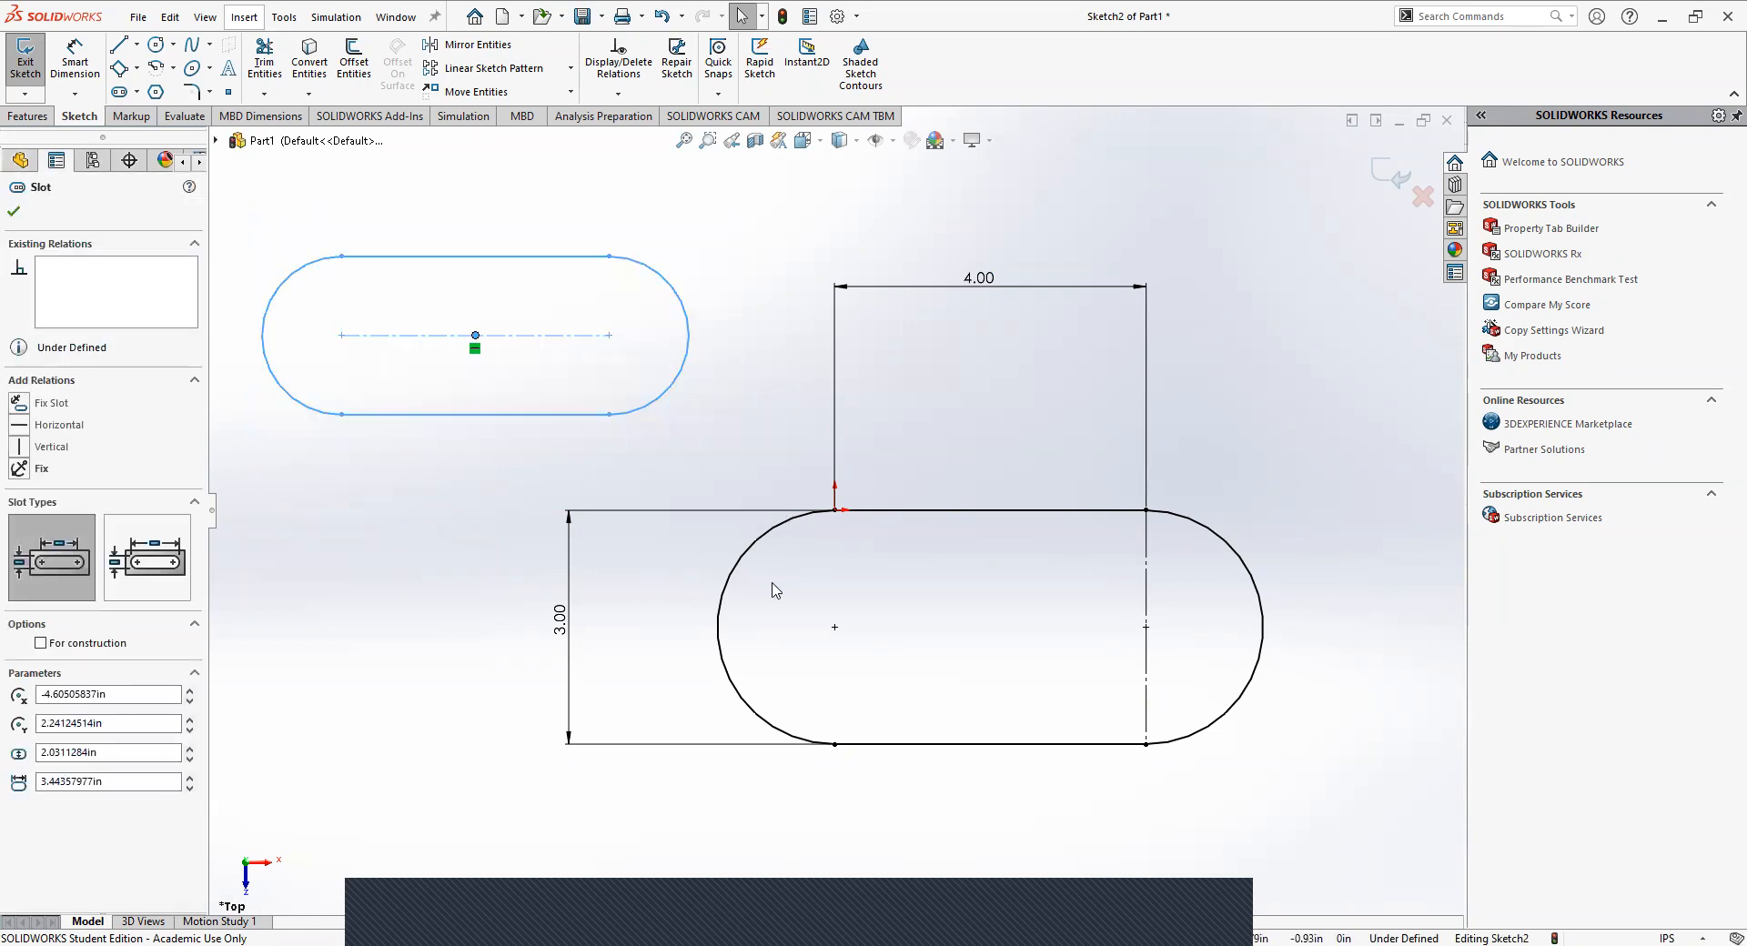
key("Delete")
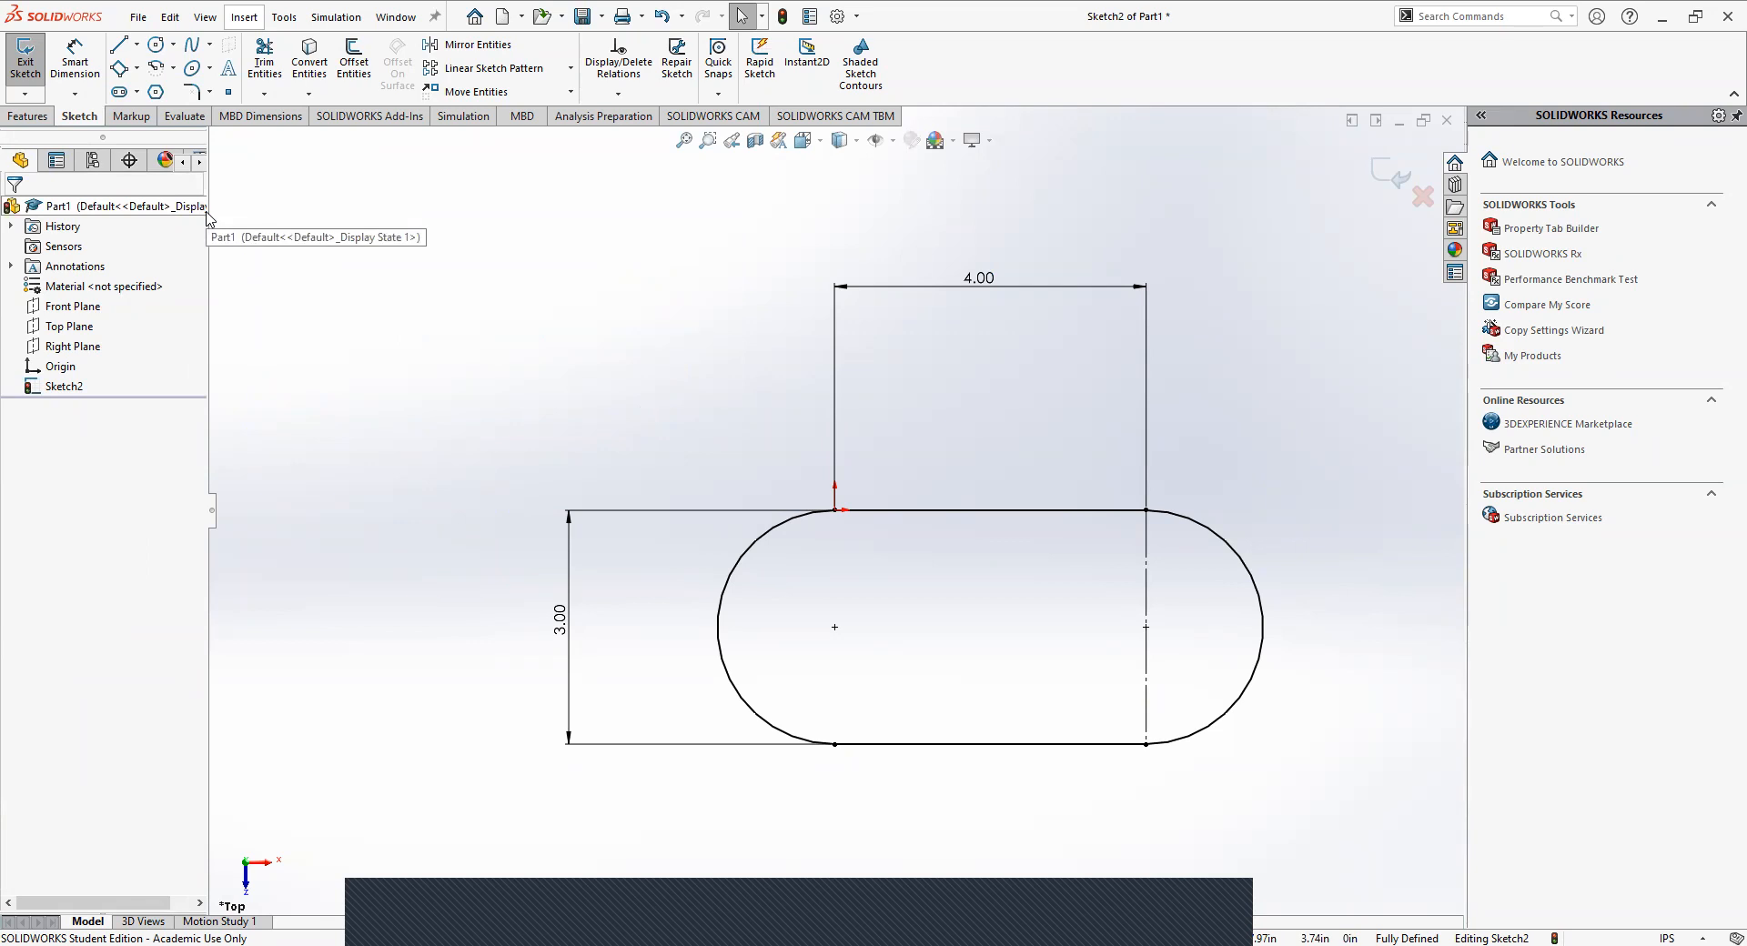
Sketch a straight slot inside the profile between the two end arc centres, 2 in wide.
left_click(123, 94)
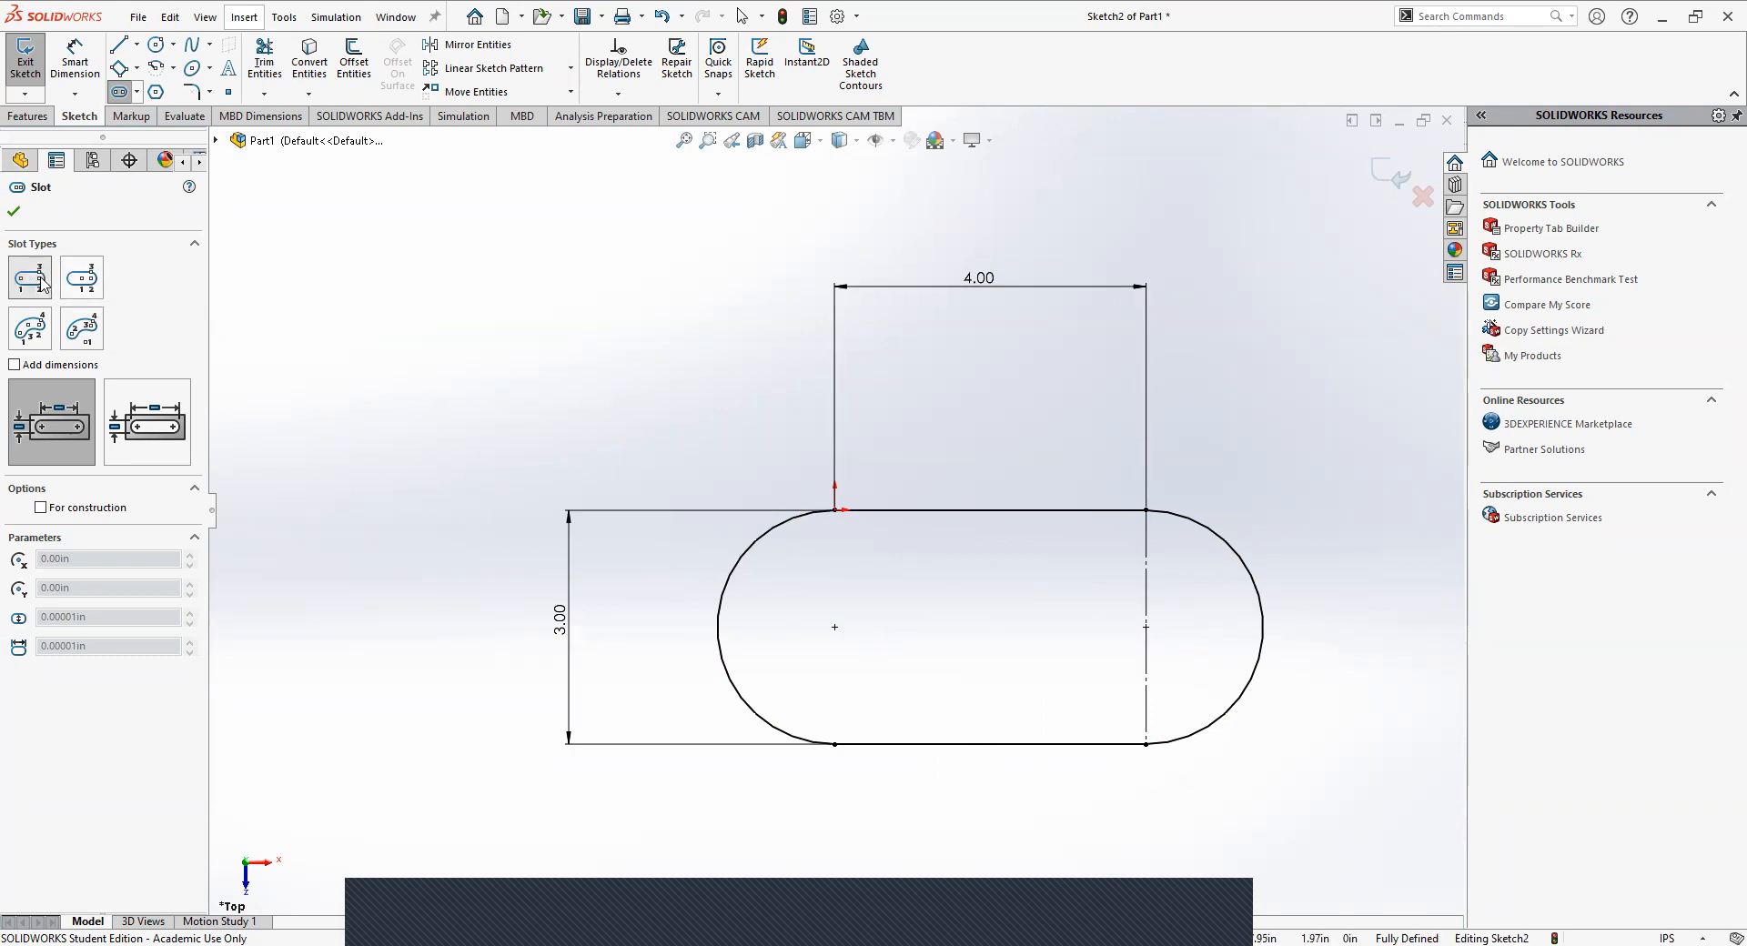
left_click(835, 628)
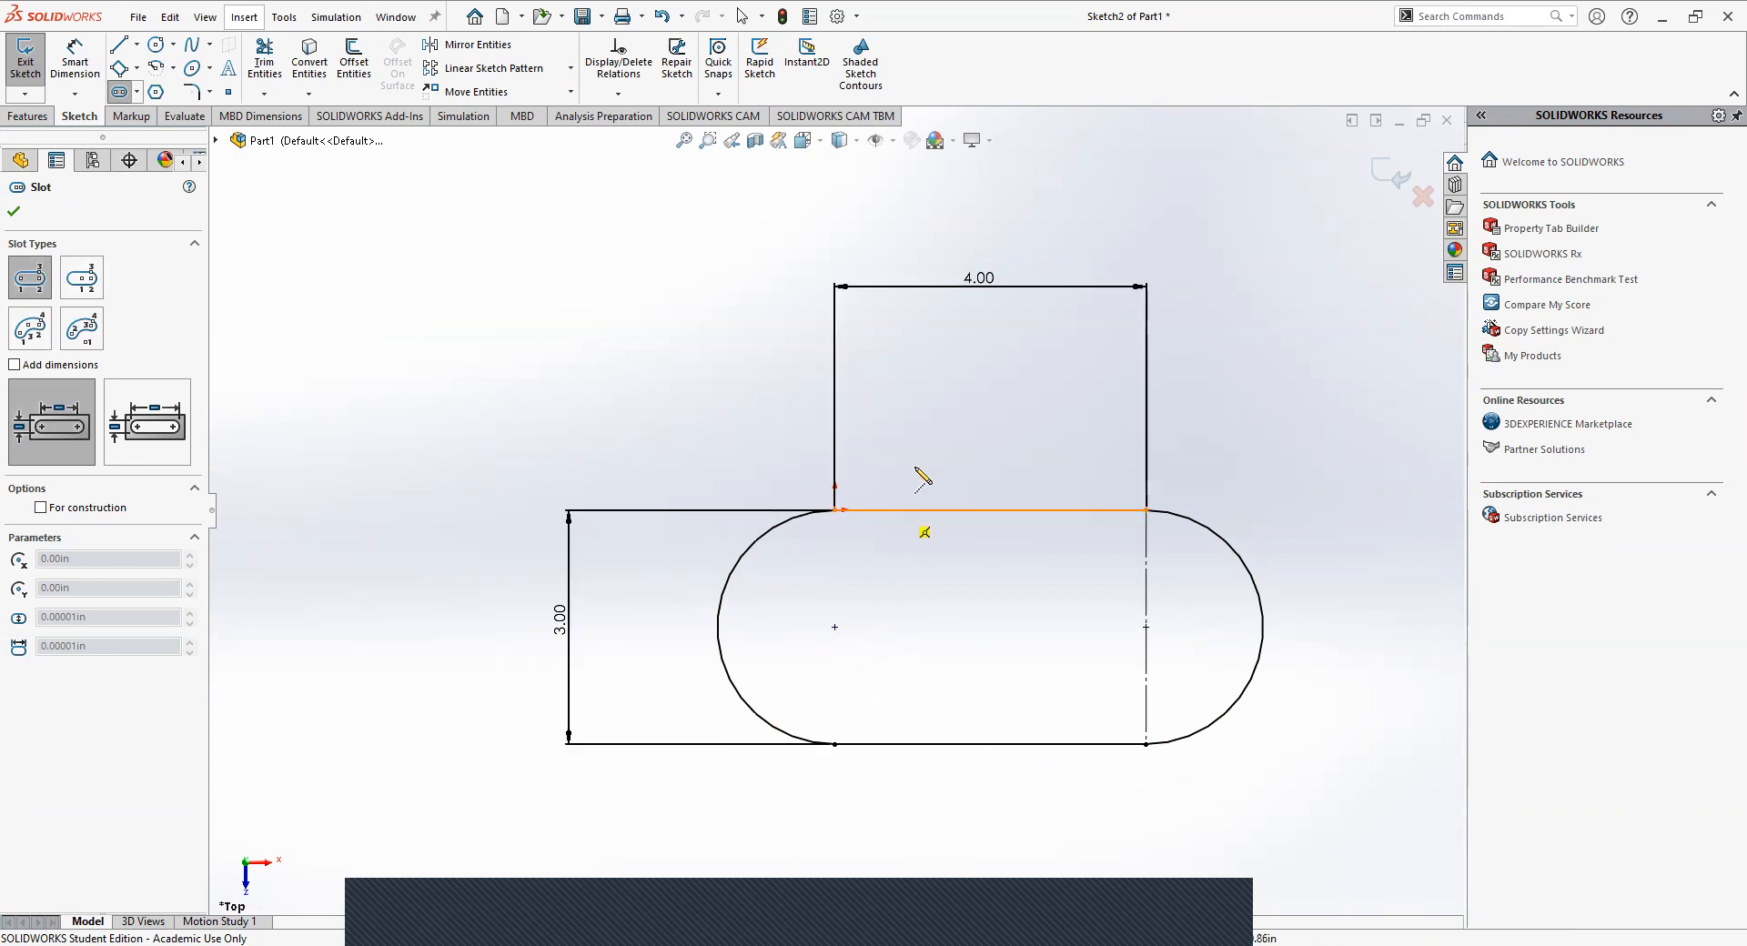
left_click(835, 627)
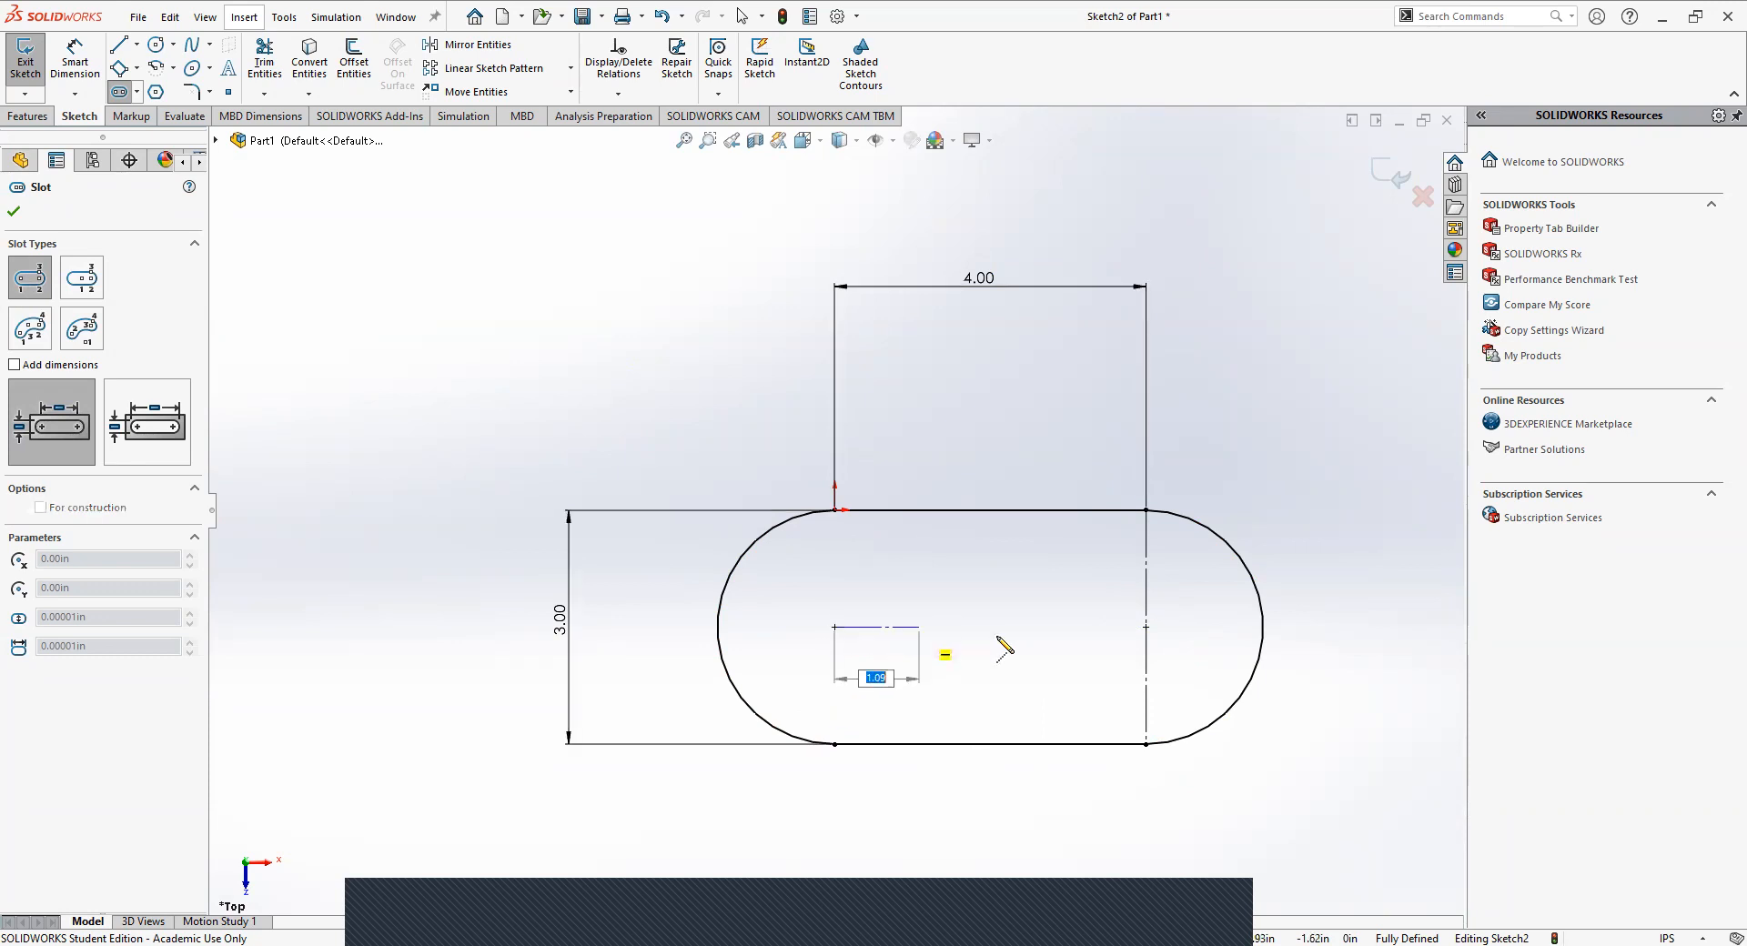
left_click(1145, 627)
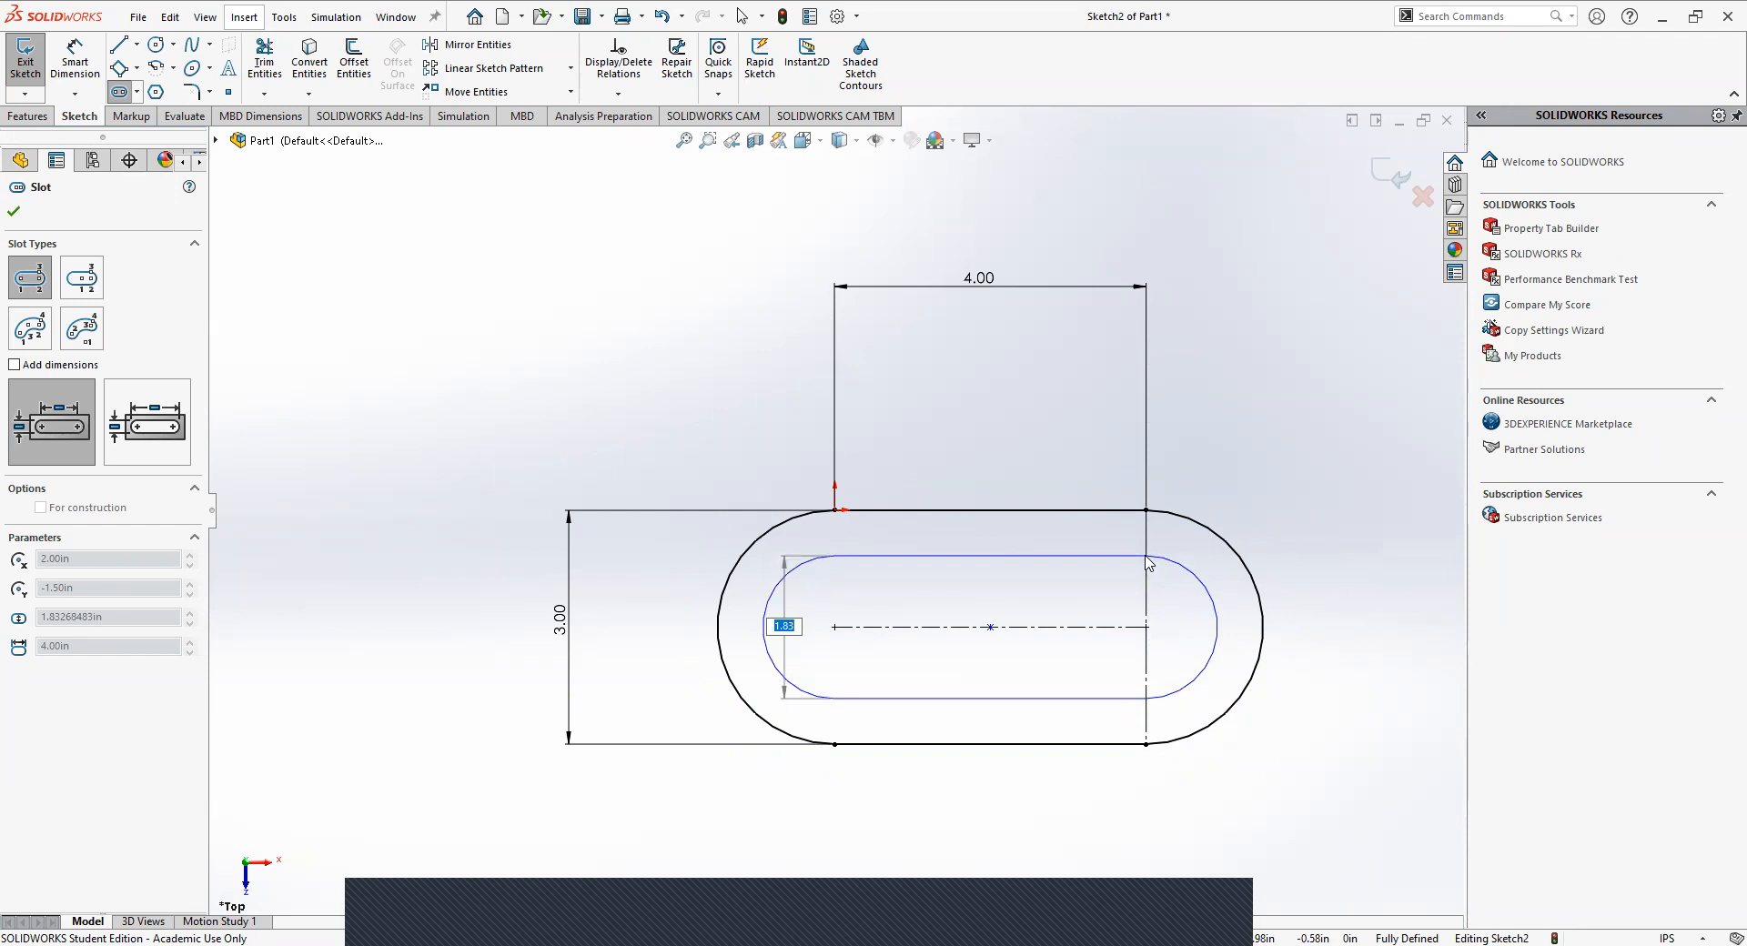
type("2")
key("Return")
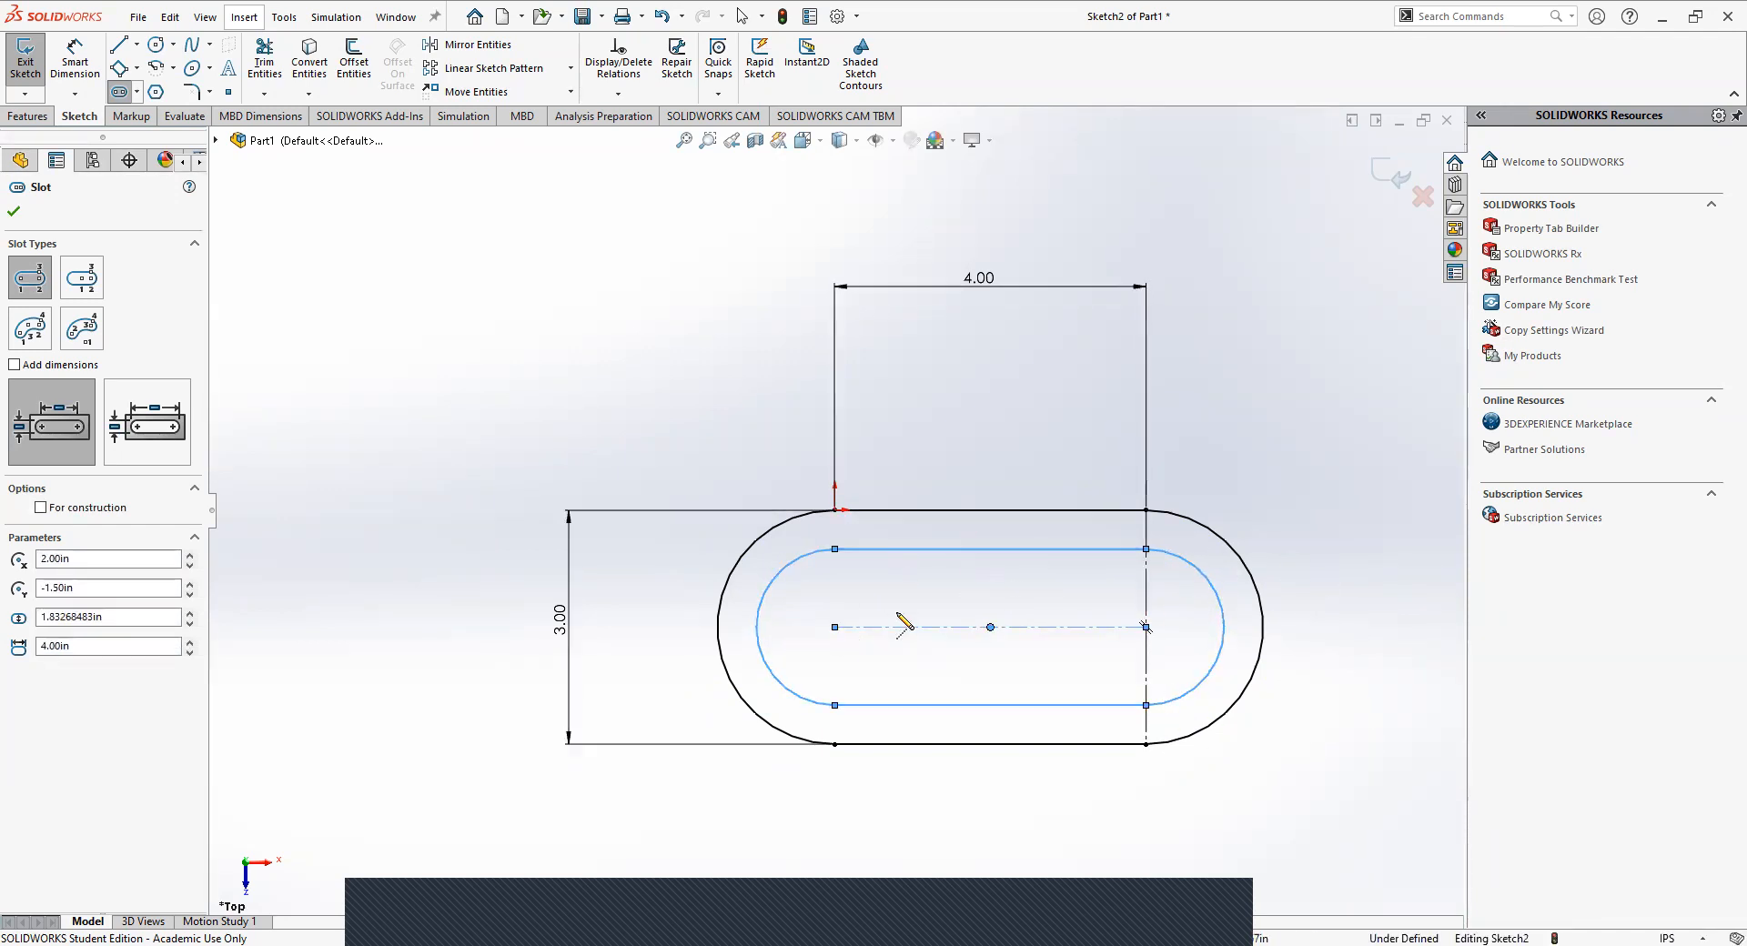
key("Escape")
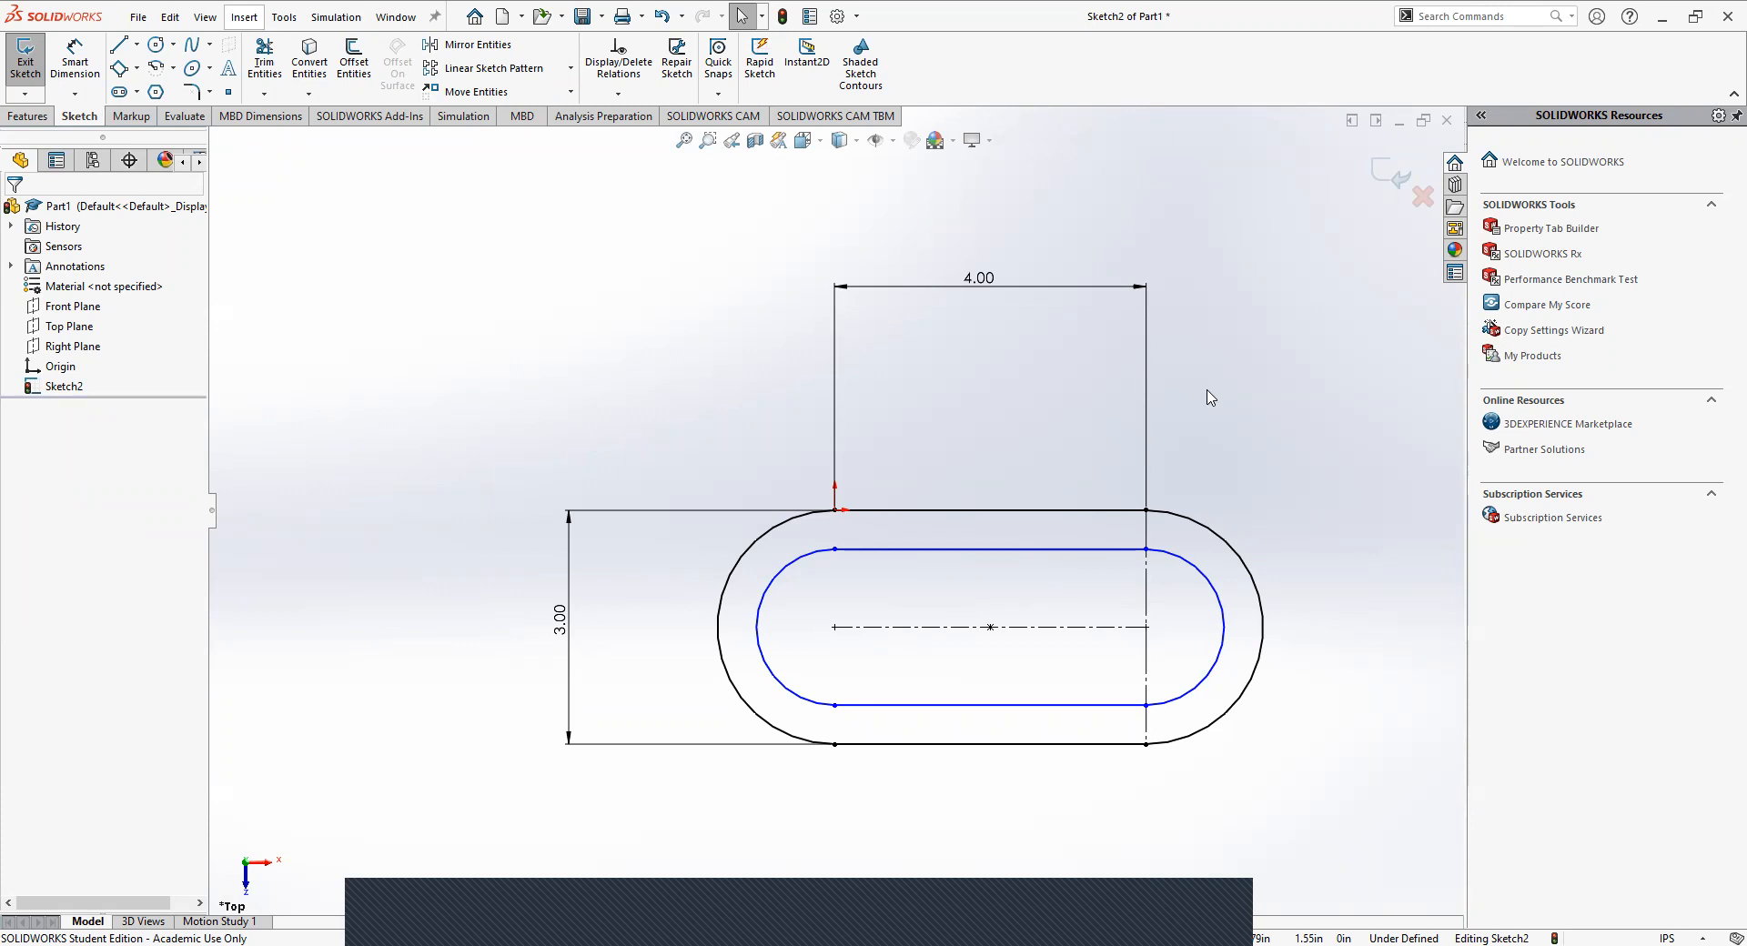
Sketch a trial horizontal line 5 in long above and to the left of the profile, and delete it.
left_click(119, 44)
left_click(355, 305)
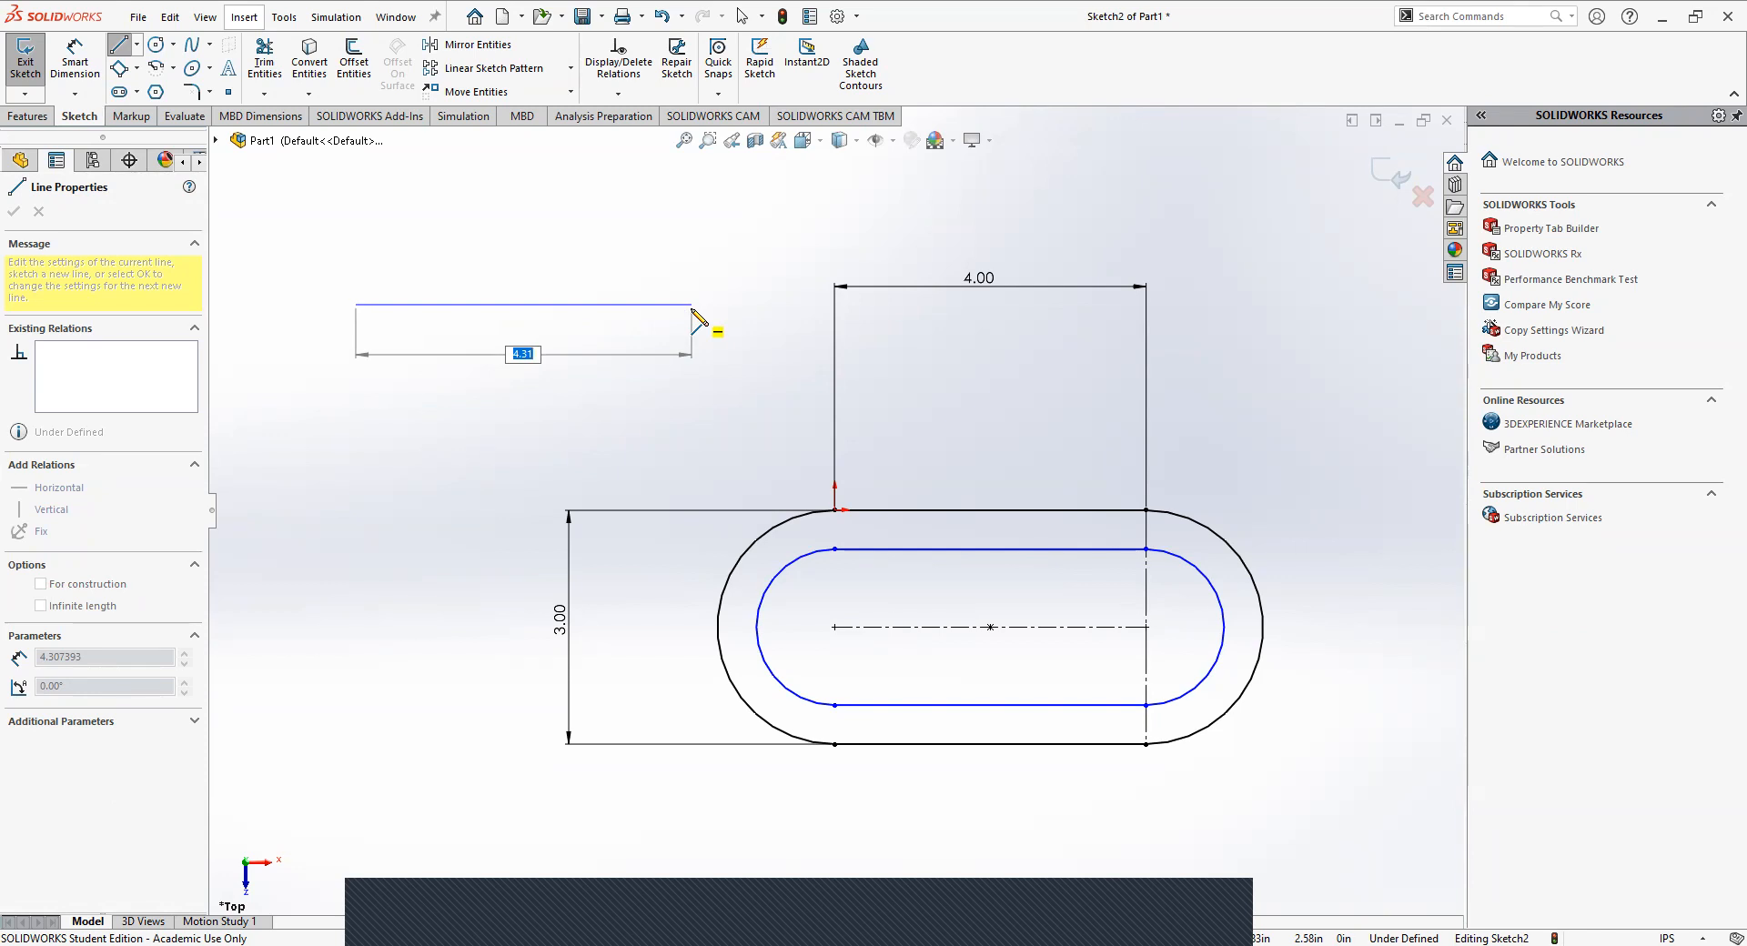
type("5")
key("Return")
key("Escape")
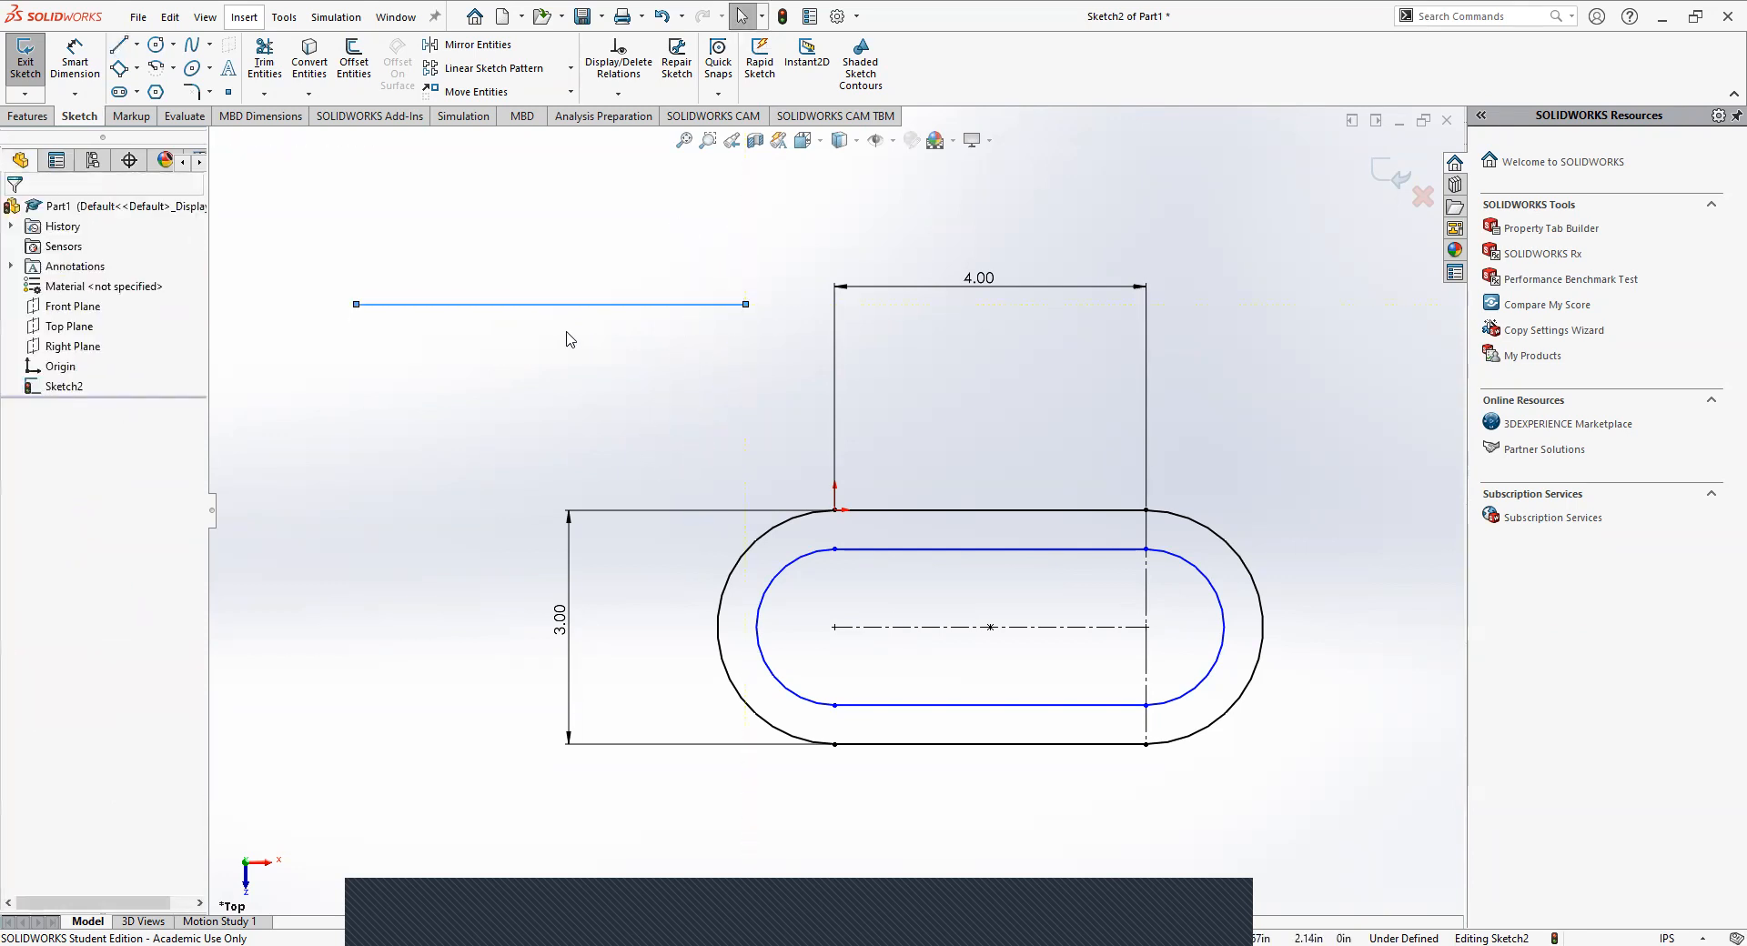
left_click(417, 305)
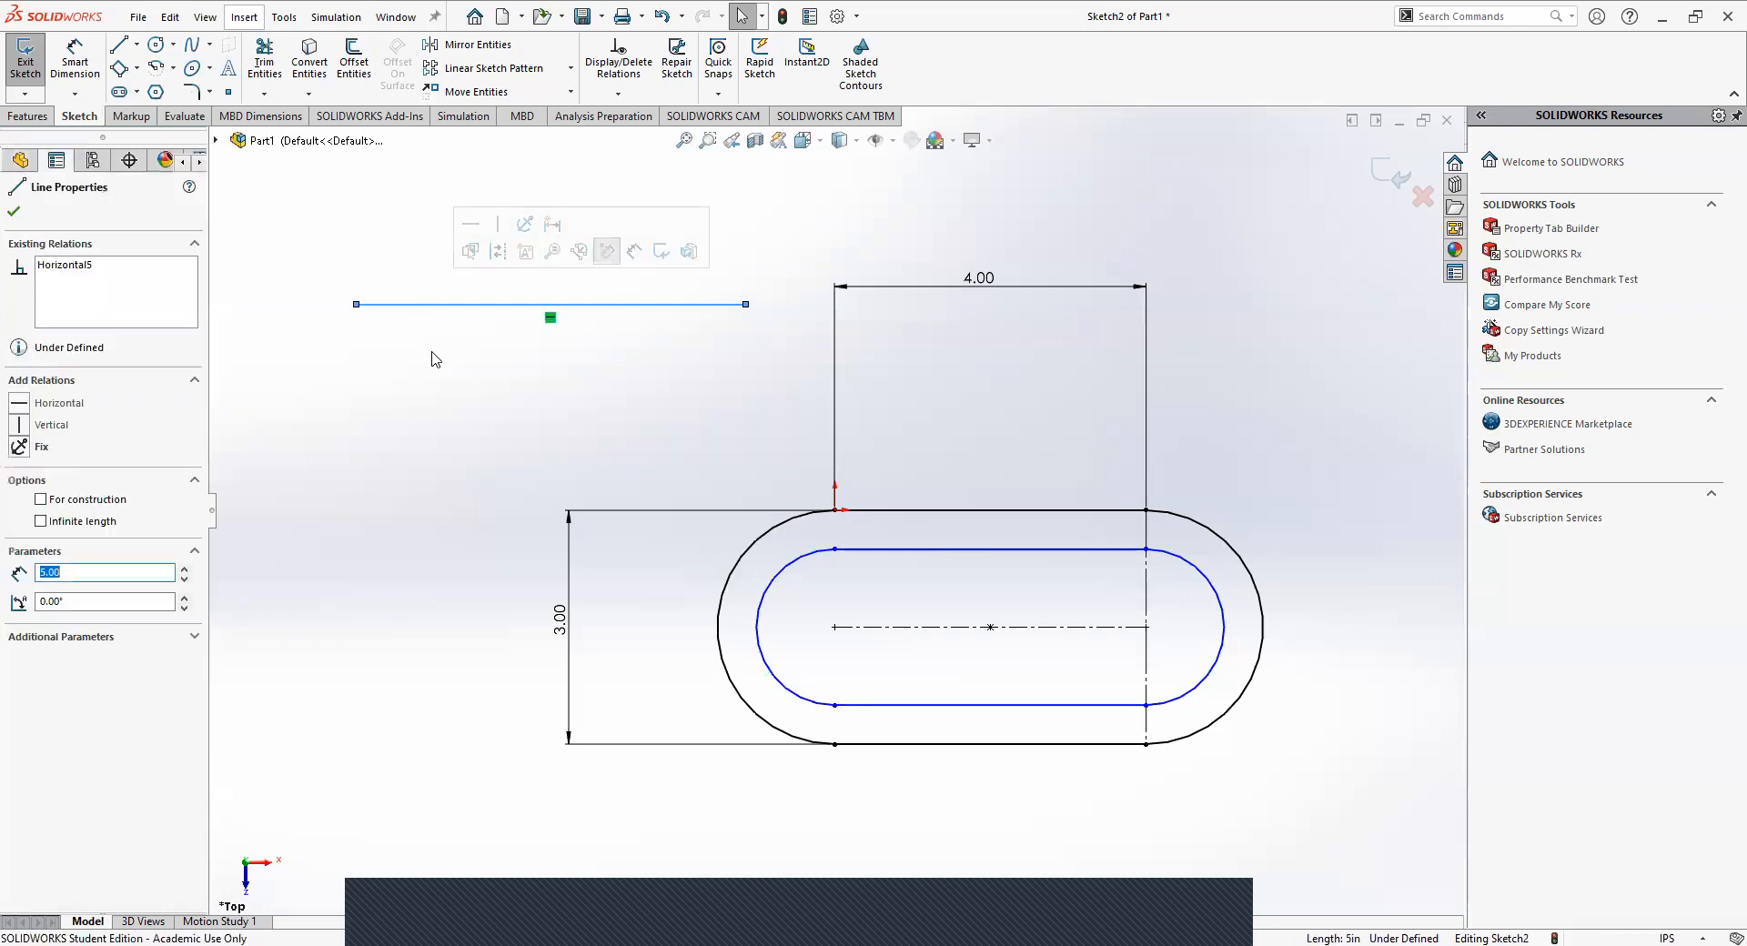
key("Delete")
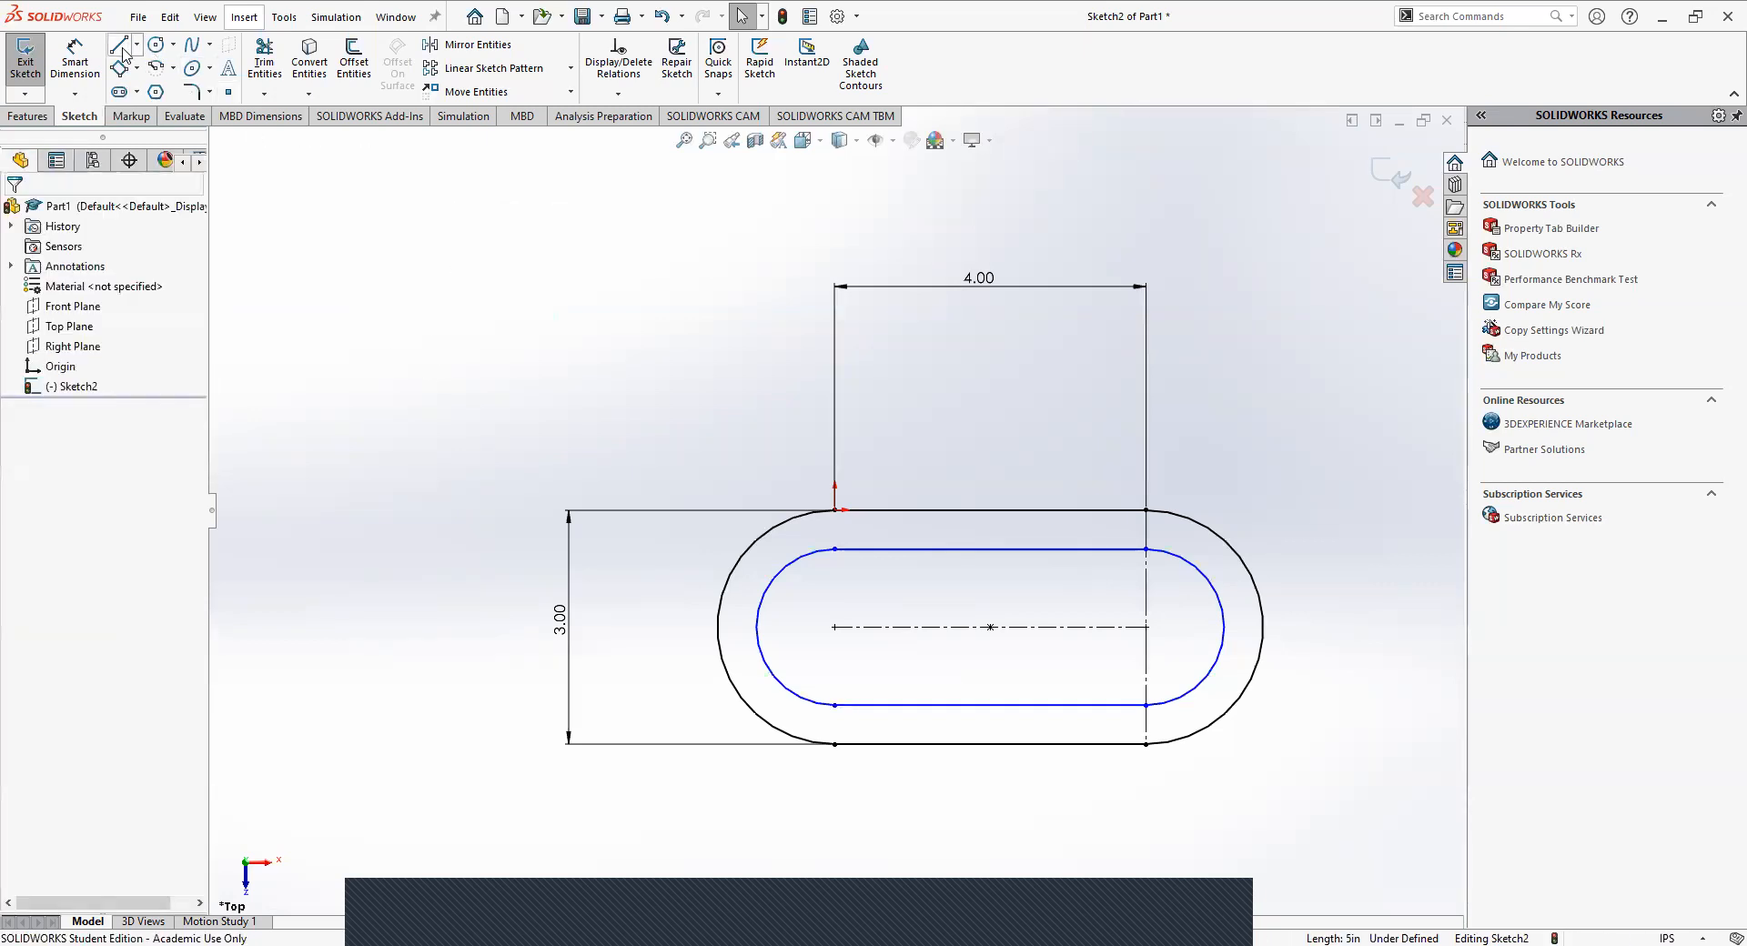
Dimension the distance between the inner slot's upper and lower lines as 2 in.
left_click(74, 59)
left_click(913, 551)
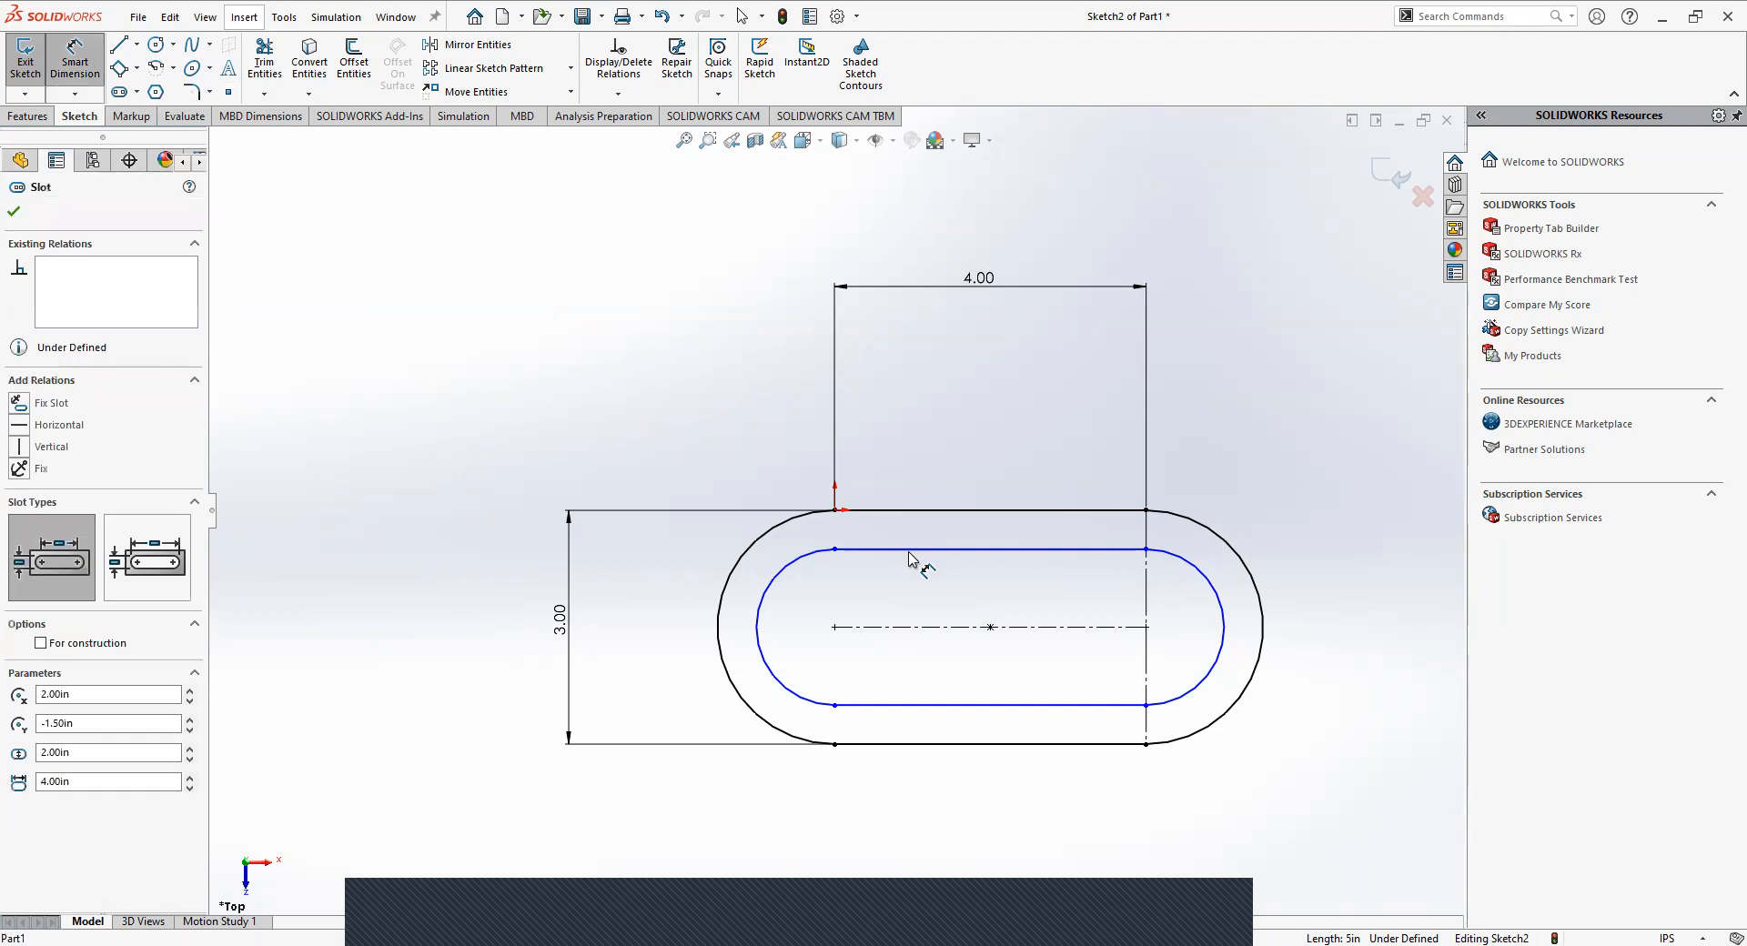
left_click(910, 704)
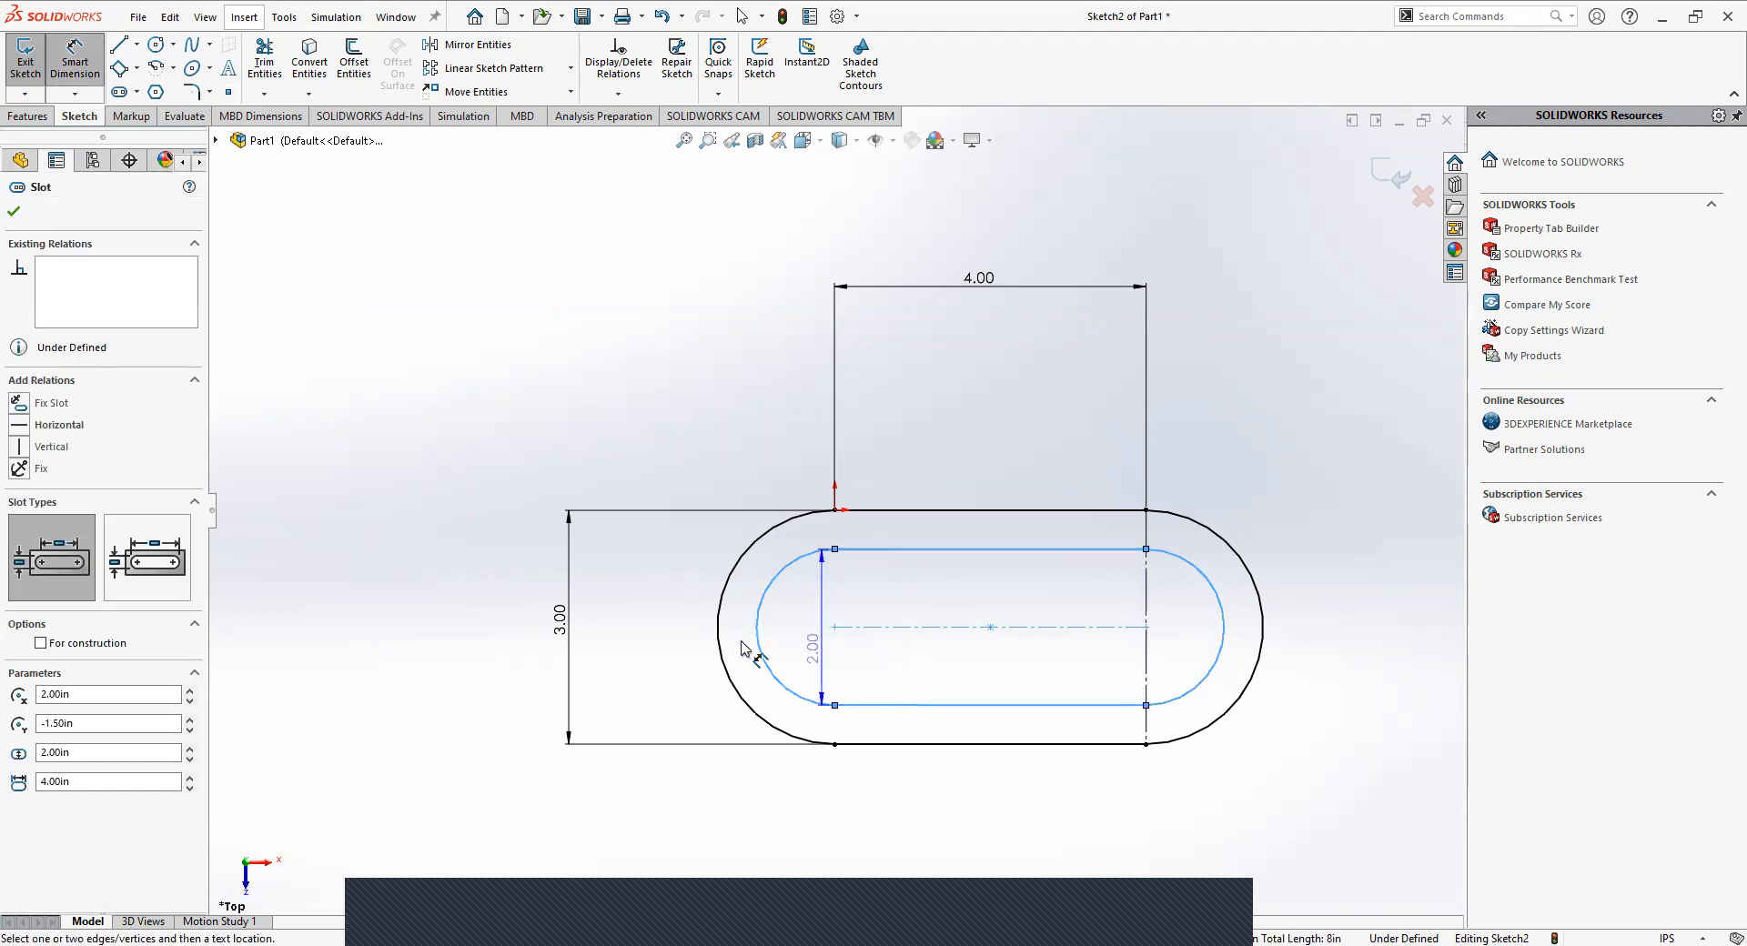
left_click(662, 628)
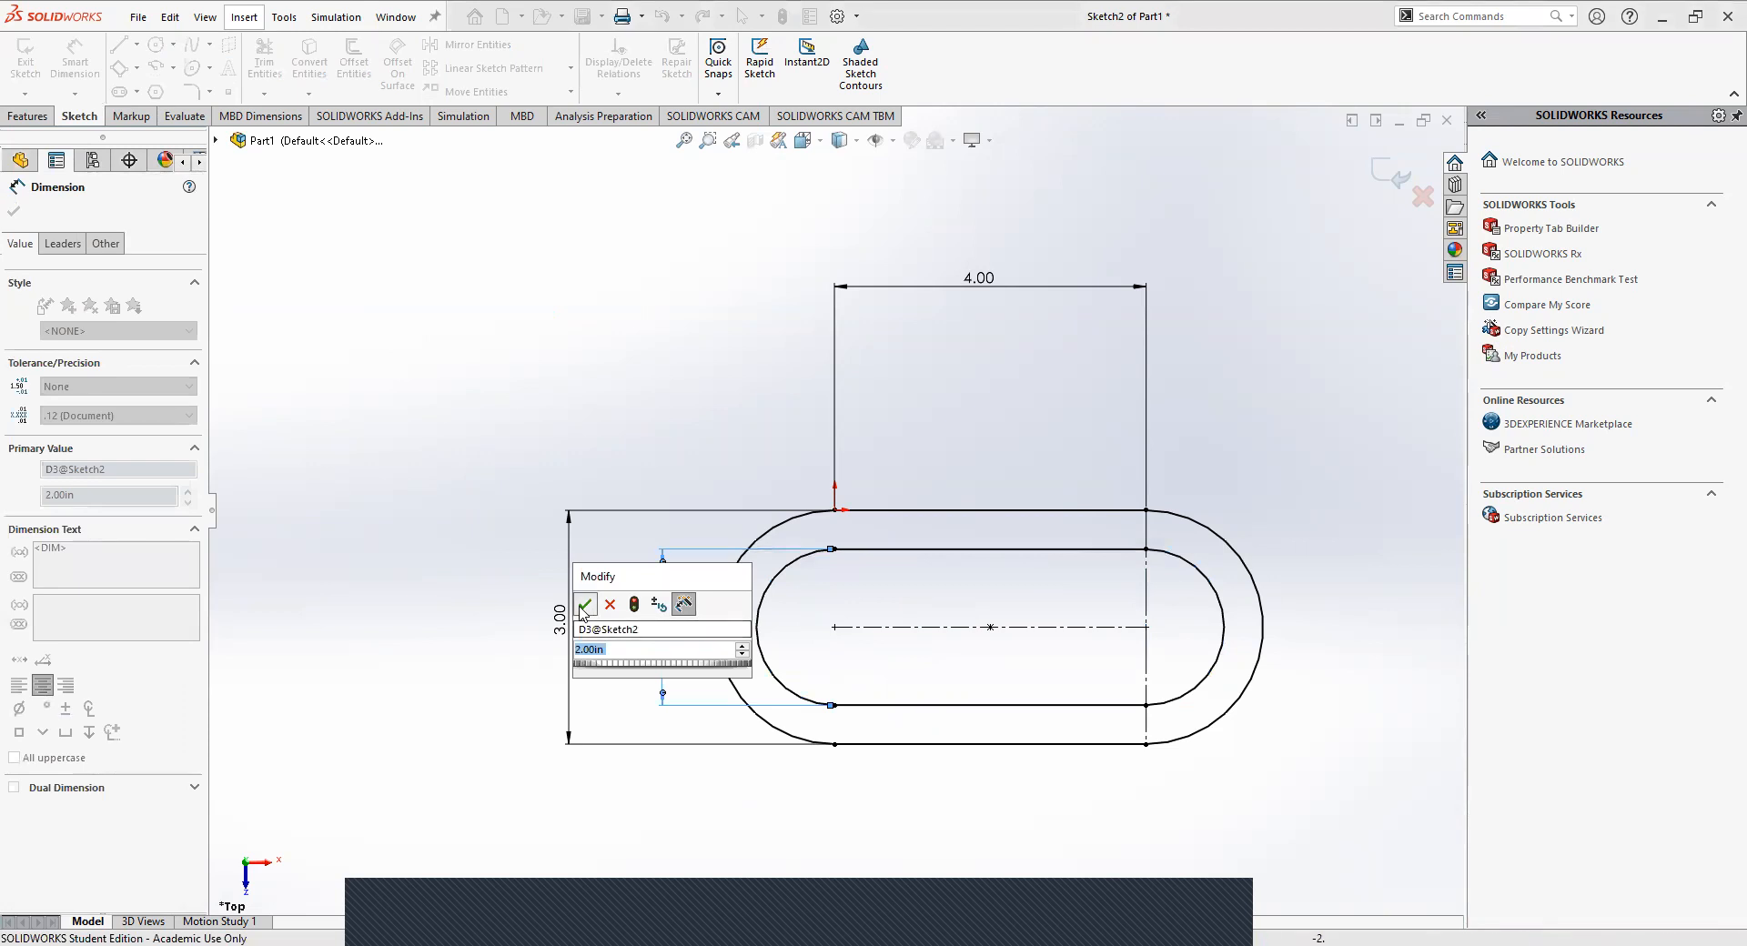
left_click(583, 608)
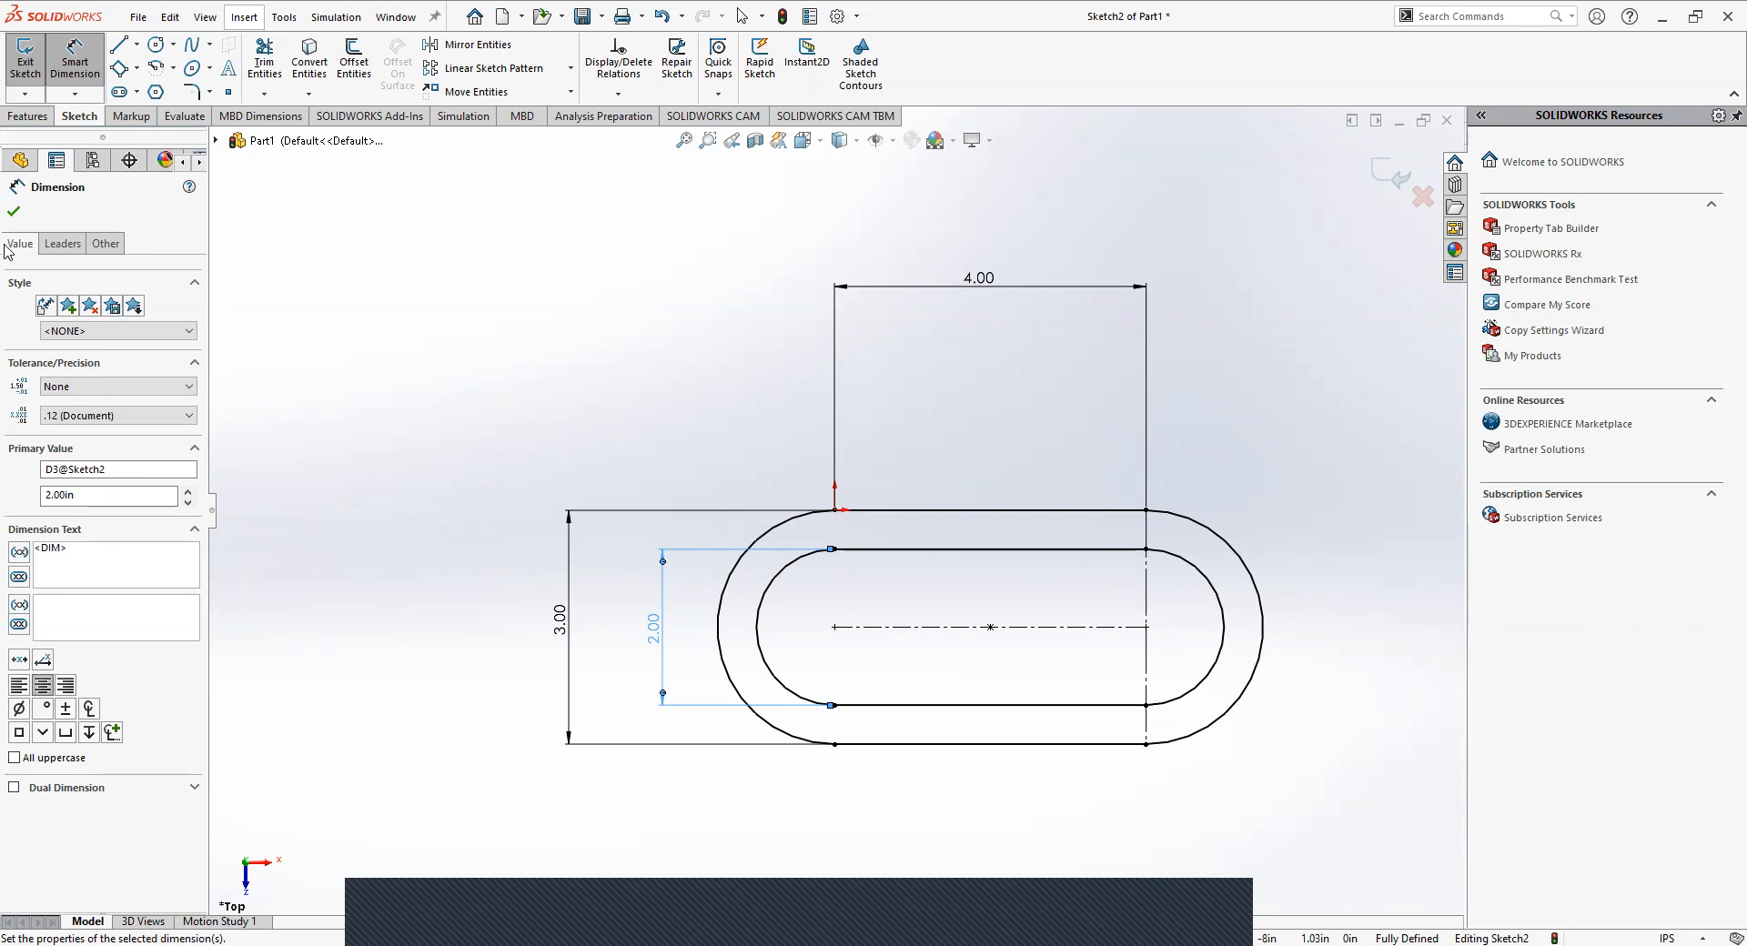
left_click(14, 211)
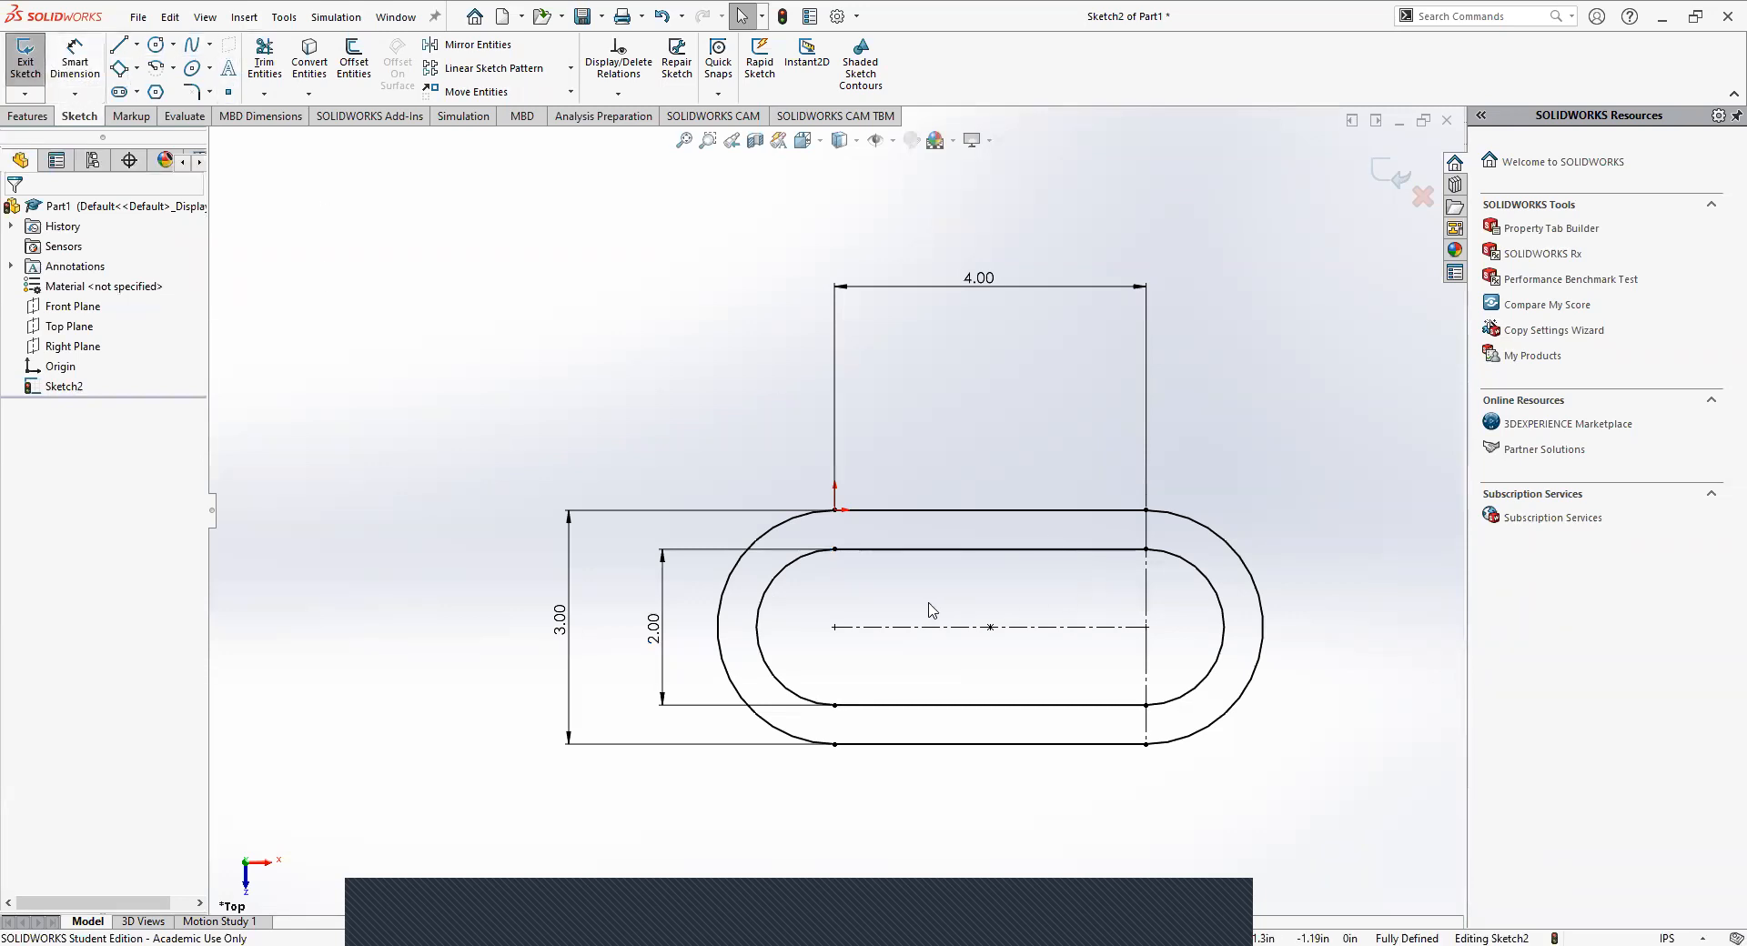
Extrude the link profile as a boss with a blind depth of 0.5 in.
left_click(30, 116)
left_click(32, 56)
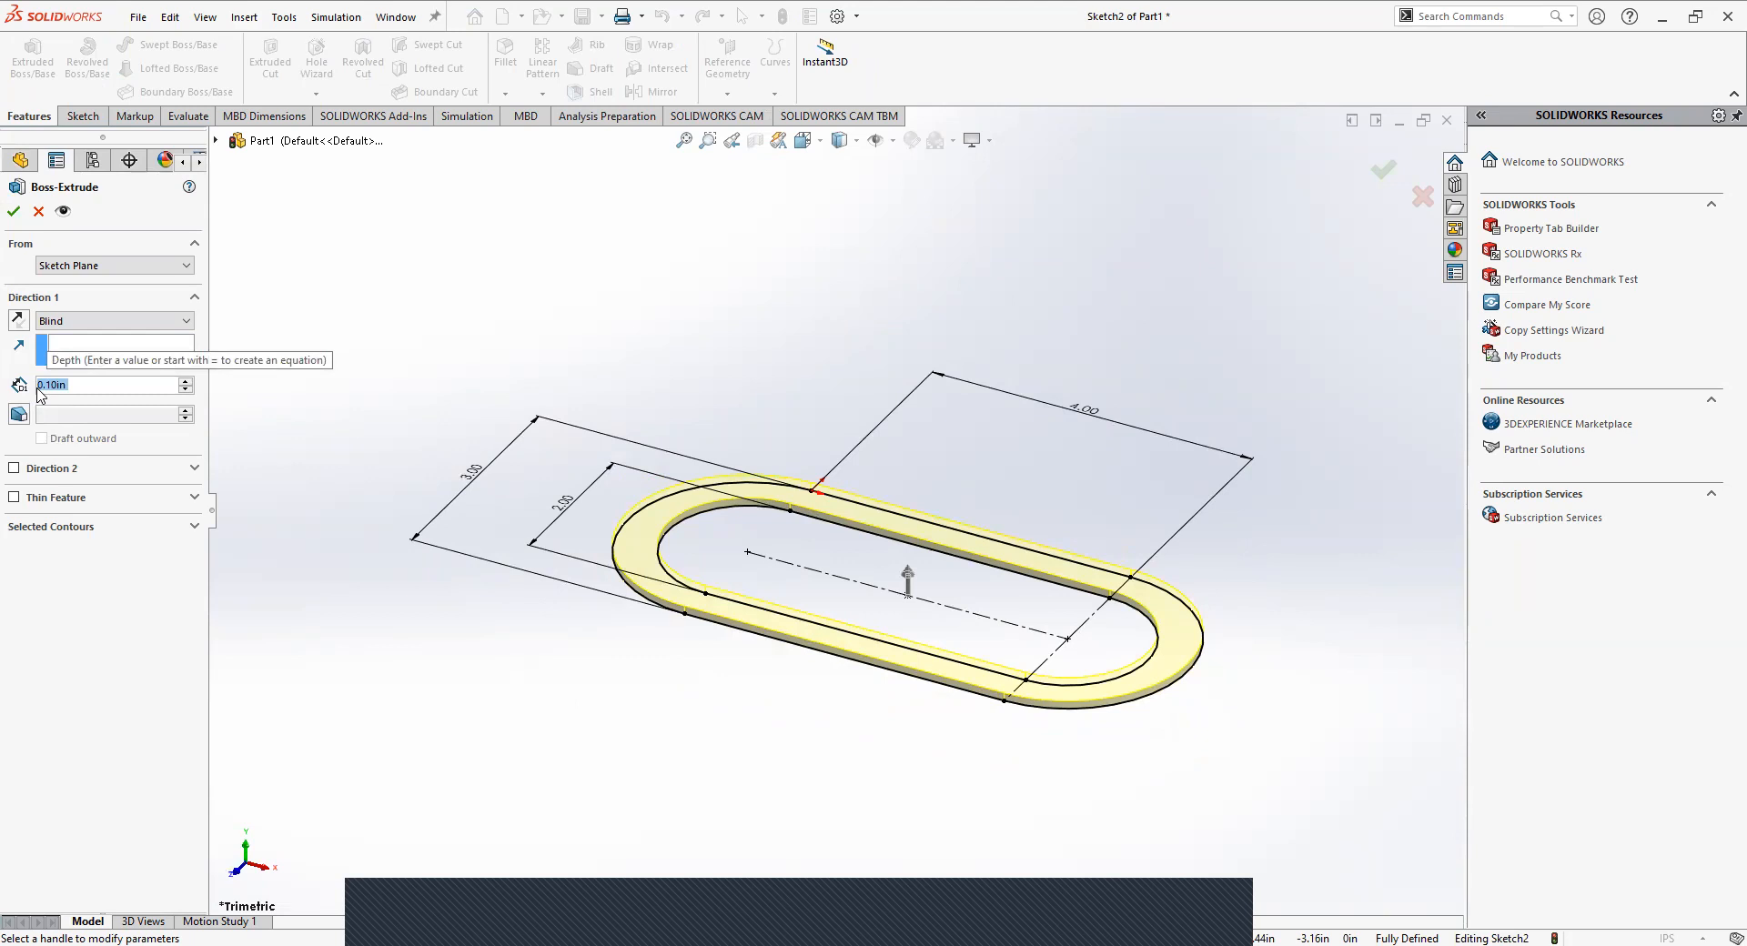
key("BackSpace")
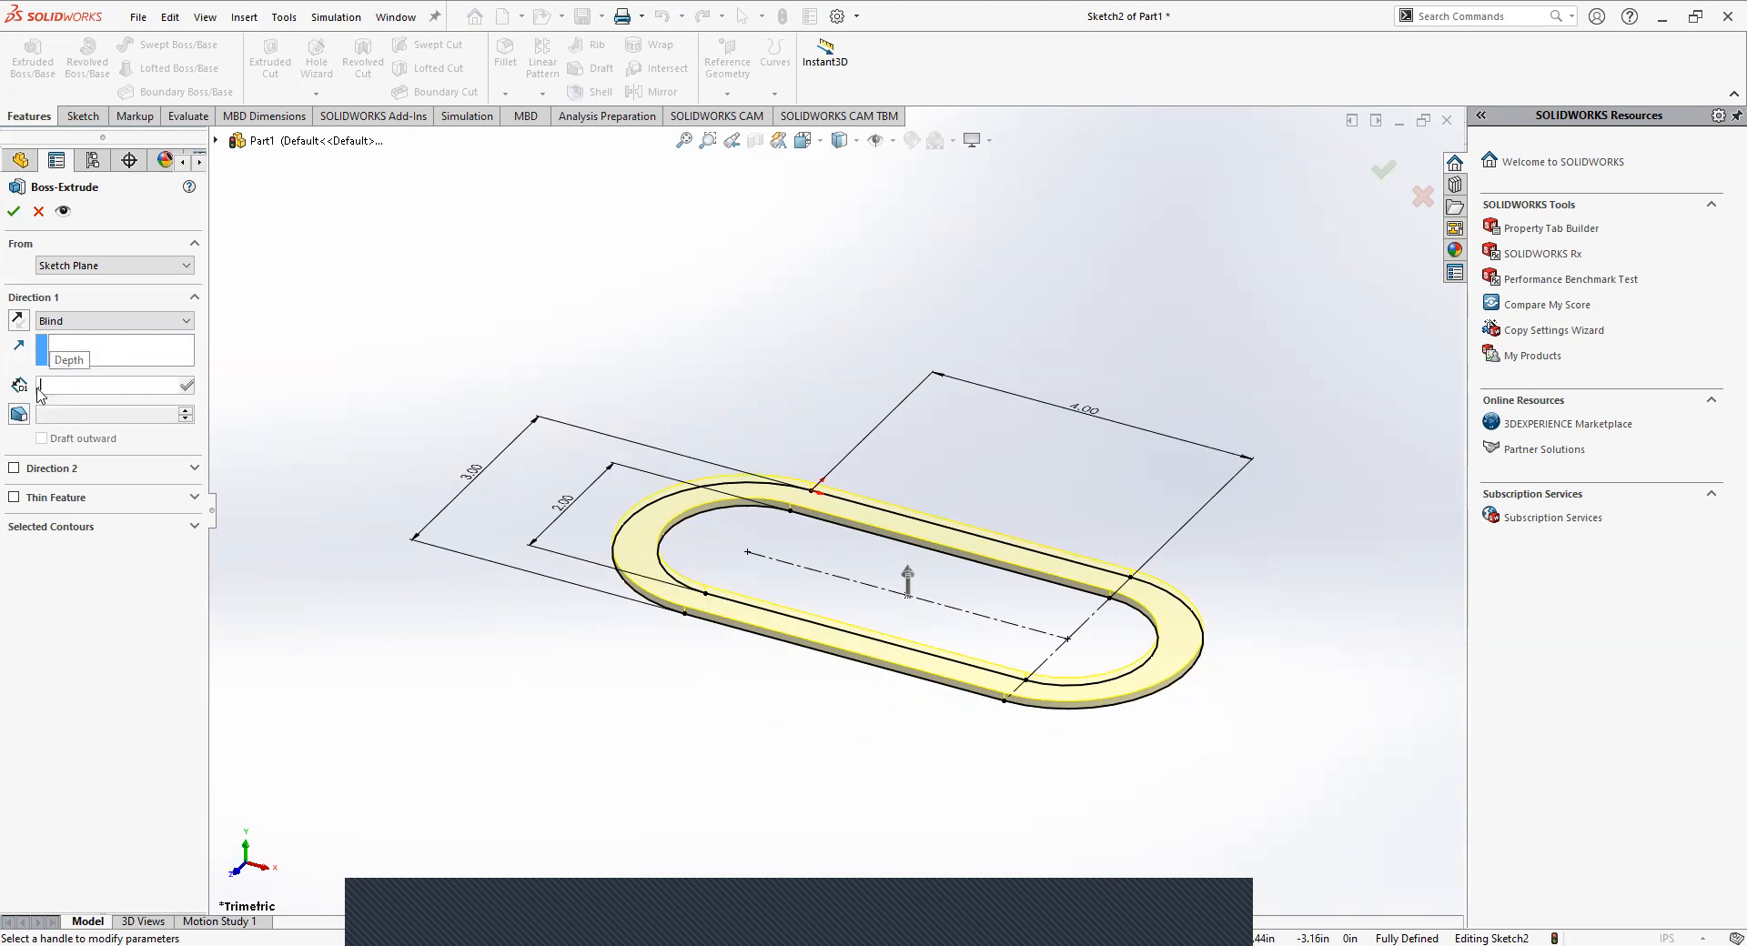
type("0.5")
key("Return")
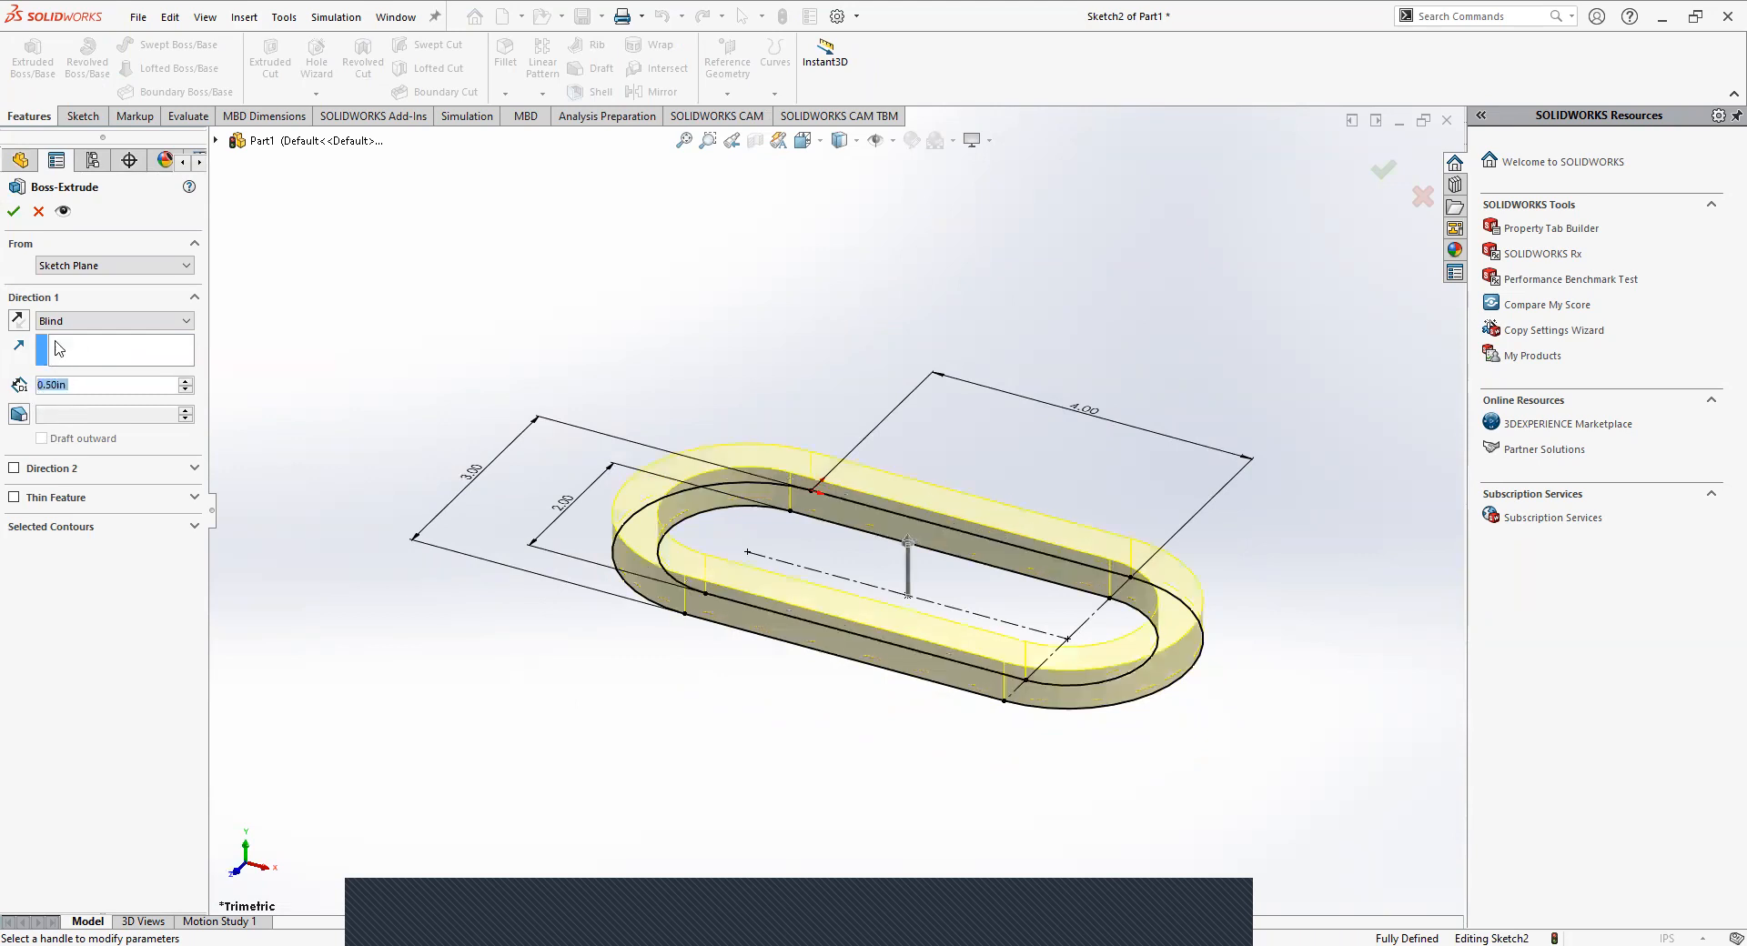
left_click(13, 213)
middle_click_drag(527, 604, 791, 582)
left_click(768, 537)
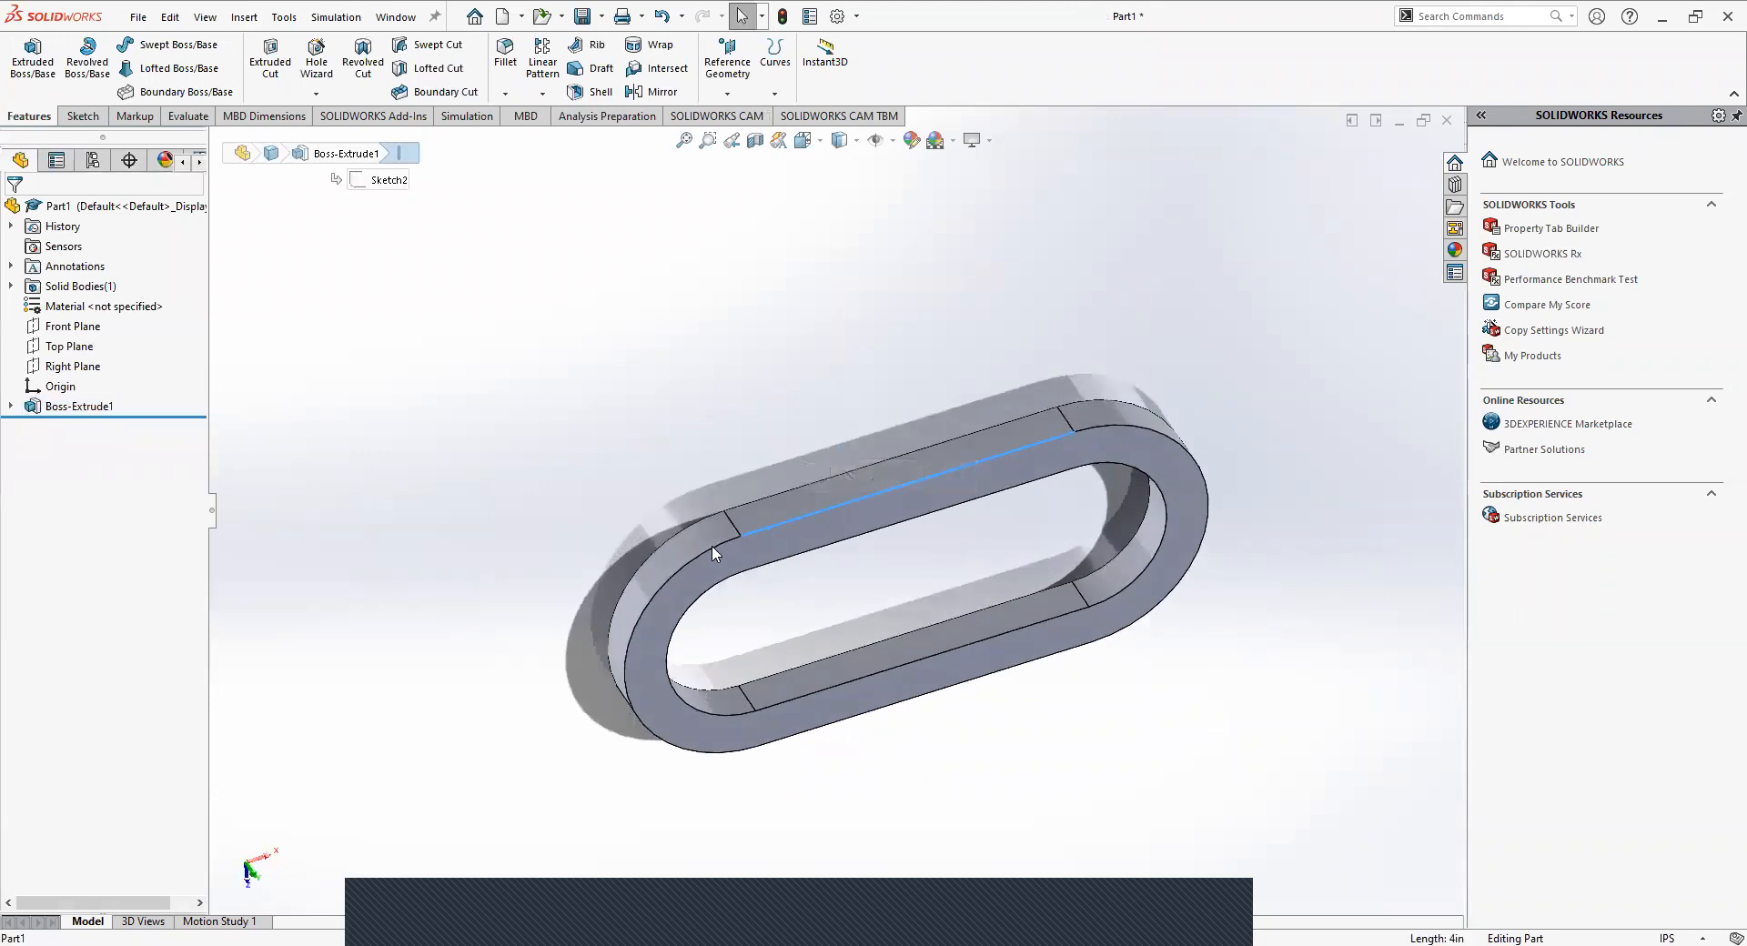
left_click(511, 448)
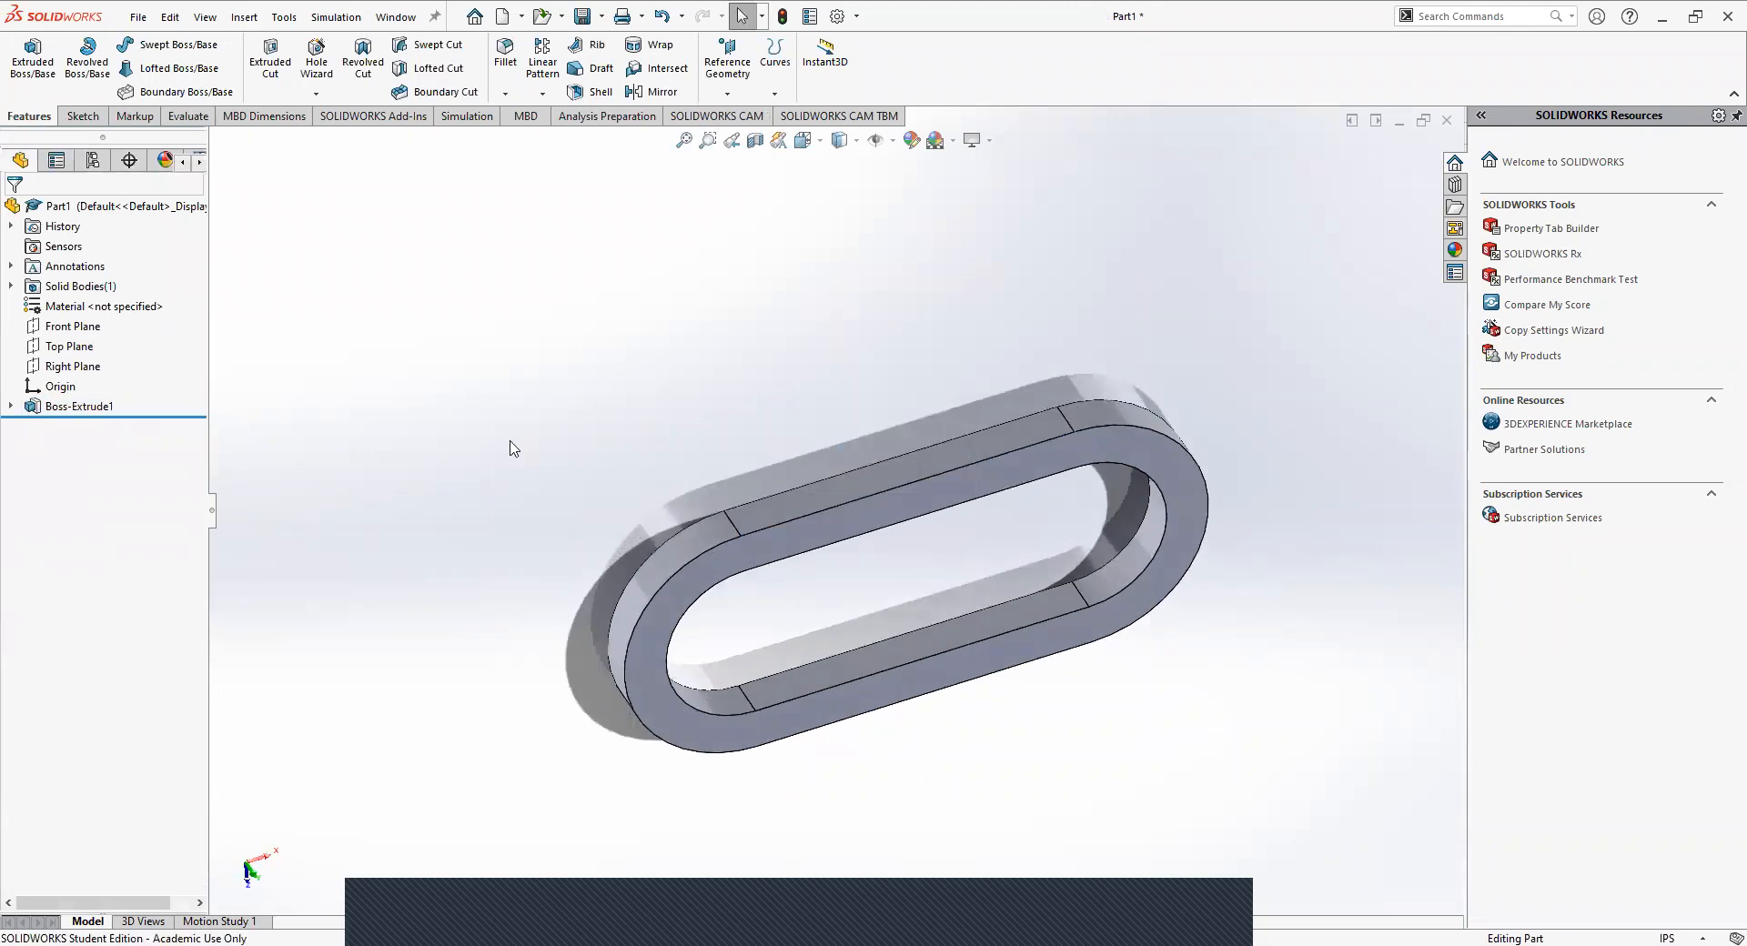
left_click(505, 94)
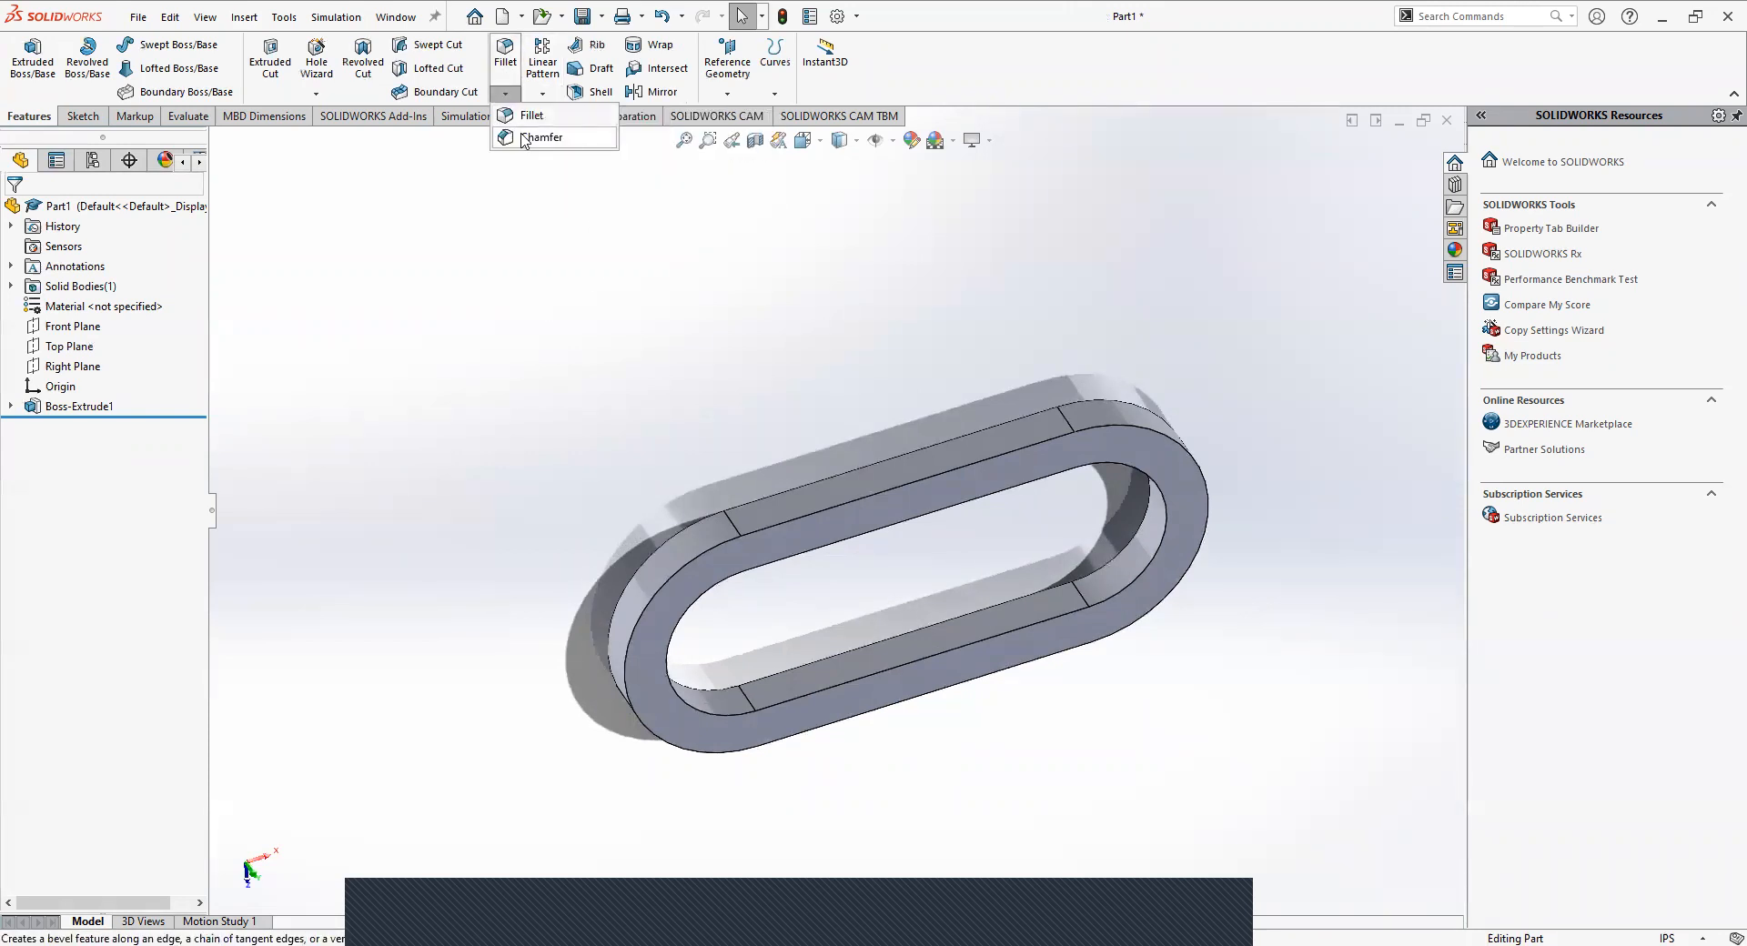
left_click(550, 255)
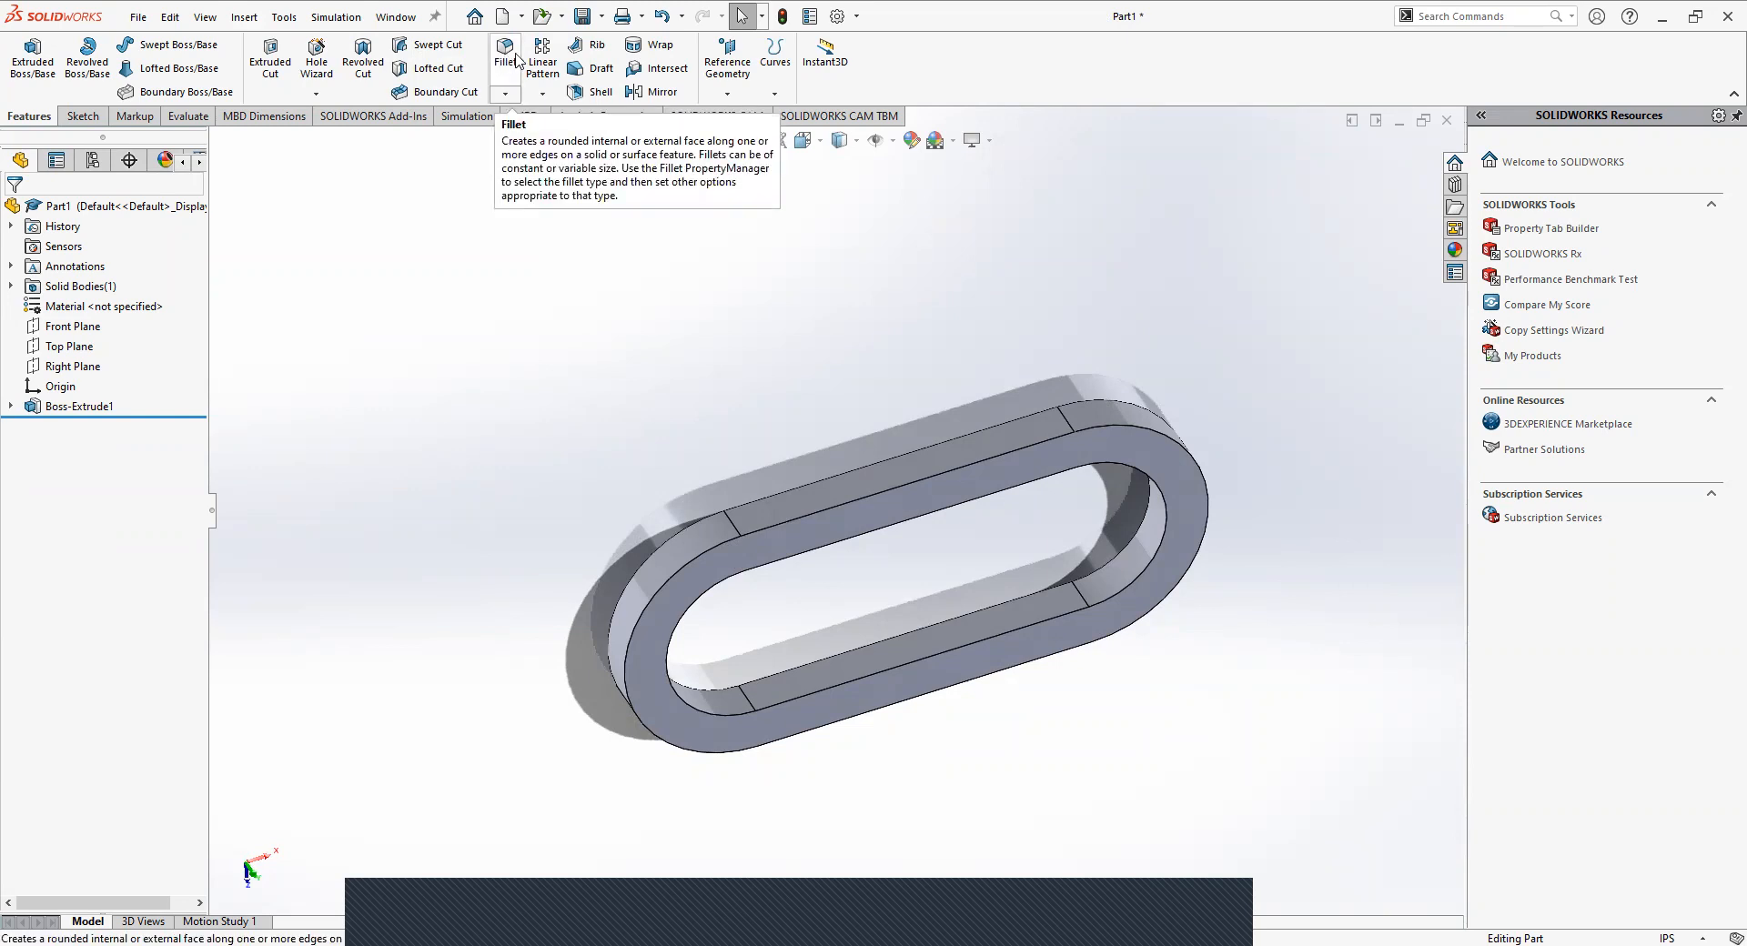
Start a constant-size fillet and select the four outer edges of the link's top face, removing any accidentally selected face.
left_click(512, 50)
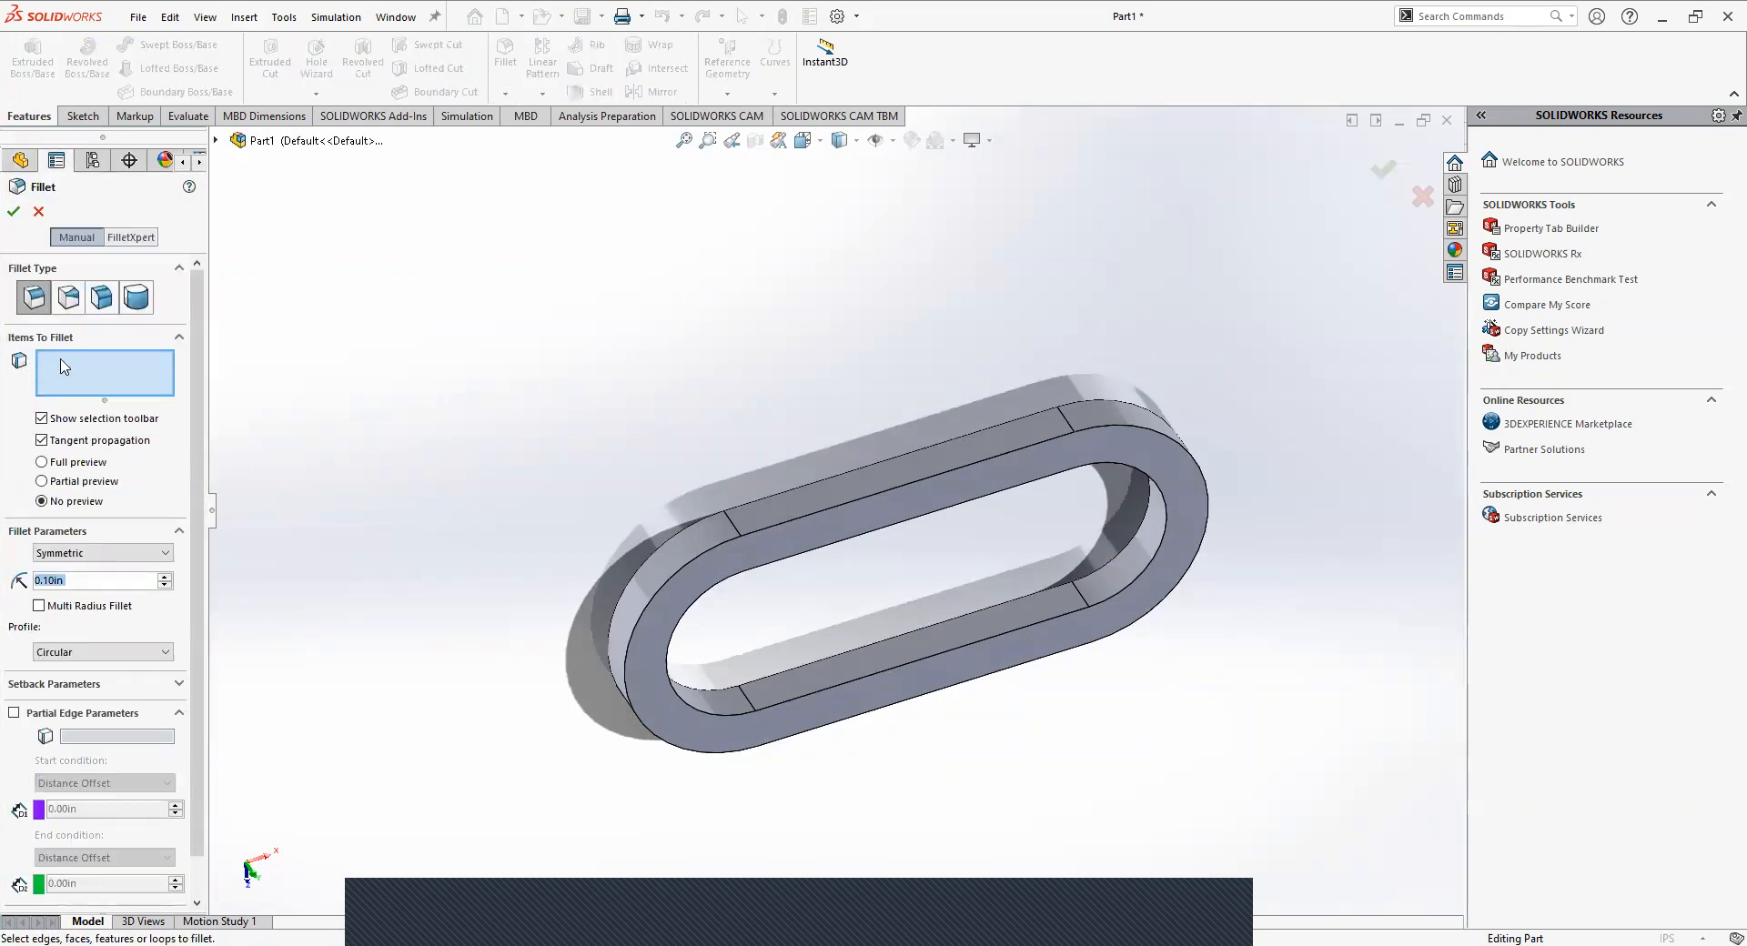
left_click(747, 543)
middle_click_drag(388, 446, 451, 400)
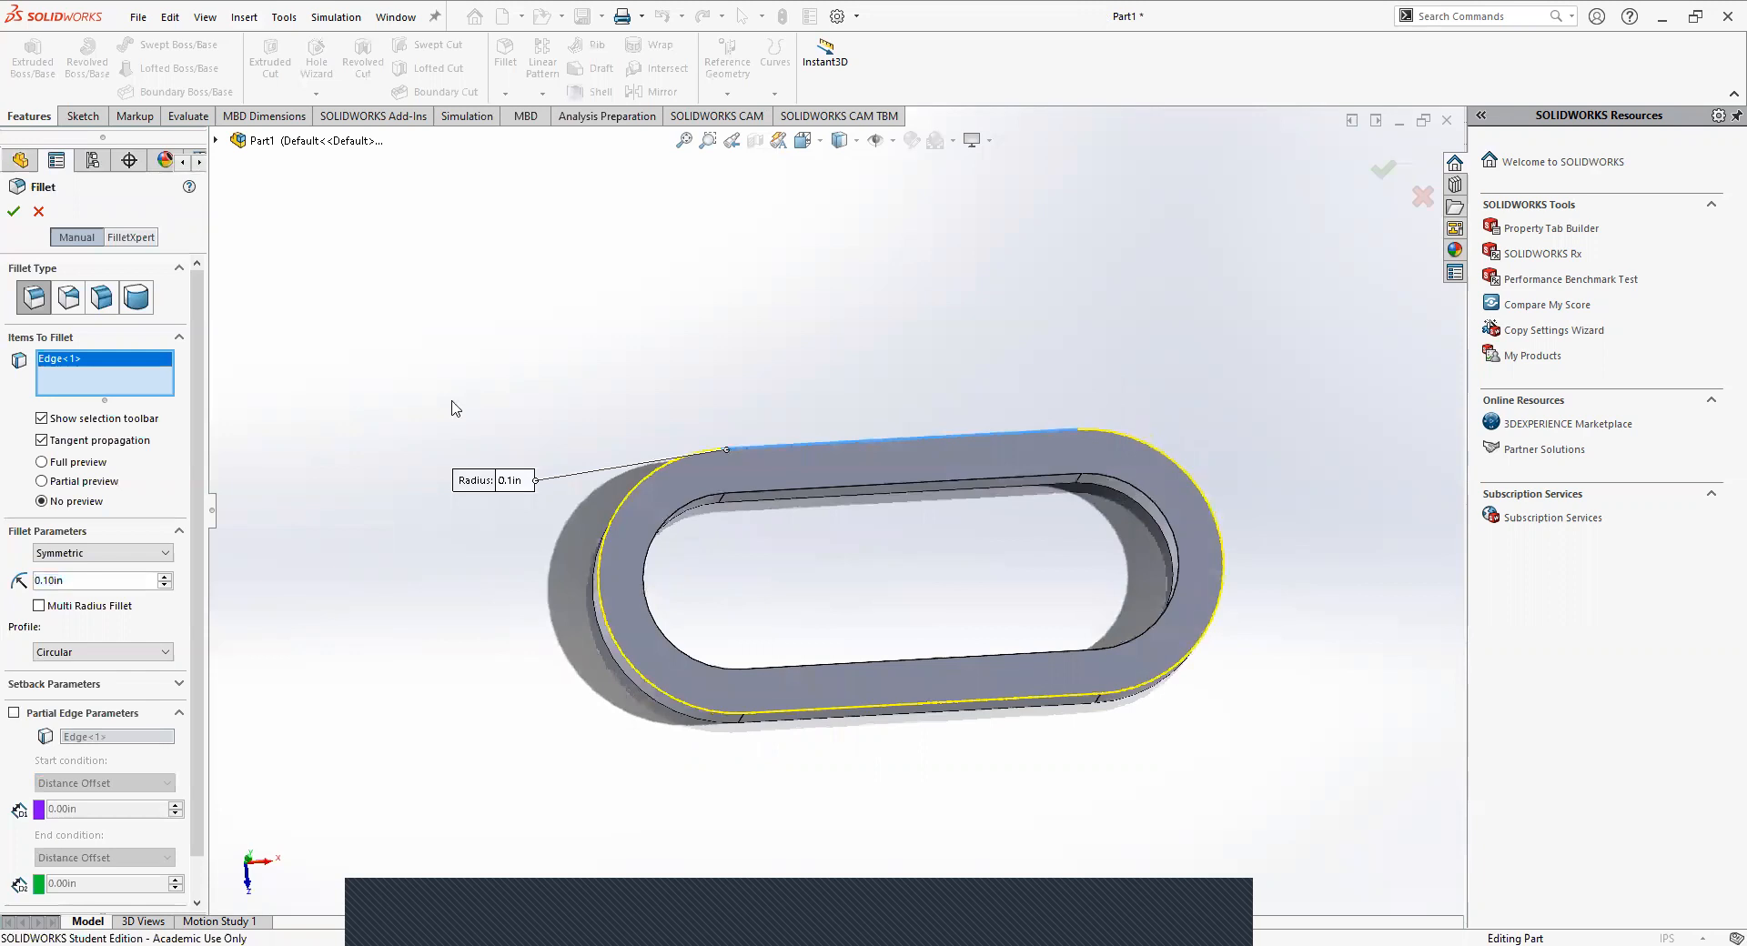
left_click(890, 711)
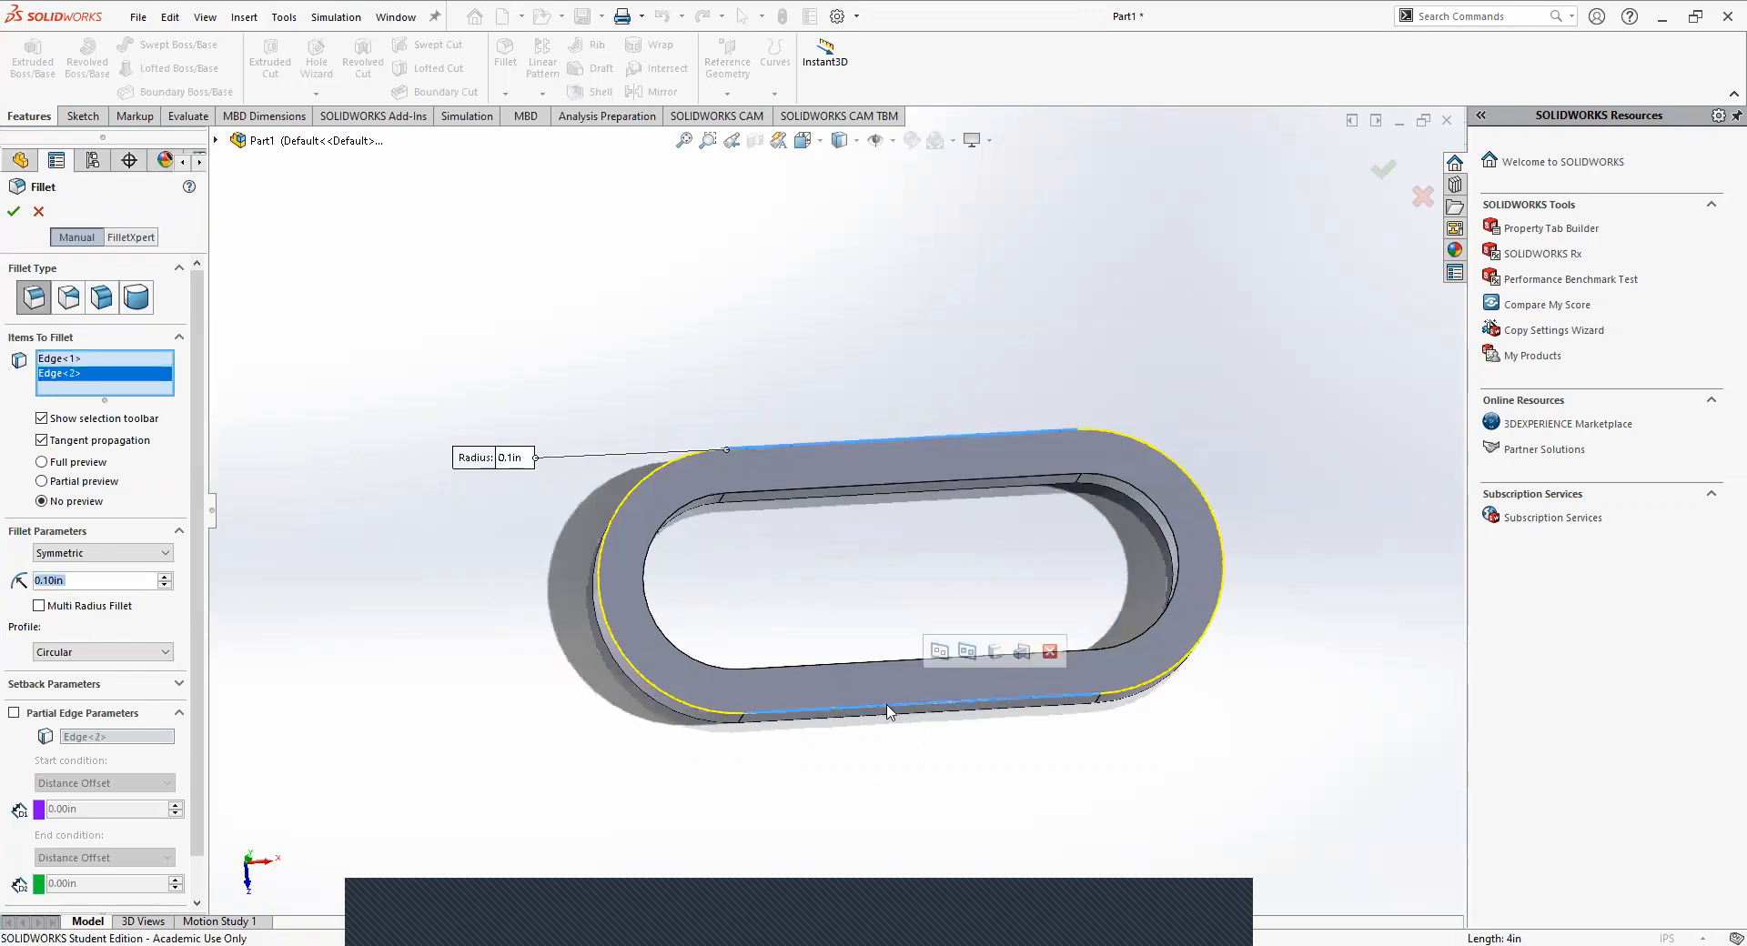
left_click(711, 715)
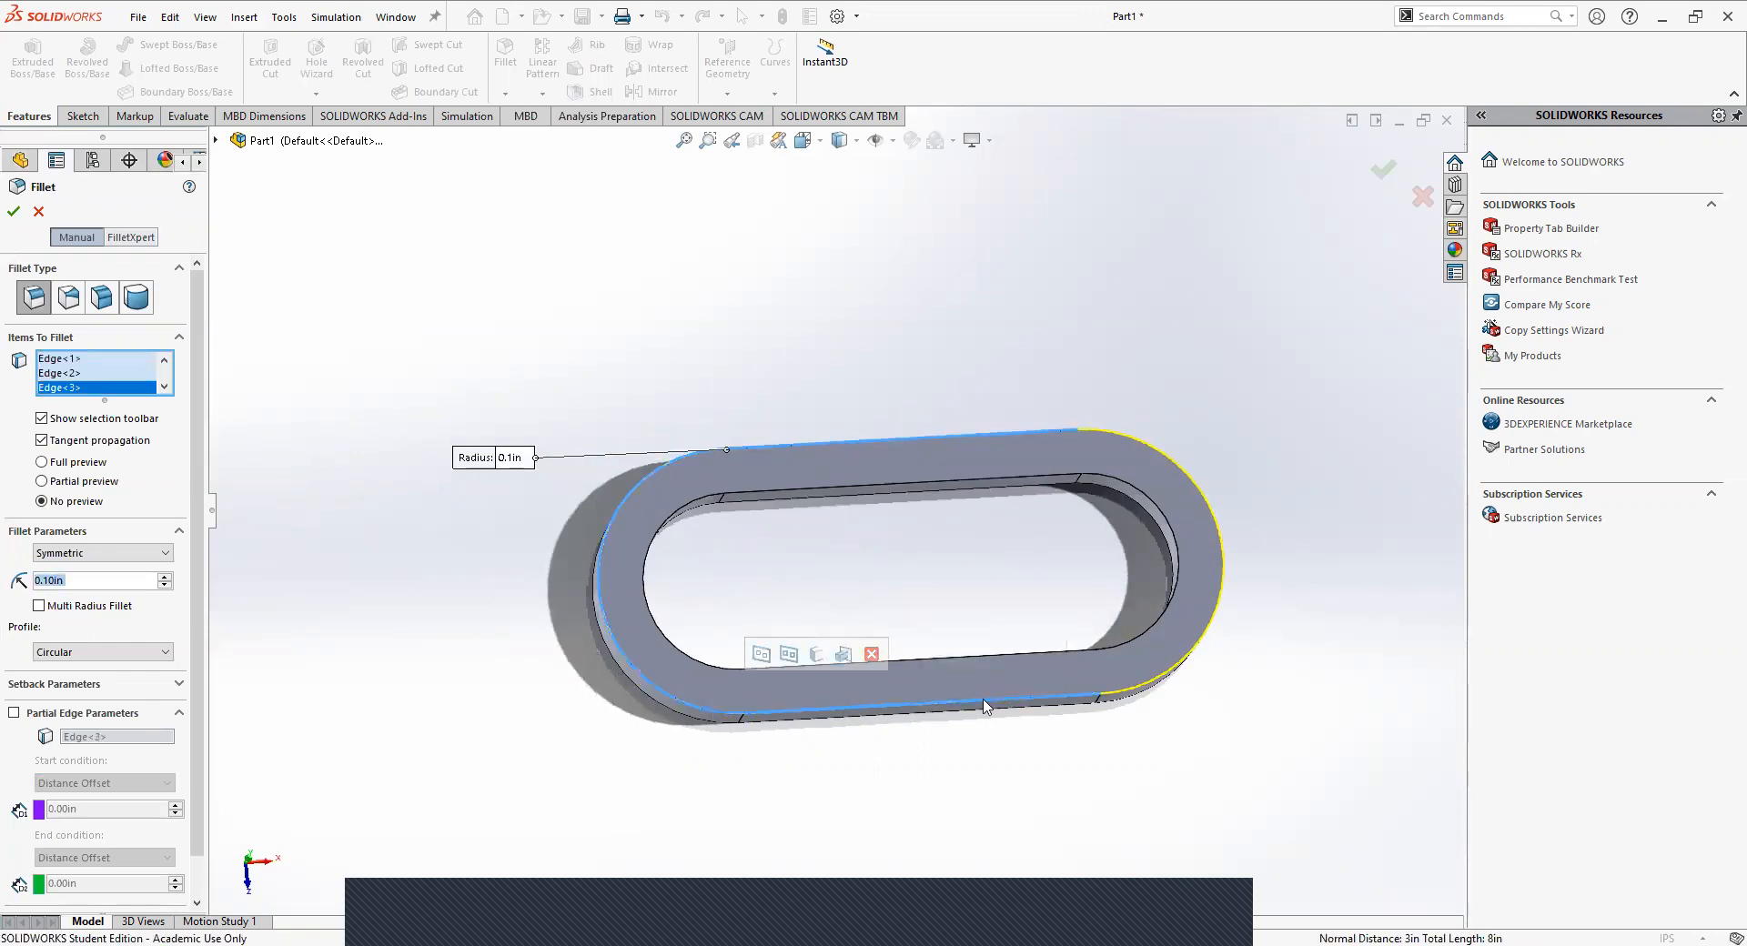
left_click(1119, 695)
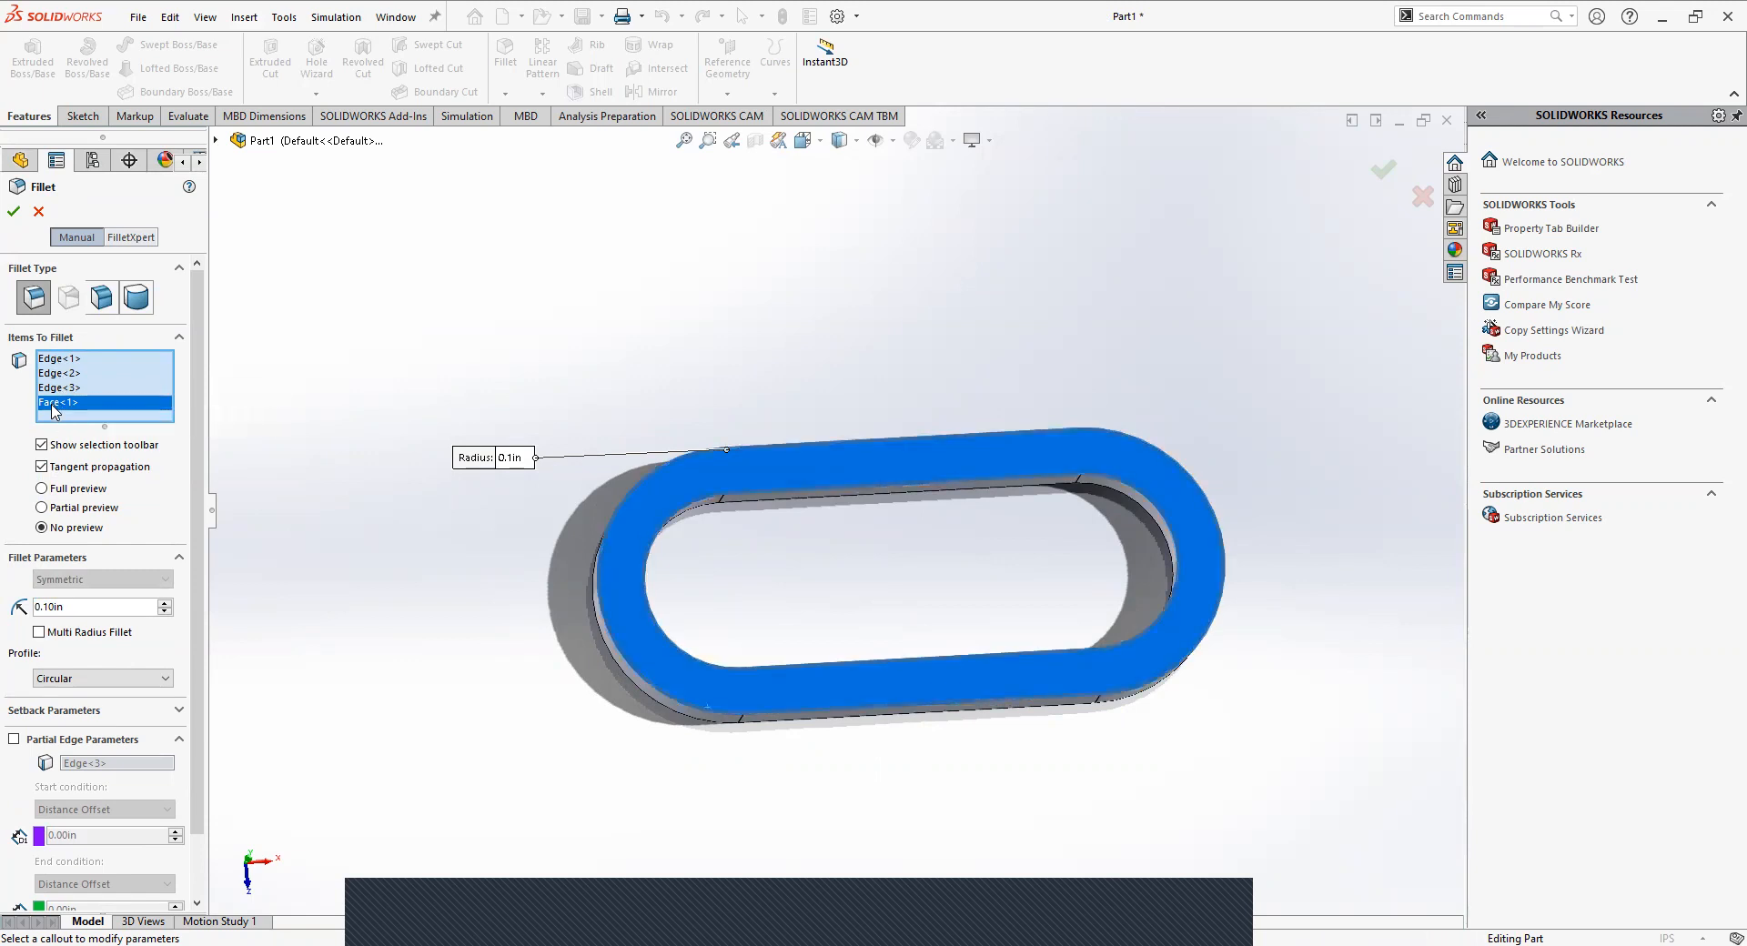
key("Delete")
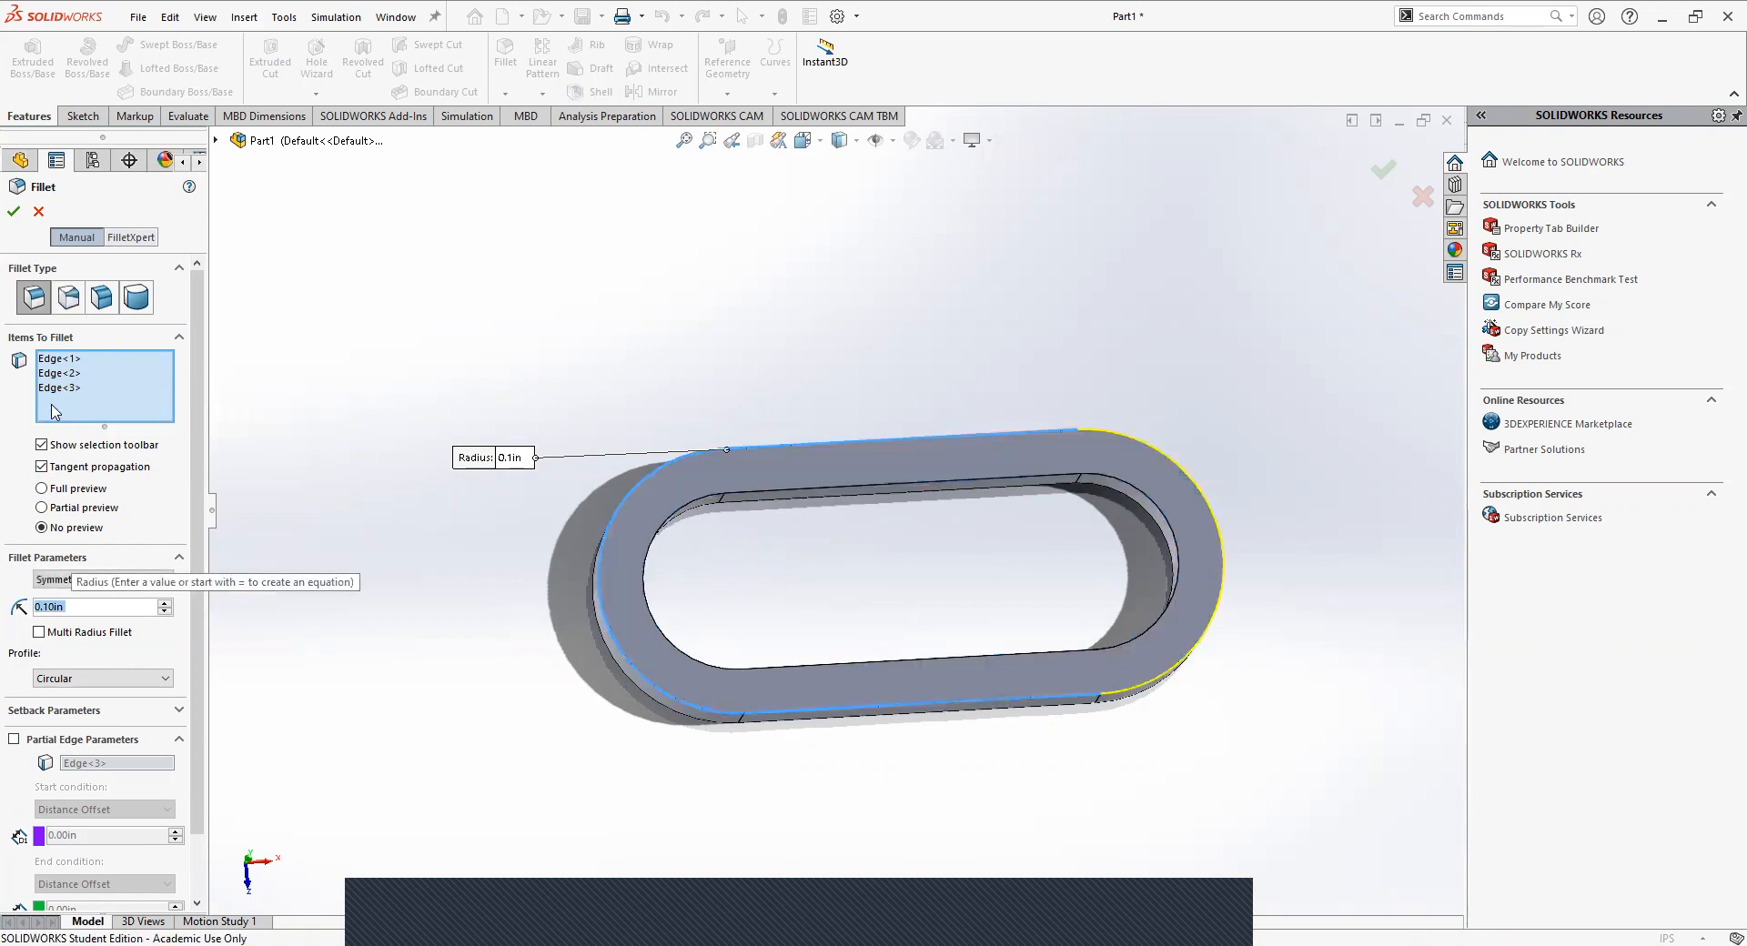
left_click(1116, 696)
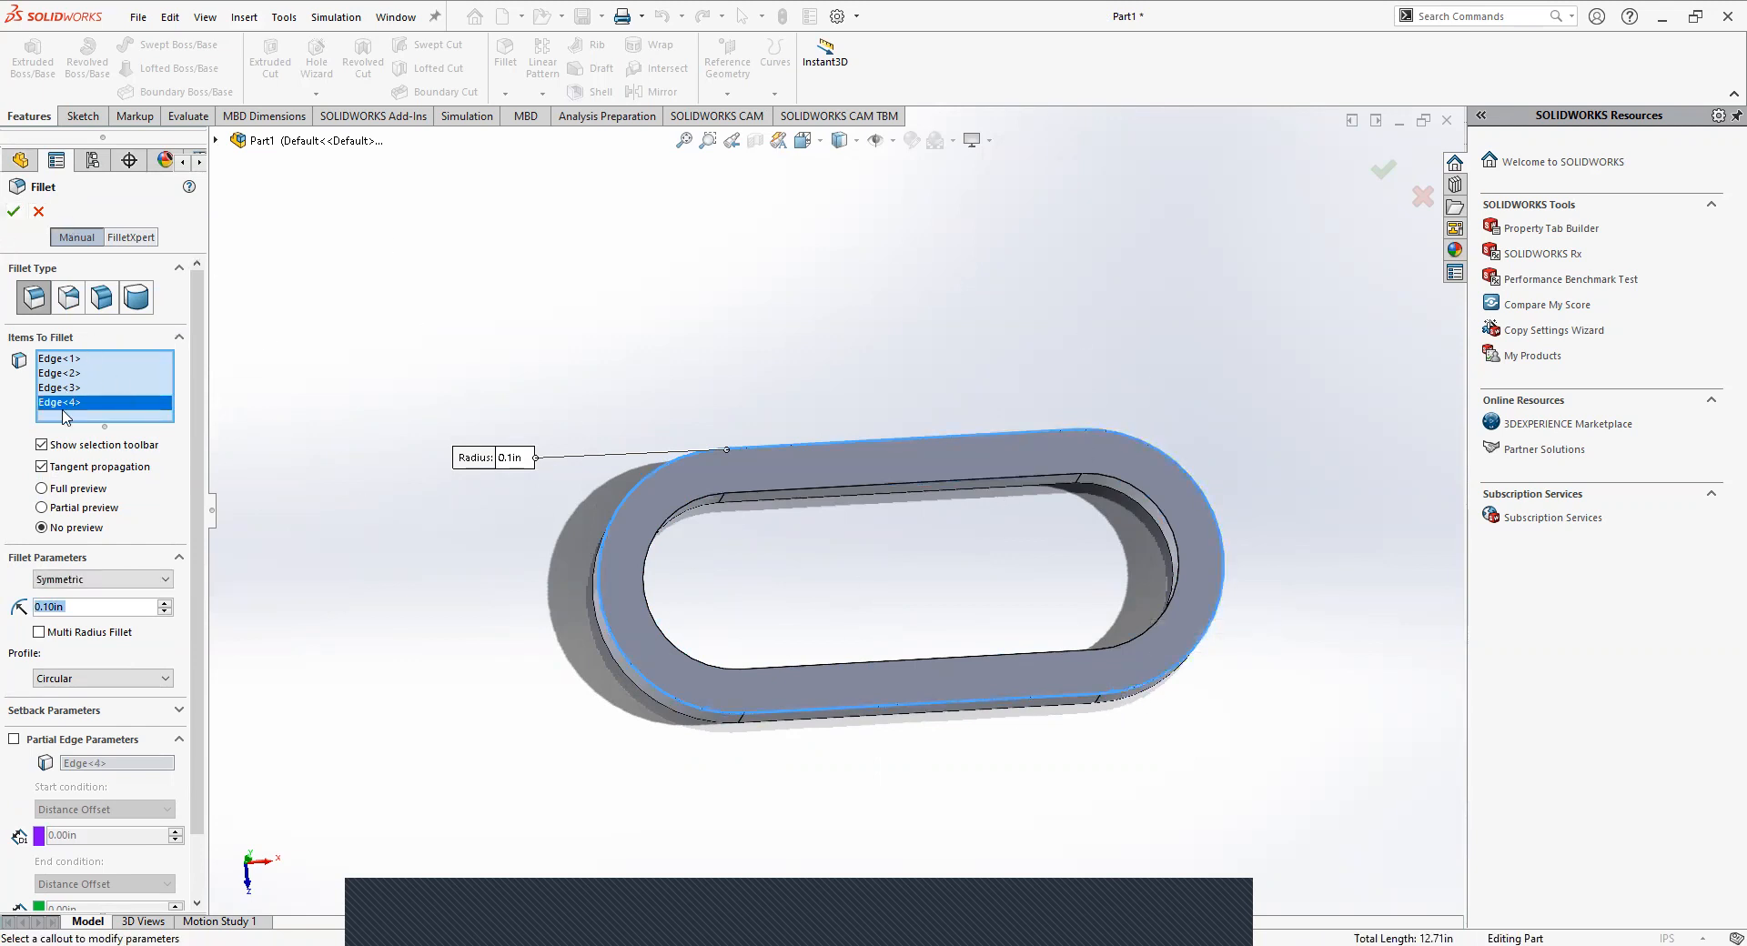
middle_click_drag(564, 628, 510, 701)
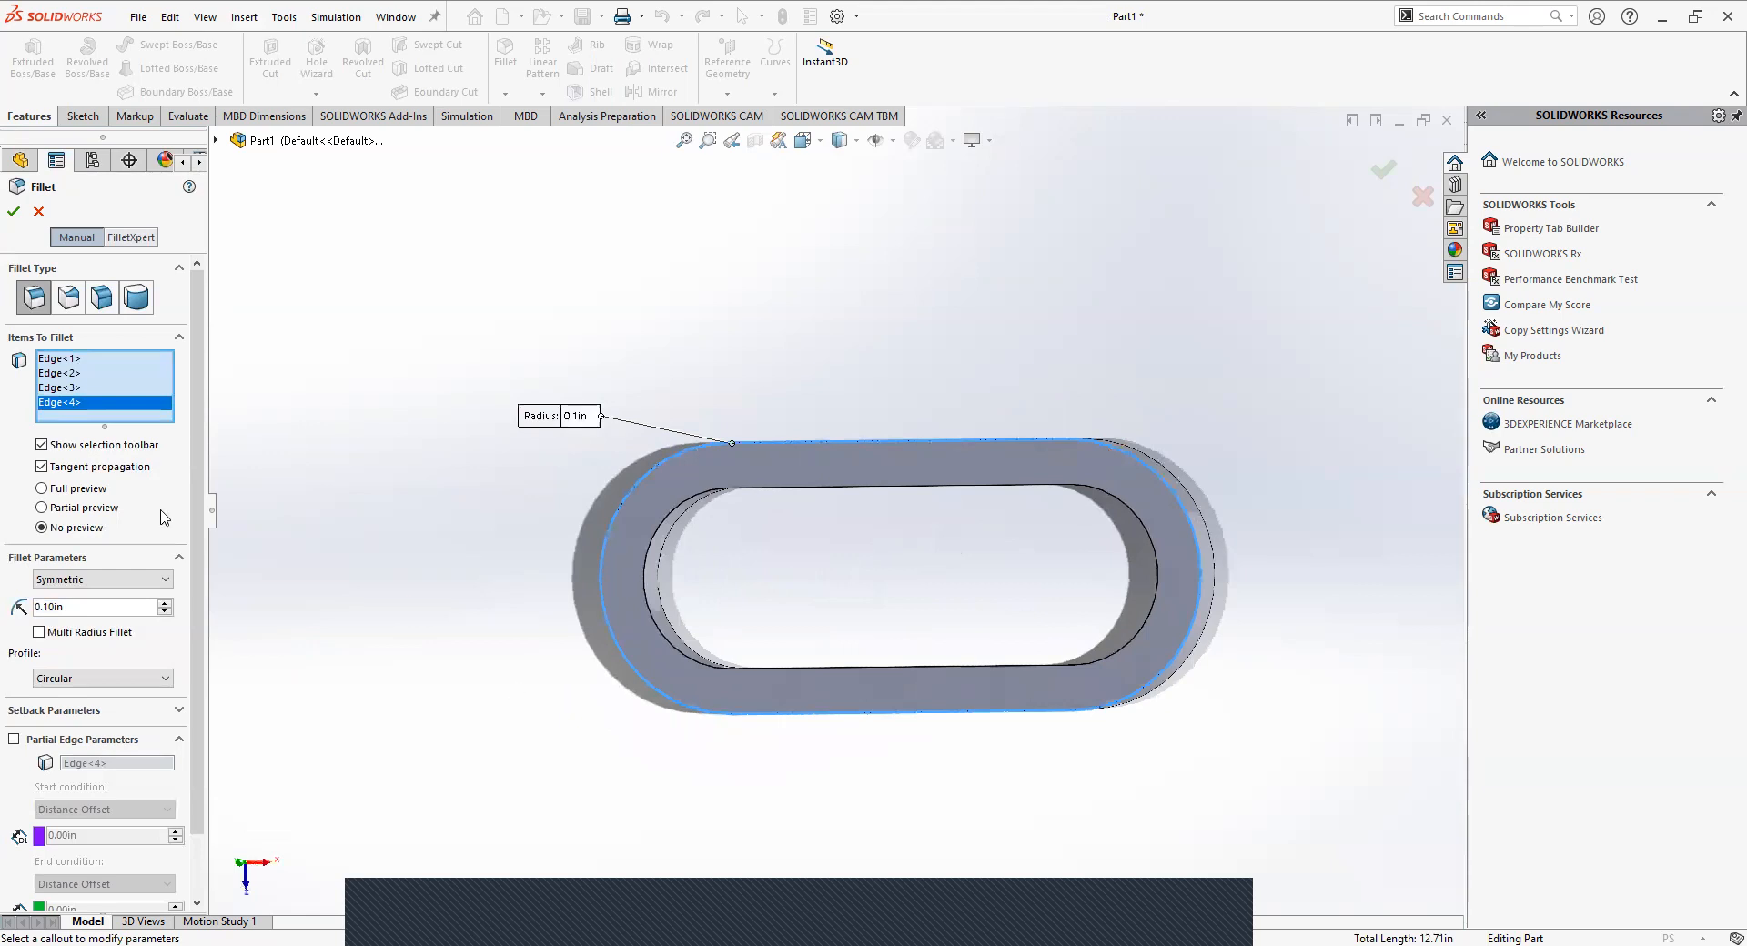
middle_click_drag(332, 516, 434, 292)
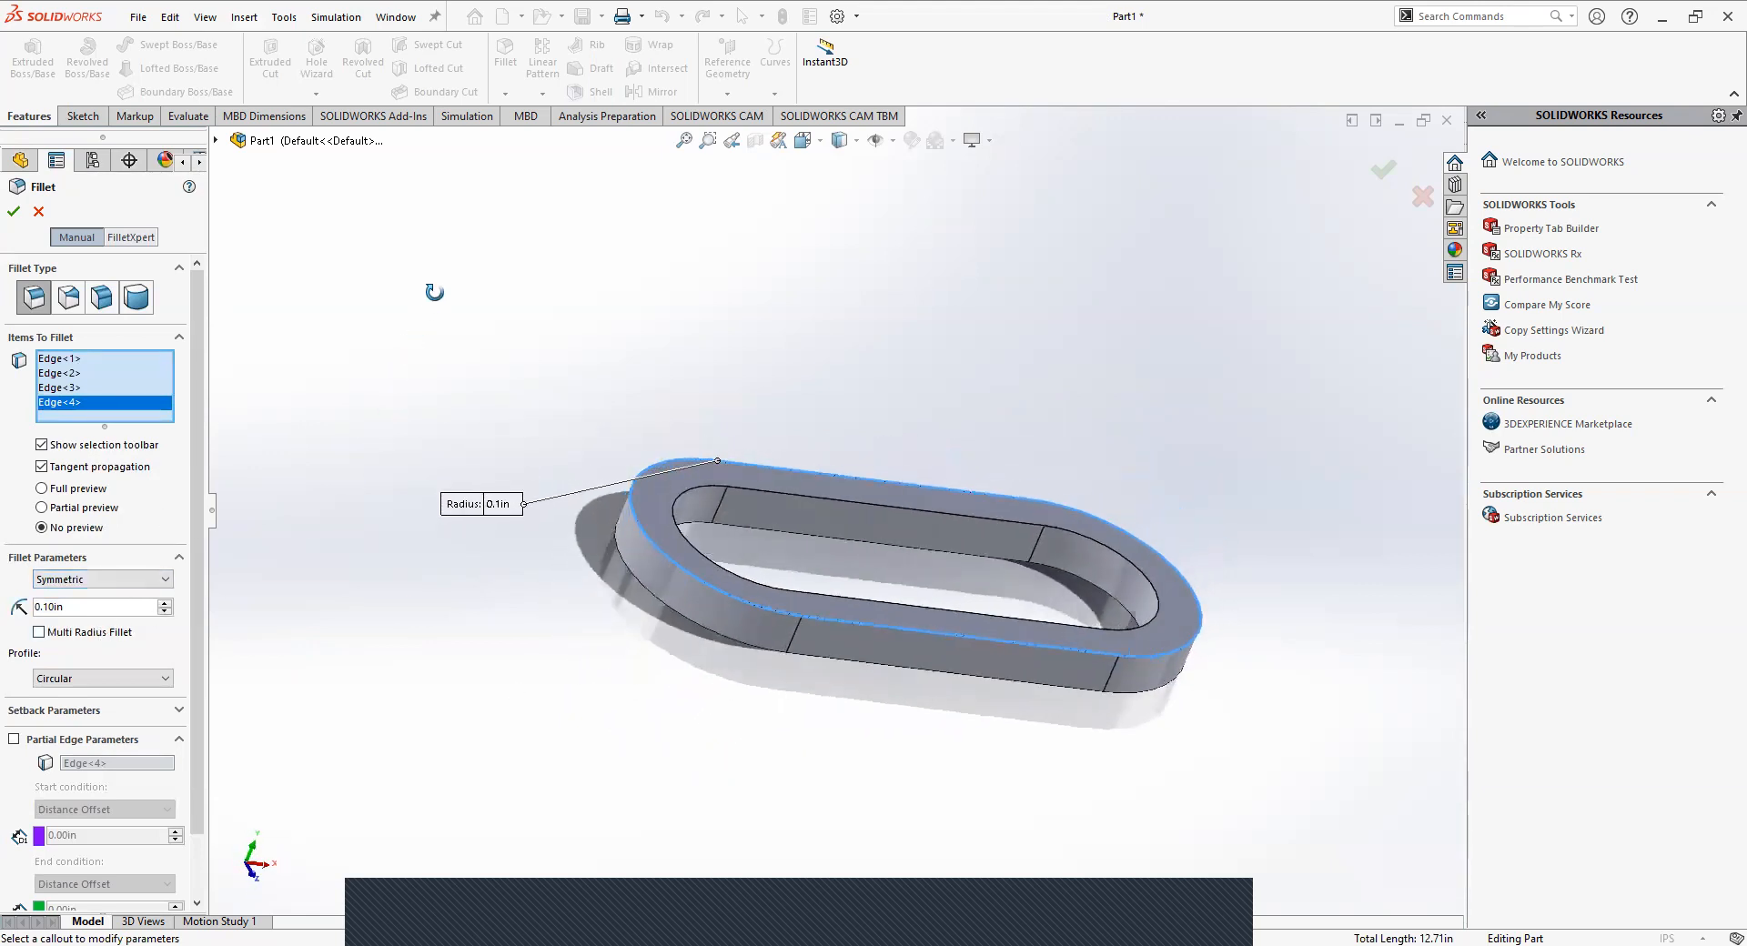
Try the Asymmetric fillet method on the selected edges and return it to Symmetric.
left_click(52, 587)
left_click(56, 593)
left_click(60, 582)
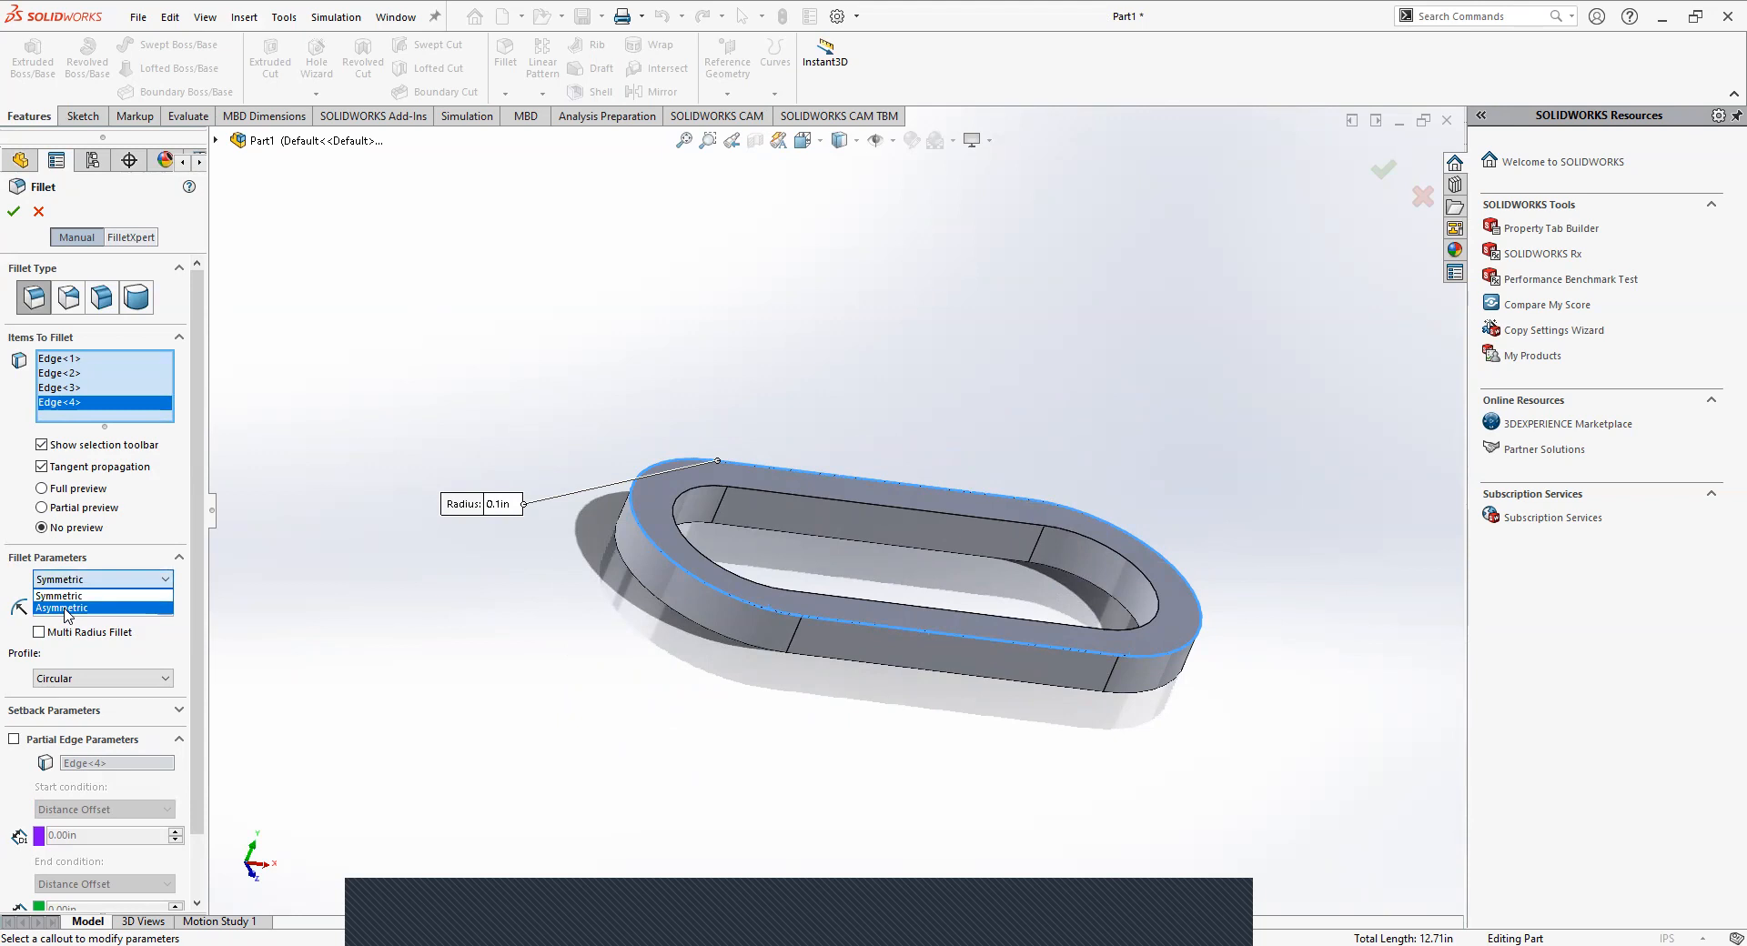
left_click(64, 607)
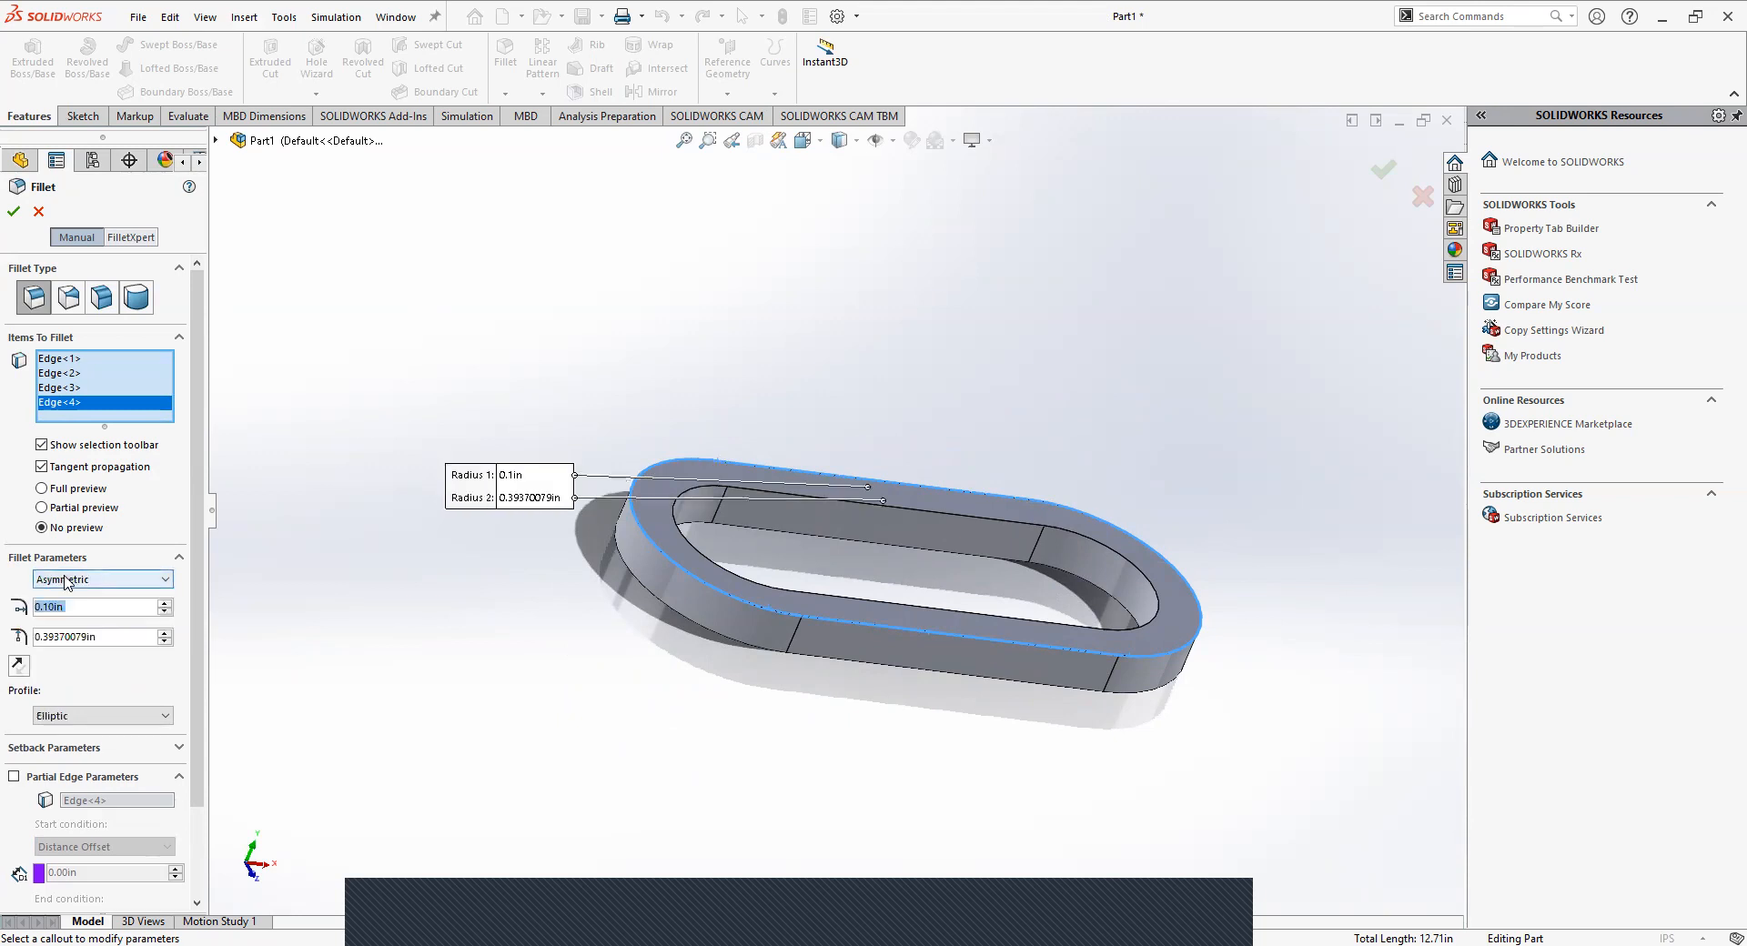
left_click(65, 581)
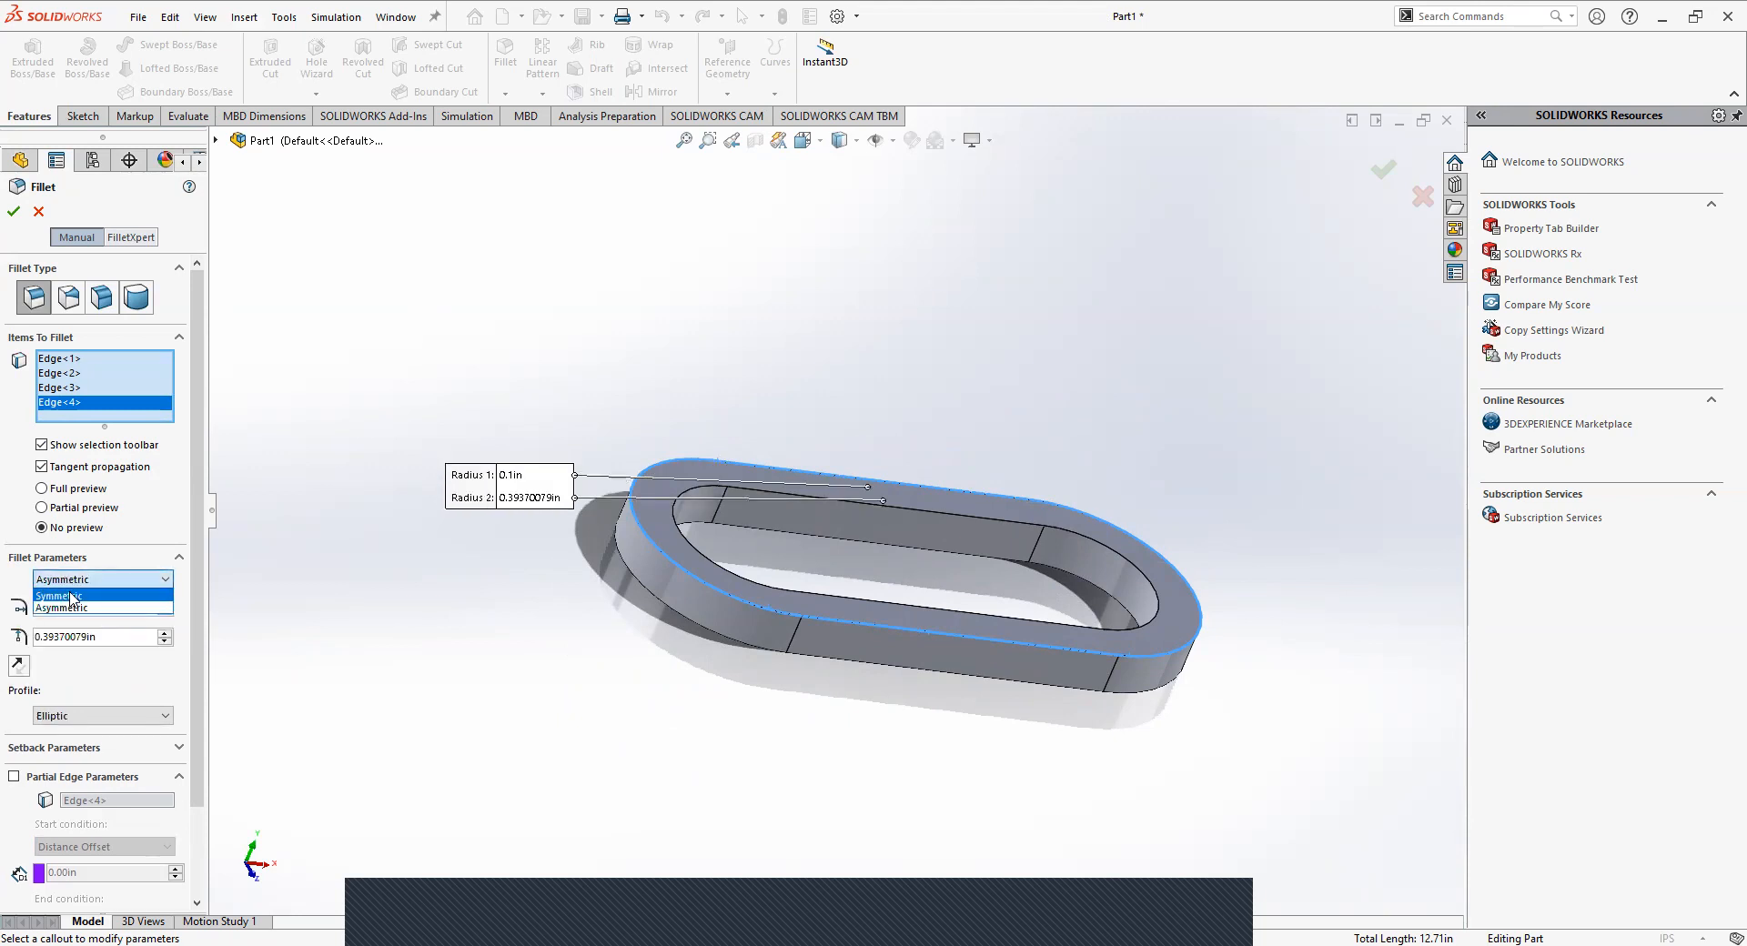
left_click(71, 597)
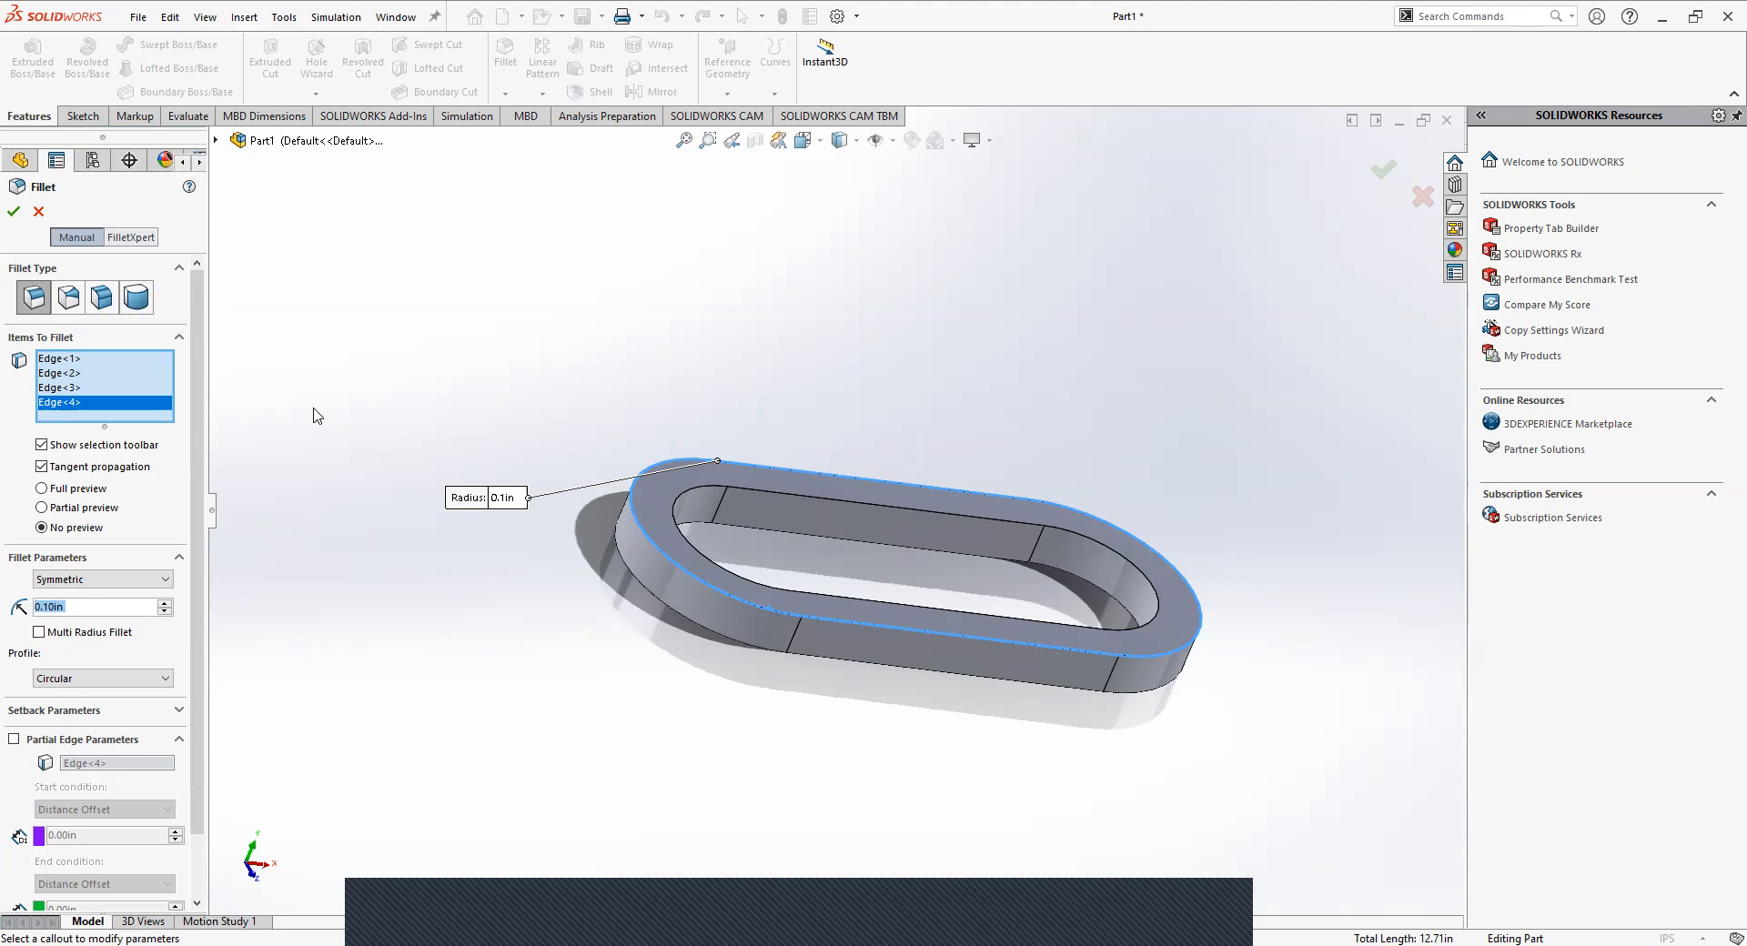
Keep the Symmetric fillet method and set the radius for the selected top outer edges to 0.1 in.
left_click(96, 581)
left_click(78, 581)
left_click_drag(88, 608, 7, 607)
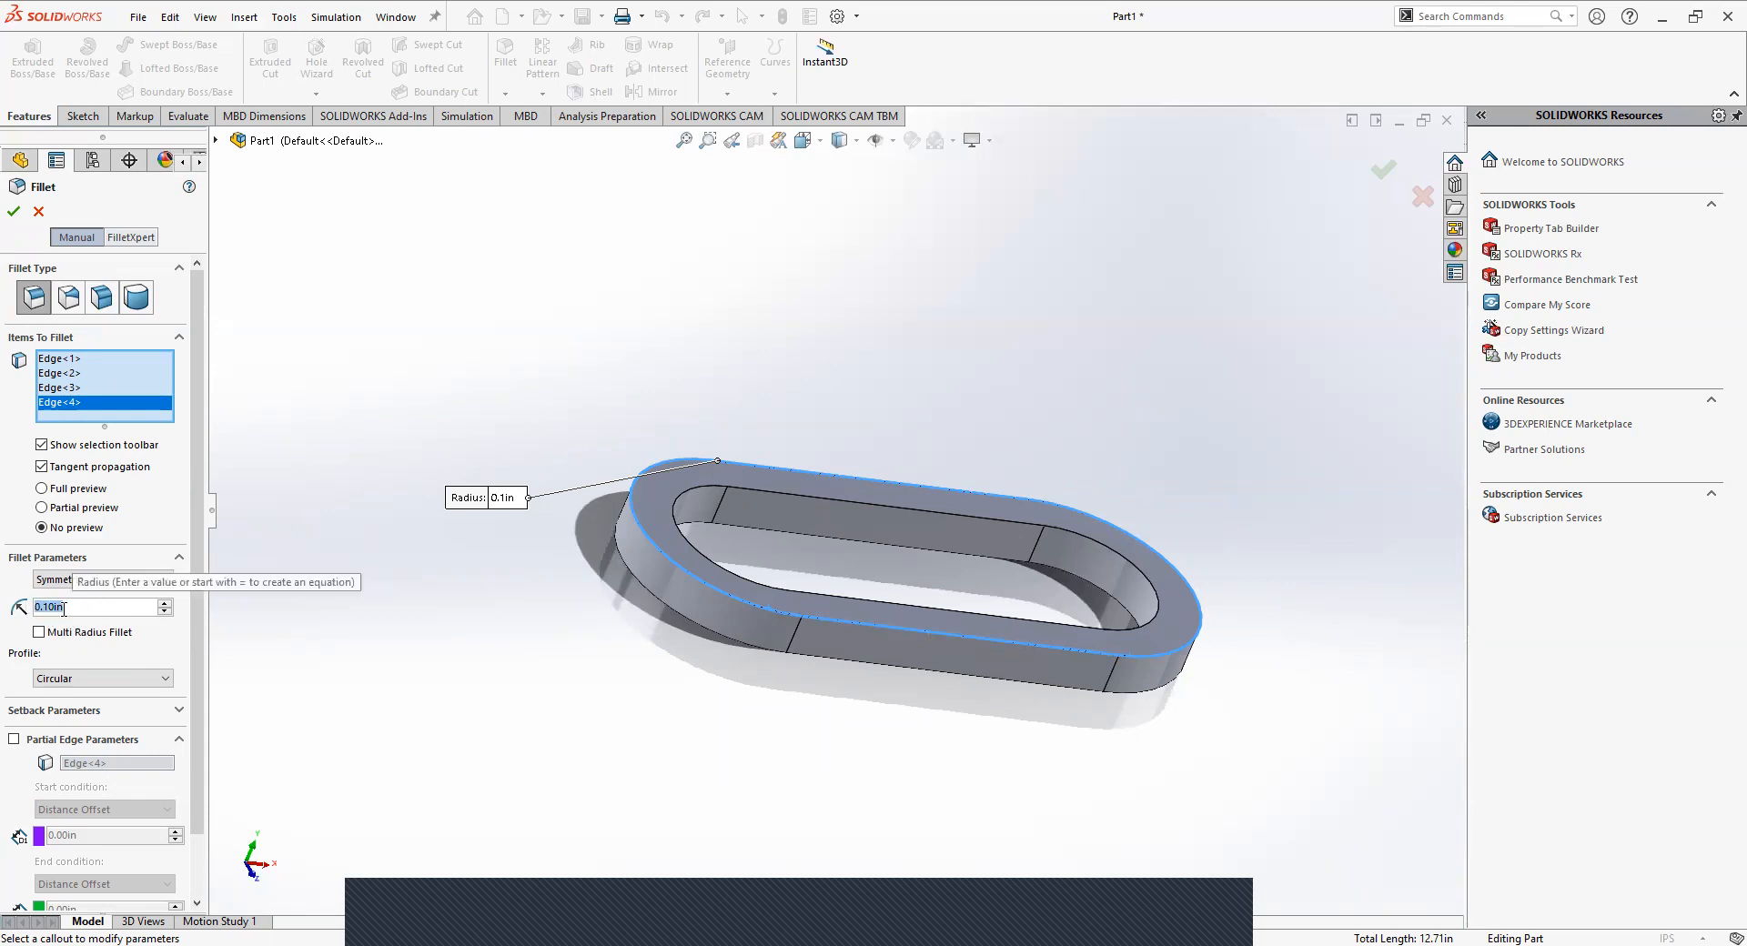
type(".1")
key("Return")
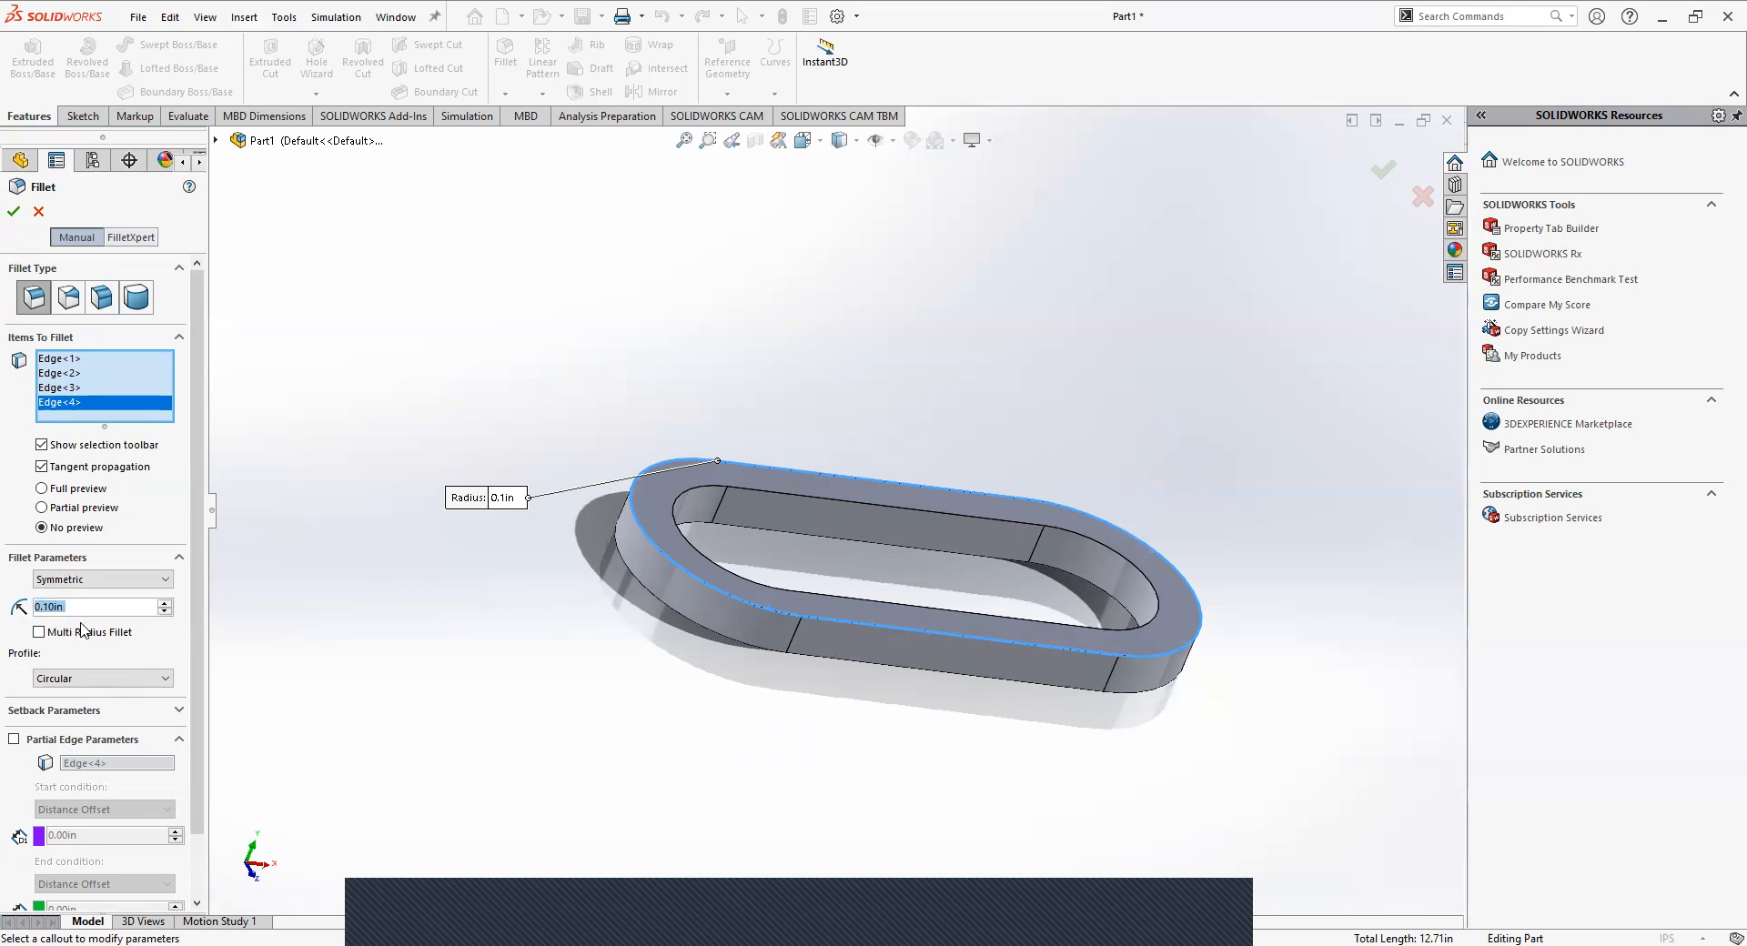
Try the partial preview, then switch to the full preview and inspect the fillet along the link's top outer edges up close.
left_click_drag(197, 580, 197, 672)
scroll(178, 555, "up", 2)
left_click(41, 507)
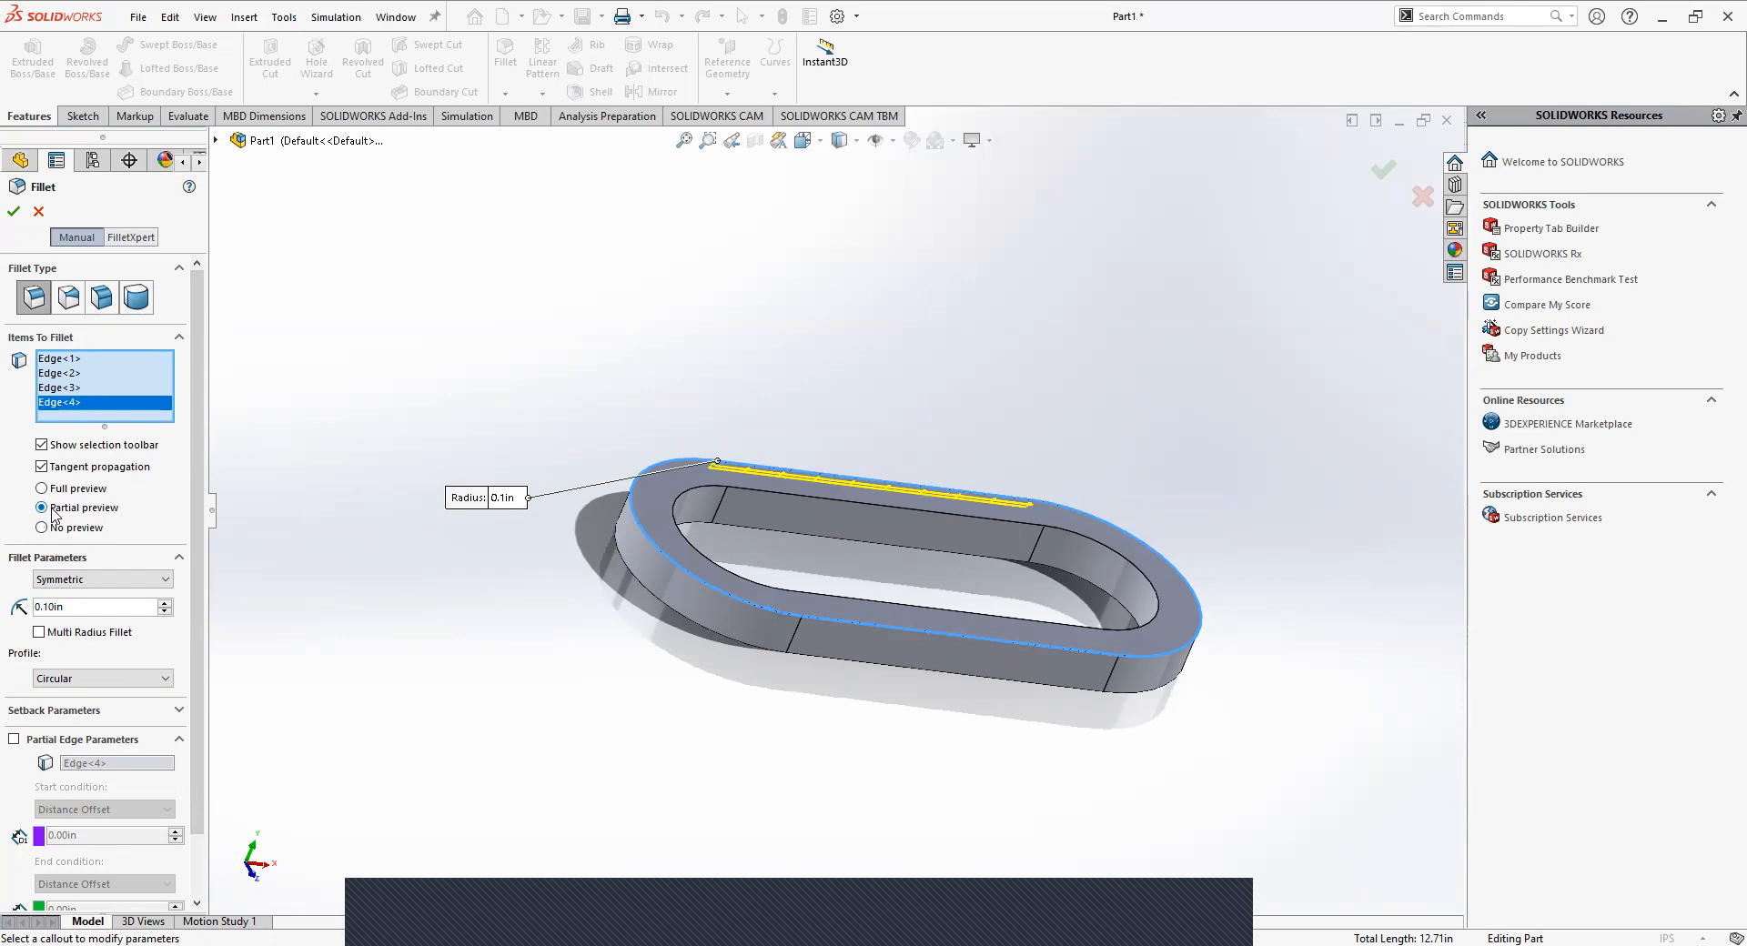
left_click(42, 489)
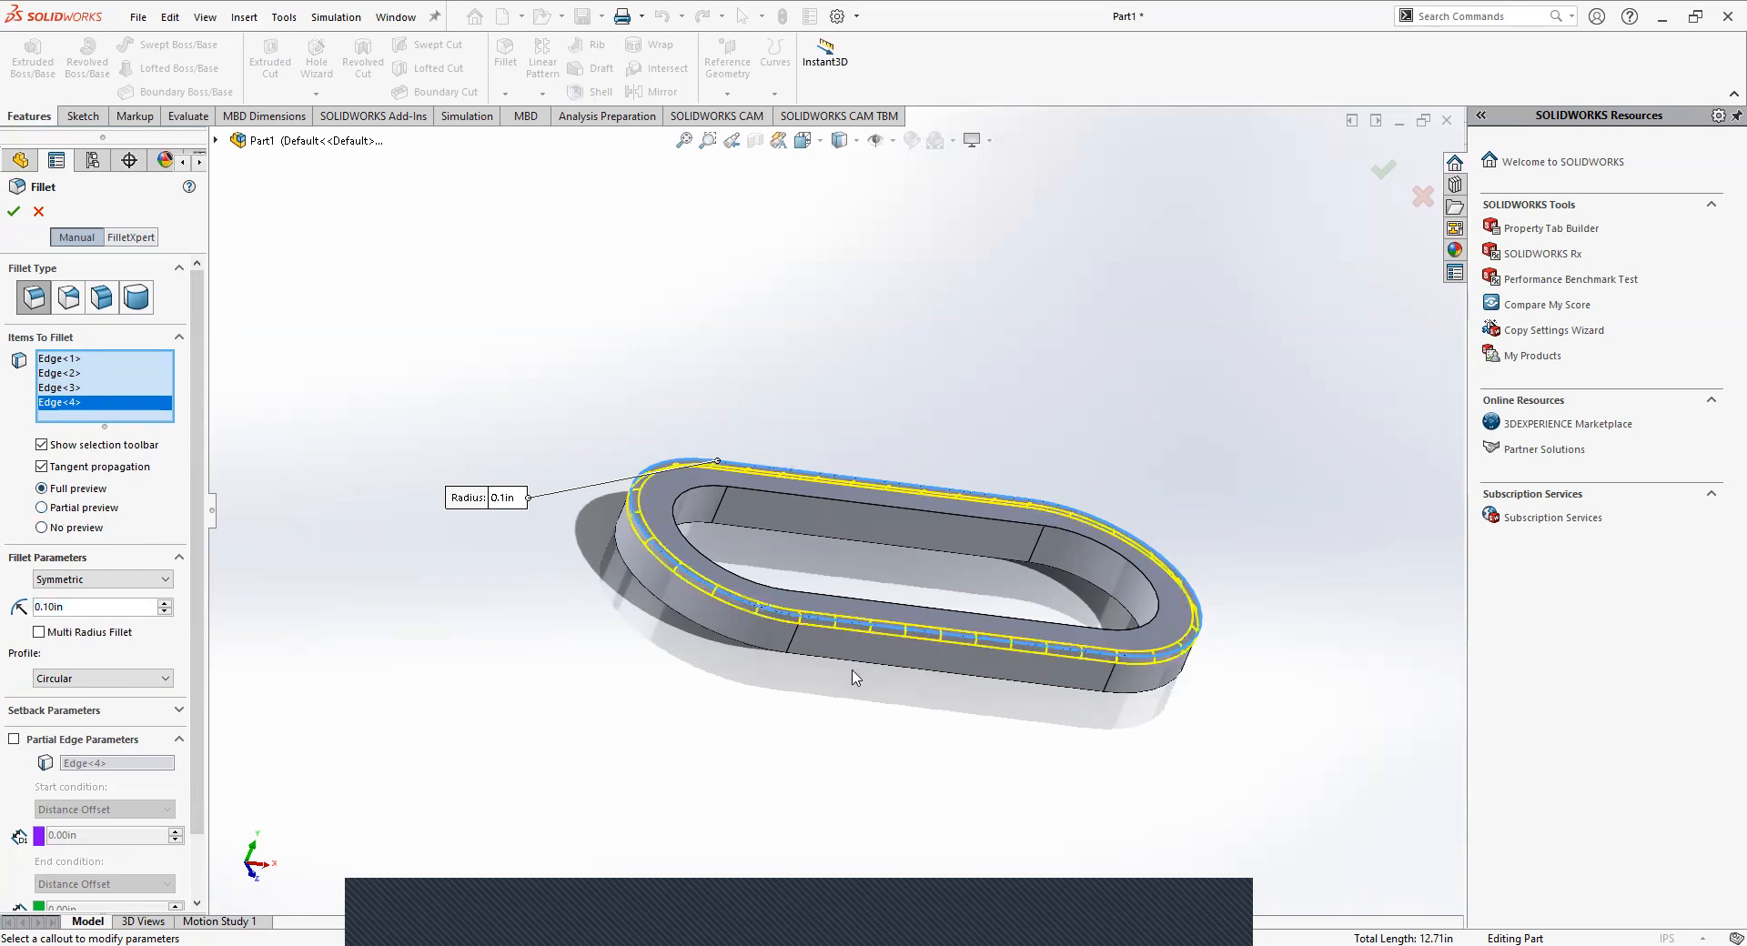
middle_click_drag(725, 662, 899, 601)
scroll(788, 543, "down", 10)
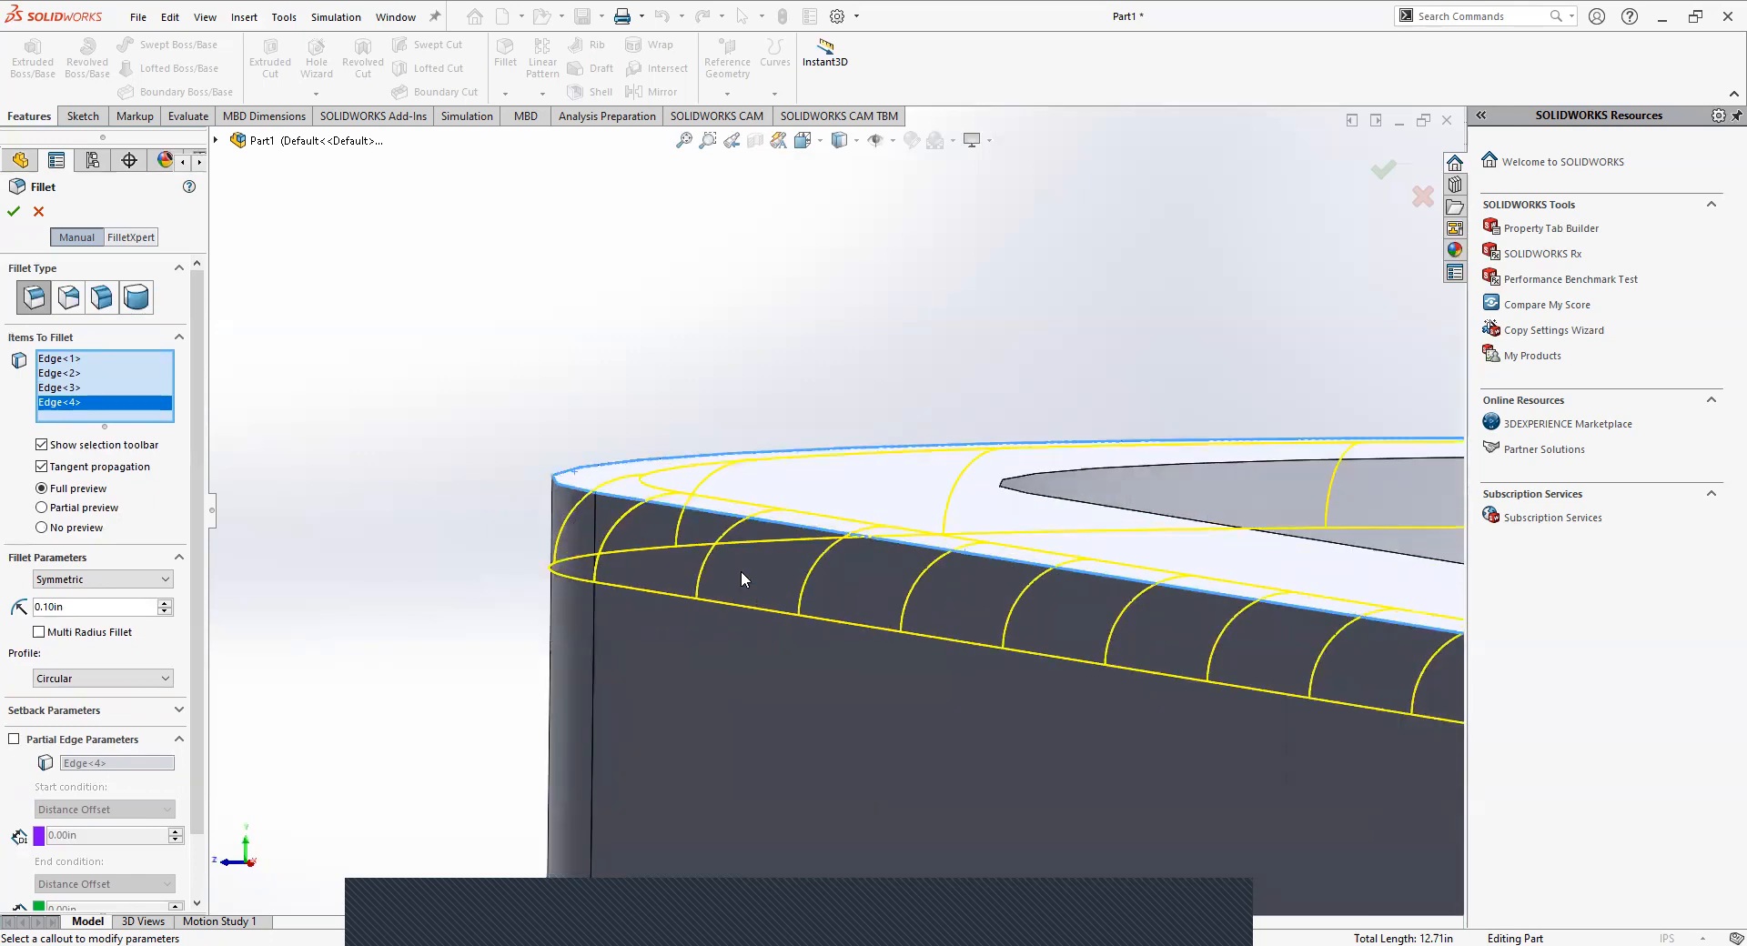
middle_click_drag(722, 564, 723, 544)
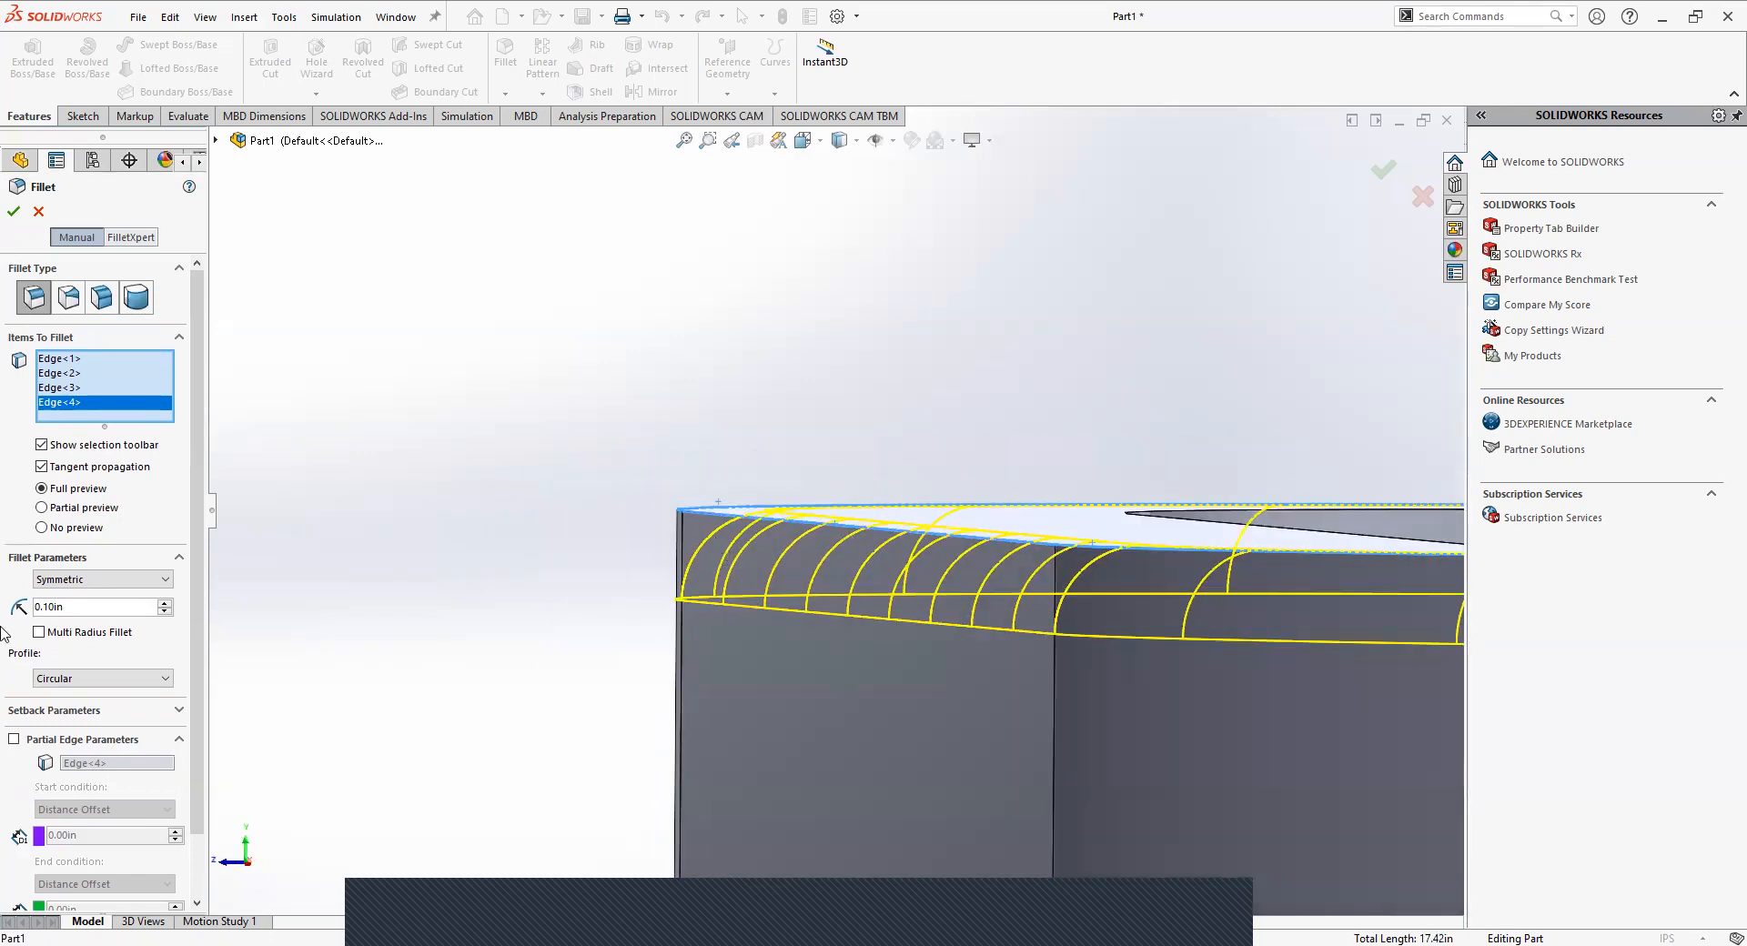
Try a 0.6 in fillet radius on the top outer edges and check the preview.
left_click_drag(69, 609, 45, 609)
type("2")
key("Return")
scroll(725, 651, "up", 5)
middle_click_drag(725, 680, 658, 680)
middle_click_drag(749, 651, 815, 726)
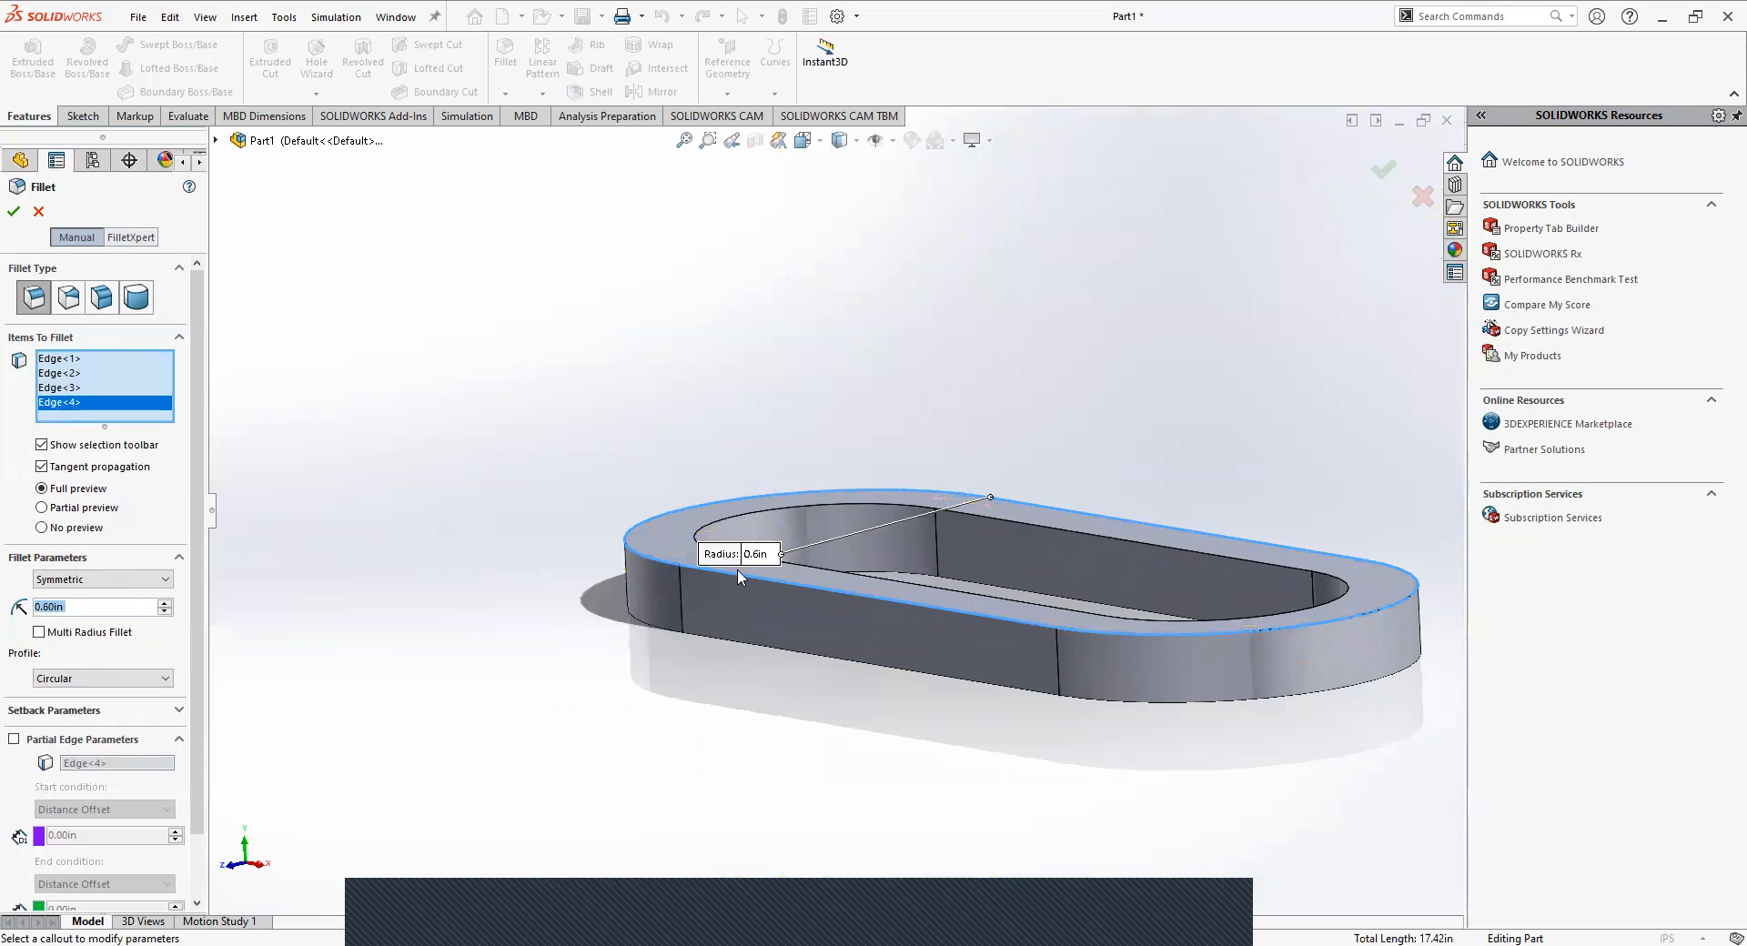
middle_click_drag(757, 625, 713, 701)
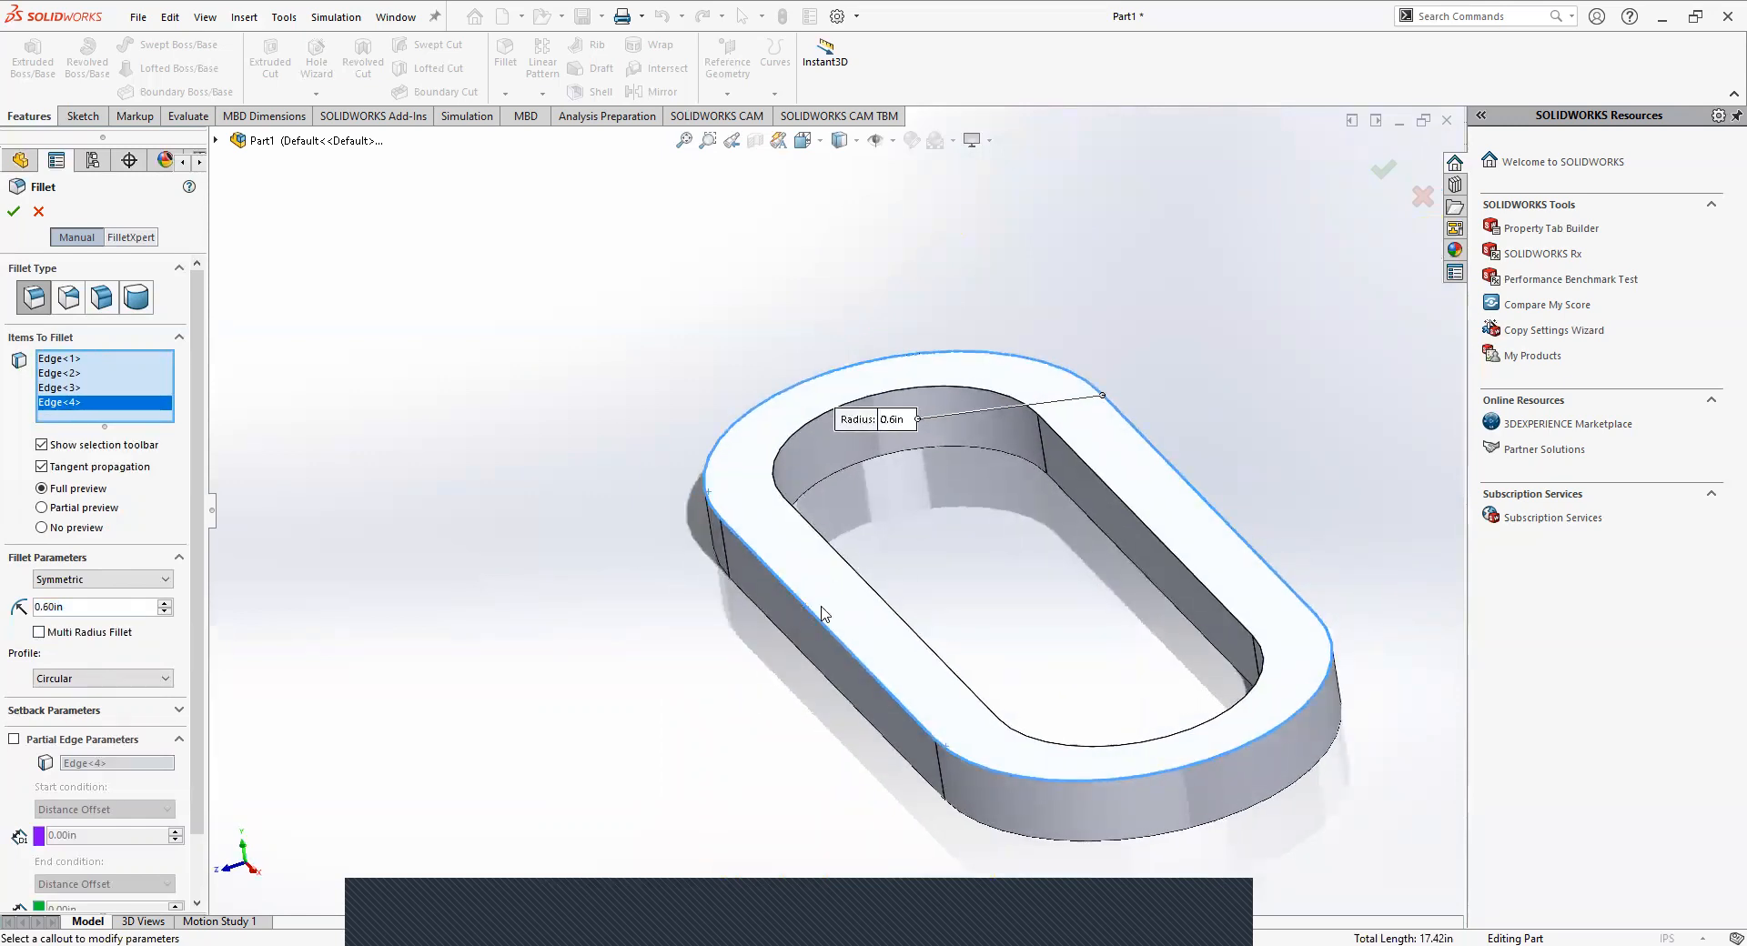
Reduce the top outer edges' fillet radius to 0.5 in and inspect its preview up close.
left_click(49, 607)
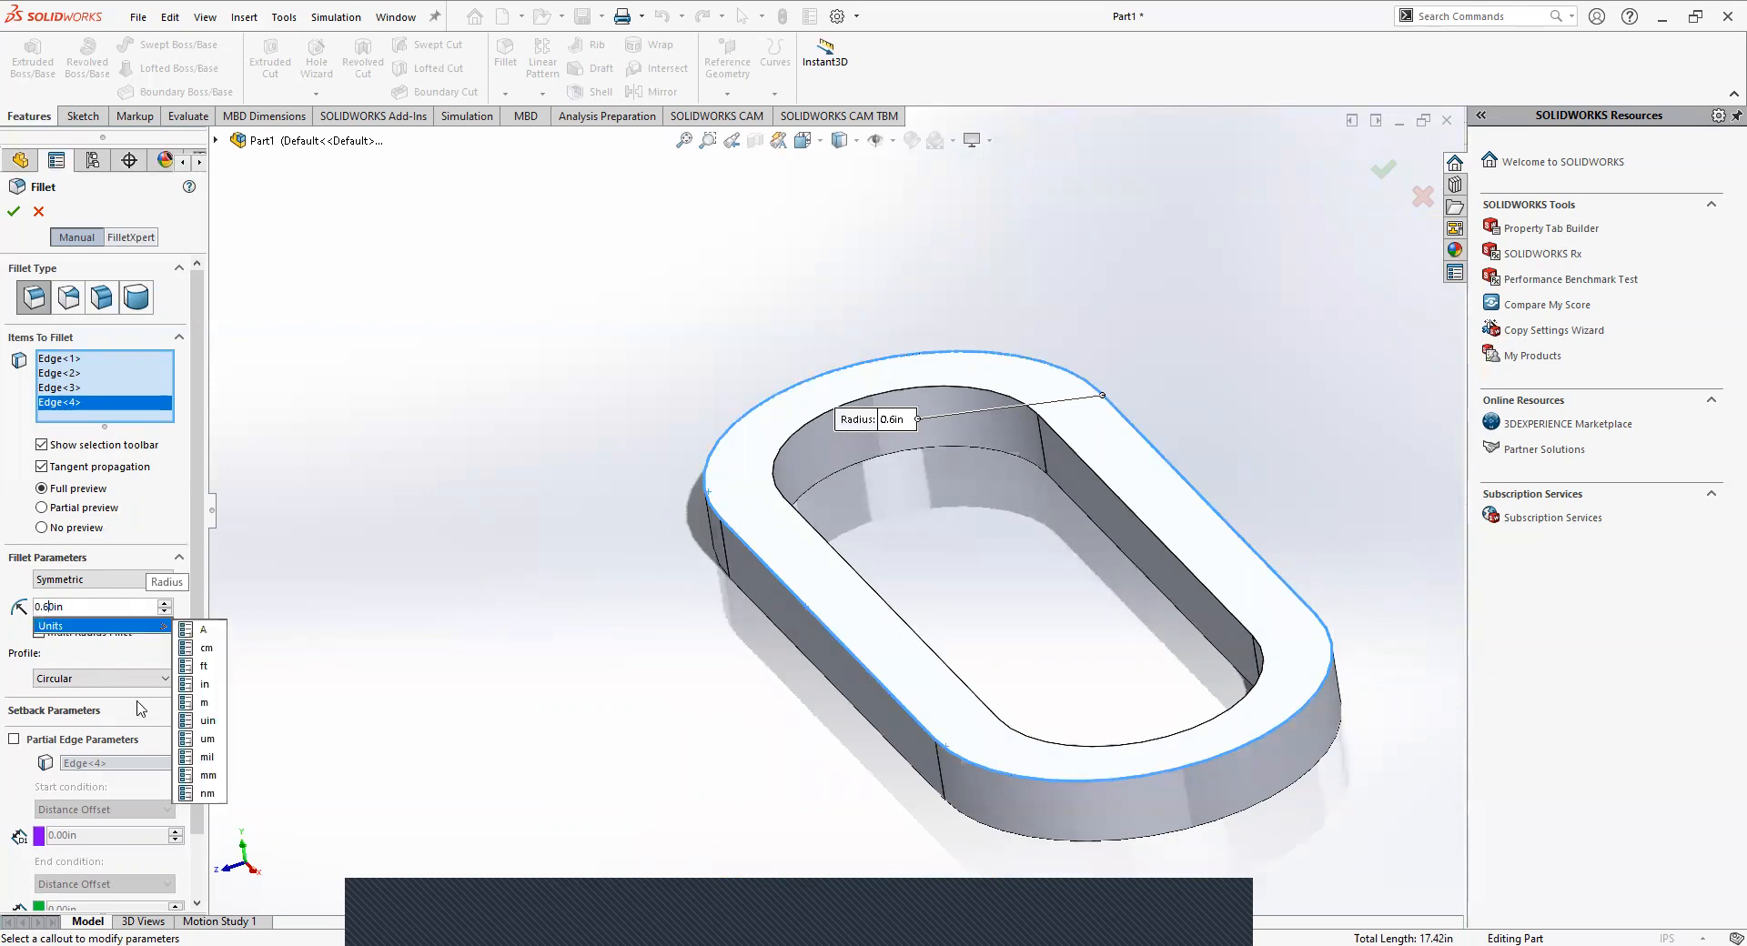
key("BackSpace")
type("5")
middle_click_drag(846, 715, 741, 669)
scroll(870, 625, "down", 6)
middle_click_drag(794, 619, 806, 695)
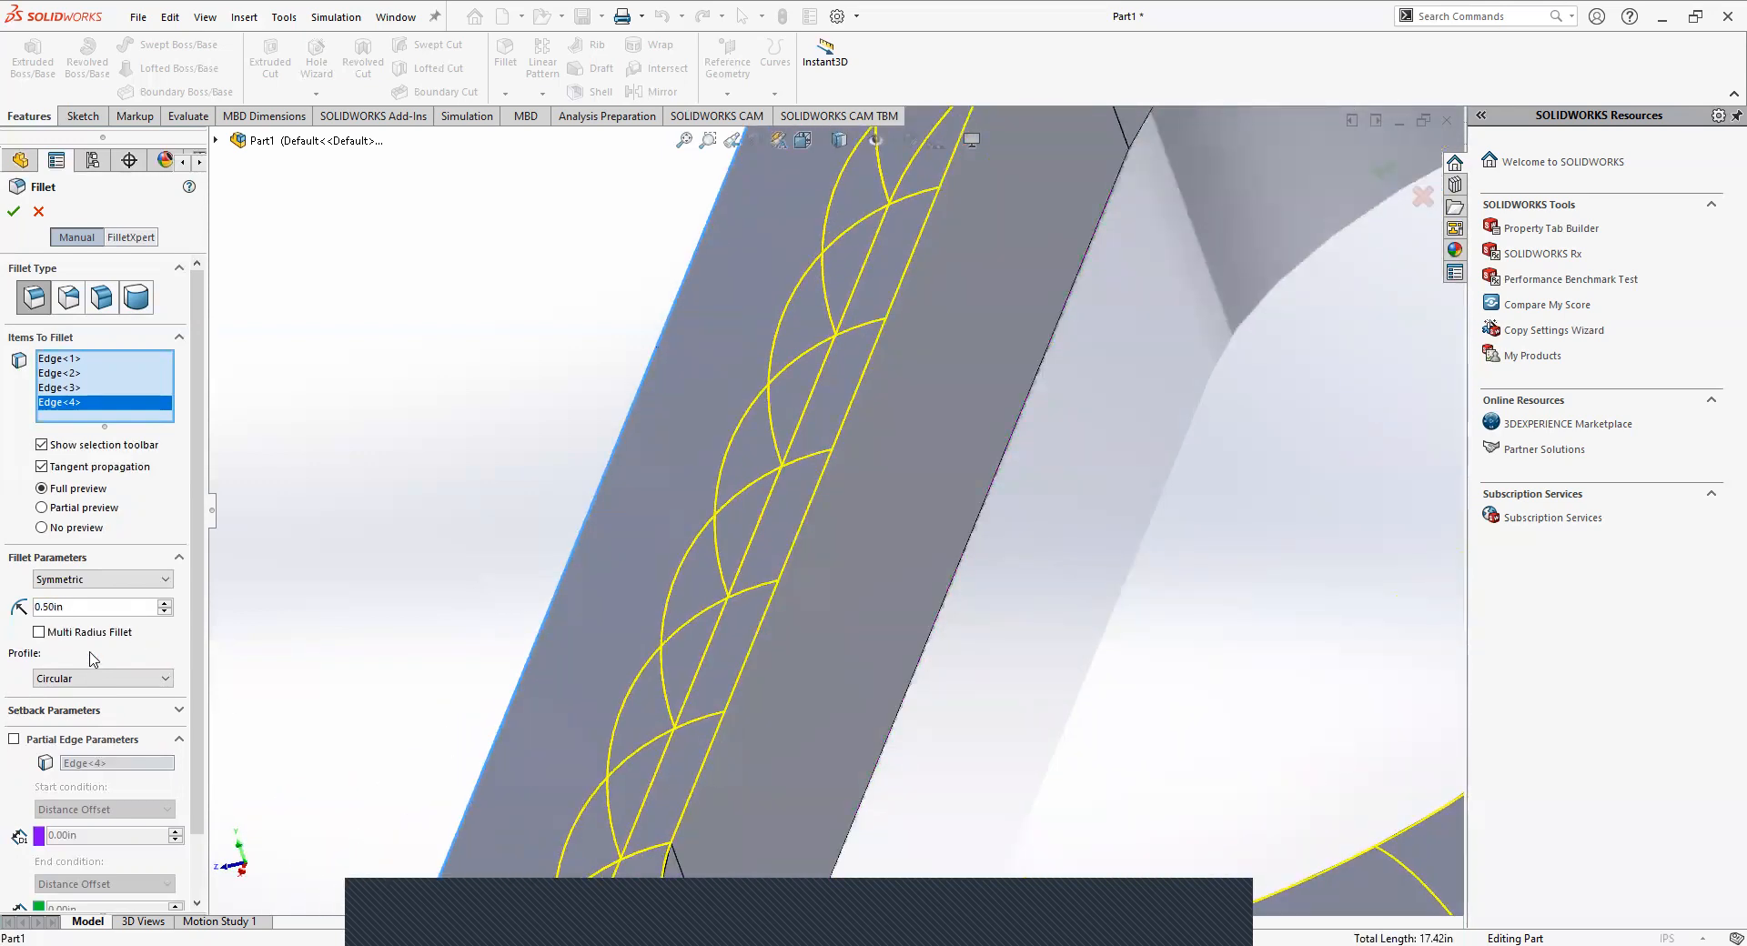
Try a 0.51 in fillet radius, return it to 0.5 in and inspect the preview around the link's end.
scroll(48, 614, "up", 1)
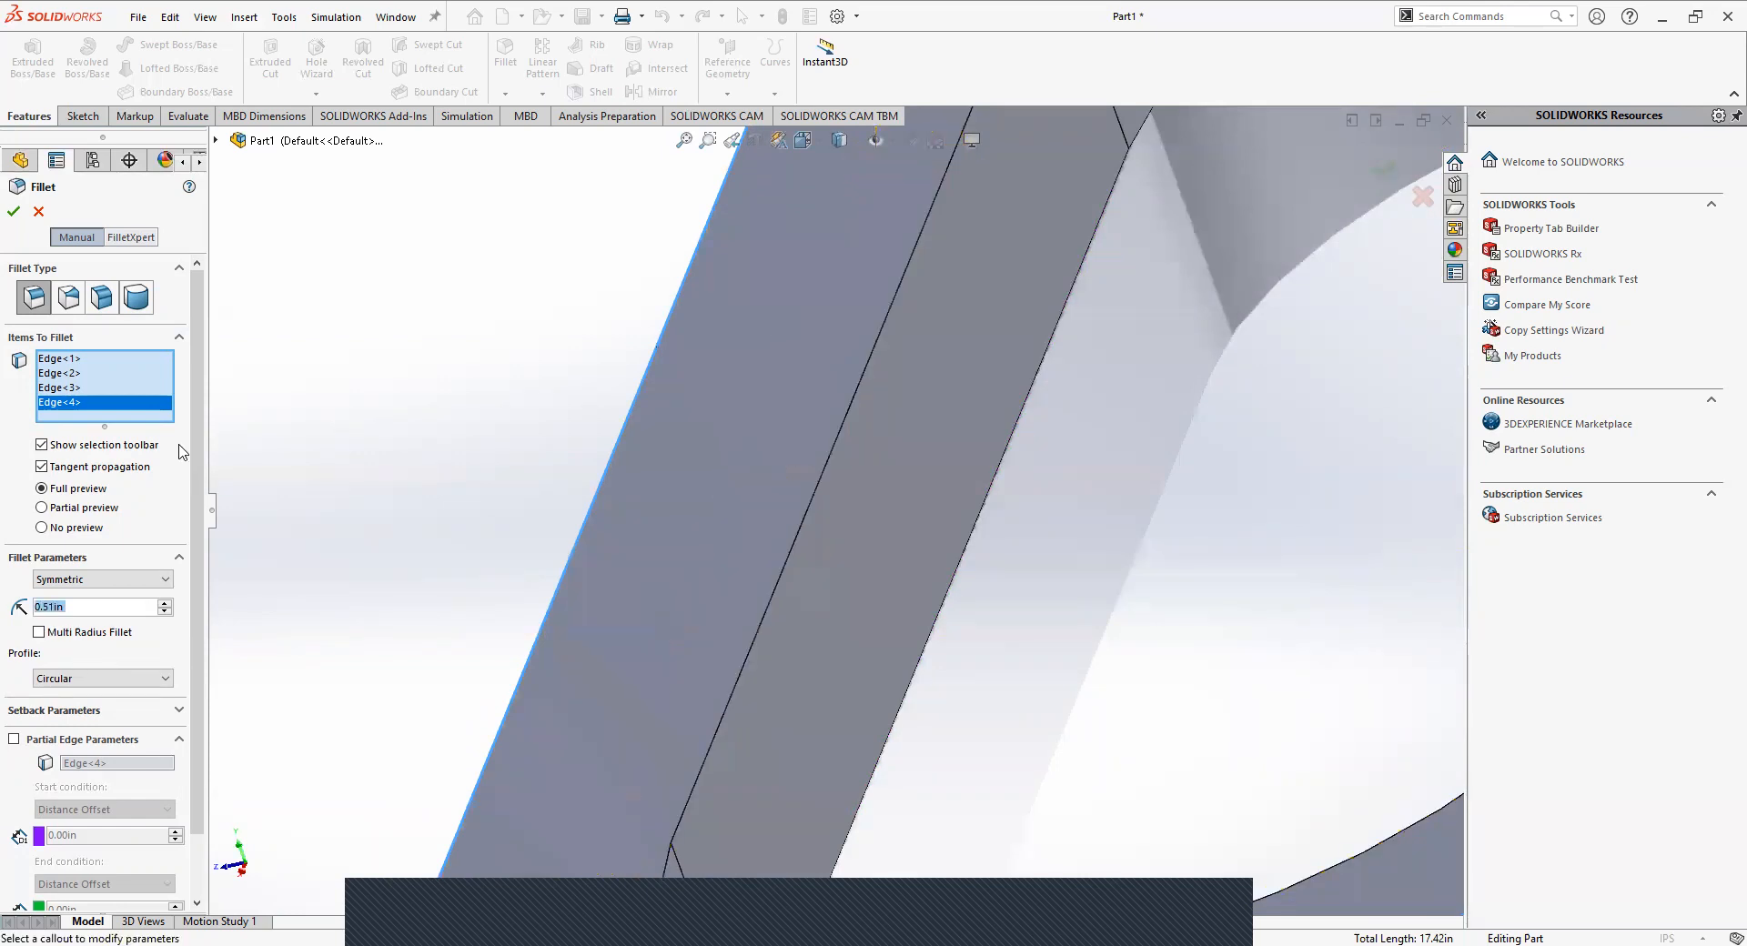
type("0.5")
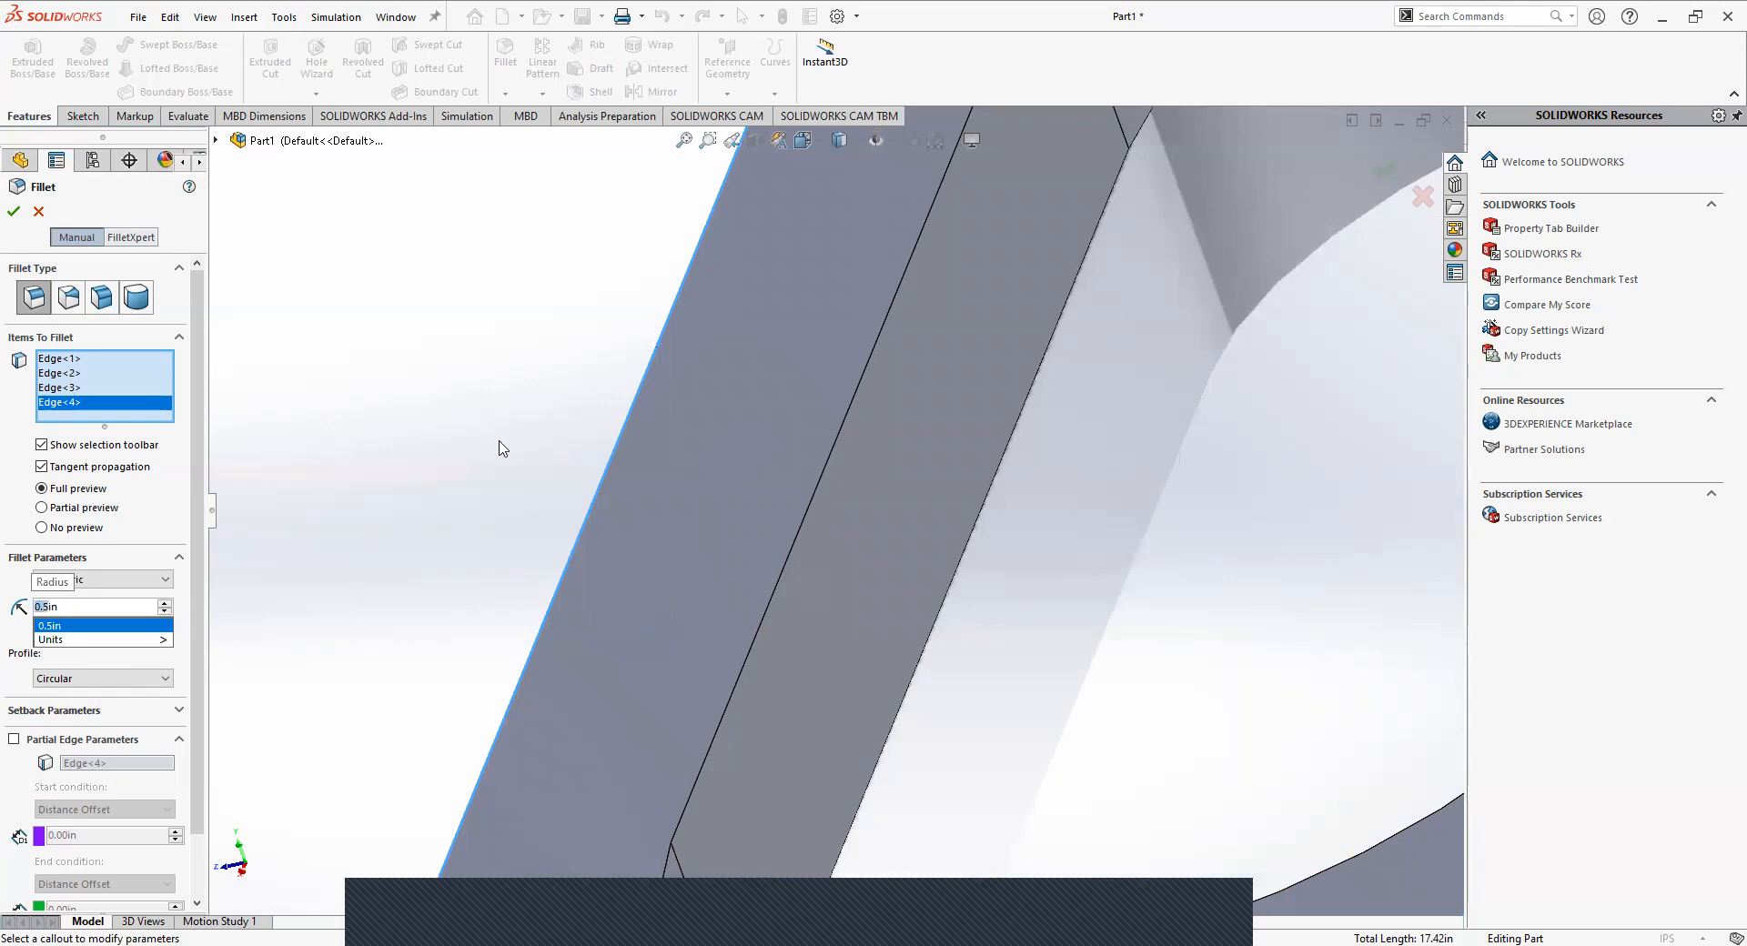
left_click(71, 626)
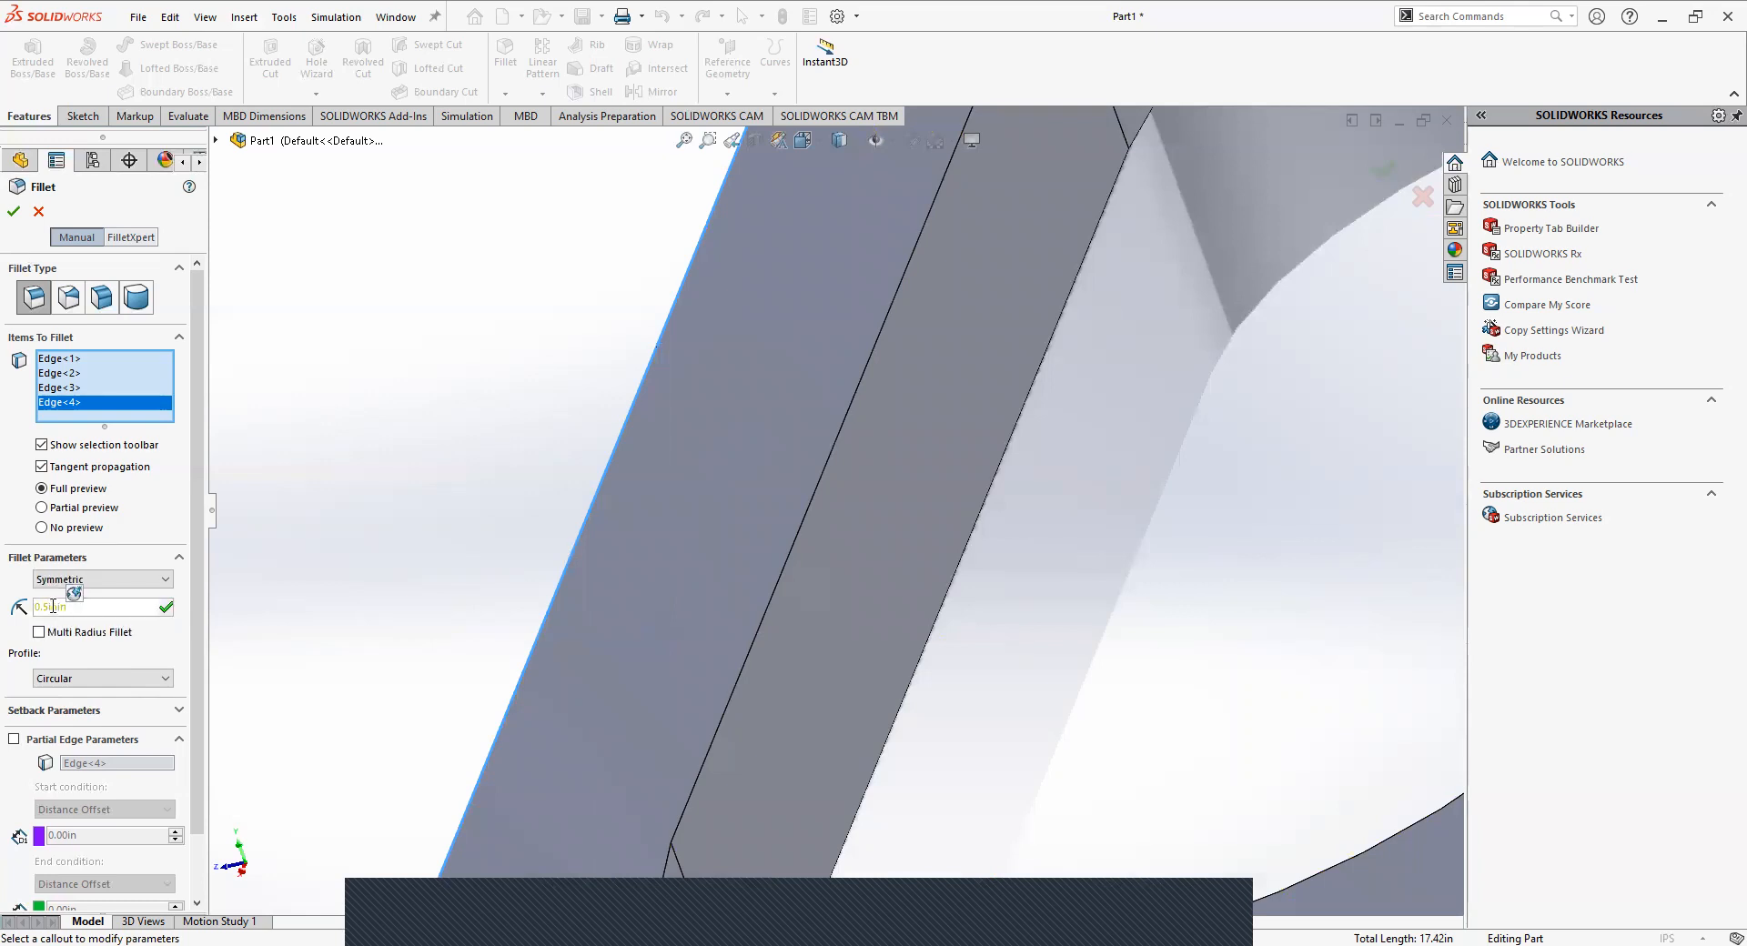
key("Left")
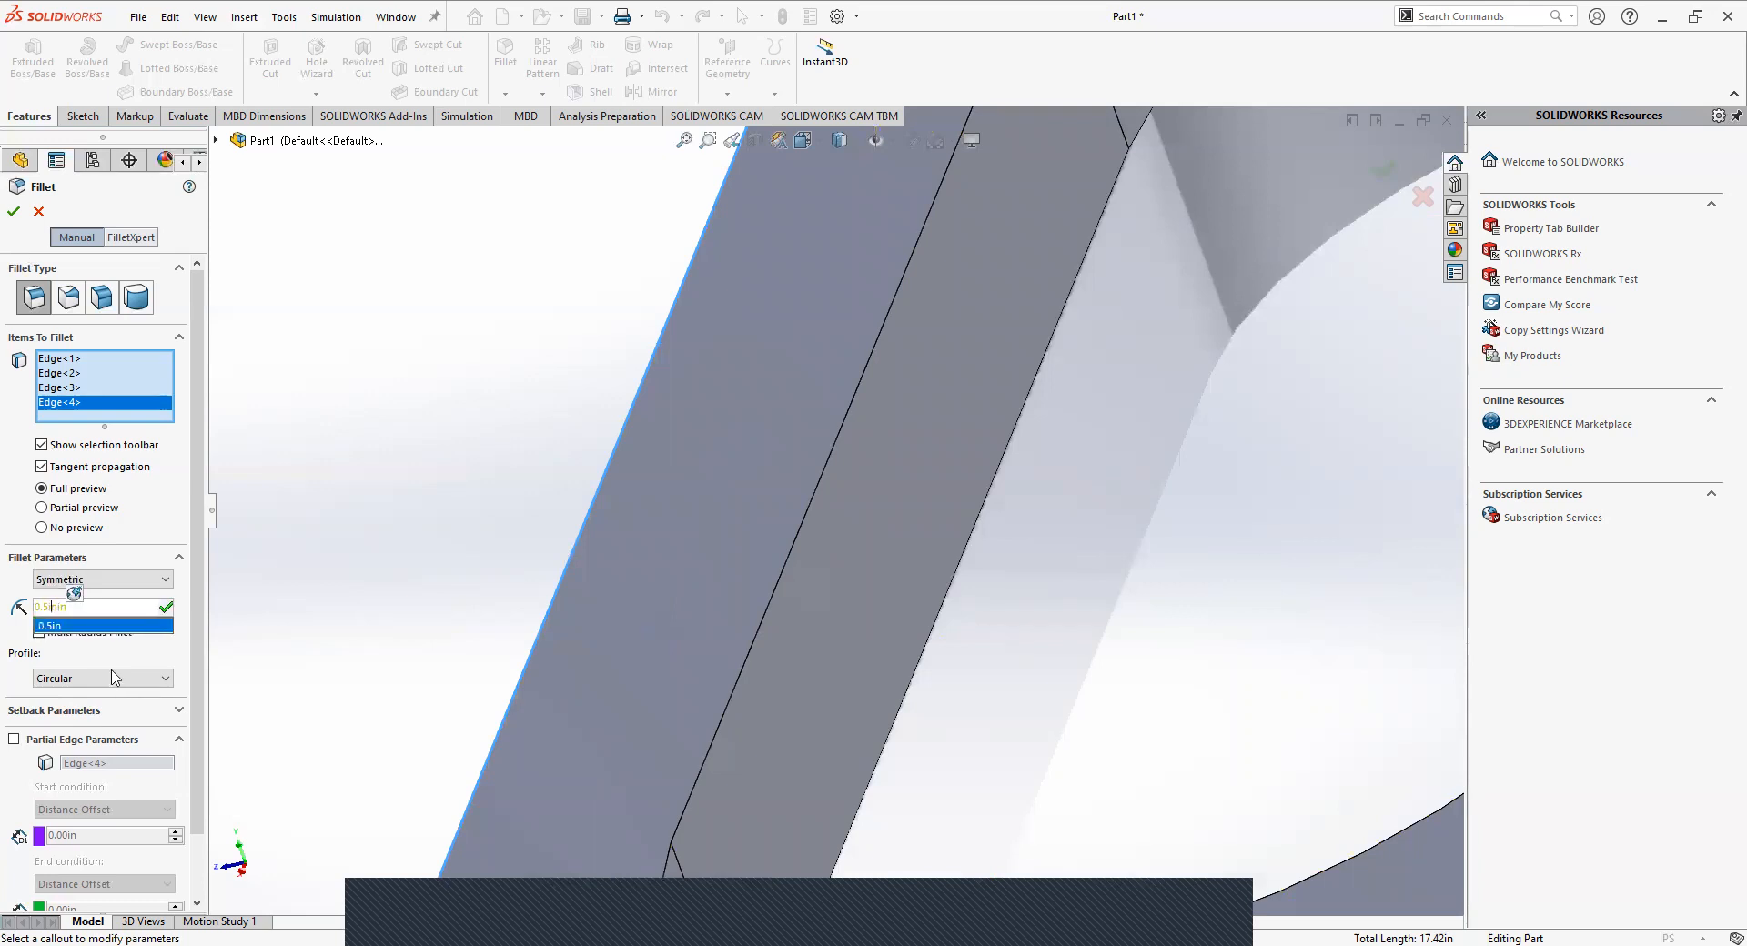
key("BackSpace")
key("Return")
middle_click_drag(456, 561, 527, 465)
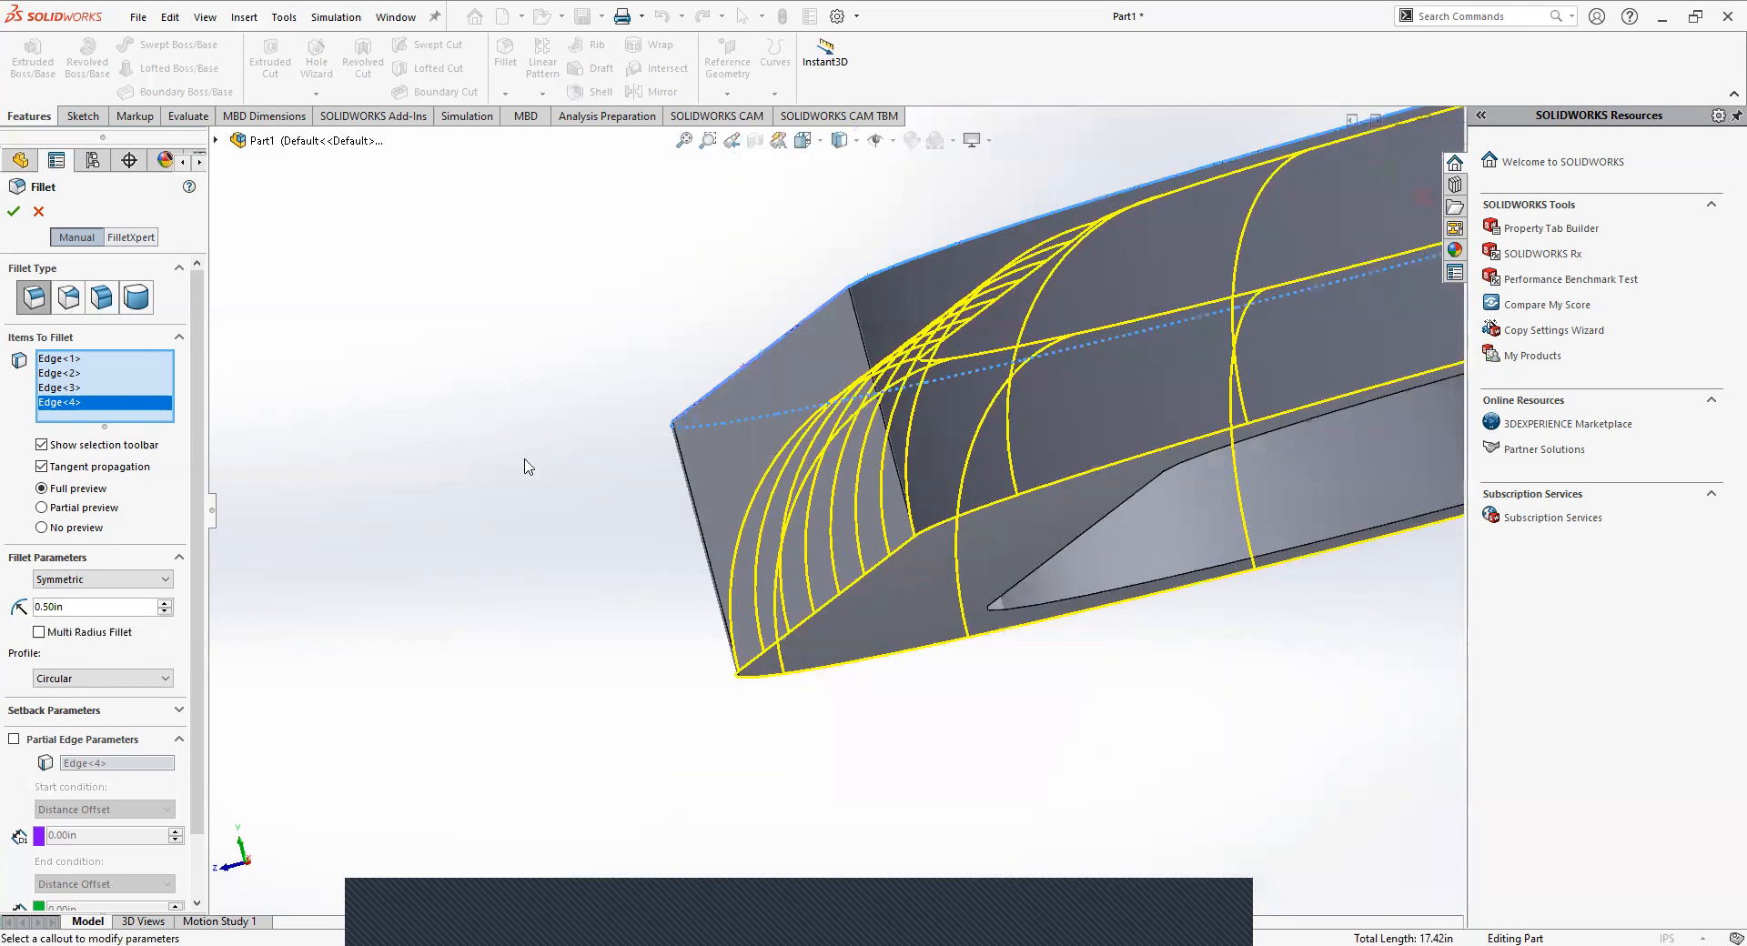
scroll(261, 547, "up", 3)
middle_click_drag(862, 386, 779, 432)
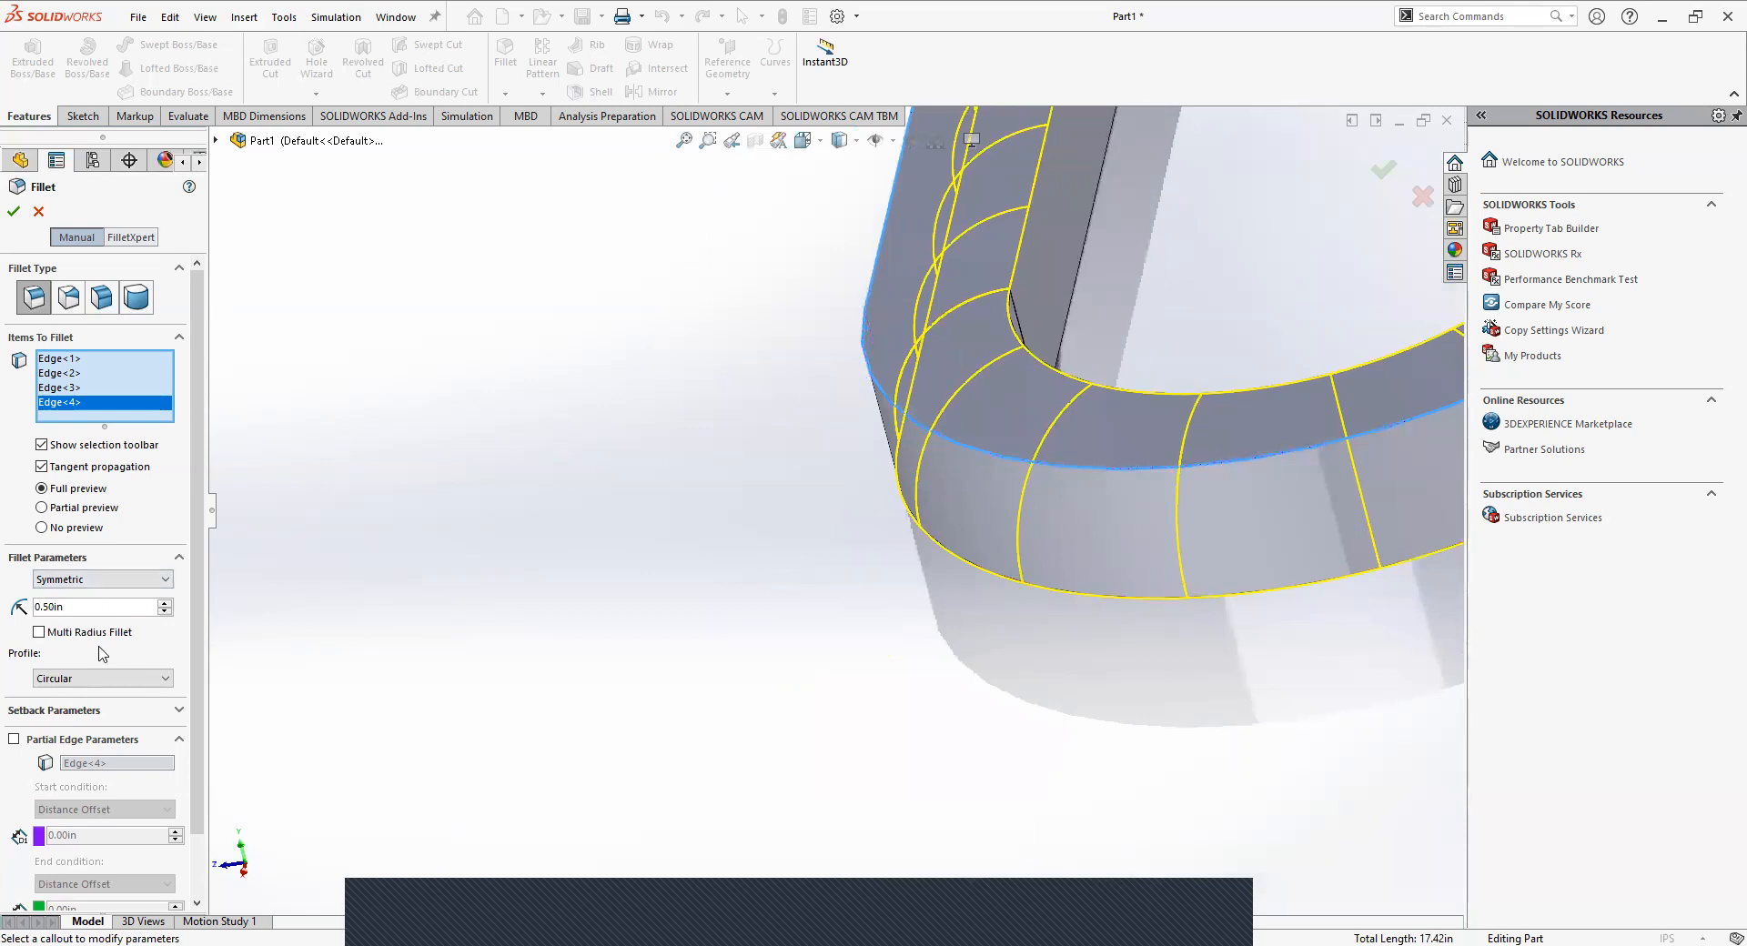
Set the fillet radius to 0.25 in and apply the fillet to the link's top outer edges.
mouse_move(99, 647)
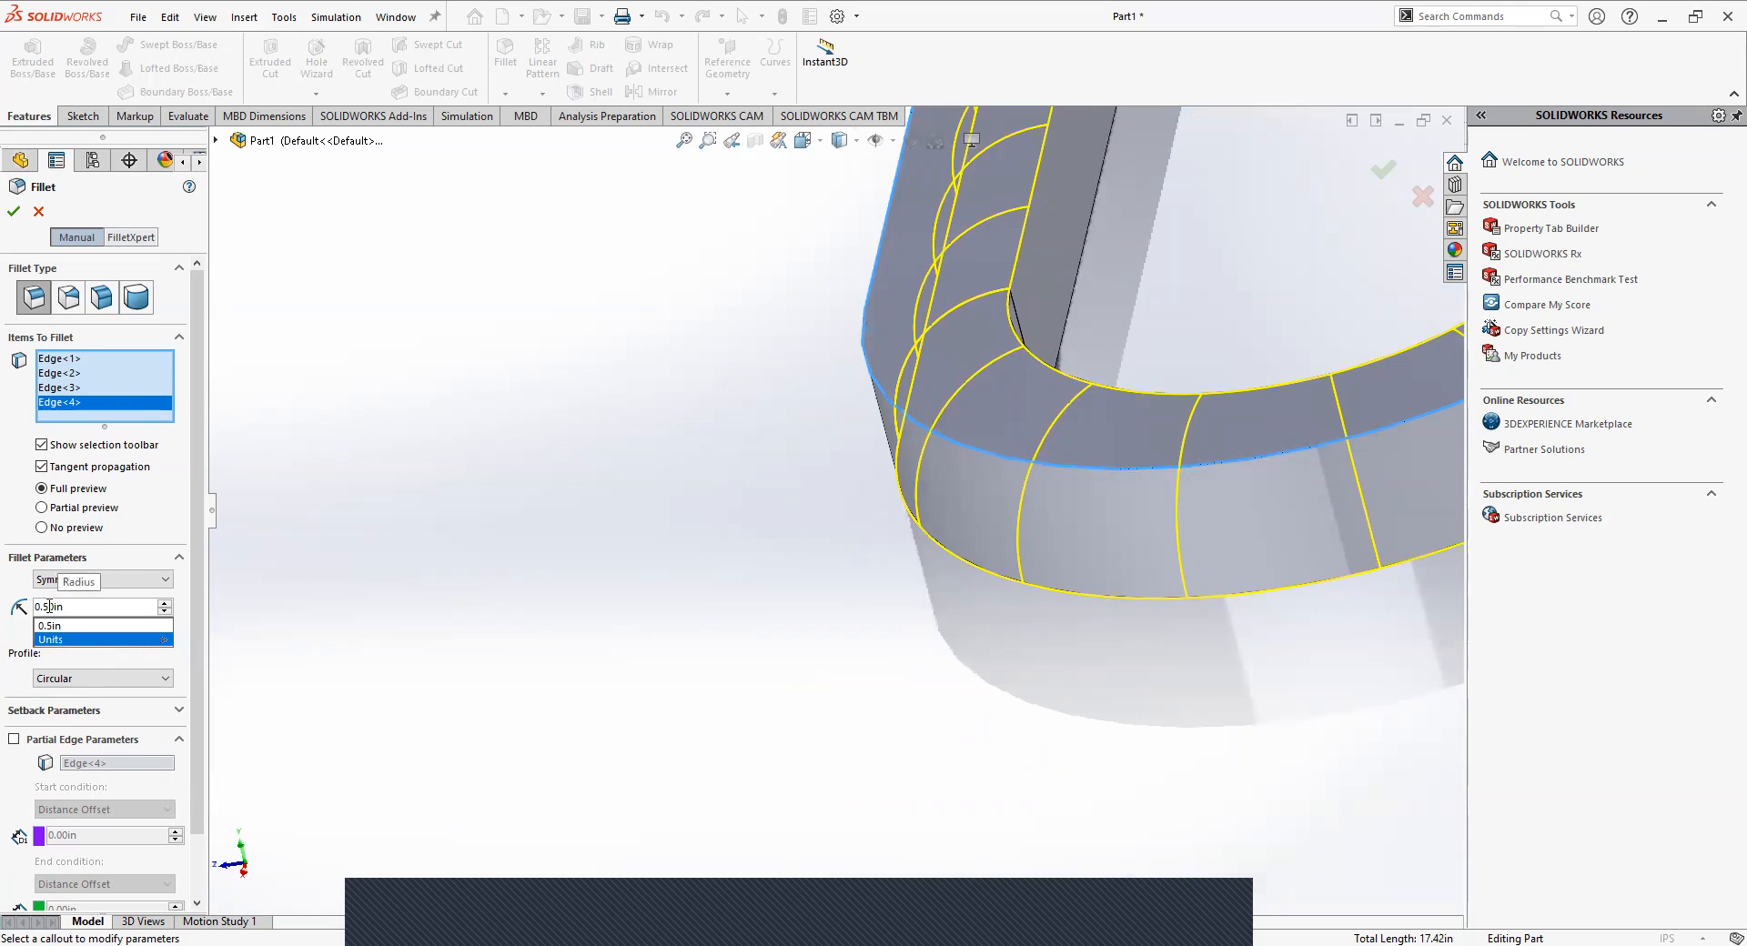
left_click(97, 652)
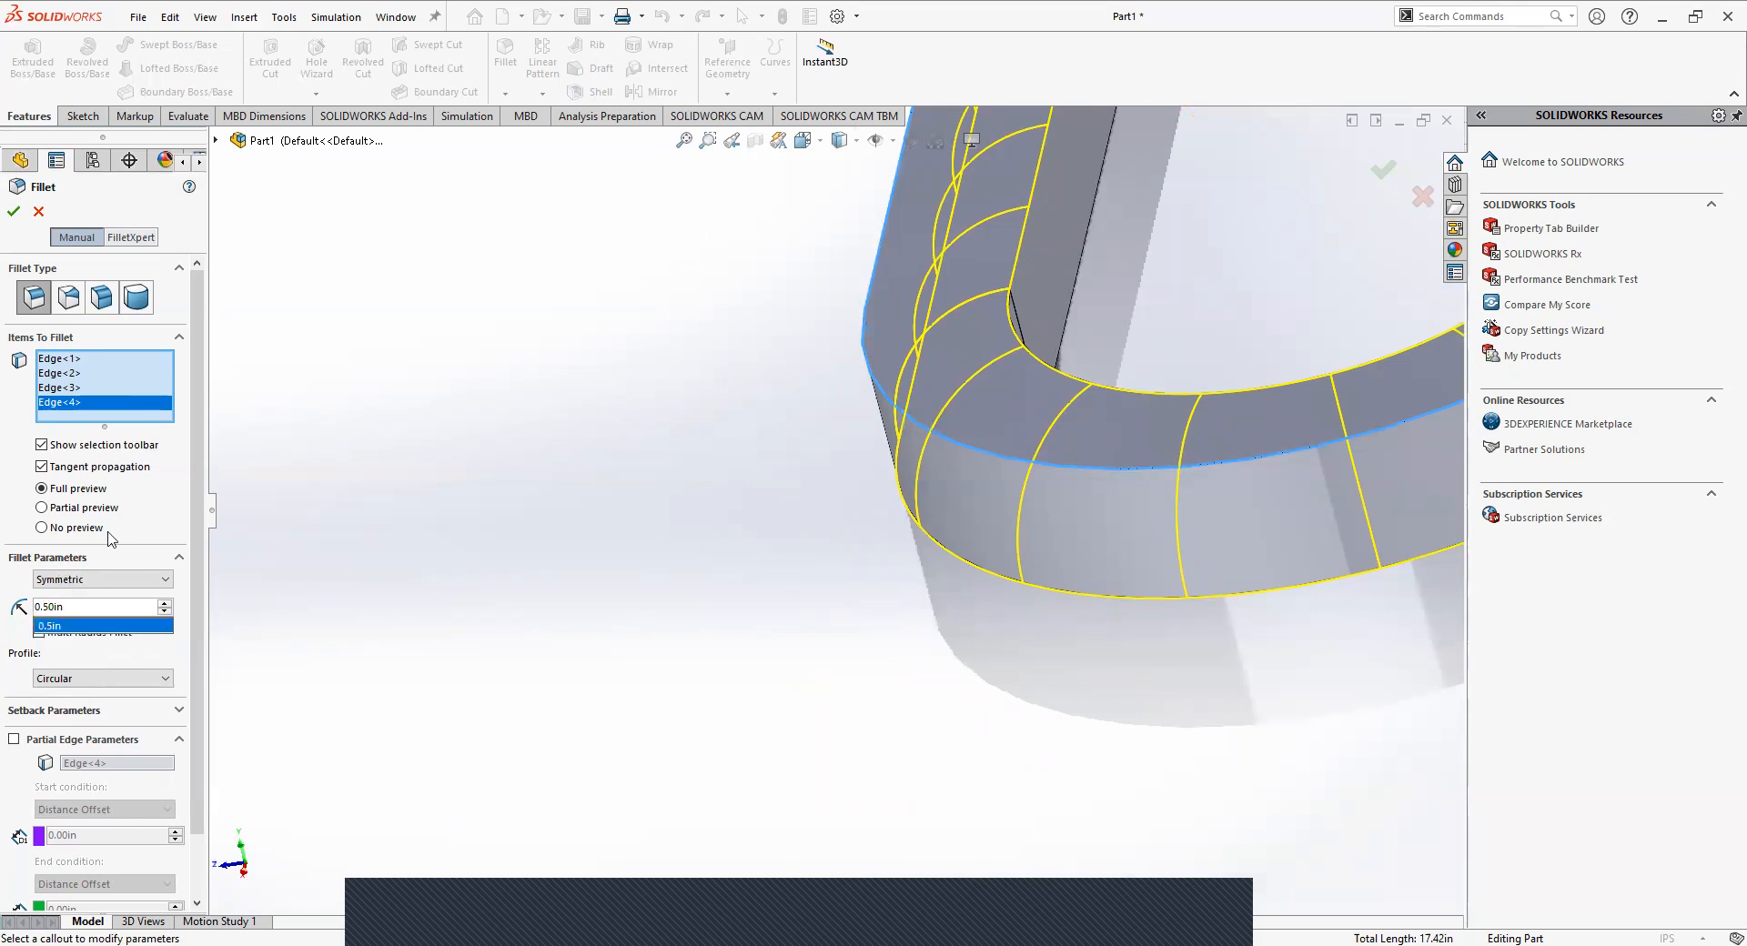
type(".25")
key("Return")
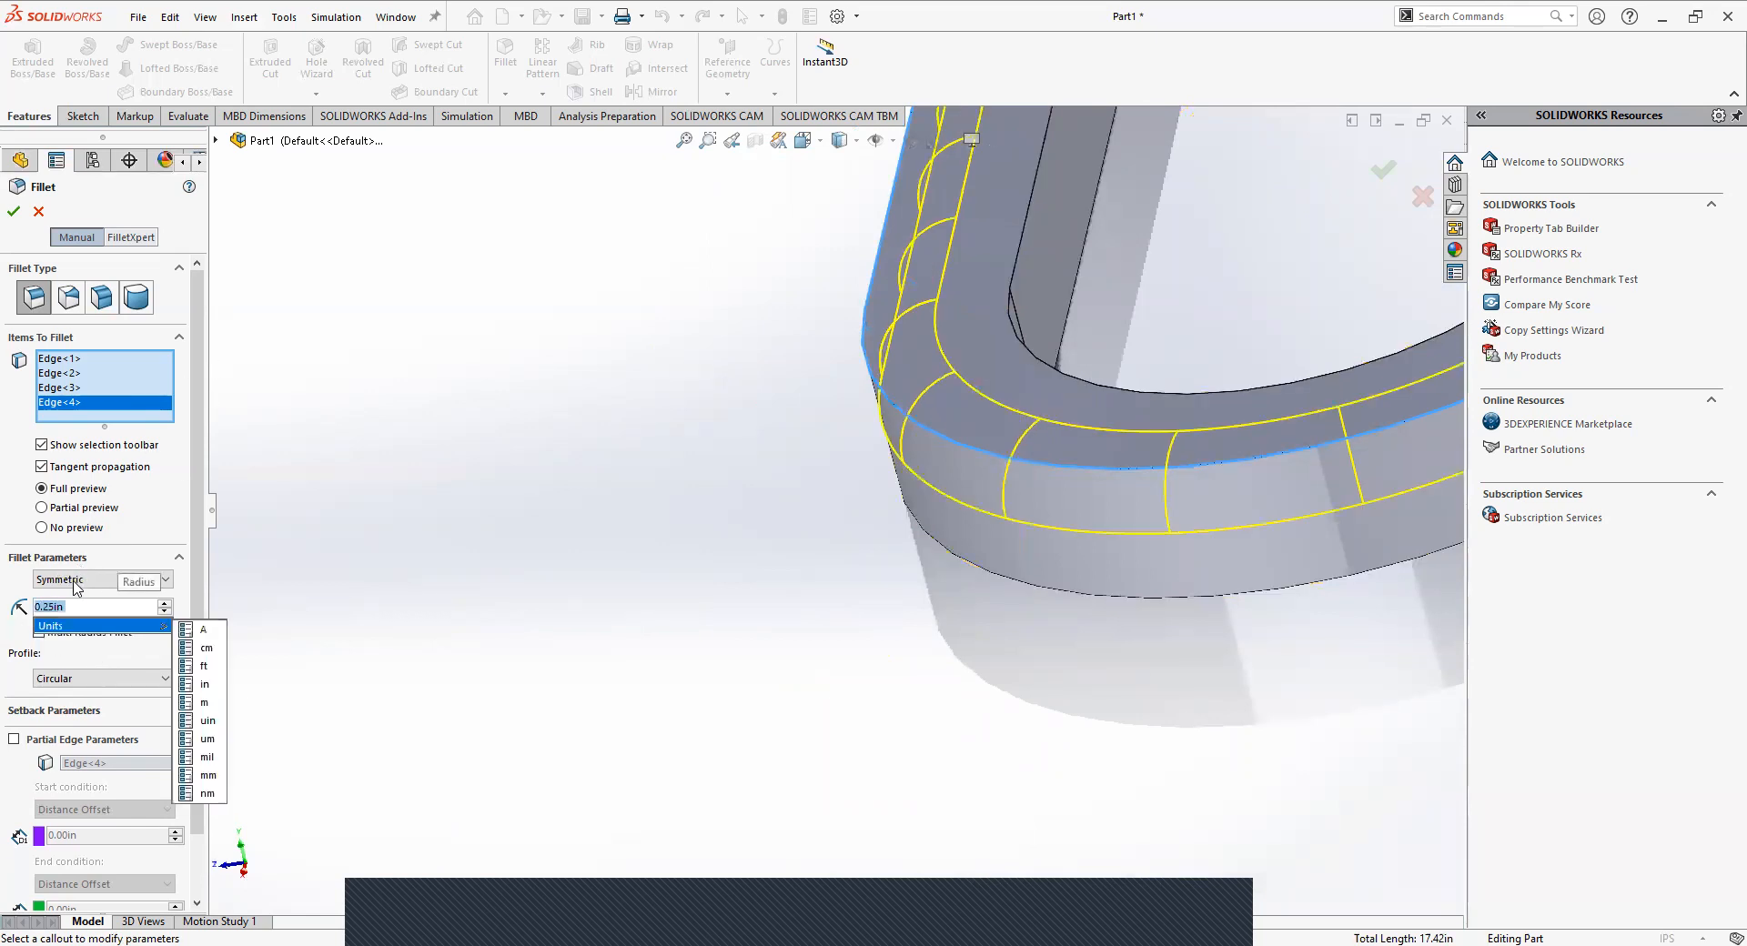
left_click(13, 215)
Select the link's flat bottom face and start a fillet on it to cover both its inner and outer edges.
middle_click_drag(788, 535, 352, 492)
scroll(841, 546, "up", 4)
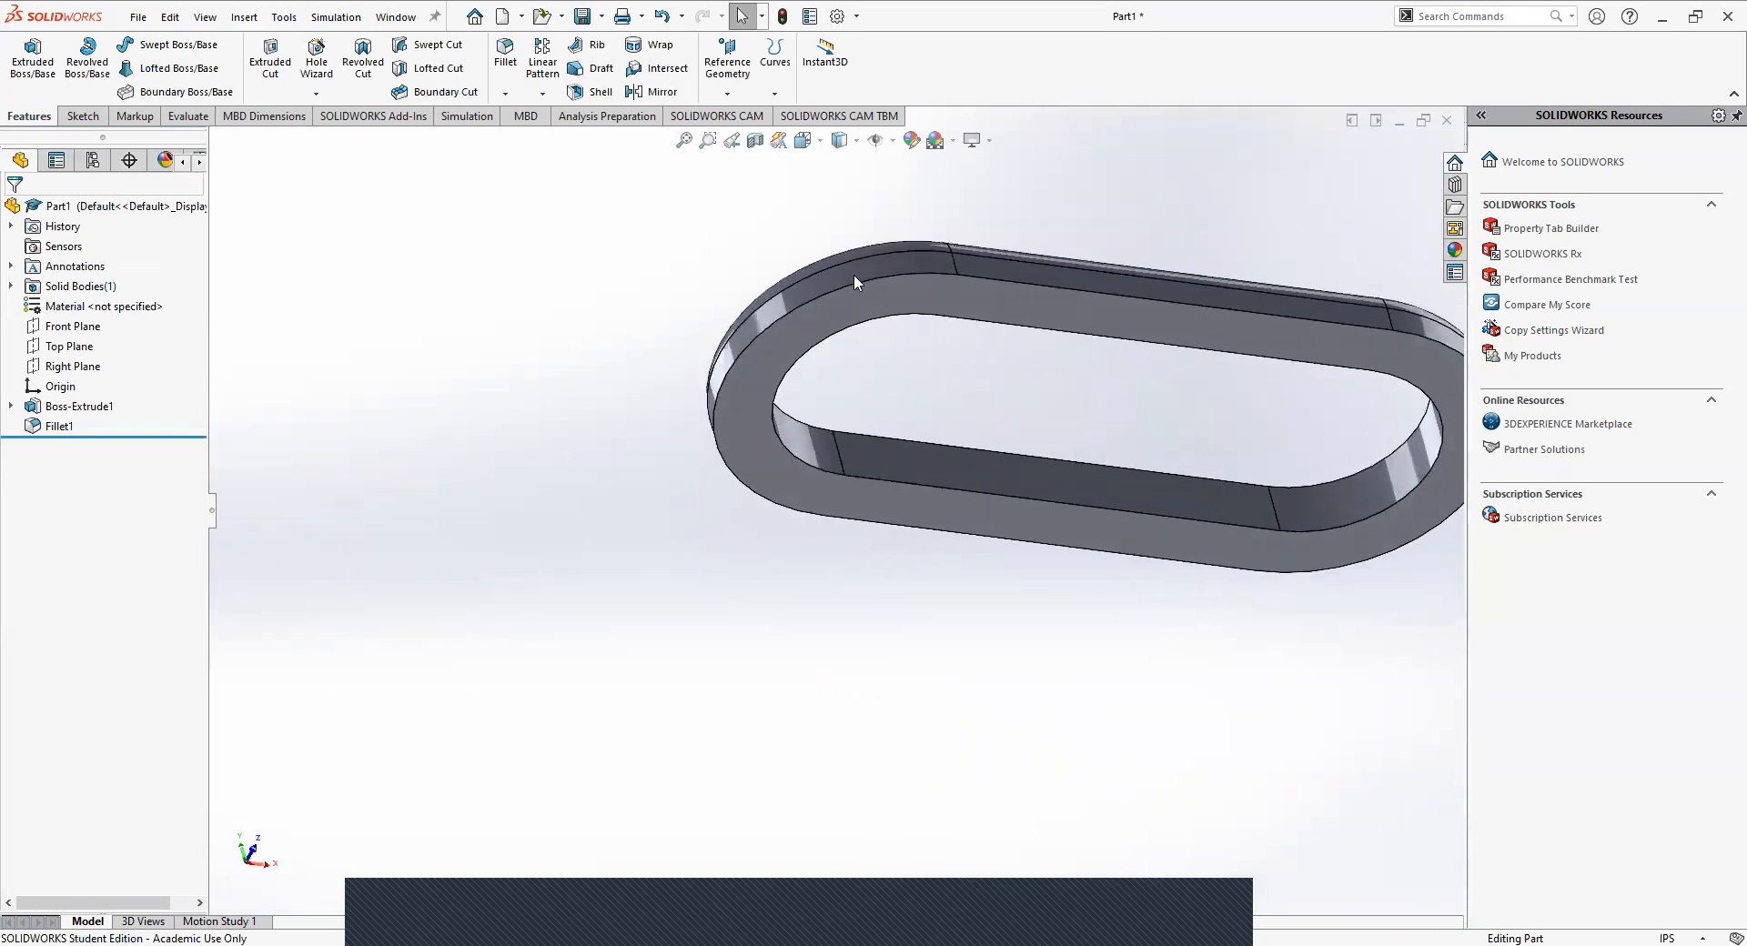
middle_click_drag(712, 477, 1092, 691)
middle_click_drag(801, 227, 637, 418)
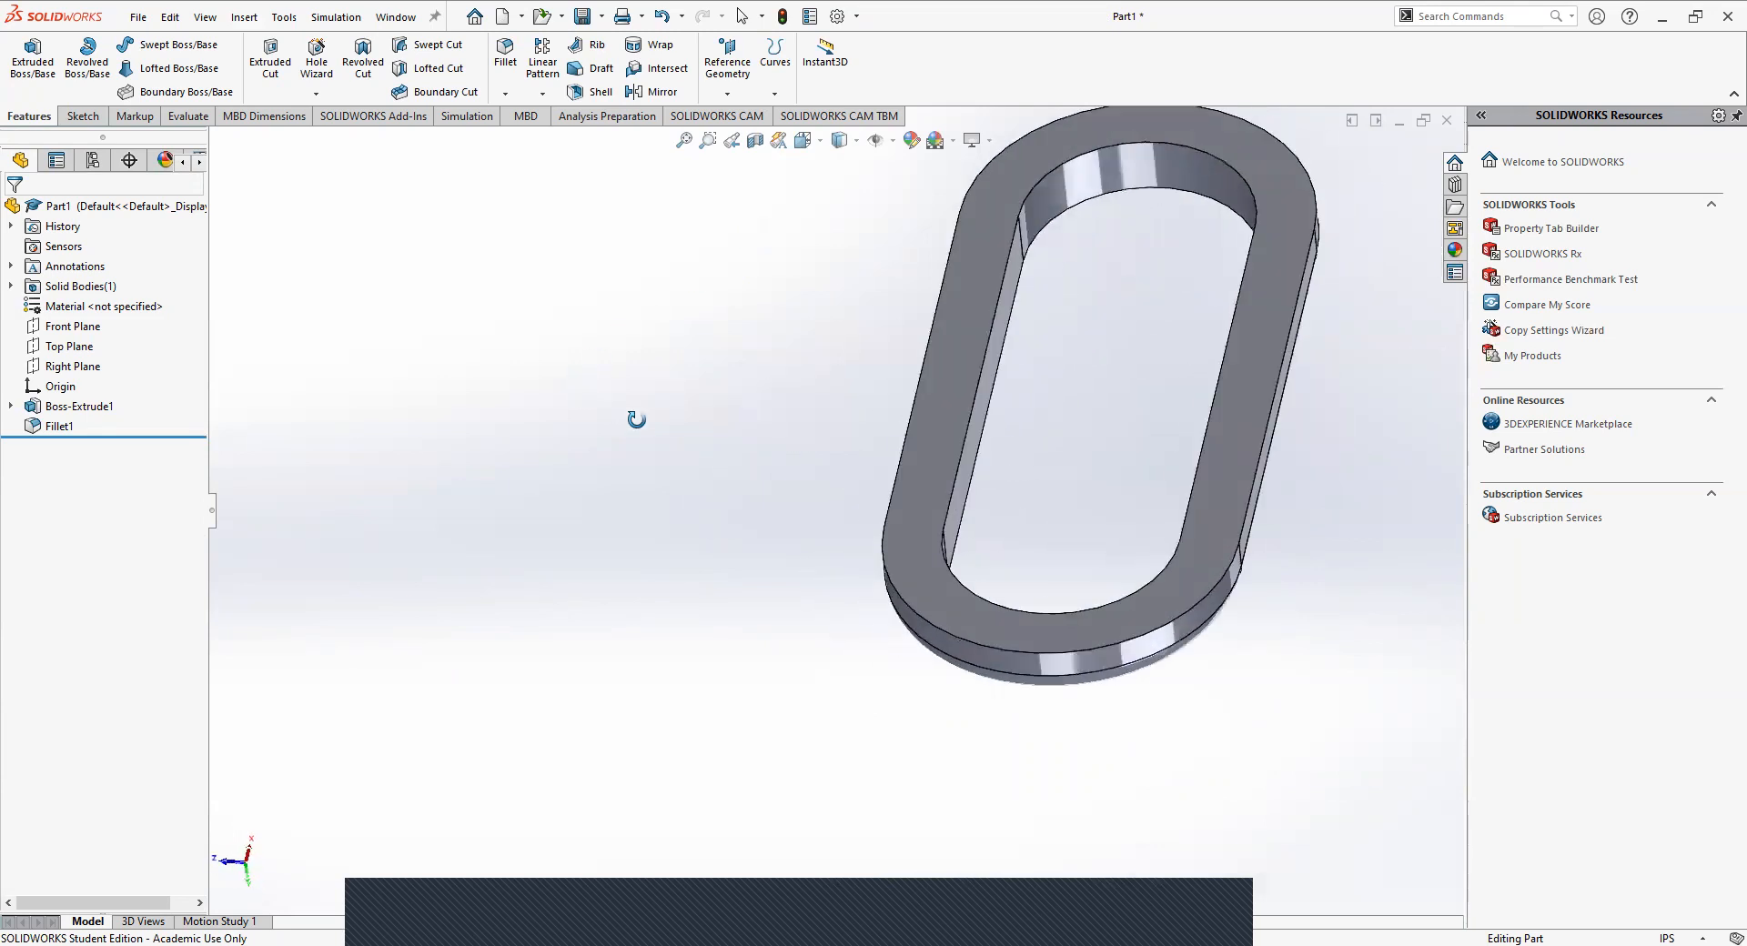
left_click(947, 356)
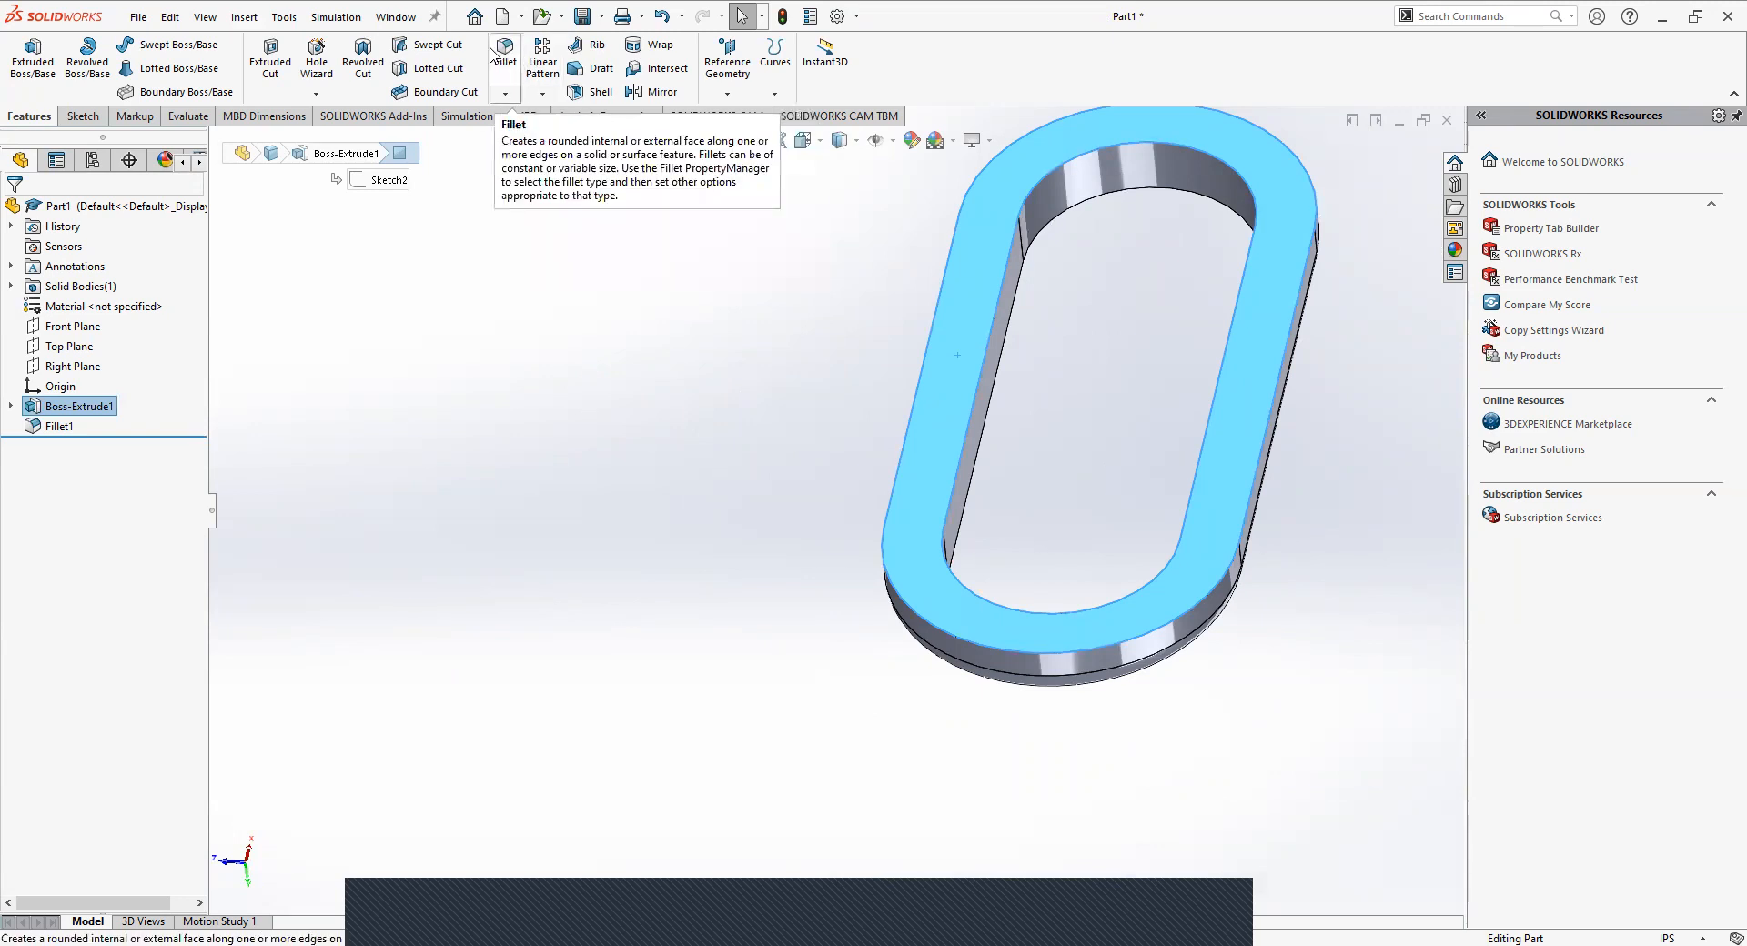
left_click(509, 60)
middle_click_drag(815, 424, 738, 457)
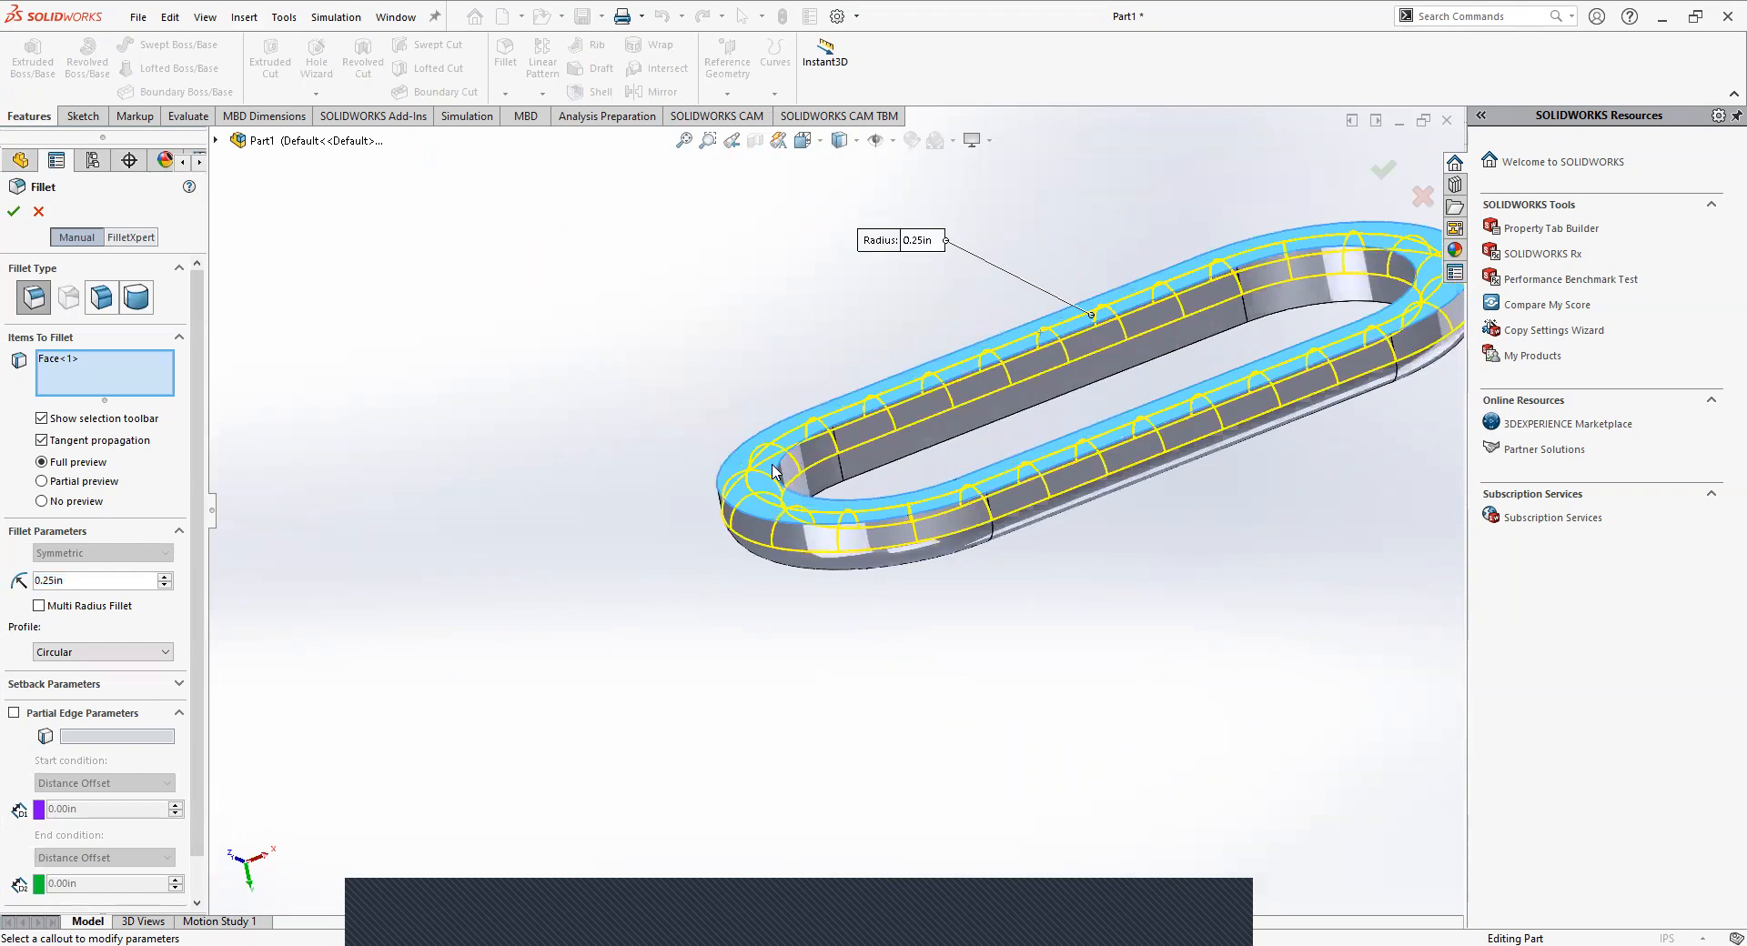
Compare the no, partial and full preview options for the bottom-face fillet, ending on full preview.
scroll(769, 470, "down", 3)
left_click(69, 500)
left_click(71, 480)
middle_click_drag(663, 545, 793, 460)
left_click(42, 501)
left_click(41, 463)
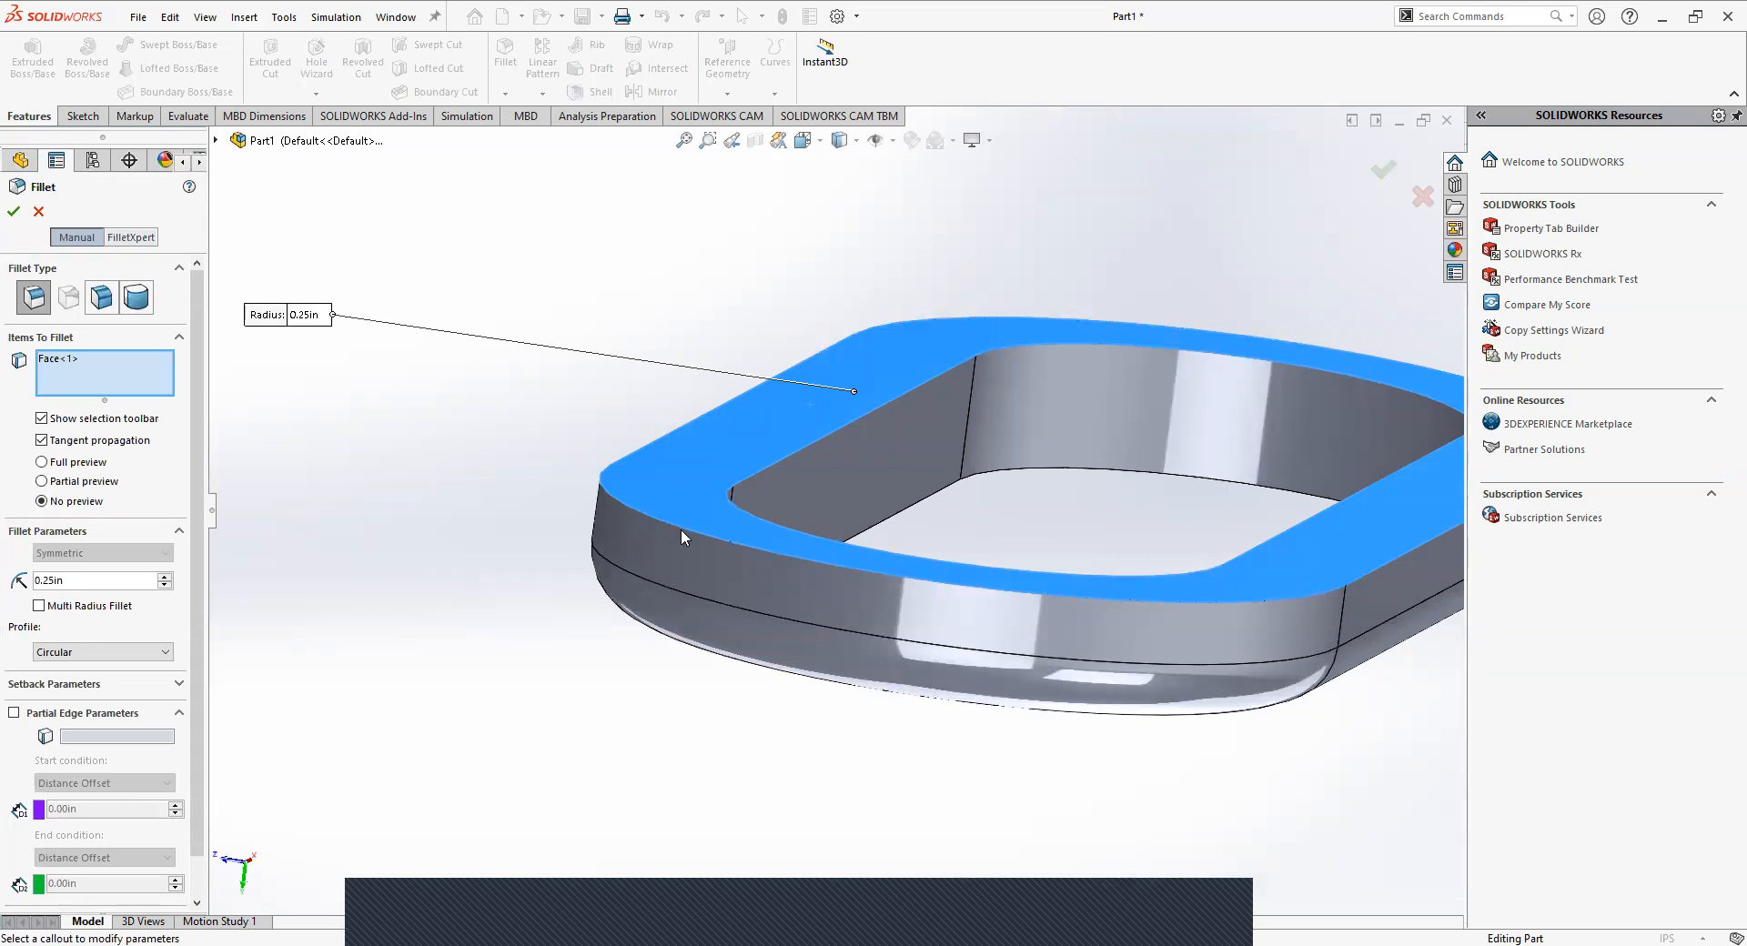
left_click(42, 463)
middle_click_drag(513, 493, 393, 529)
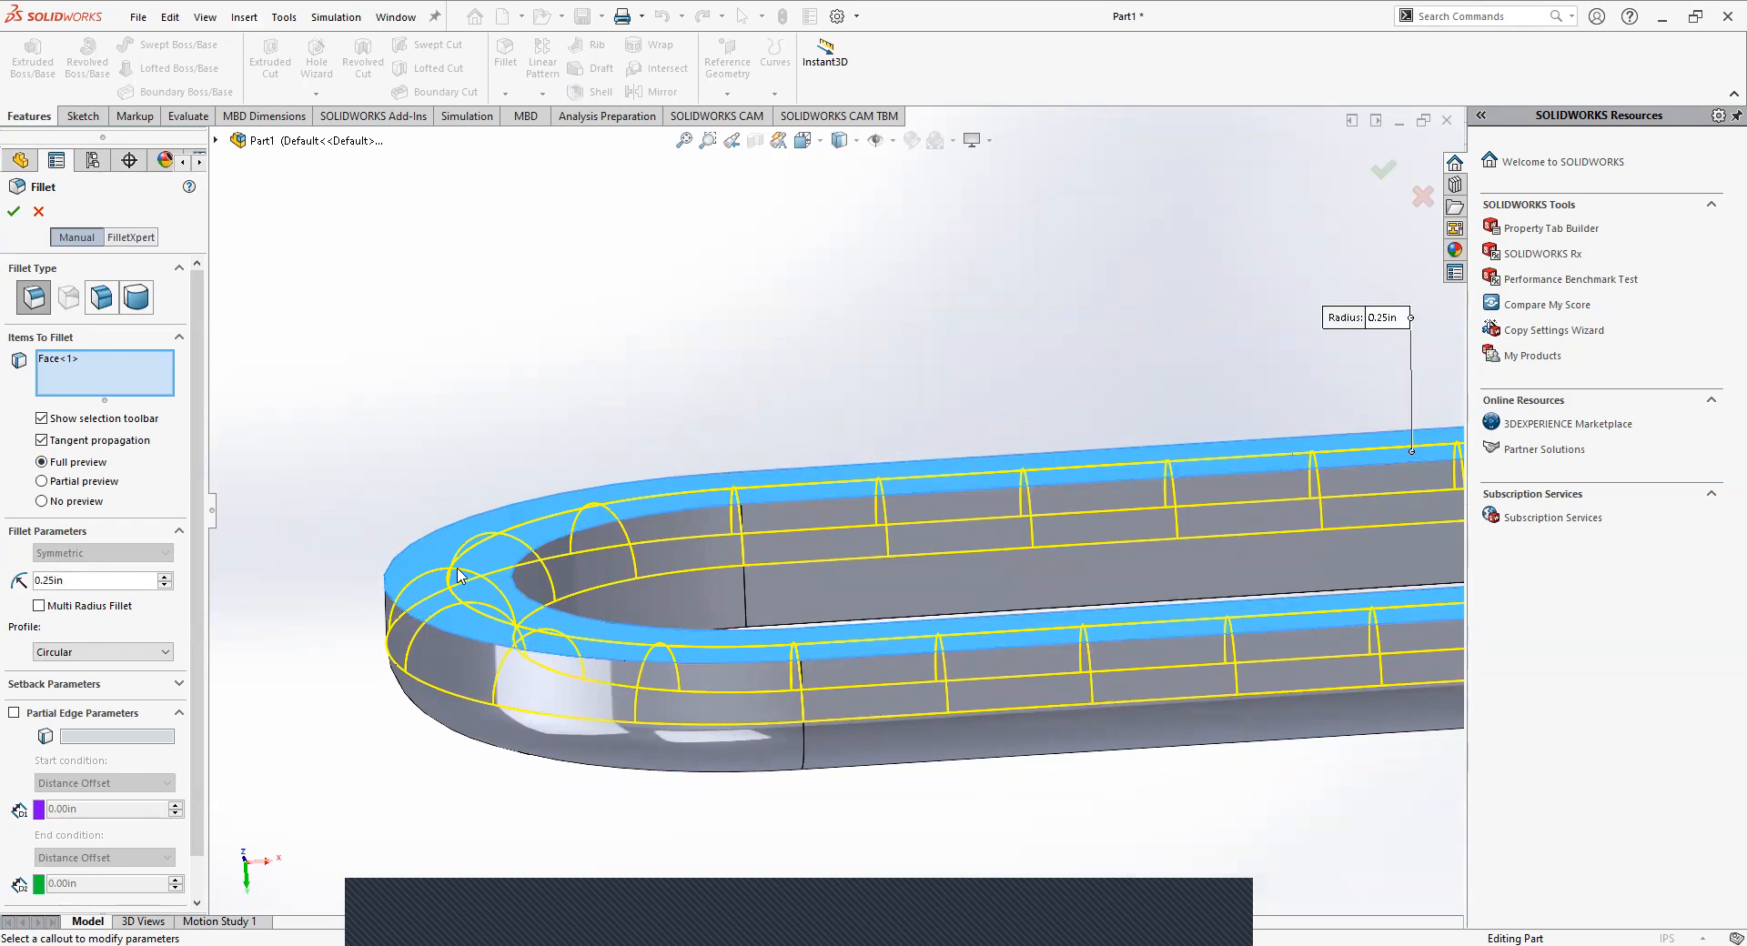
Set the bottom-face fillet radius to 0.2 in, inspect the preview up close and apply the fillet.
middle_click_drag(610, 657, 455, 636)
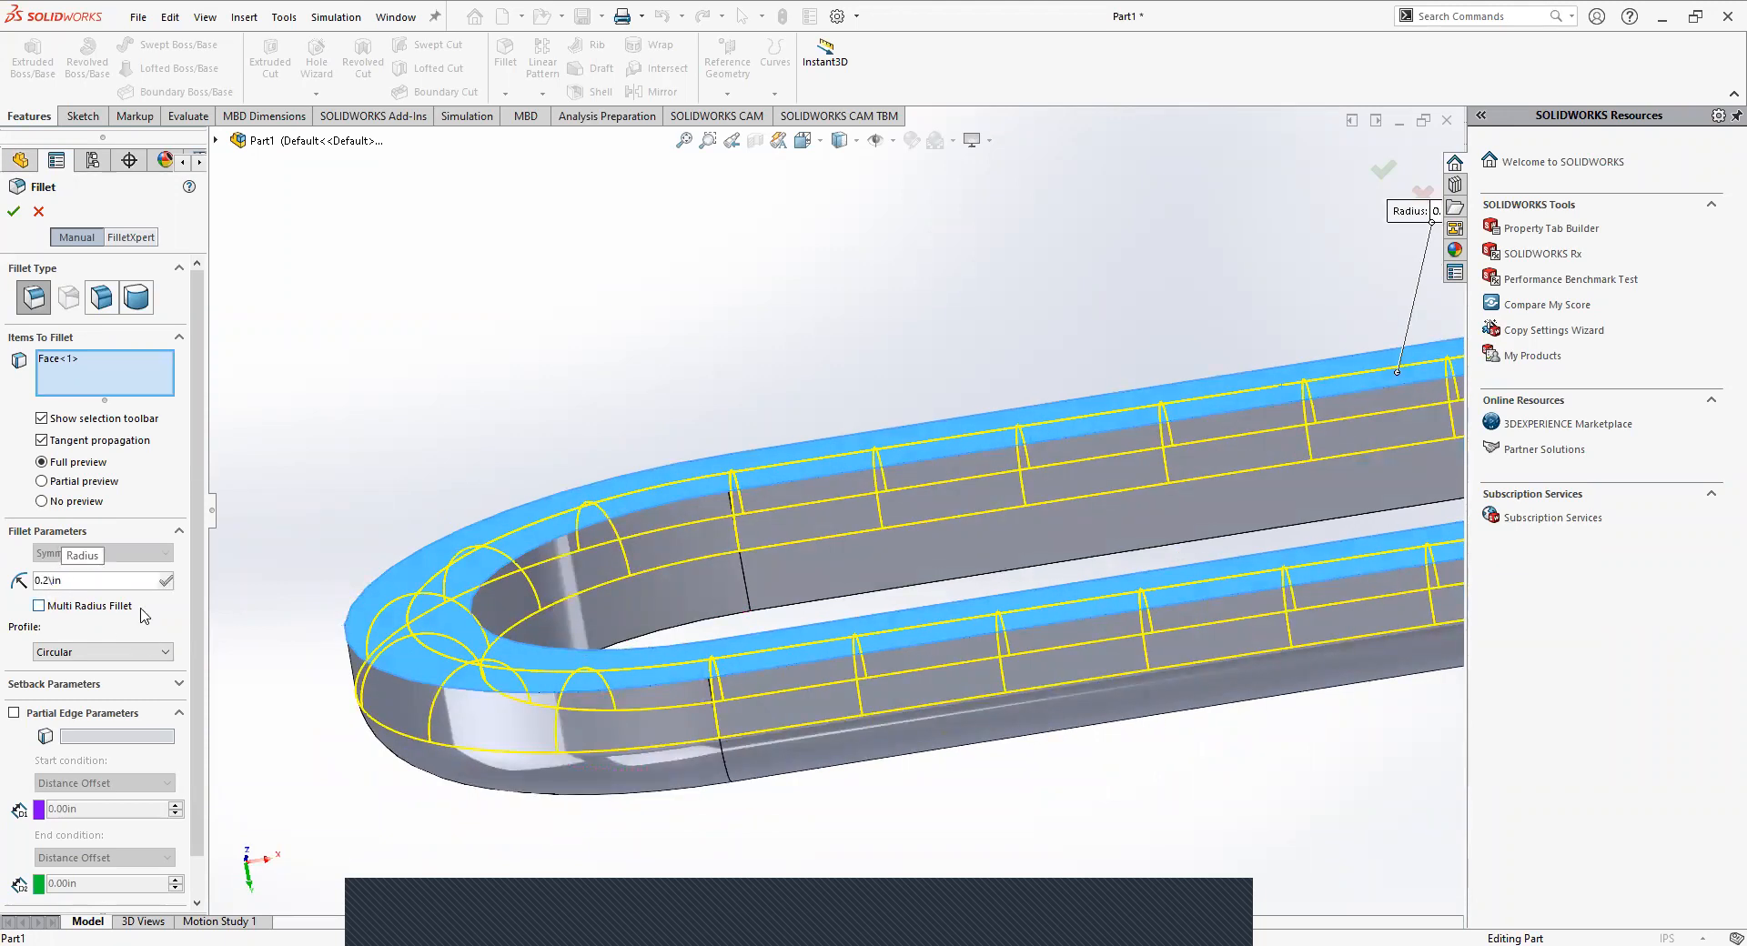
key("Return")
scroll(526, 614, "down", 5)
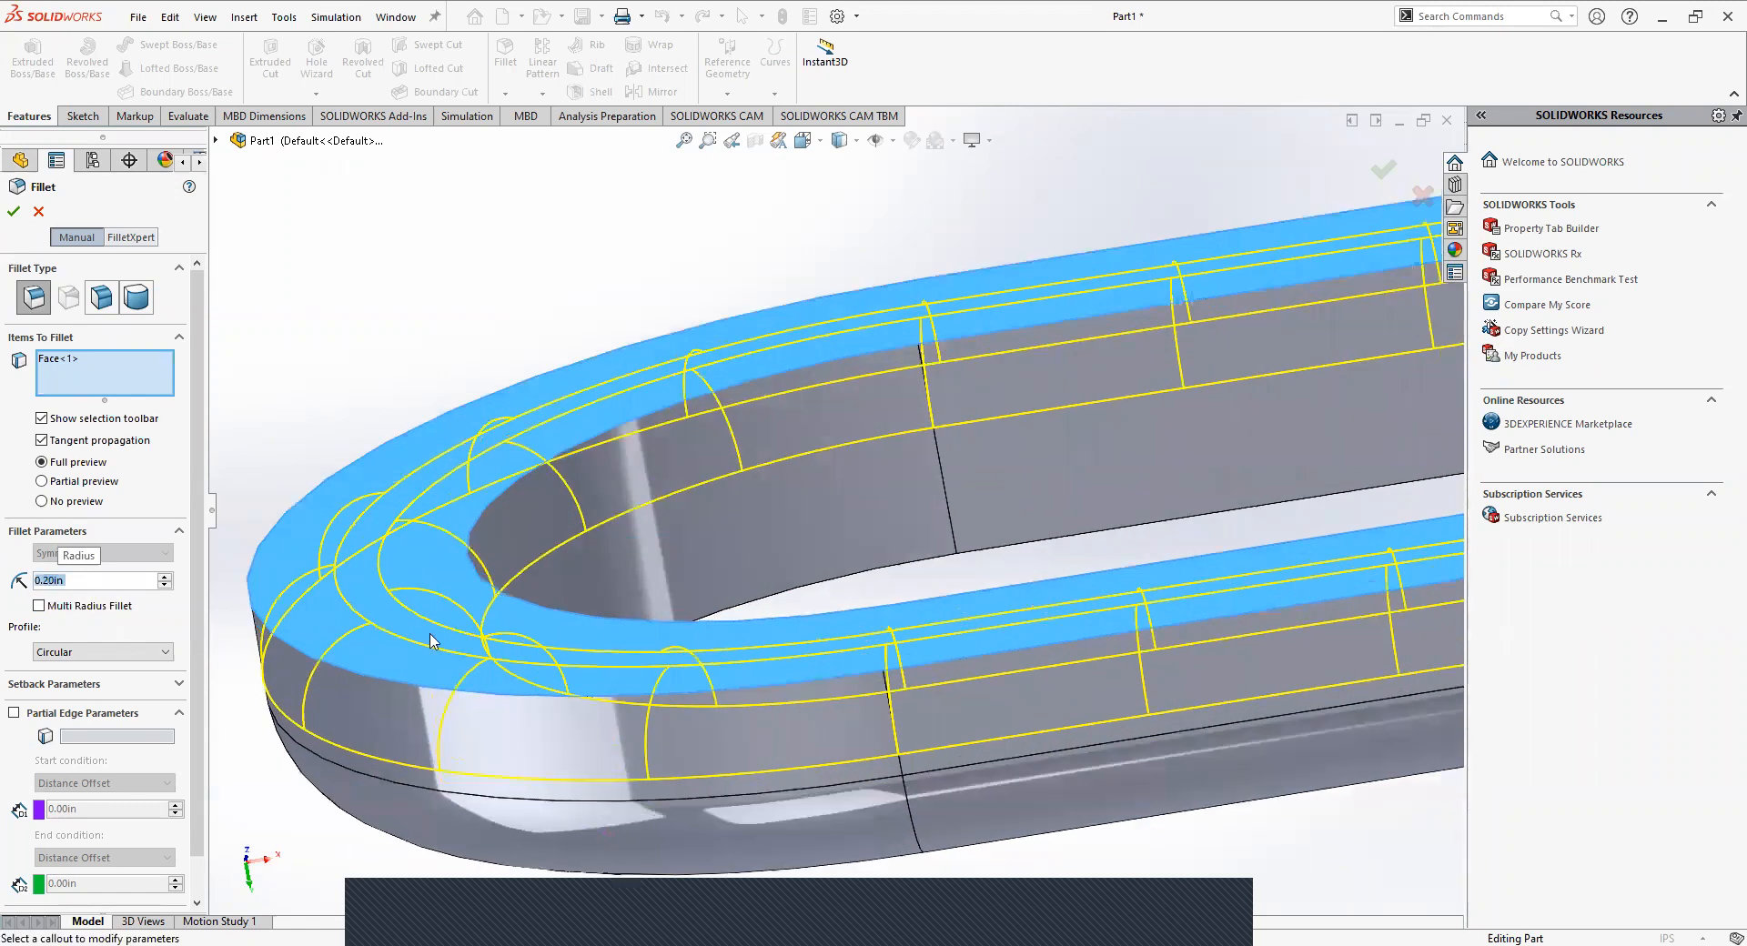
middle_click_drag(671, 510, 685, 641)
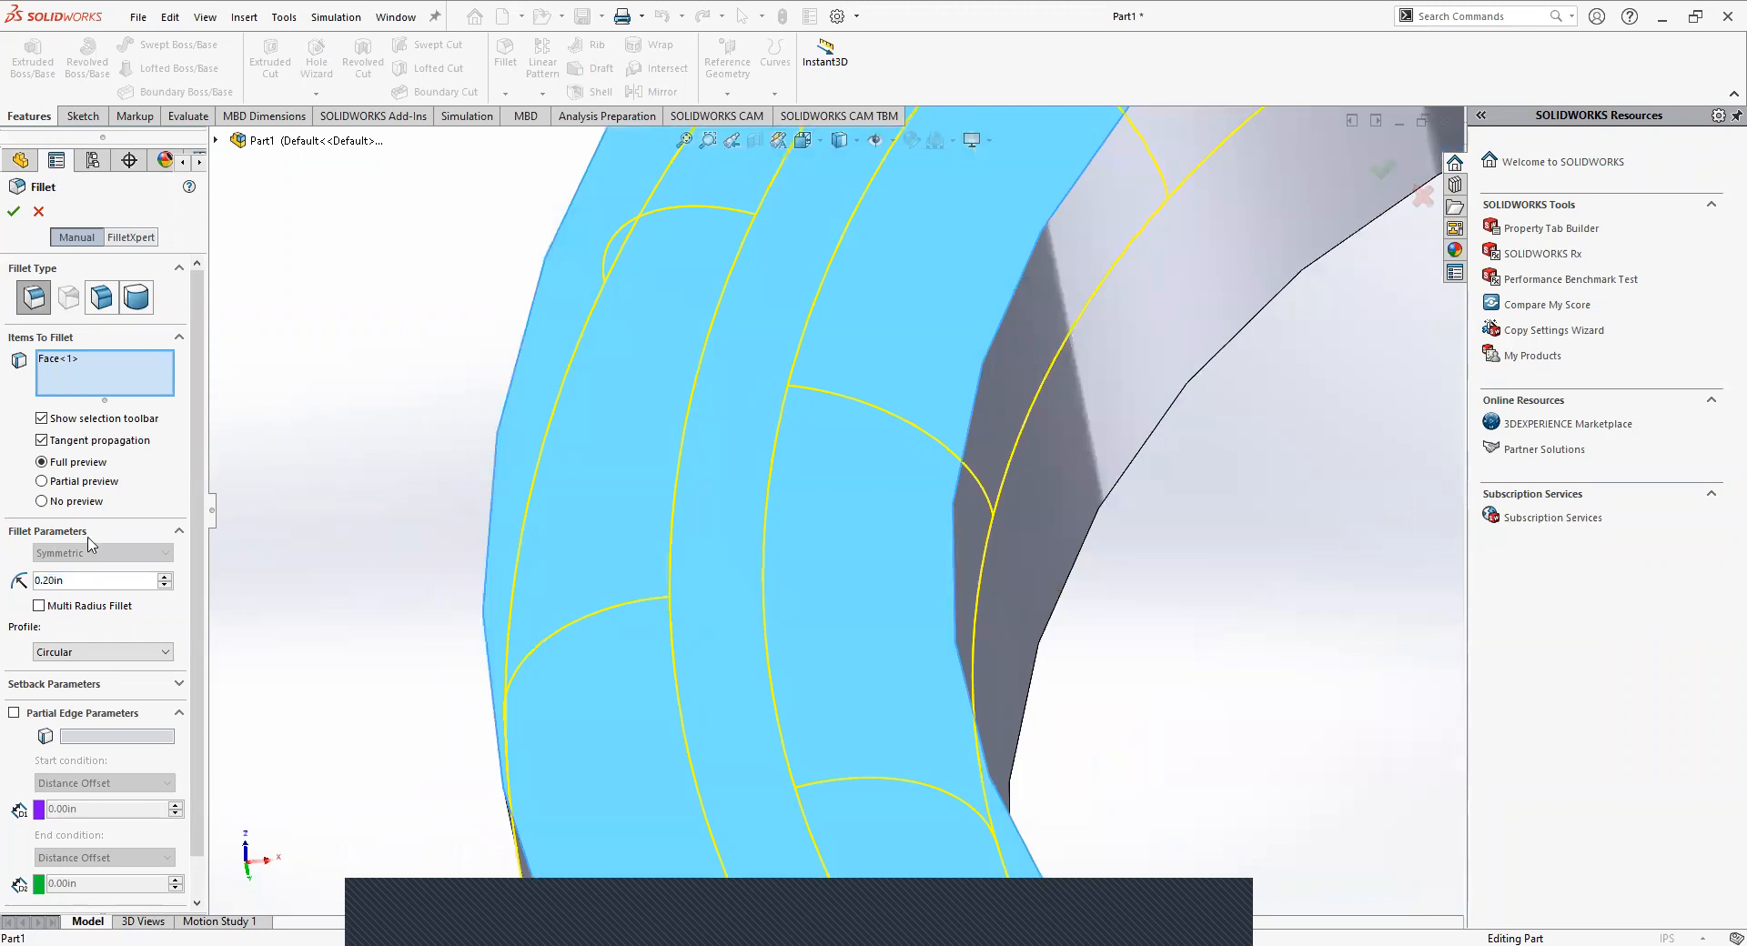
middle_click_drag(557, 522, 721, 537)
scroll(732, 535, "up", 5)
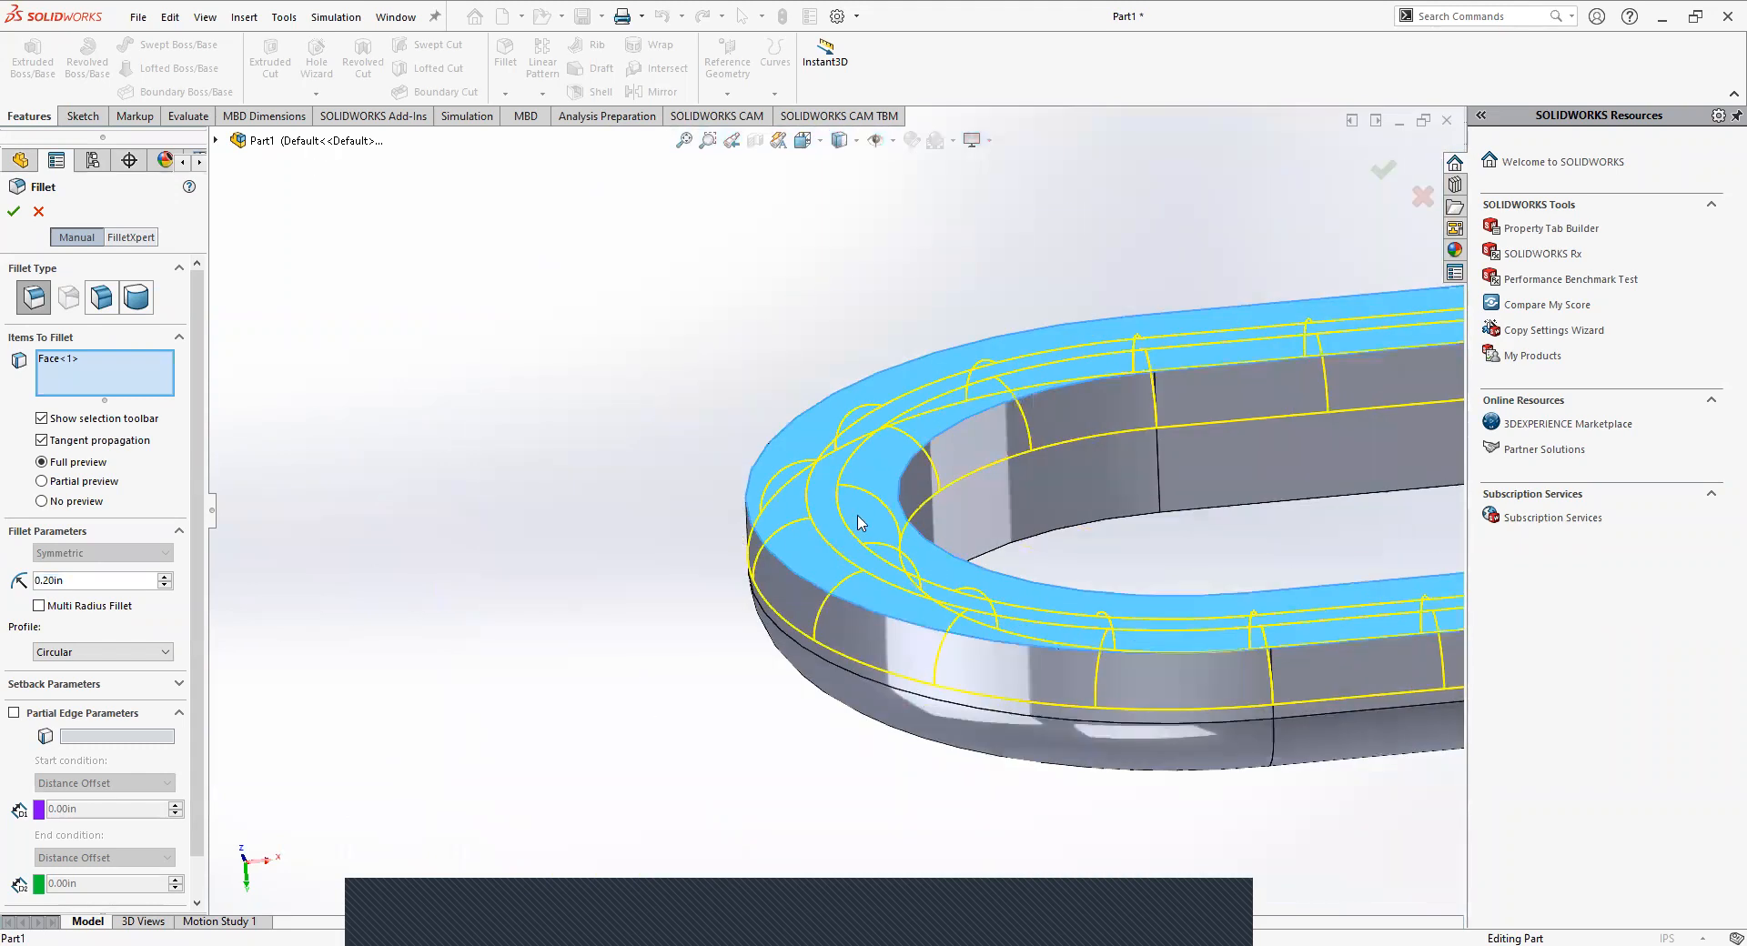
scroll(859, 520, "down", 5)
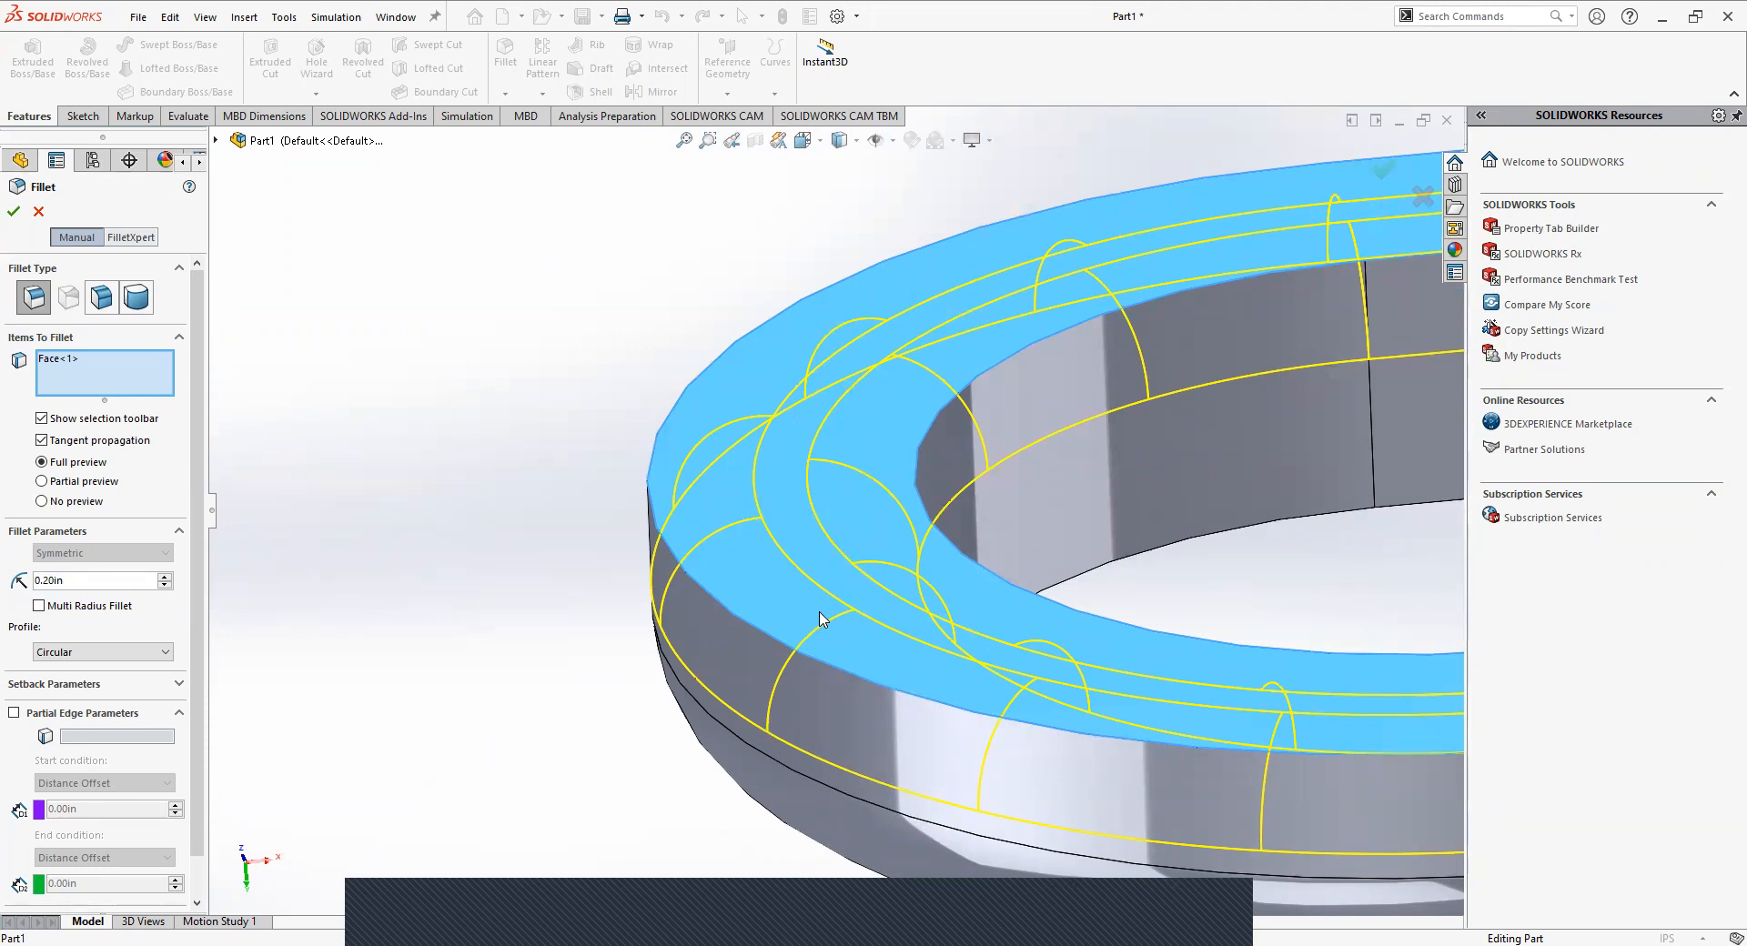
left_click(14, 211)
Select all four inner edges of the link's top face, covering both end arcs and both straight sides.
middle_click_drag(939, 494, 786, 493)
scroll(774, 492, "up", 6)
middle_click_drag(734, 440, 858, 407)
scroll(885, 547, "up", 3)
scroll(864, 423, "down", 3)
left_click(828, 448)
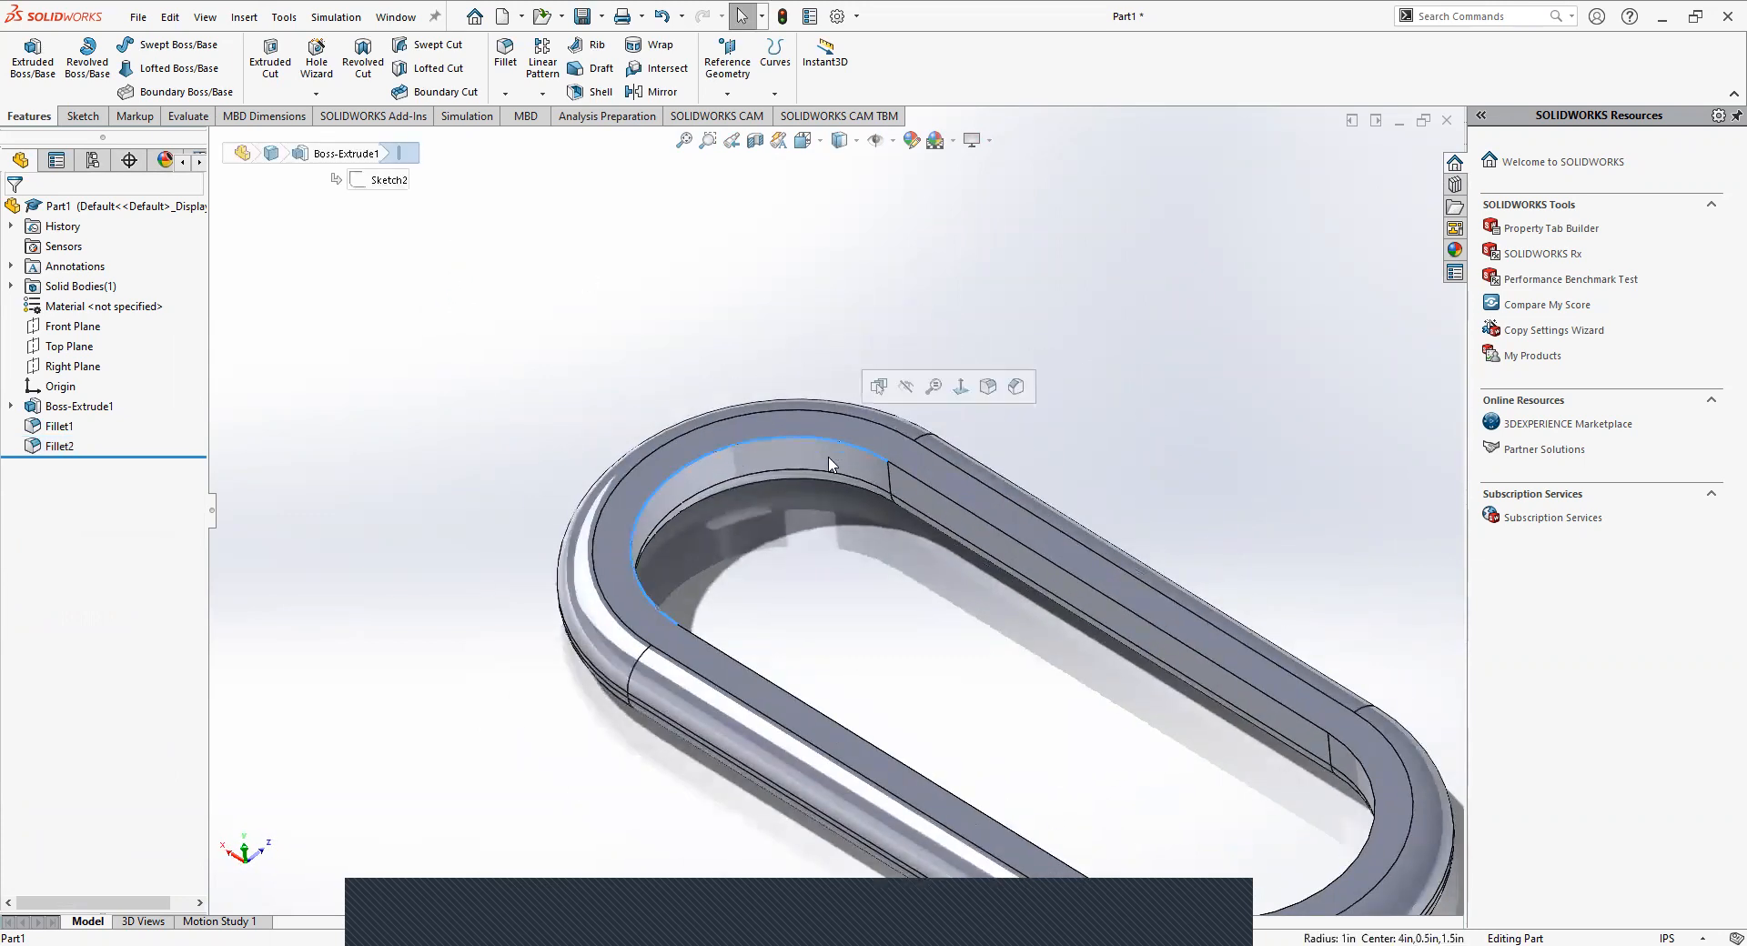
left_click(1210, 341)
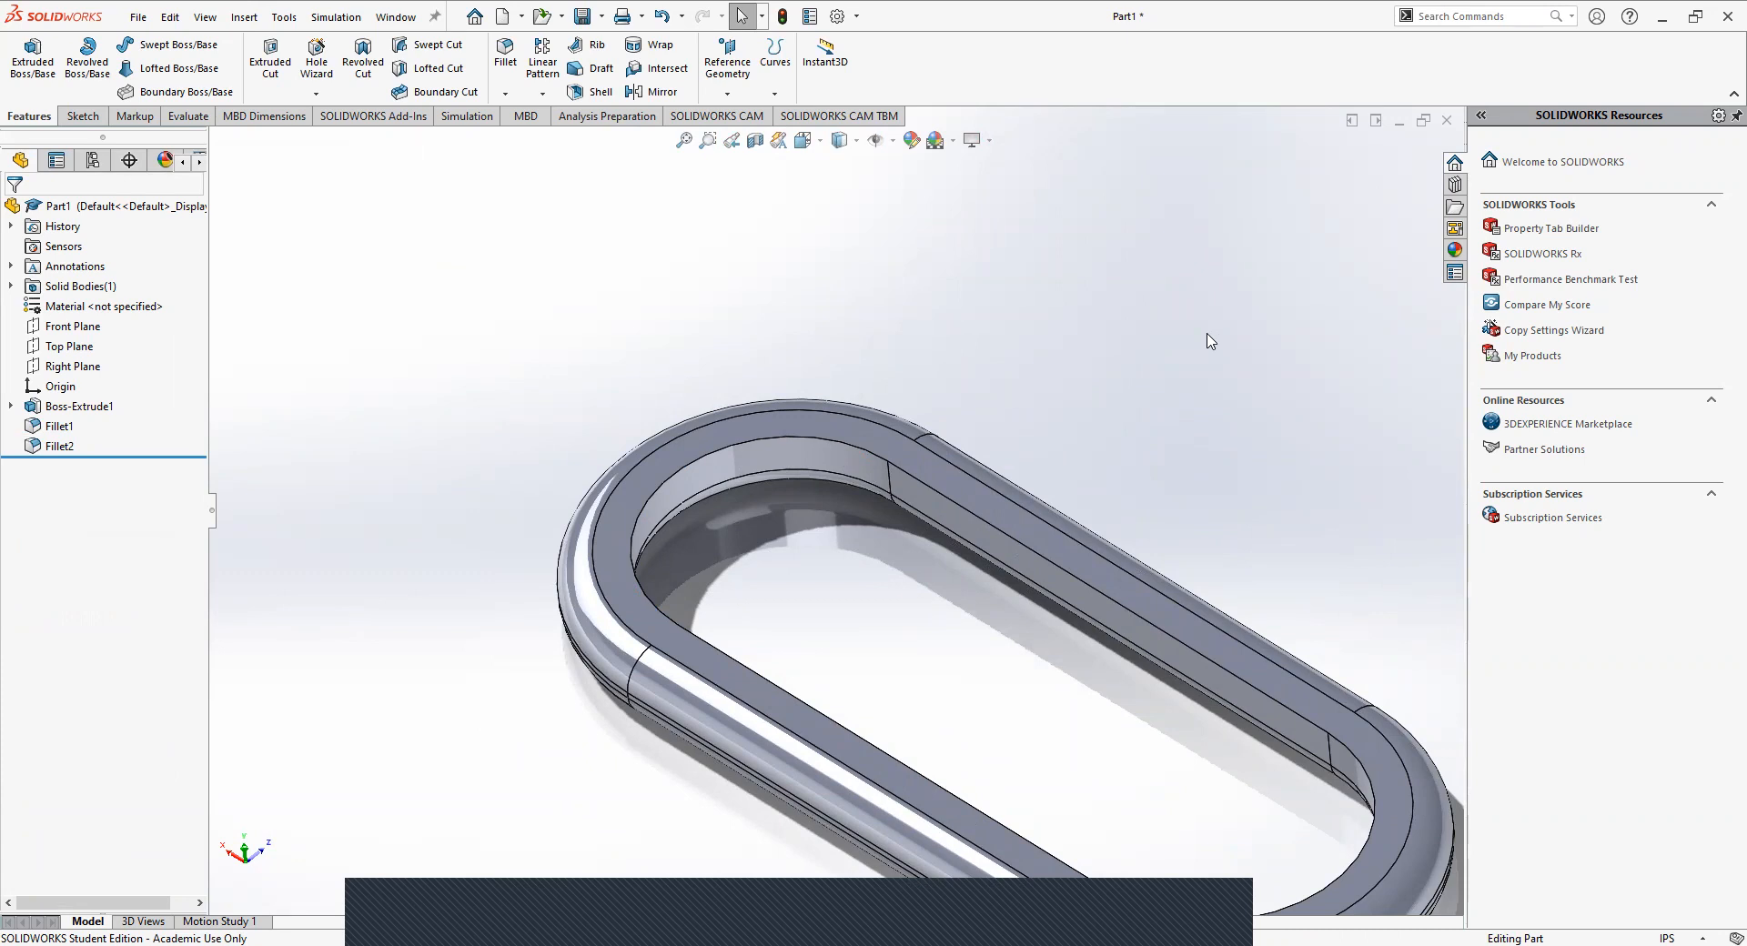
left_click(836, 446)
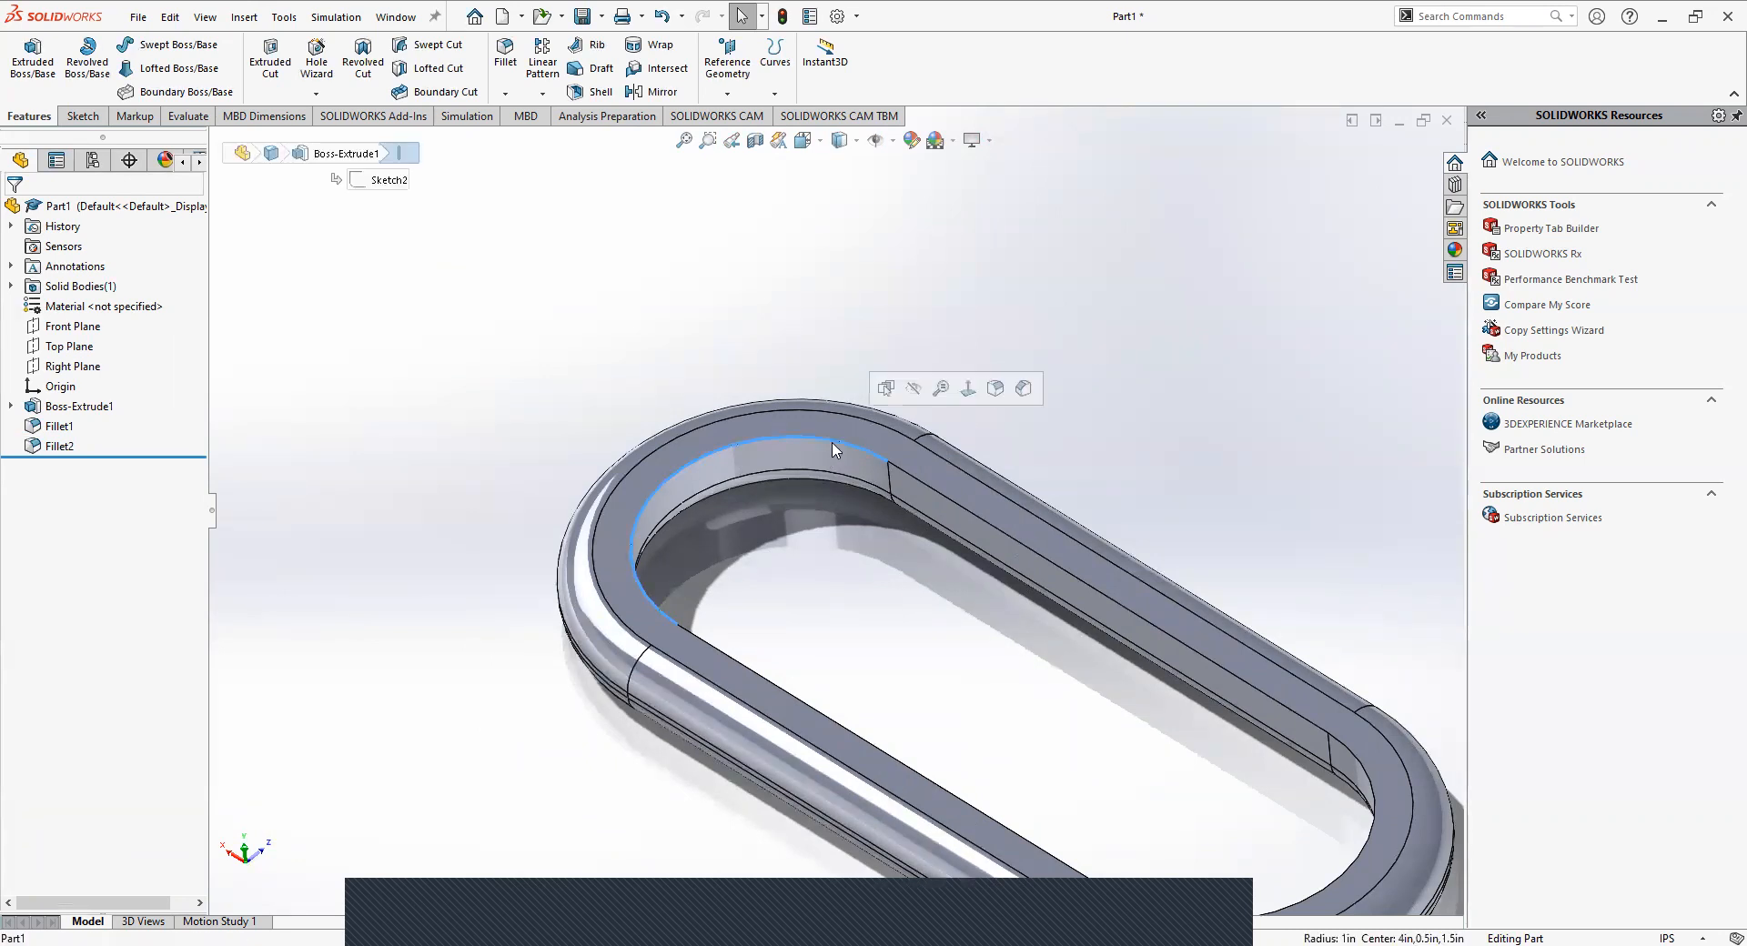
left_click(913, 480, "ctrl")
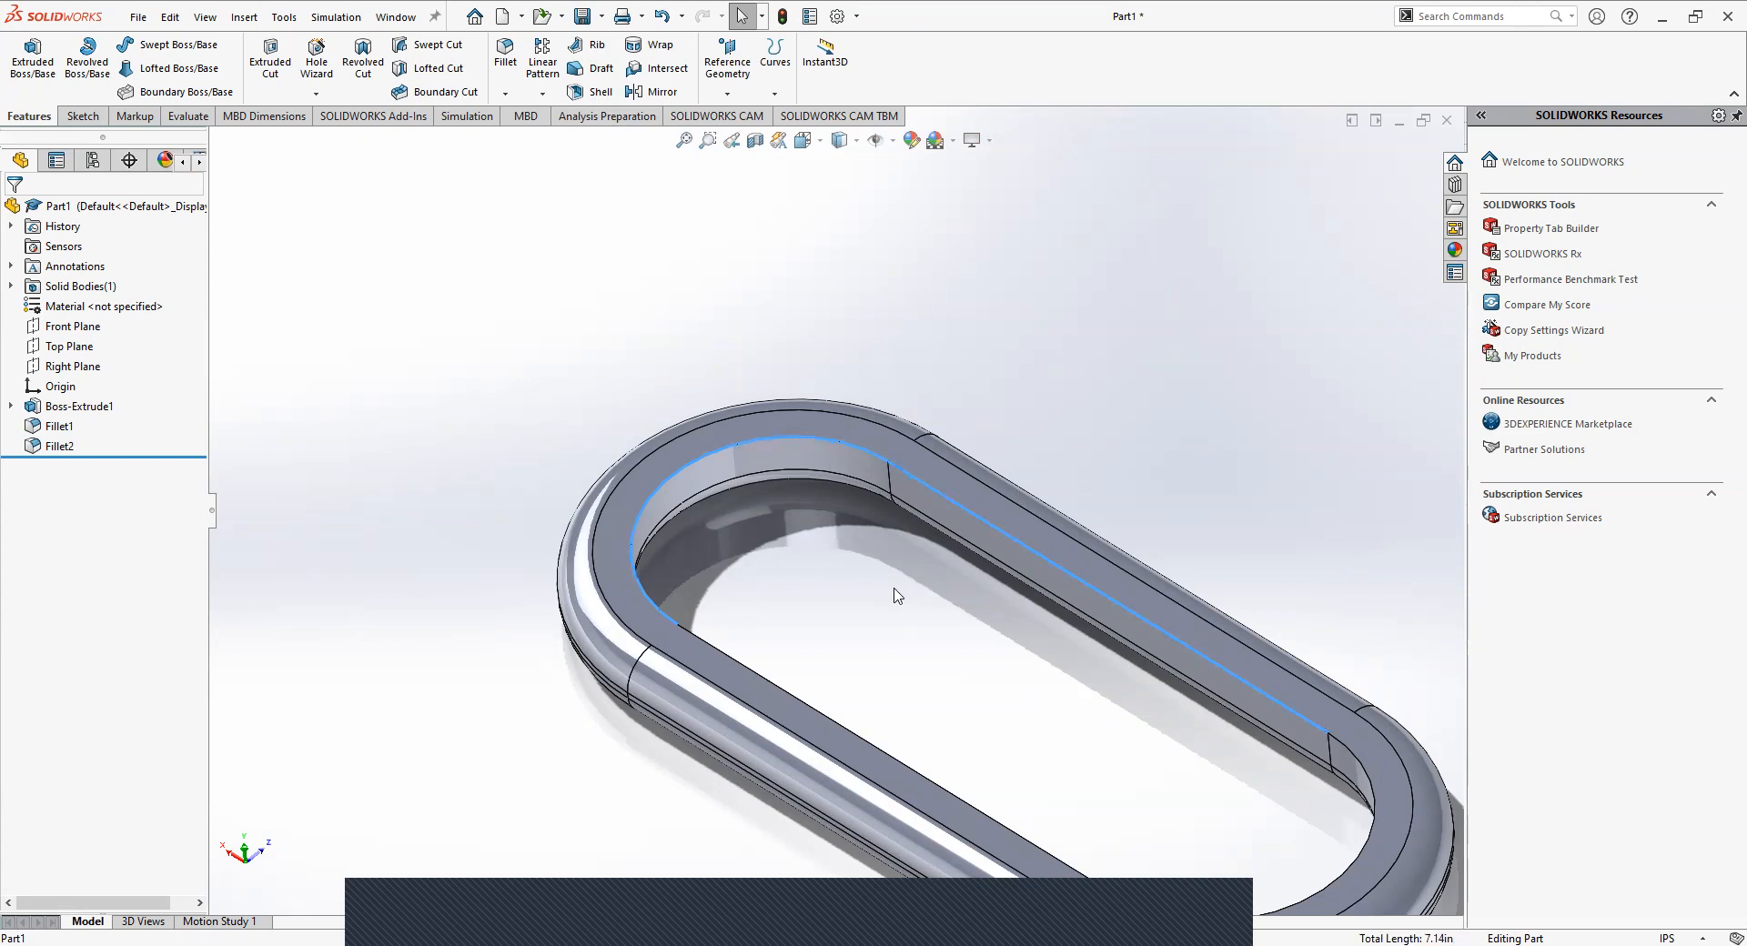
scroll(900, 596, "up", 3)
scroll(835, 628, "down", 1)
left_click(878, 638, "ctrl")
left_click(1137, 746, "ctrl")
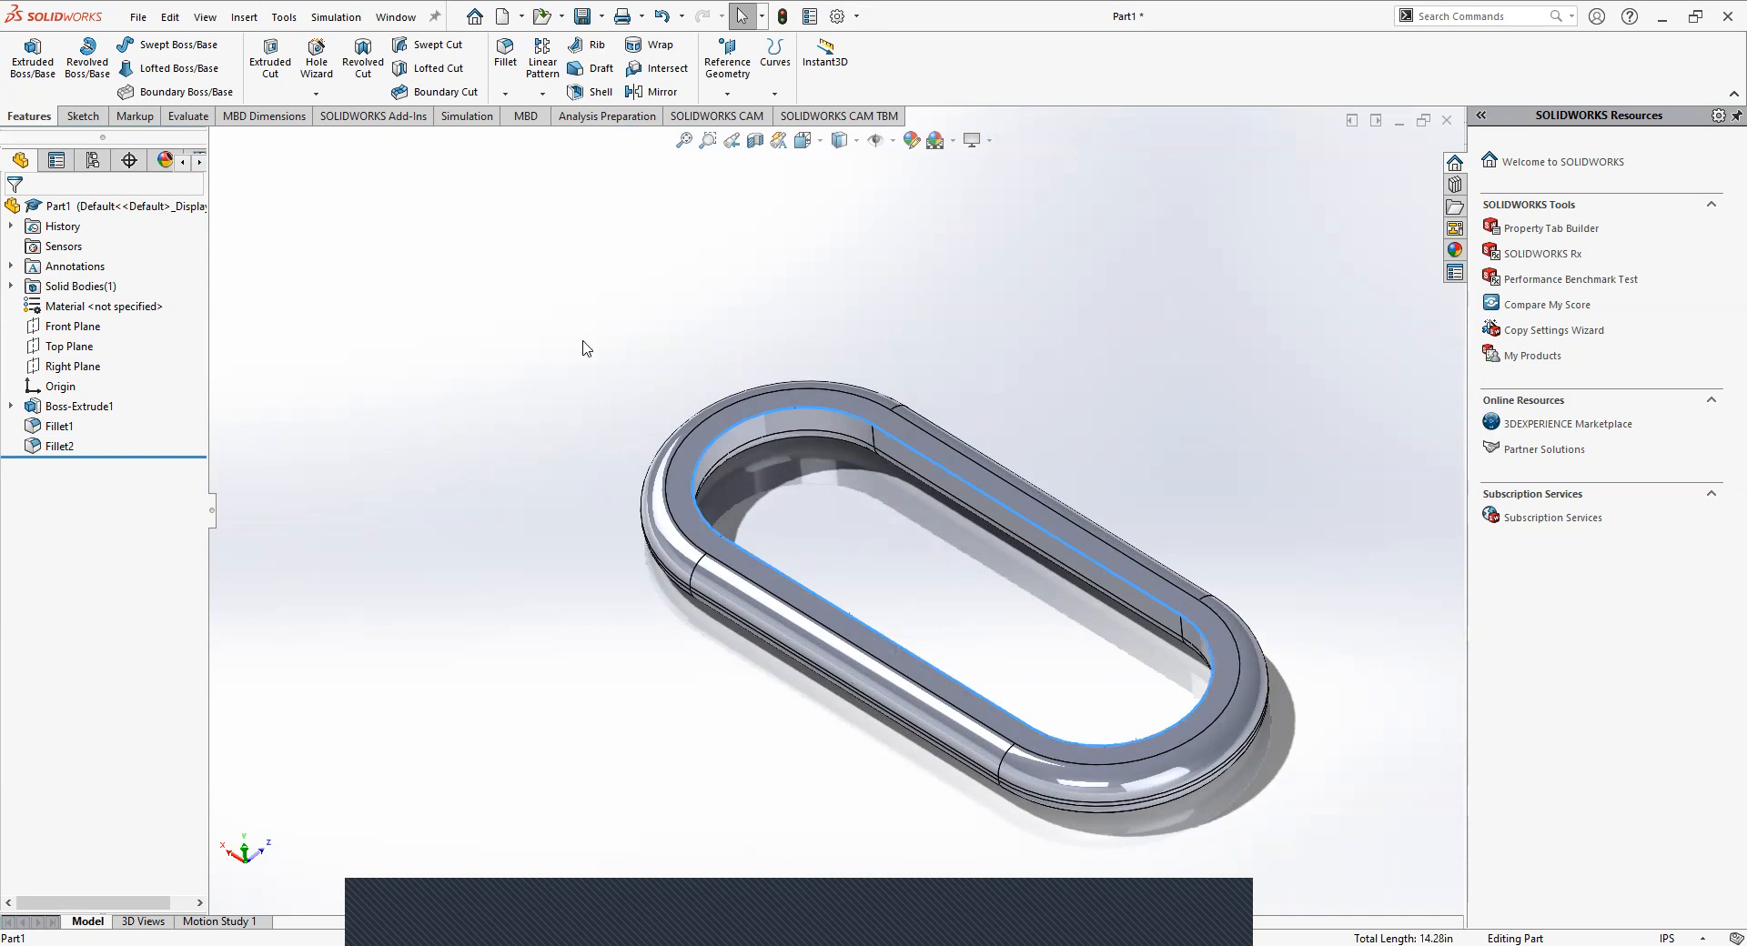
Start an angle-distance chamfer on the selected inner edges and set its distance to 0.1 in.
left_click(505, 95)
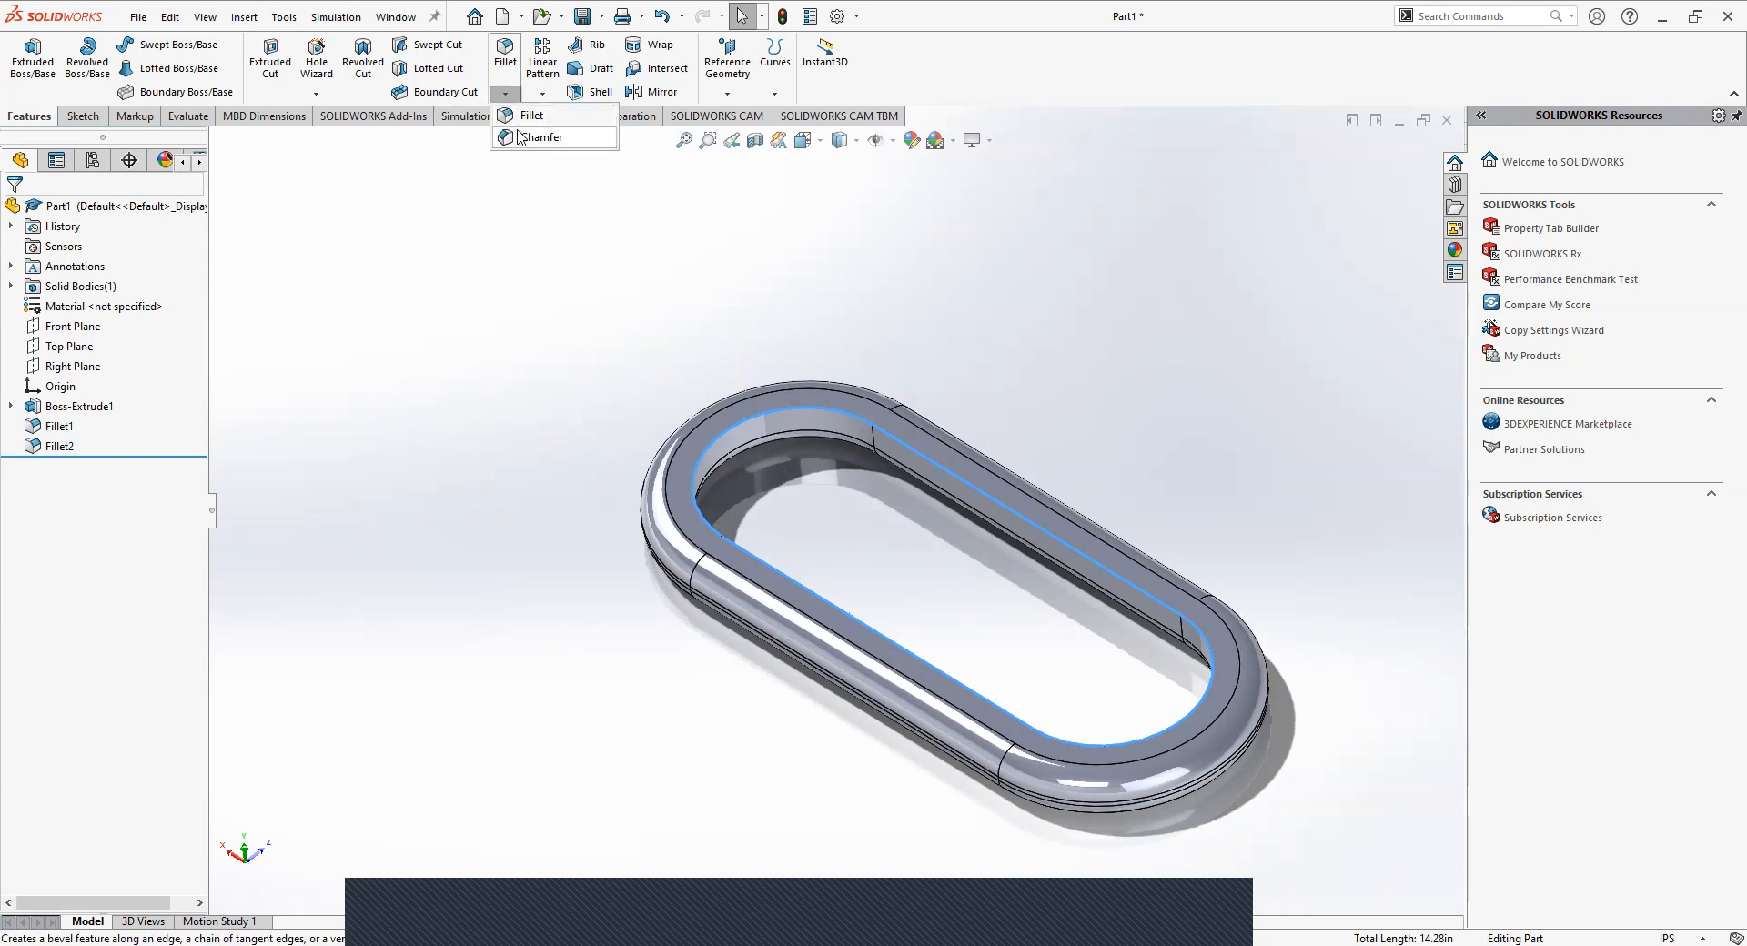
left_click(520, 136)
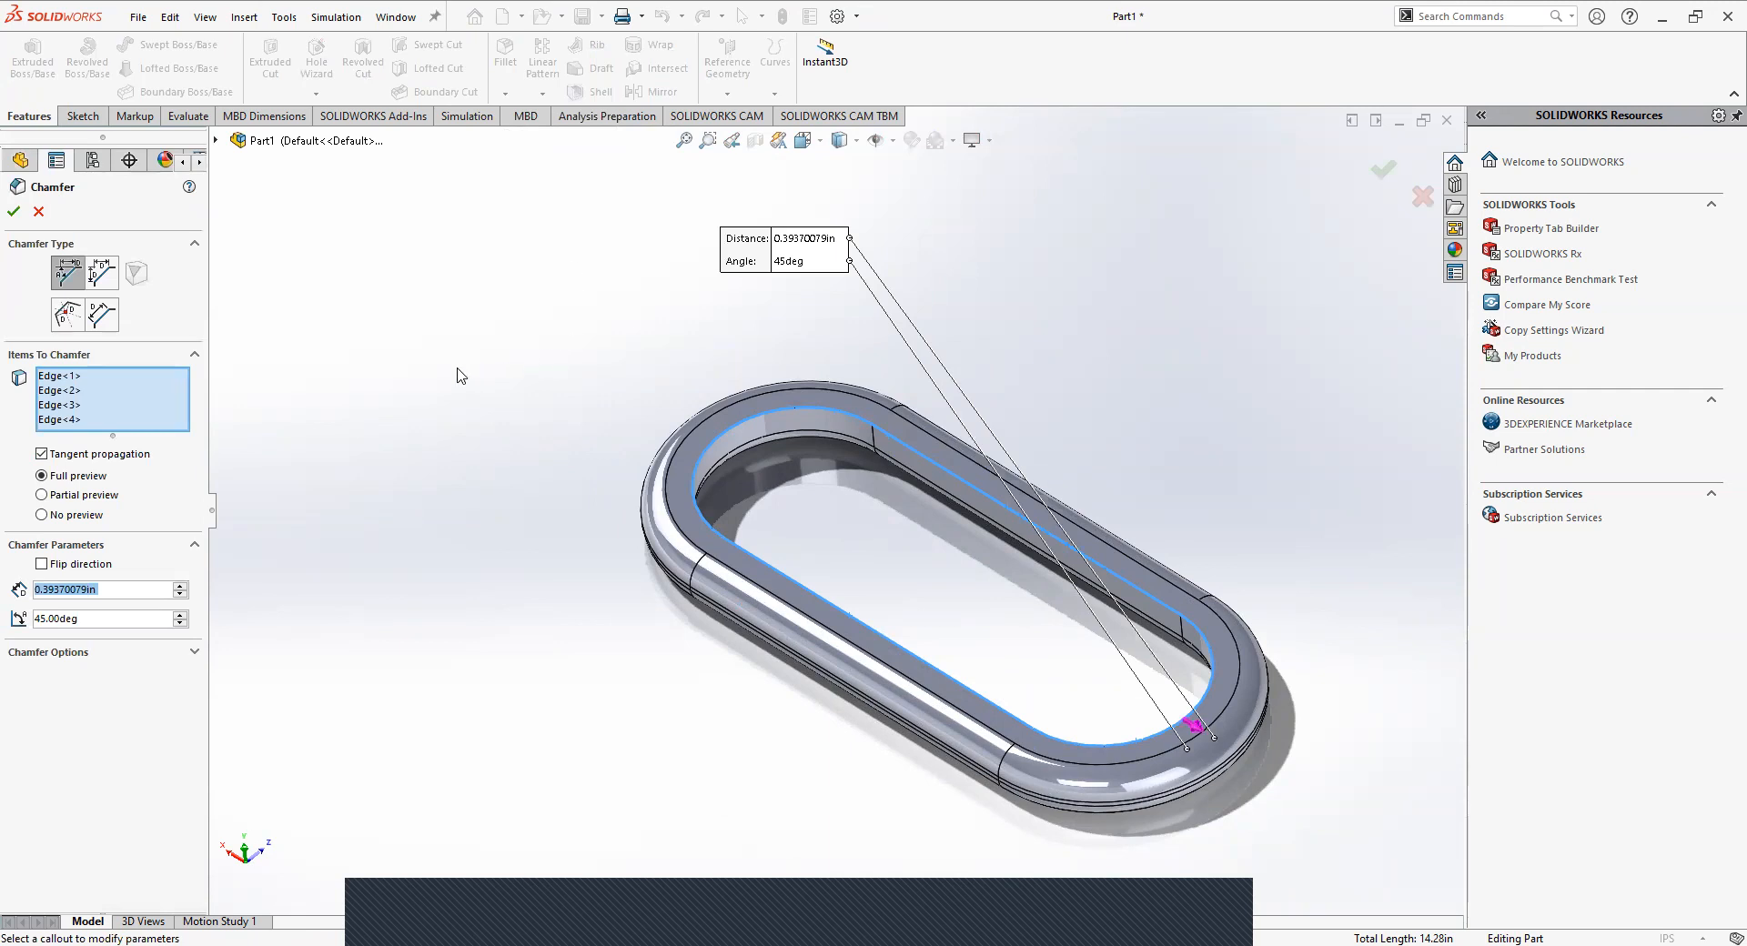
scroll(1060, 584, "down", 3)
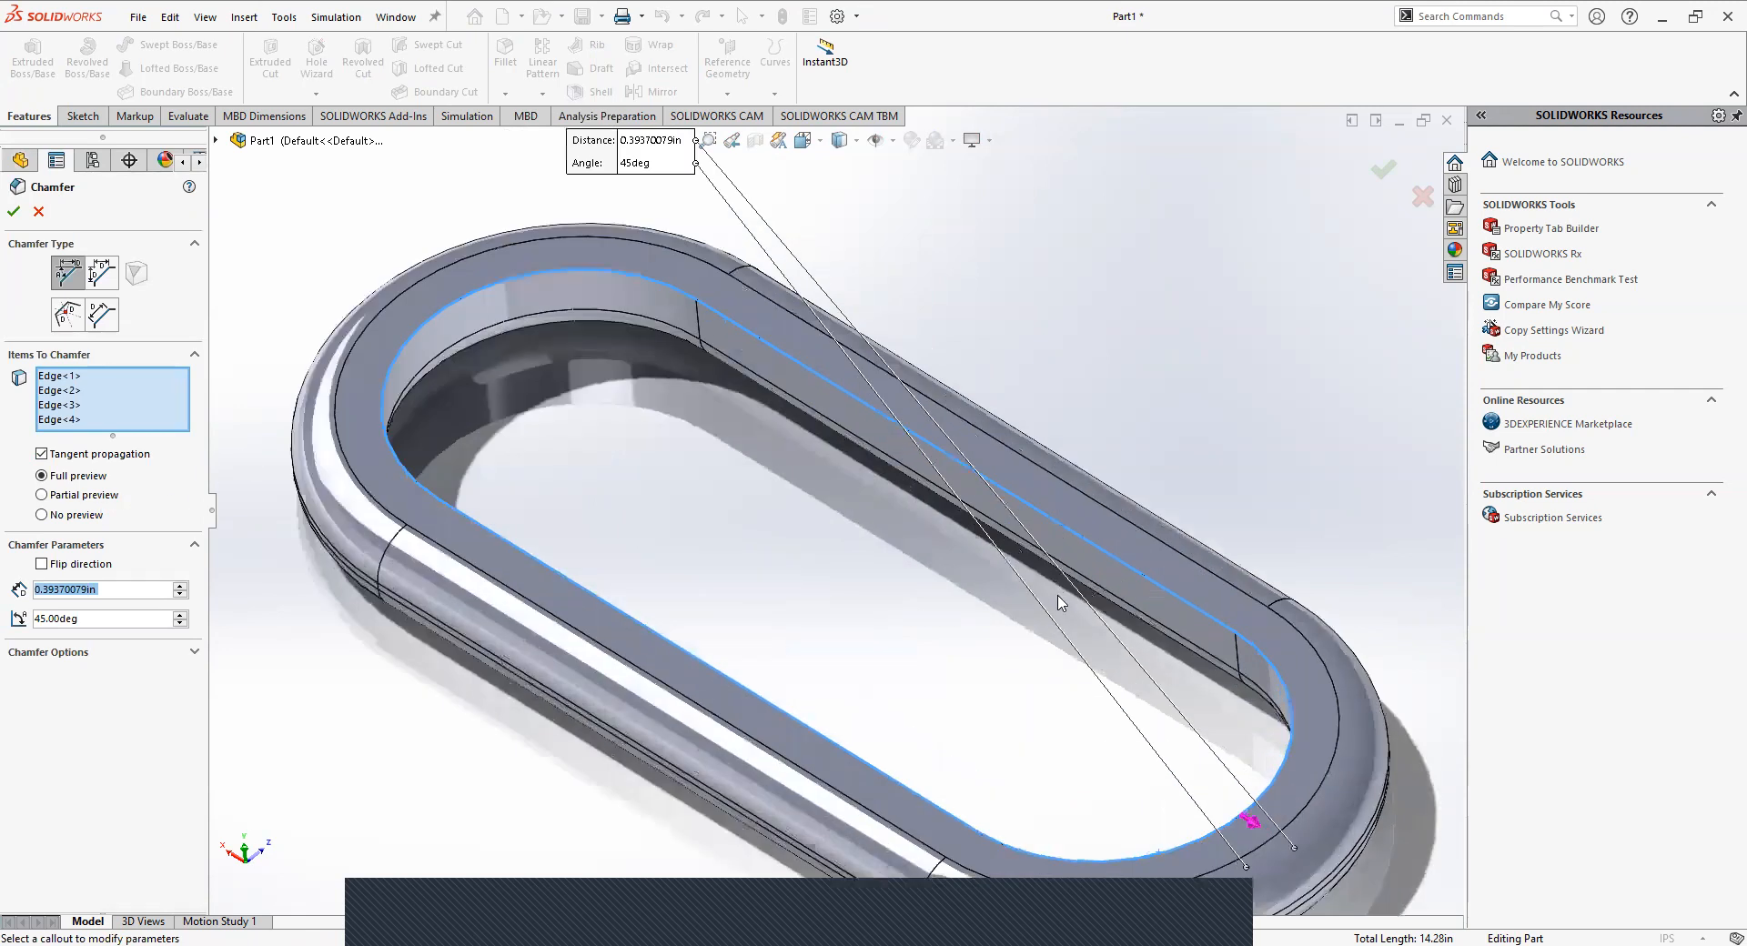
middle_click_drag(876, 703, 892, 663)
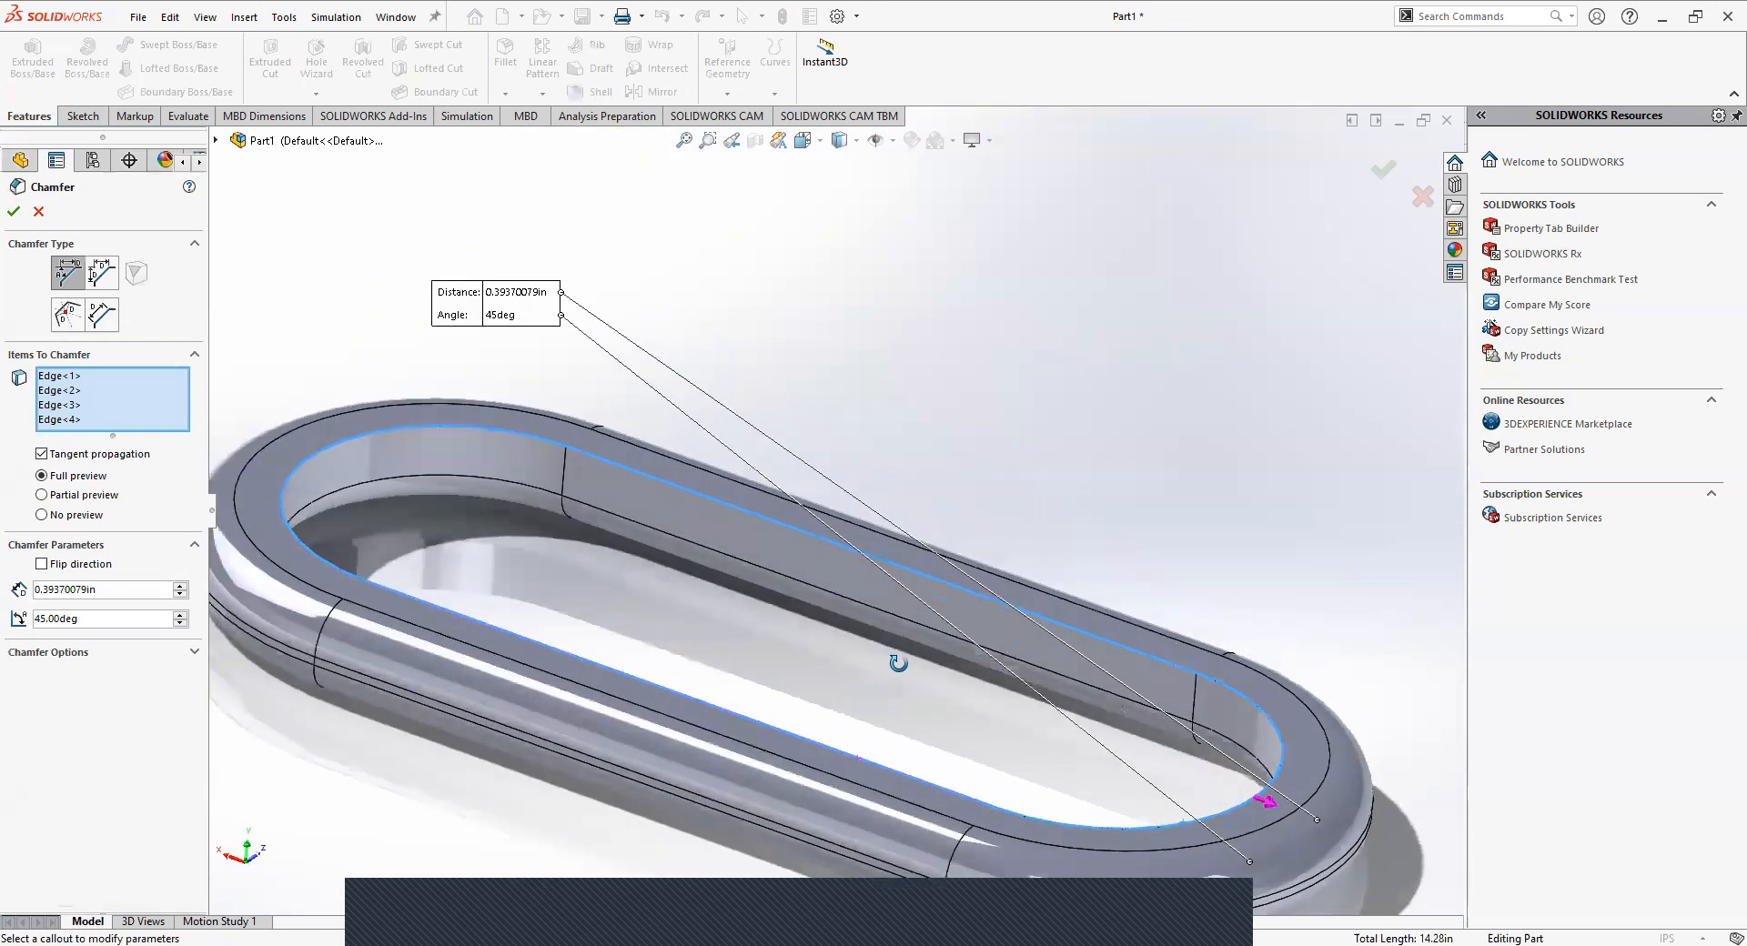
left_click_drag(108, 591, 9, 593)
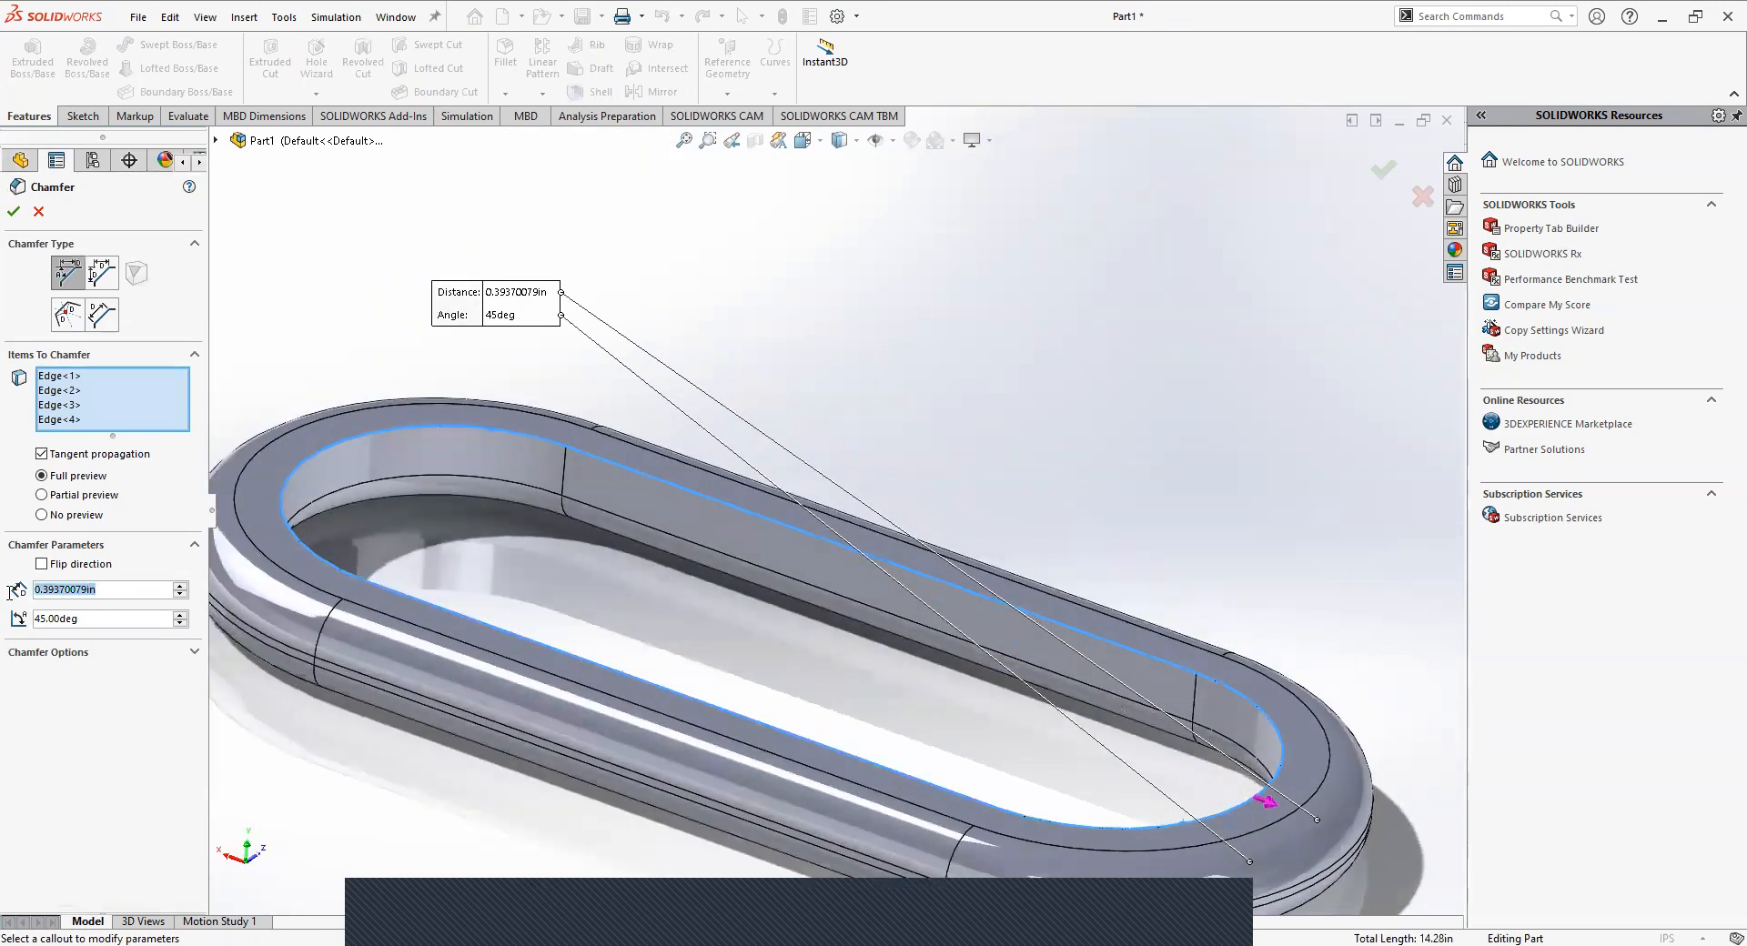
type(".1")
key("Return")
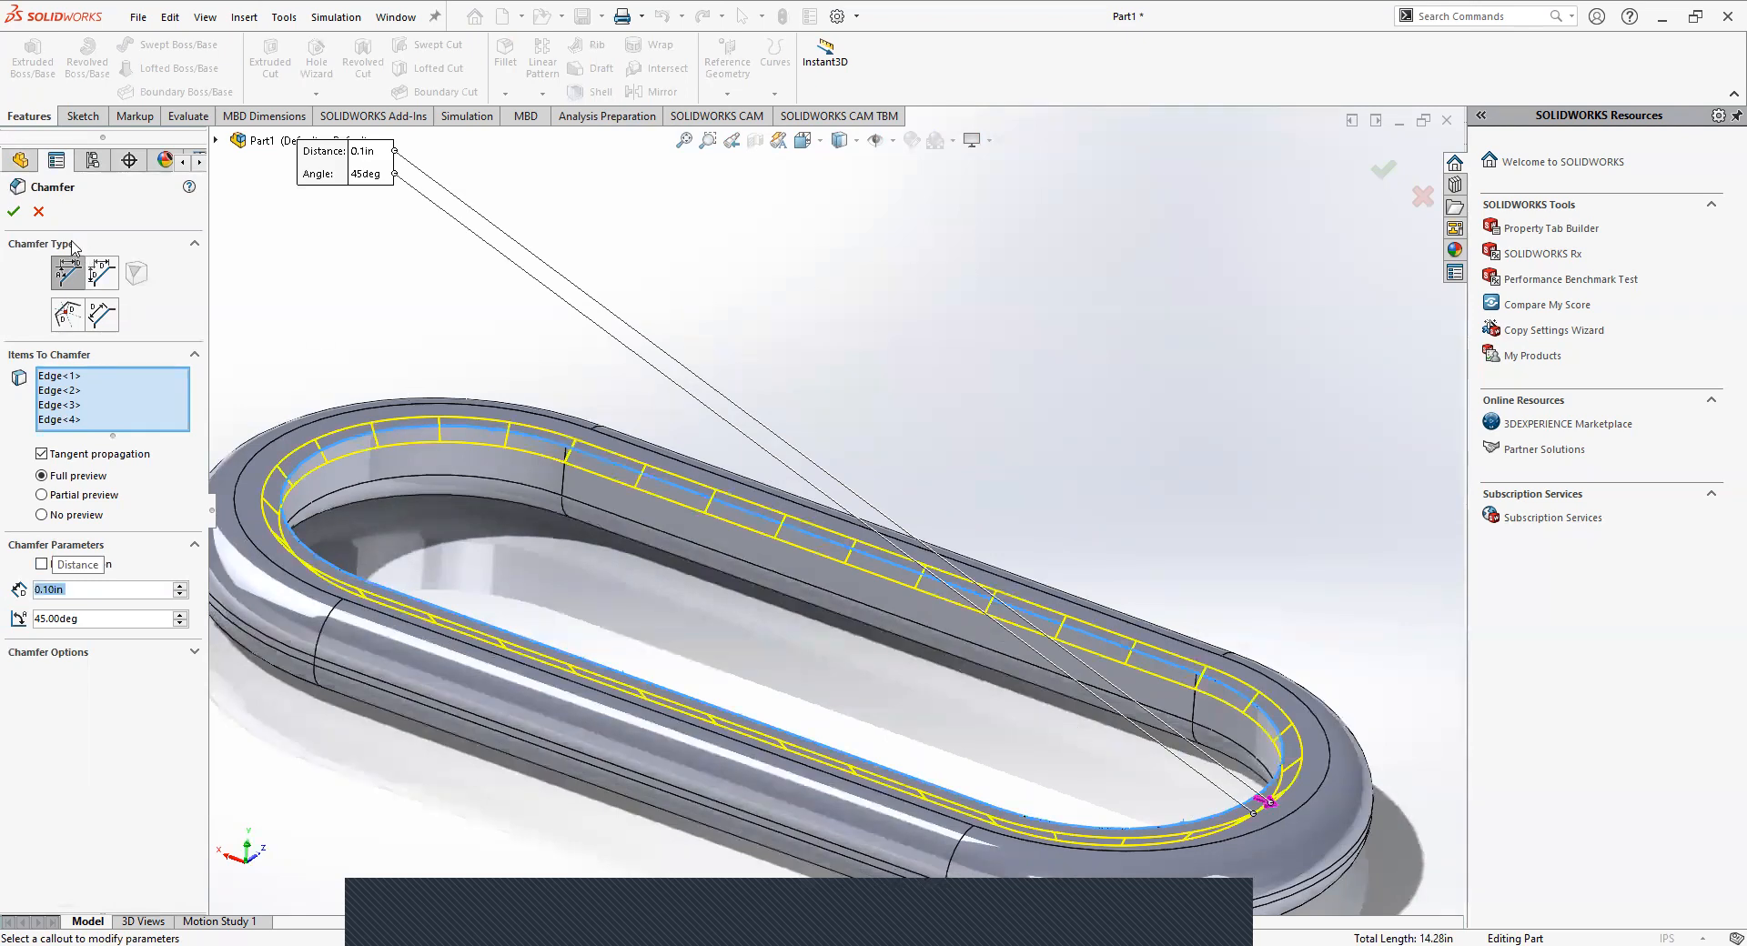
Check the chamfer preview from several angles and remove the far straight inner edge from the chamfer's items.
mouse_move(335, 451)
middle_mouse_down()
mouse_move(385, 371)
mouse_move(340, 443)
middle_mouse_up()
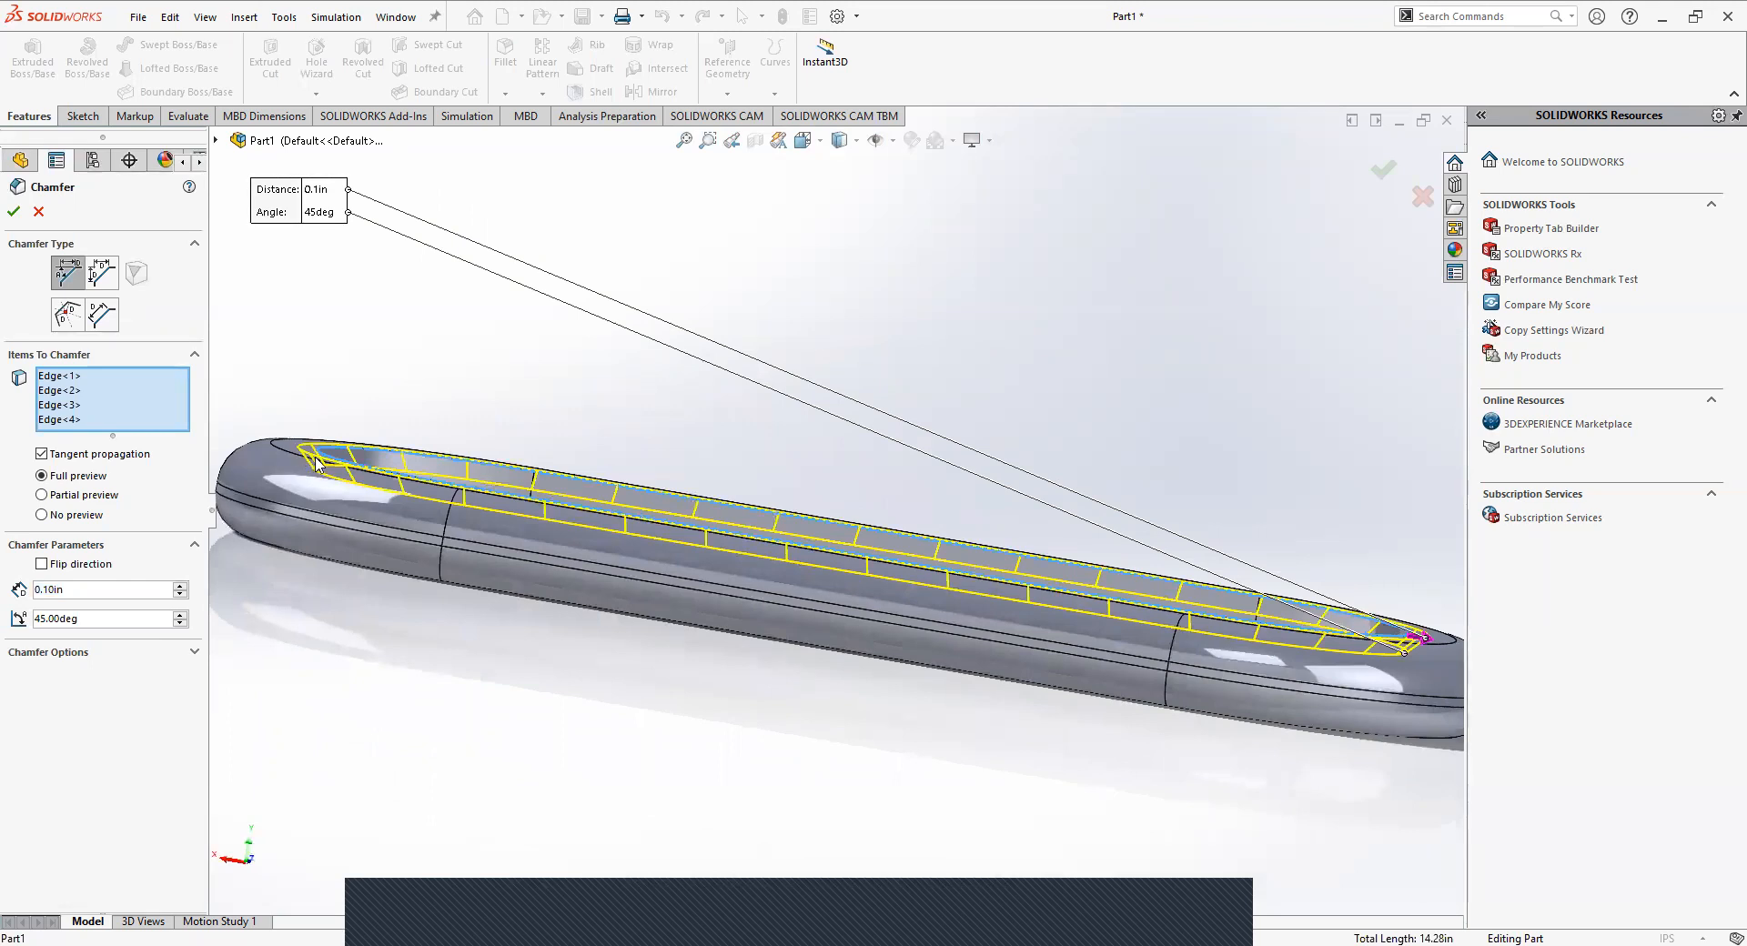
middle_click_drag(362, 380, 571, 364)
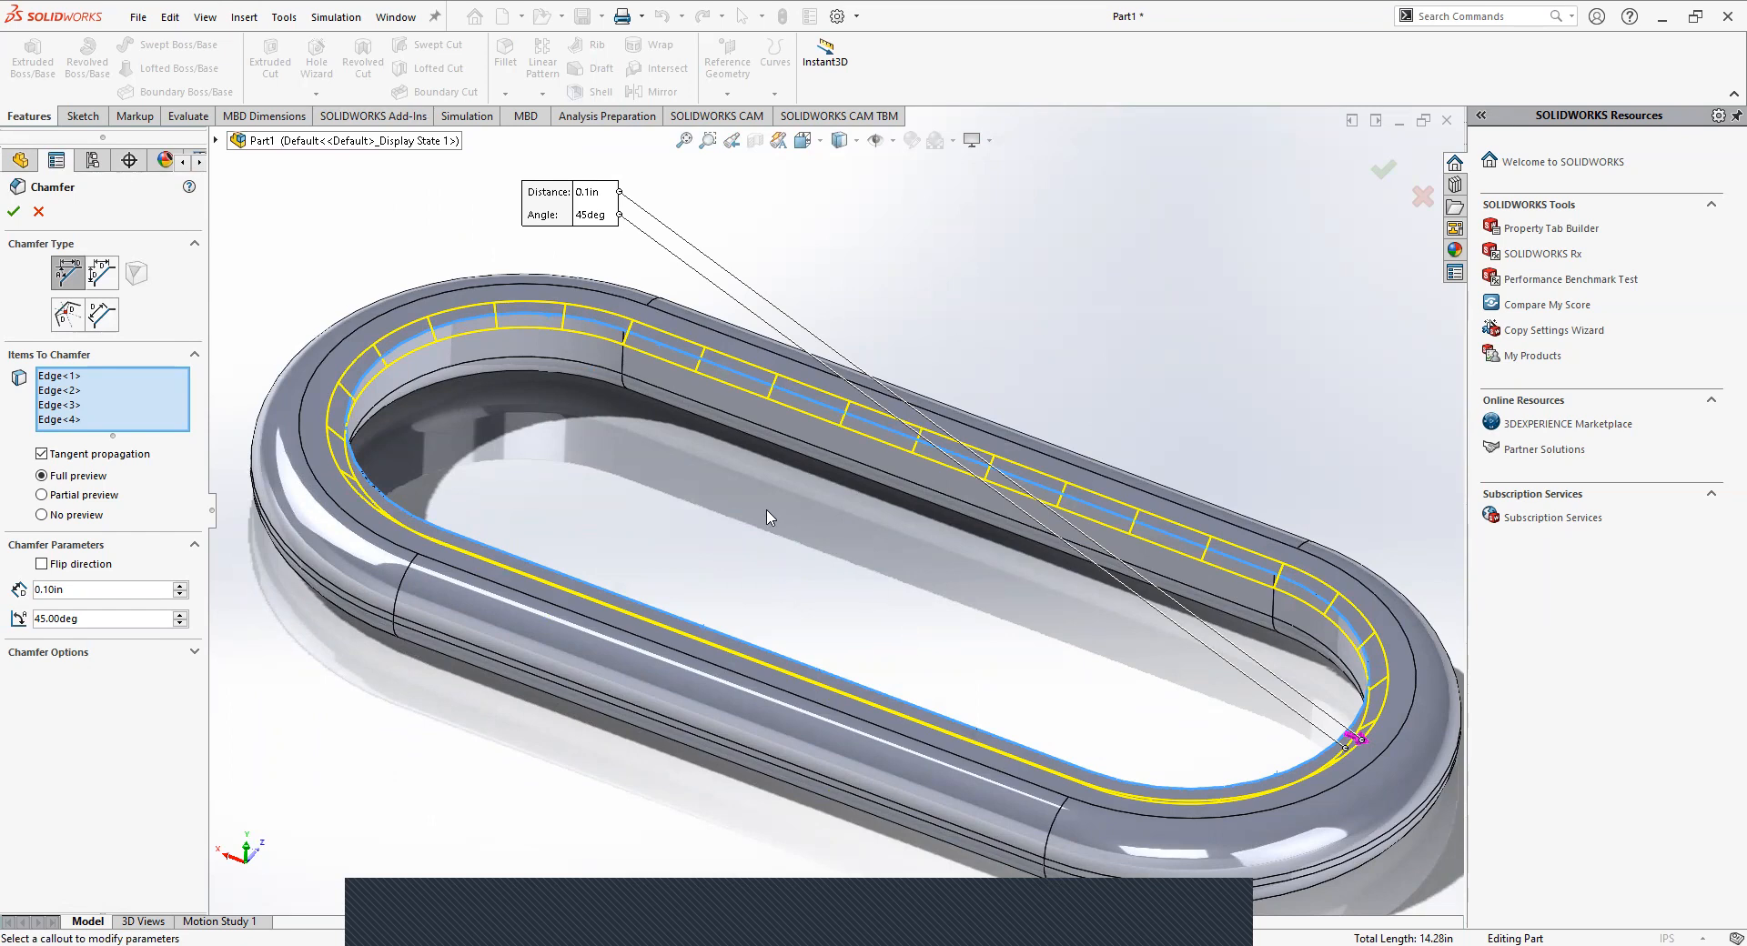
left_click(152, 393)
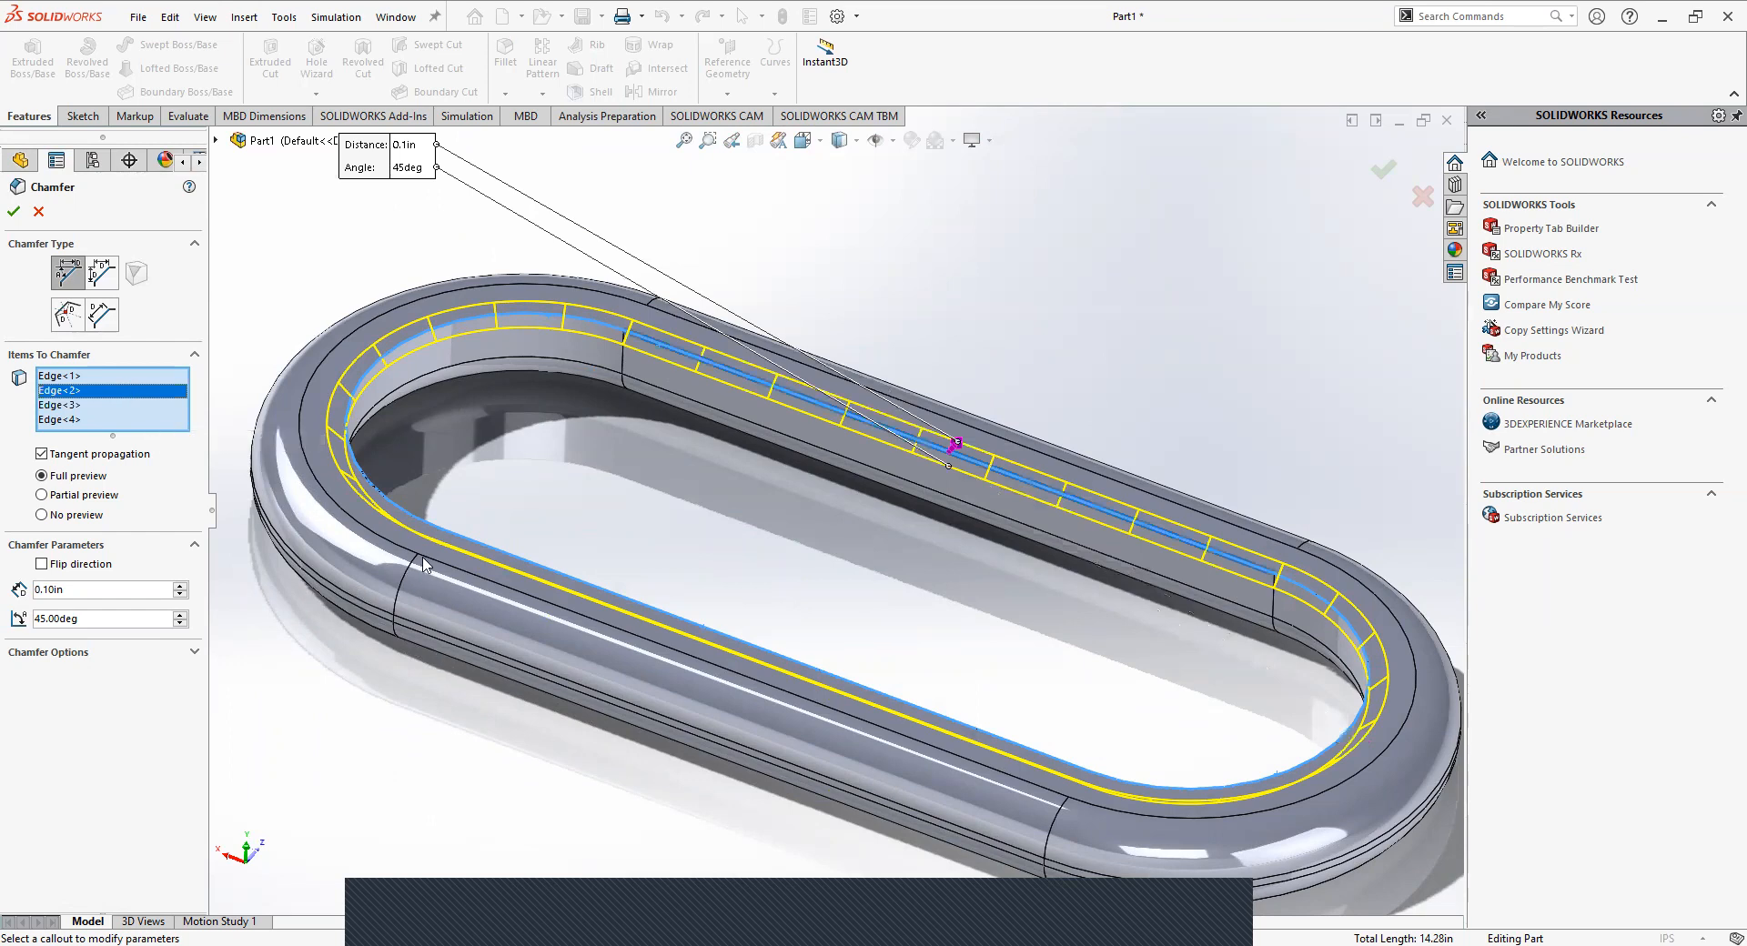
middle_click_drag(439, 497, 391, 431)
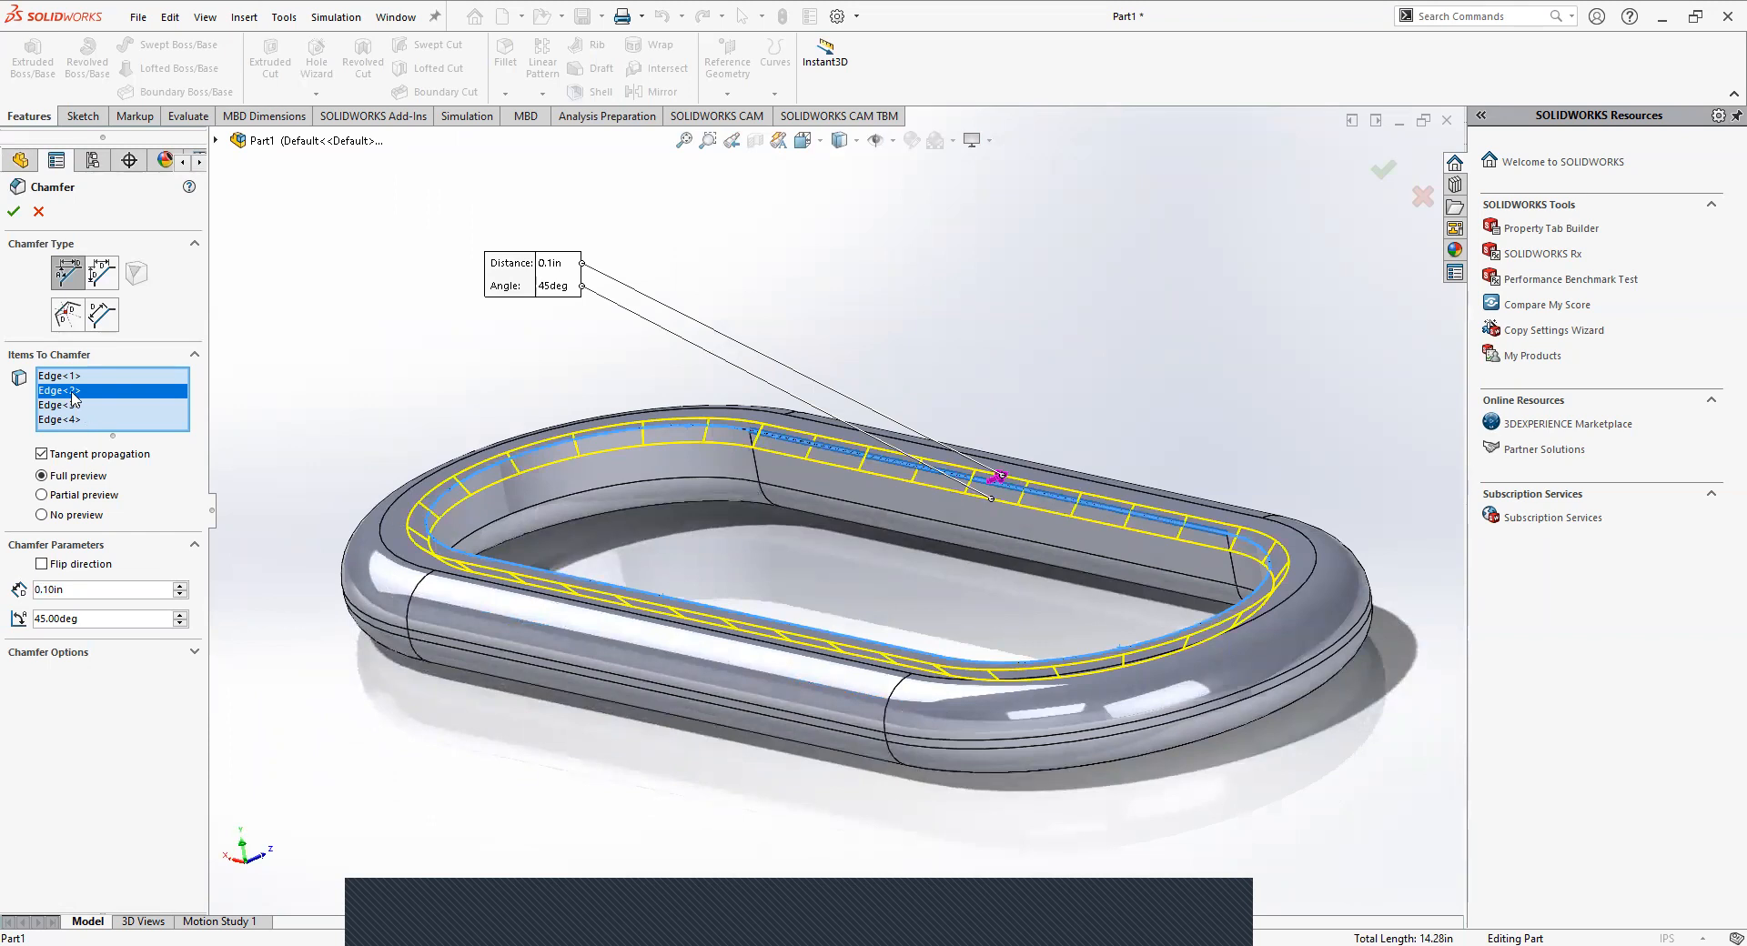
key("Delete")
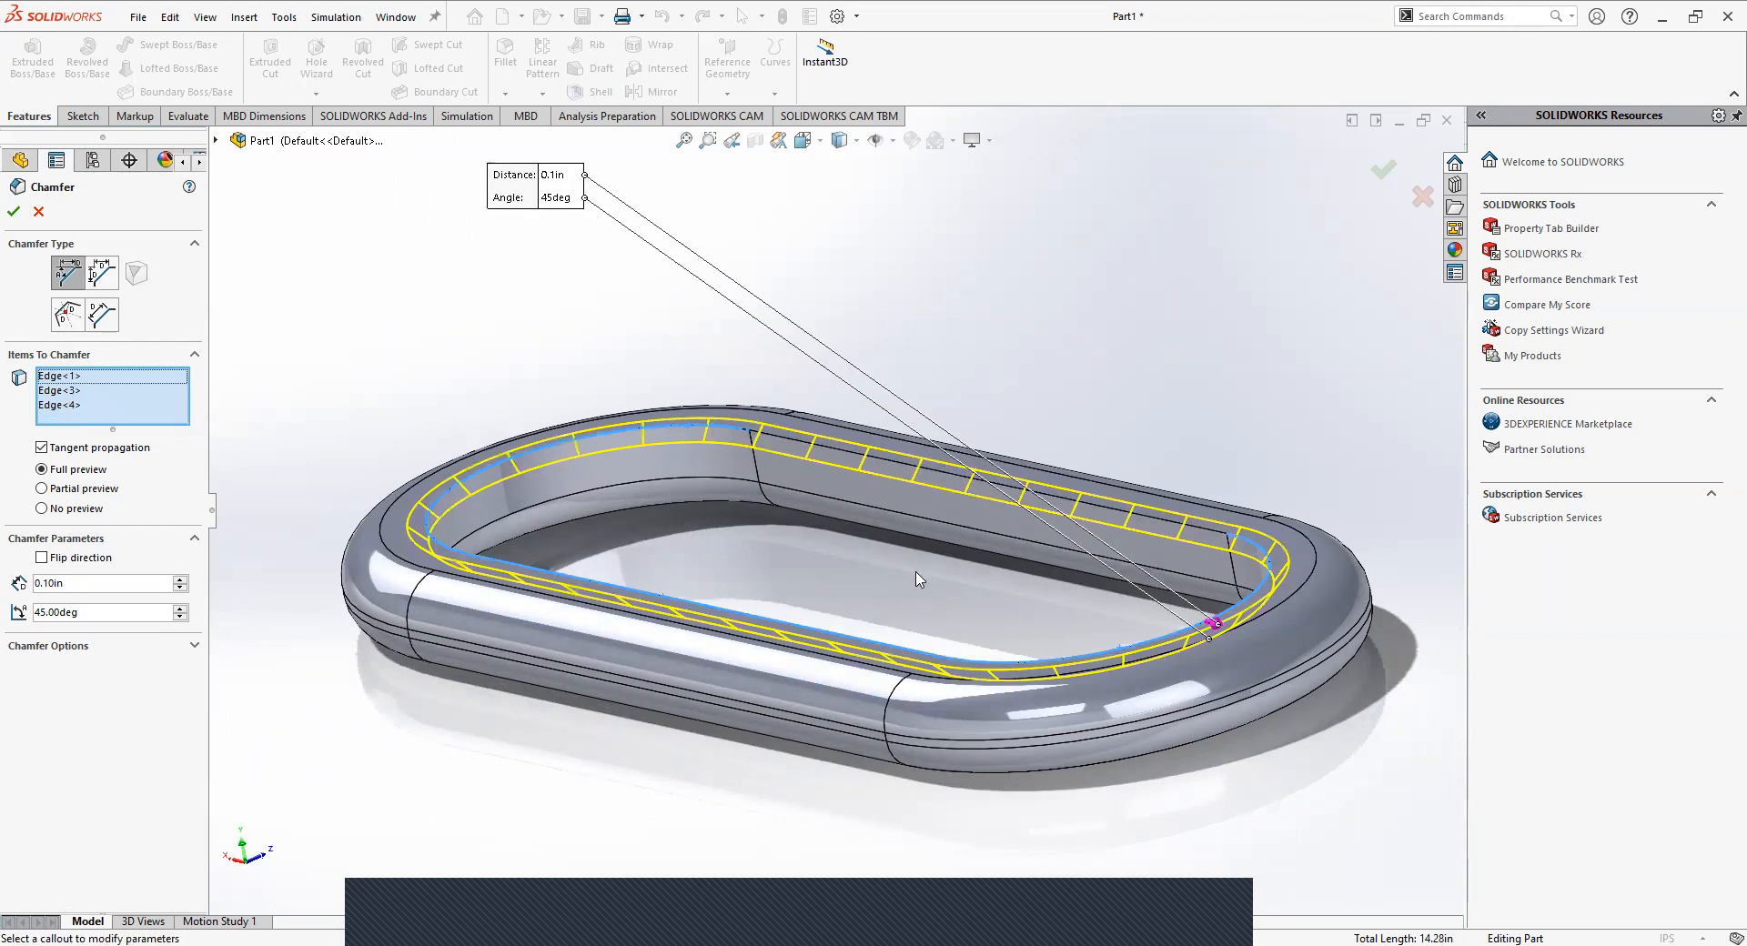
Add the far straight inner edge back to the chamfer's items, leaving out the inner side face, and apply the chamfer.
middle_click_drag(916, 577, 955, 609)
left_click(769, 420)
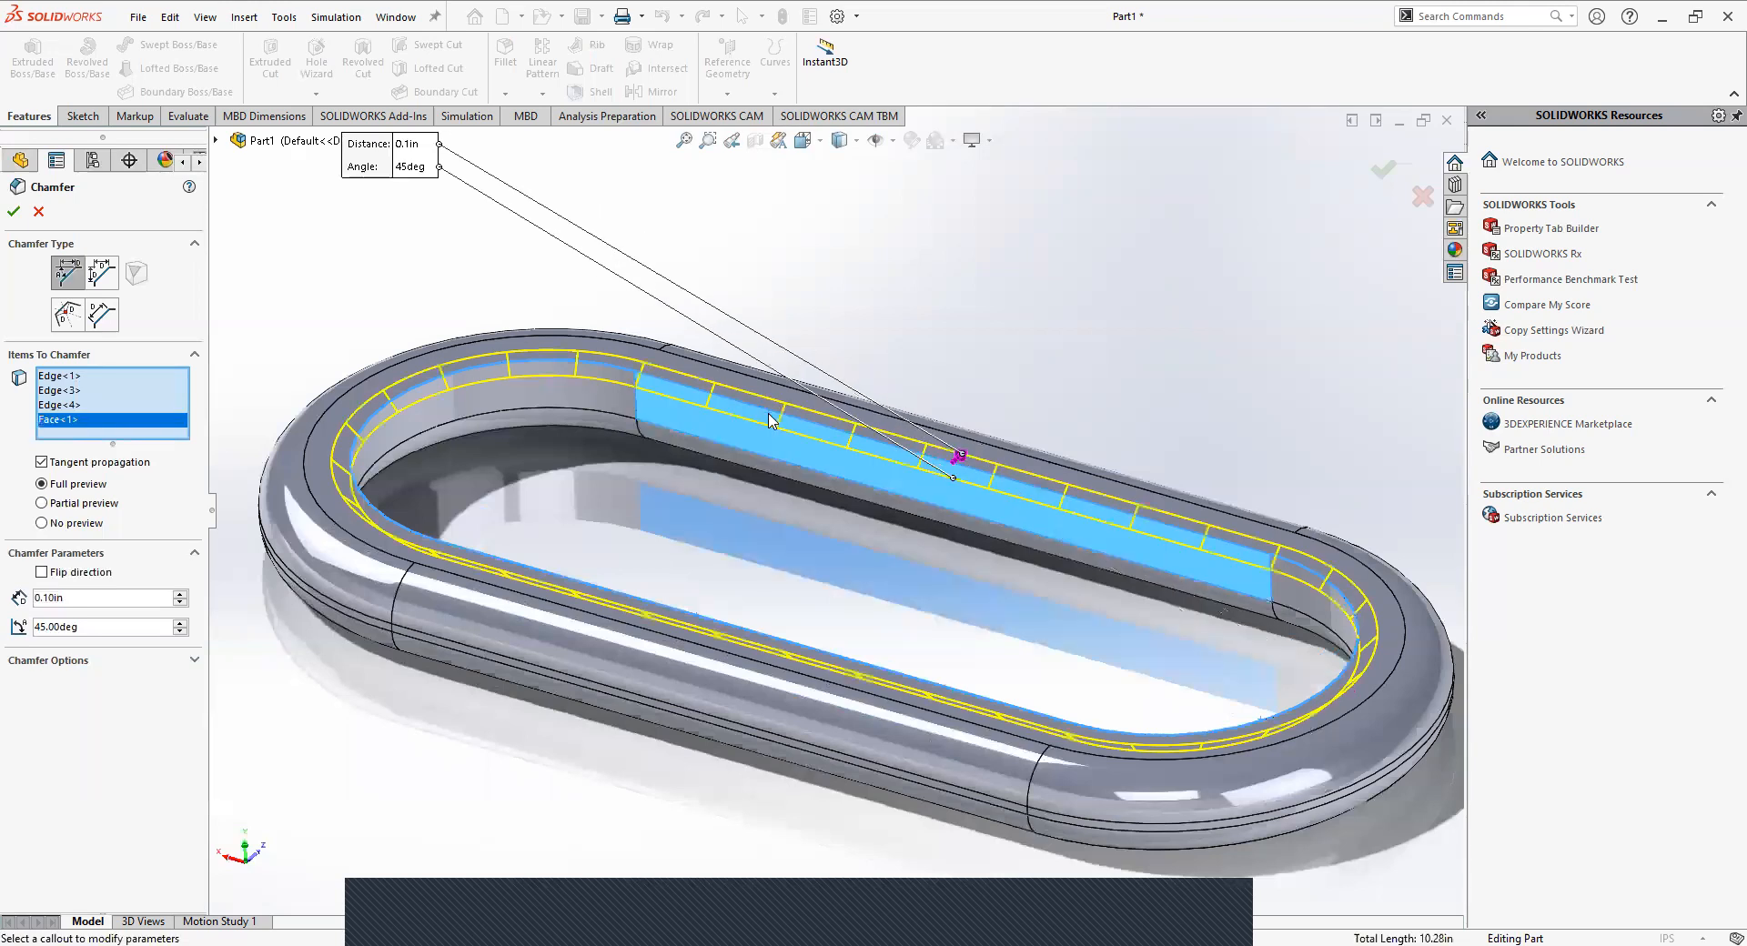
left_click(665, 401)
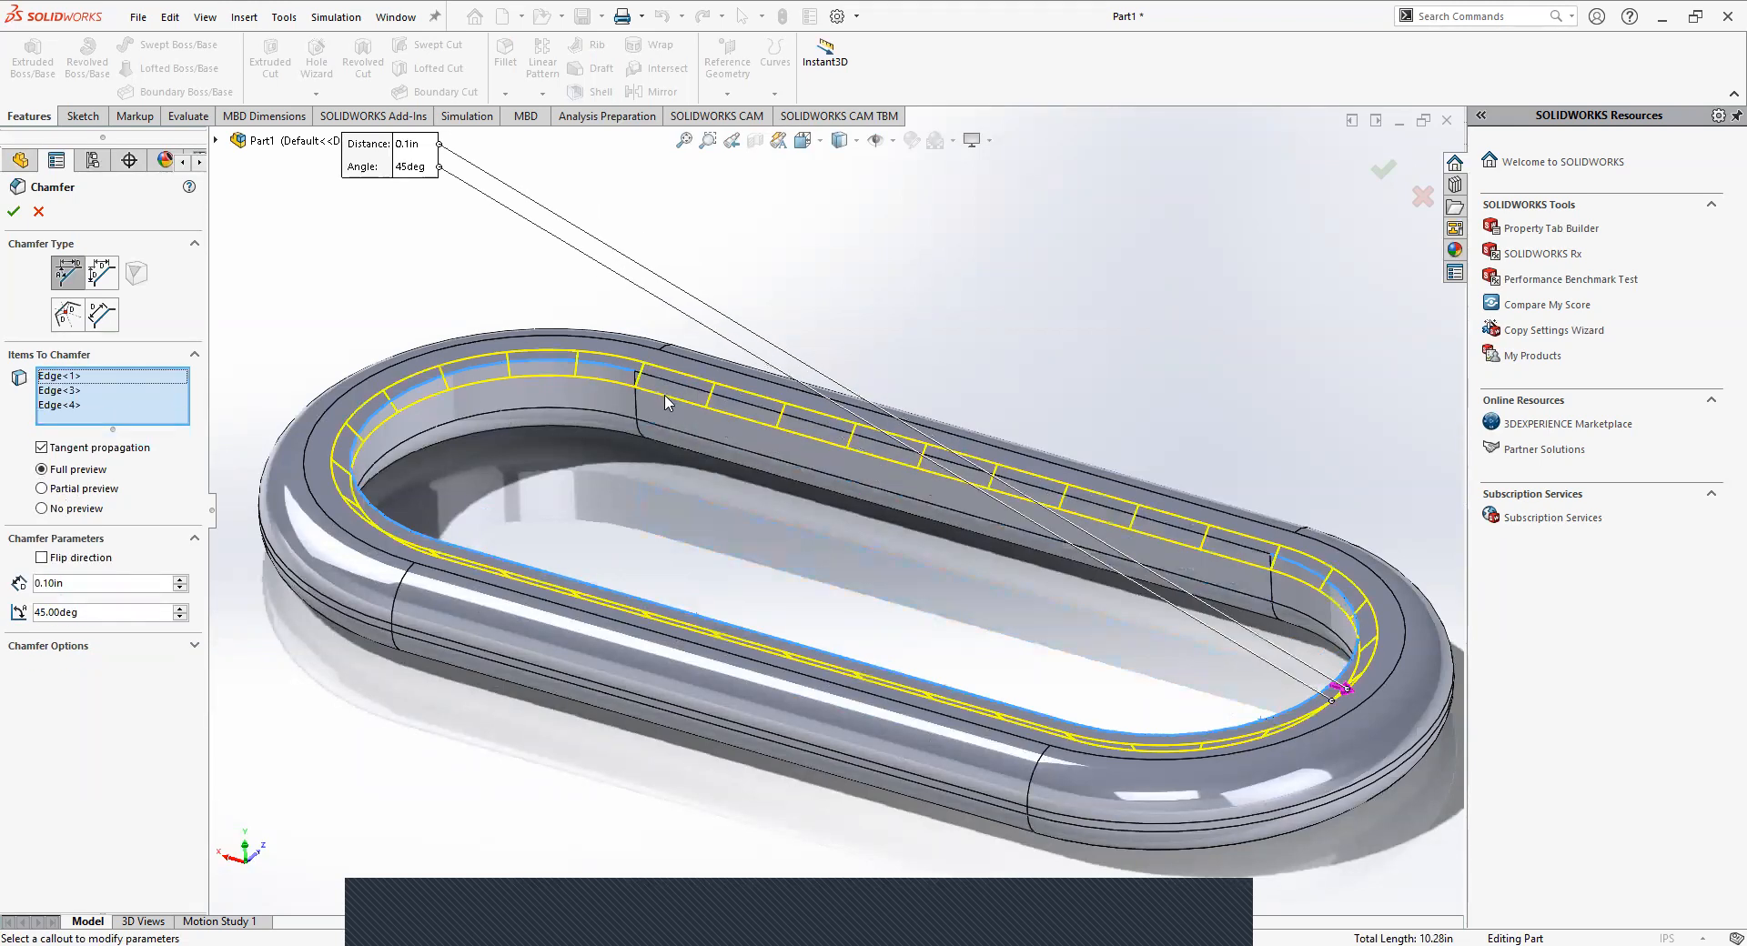
left_click(665, 392)
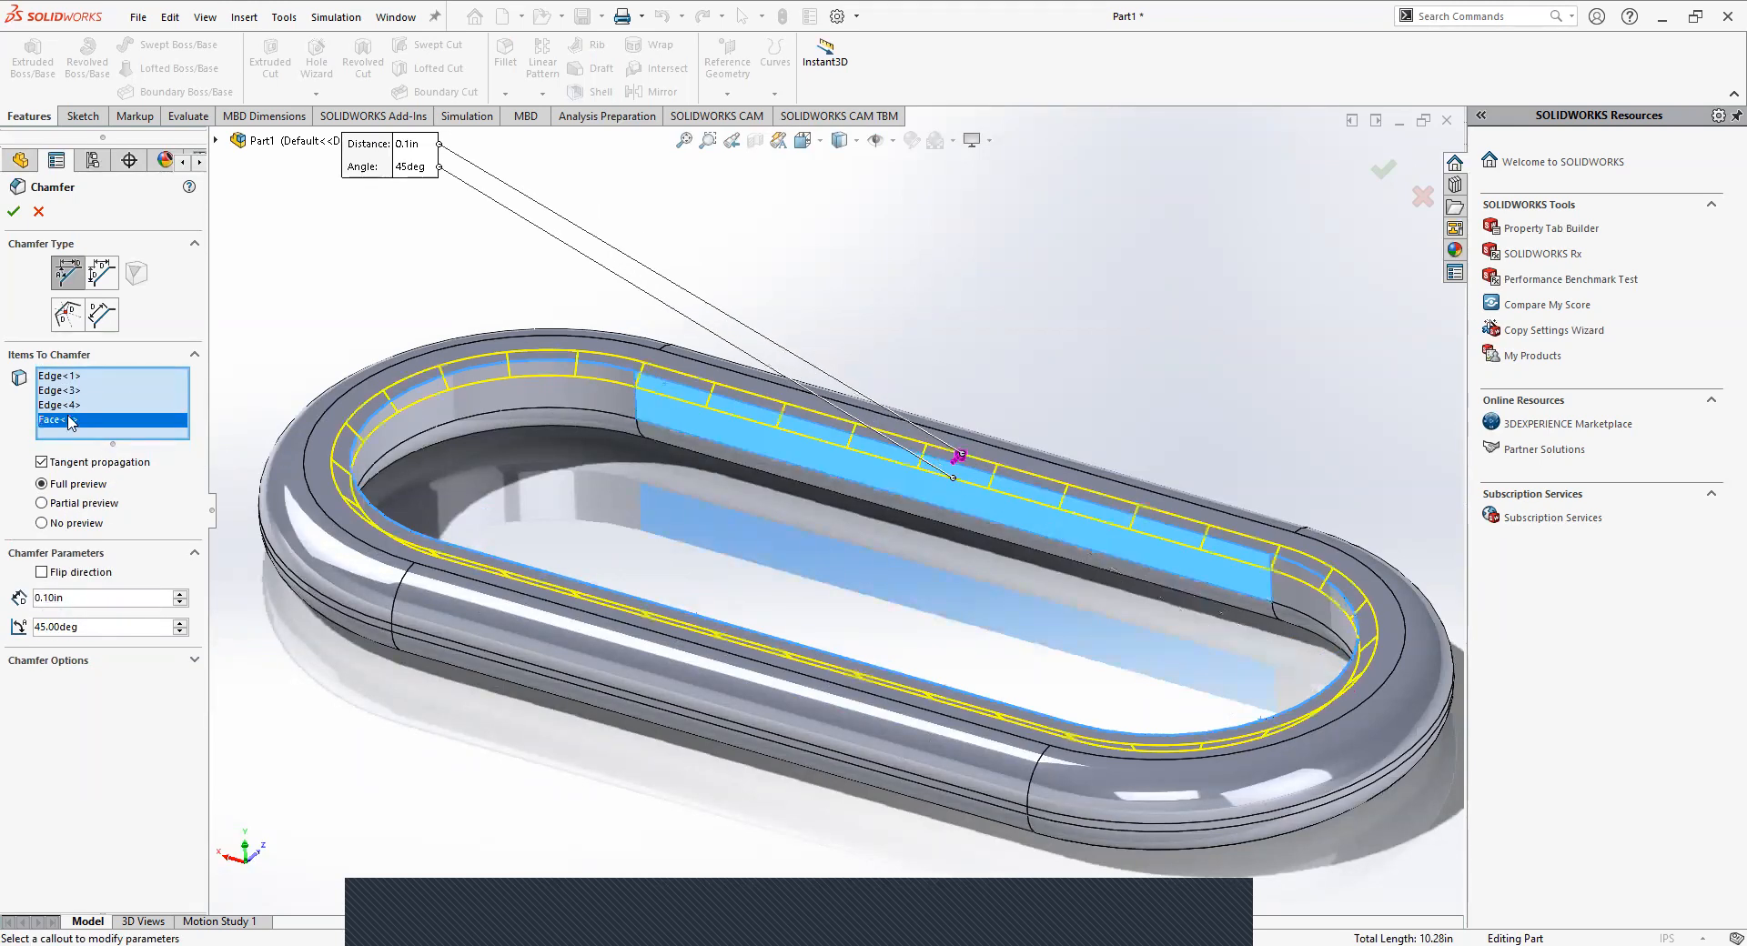
key("Delete")
scroll(865, 428, "down", 6)
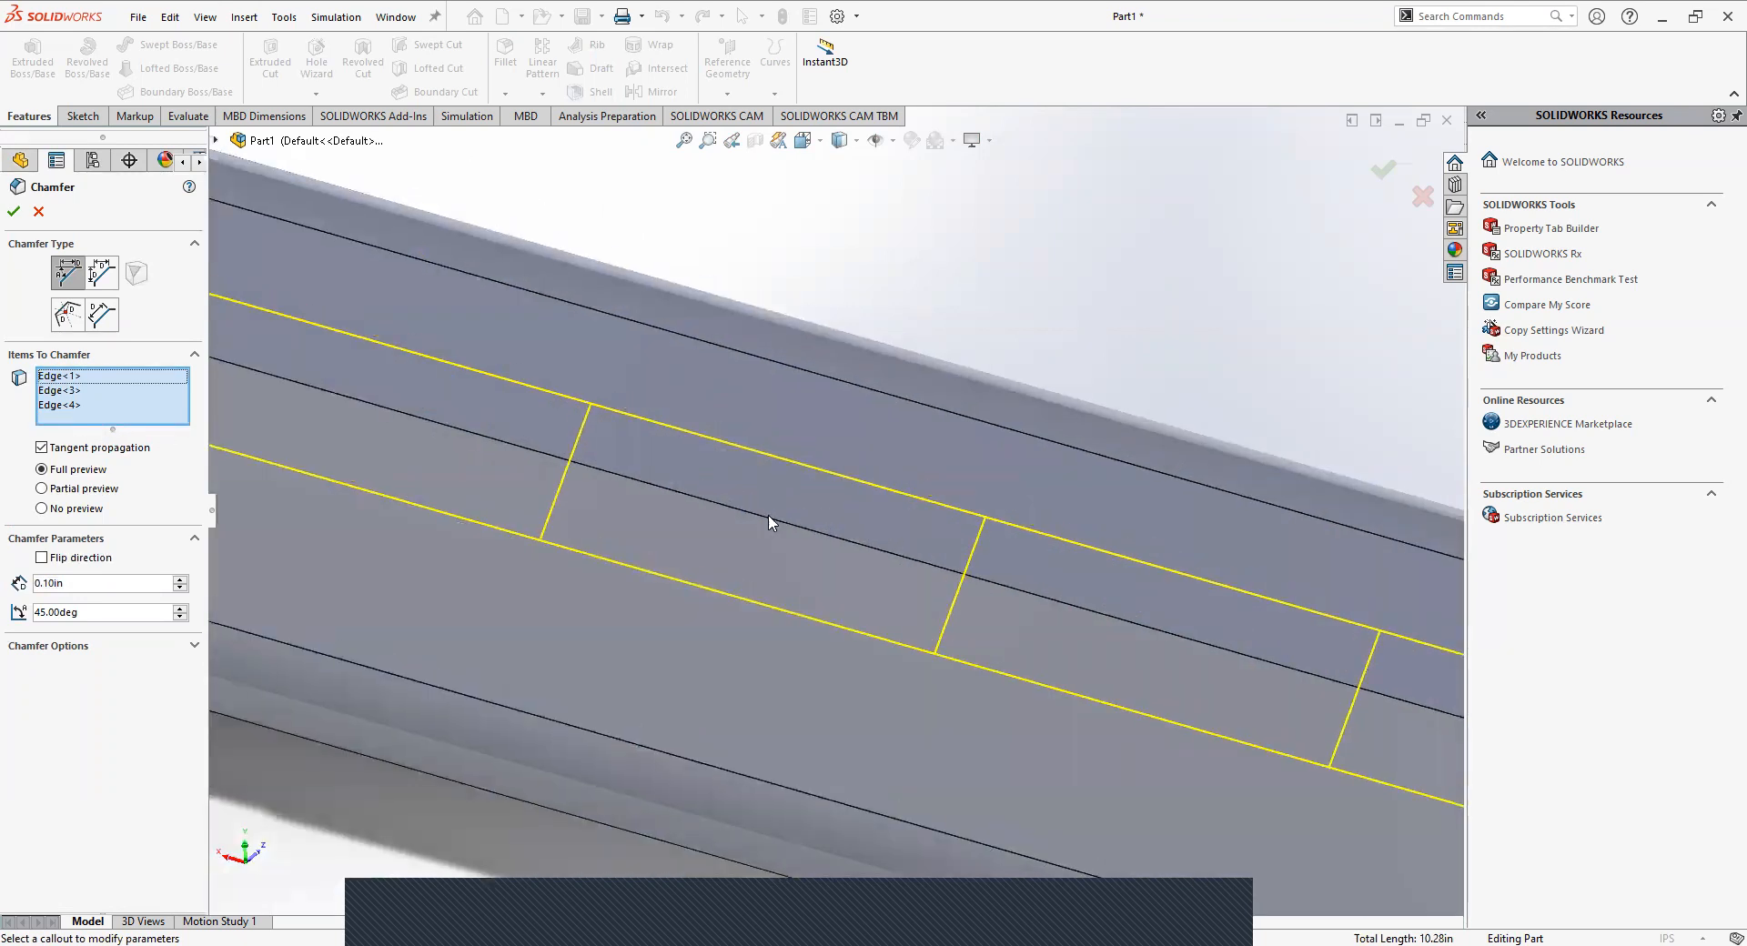
left_click(769, 522)
scroll(693, 521, "up", 6)
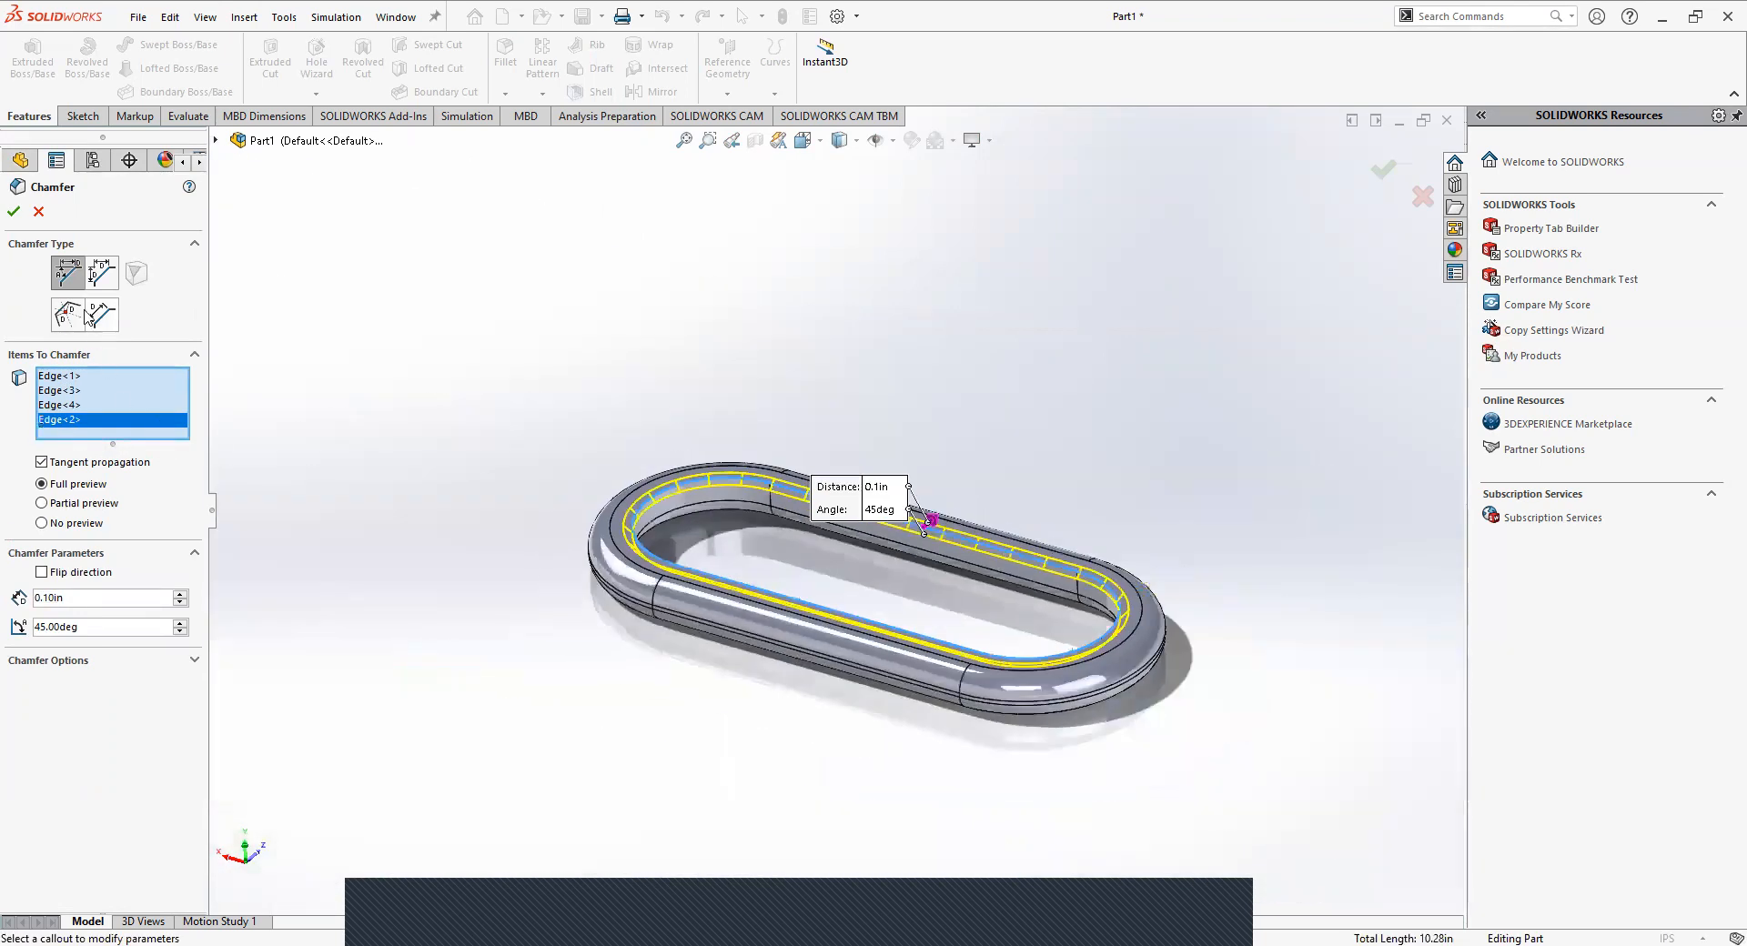
scroll(871, 585, "down", 2)
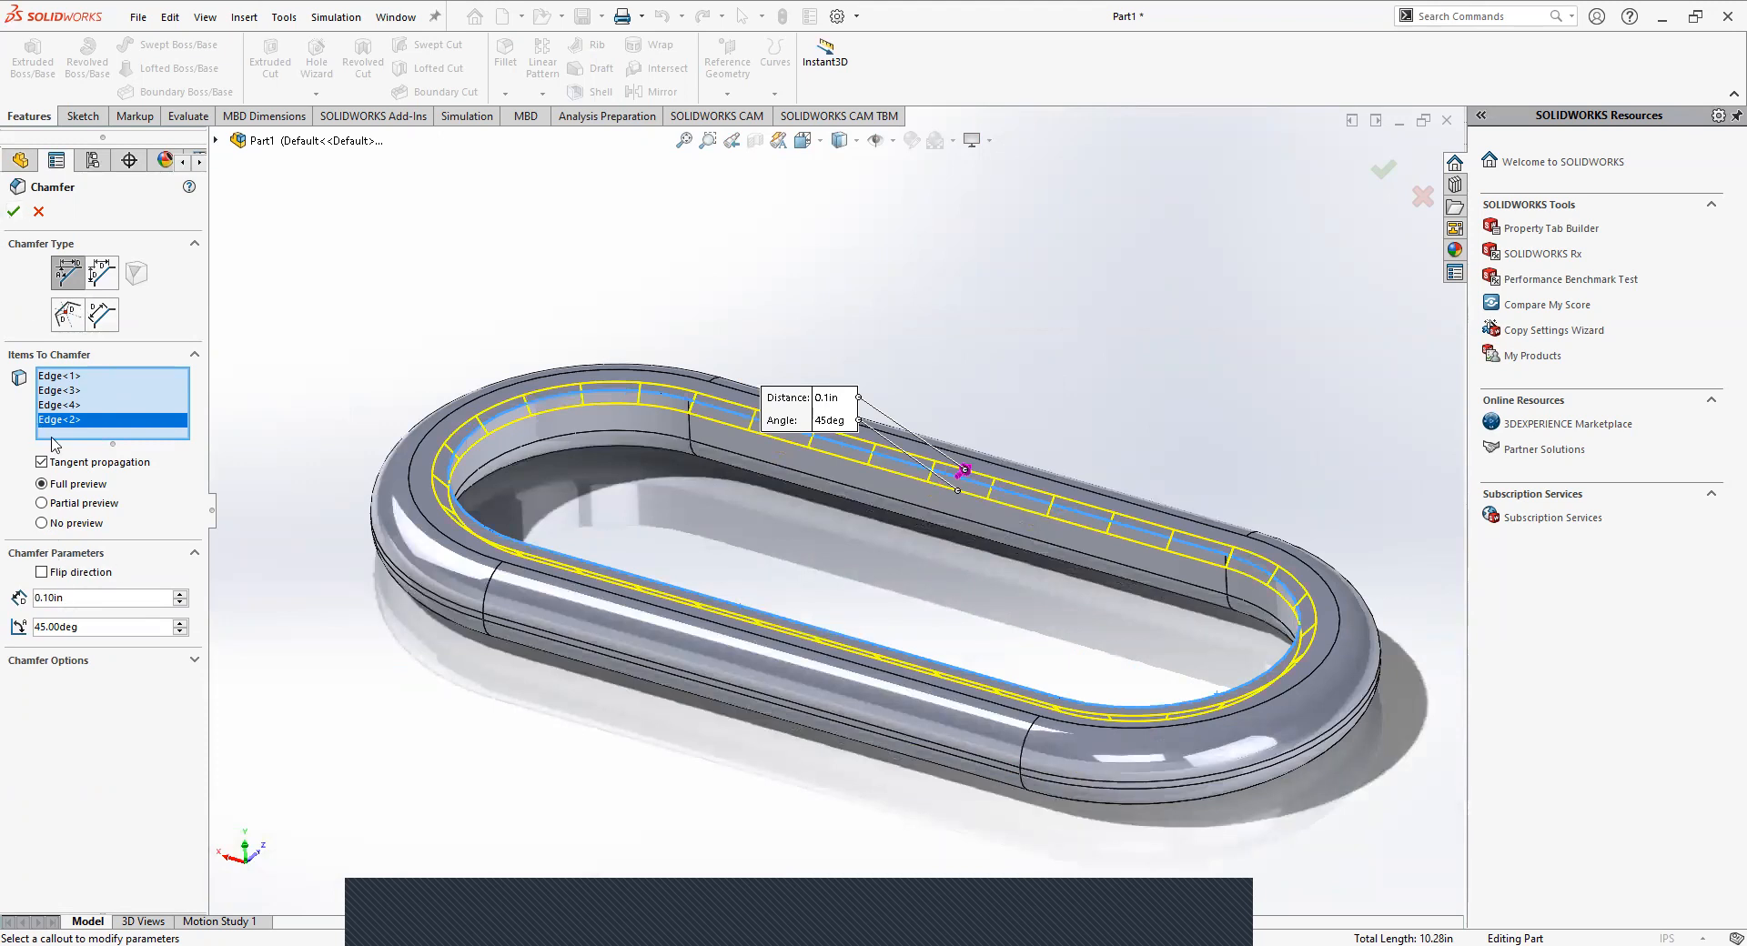
left_click(13, 211)
Examine the chamfered inner edge up close, where the link's straight side meets its rounded end.
middle_click_drag(863, 537, 723, 510)
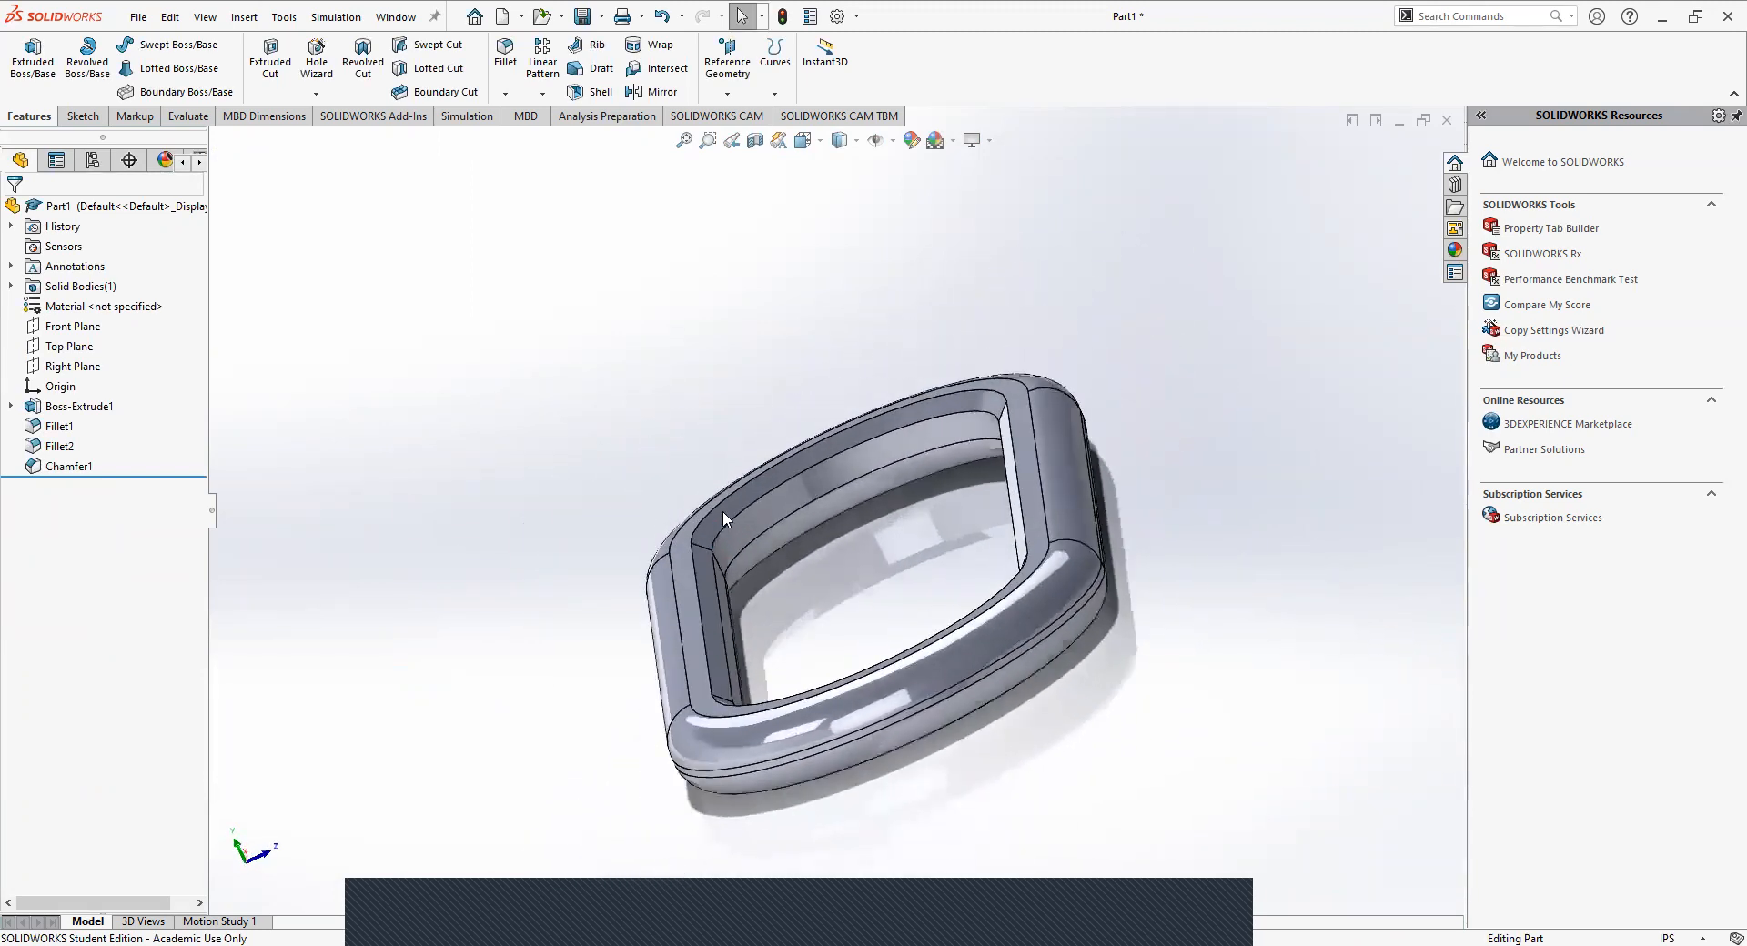
scroll(786, 534, "down", 10)
scroll(844, 499, "up", 2)
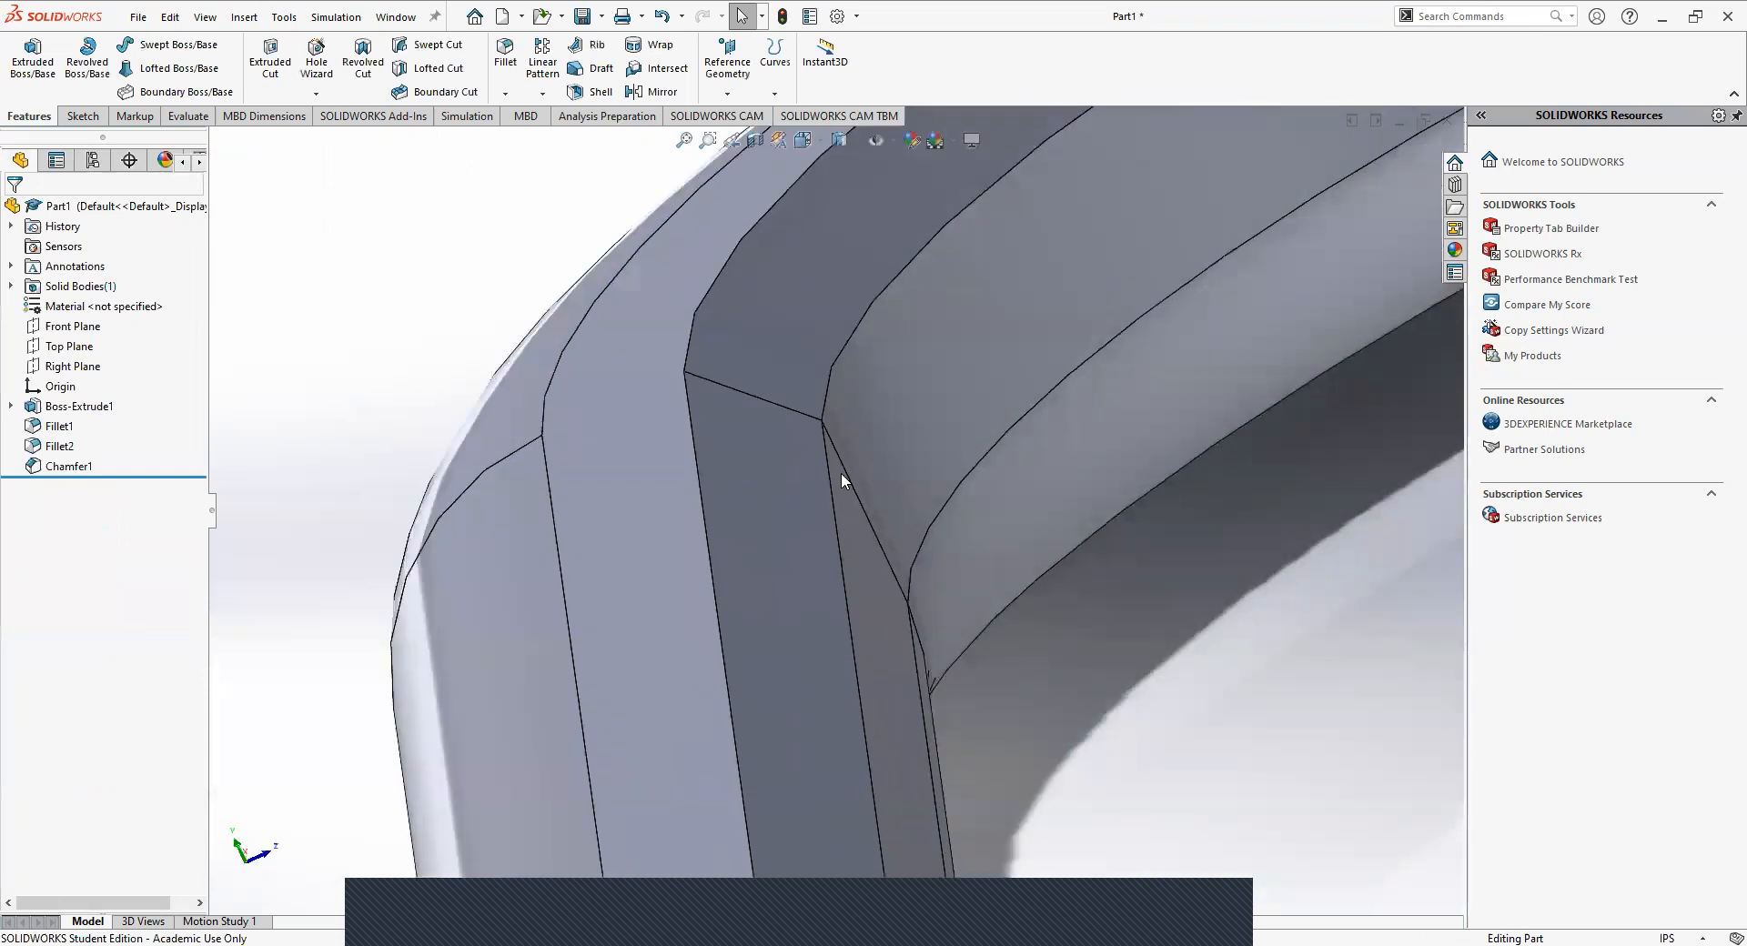
middle_click_drag(808, 418, 640, 434)
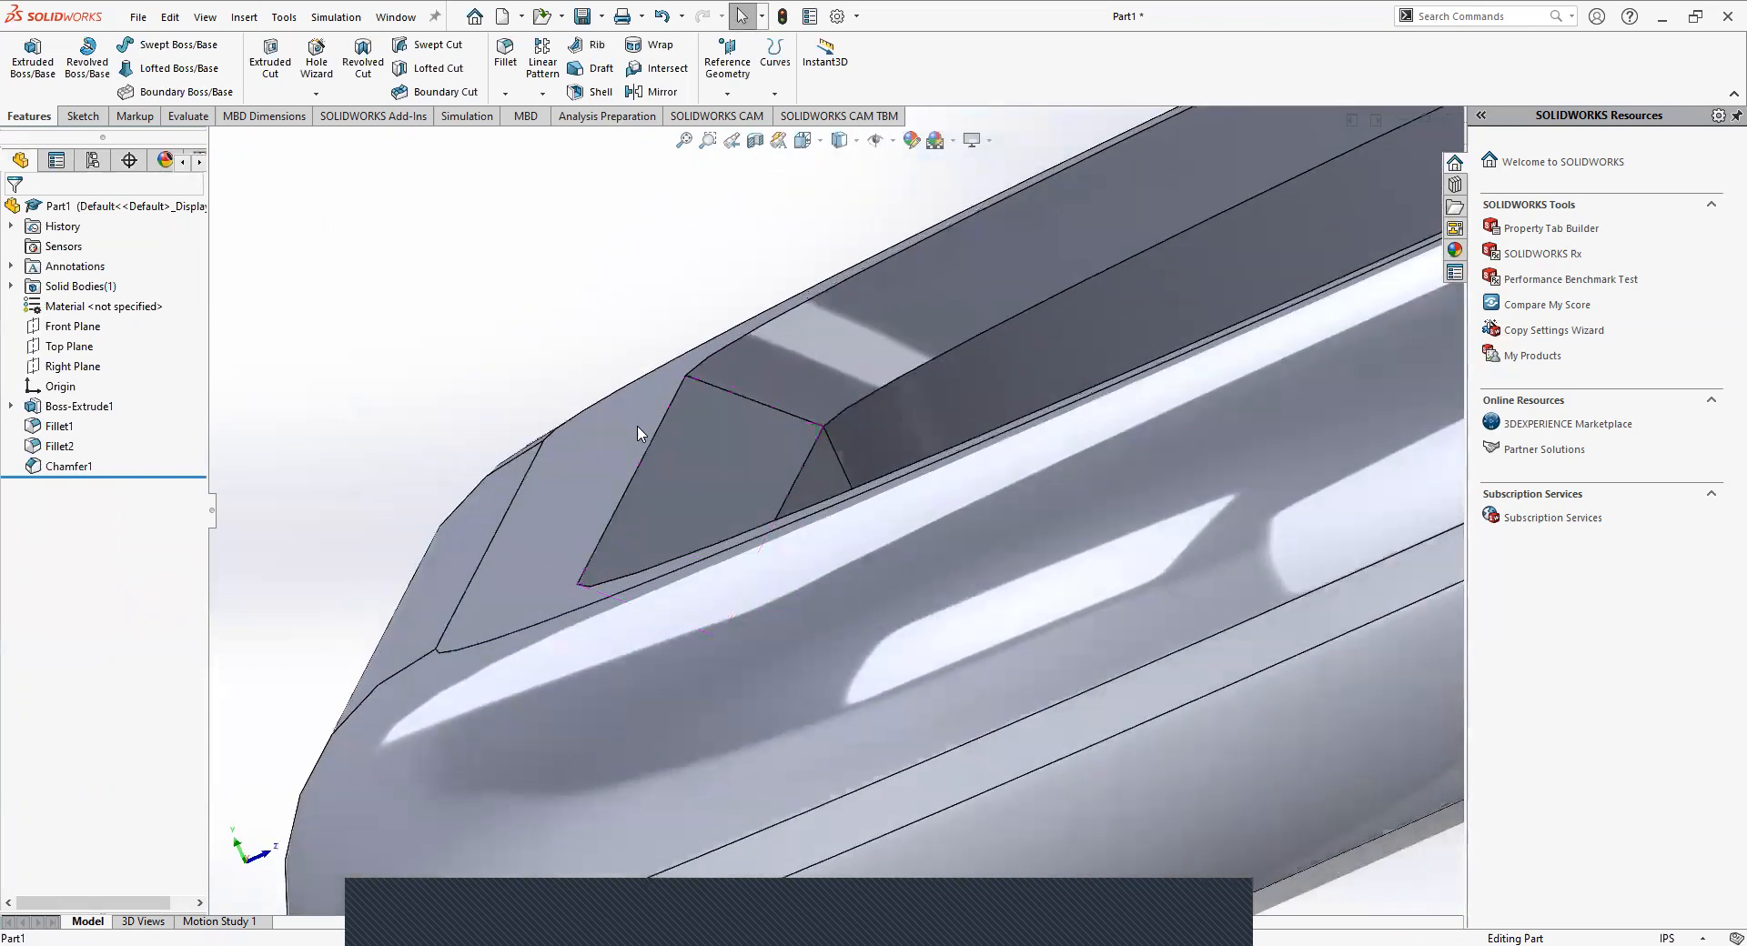
scroll(823, 517, "down", 4)
scroll(682, 592, "up", 6)
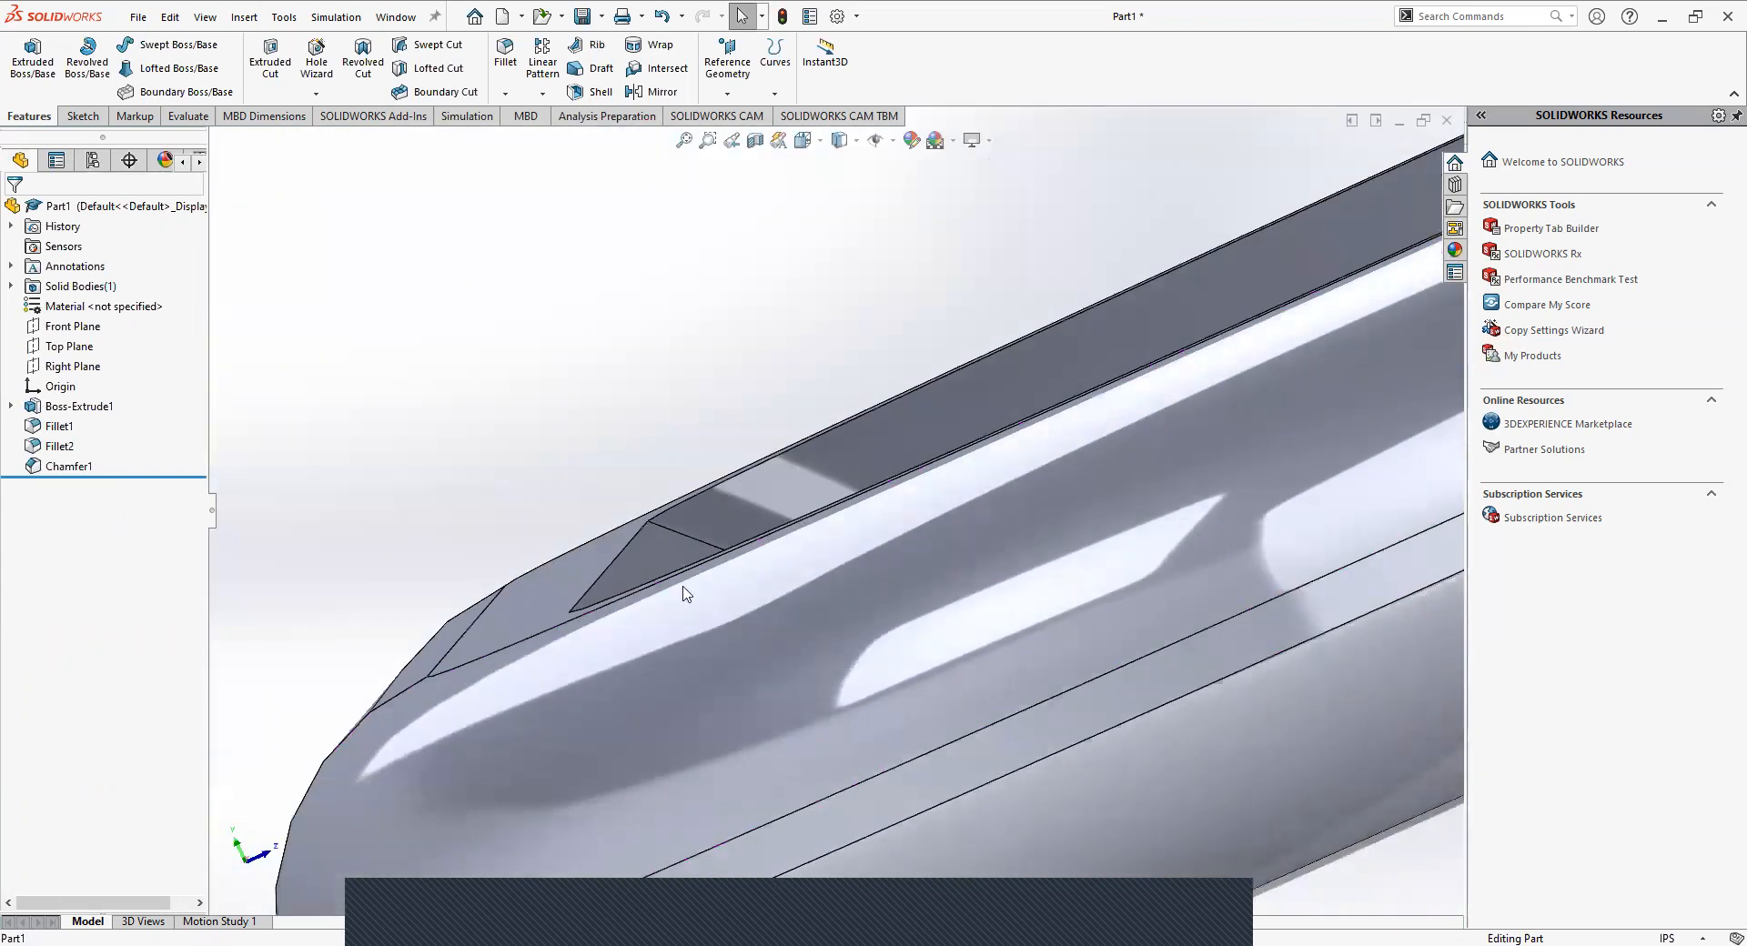
middle_click_drag(576, 655, 580, 669)
scroll(689, 634, "up", 4)
scroll(818, 533, "up", 2)
middle_click_drag(841, 525, 941, 605)
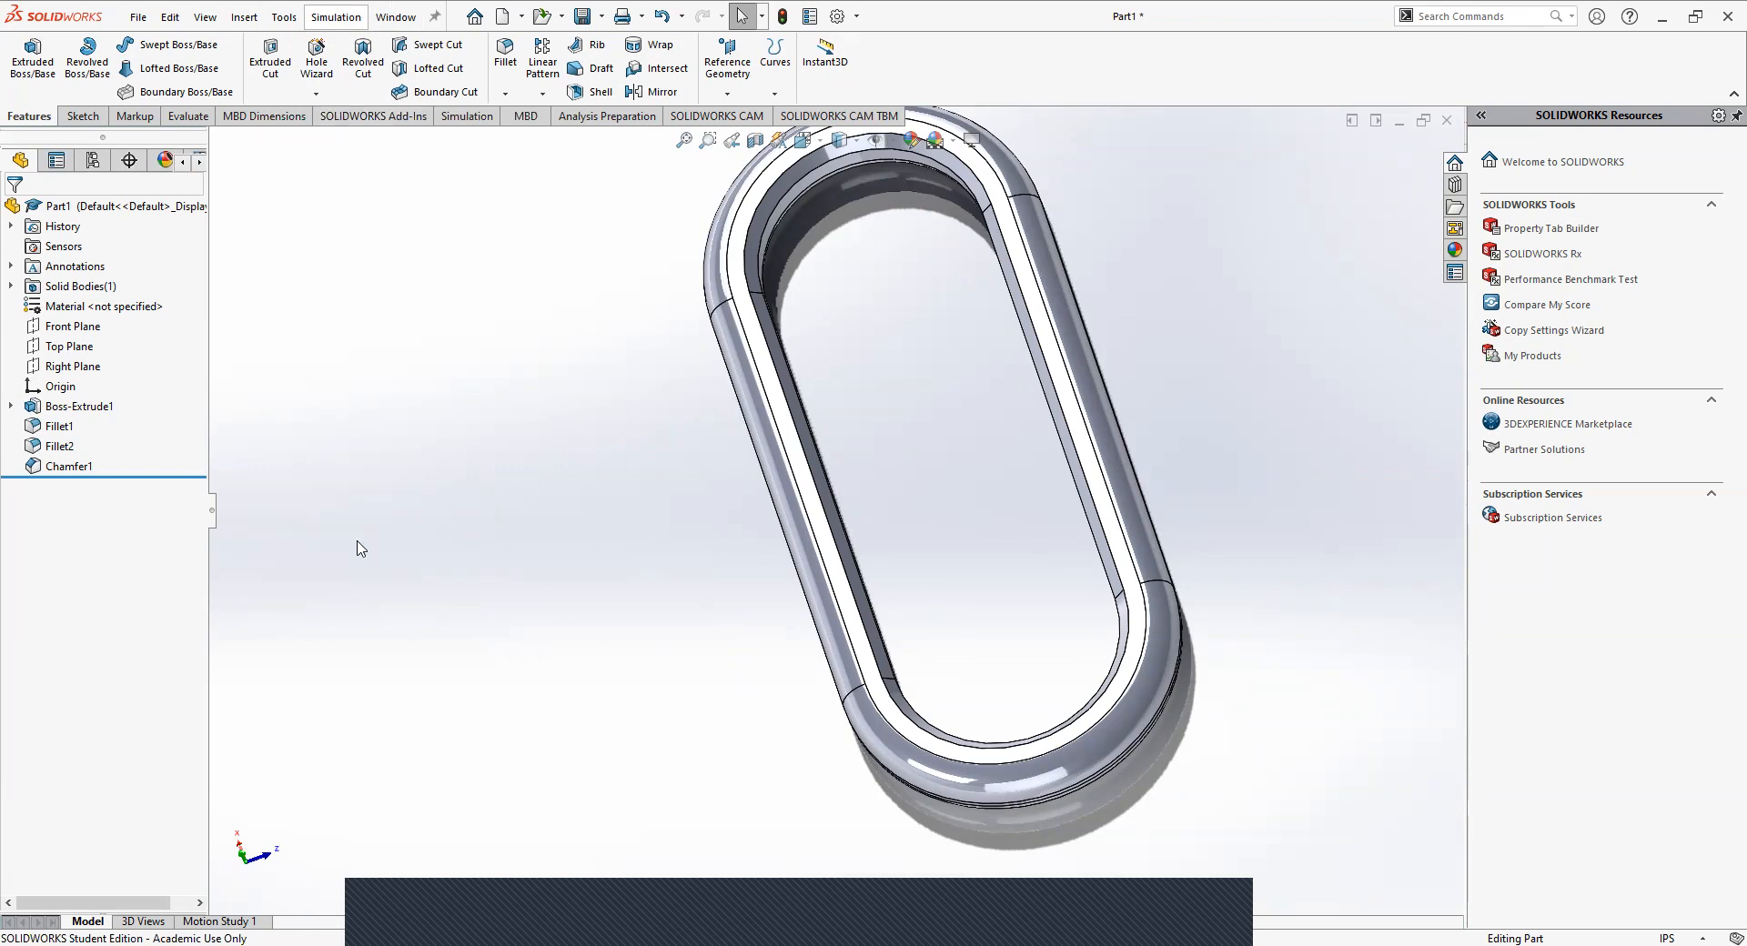
Examine the link's filleted underside and compare its rounded inner edge with the chamfered one on the opposite face.
scroll(804, 582, "up", 3)
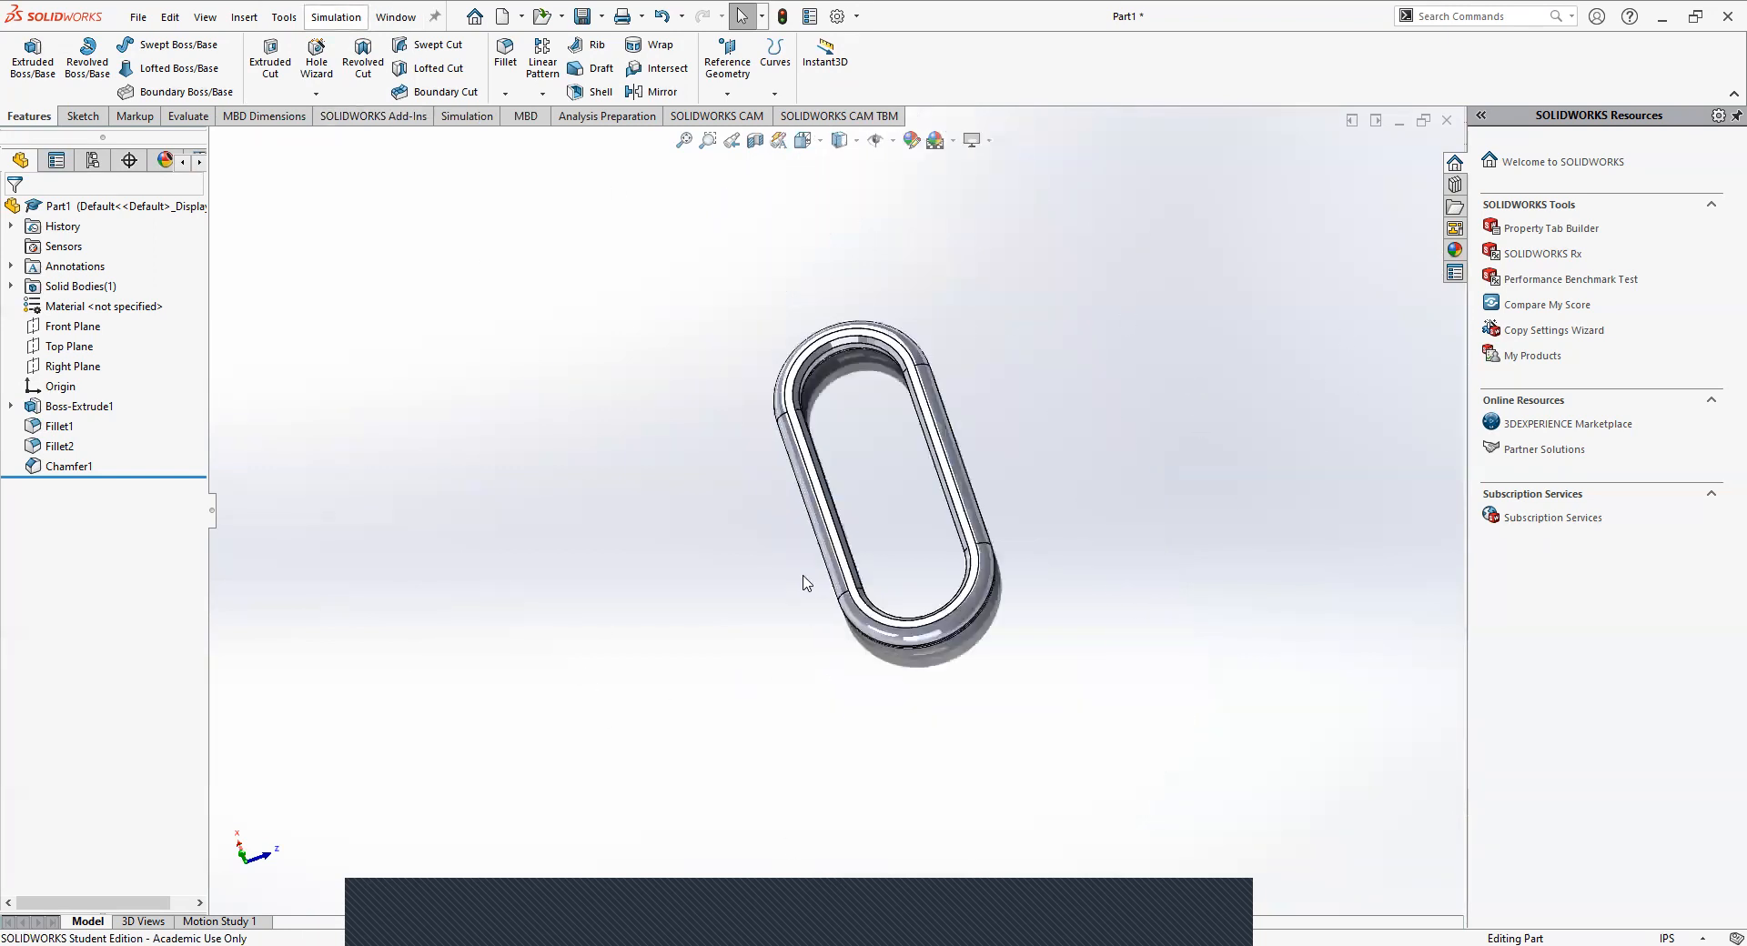
middle_click_drag(893, 472, 1364, 655)
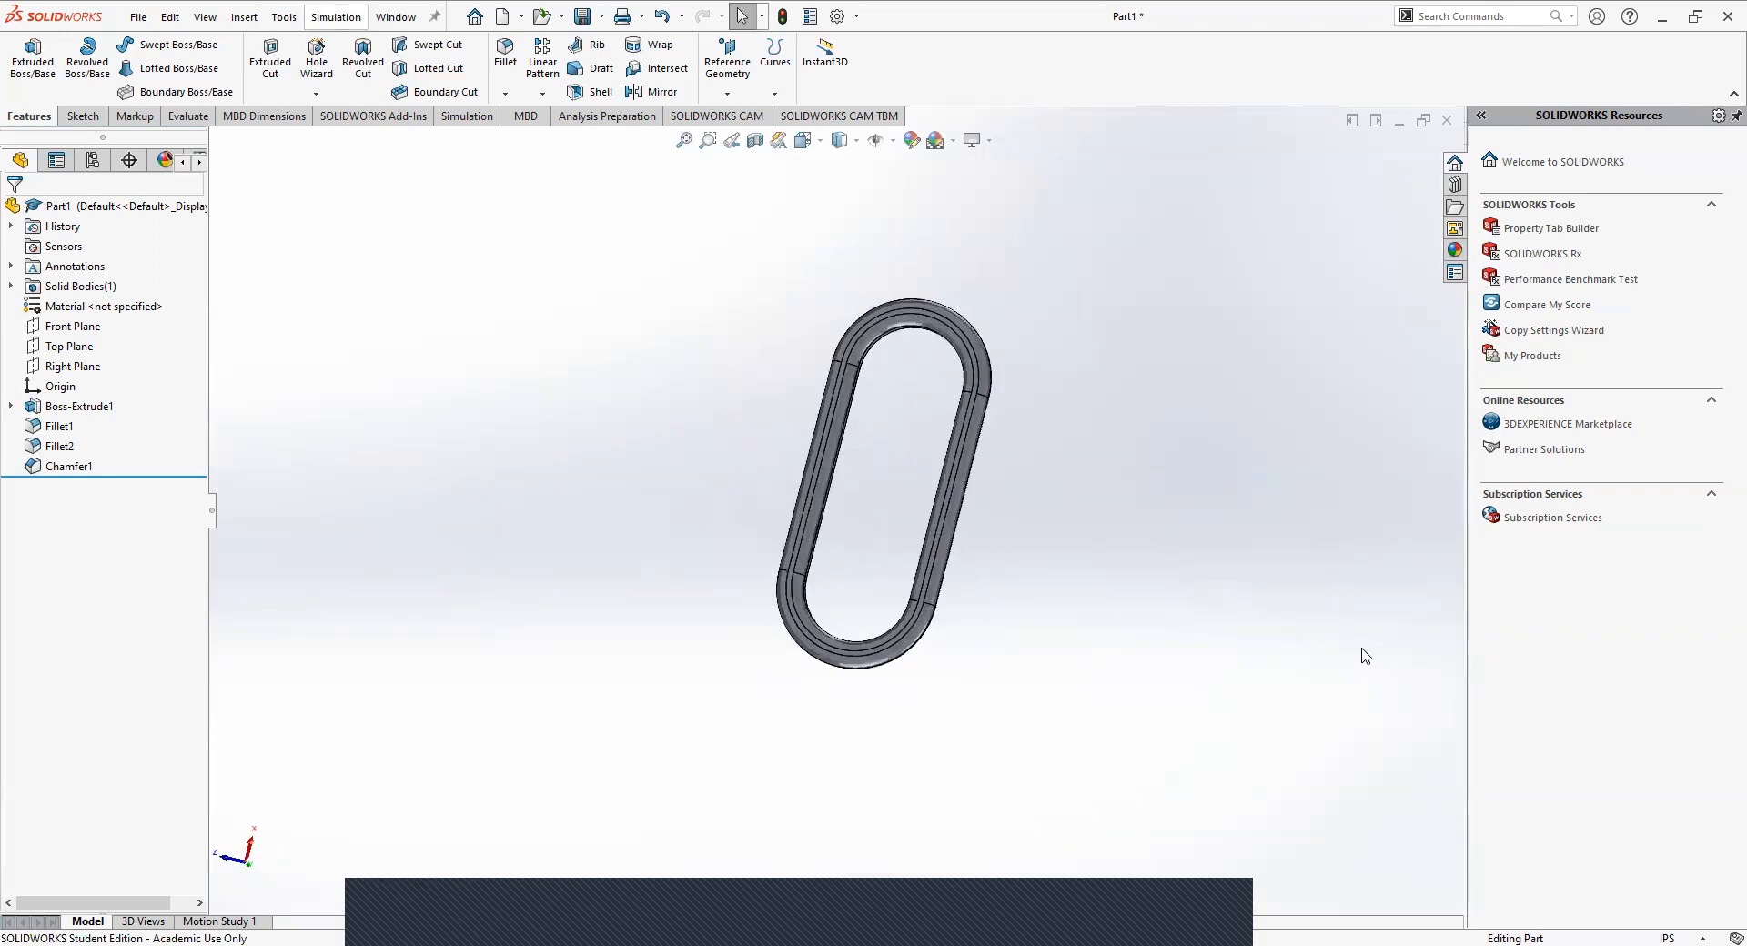
scroll(924, 437, "down", 2)
scroll(819, 627, "down", 2)
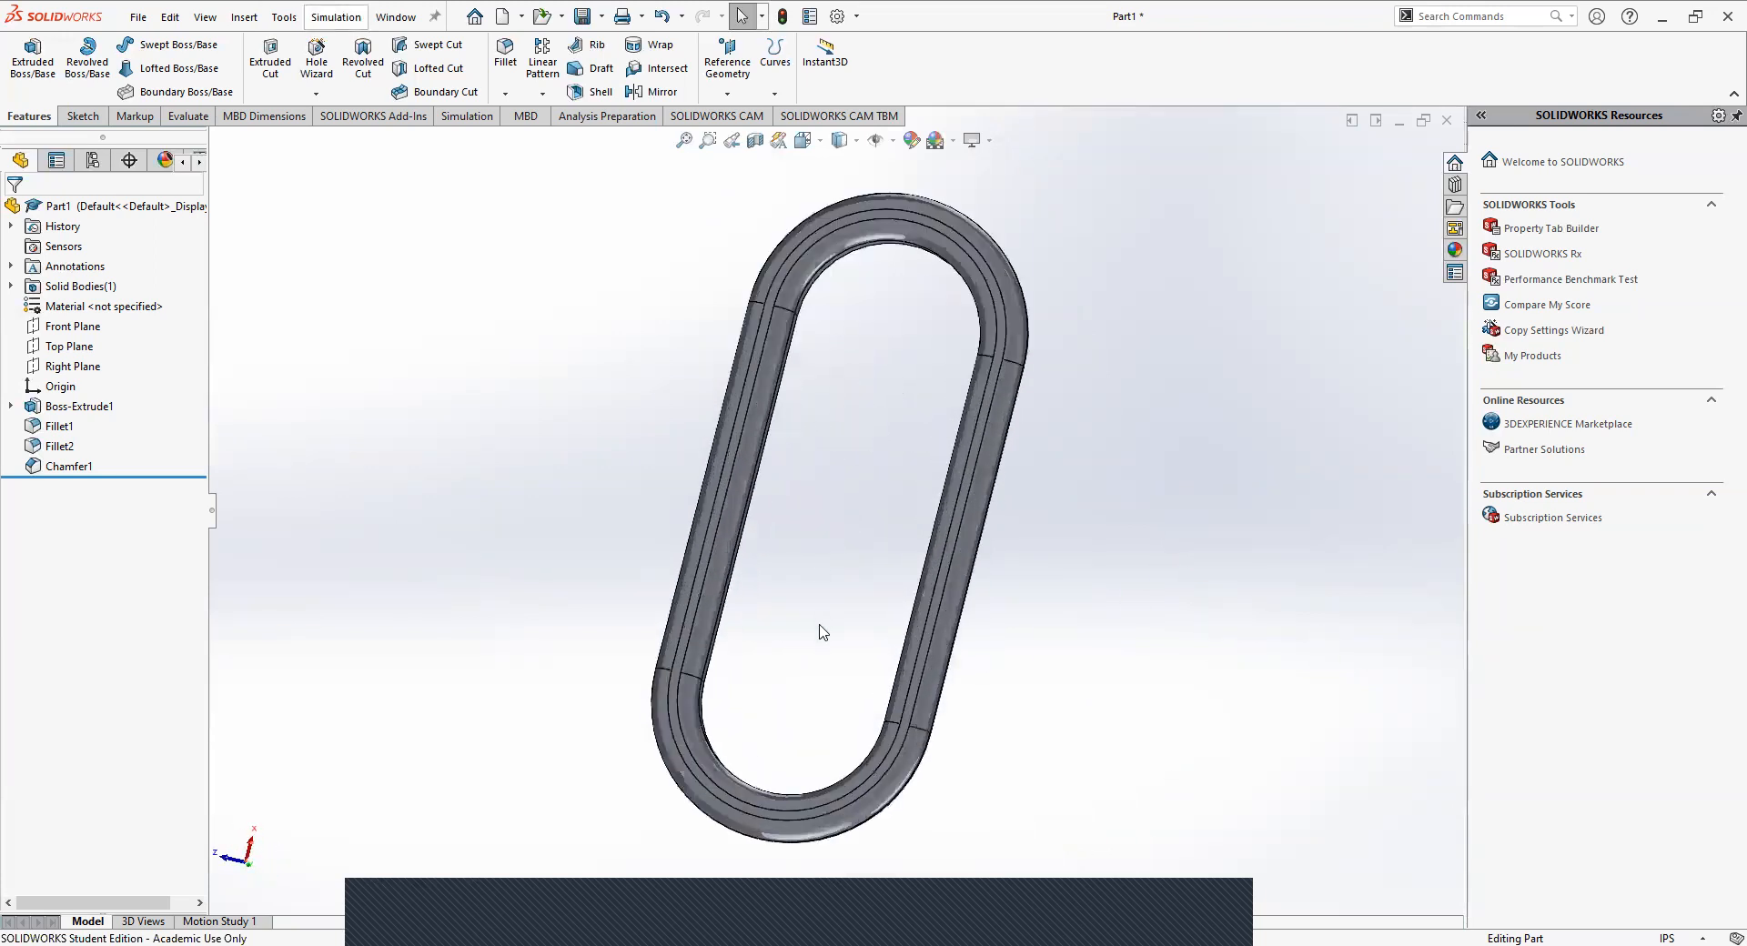
scroll(815, 628, "up", 3)
middle_click_drag(815, 627, 1048, 570)
middle_click_drag(631, 550, 1162, 636)
middle_click_drag(433, 541, 951, 620)
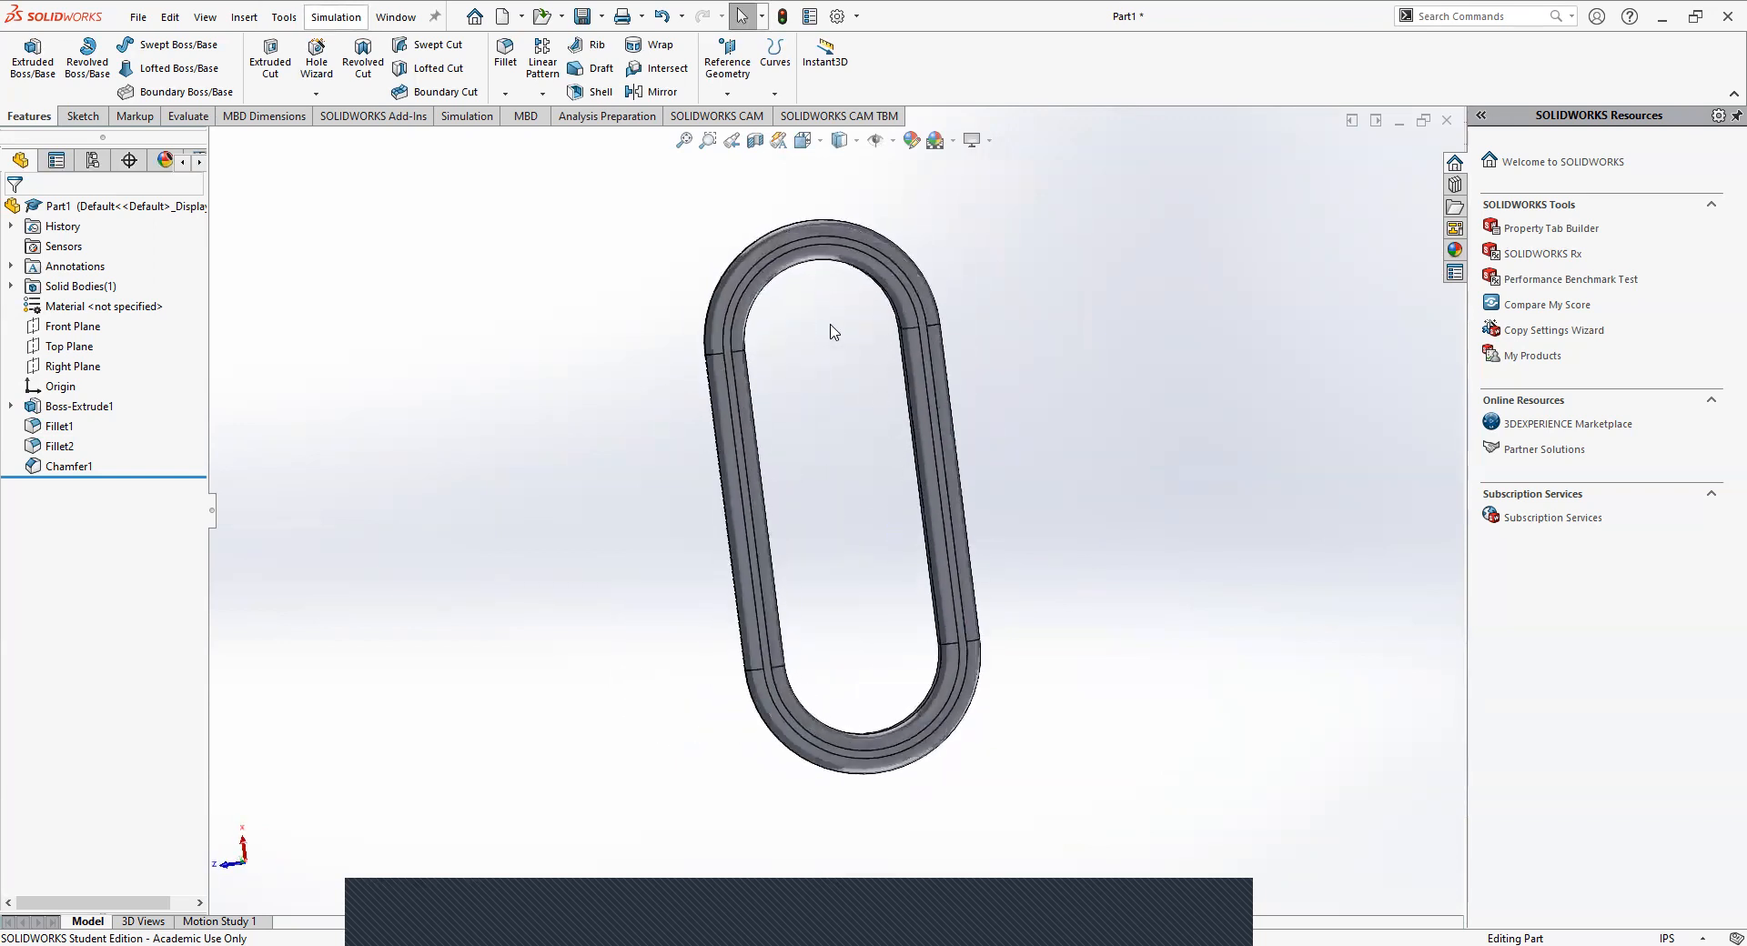
scroll(740, 324, "down", 6)
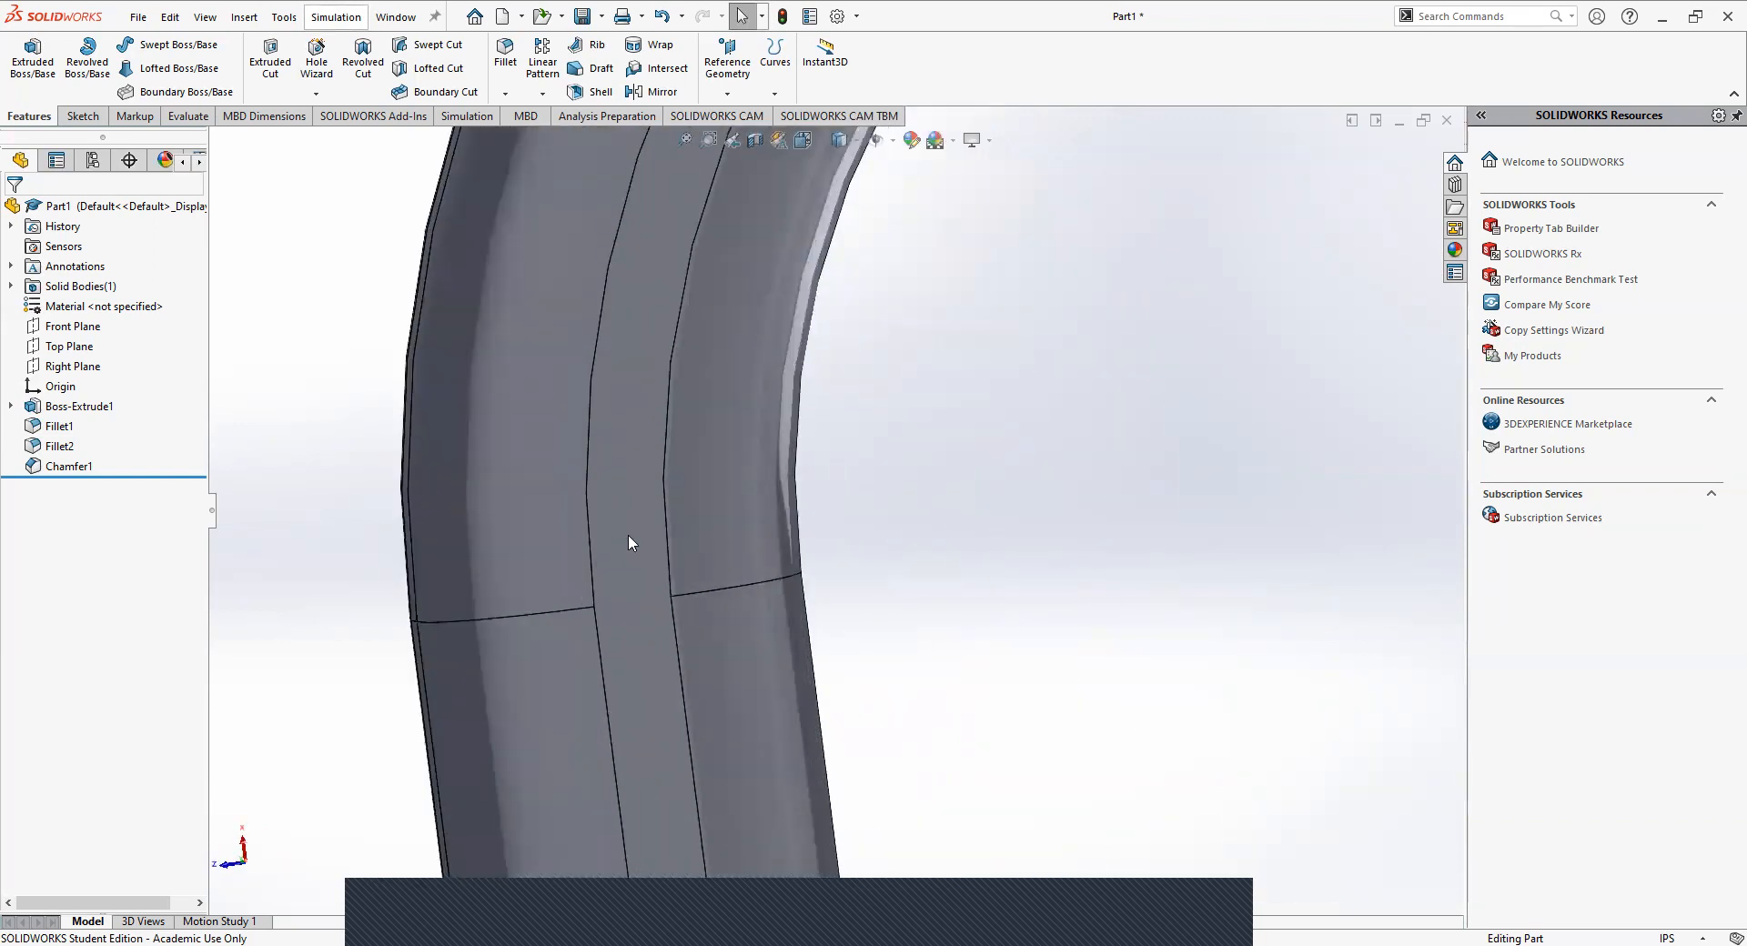
middle_click_drag(613, 544, 934, 453)
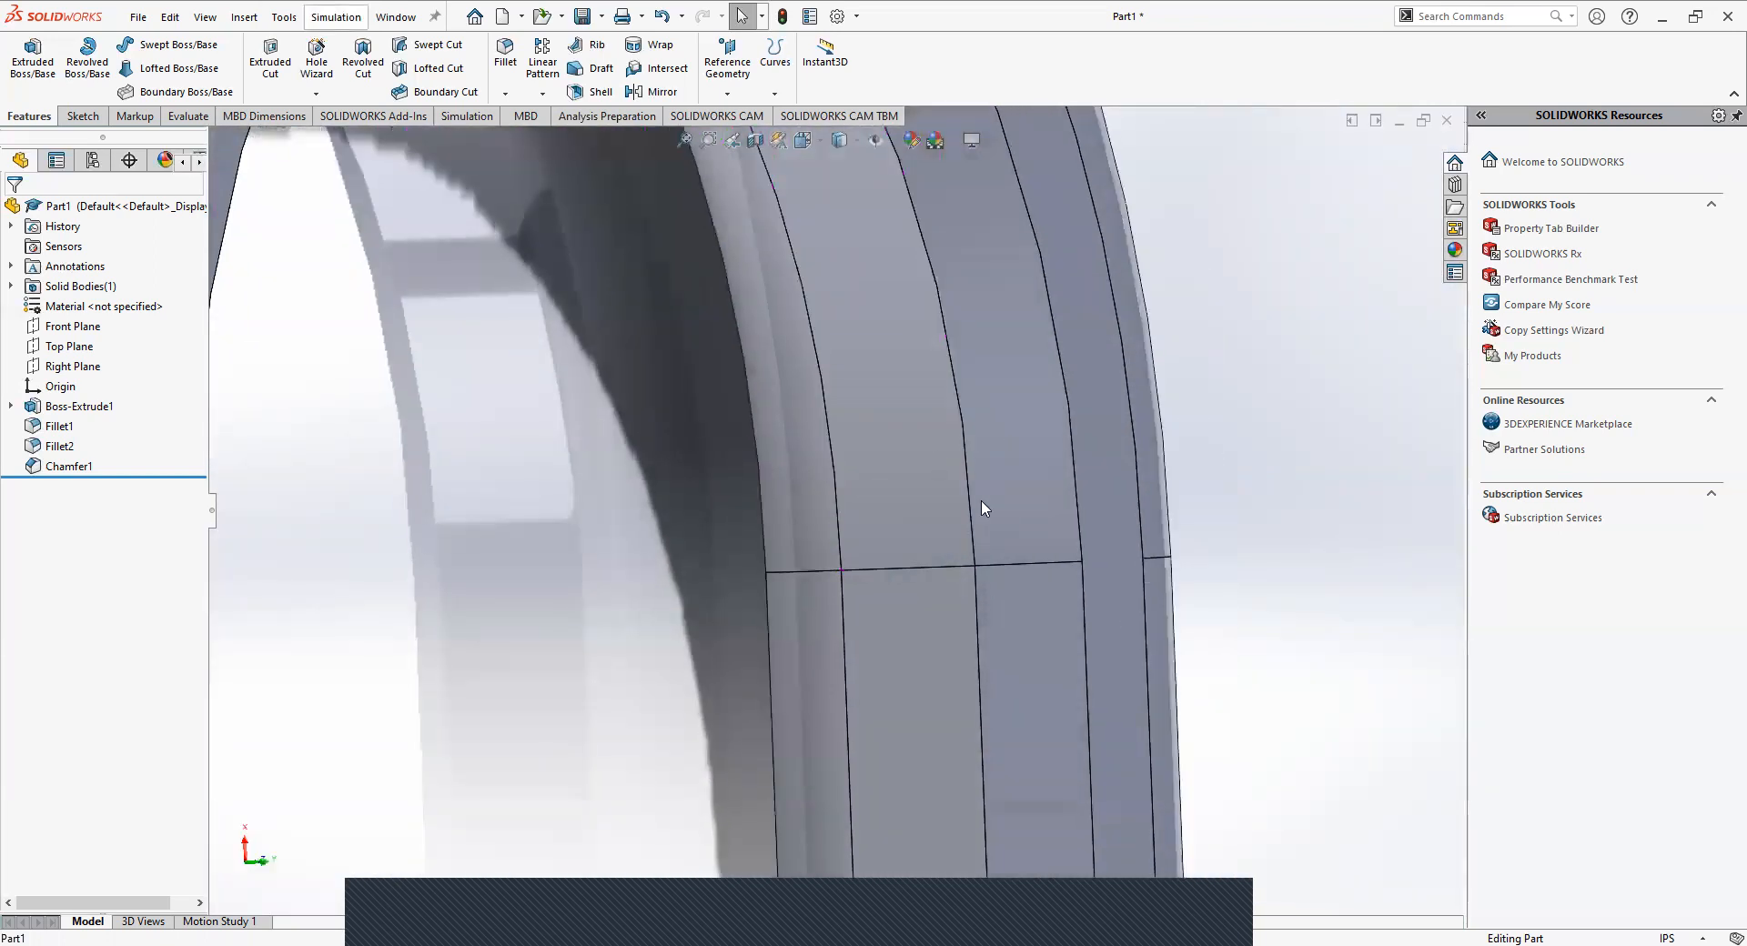
scroll(998, 738, "up", 3)
middle_click_drag(979, 732, 804, 545)
scroll(799, 523, "down", 5)
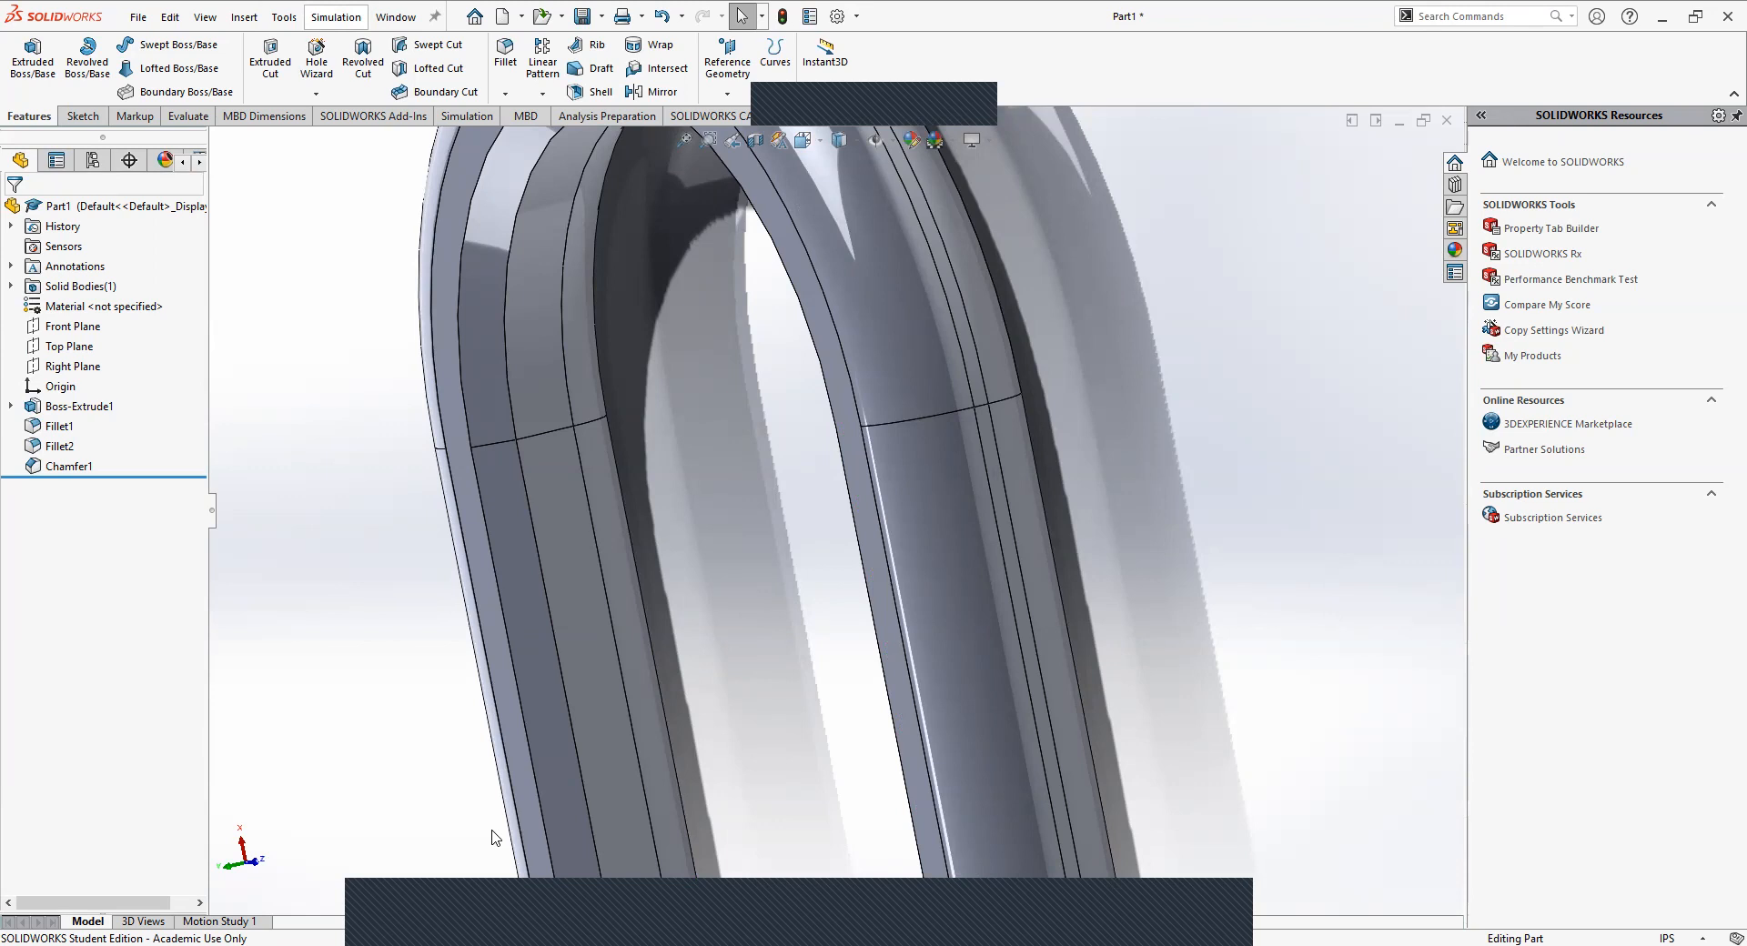
Reopen the chamfer, try the distance-distance type with asymmetric and symmetric distances, and return it to angle-distance at 0.10 in and 45 degrees.
right_click(51, 468)
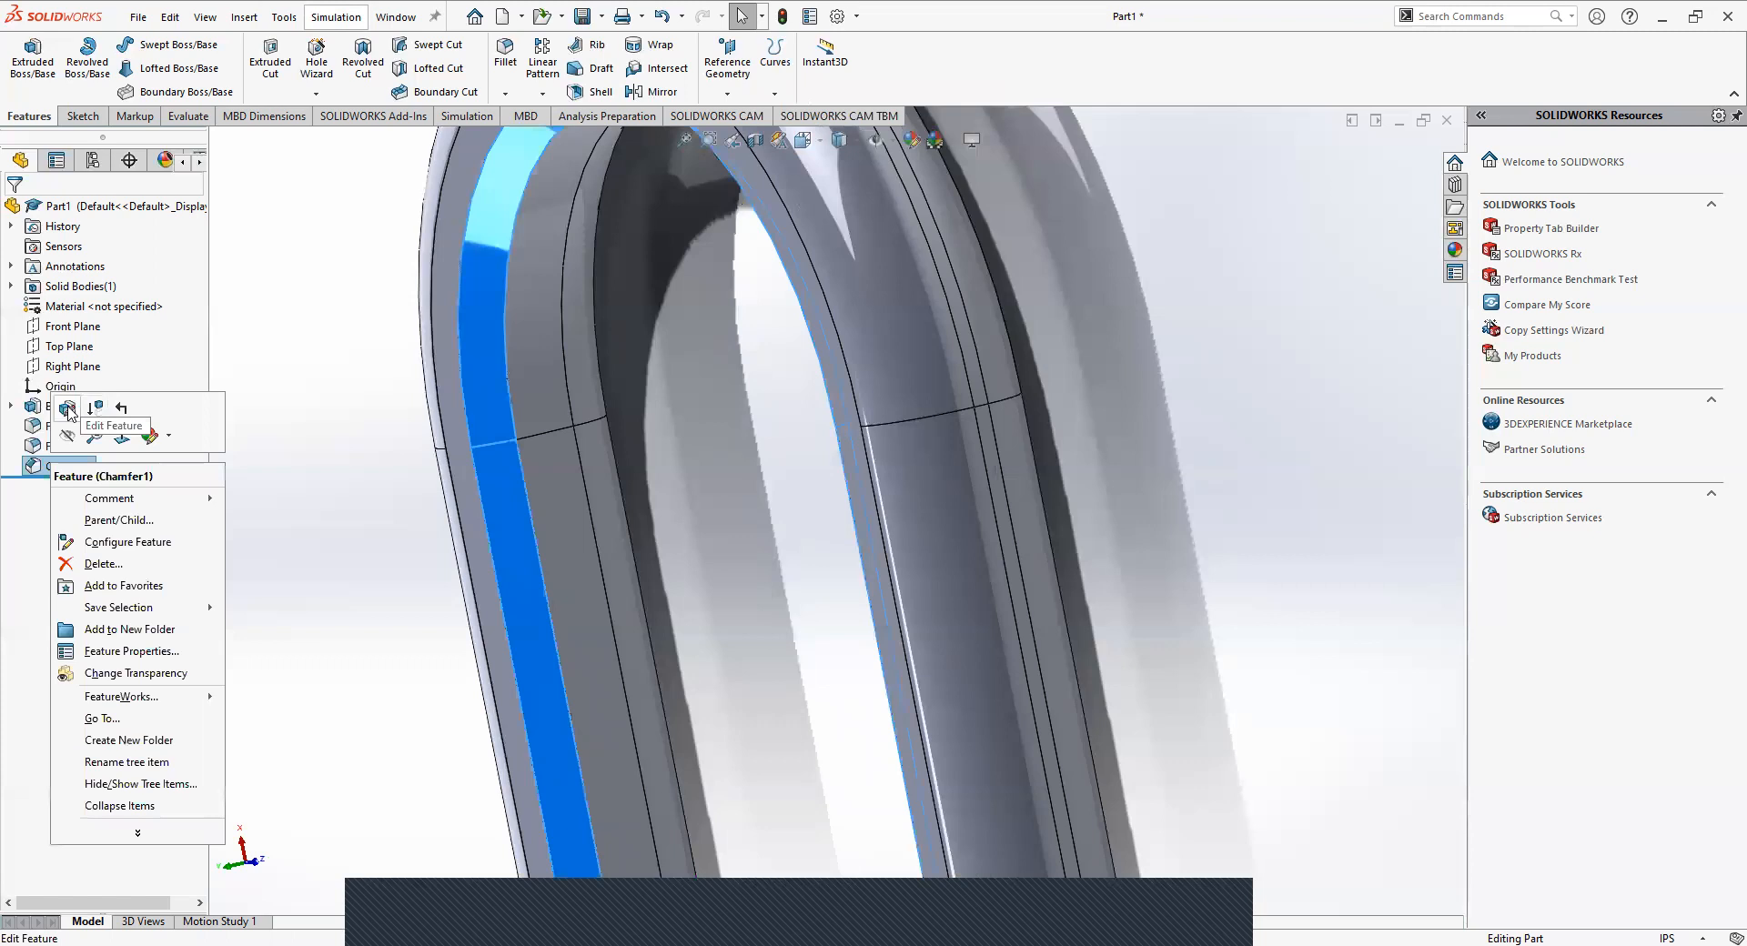
left_click(68, 410)
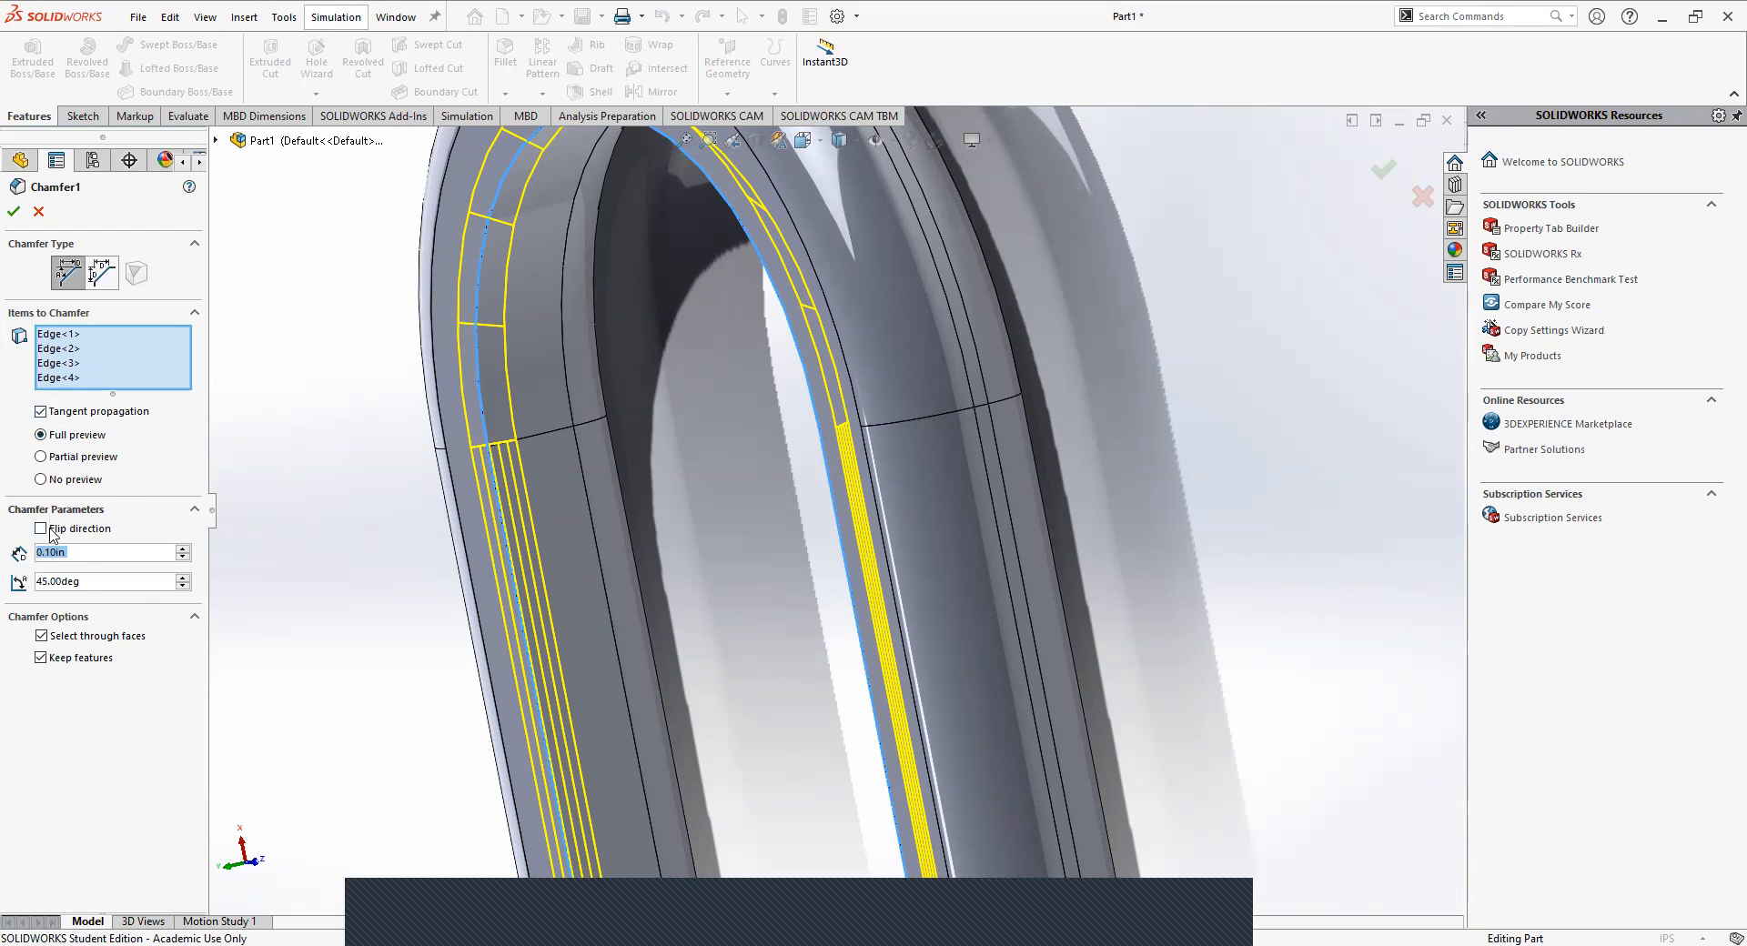
left_click(102, 587)
left_click(101, 272)
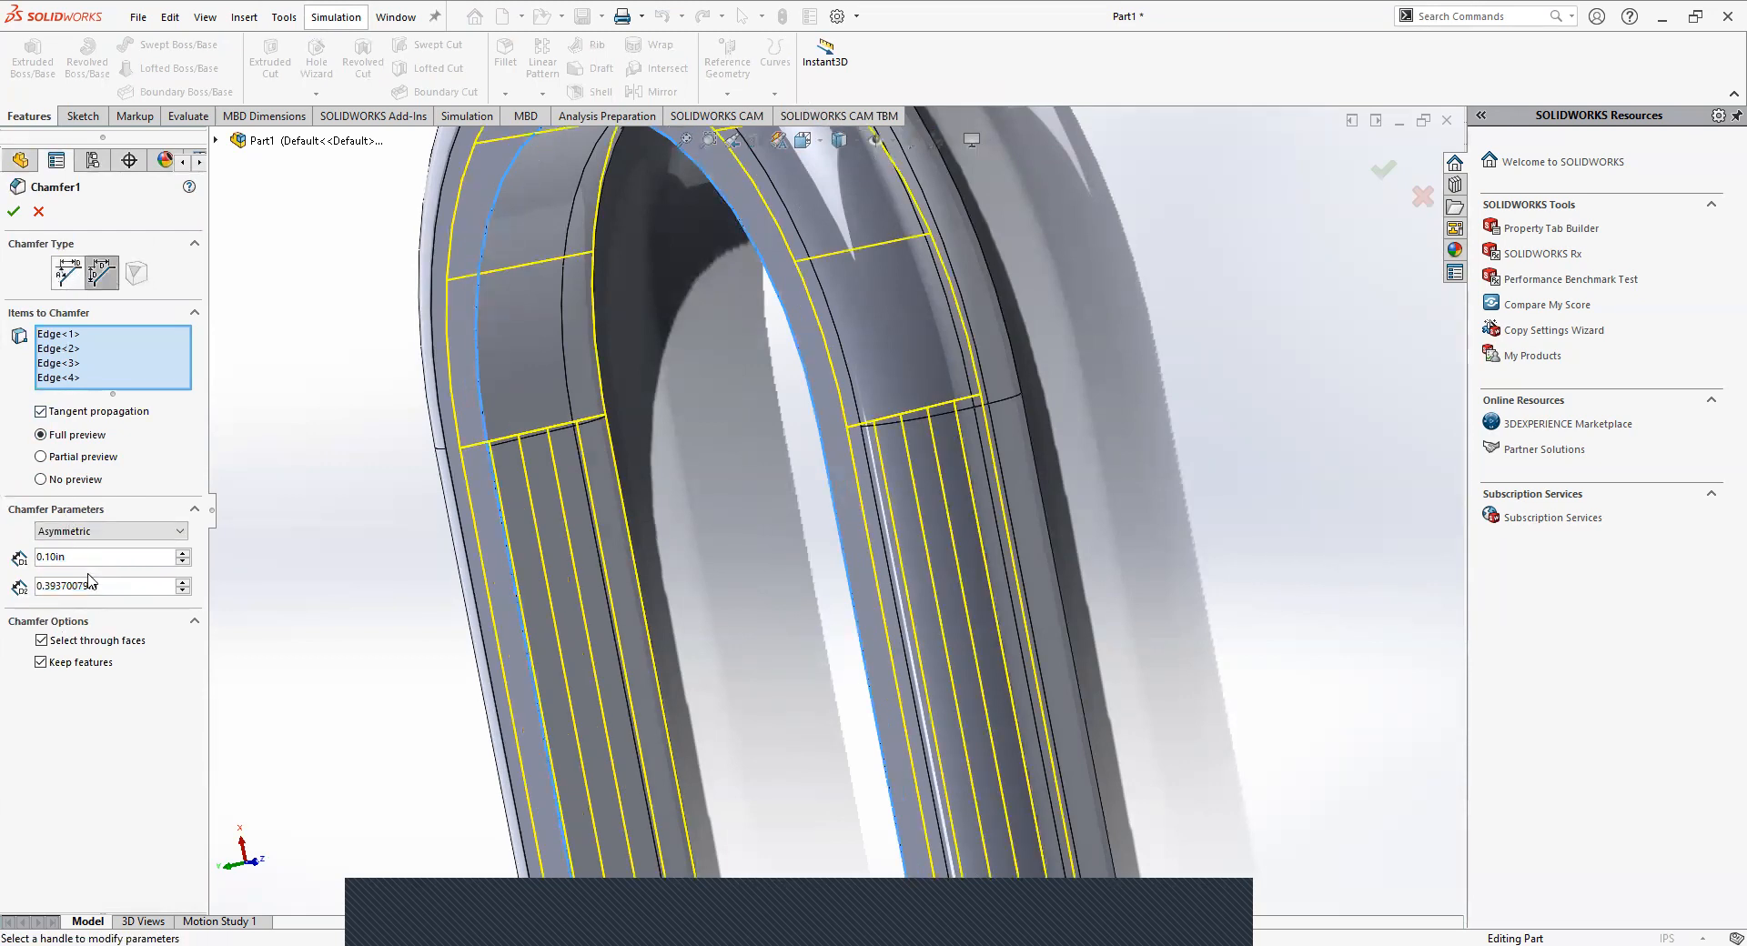
left_click(68, 531)
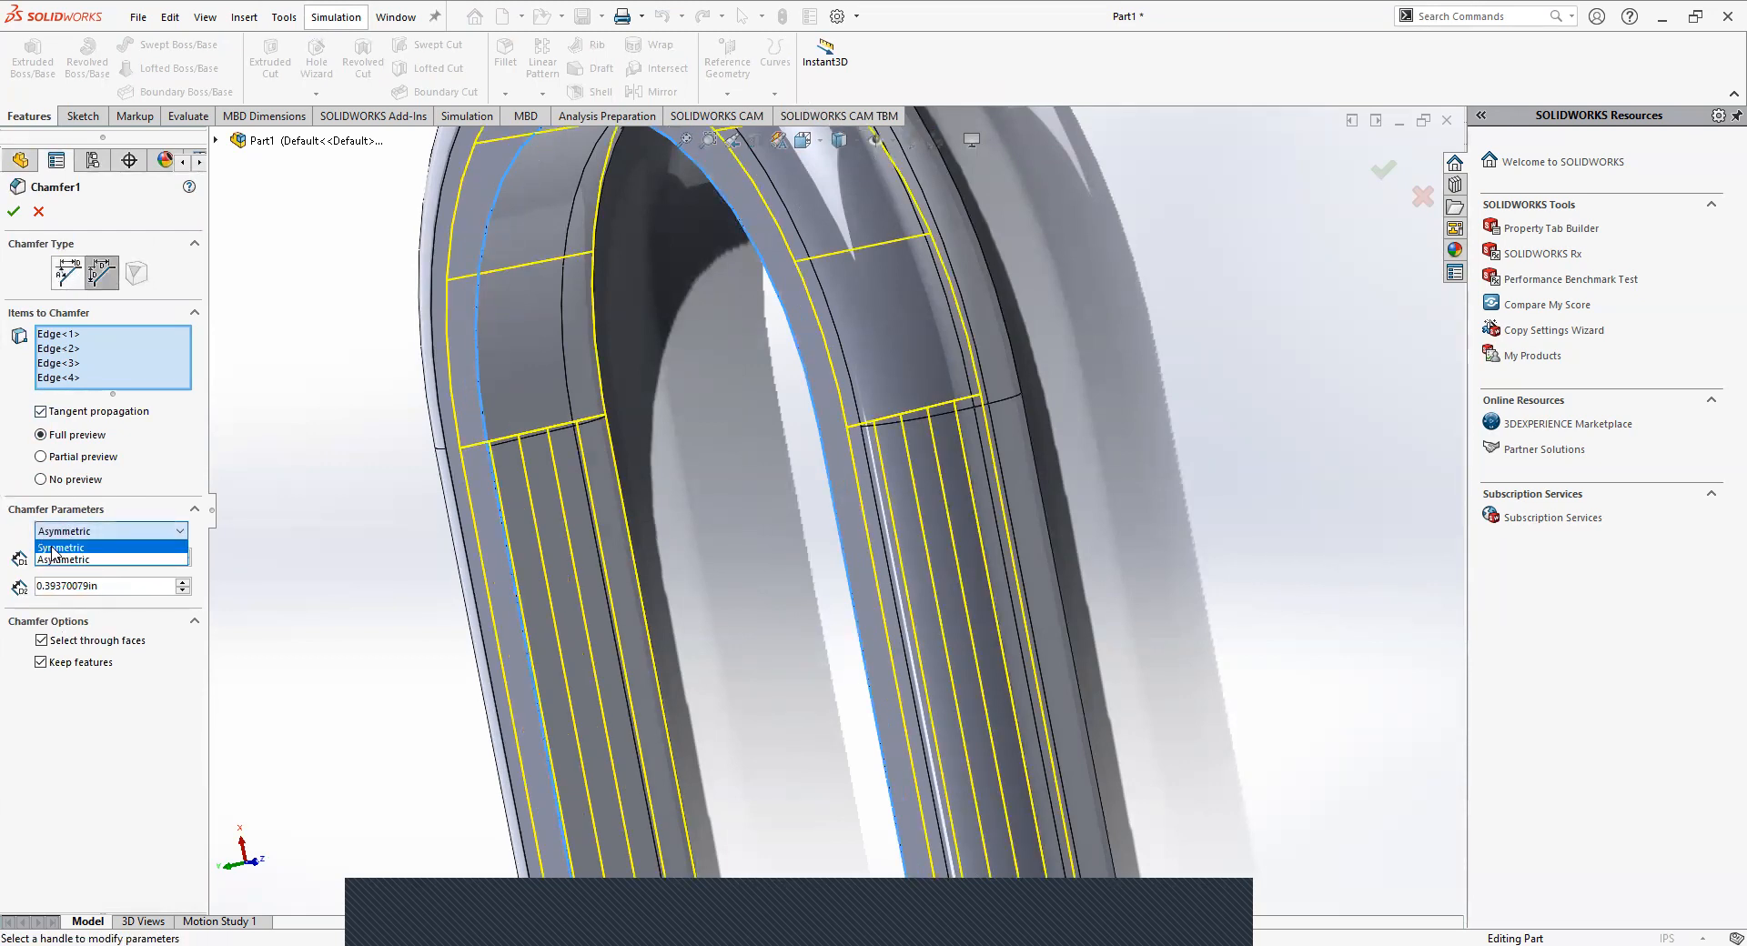
left_click(57, 548)
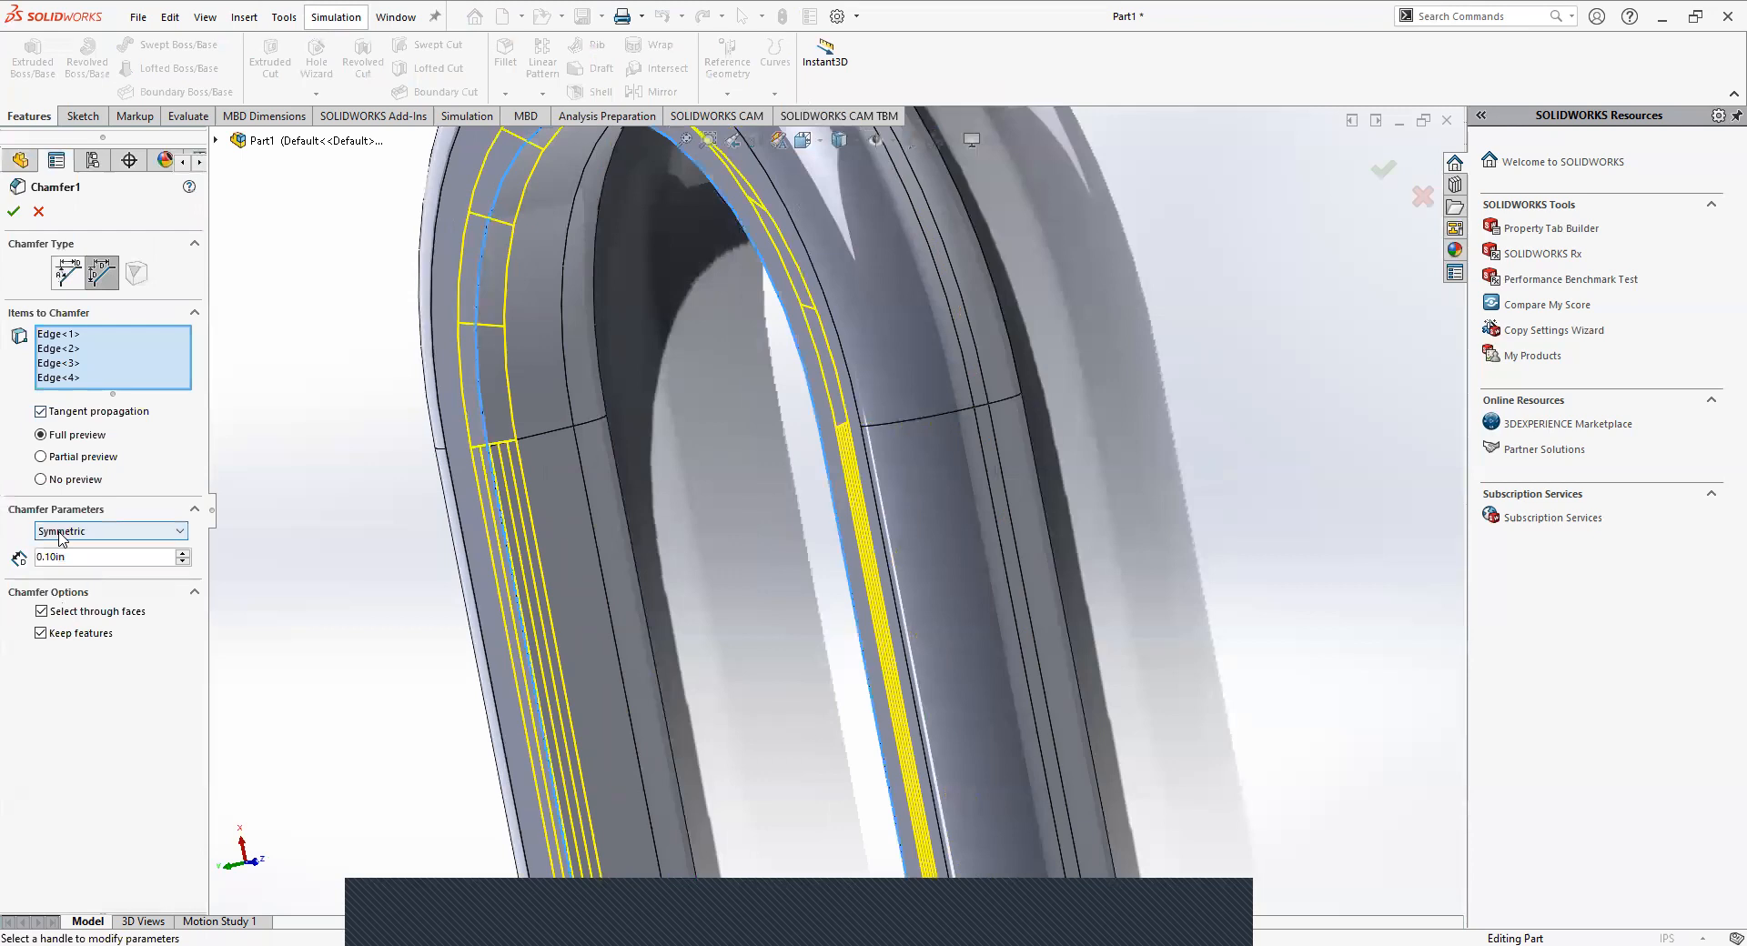
left_click(69, 282)
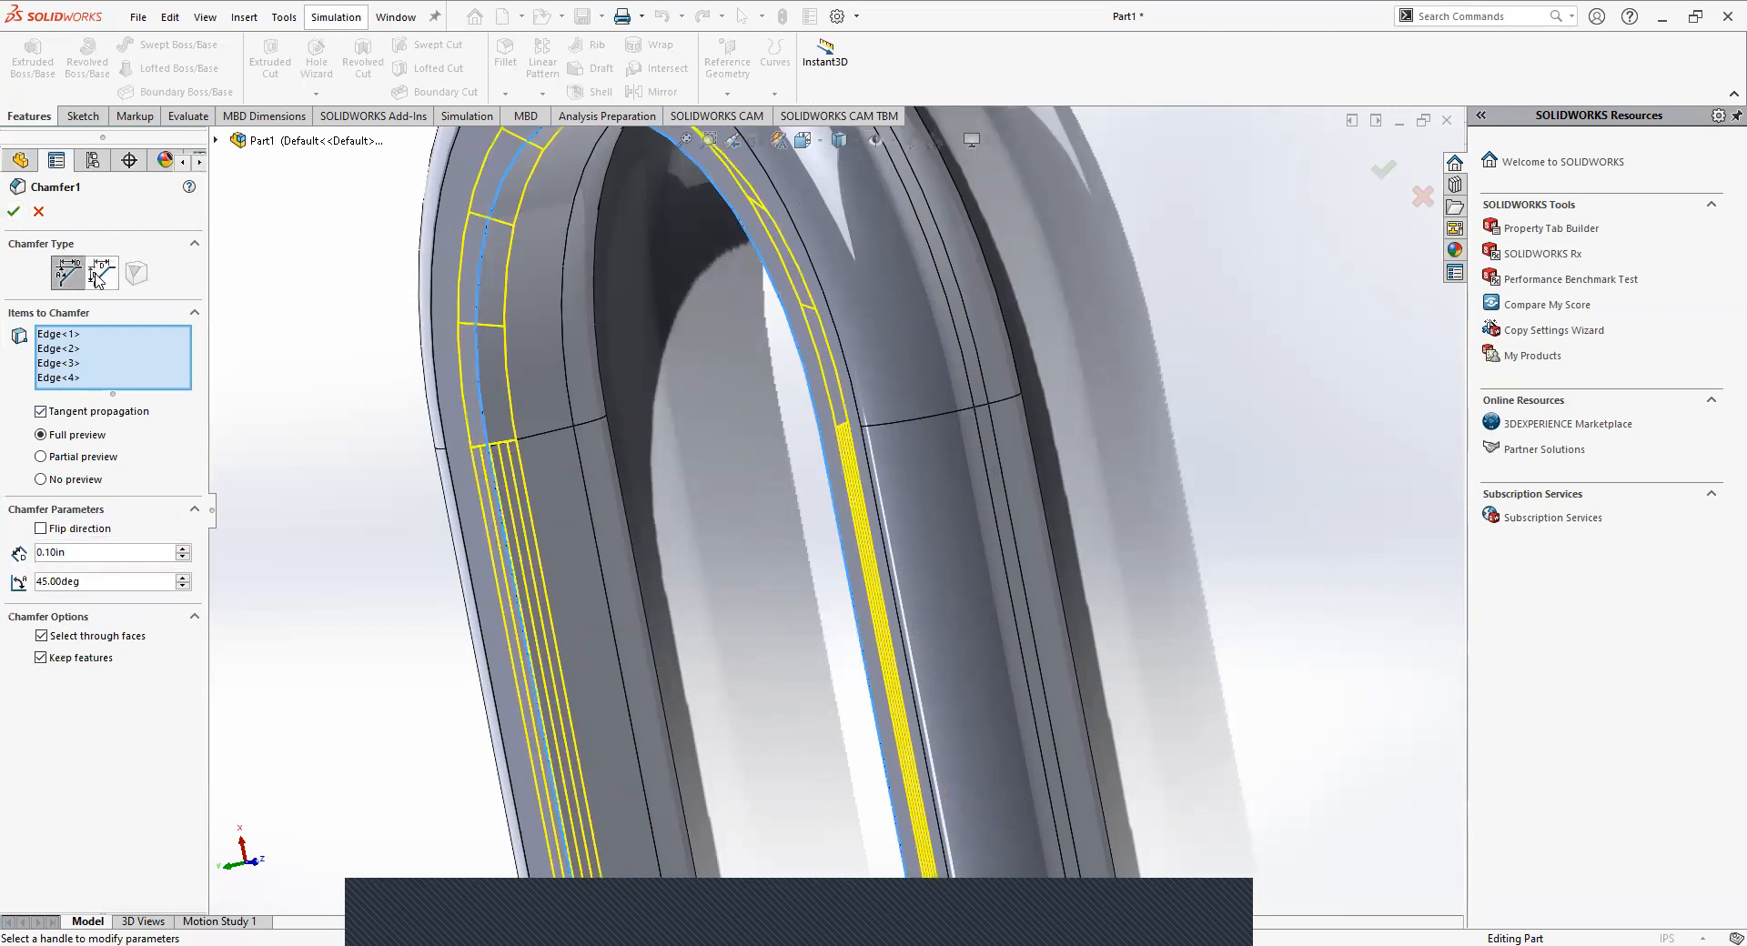
left_click(13, 211)
Examine the chamfered inner edge up close and the whole link from several sides.
middle_click_drag(416, 542, 616, 487)
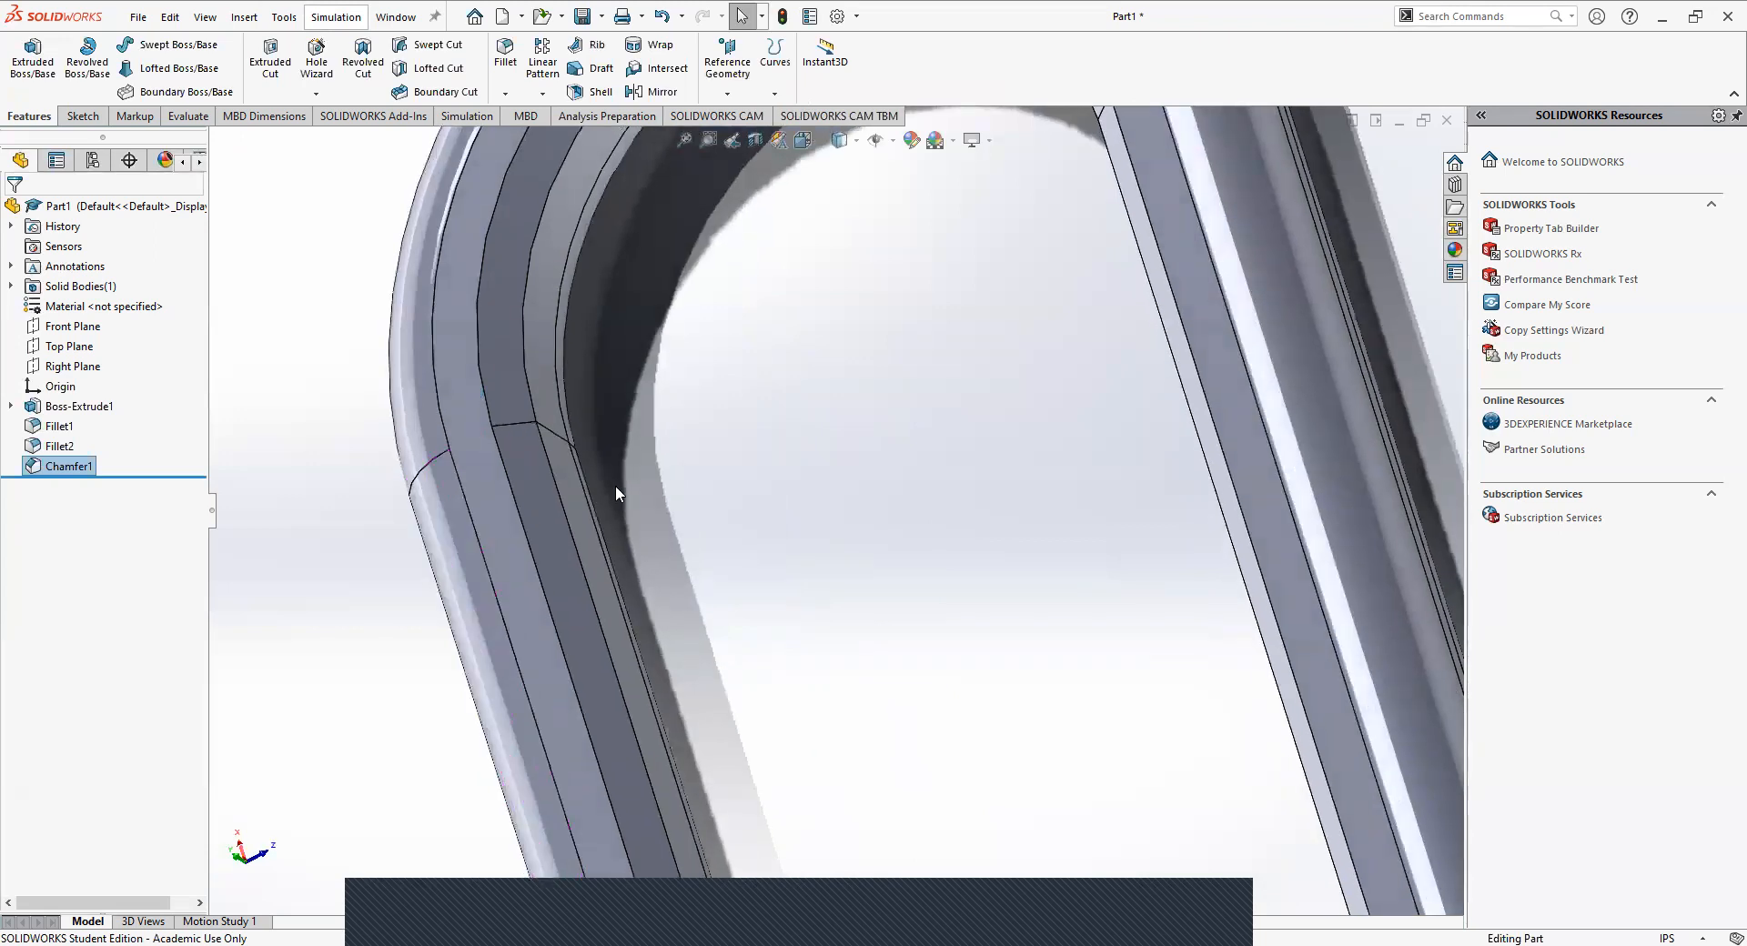
scroll(616, 486, "up", 9)
middle_click_drag(769, 656, 1006, 600)
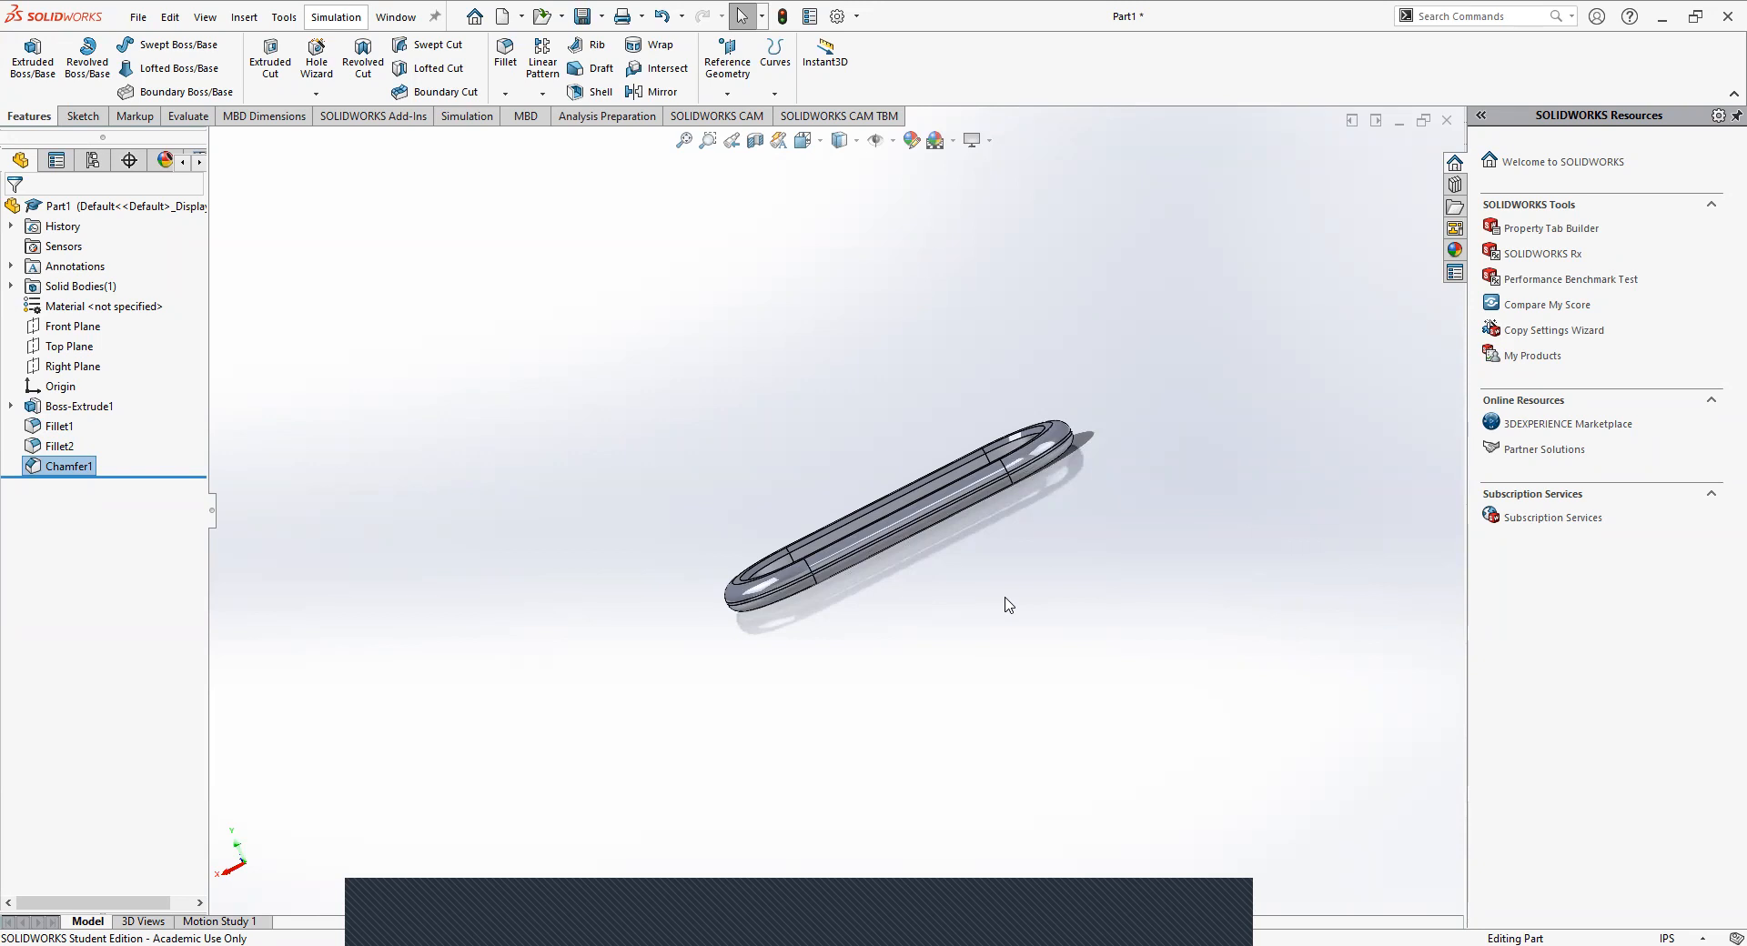
middle_click_drag(727, 595, 634, 780)
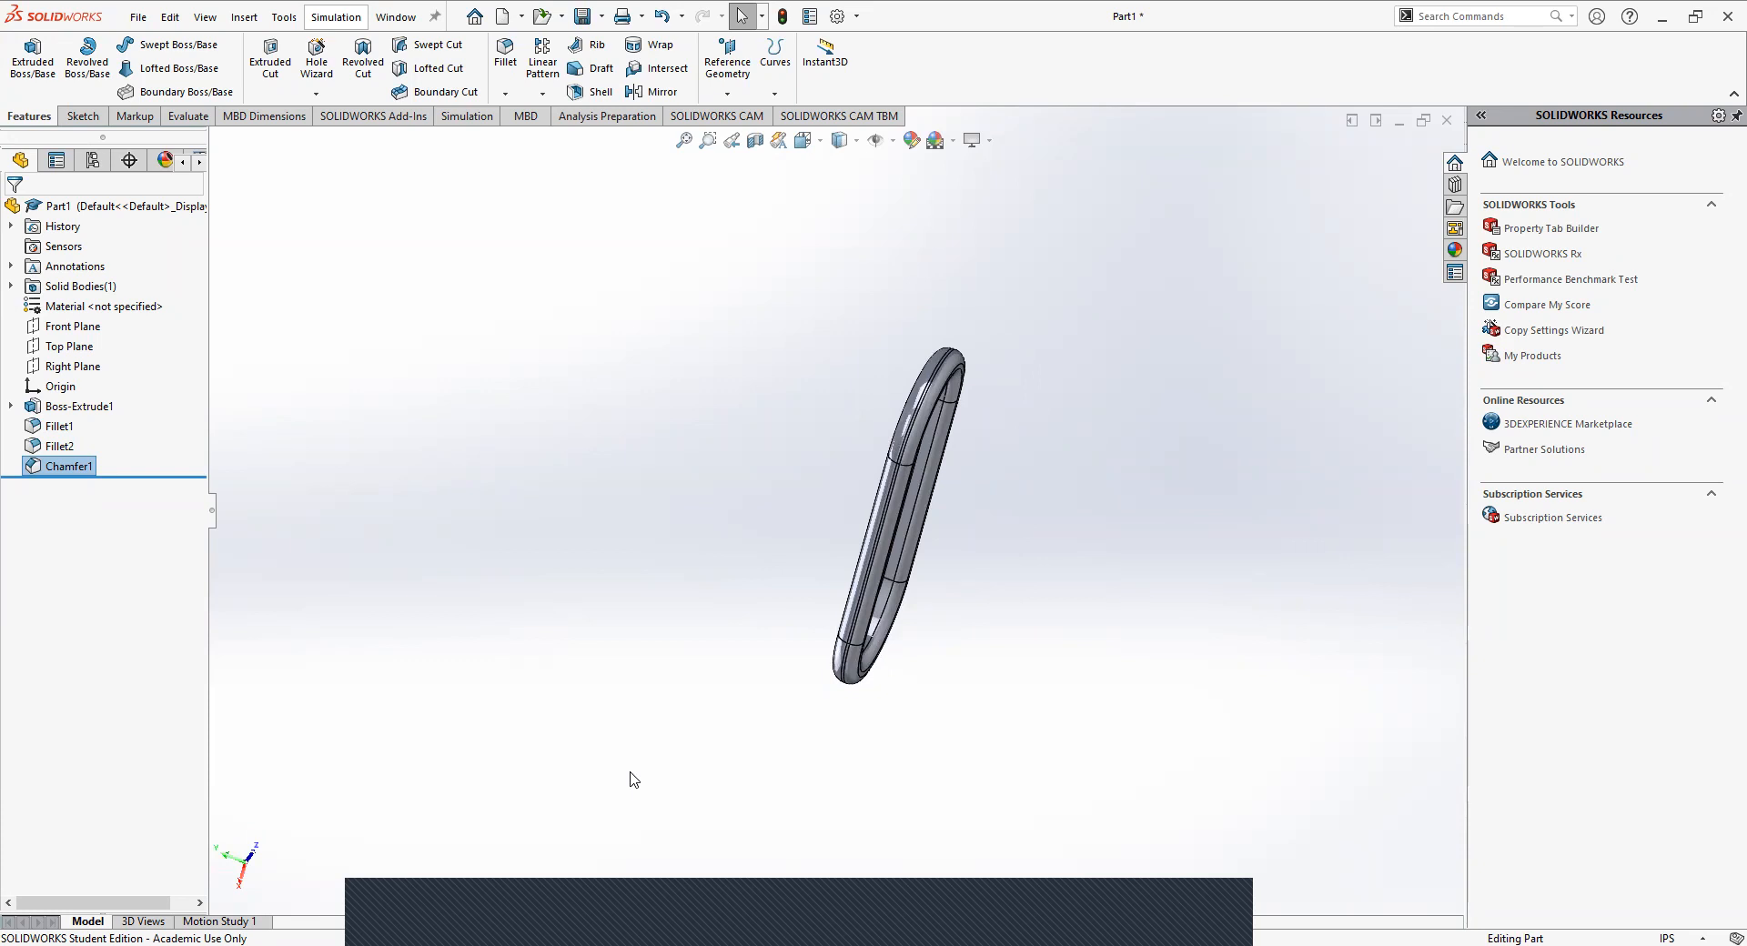
middle_click_drag(537, 300, 810, 479)
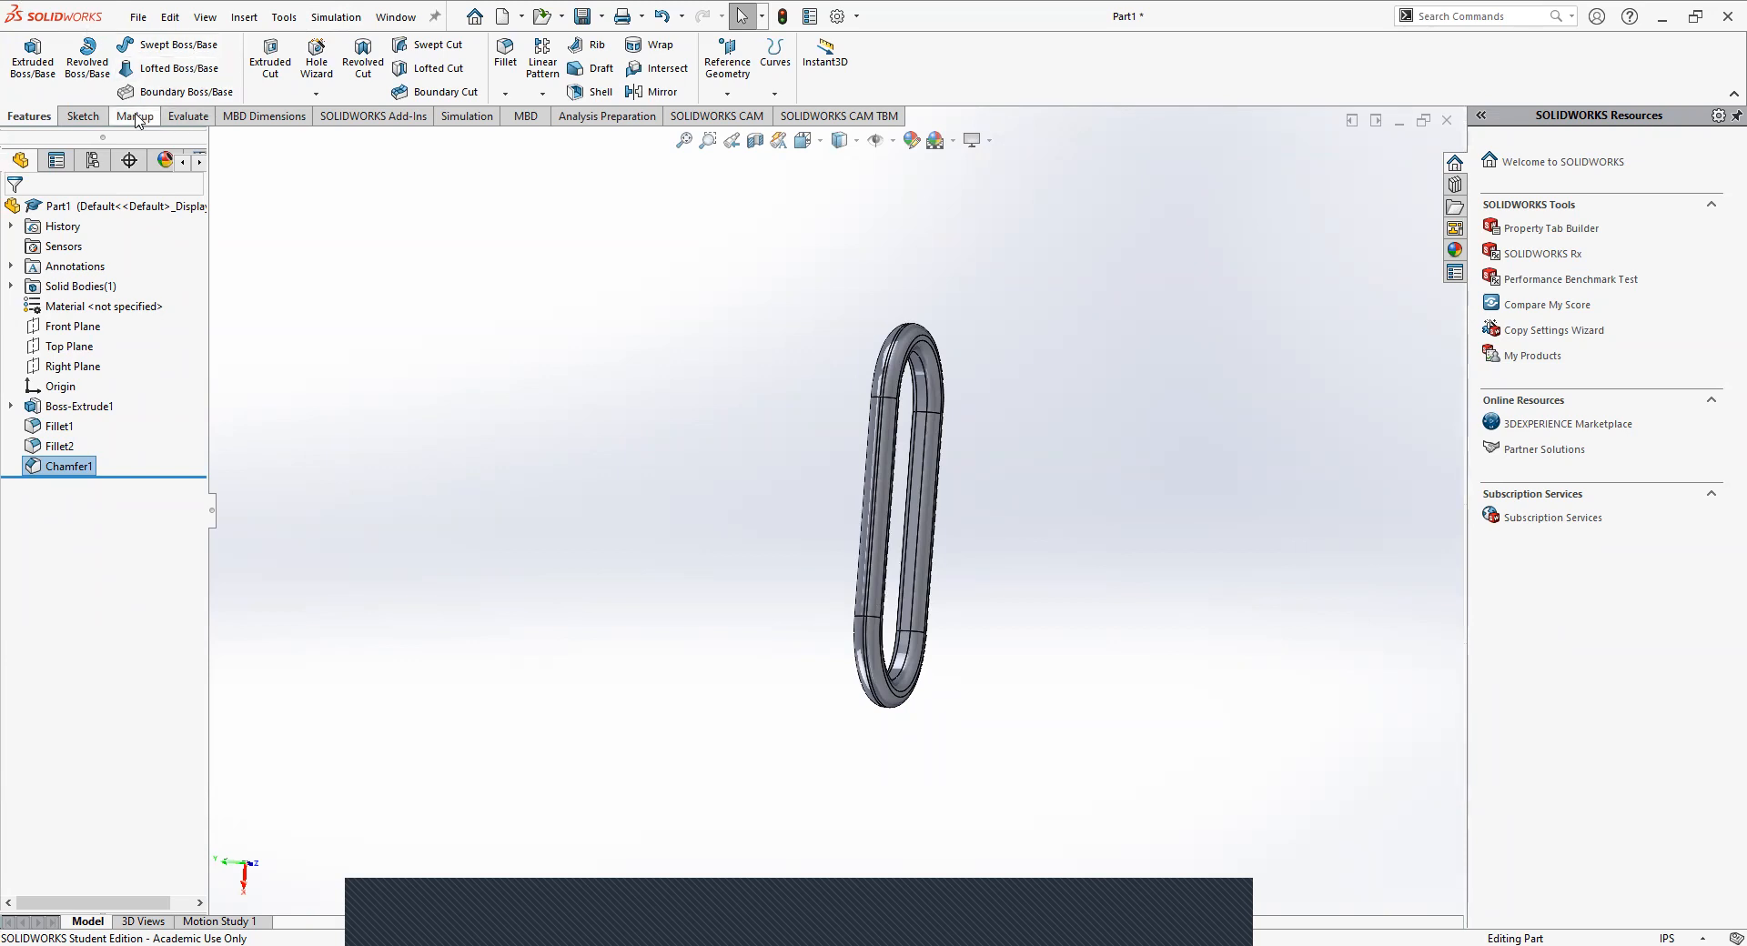
left_click(80, 117)
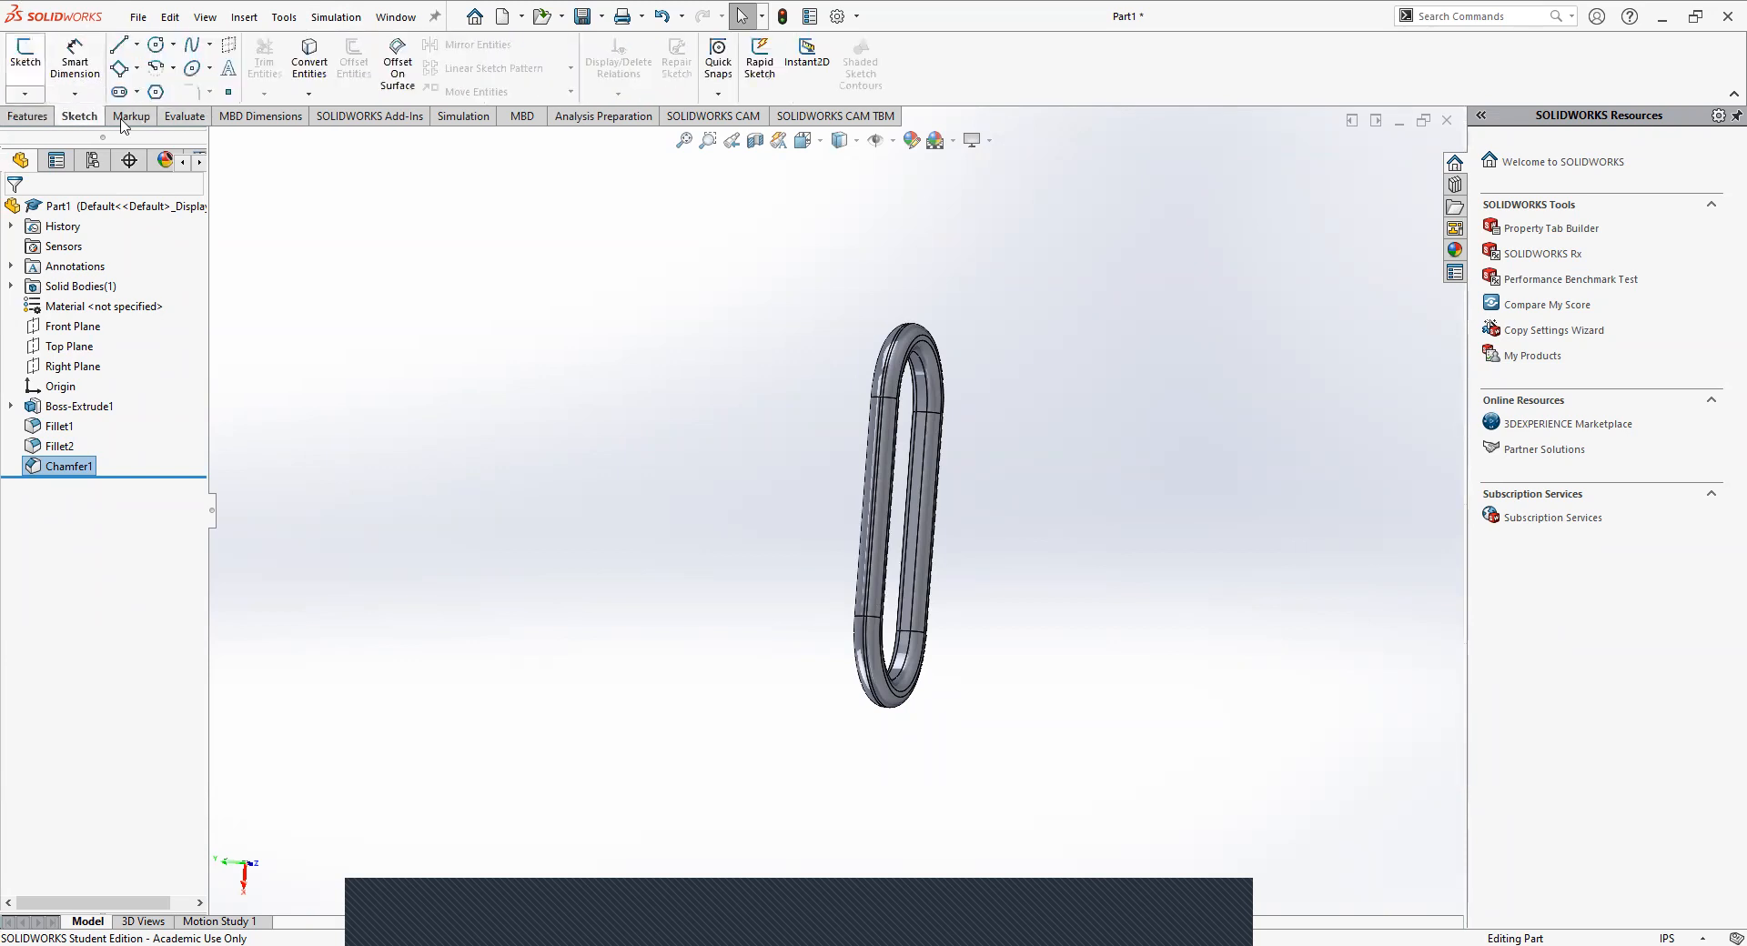
left_click(173, 47)
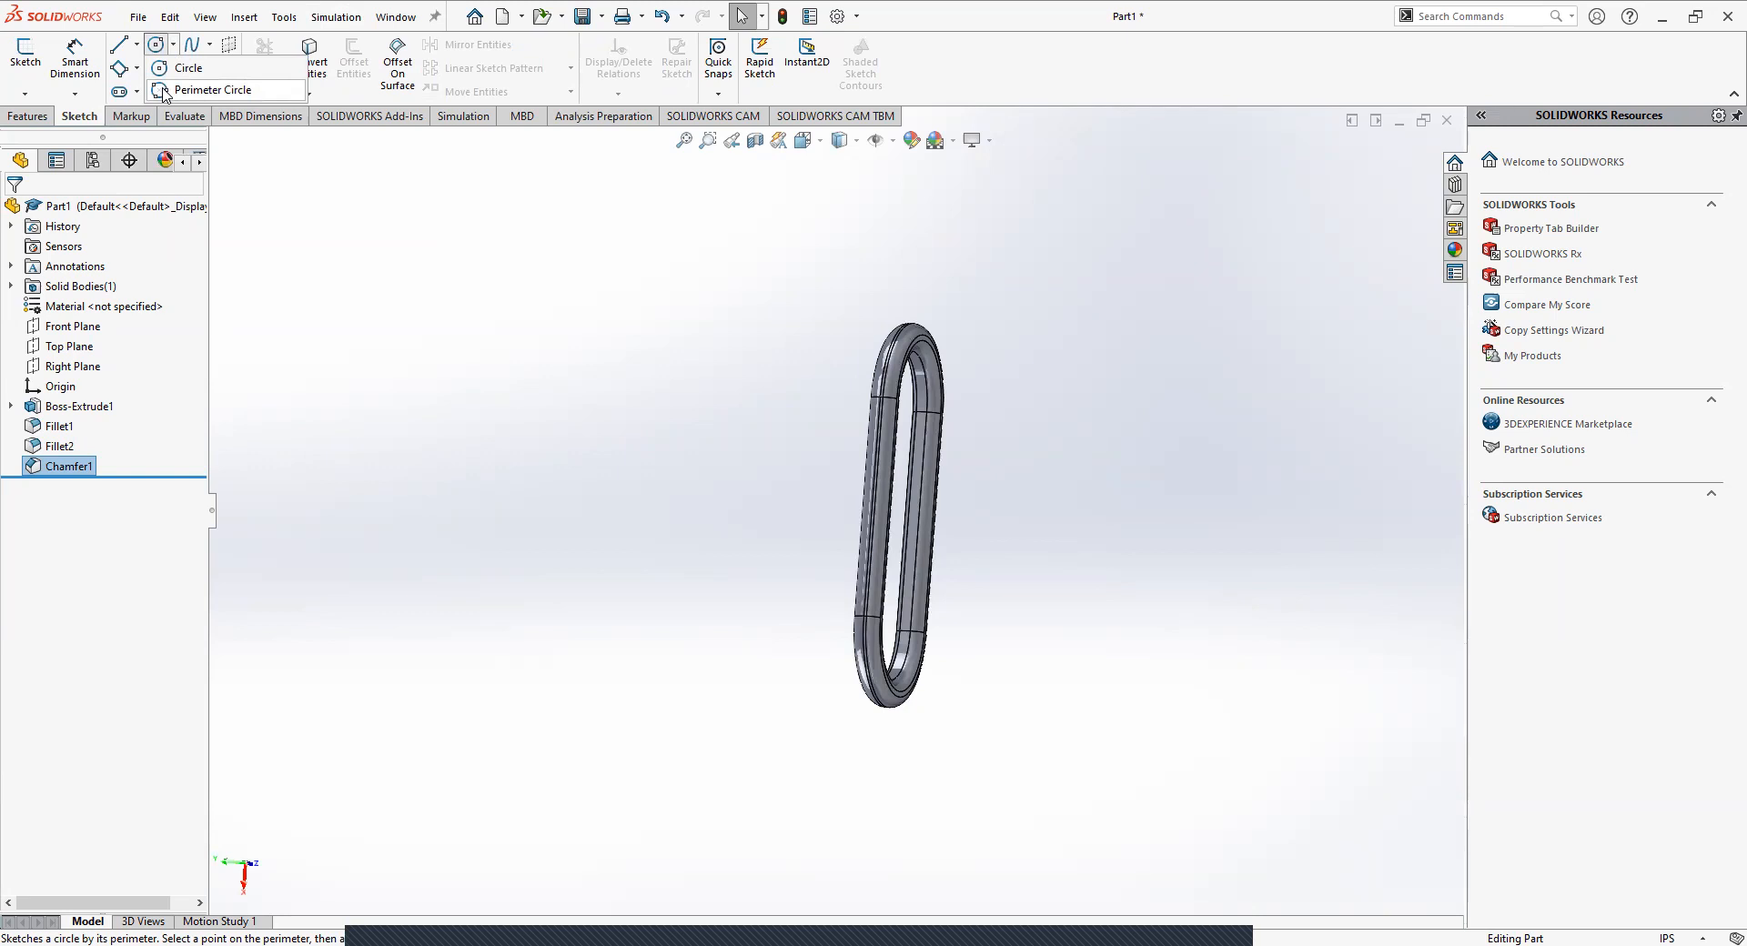
left_click(173, 46)
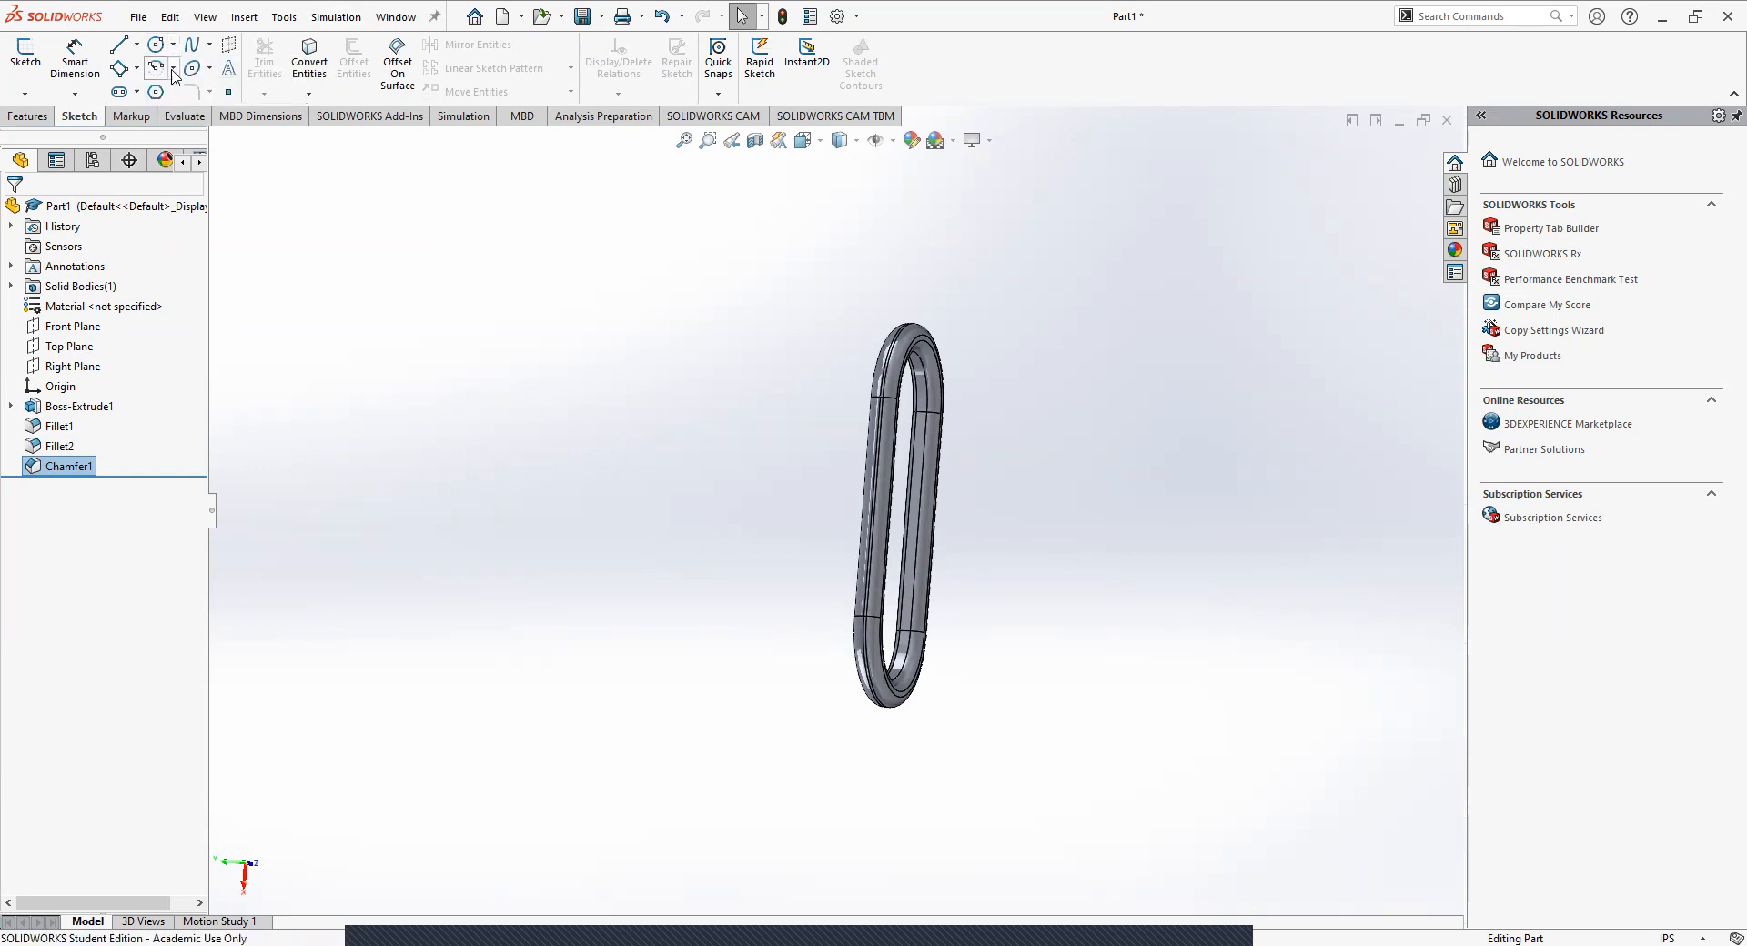
left_click(174, 71)
left_click(355, 215)
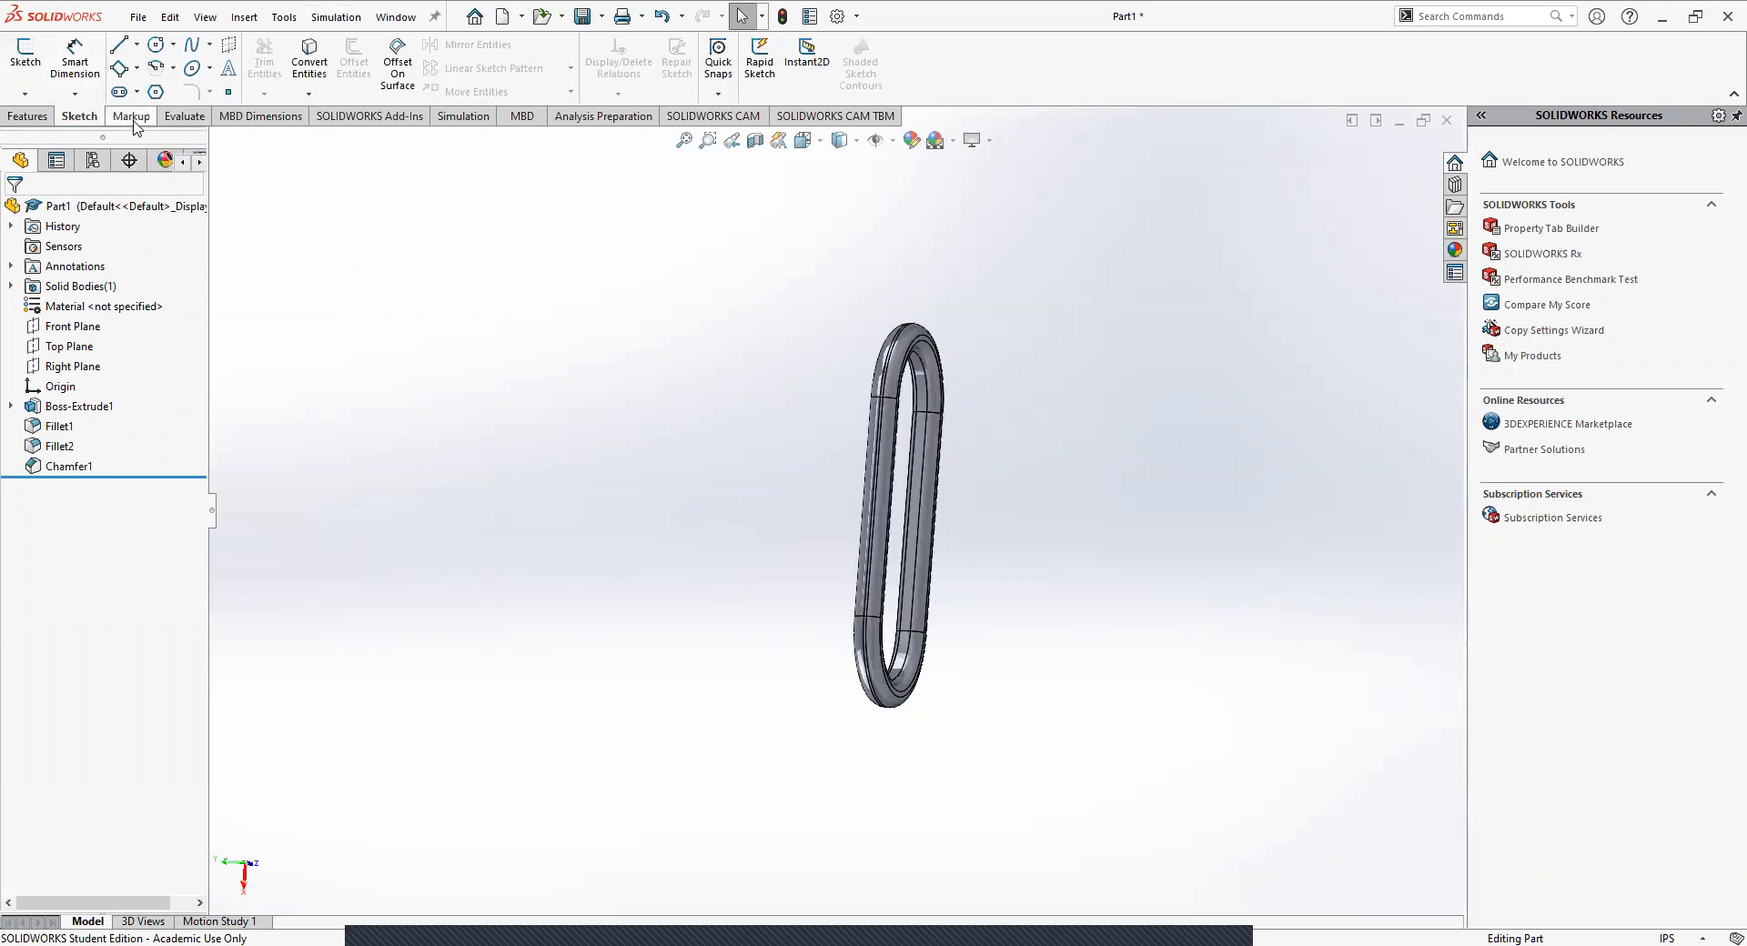
middle_click_drag(1012, 523, 768, 623)
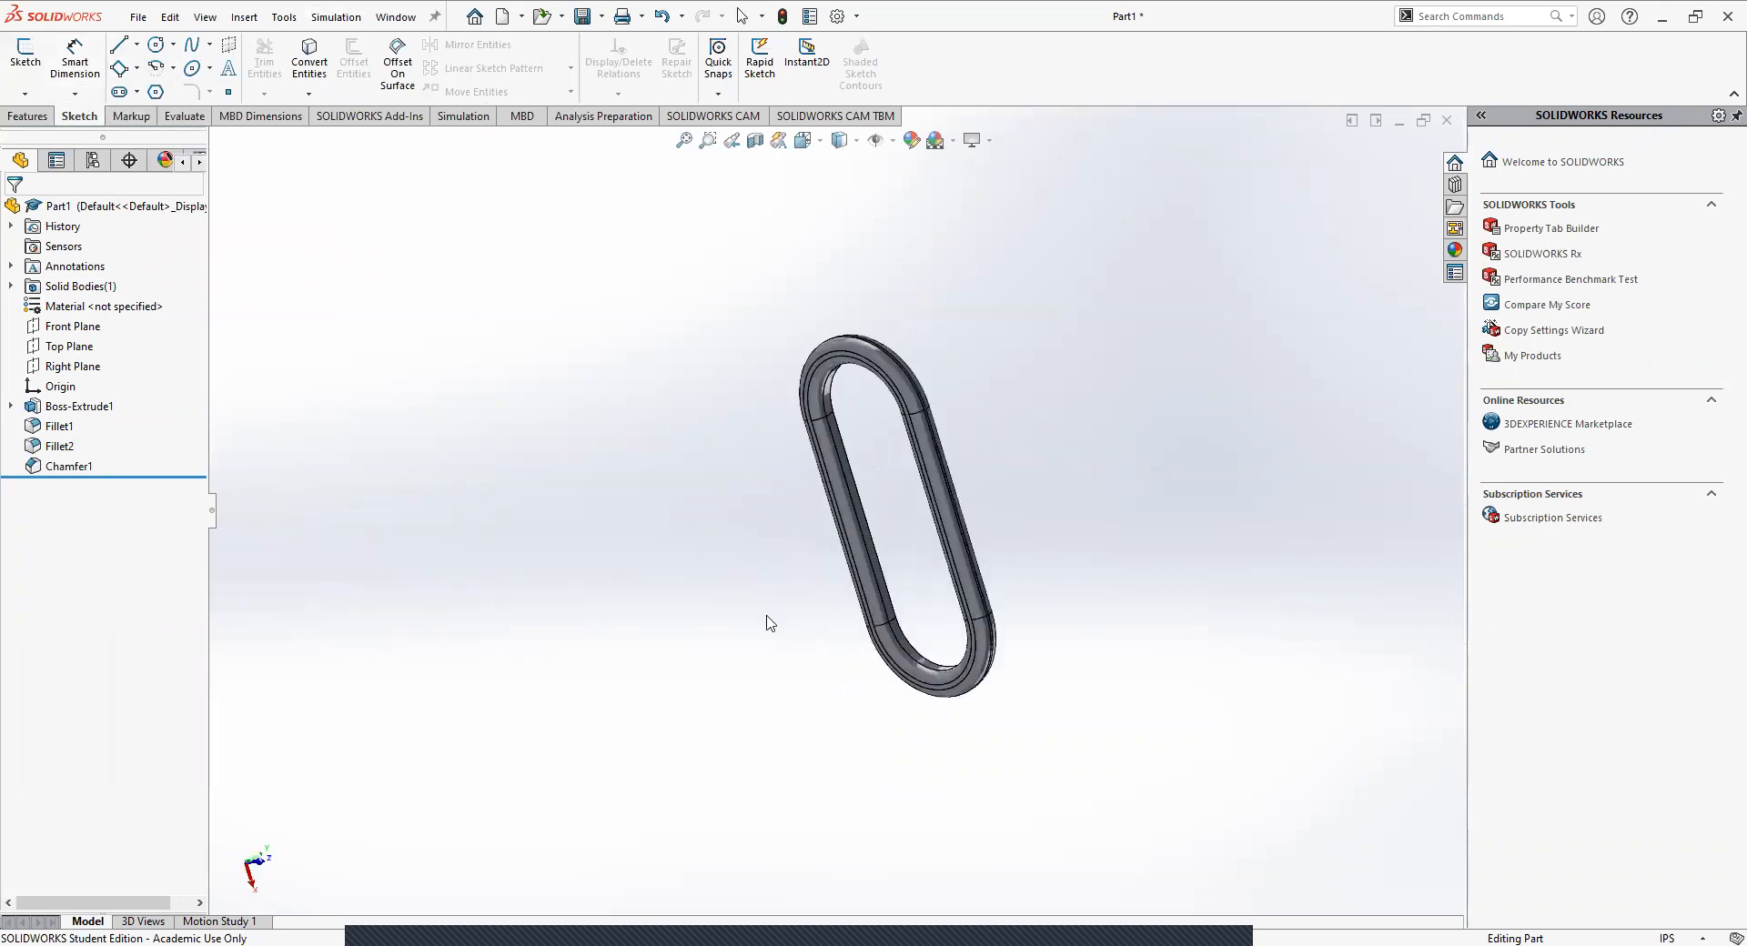
middle_click_drag(810, 397, 678, 398)
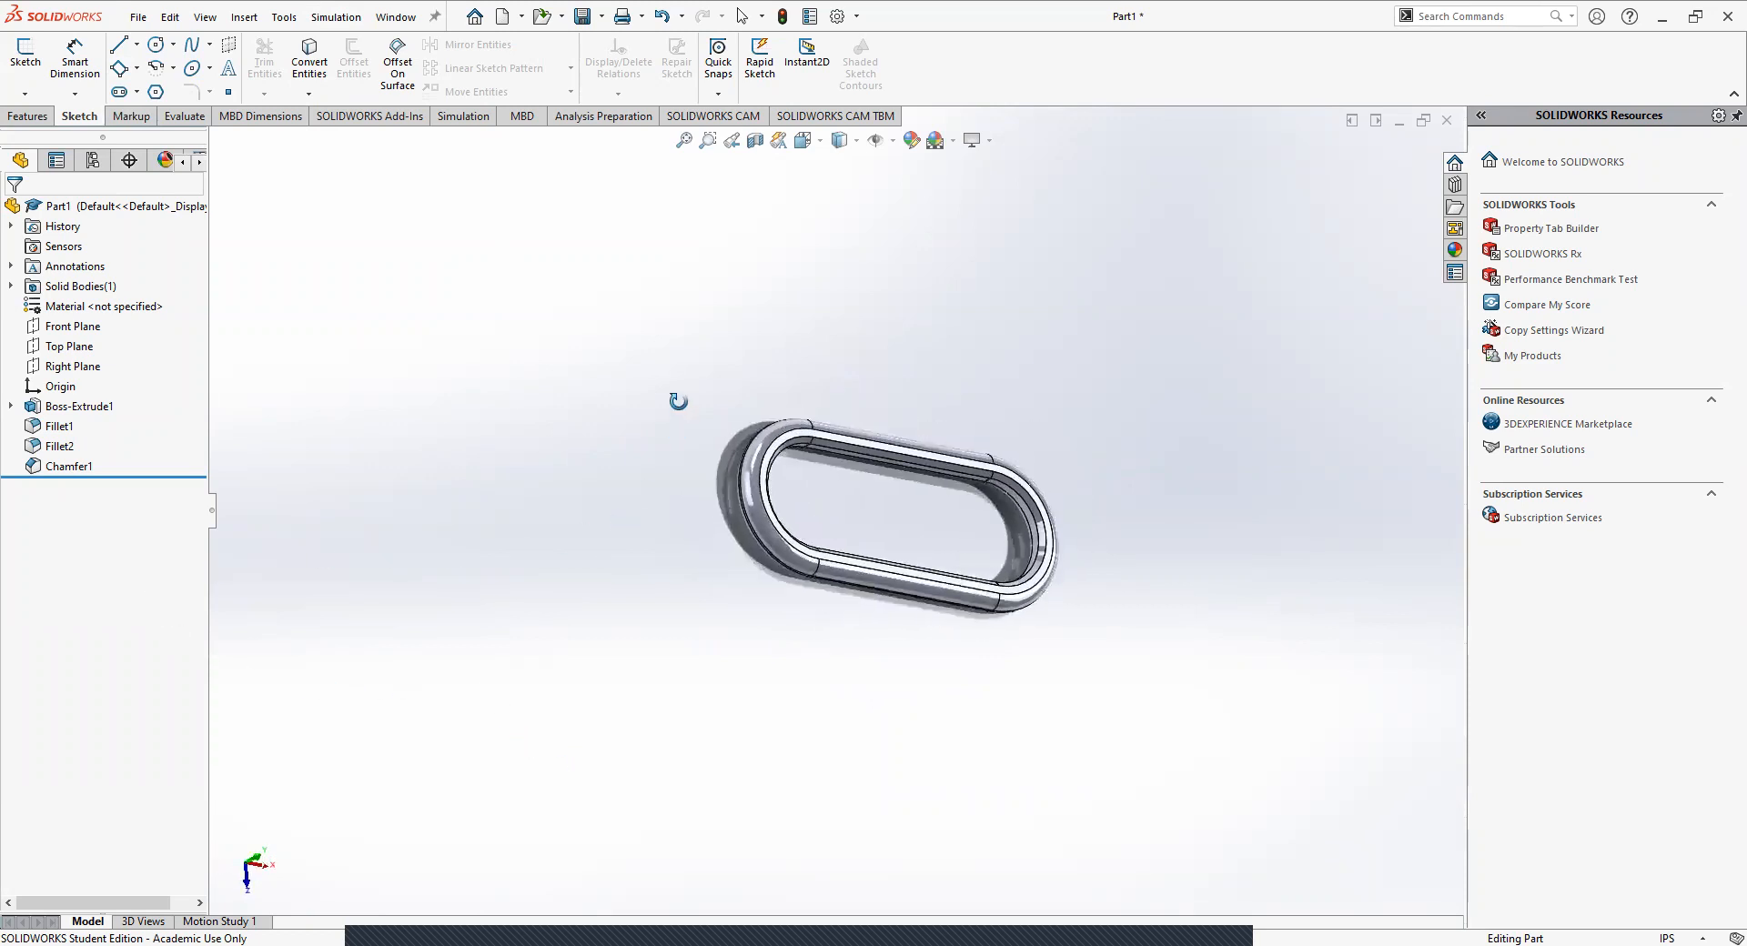
left_click(29, 115)
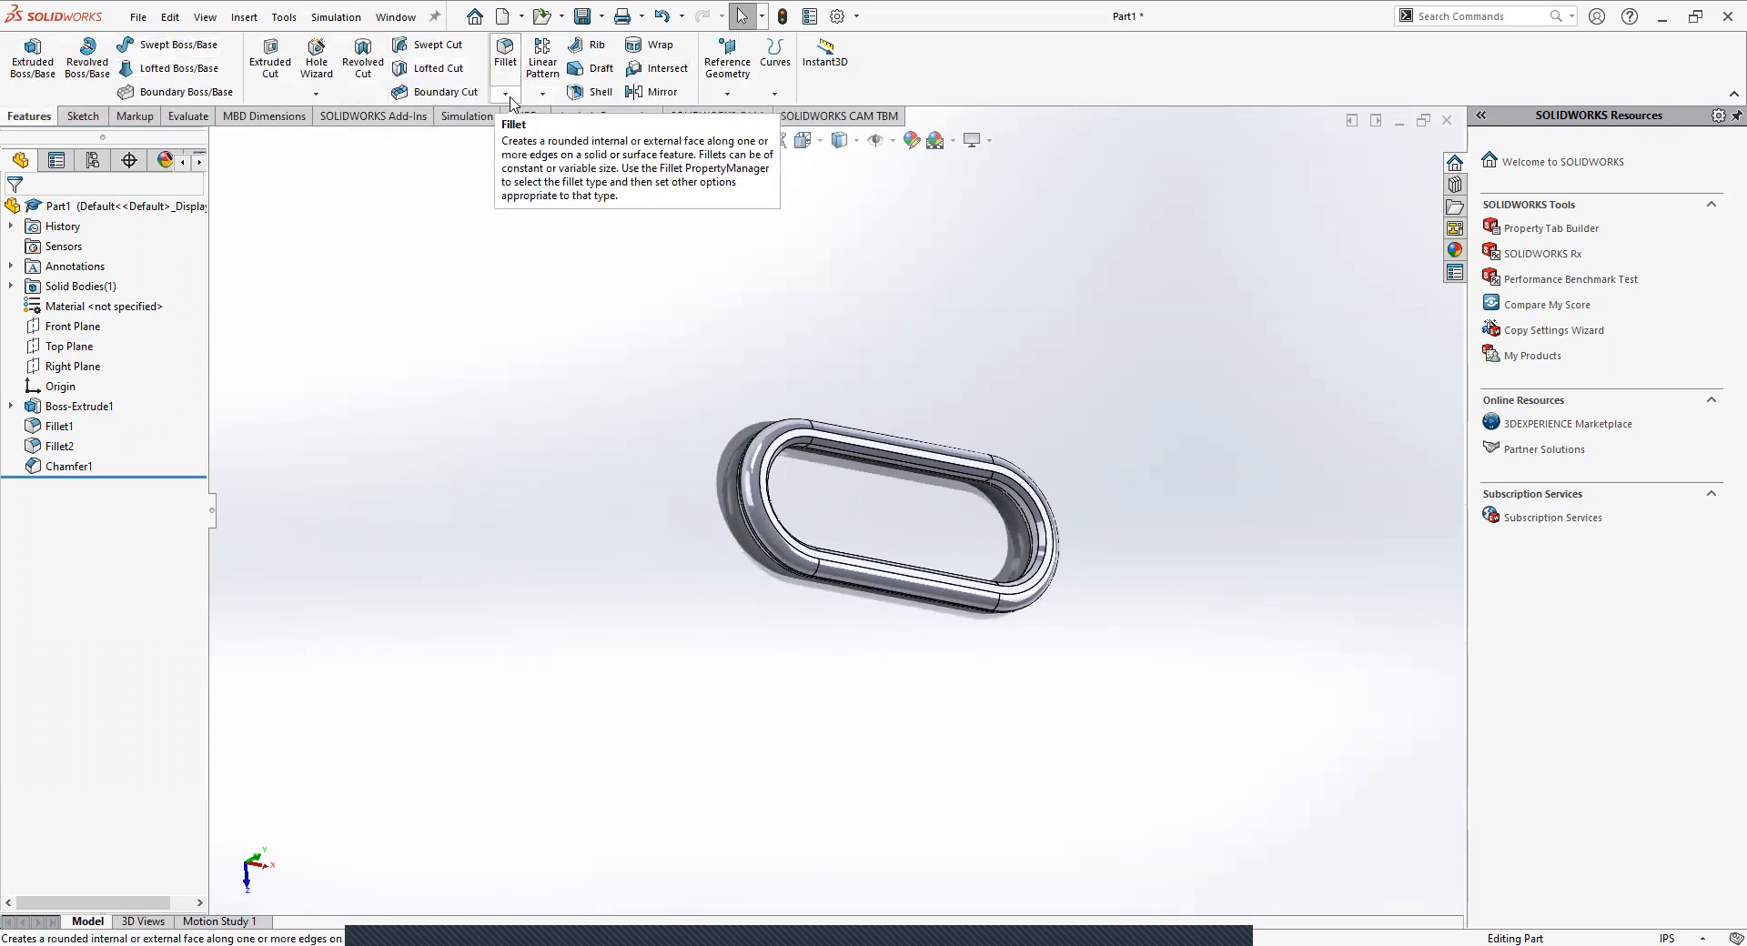
middle_click_drag(636, 386, 924, 421)
middle_click_drag(842, 339, 986, 636)
middle_click_drag(967, 254, 955, 371)
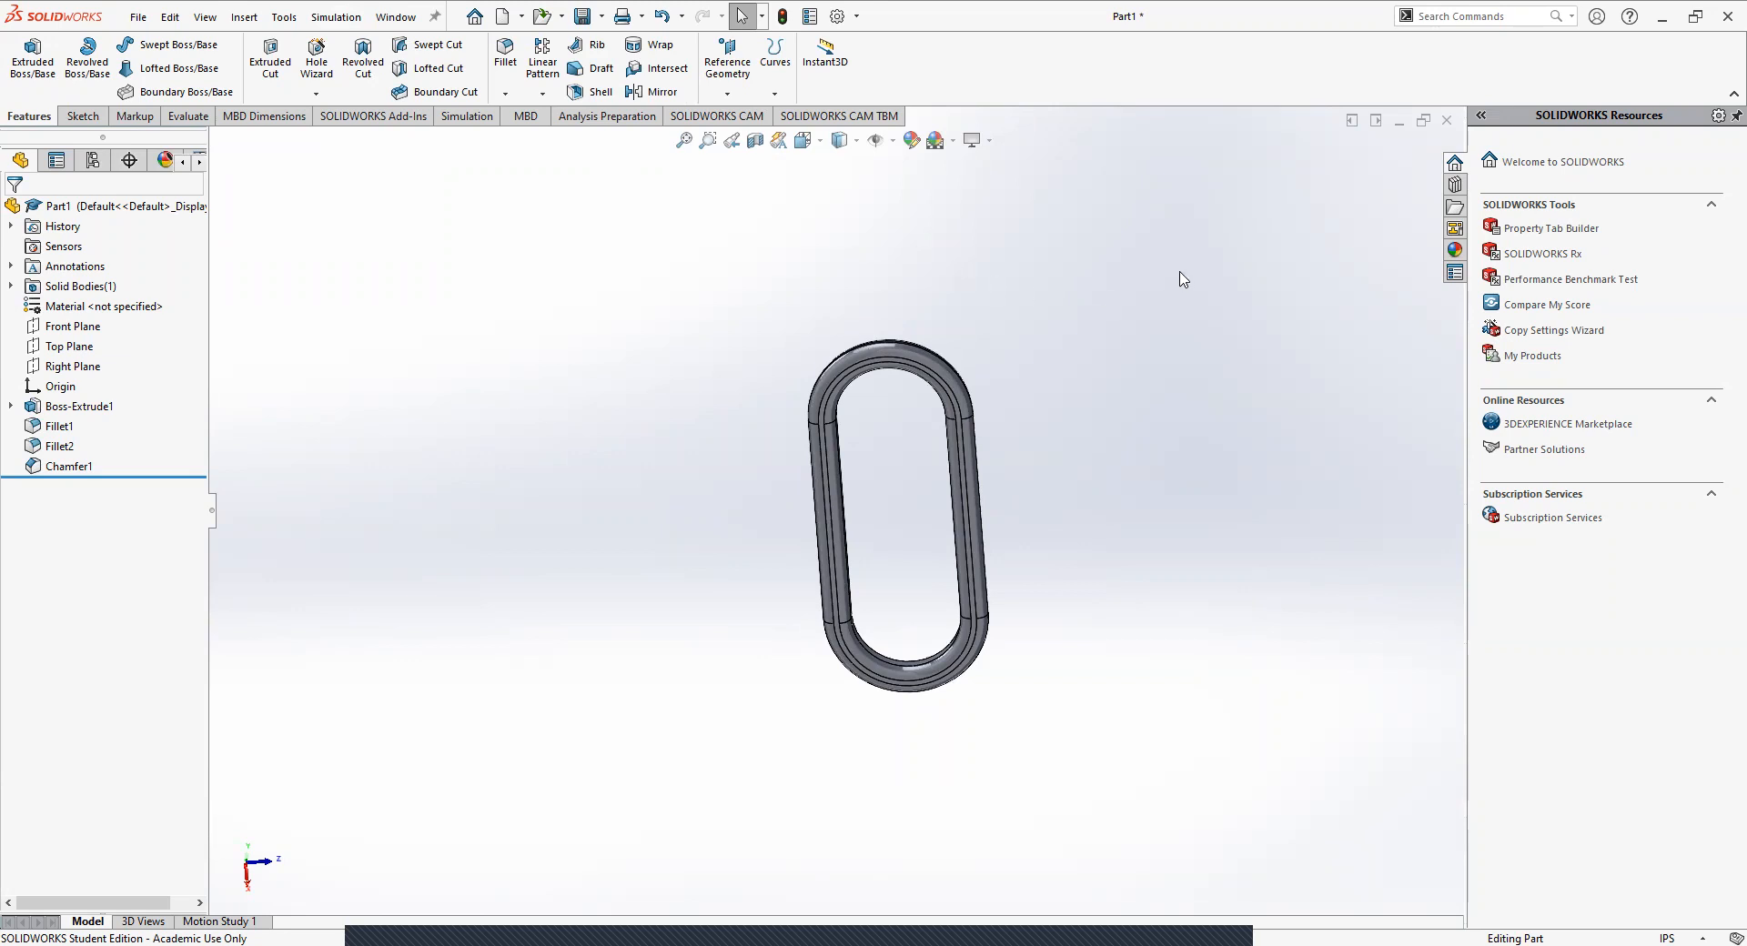
Save the part as Lesson2Link in the Classnotes folder on the Desktop.
left_click(582, 18)
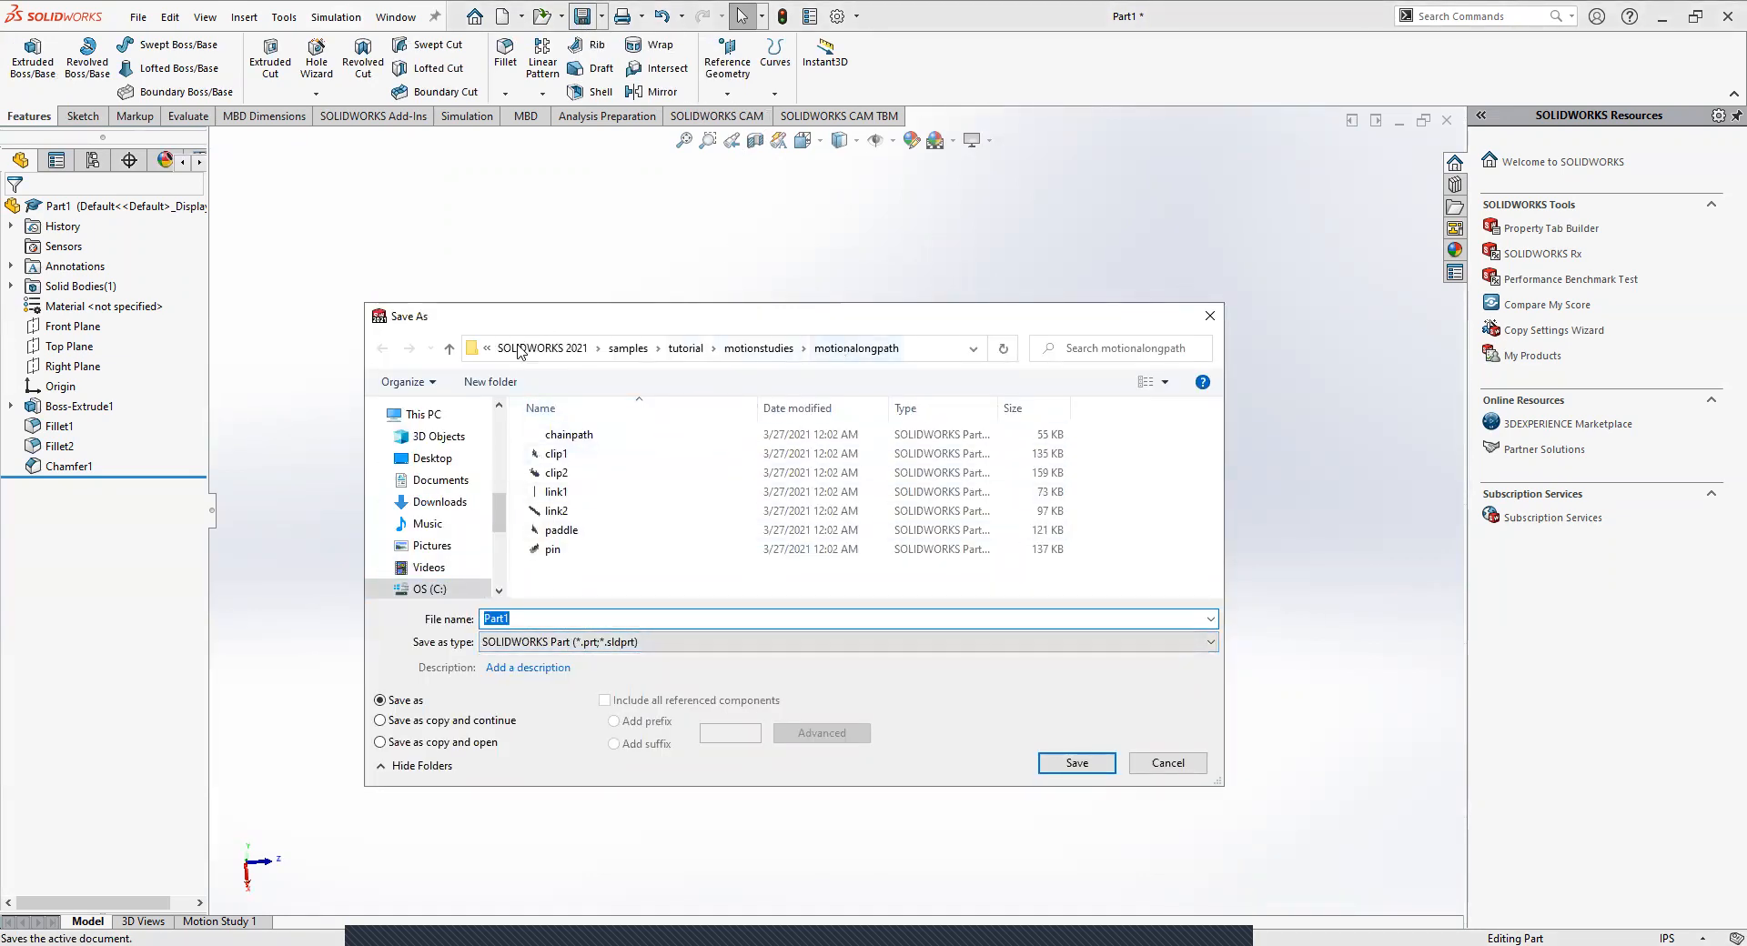
left_click(435, 459)
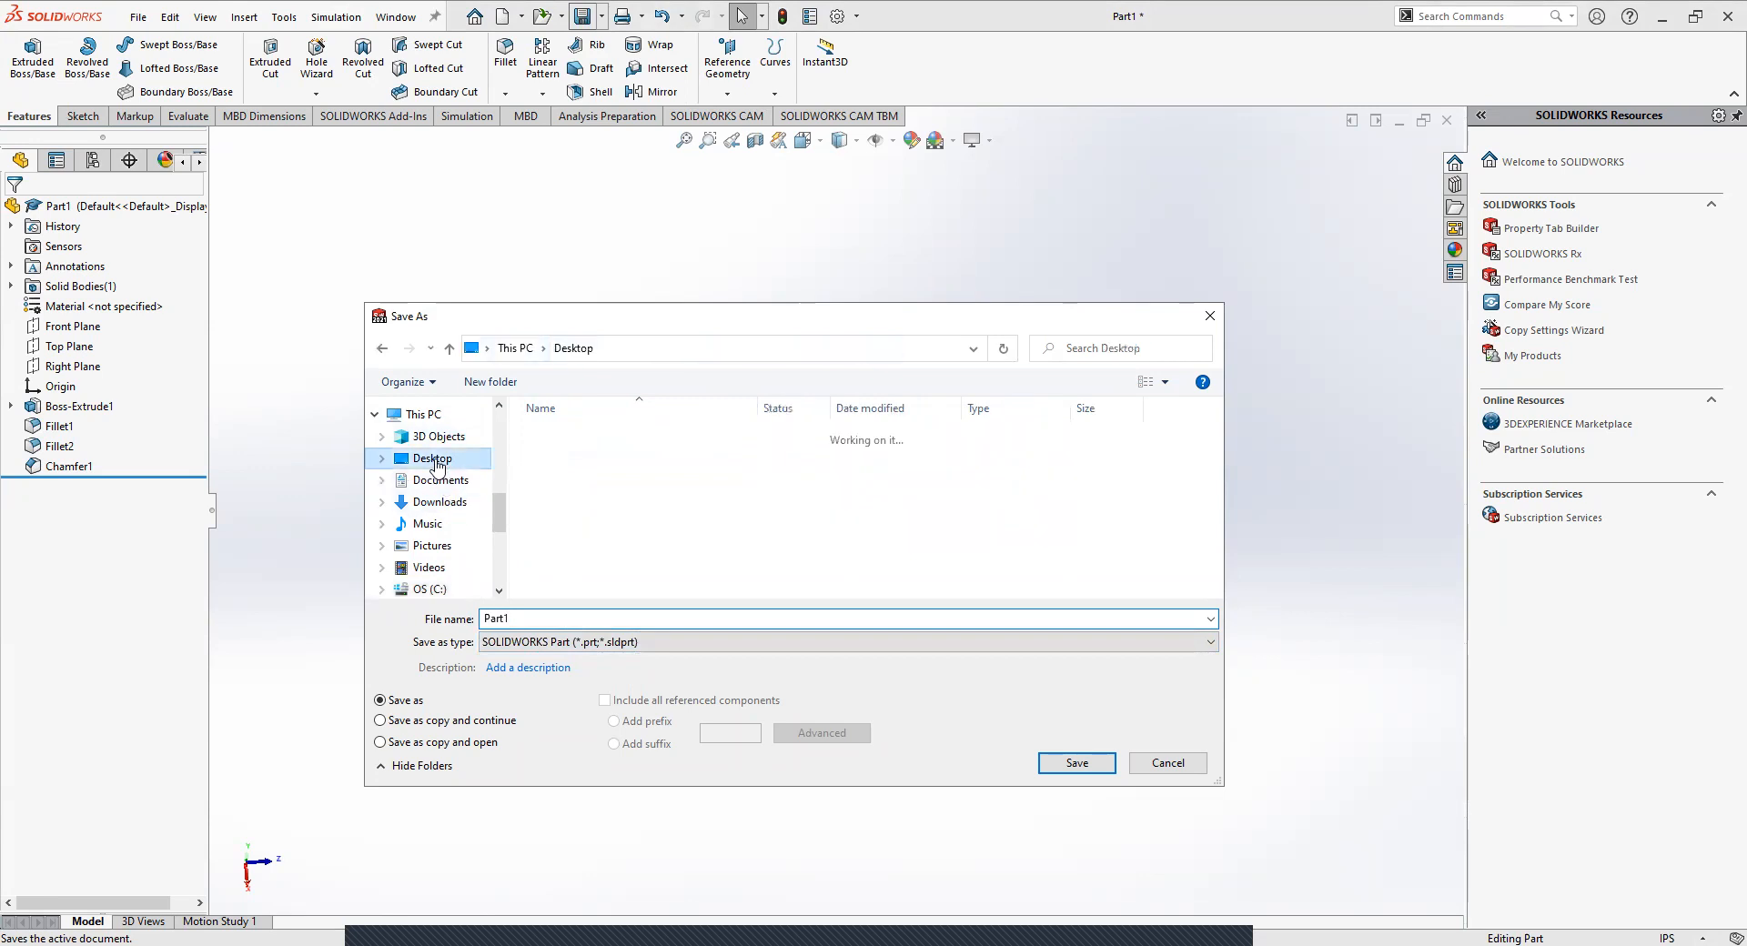
double_click(579, 436)
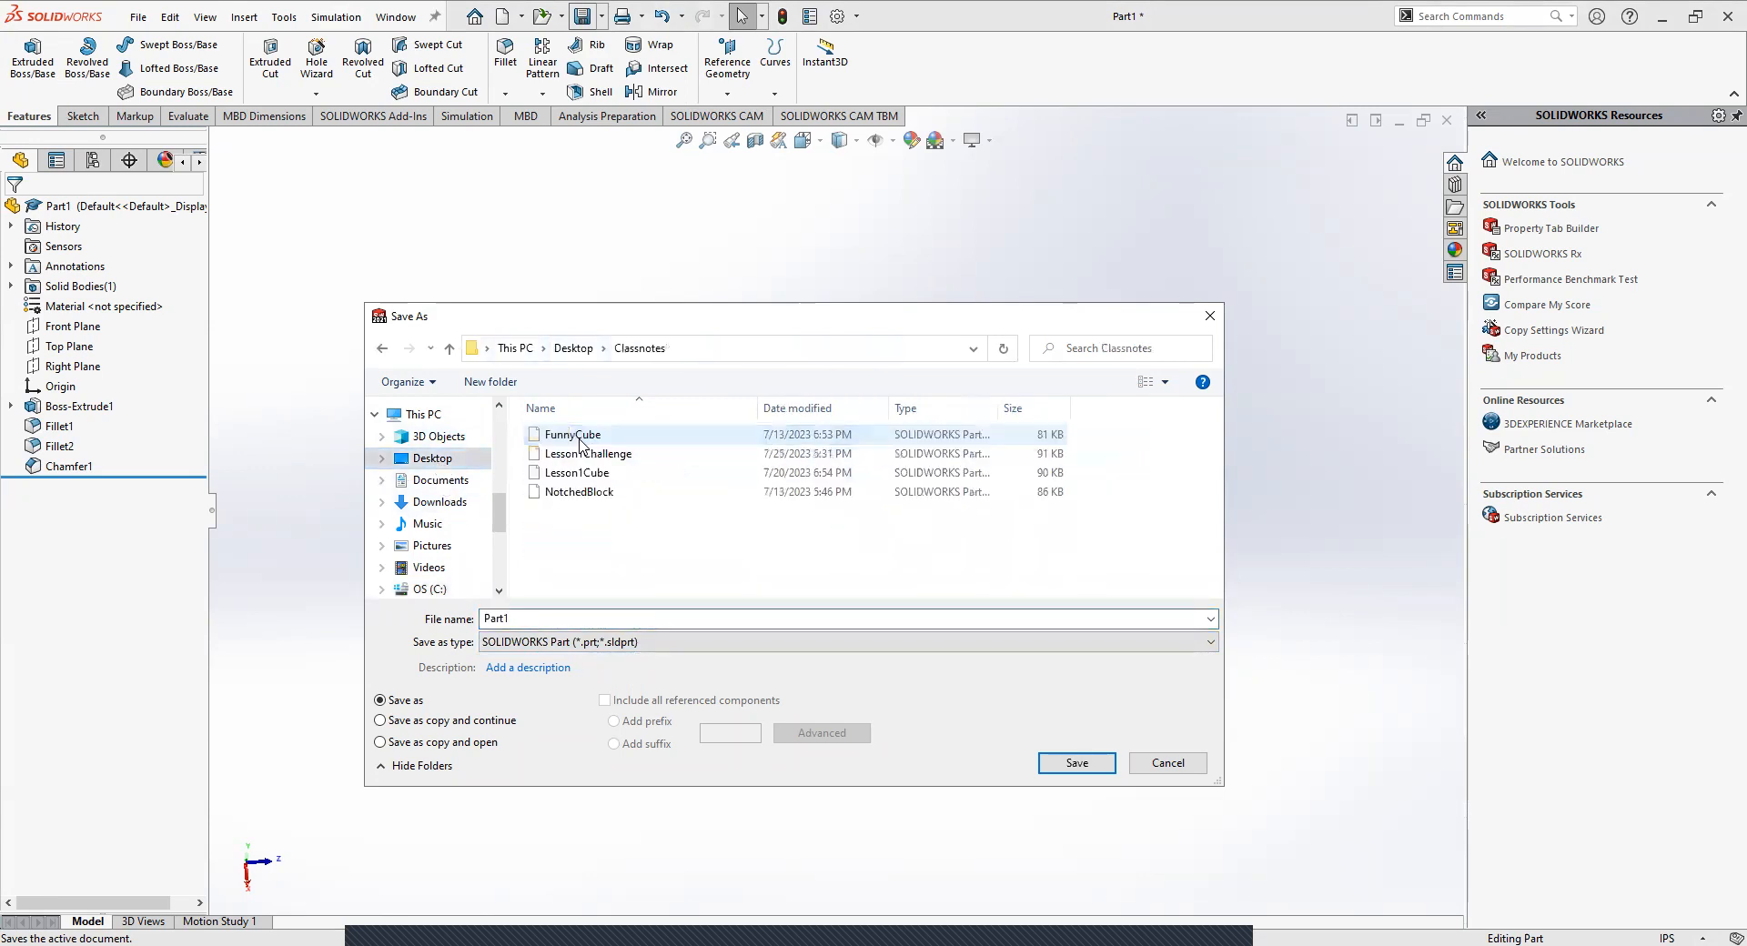
double_click(508, 616)
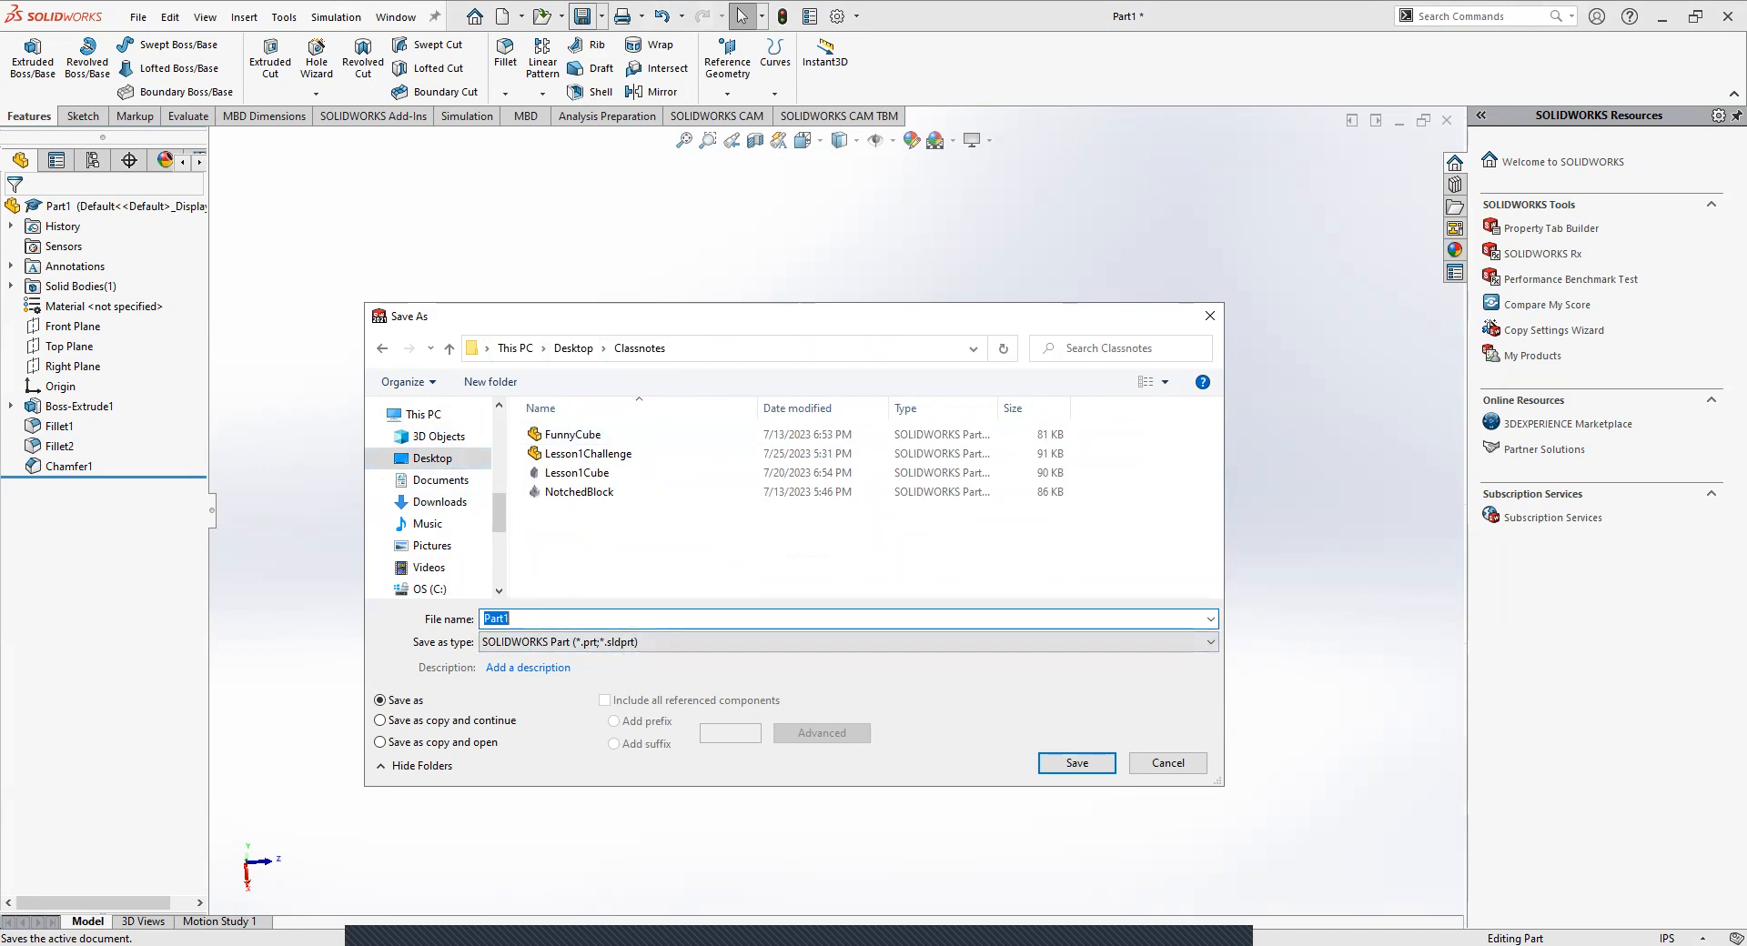
type("Lesson")
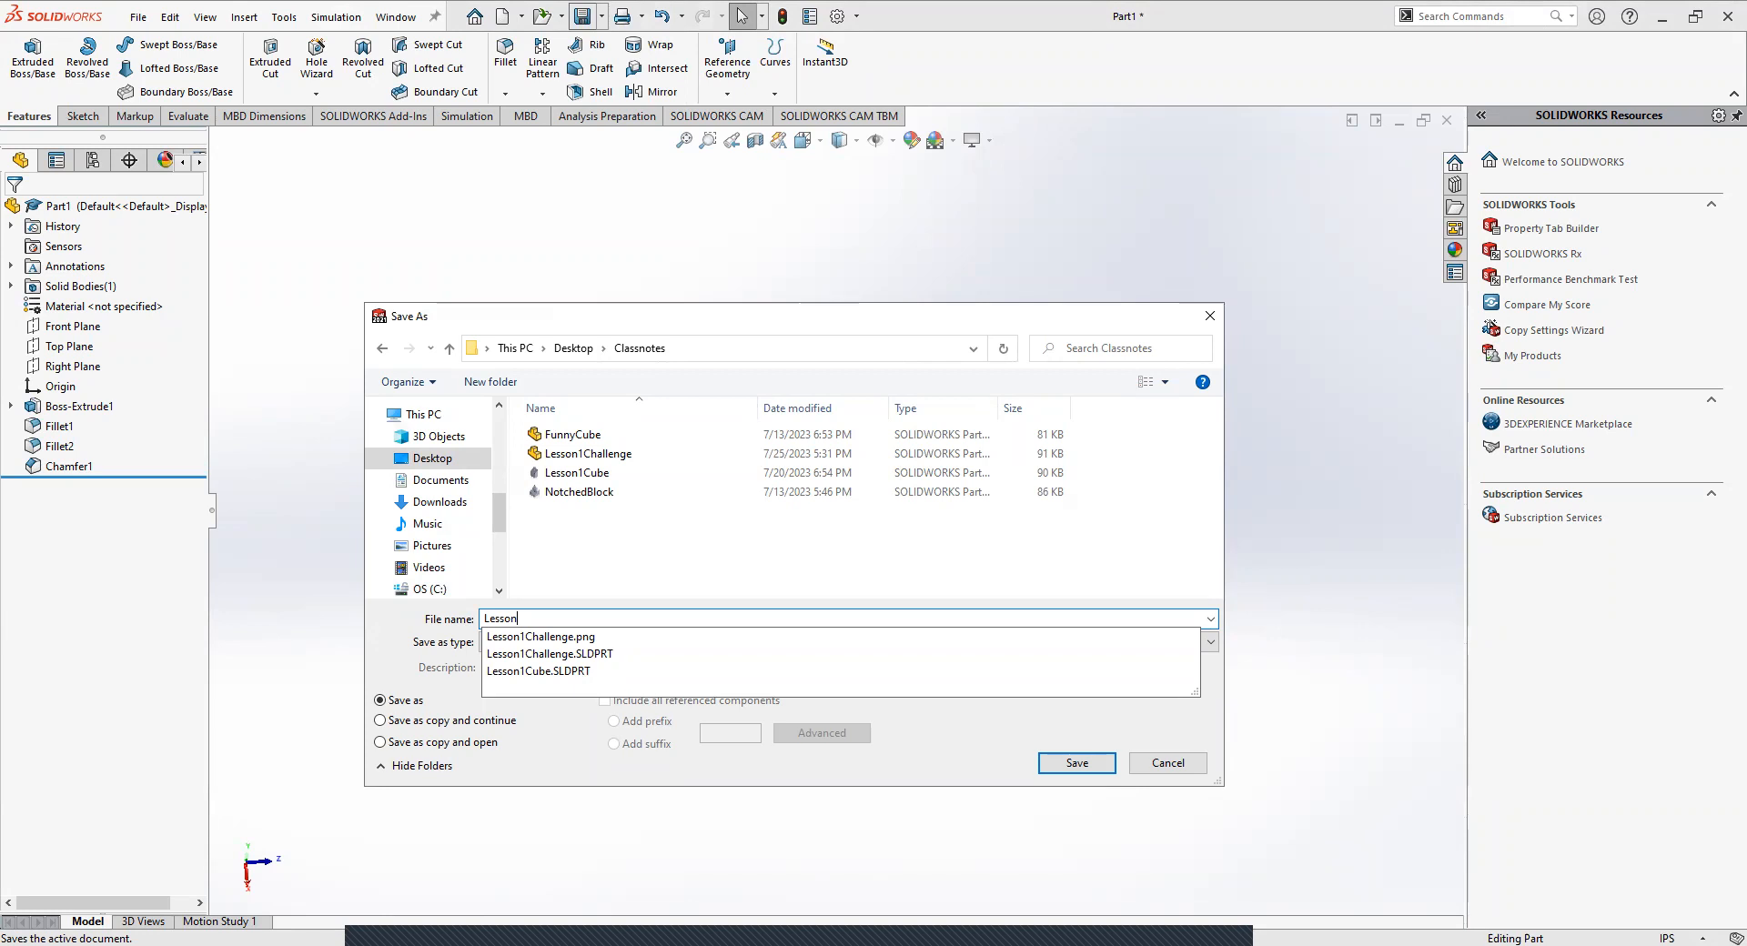
type("2Link")
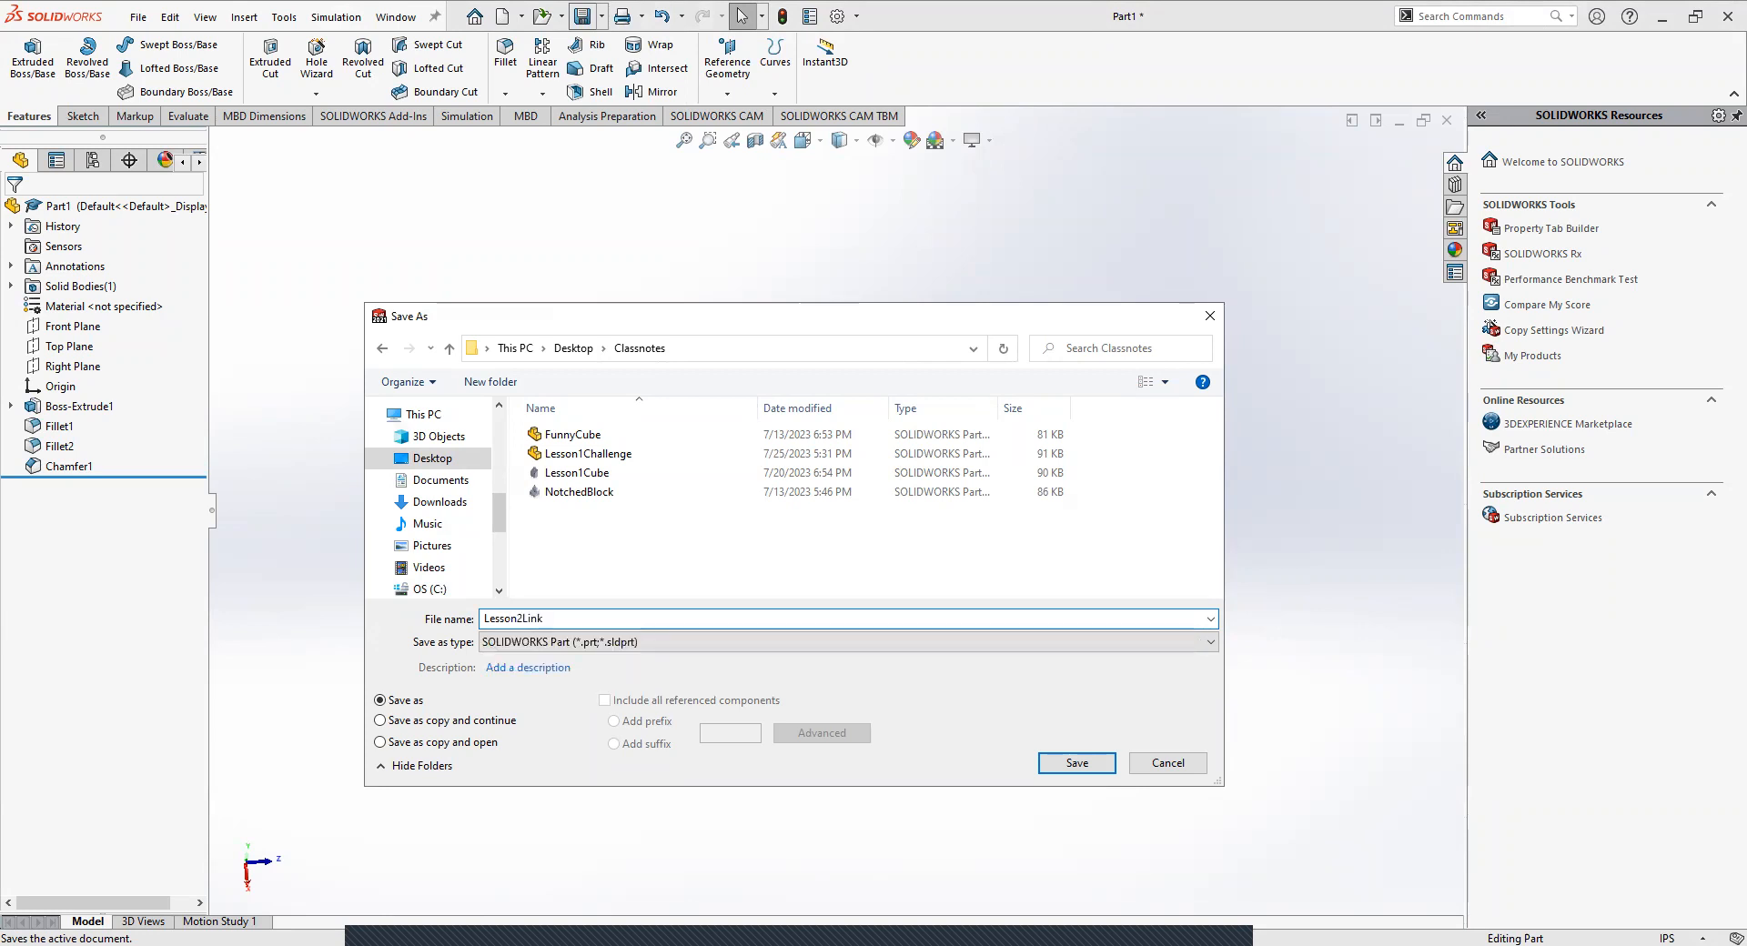
key("Return")
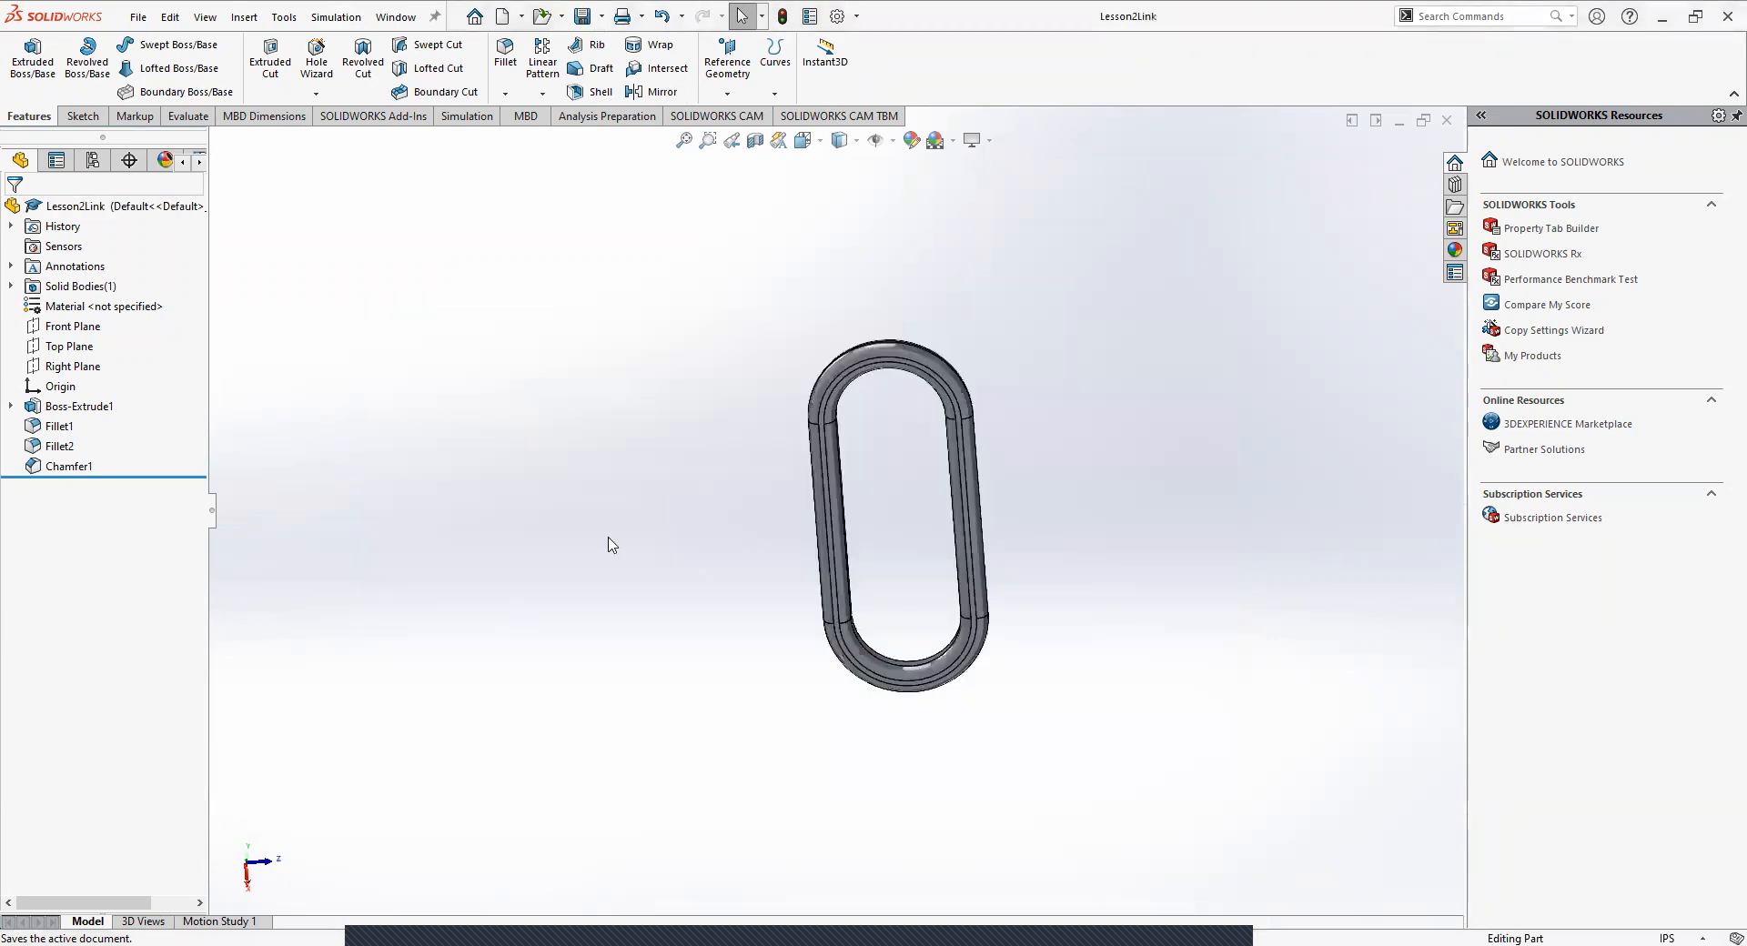
Examine the saved link's rounded end up close.
middle_click_drag(917, 418, 503, 558)
scroll(830, 459, "down", 5)
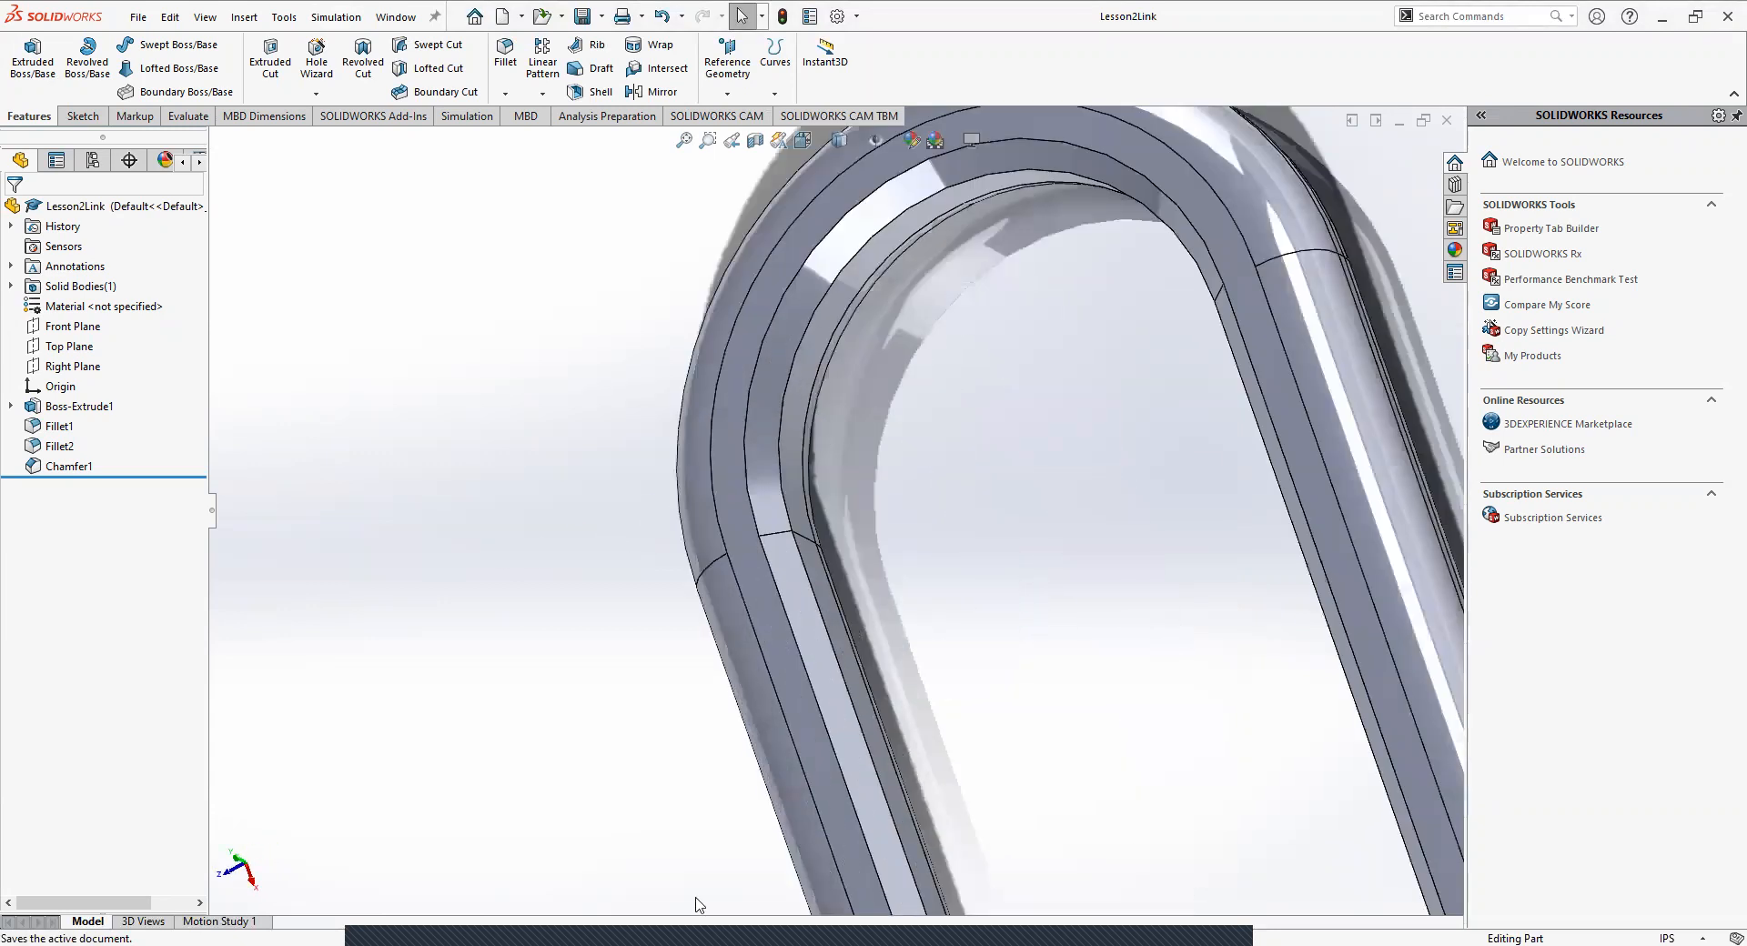